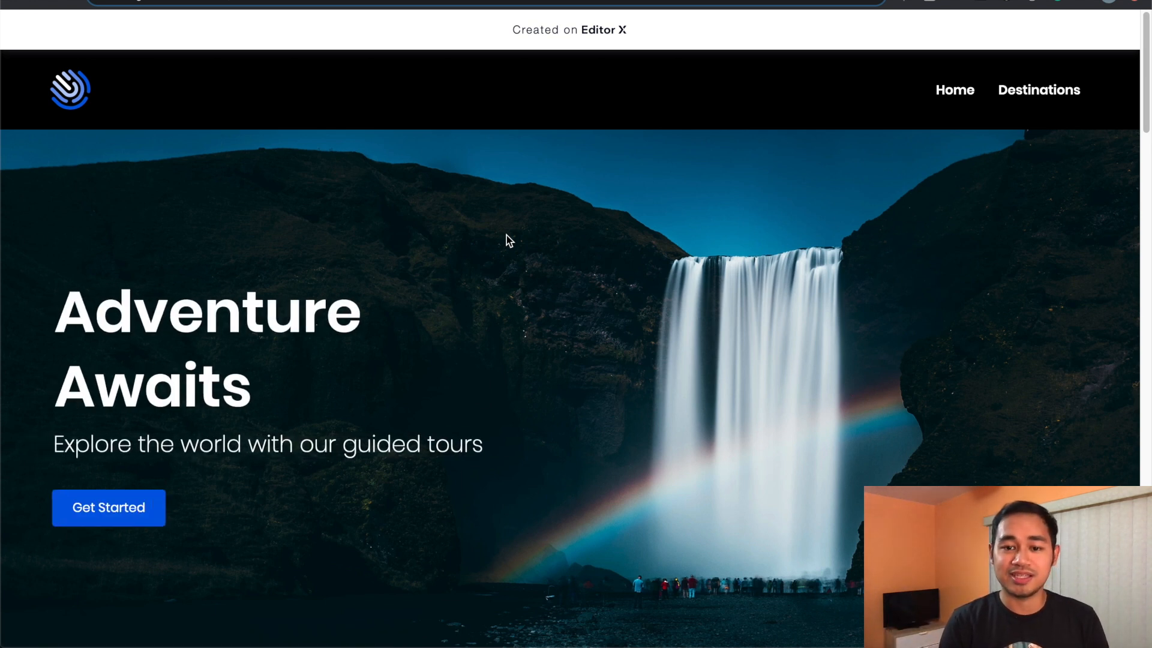
Examine the finished travel site from the hero section to the footer and submit the newsletter form empty
scroll(507, 238, "down", 6)
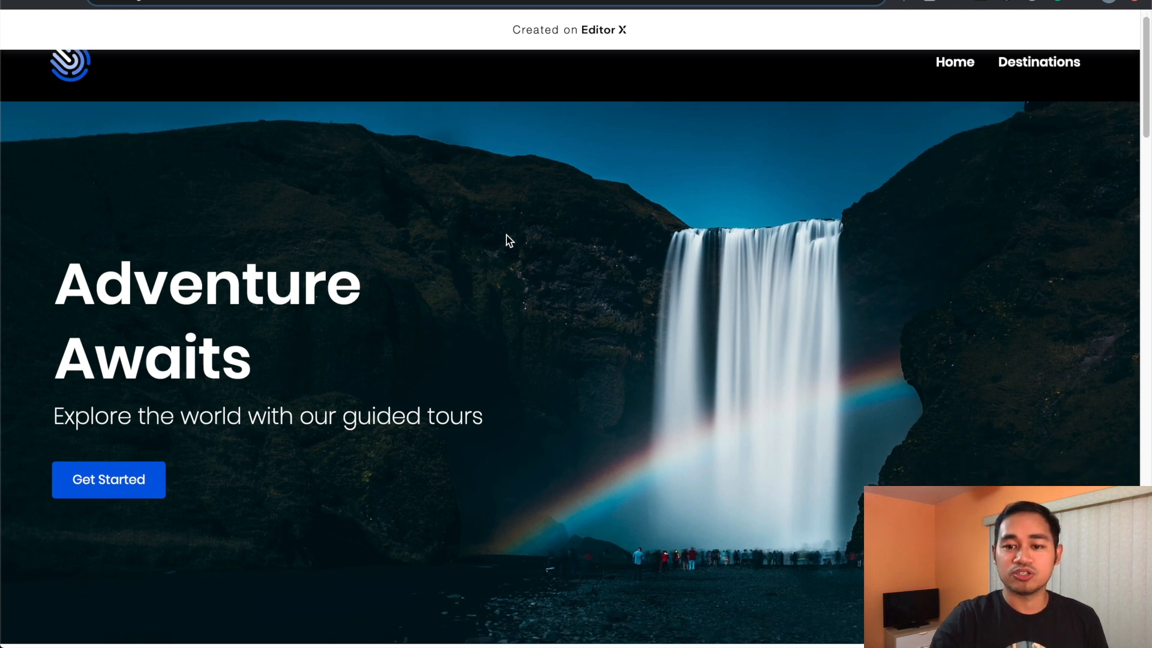
scroll(506, 239, "down", 1)
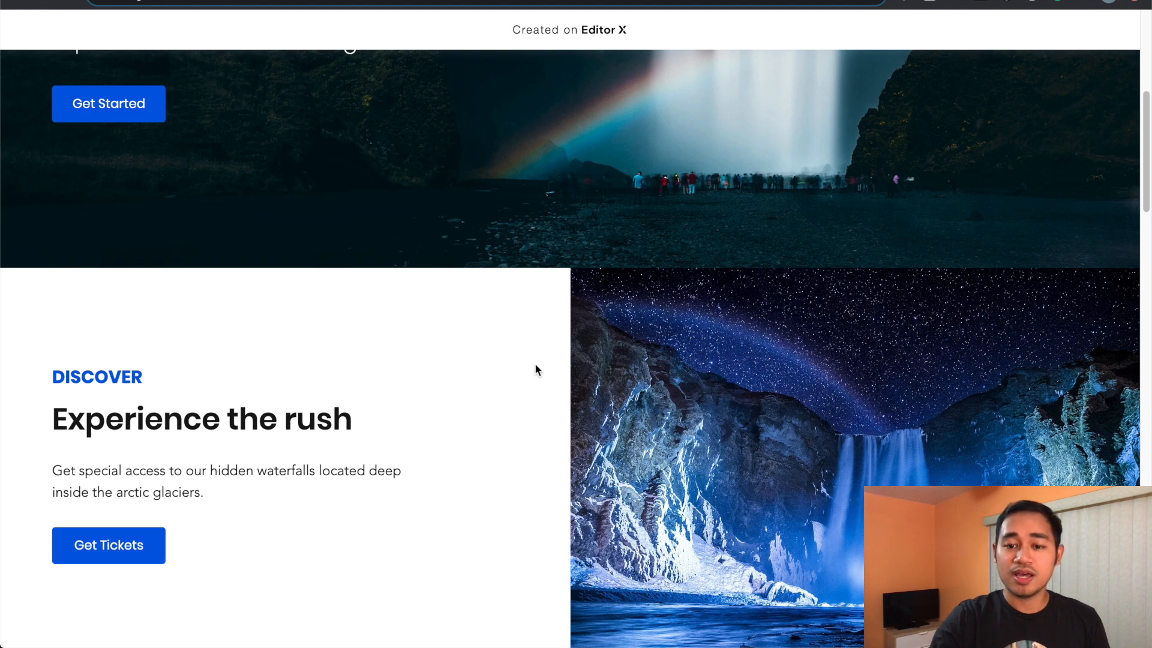
scroll(536, 370, "down", 7)
scroll(535, 368, "down", 2)
scroll(535, 367, "down", 1)
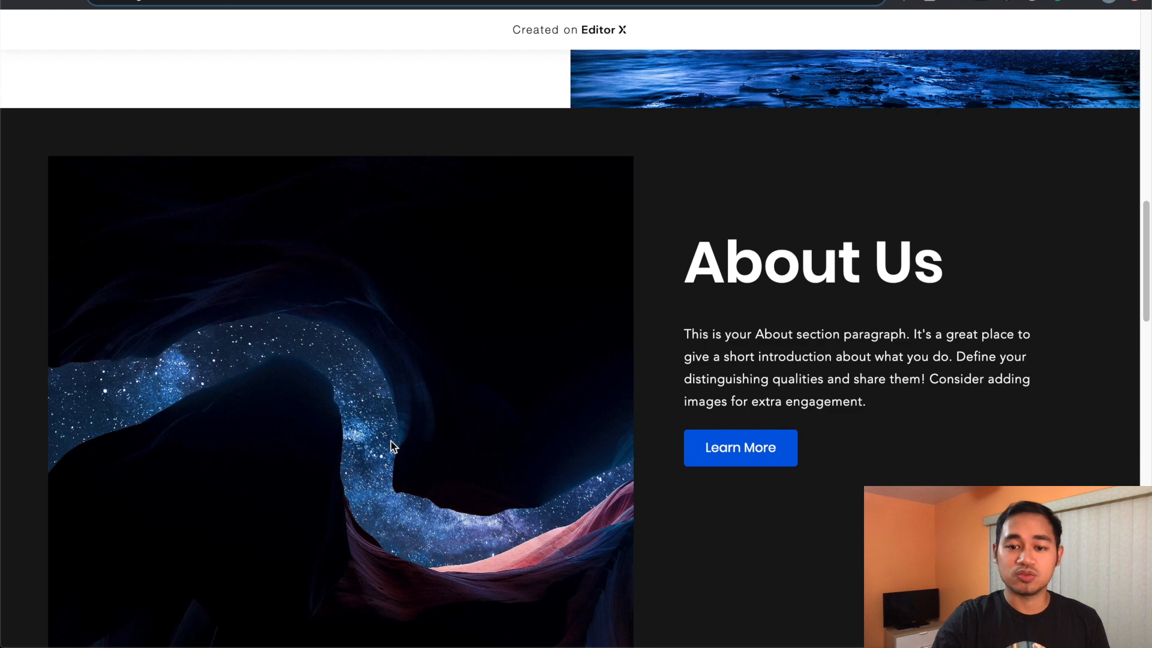
scroll(391, 447, "down", 10)
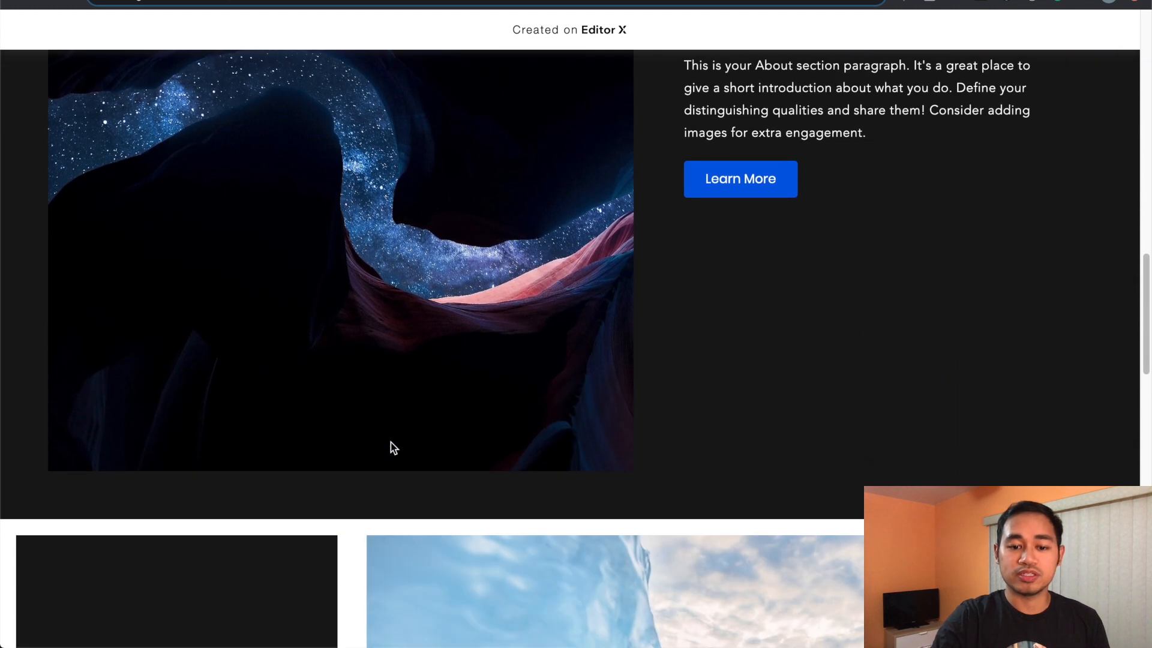
scroll(390, 447, "down", 1)
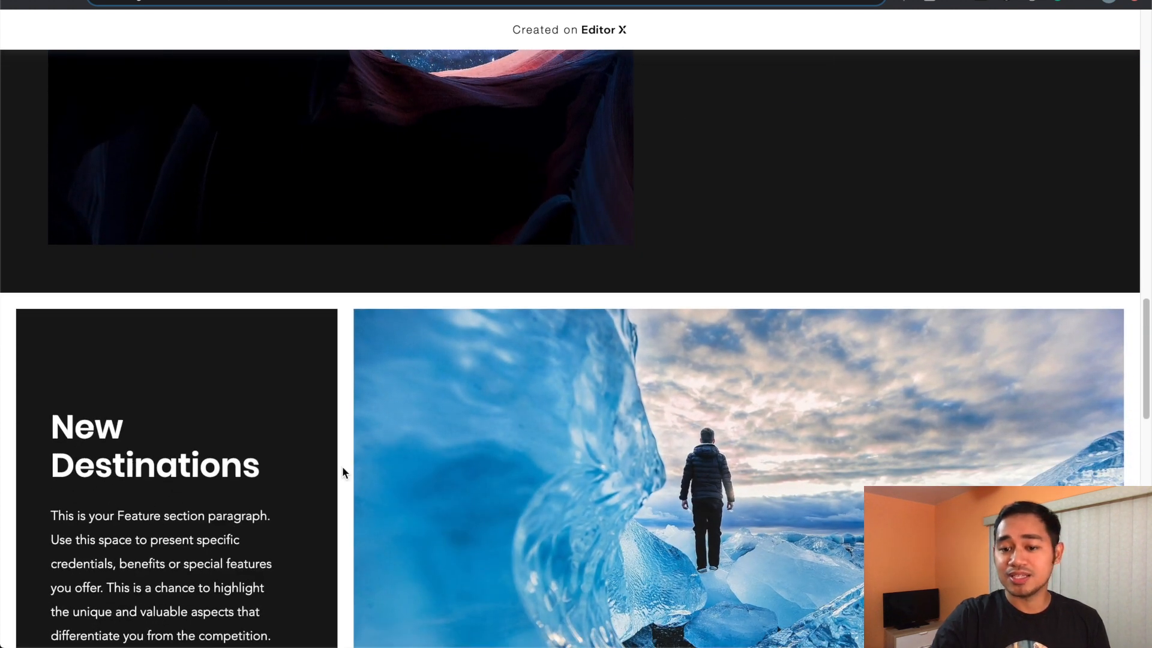
scroll(343, 473, "down", 3)
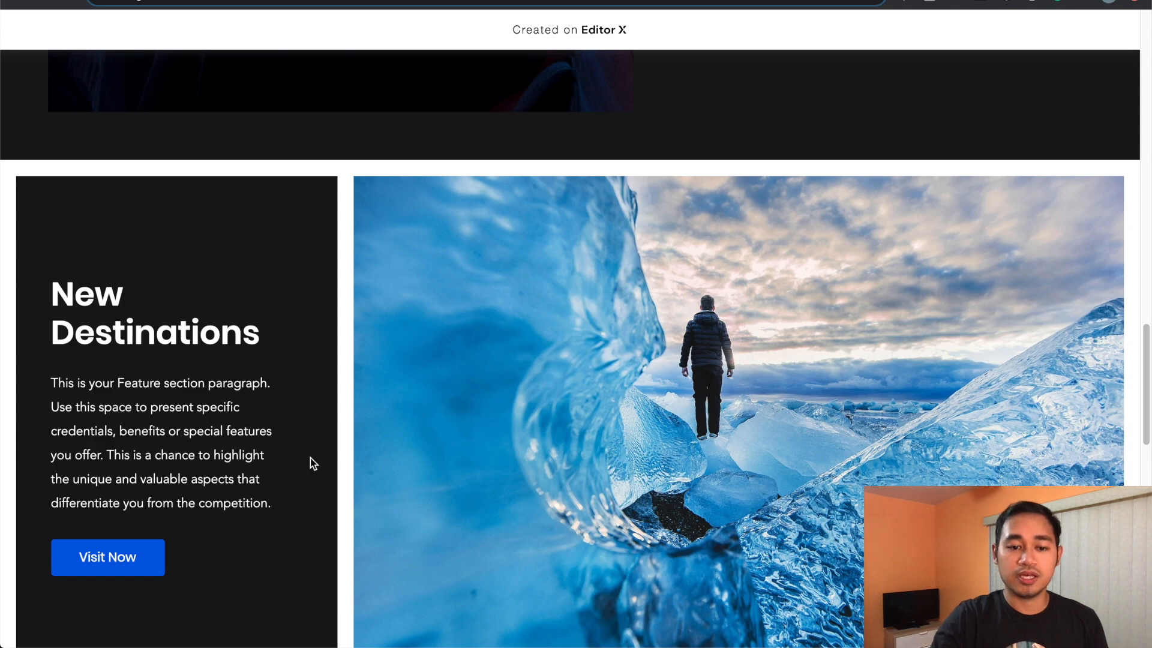
scroll(311, 461, "down", 3)
scroll(310, 459, "down", 4)
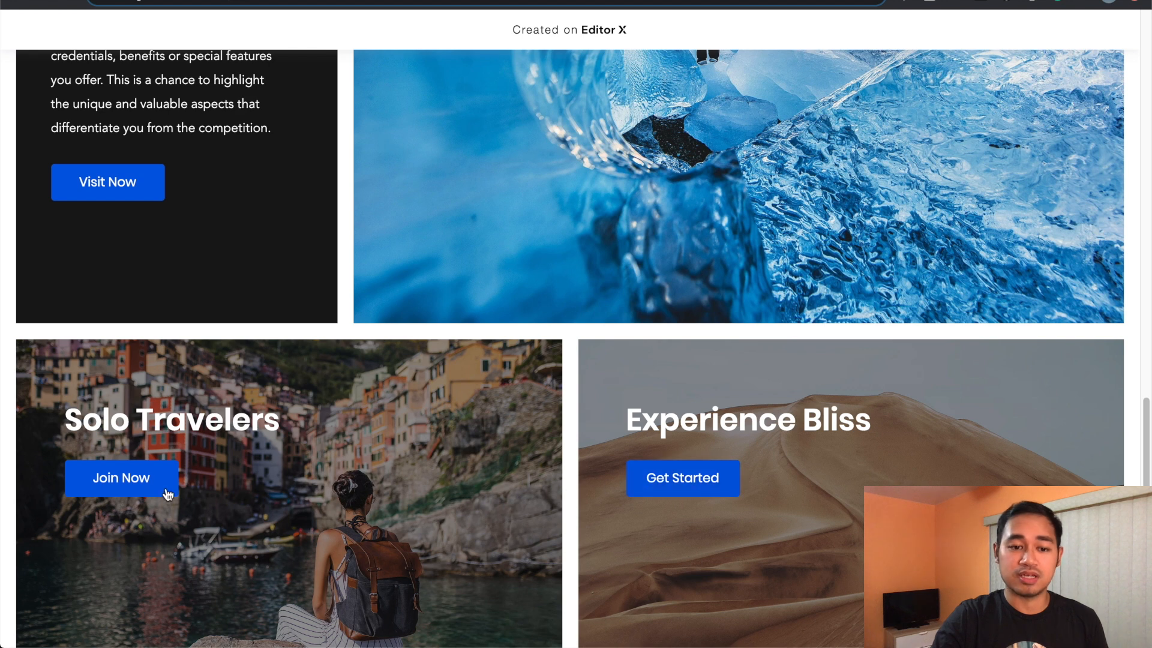
scroll(362, 520, "down", 7)
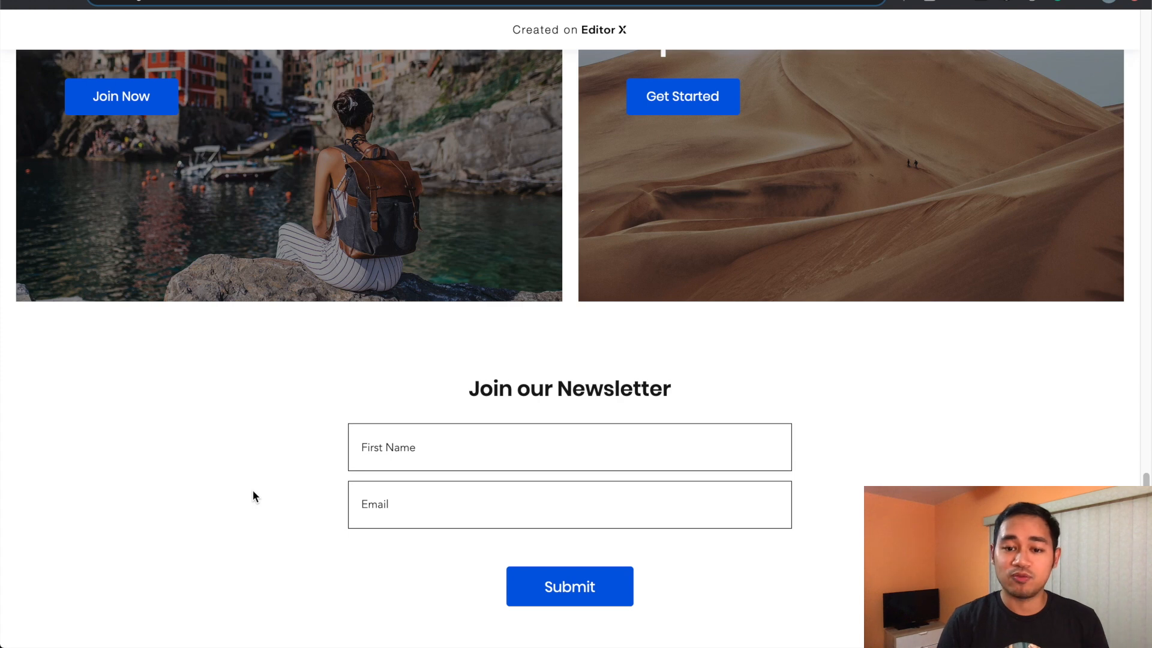
left_click(573, 595)
scroll(516, 560, "down", 5)
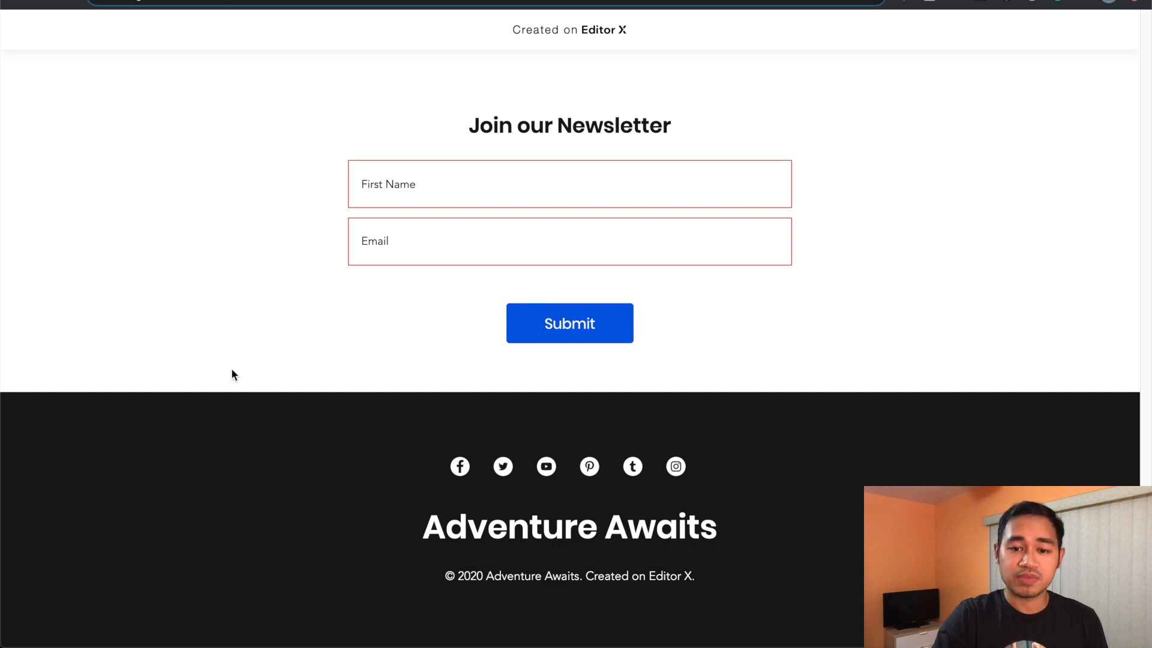
Inspect the travel site in the Moto G4 mobile view and open Destinations from its navigation menu
right_click(203, 301)
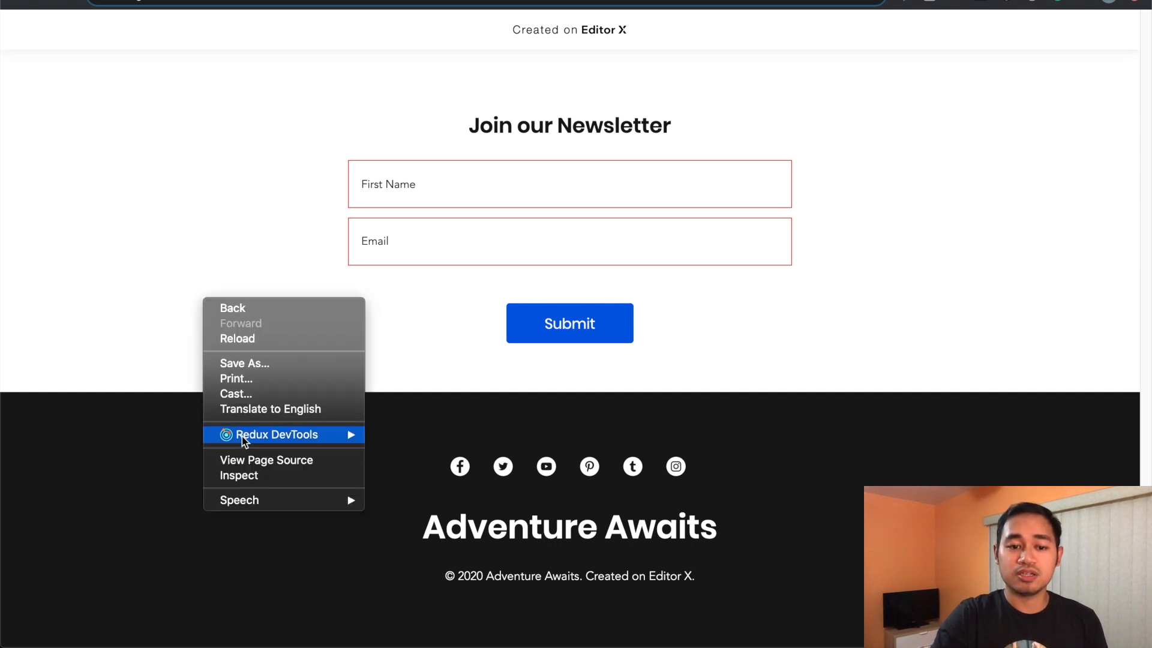
left_click(238, 475)
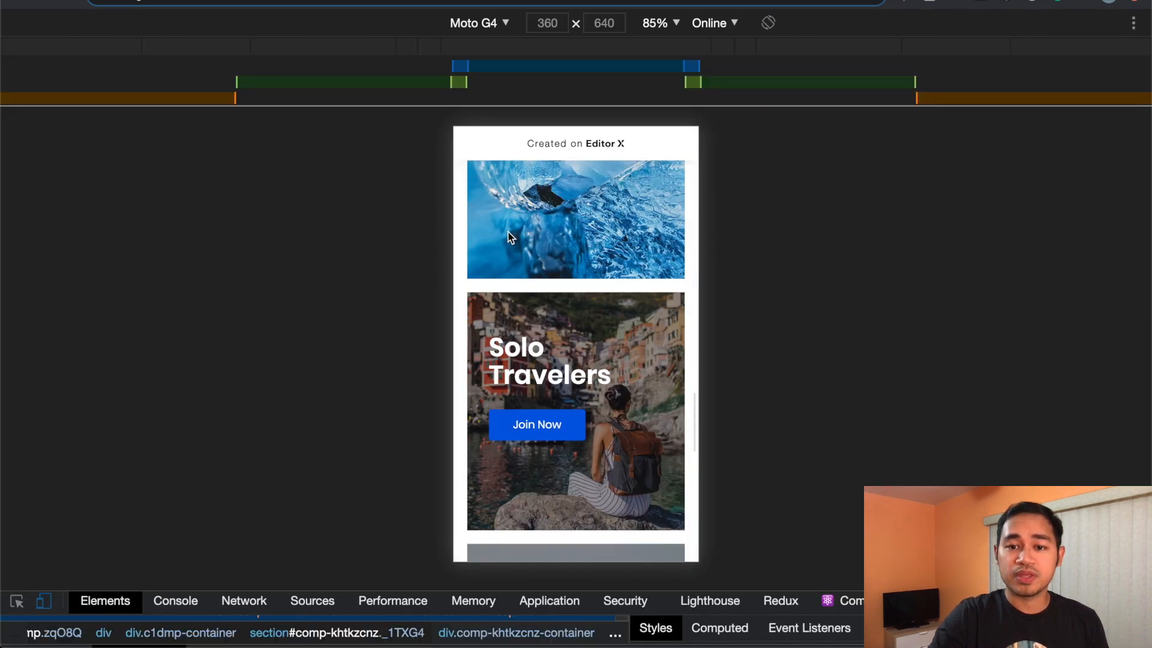
left_click(665, 194)
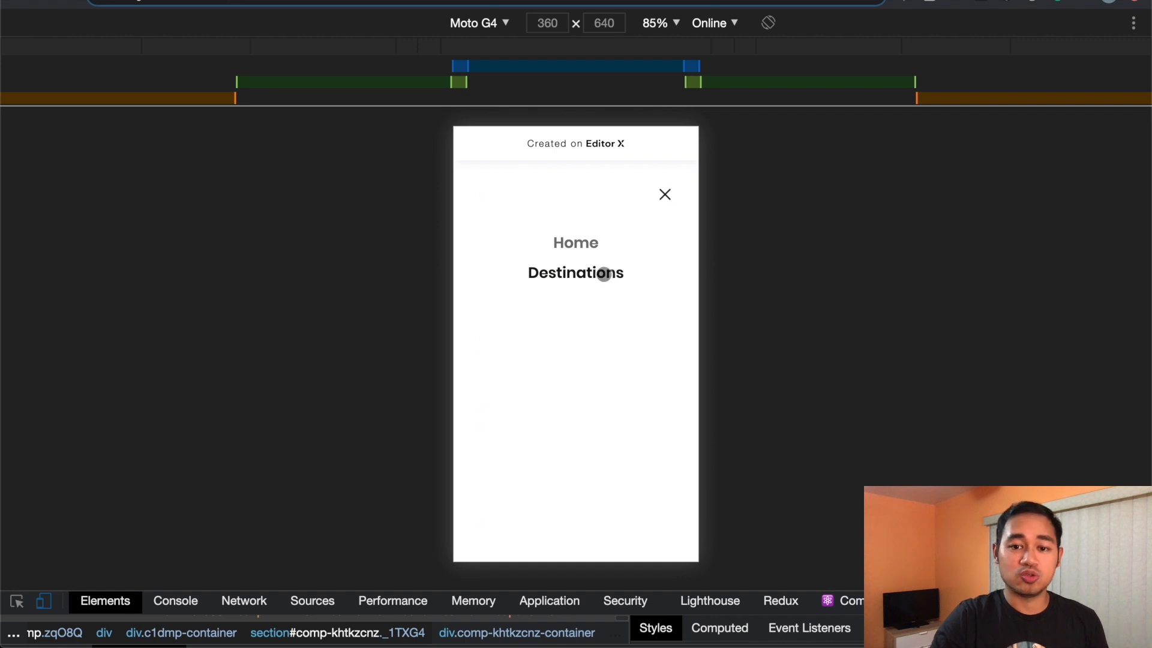
left_click(604, 274)
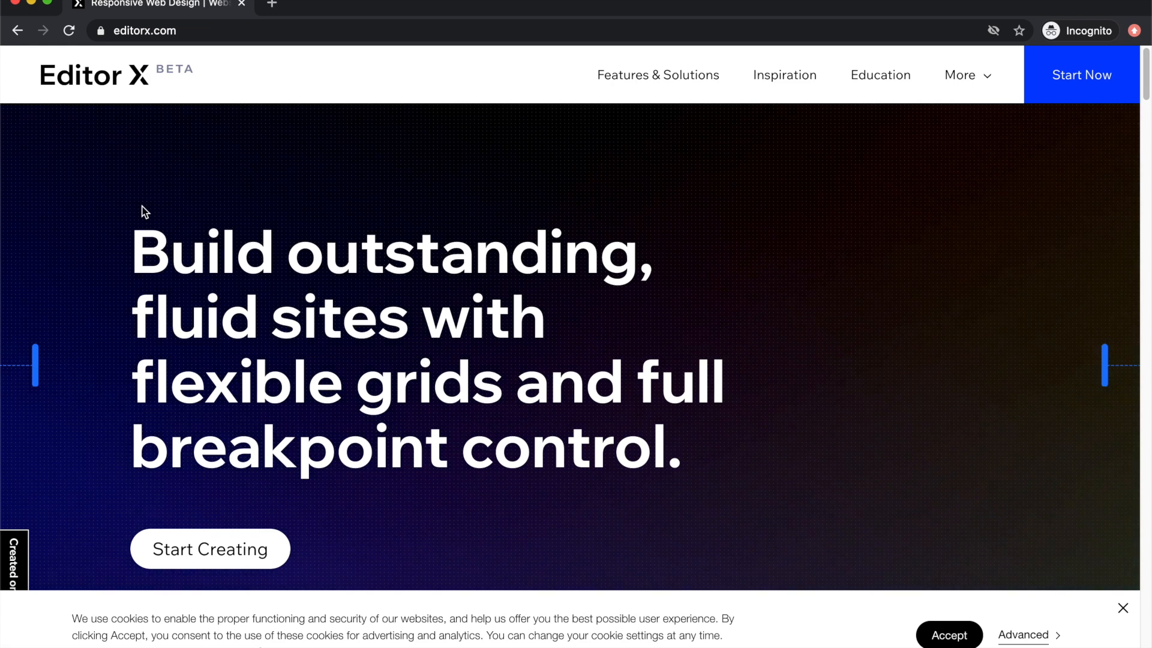
Start a new site on the Editor X platform and choose Business as the kind of website
left_click(1066, 84)
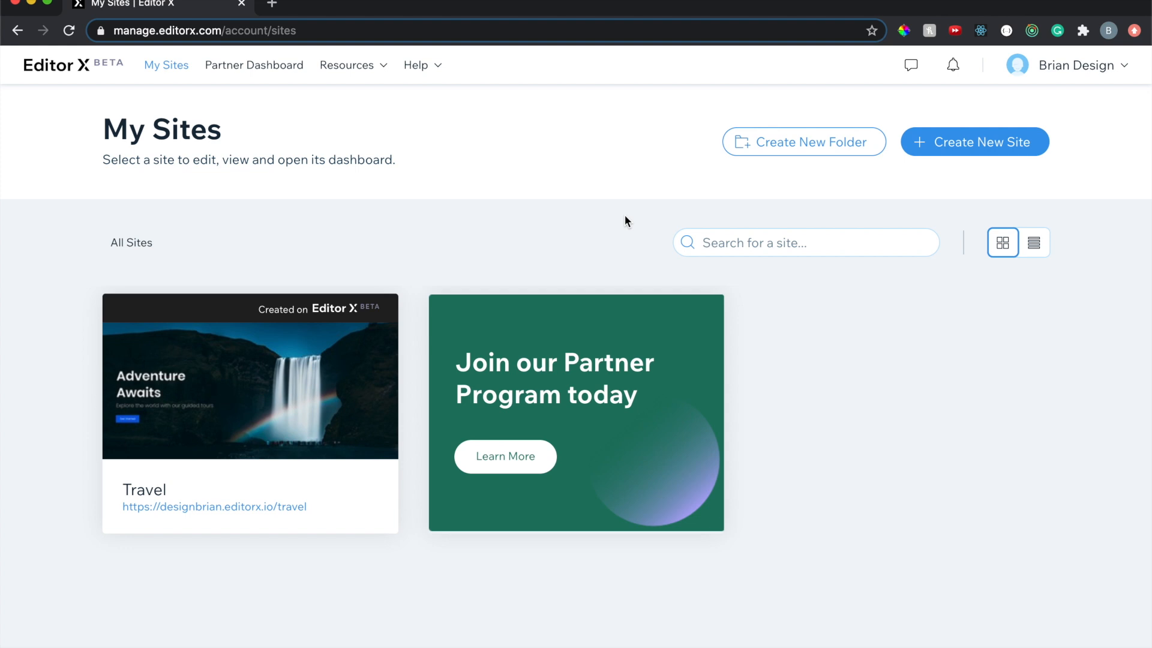
left_click(950, 151)
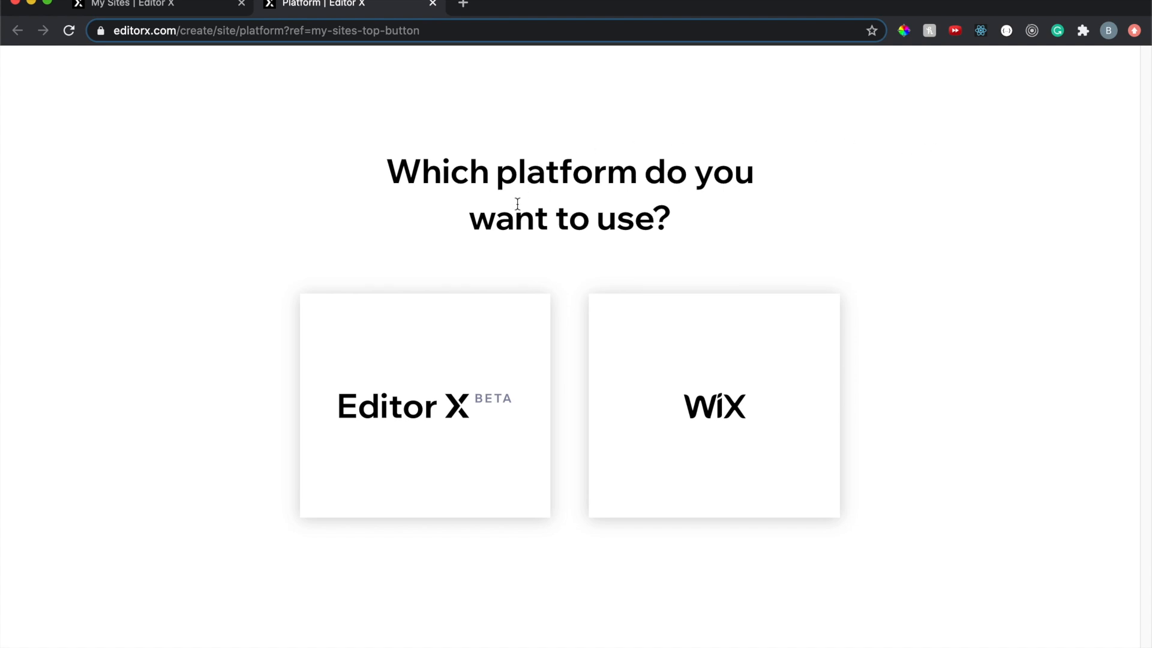
left_click(414, 388)
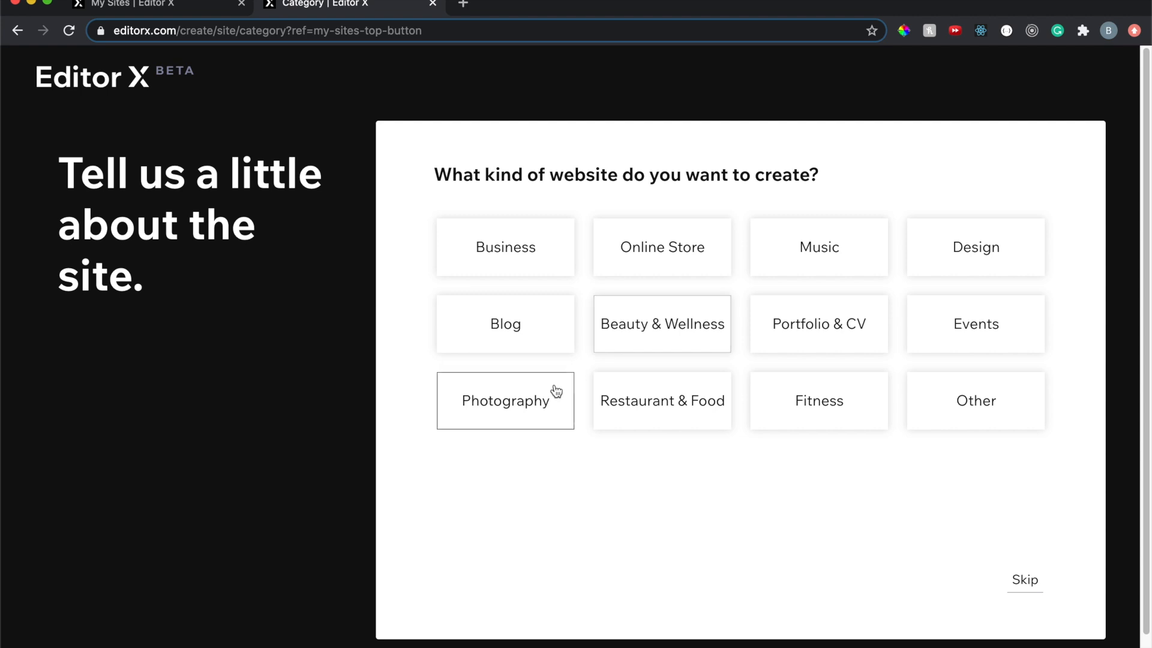
left_click(552, 258)
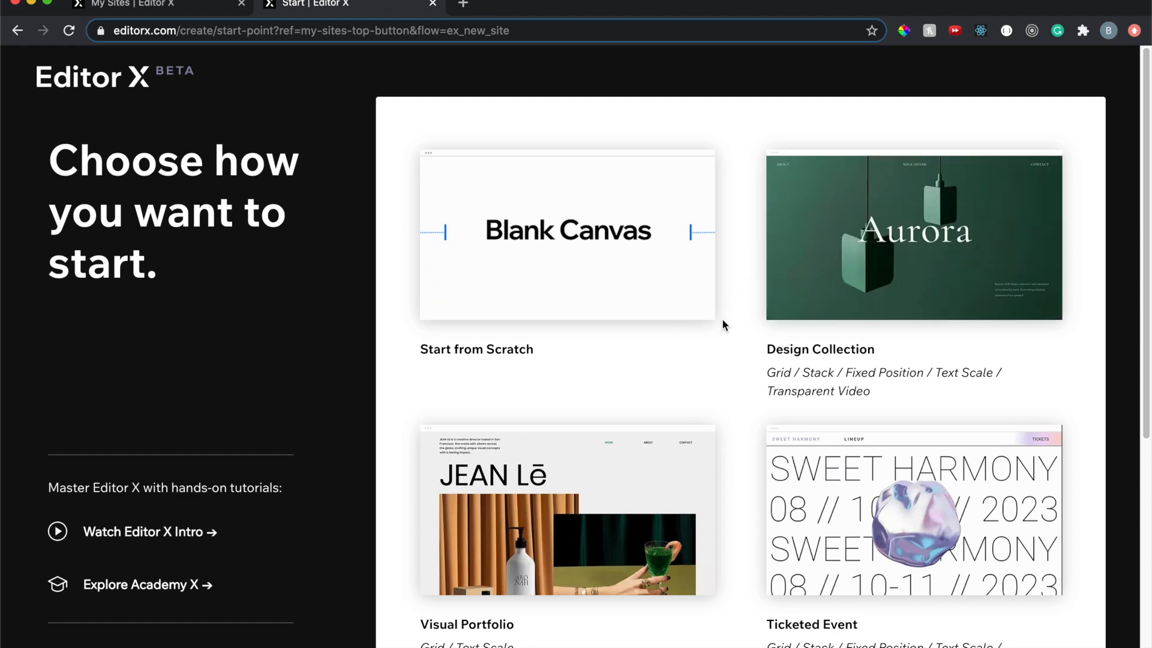
Look through the starting templates and start the site from scratch with the Blank Canvas
scroll(722, 323, "down", 7)
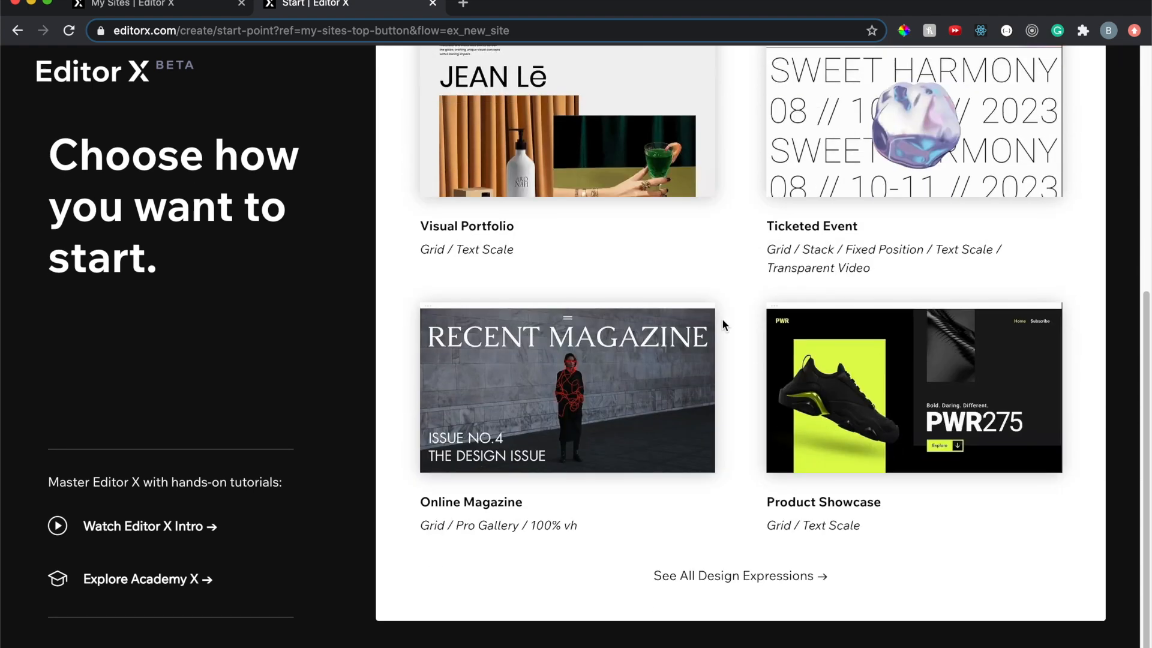
scroll(722, 322, "up", 7)
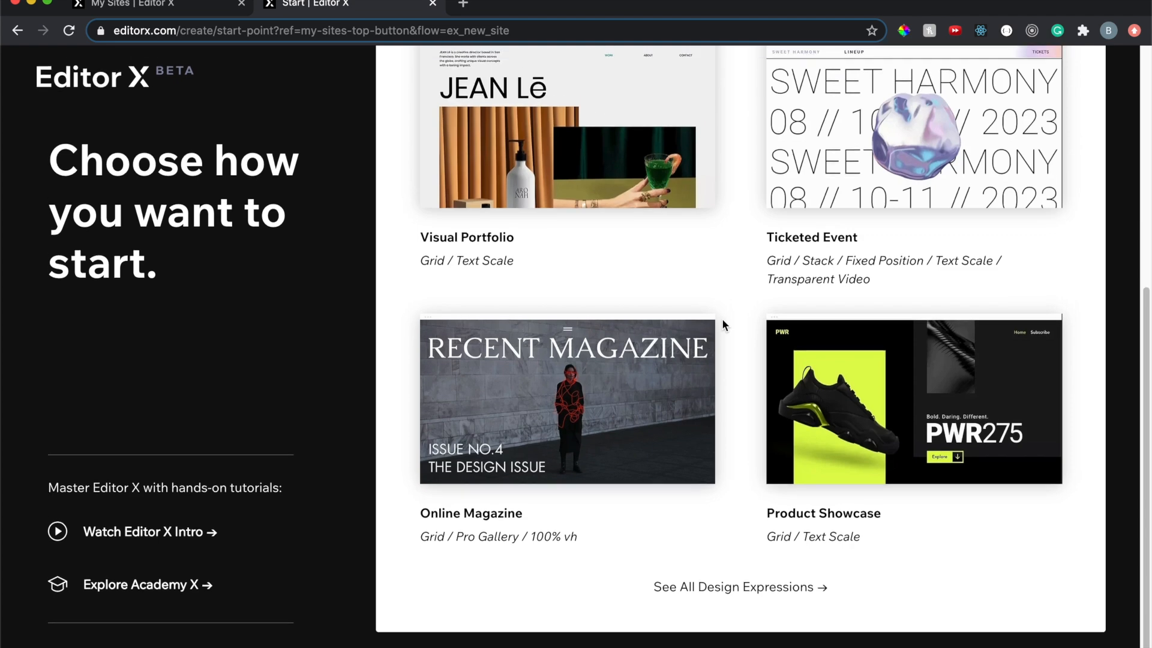
mouse_move(905, 247)
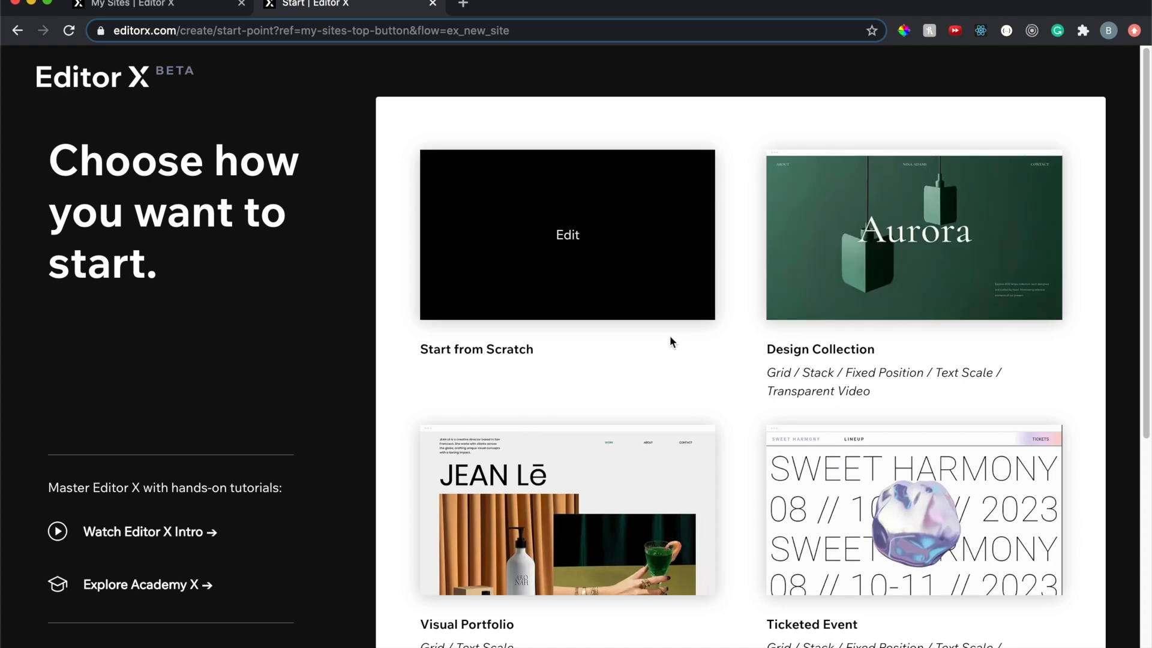
left_click(570, 236)
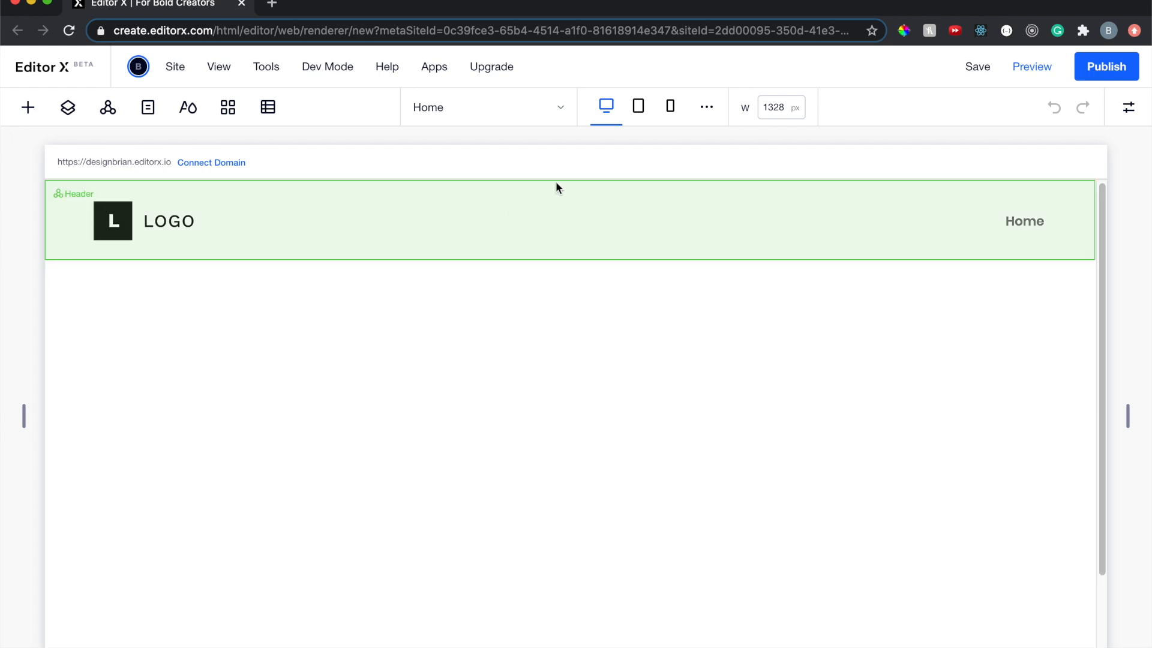
View the blank page at the tablet, mobile and desktop breakpoints and check the breakpoint customization options
left_click(639, 108)
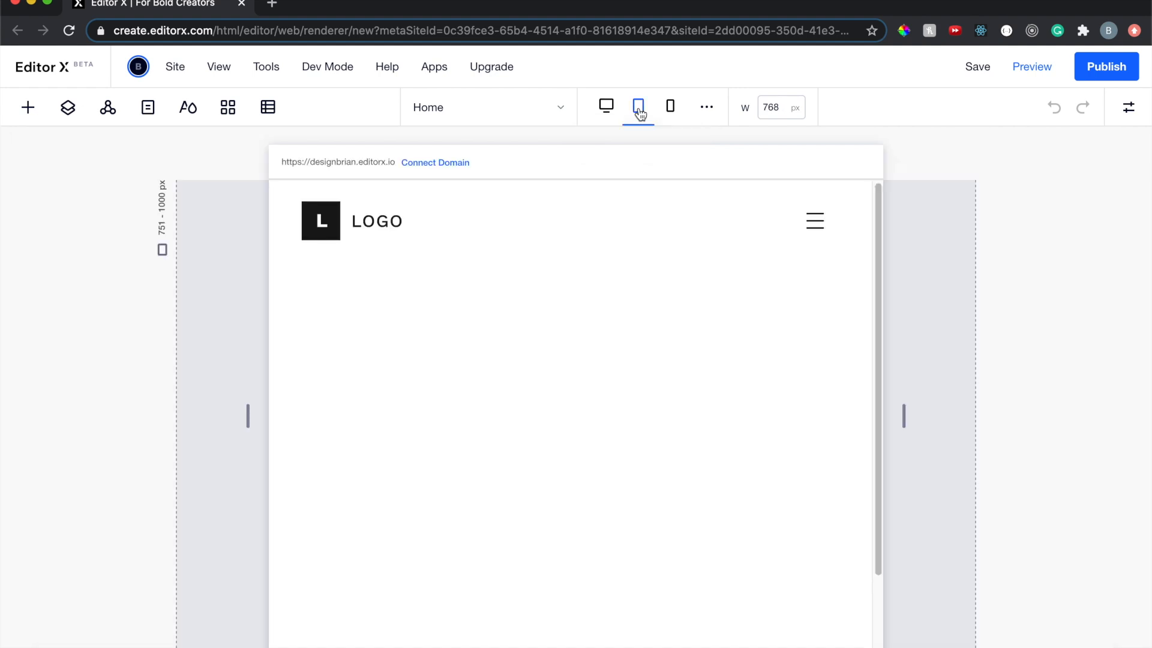
left_click(671, 109)
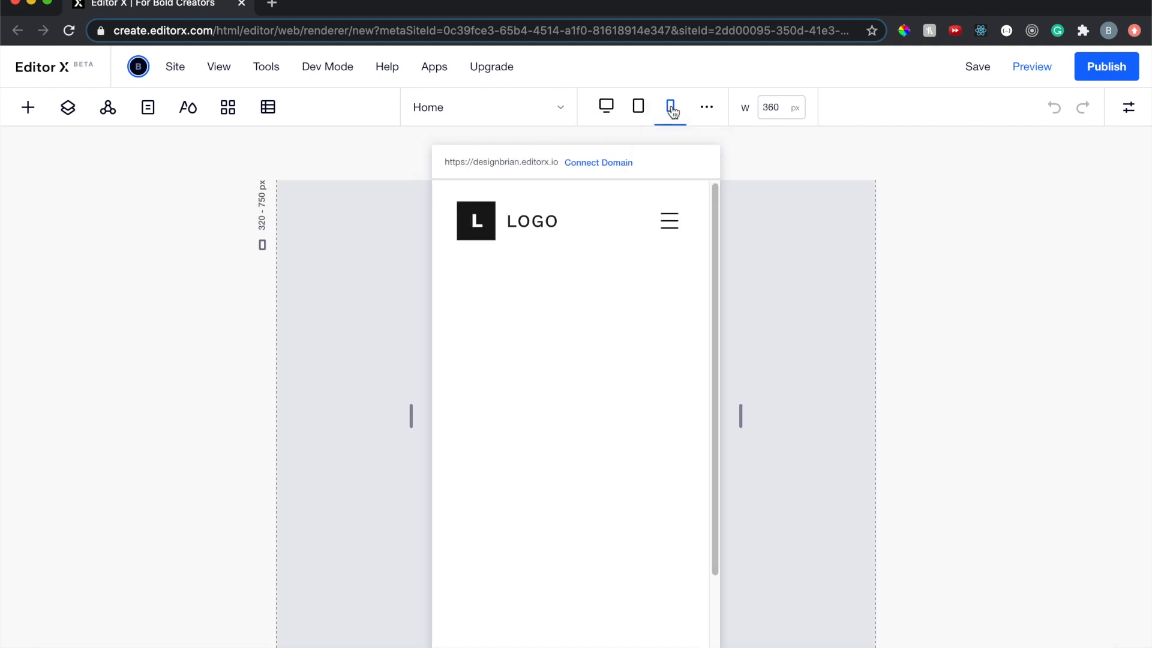
left_click(604, 109)
left_click(708, 106)
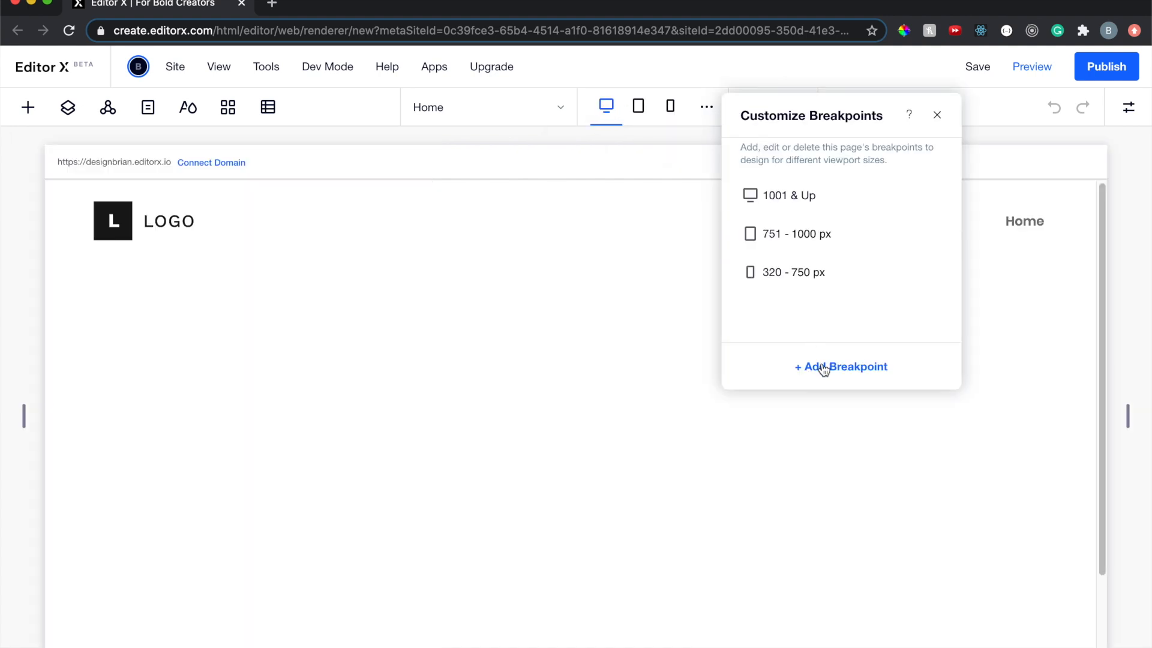
left_click(939, 116)
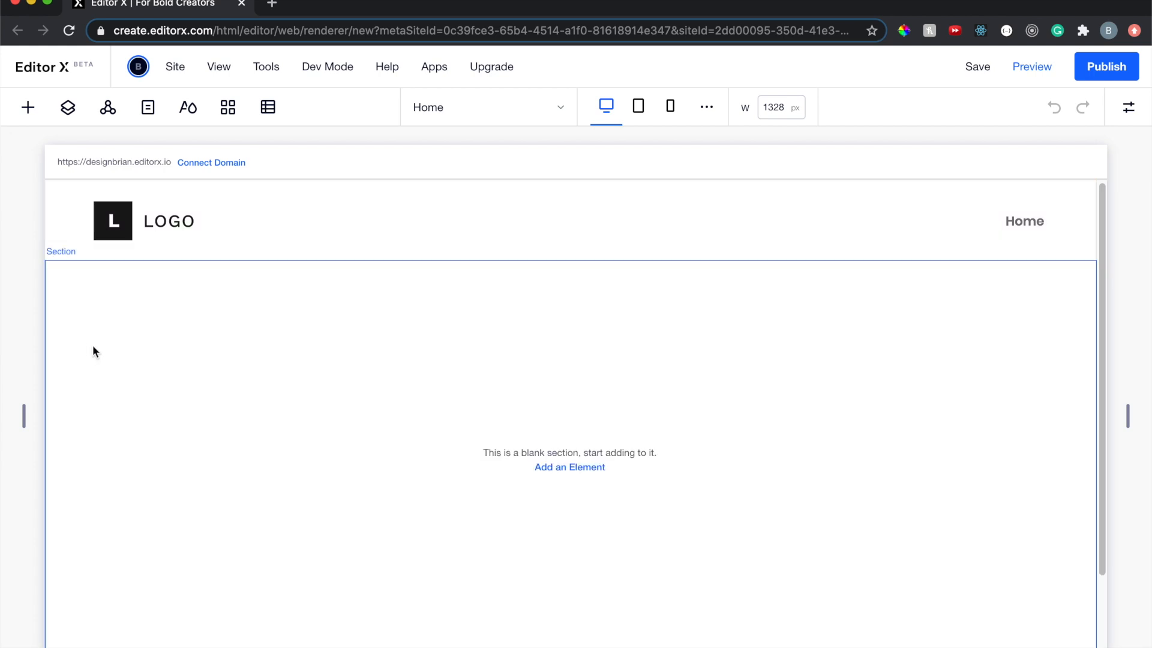
Examine the page's layer structure and the elements available for quick adding
left_click(70, 112)
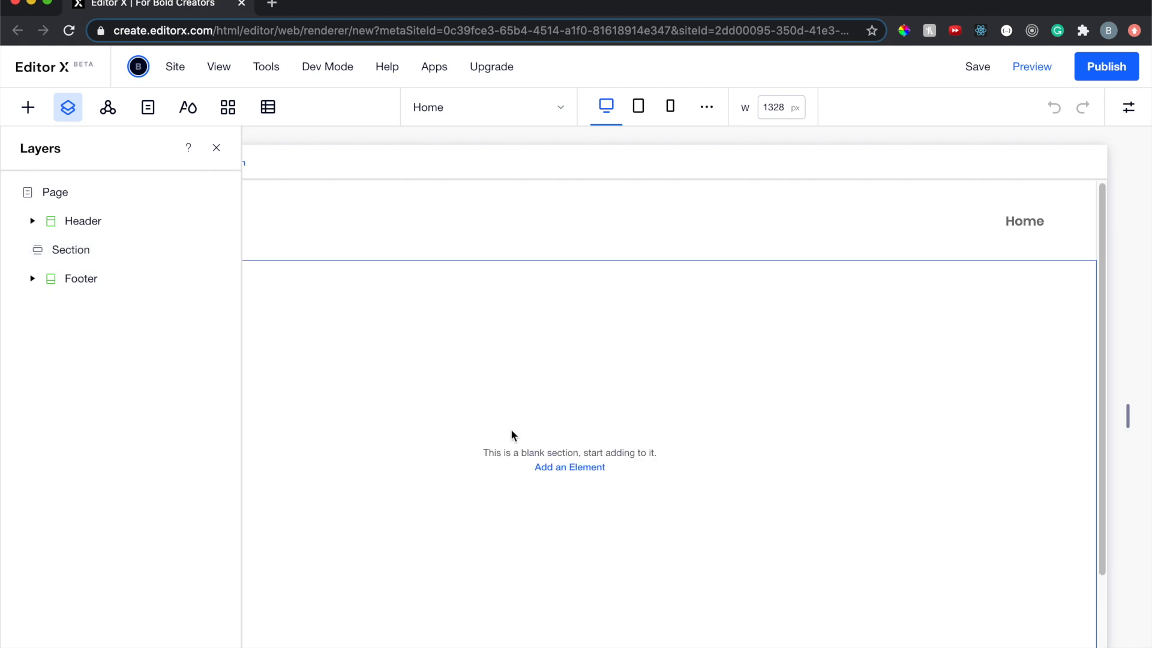
scroll(512, 435, "down", 2)
scroll(512, 435, "up", 2)
left_click(216, 148)
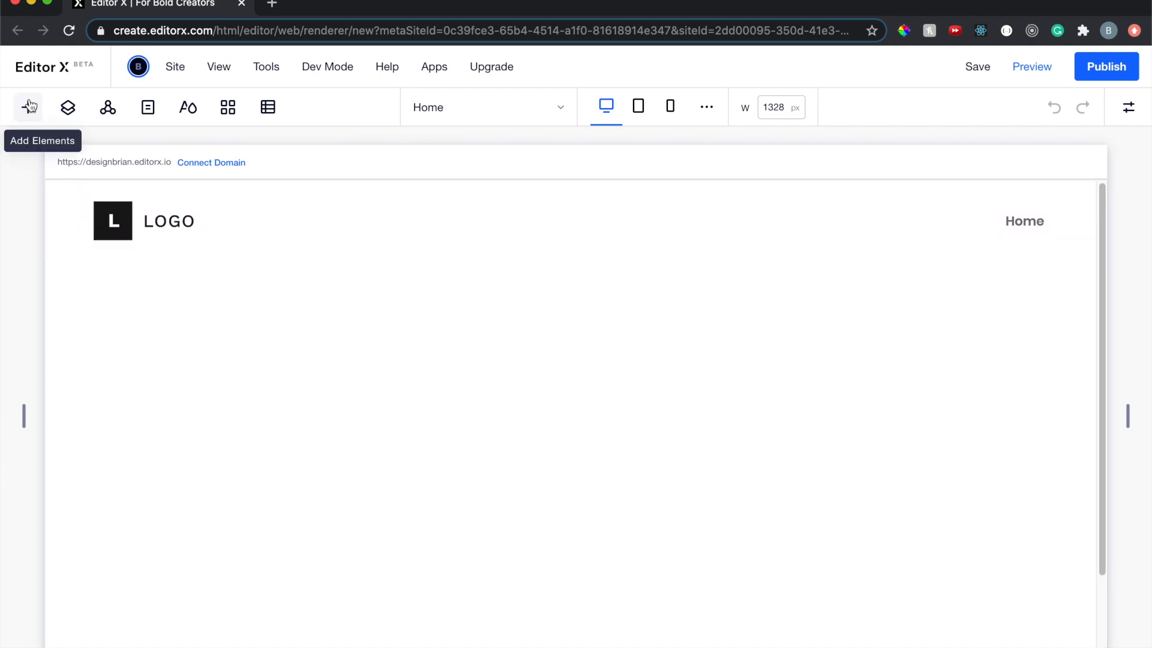
left_click(29, 107)
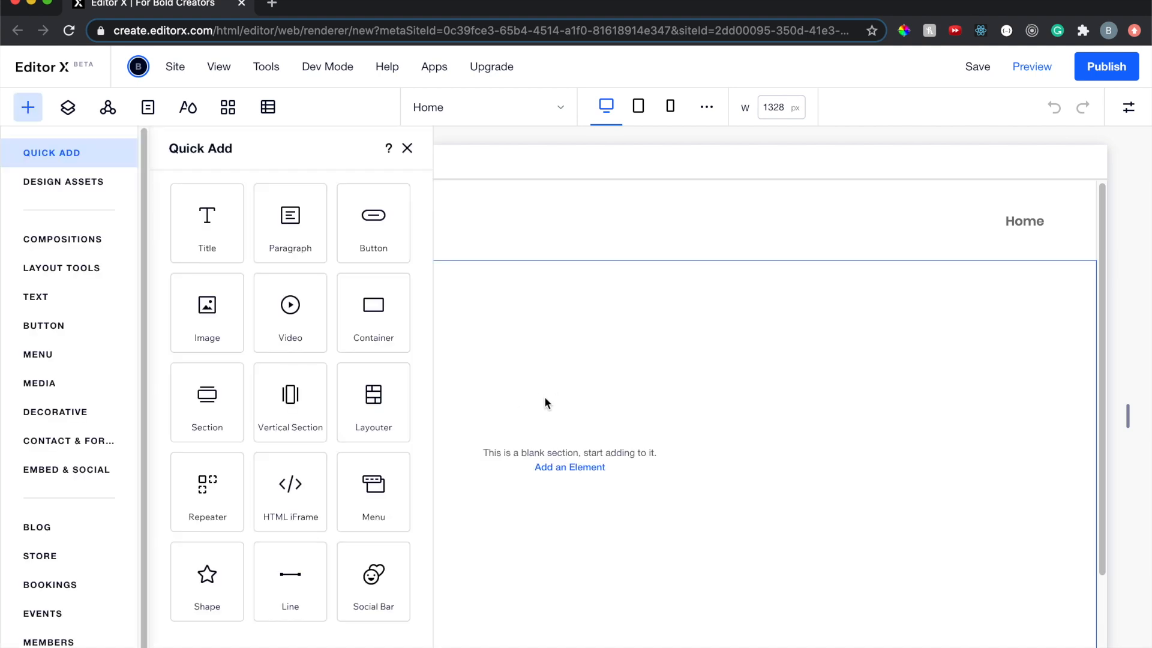
left_click(407, 149)
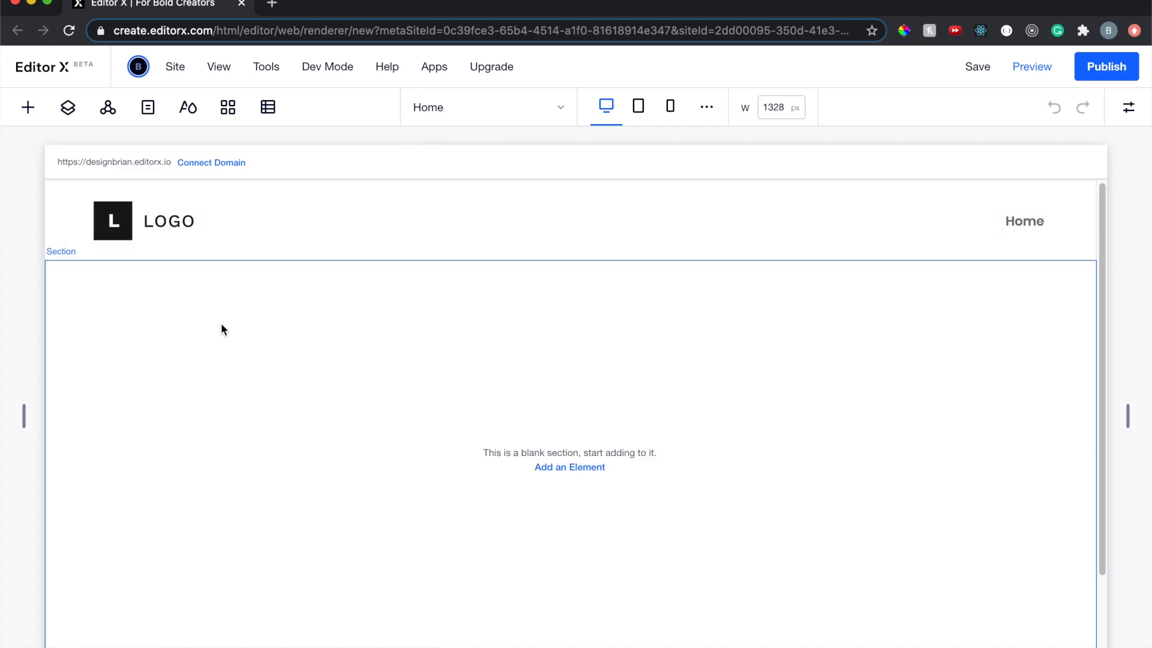
Select the blank section below the header and inspect its sizing and overflow settings
left_click(92, 302)
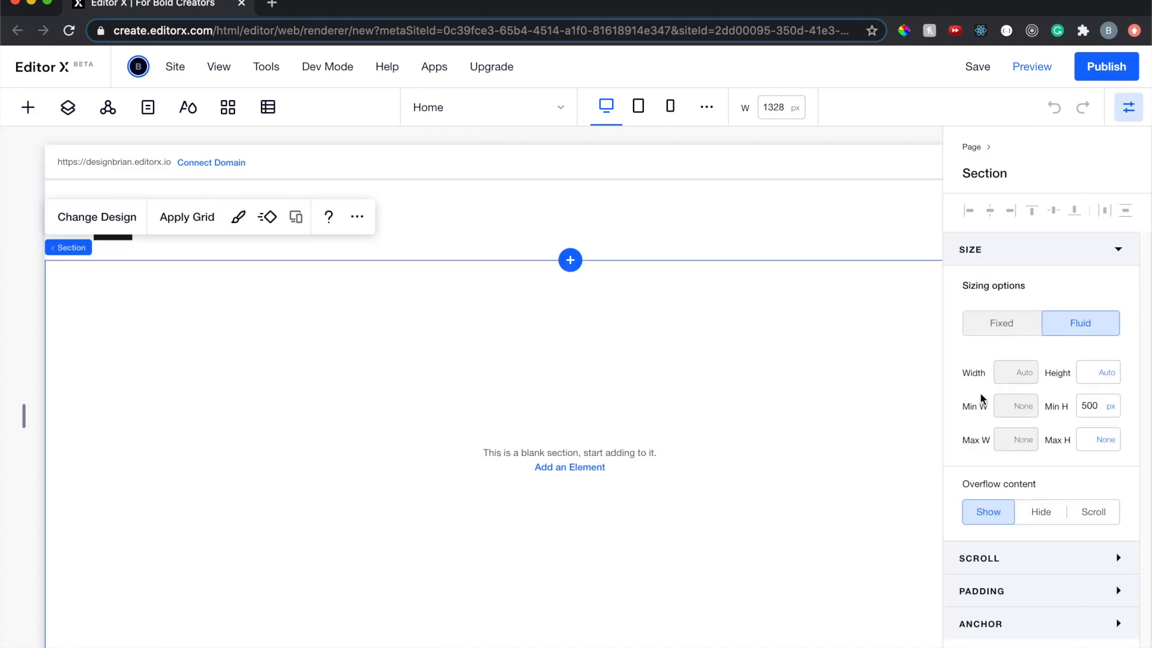
left_click(1132, 111)
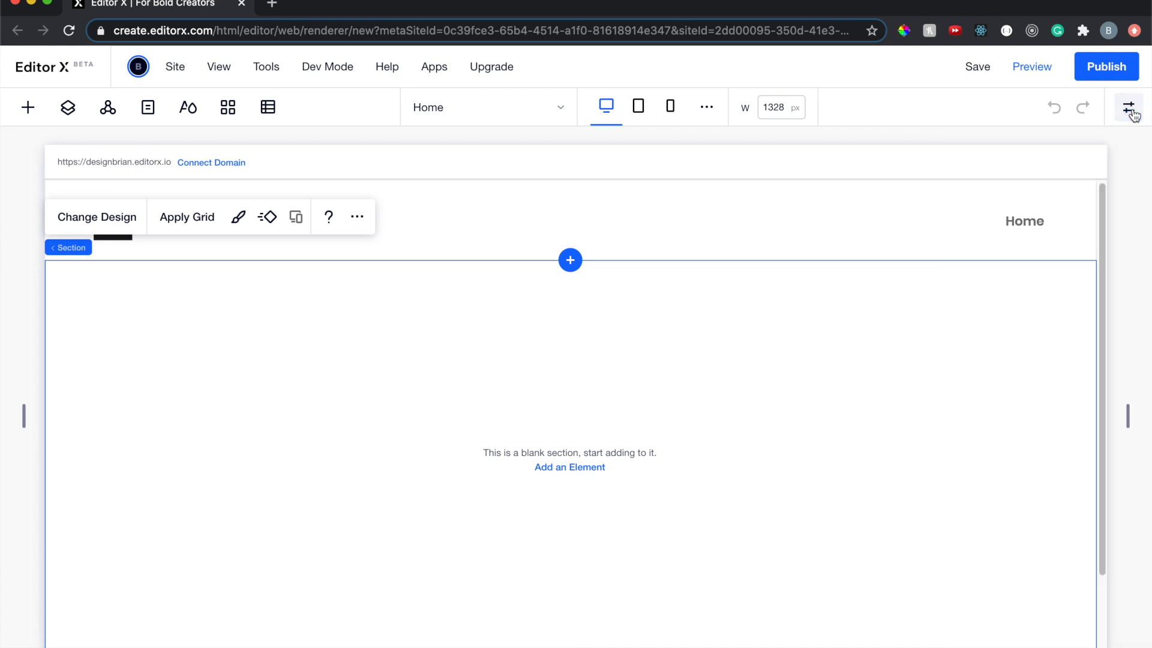
left_click(1131, 112)
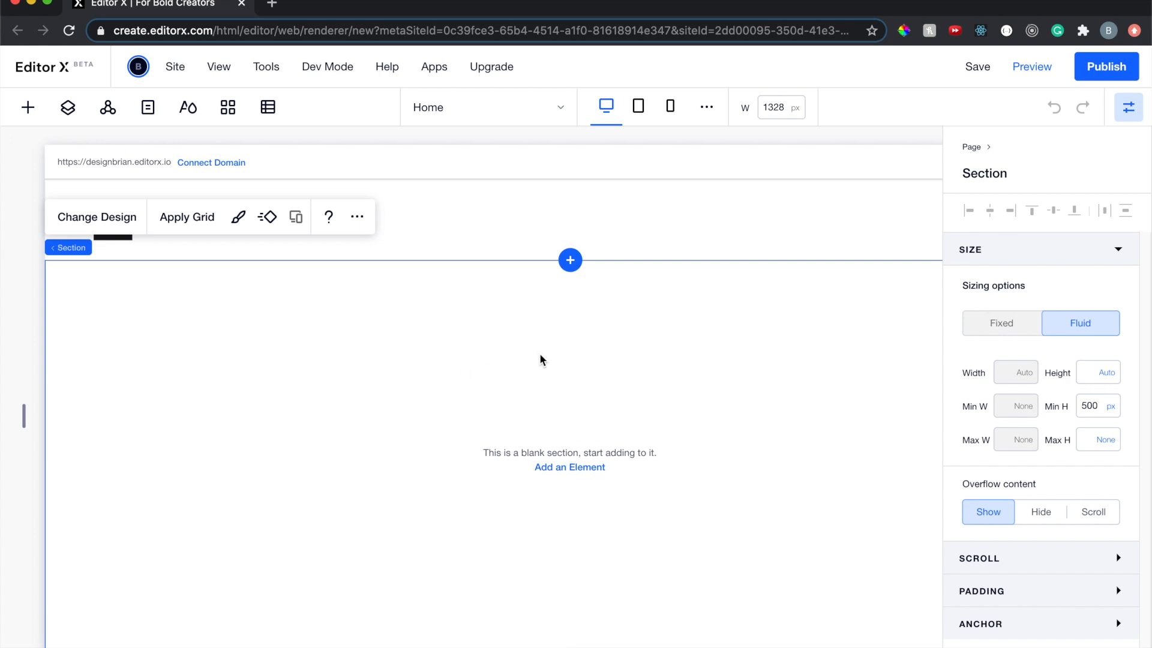
left_click(1128, 107)
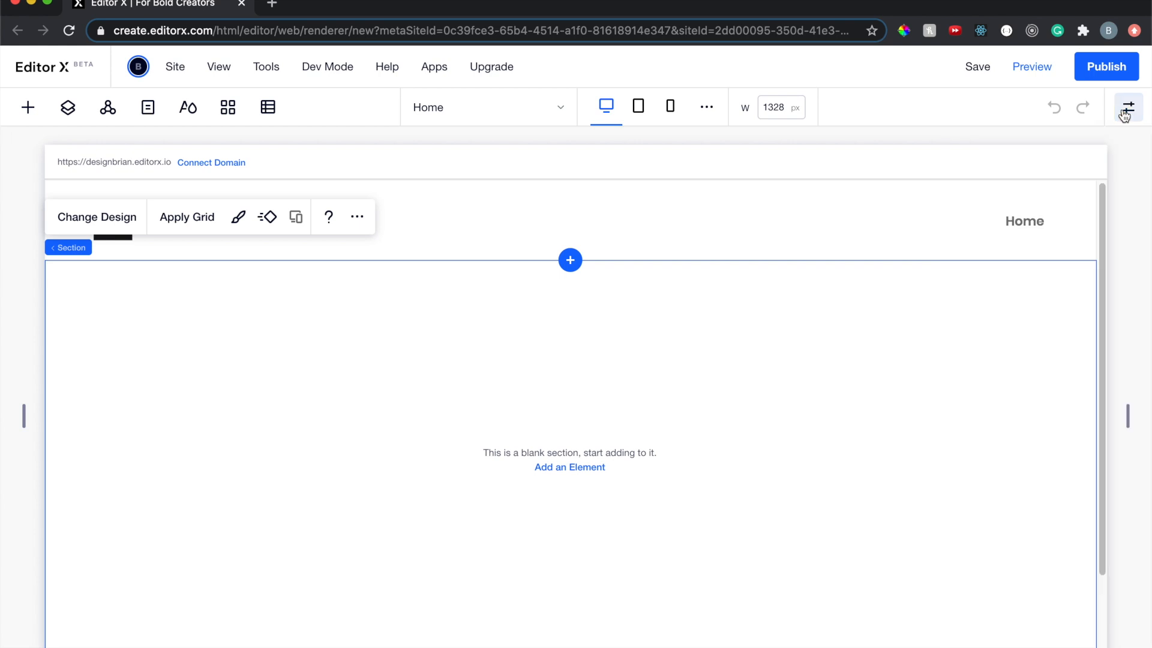
Add an image element to the blank section below the header
left_click(567, 472)
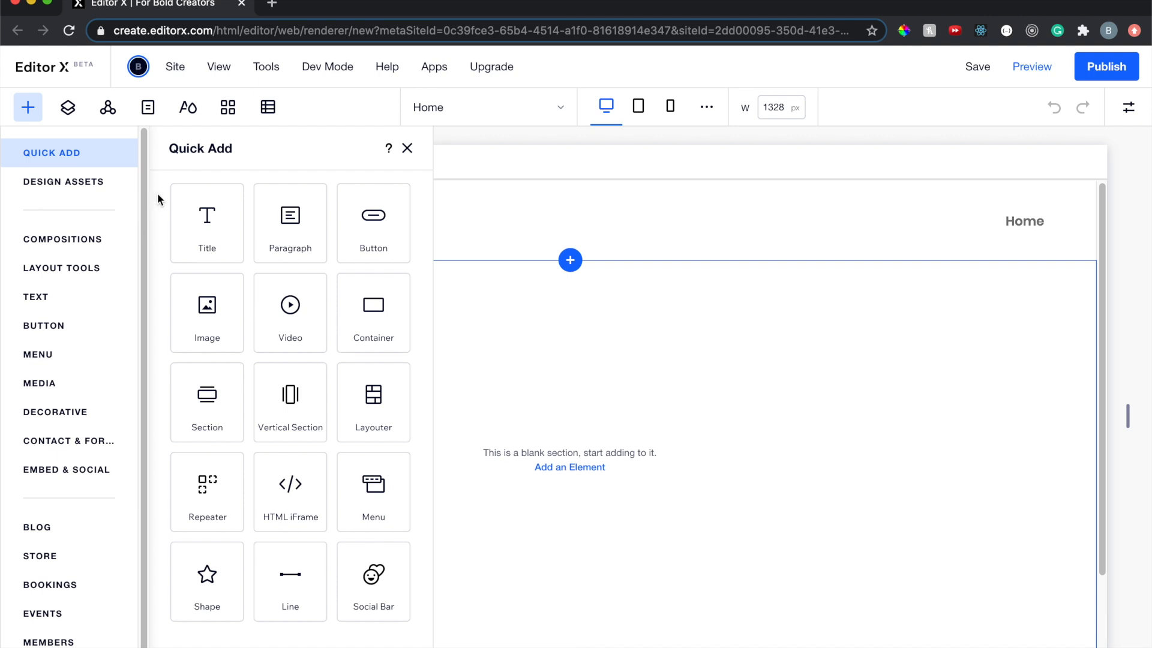
left_click(202, 332)
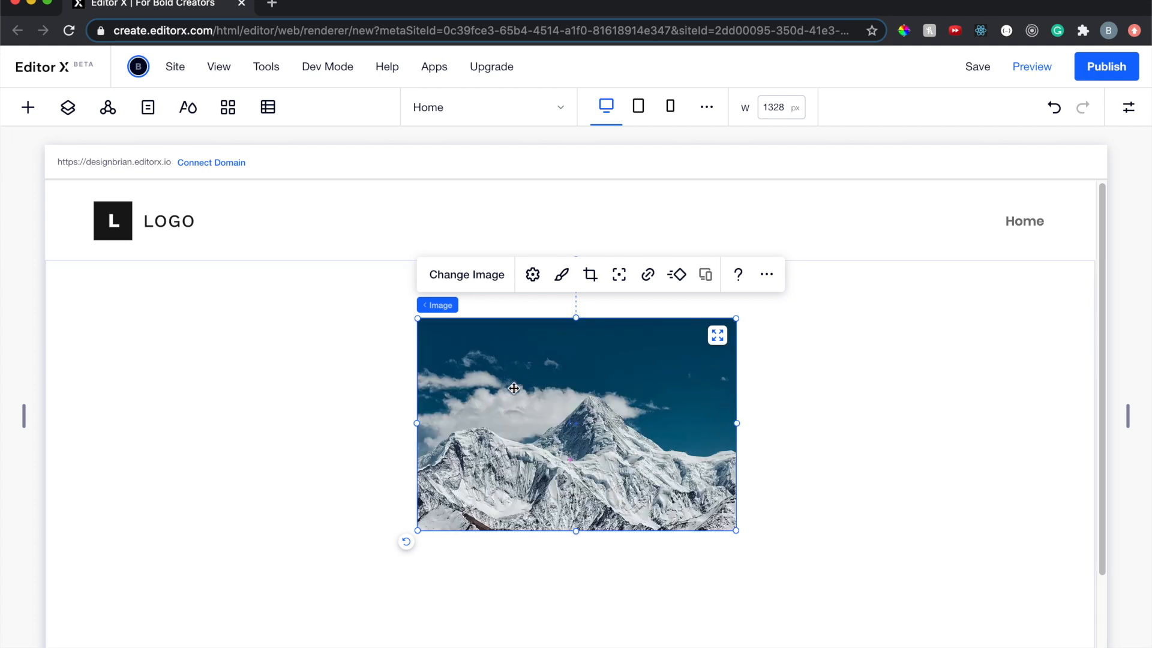
Rename the section that contains the image as "Hero Section" in the page's layer structure
left_click(67, 107)
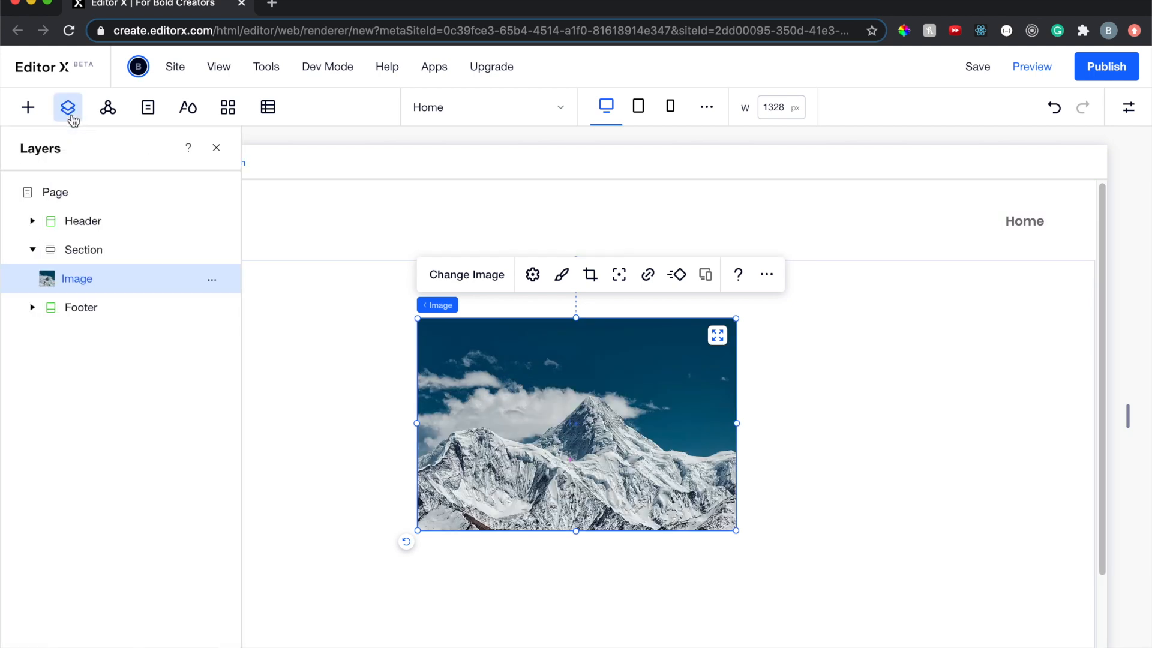
left_click(33, 251)
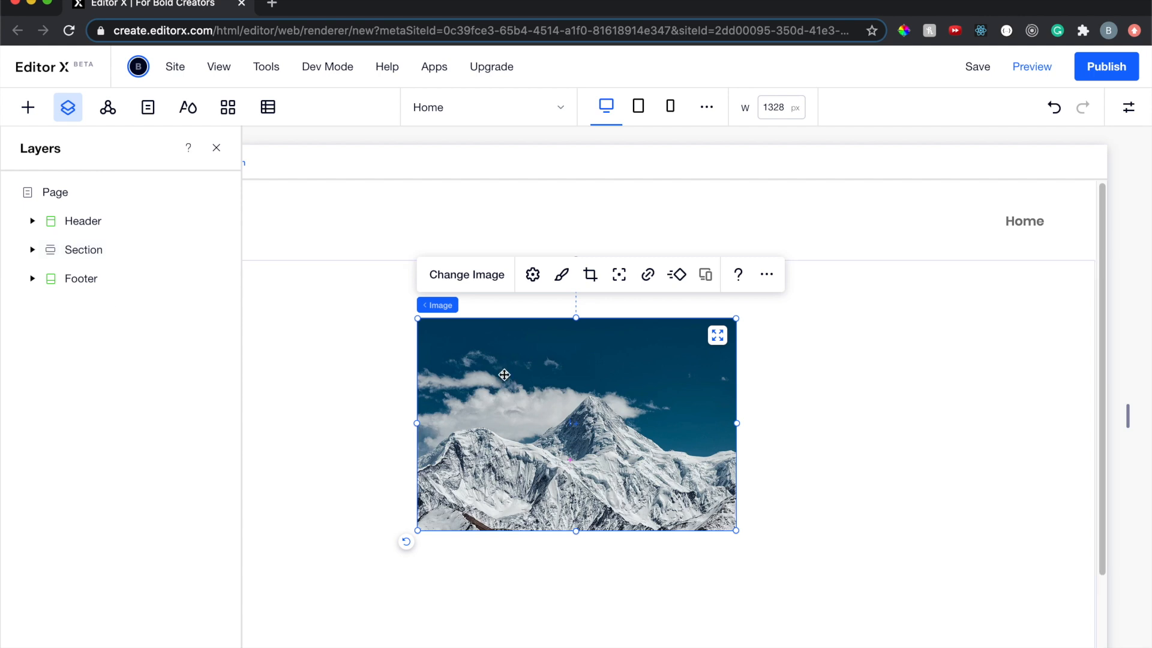
left_click(33, 251)
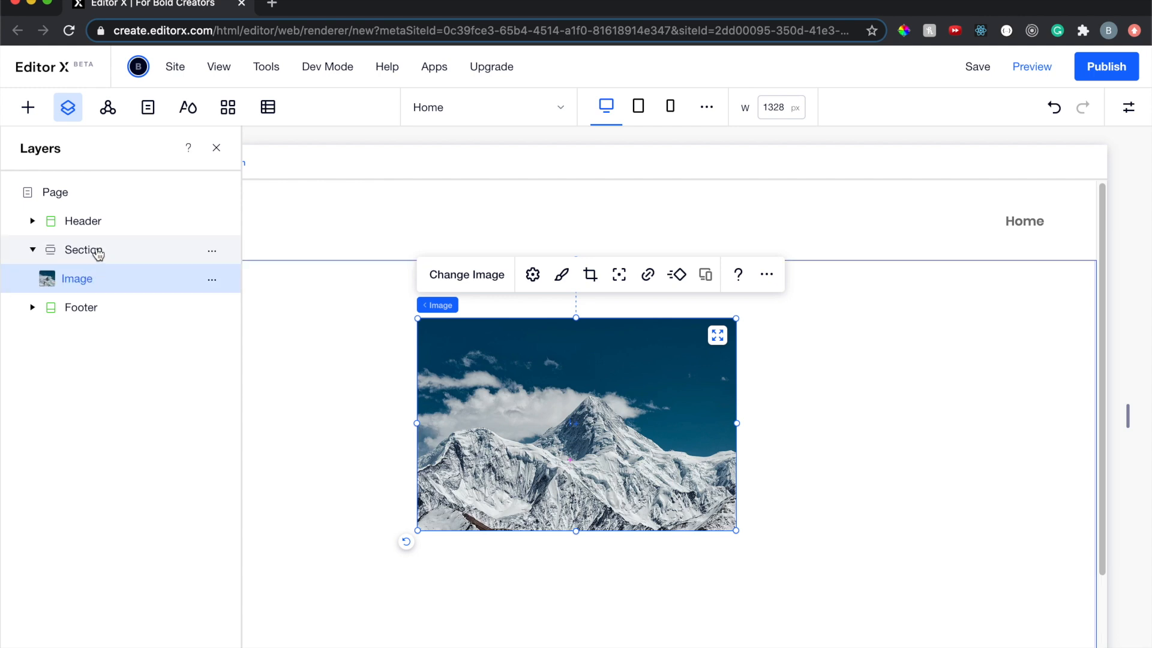
double_click(96, 250)
type("Hero Section")
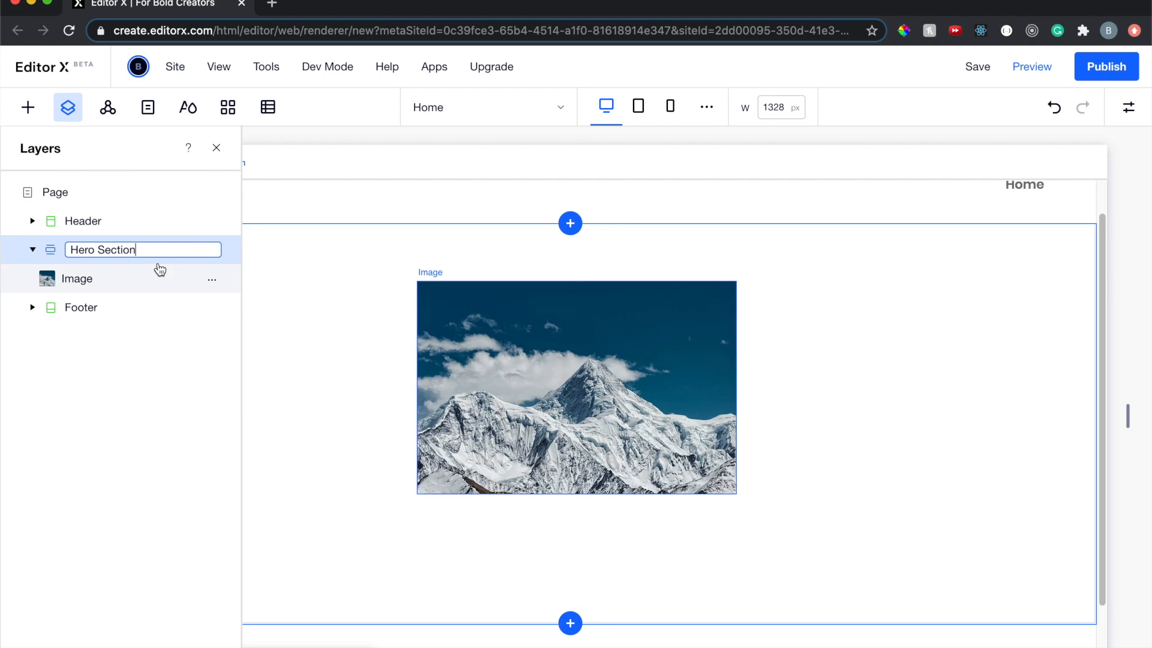
key("Return")
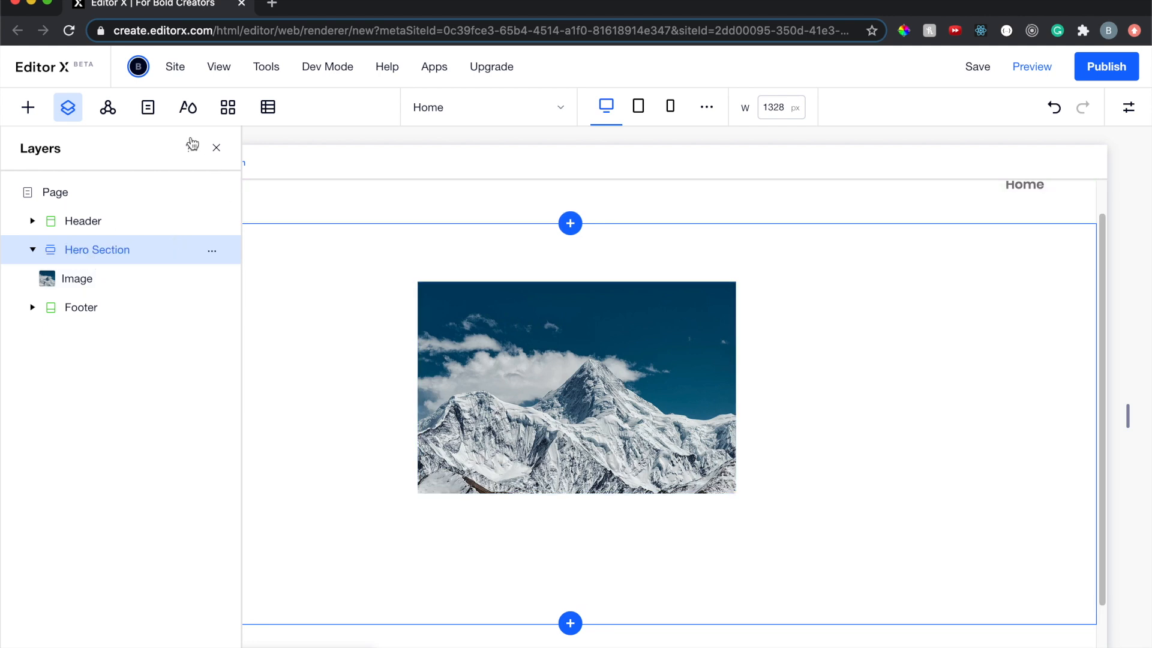
left_click(217, 155)
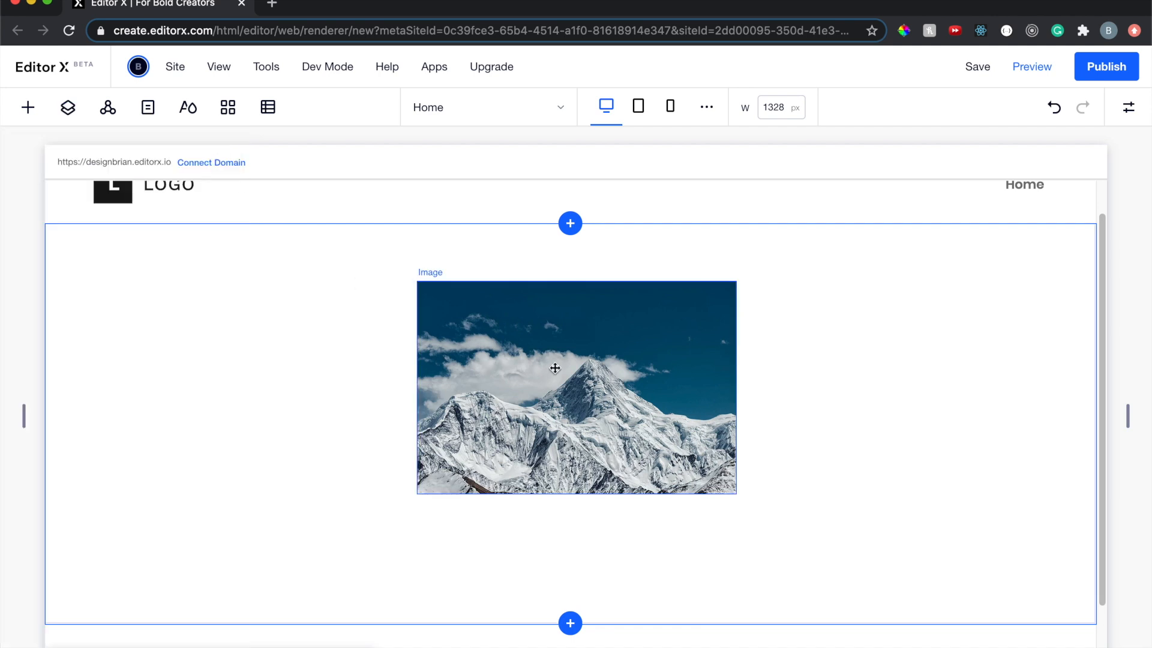
Try moving and resizing the mountain image freehand within the hero section
left_click(581, 374)
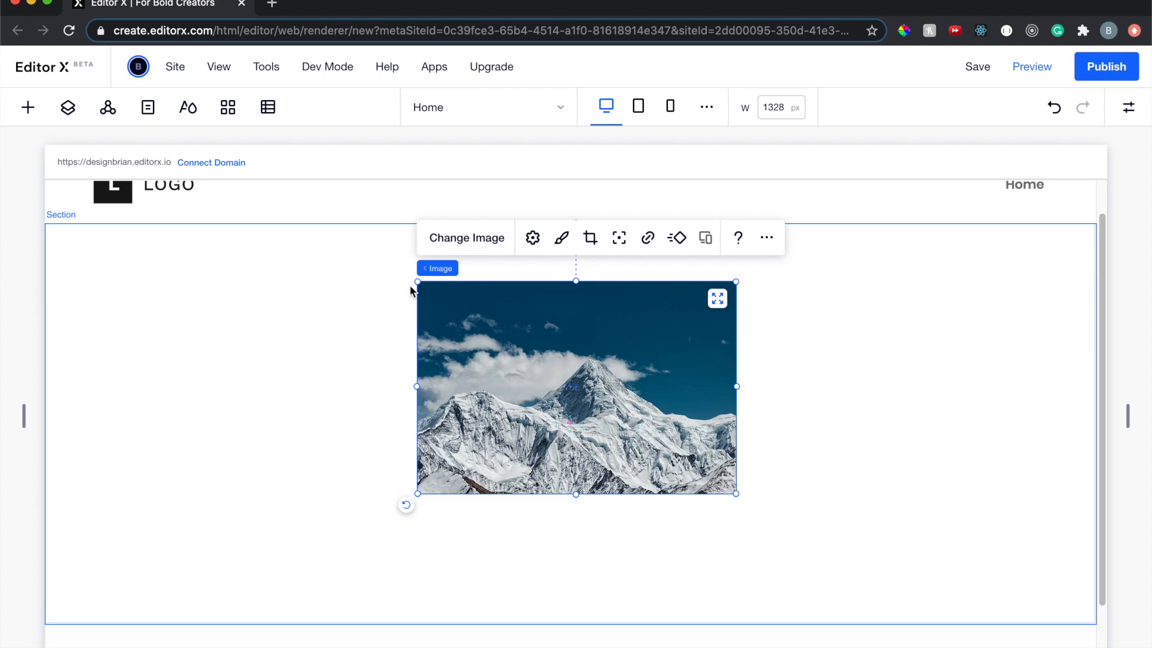
left_click_drag(415, 283, 393, 318)
left_click_drag(511, 336, 300, 390)
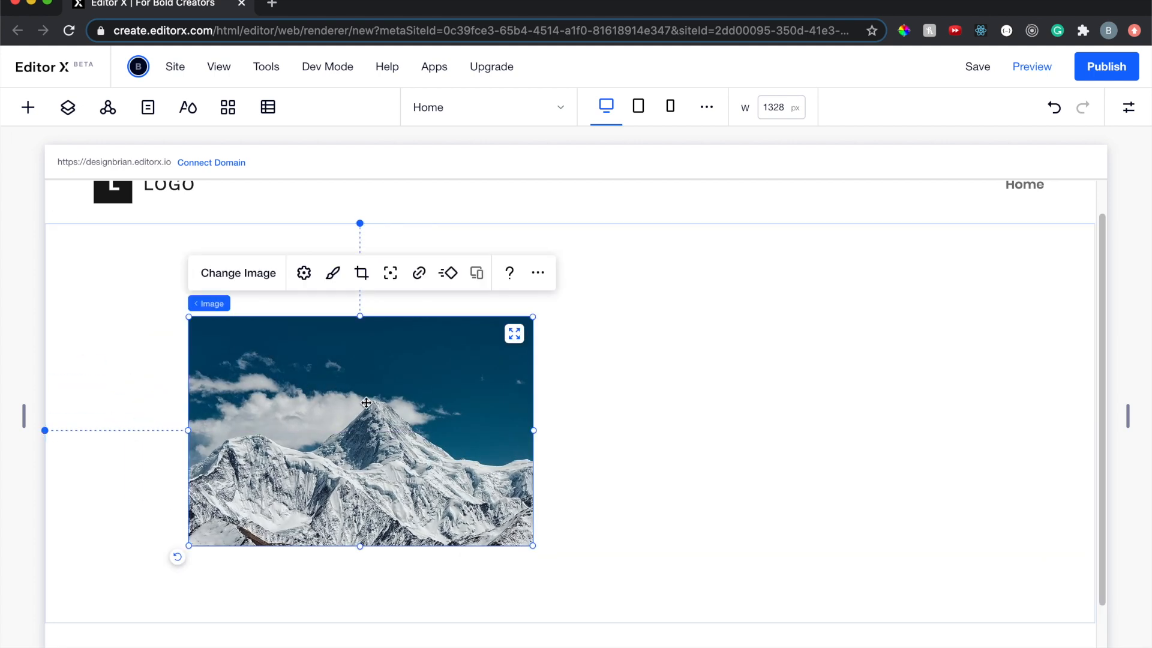
left_click_drag(368, 410, 565, 389)
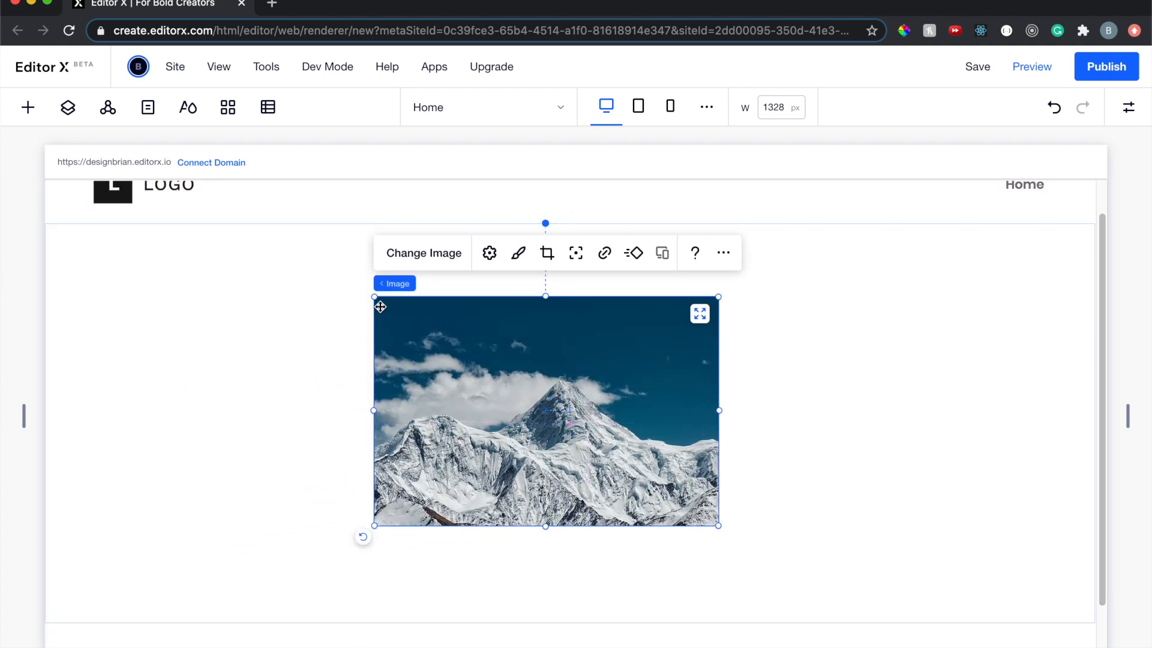
left_click_drag(372, 411, 165, 435)
left_click_drag(443, 295, 455, 226)
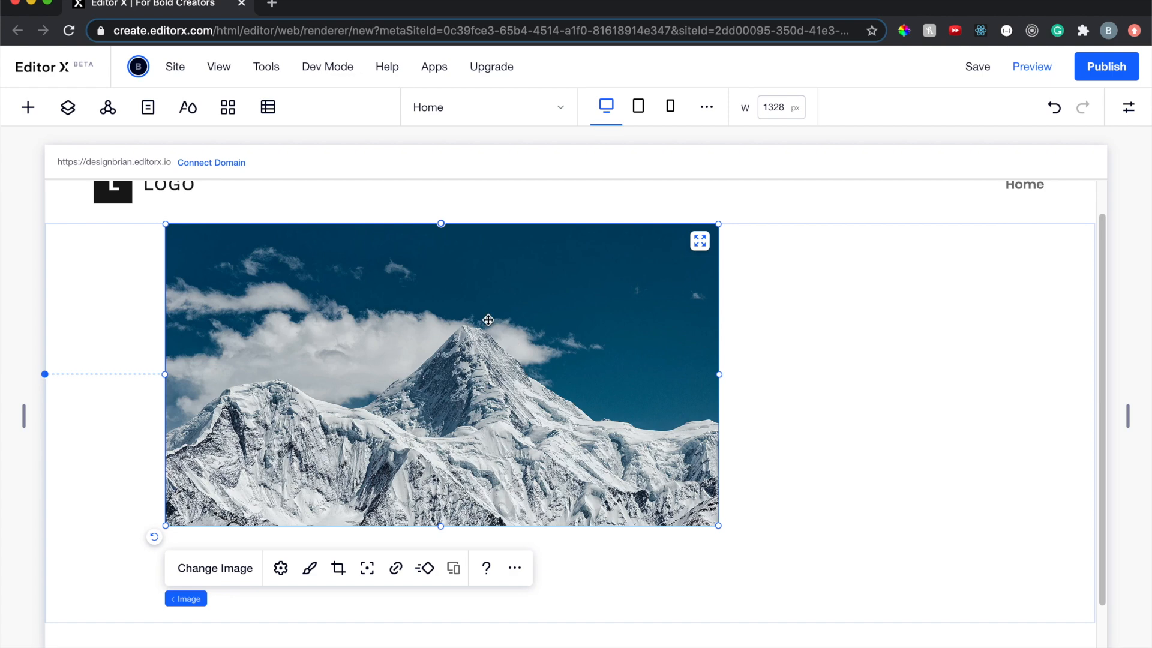
Stretch the mountain image to fill the entire hero section
mouse_move(491, 302)
left_mouse_down()
mouse_move(493, 317)
mouse_move(491, 304)
left_mouse_up()
left_click(700, 242)
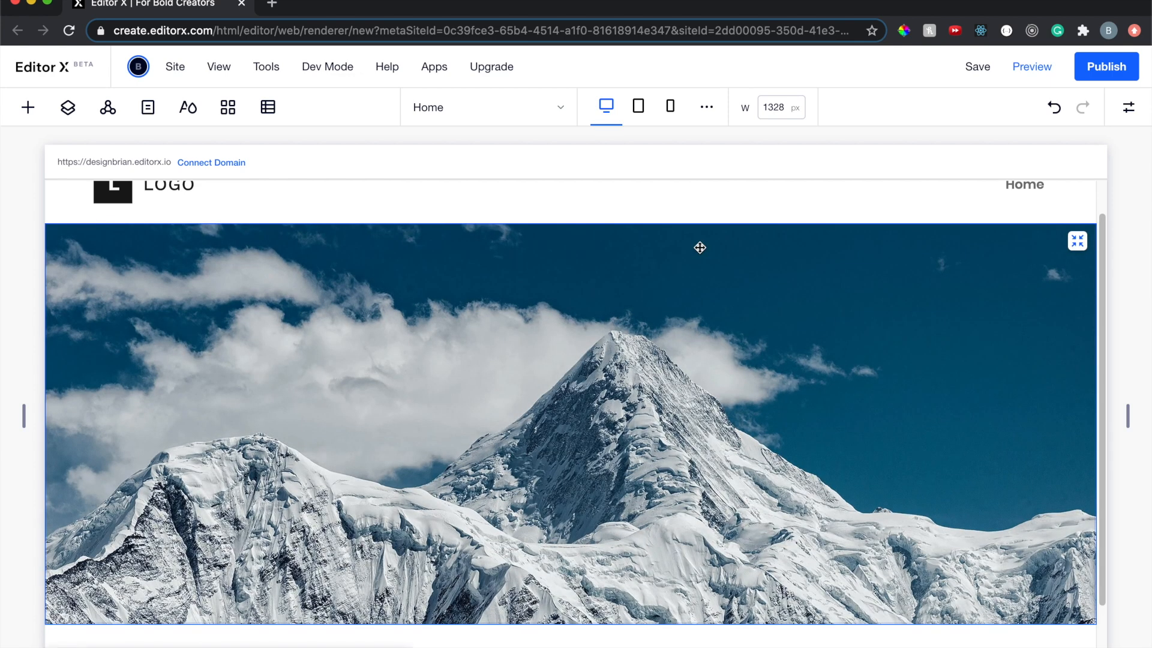
Open the media library for replacing the hero image and check the sources available for uploading media
scroll(437, 413, "down", 1)
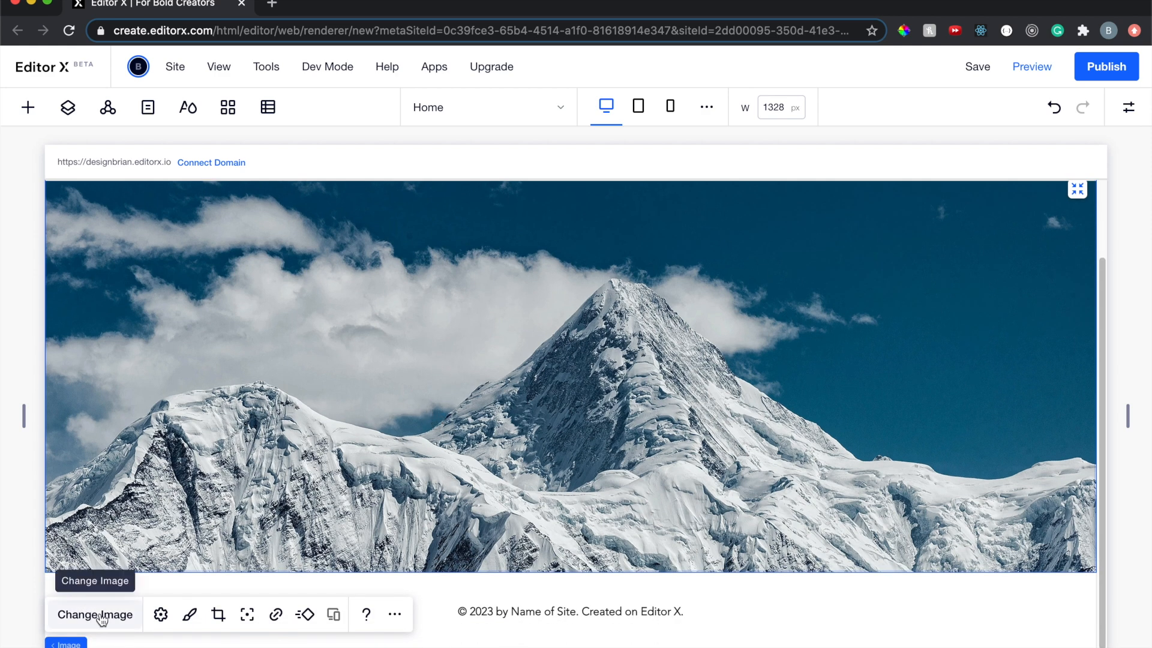
left_click(102, 619)
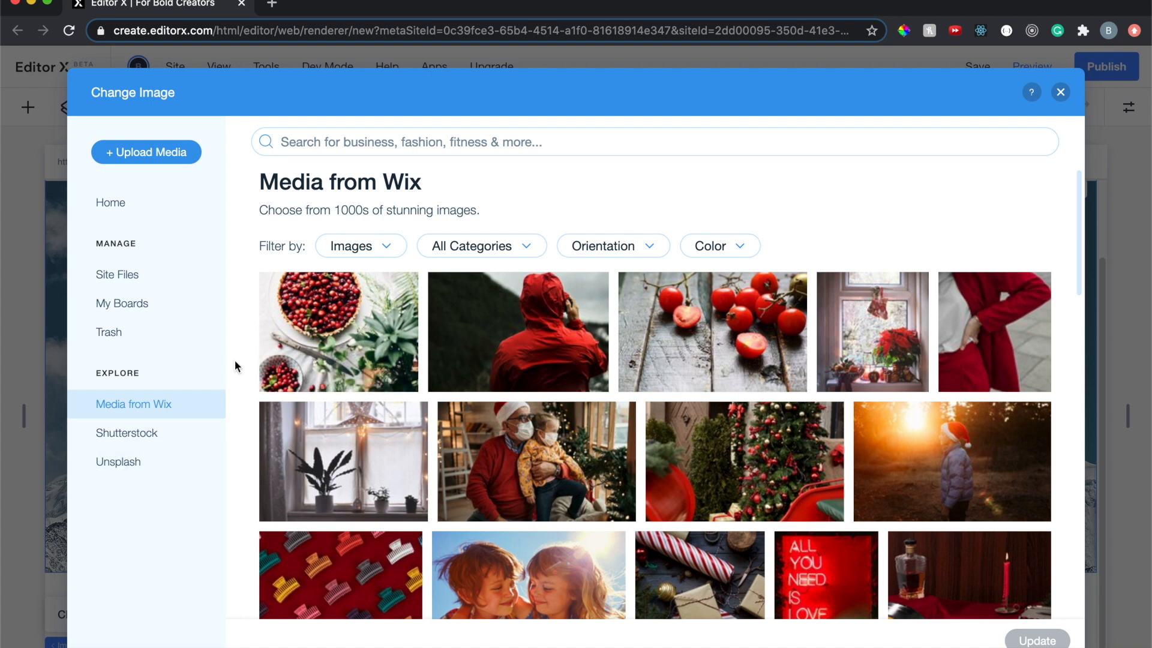
left_click(180, 161)
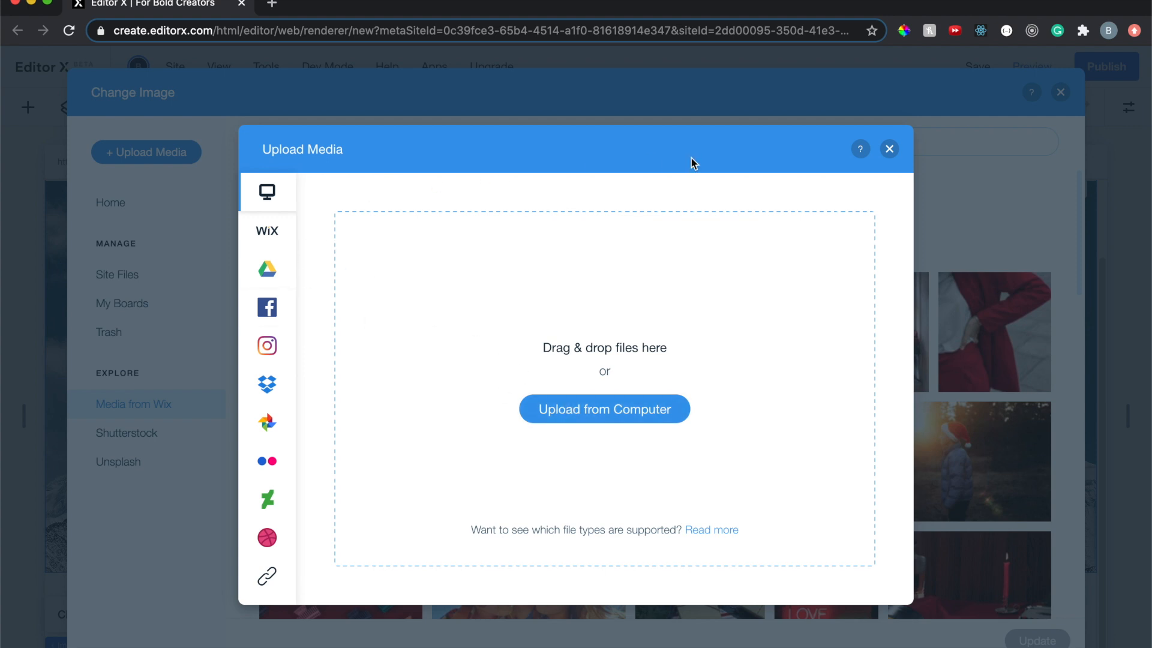
left_click(888, 150)
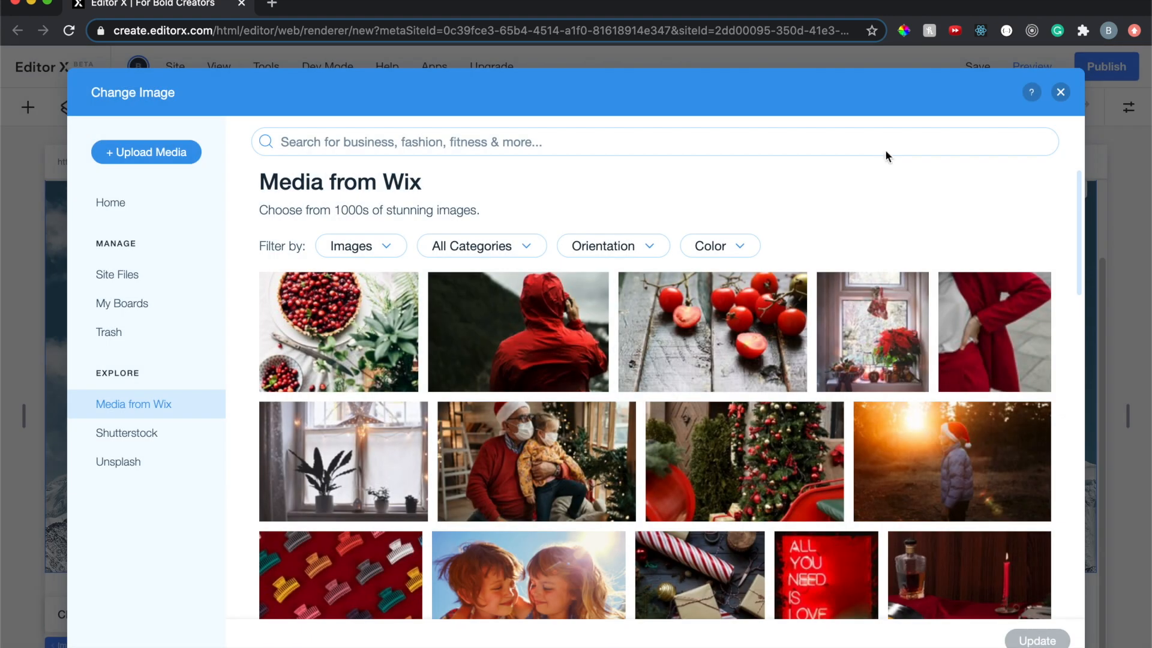
Replace the hero image with the Unsplash photo of a waterfall with a rainbow
left_click(120, 463)
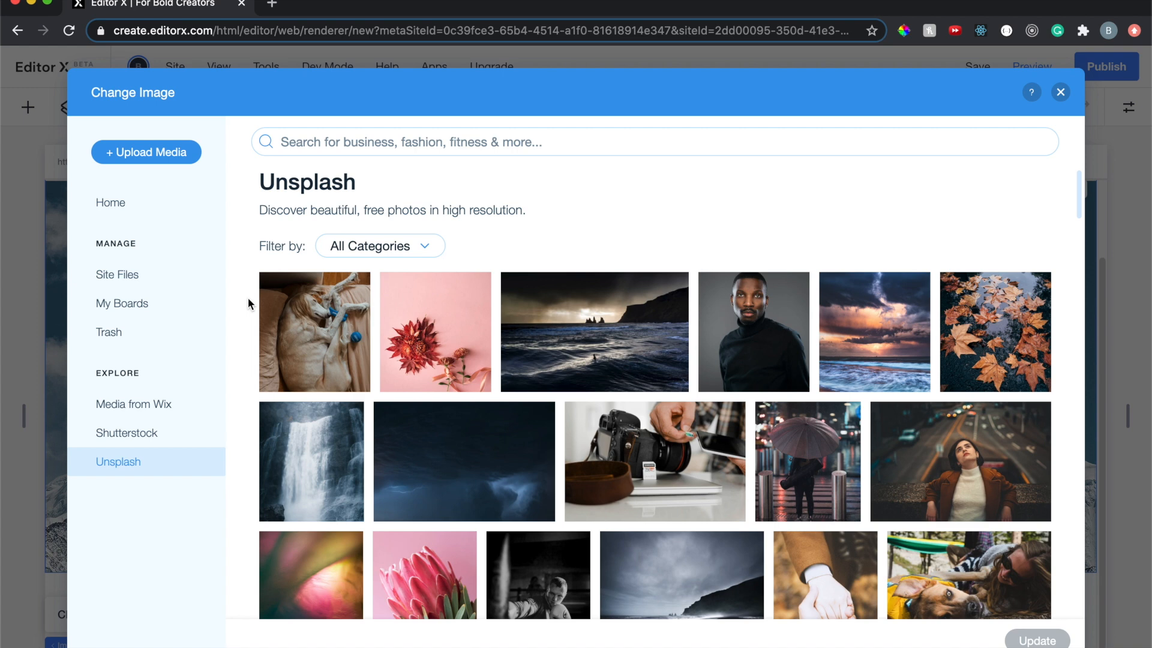
scroll(247, 298, "down", 10)
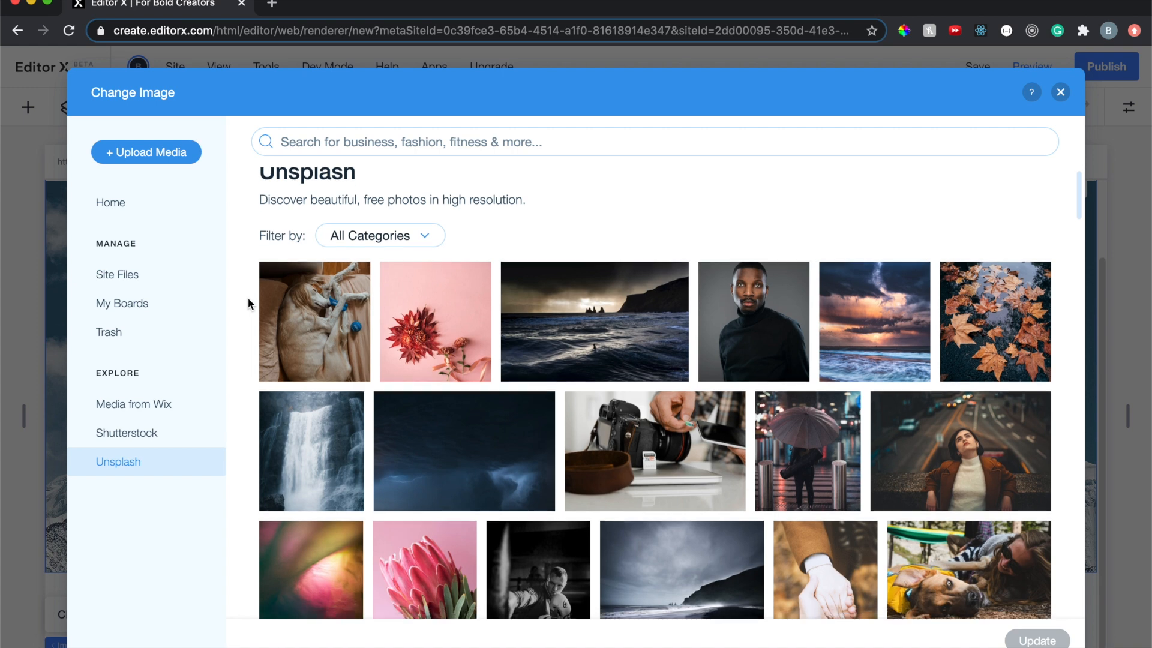
scroll(247, 298, "down", 2)
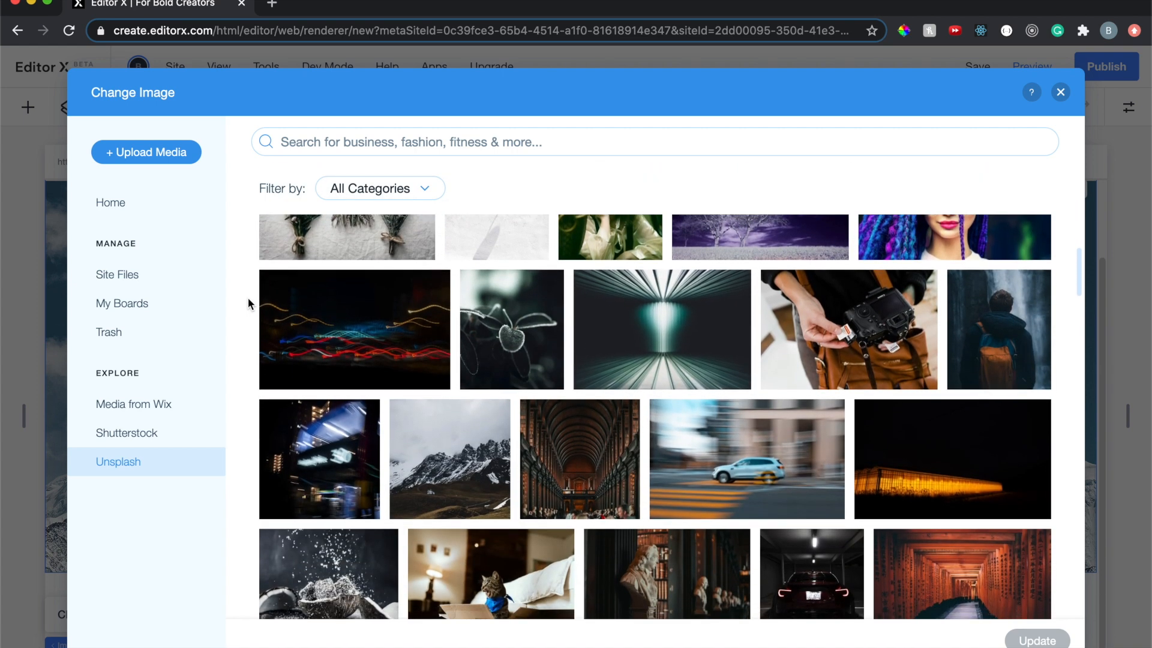
scroll(239, 400, "down", 8)
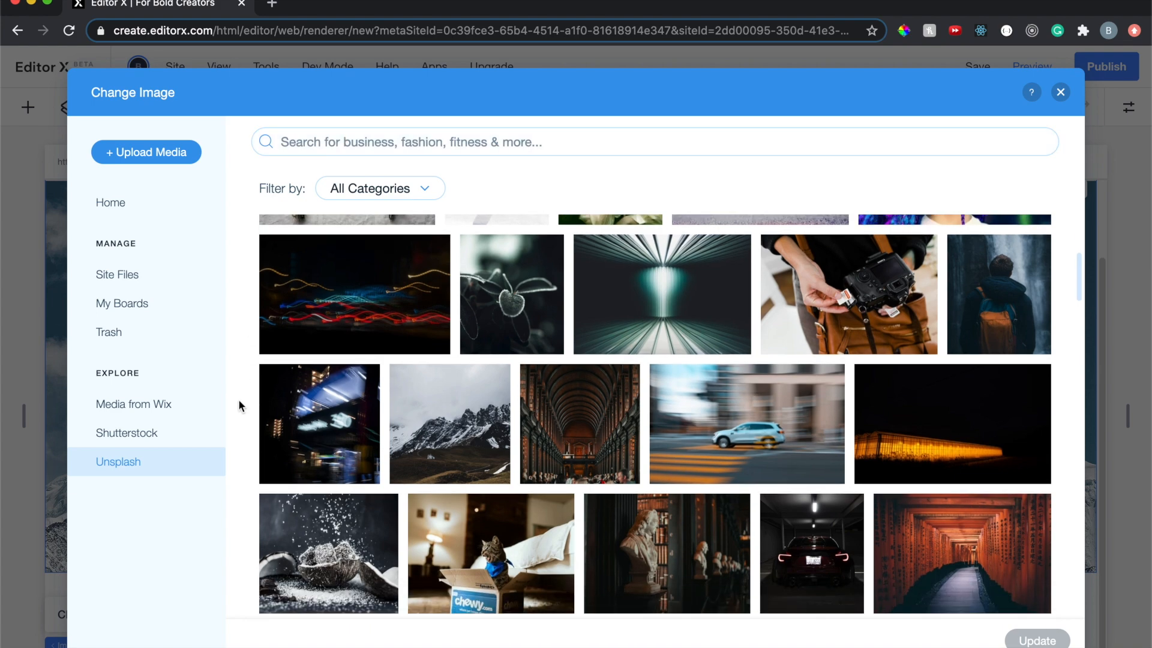
scroll(239, 400, "down", 10)
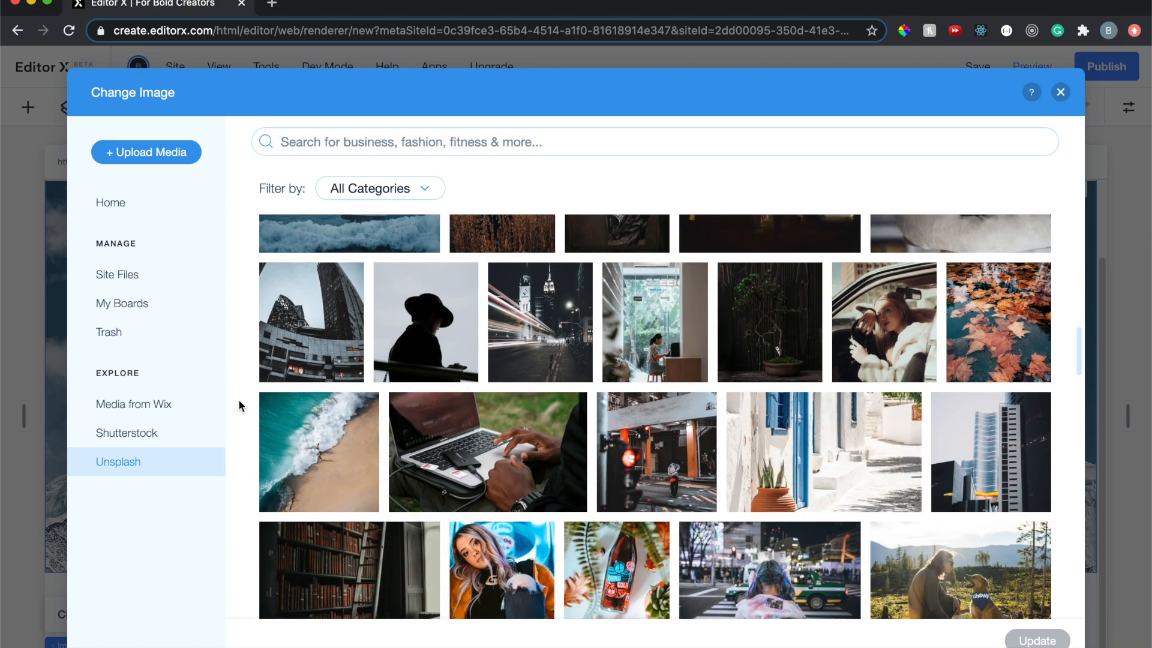
scroll(238, 406, "down", 10)
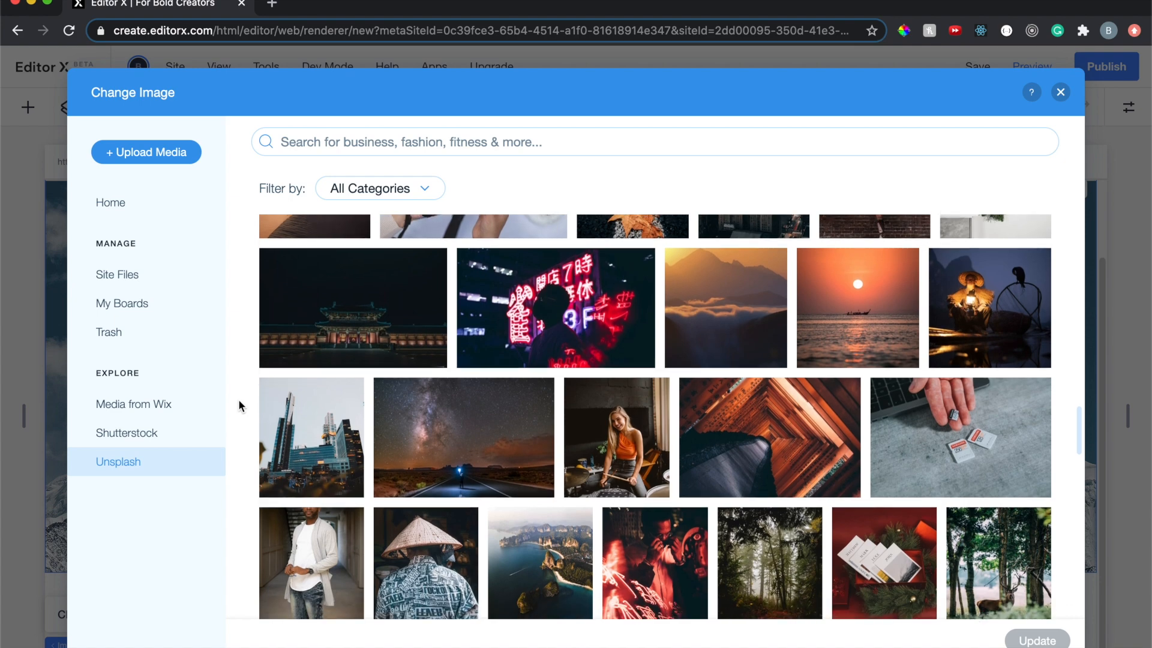
scroll(239, 405, "down", 2)
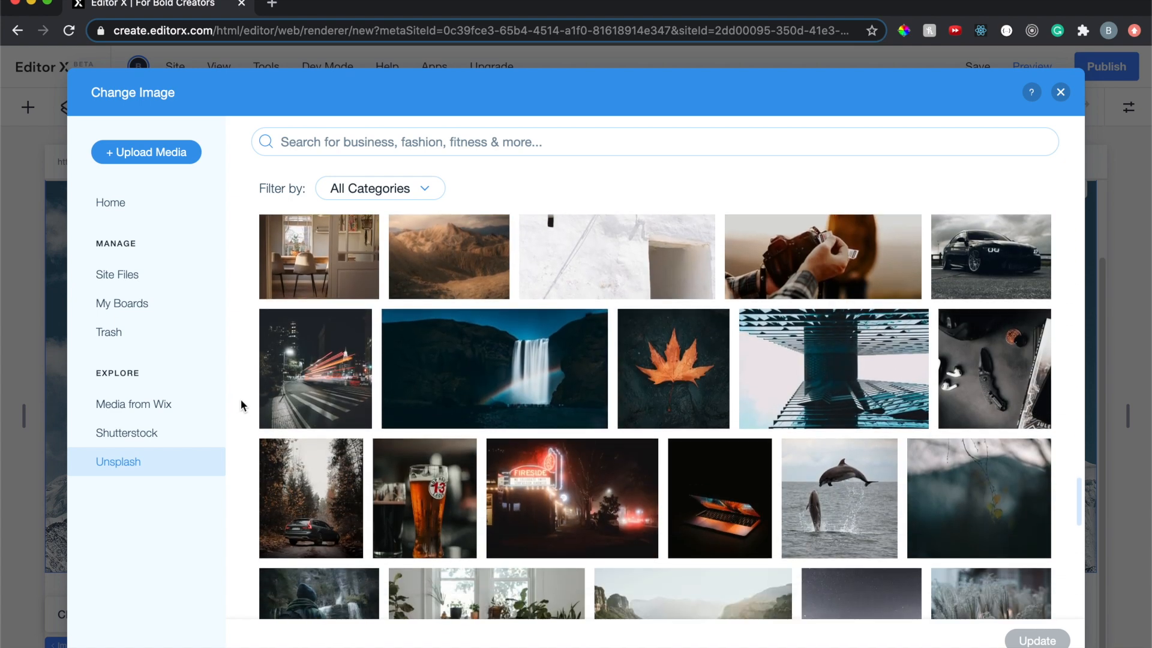
mouse_move(487, 358)
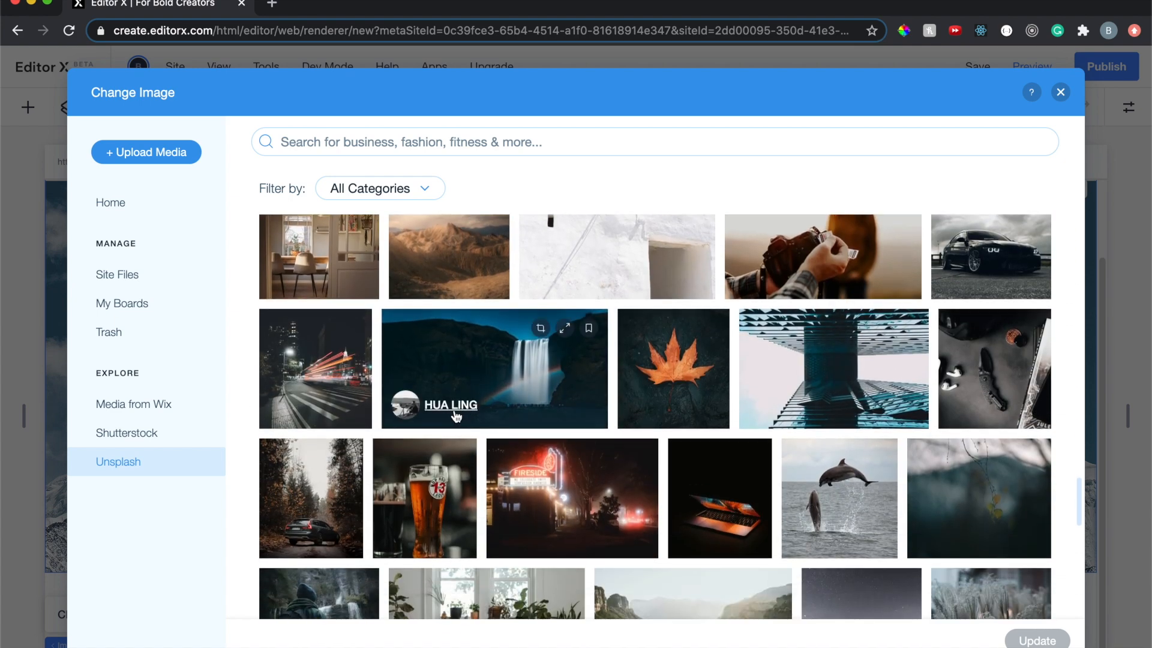
left_click(484, 372)
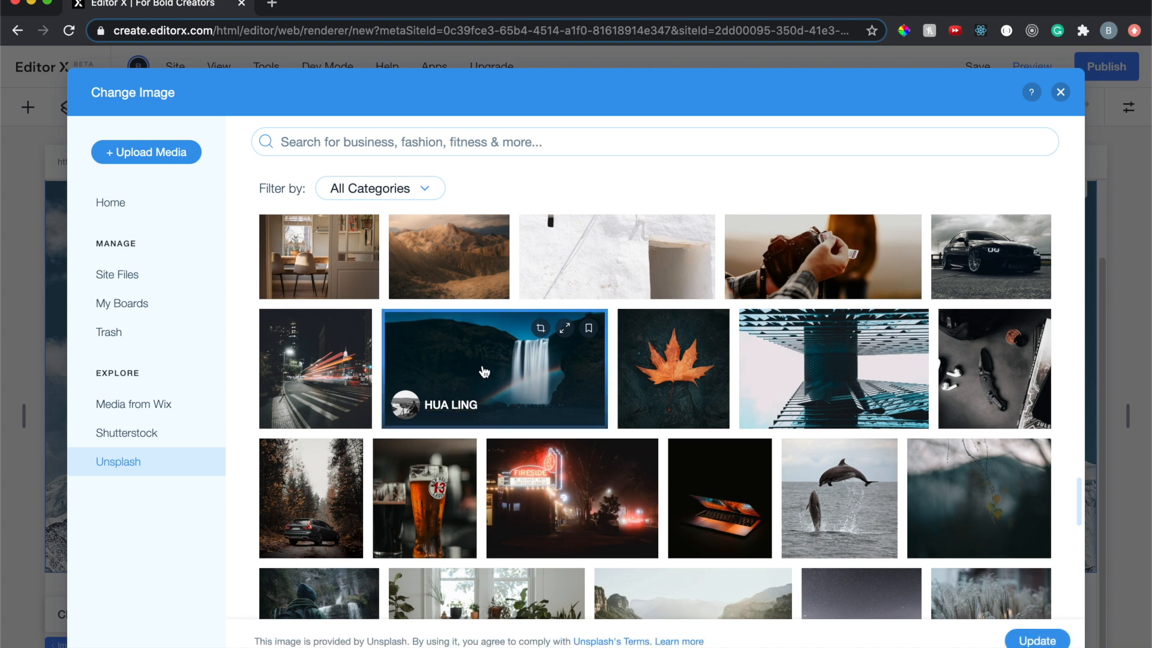
left_click(1033, 642)
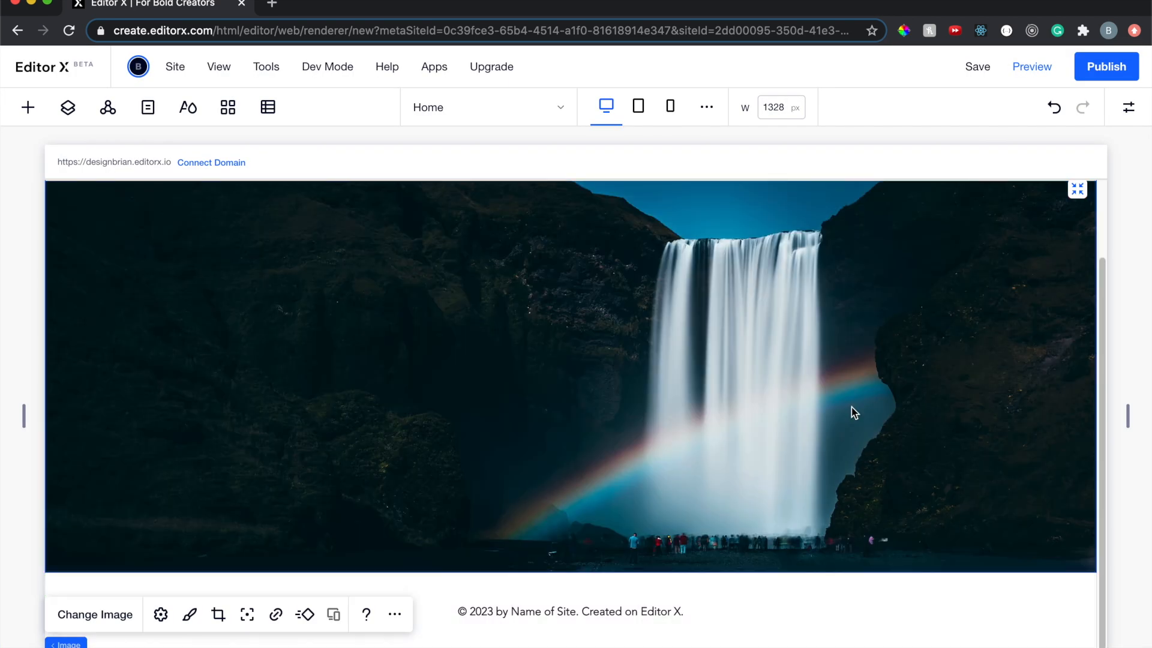
Add a title text element over the dark area beside the waterfall in the hero image
scroll(667, 330, "up", 2)
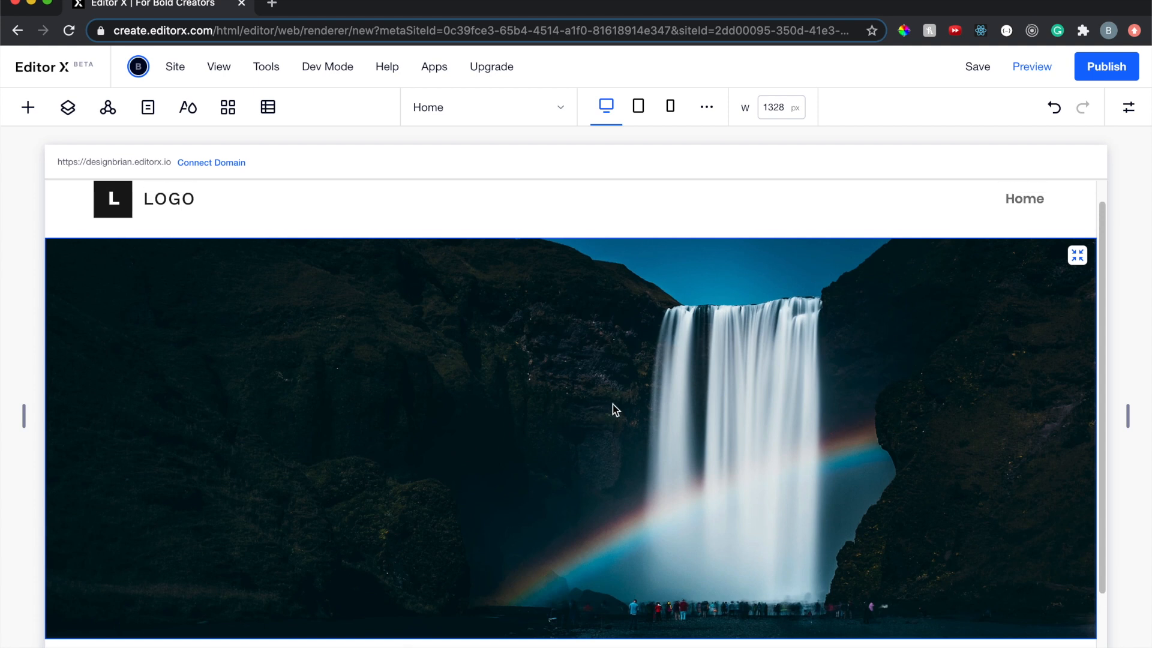
scroll(602, 456, "down", 2)
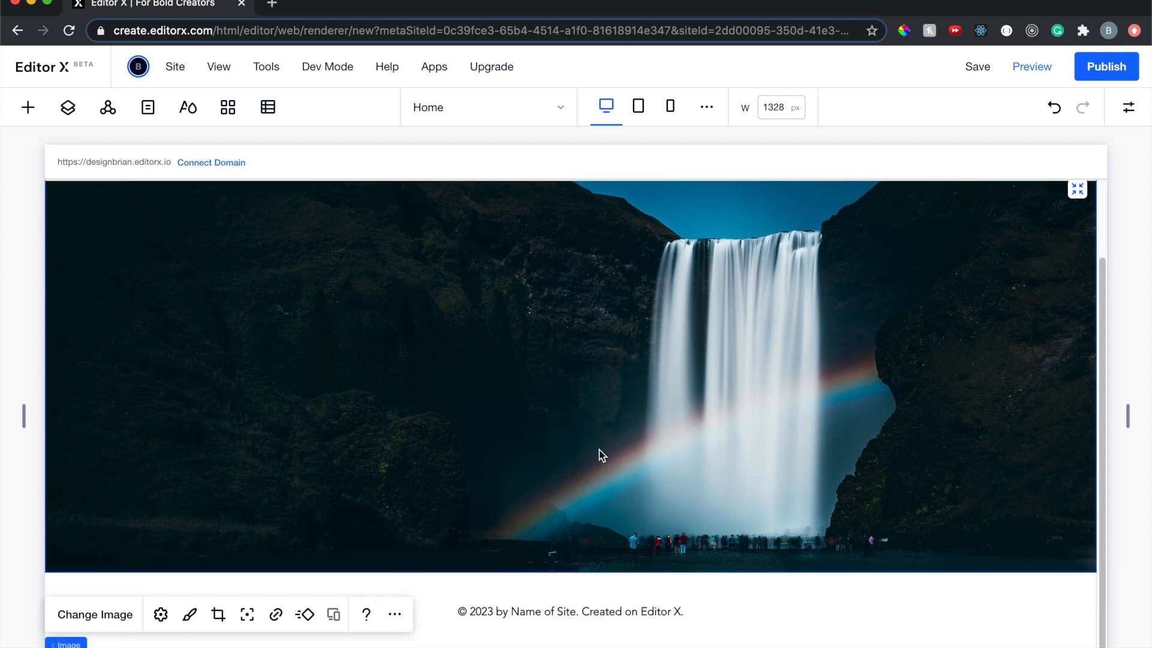
scroll(602, 456, "up", 2)
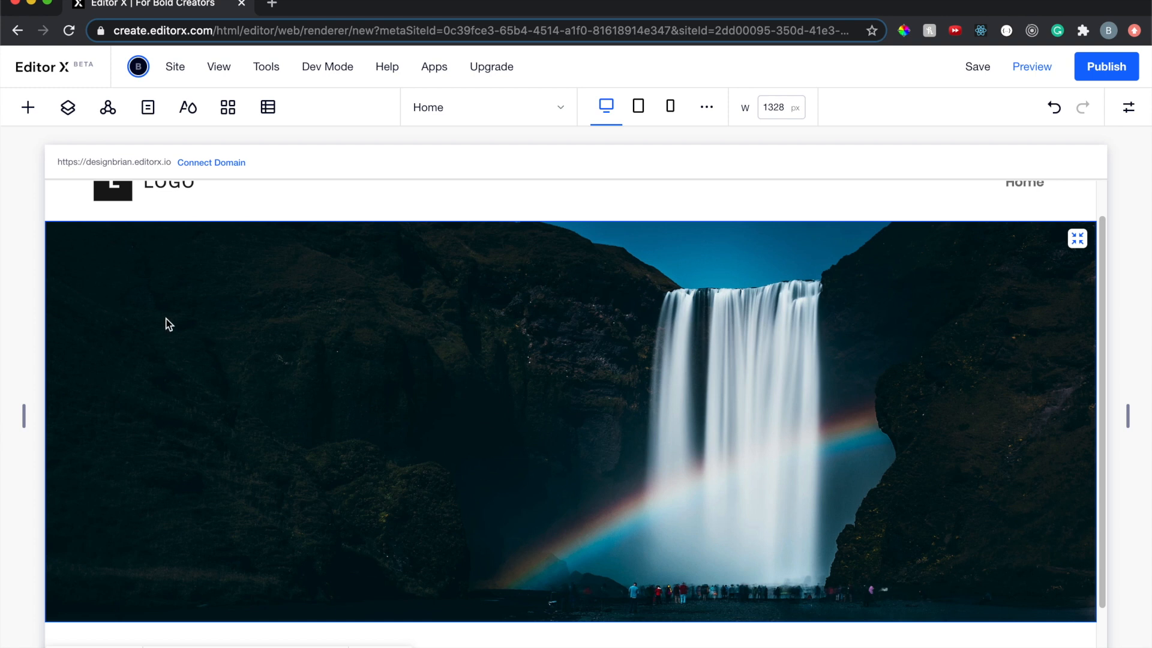
left_click(30, 111)
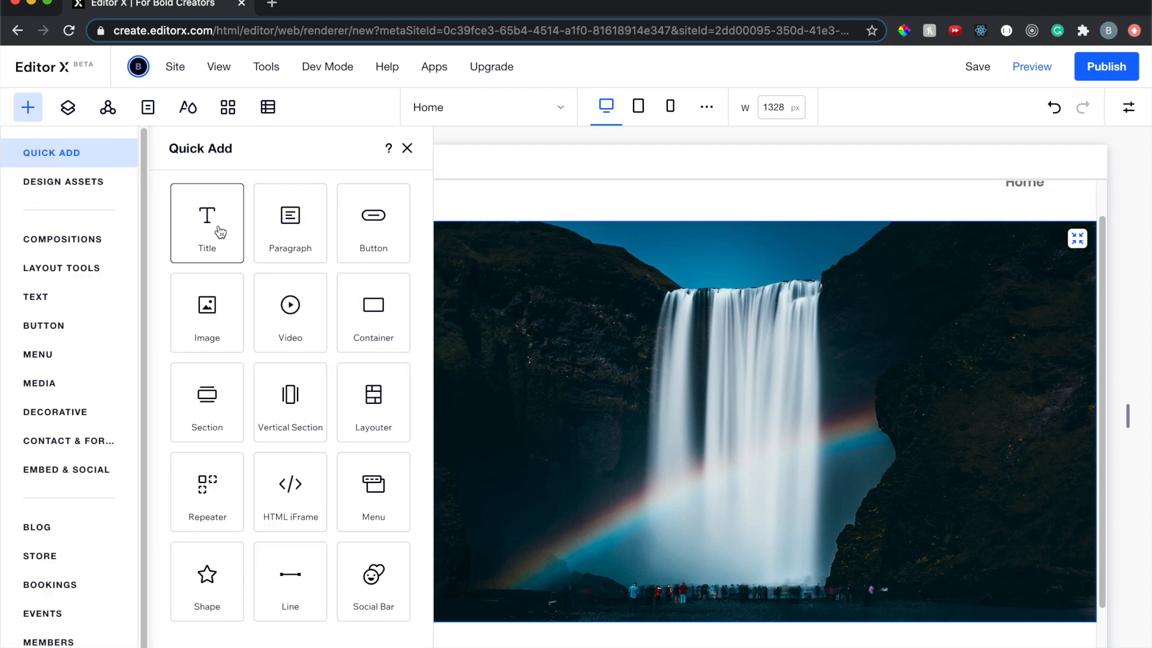
left_click(207, 227)
left_click_drag(207, 227, 218, 361)
left_click(203, 362)
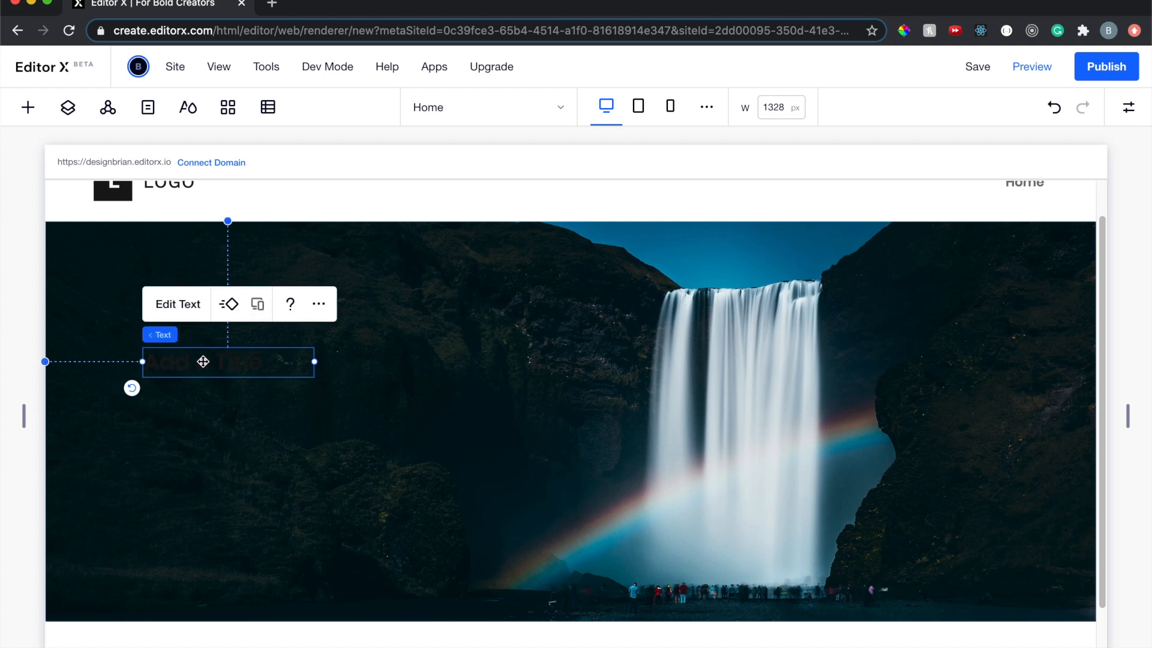
Set the title's text color to white (#FFFFFF)
left_click(186, 306)
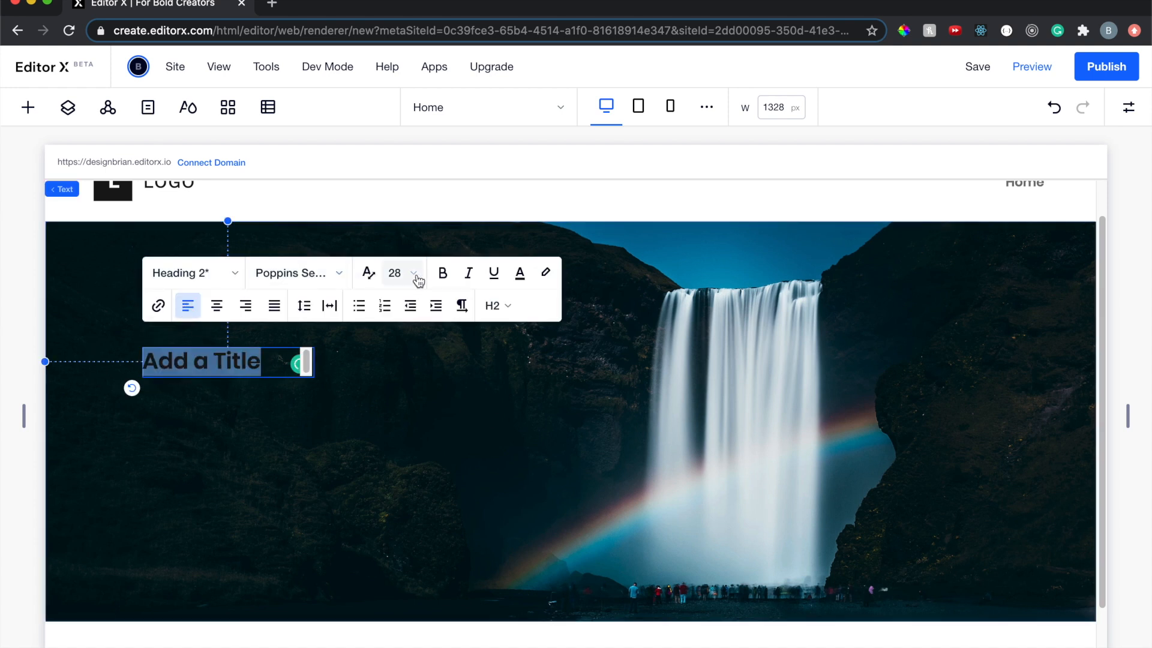
left_click(520, 277)
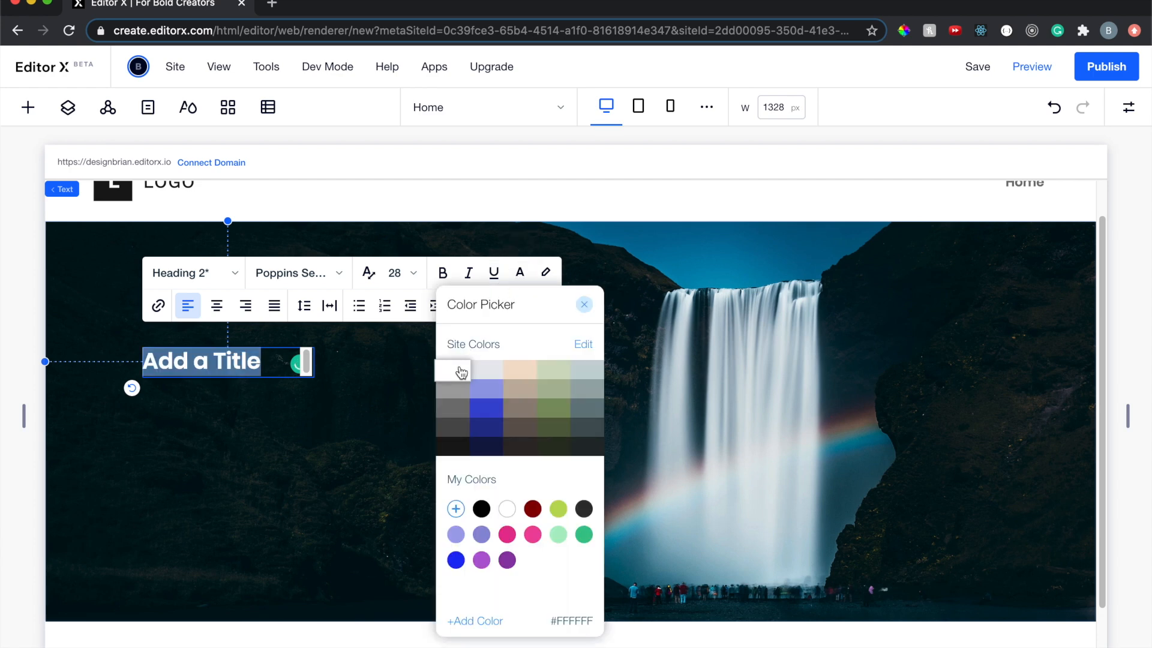
left_click(584, 304)
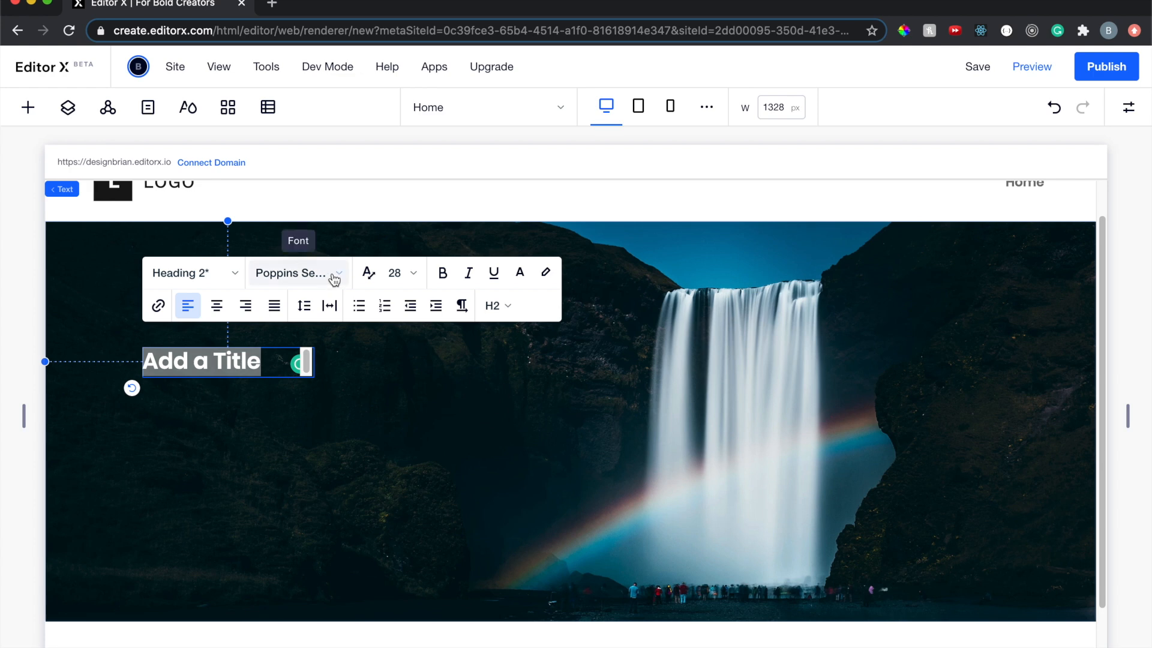
Enable responsive font scaling for the title text and set its size range from 52 to 80
left_click(369, 273)
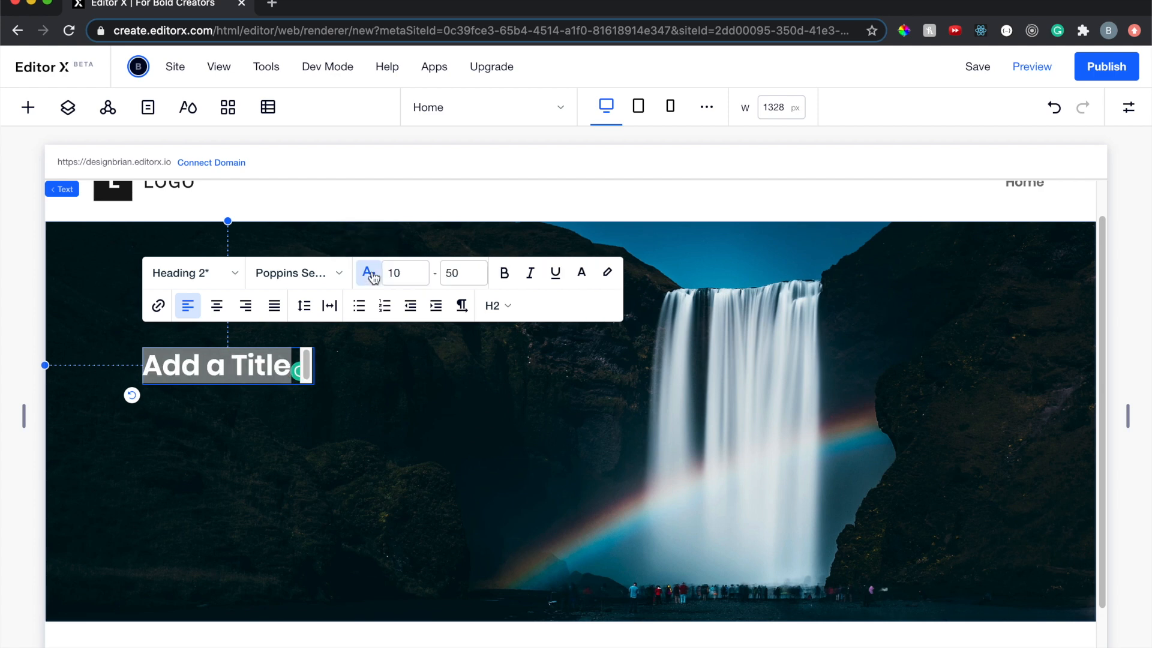
left_click(402, 274)
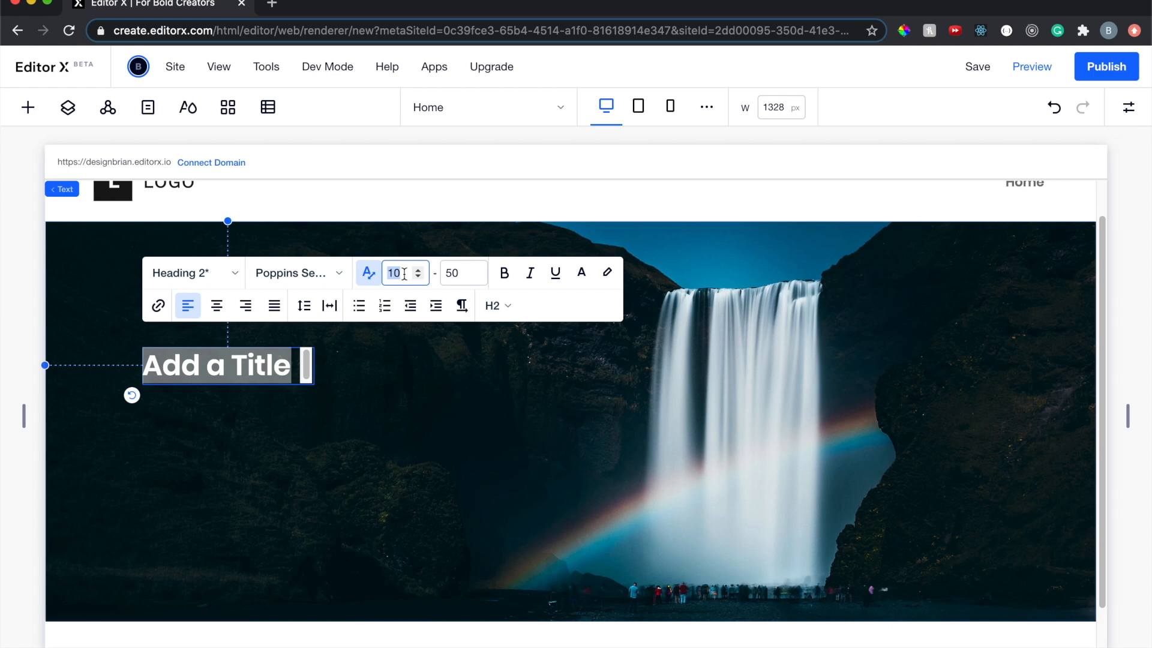
left_click(405, 275)
key("BackSpace")
key("BackSpace")
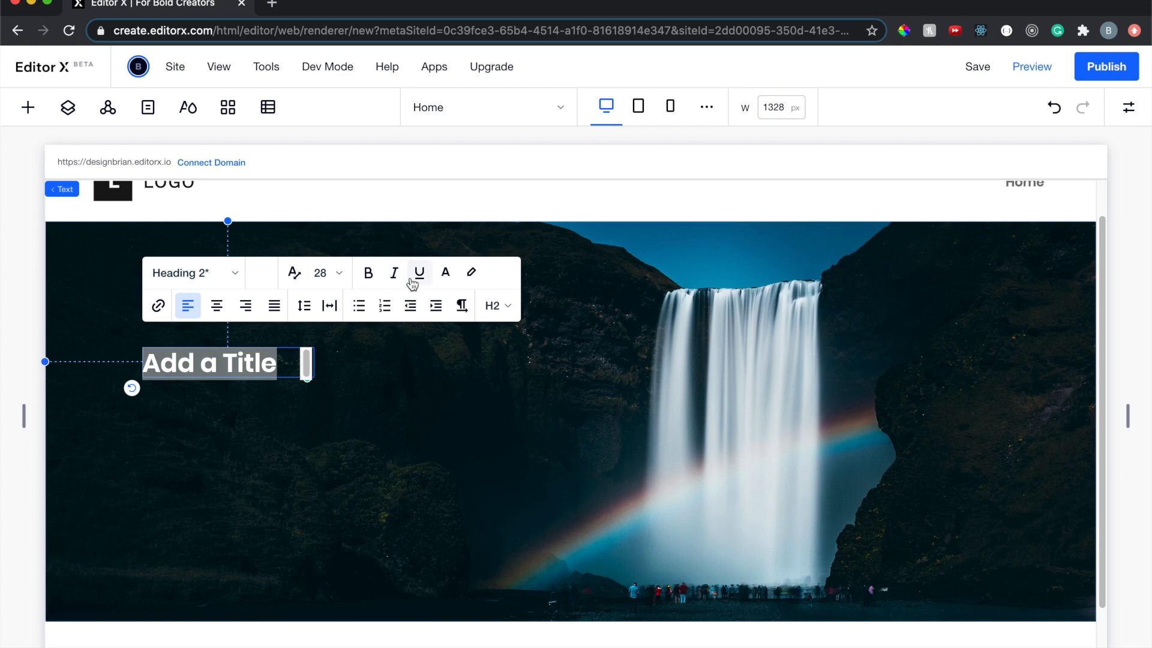
left_click(297, 273)
left_click(403, 273)
type("52")
left_click(460, 276)
type("80")
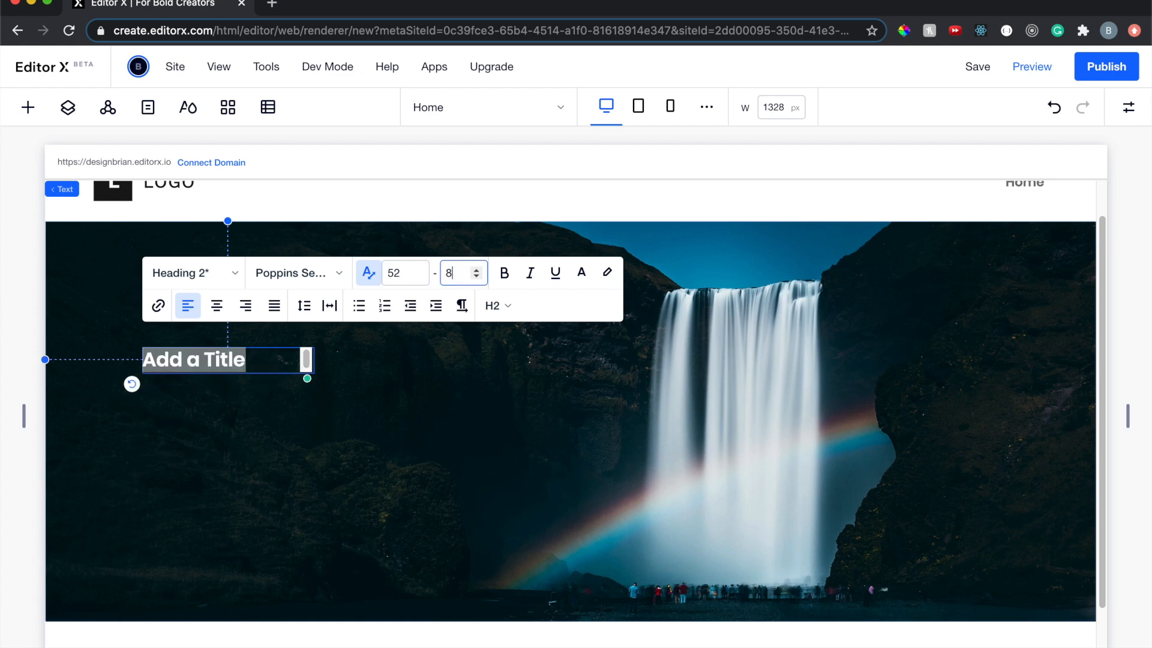
left_click(426, 380)
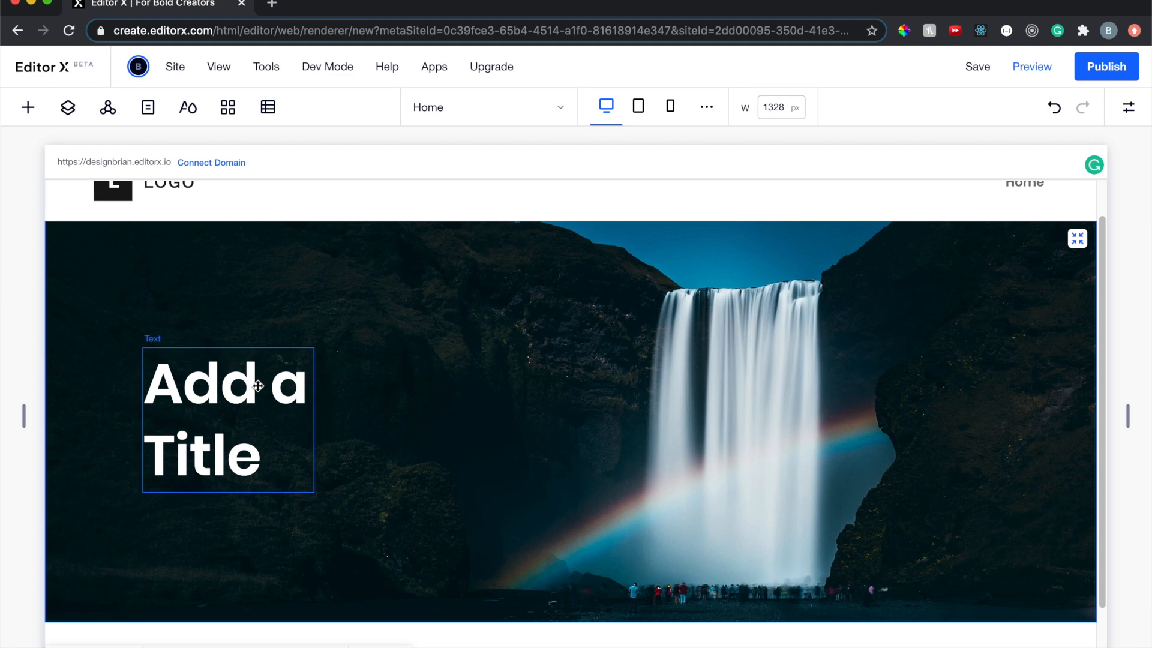
Try bold formatting on the whole title text
left_click(258, 385)
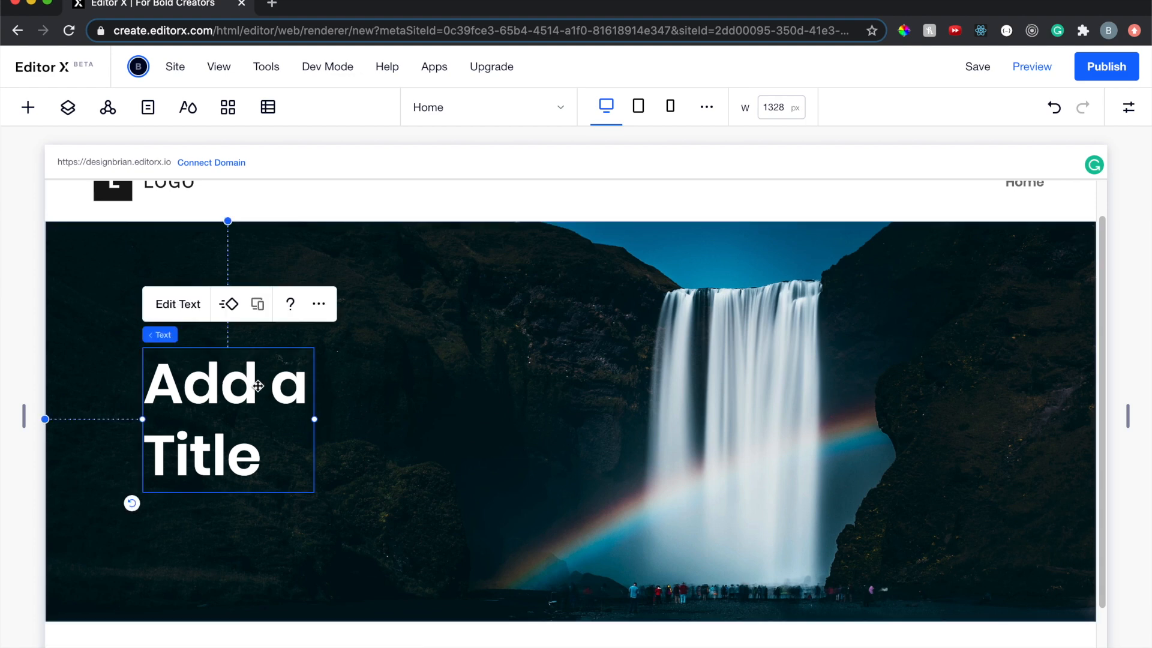
left_click(177, 304)
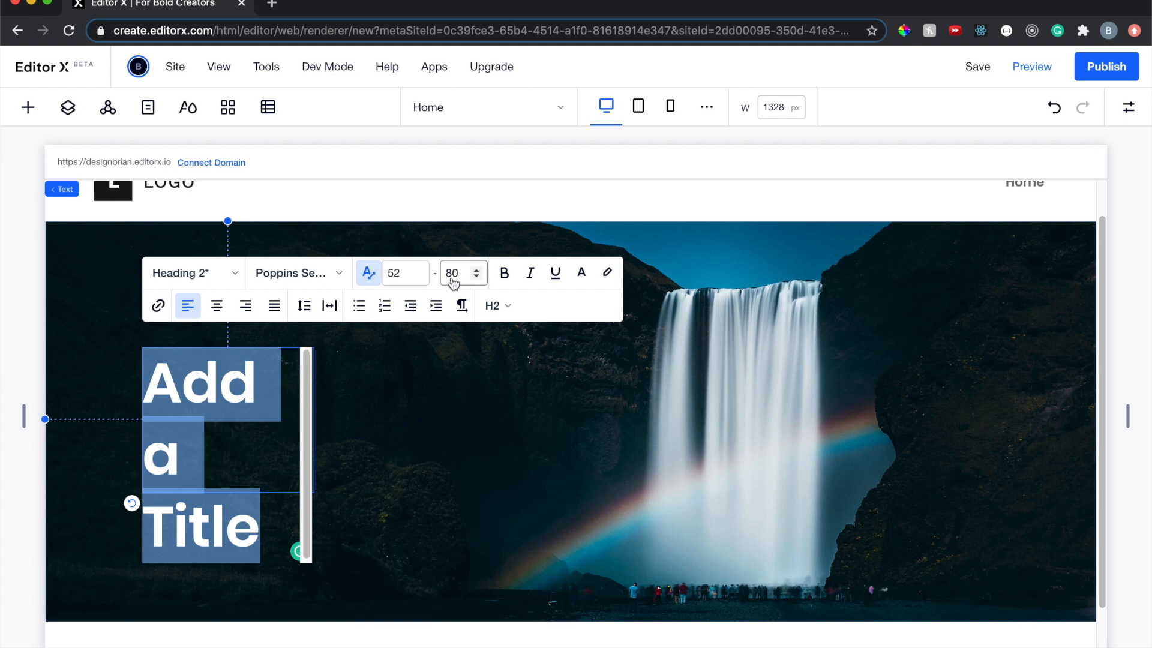
left_click(503, 276)
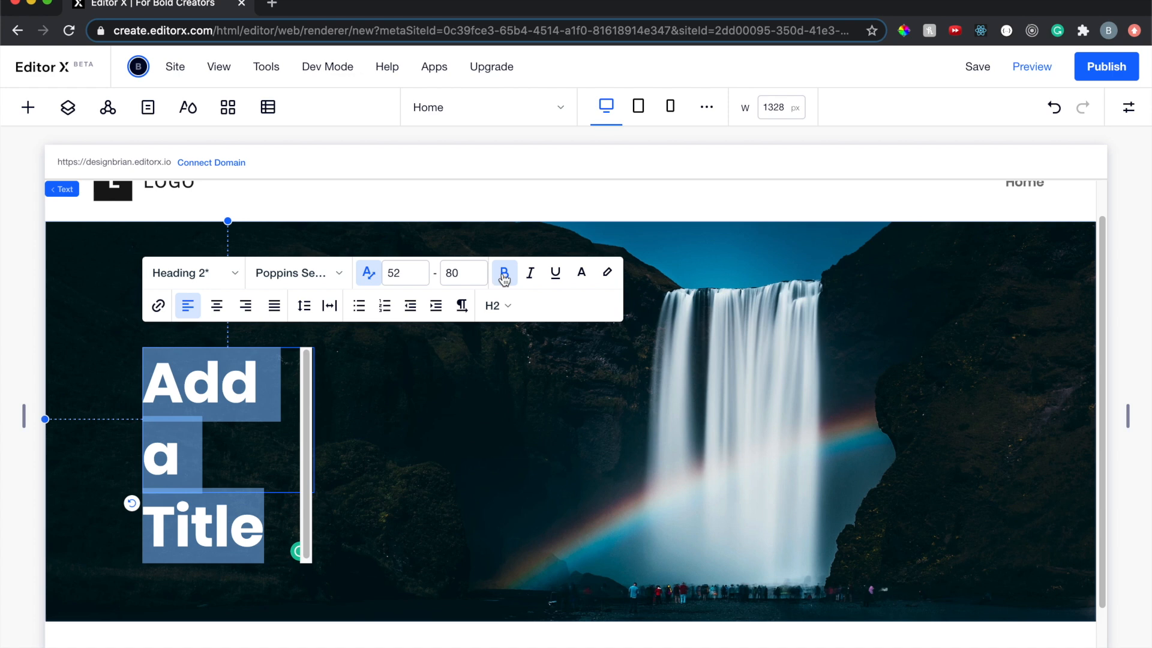
left_click(384, 403)
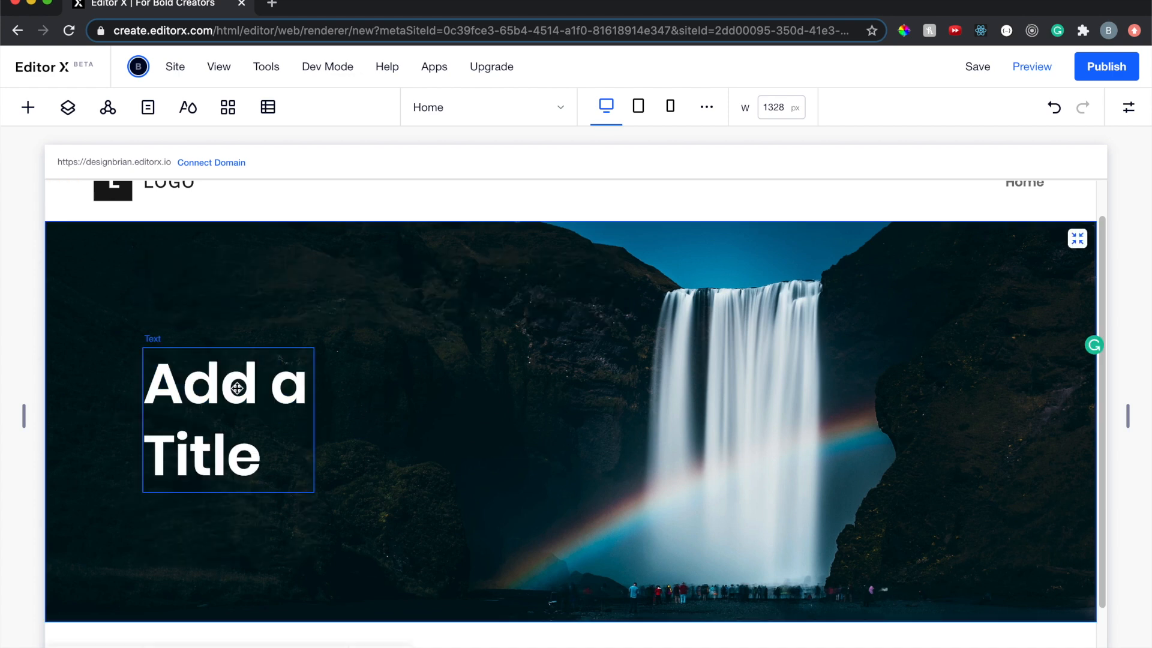
Replace the title's placeholder text with "Adventure Awaits"
left_click(253, 391)
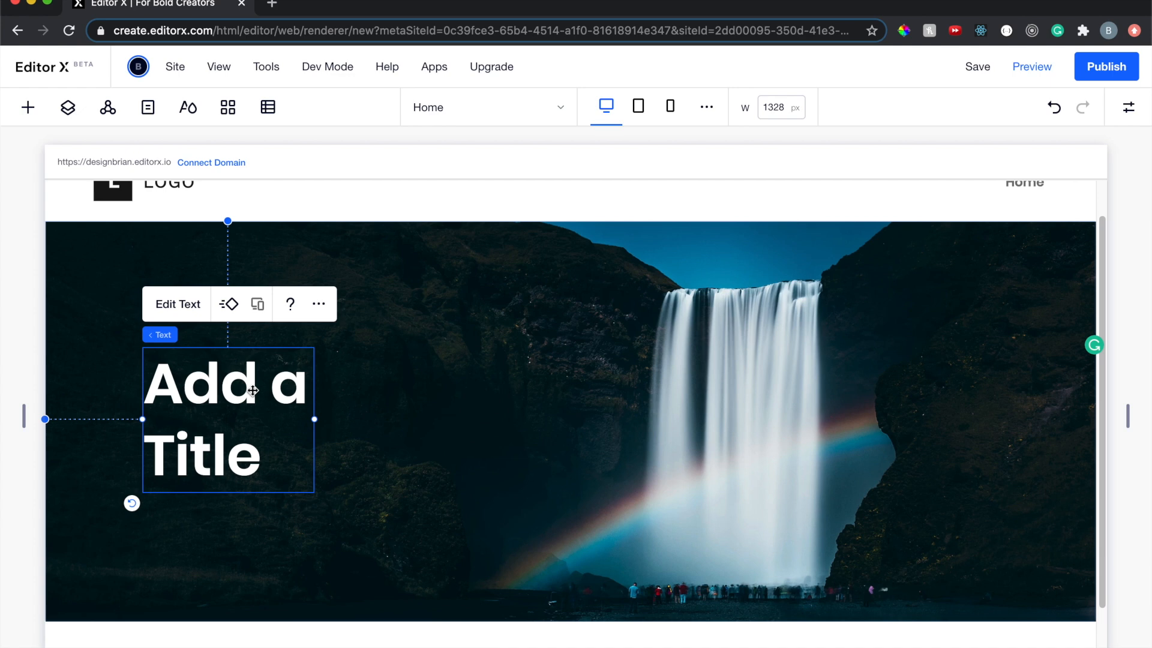
double_click(253, 390)
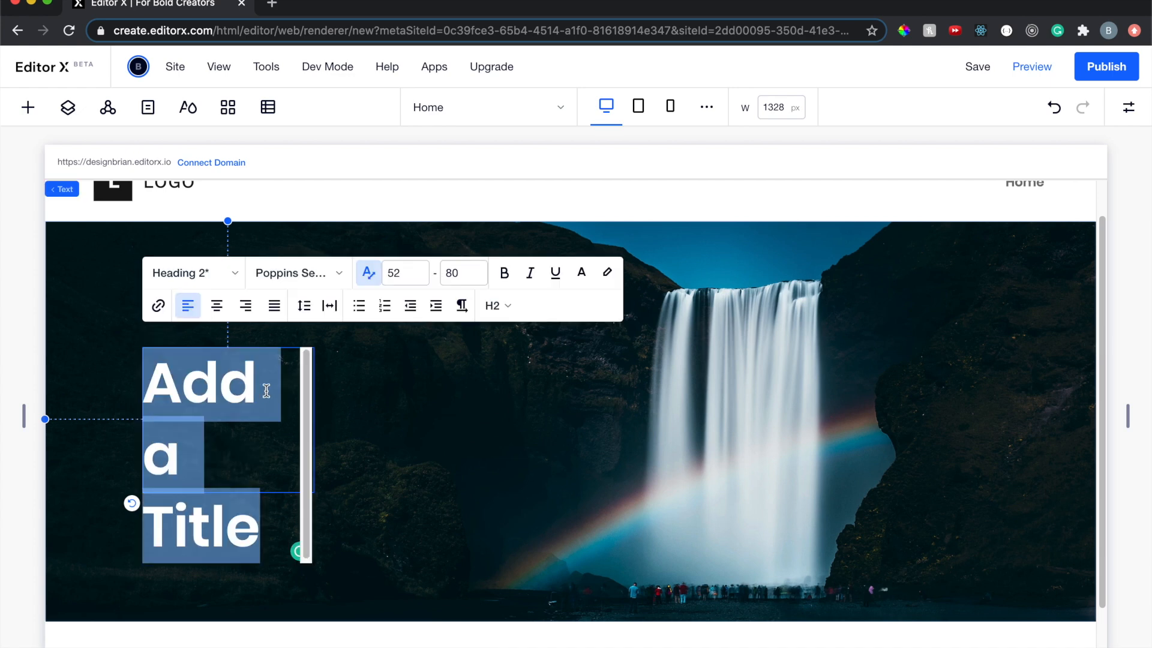
key("BackSpace")
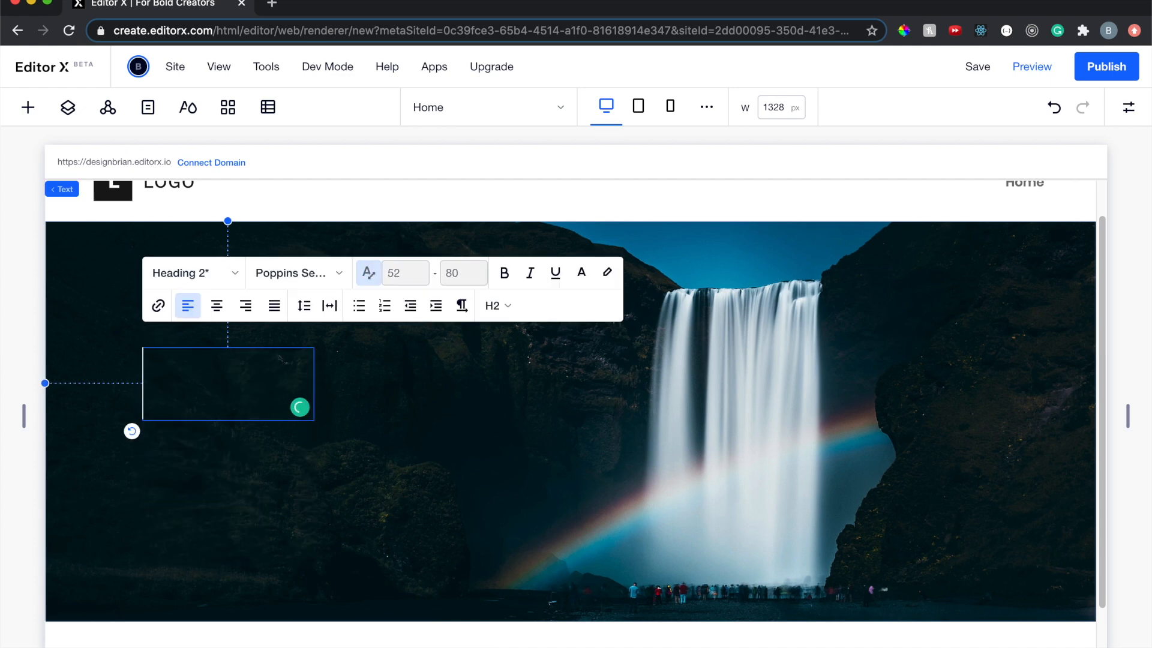
type("Adventure A")
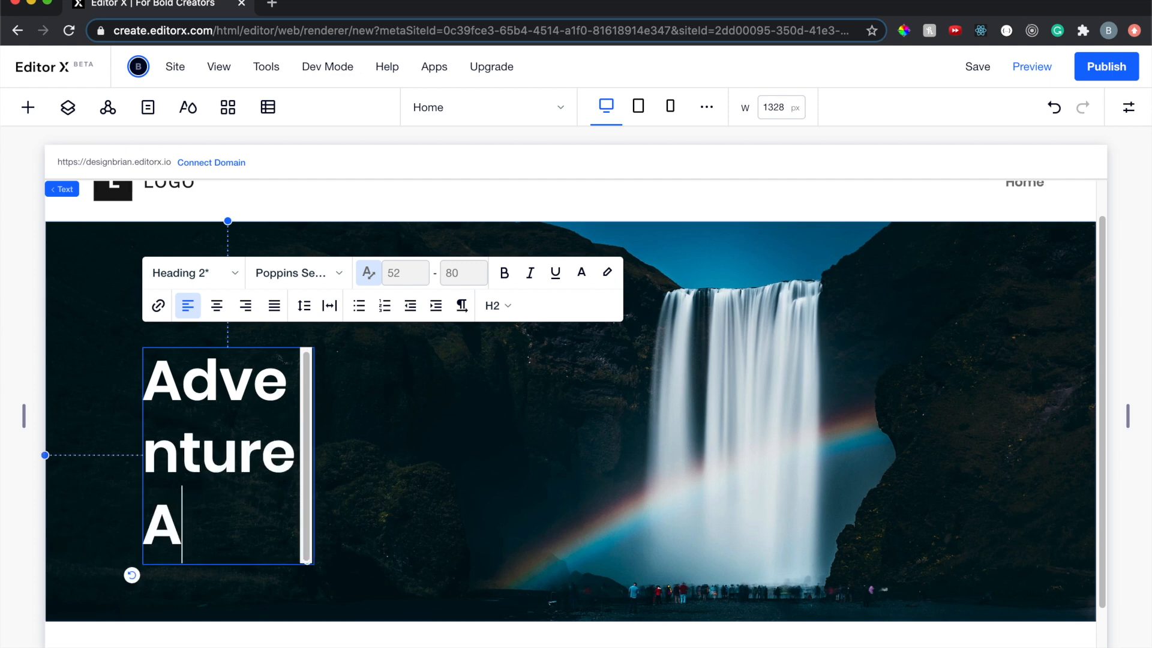
type("waits")
left_click(408, 404)
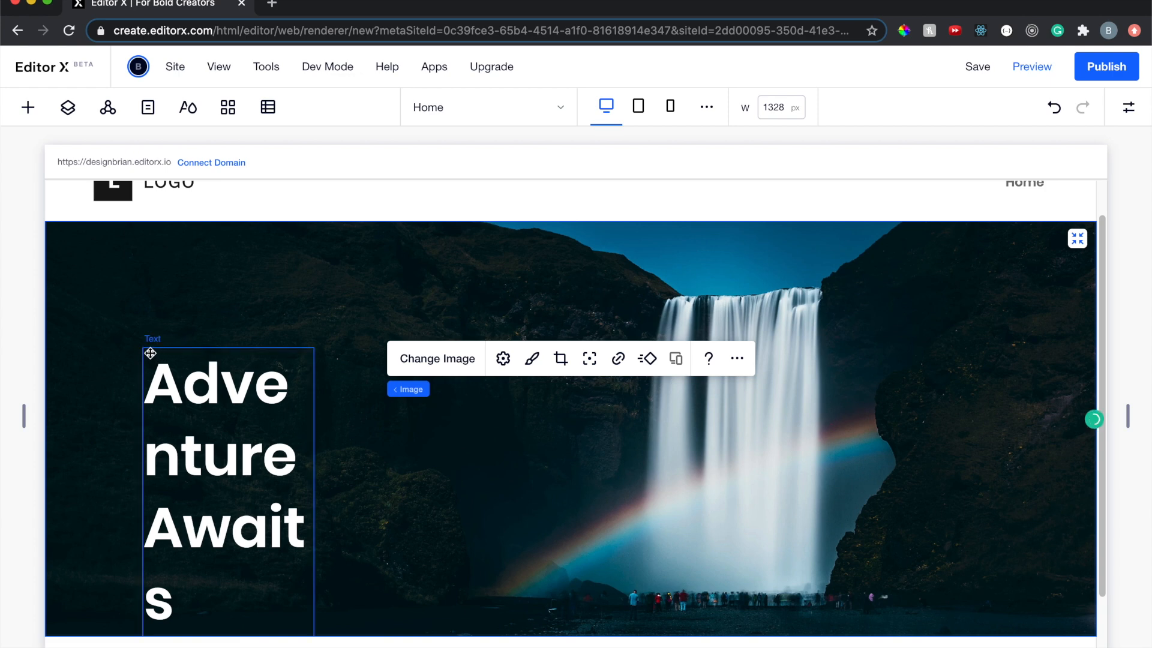
Move the title higher in the hero image and widen its text box to about 435 px, with one word per line
left_click_drag(150, 354, 141, 285)
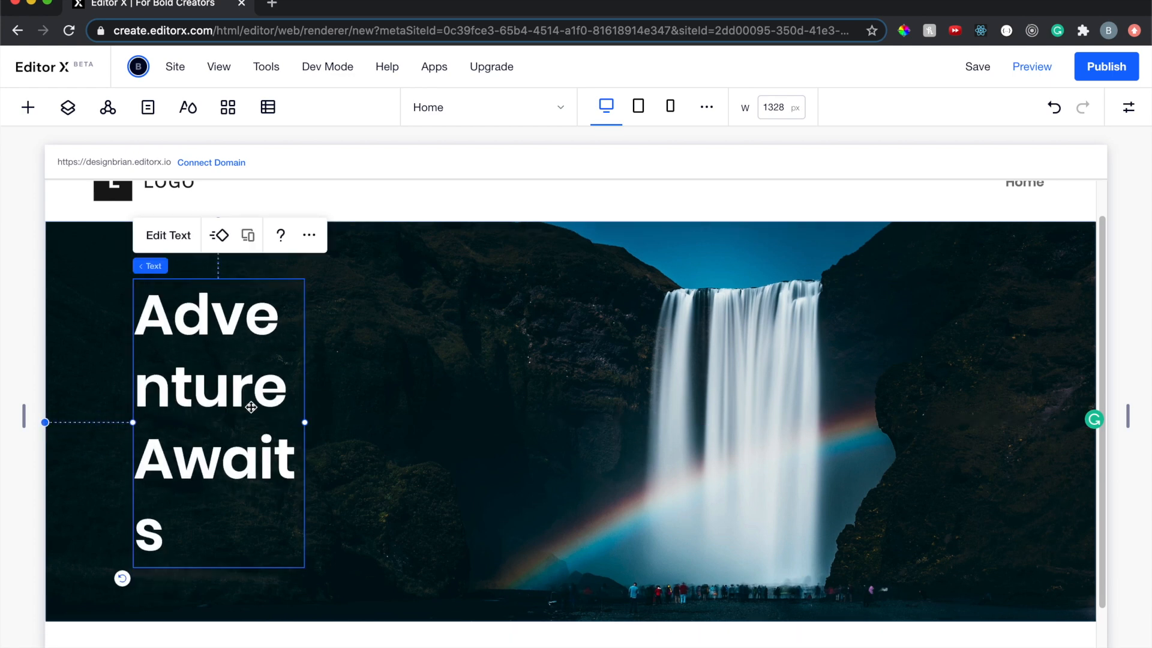
left_click_drag(304, 423, 552, 397)
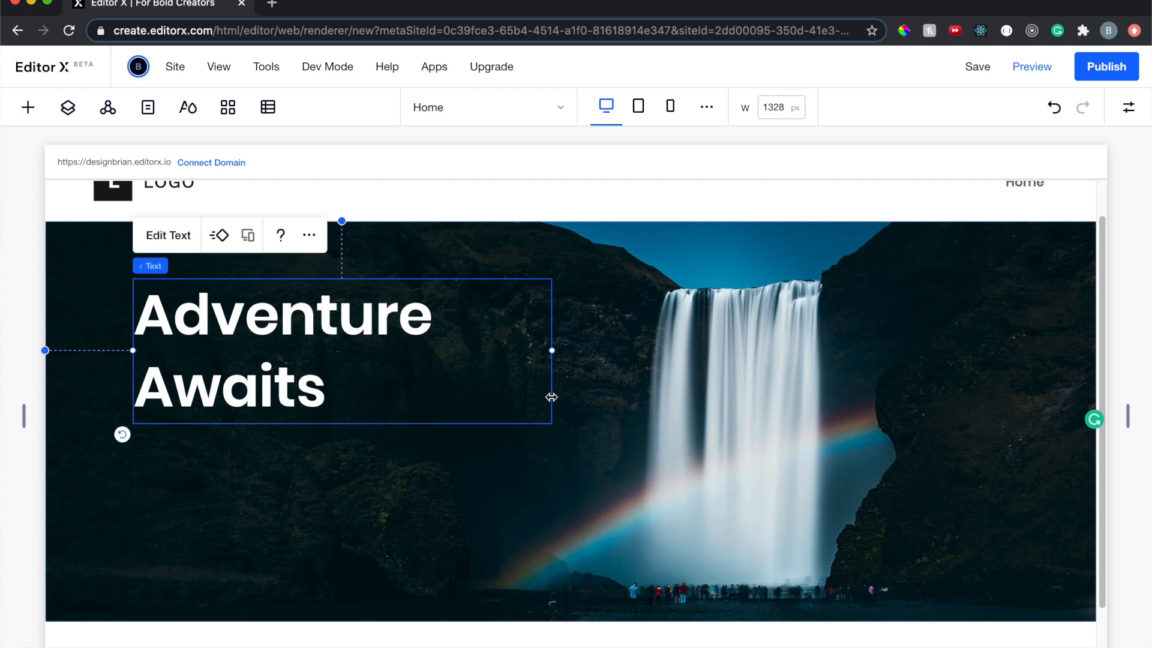
scroll(445, 353, "up", 1)
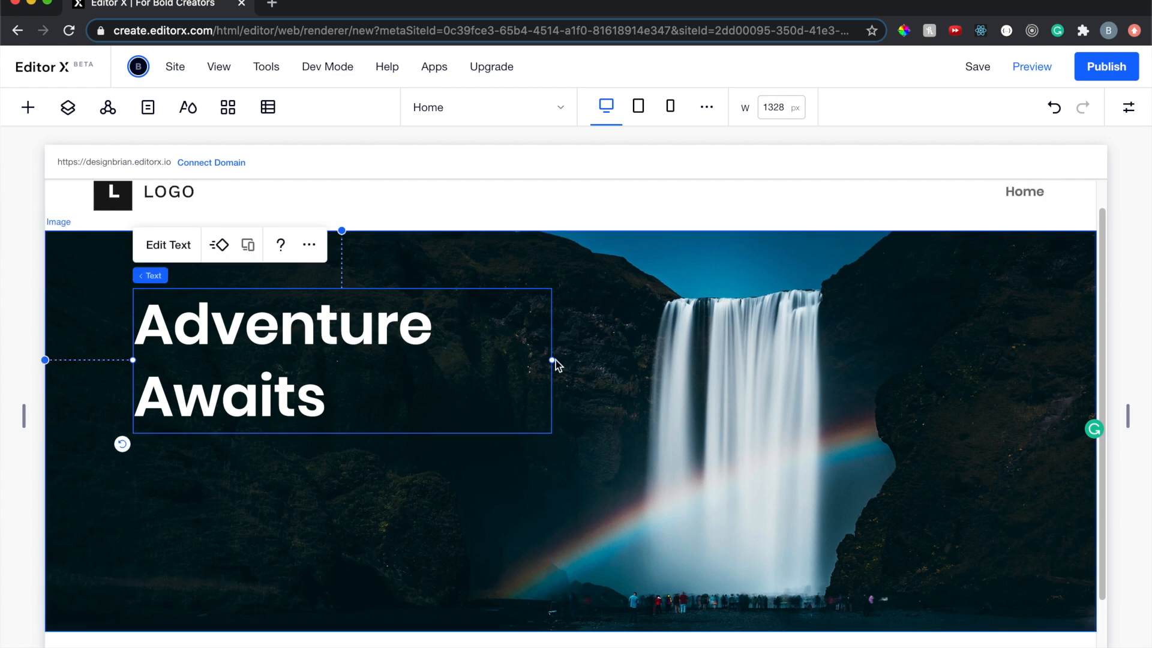
left_click_drag(553, 360, 487, 379)
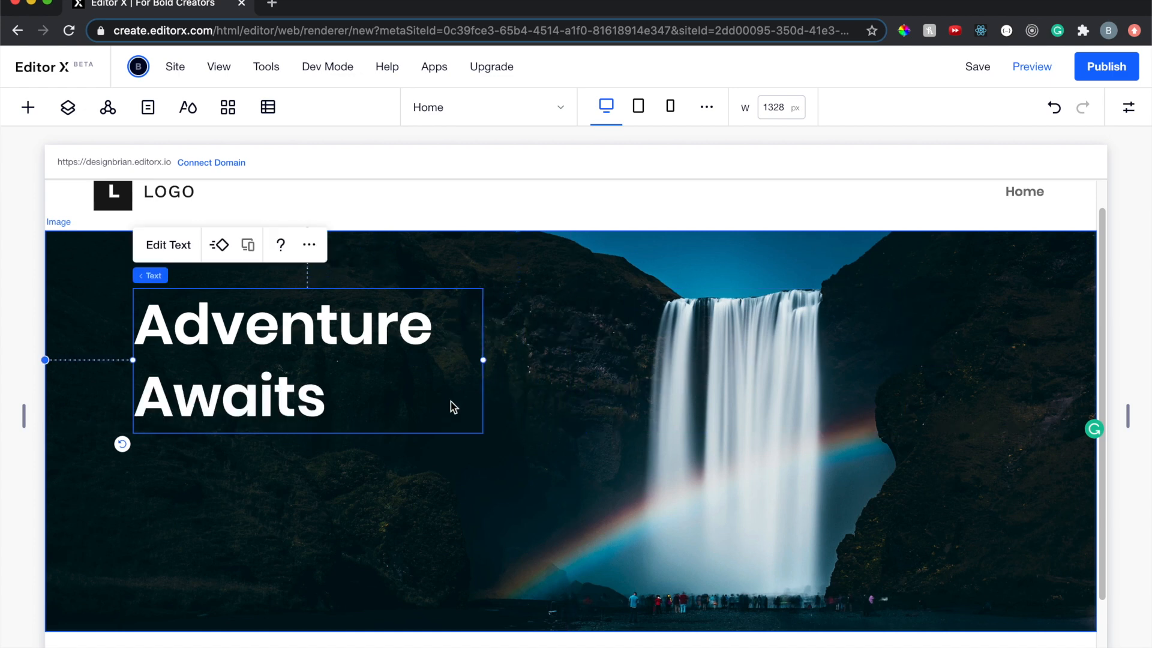
scroll(318, 363, "down", 1)
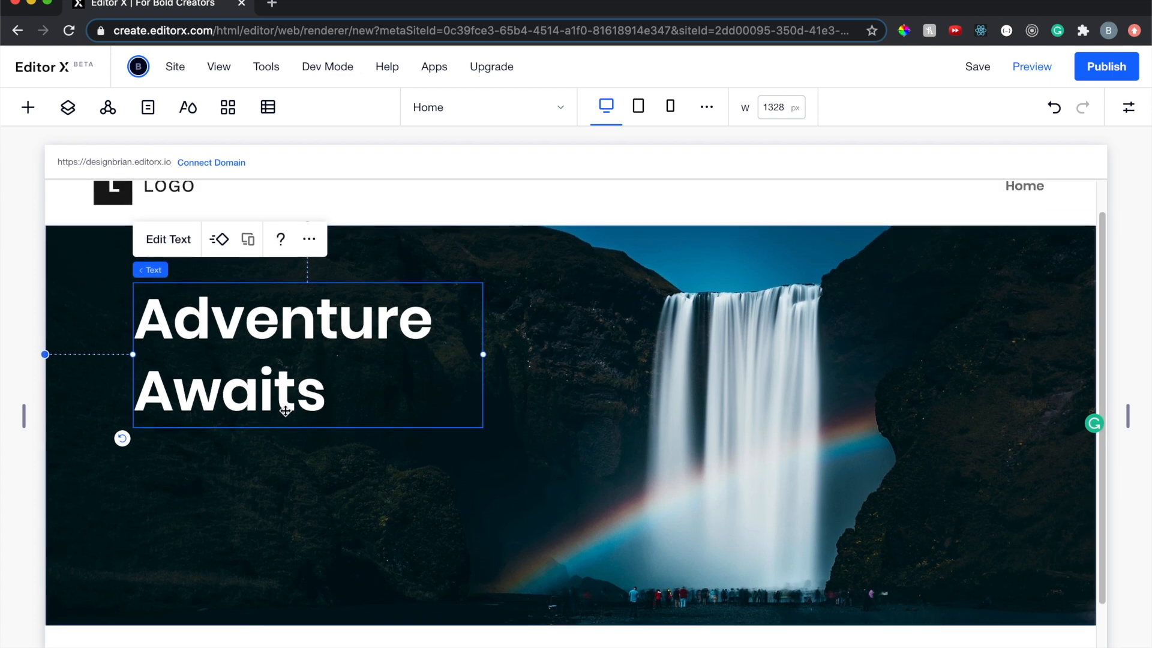
Add a paragraph text element just below the title in the hero image
left_click(271, 451)
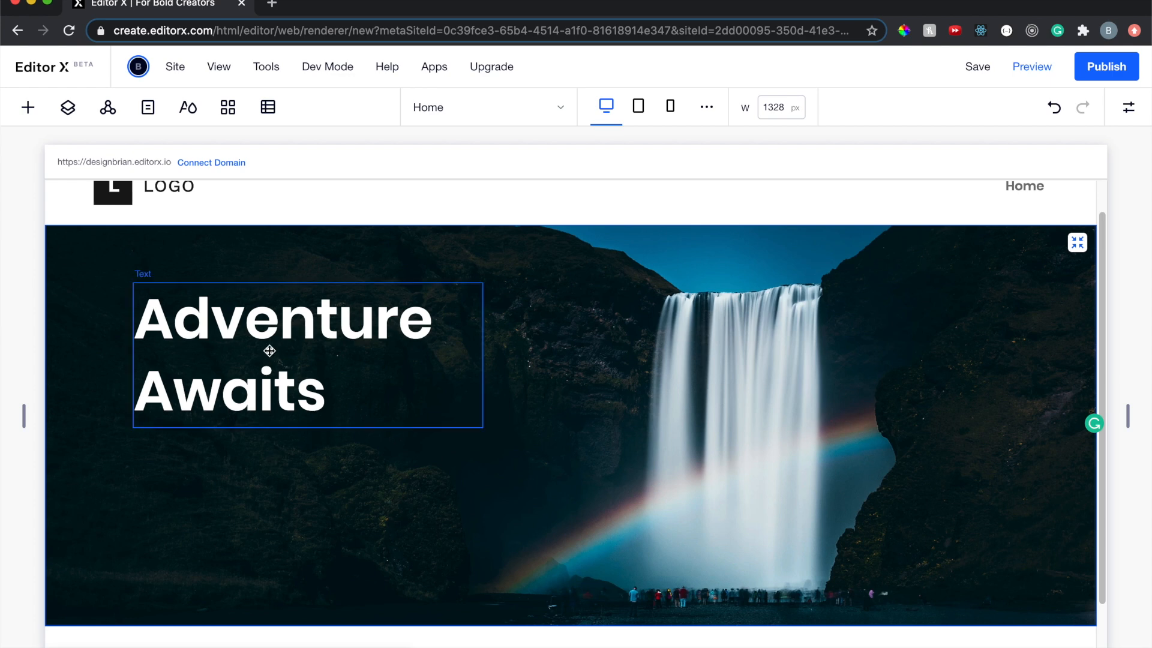
left_click(28, 107)
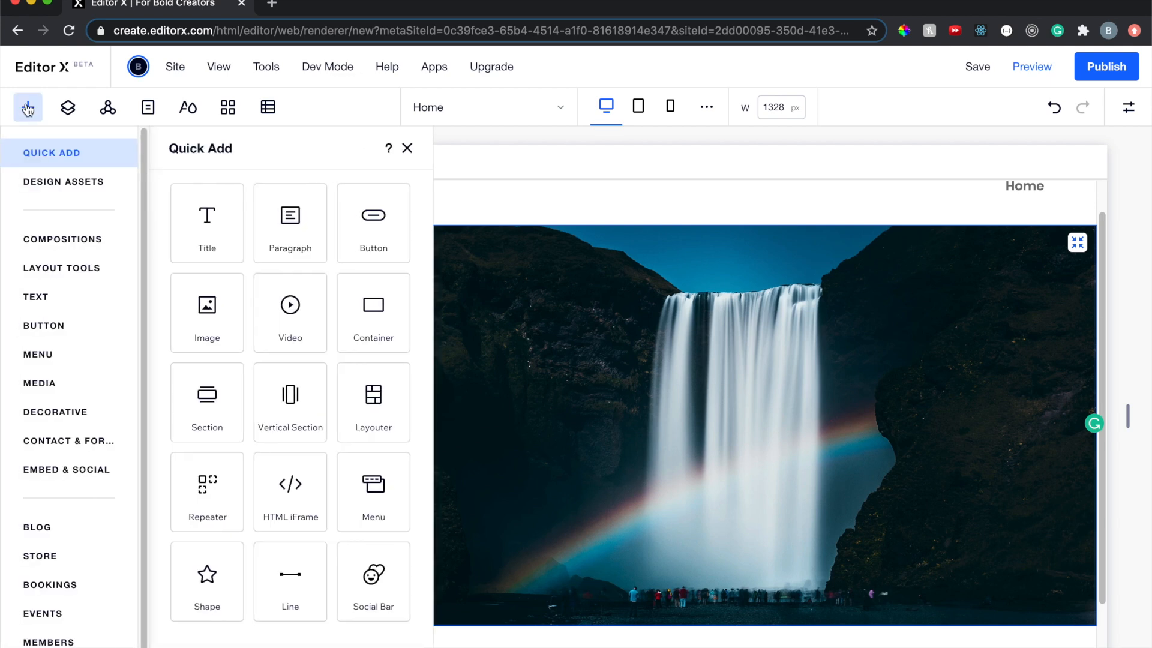
left_click_drag(290, 236, 210, 471)
Move the title sideways to align it with the logo's left edge, about 4% in and 70 px below the image's upper edge
left_click(213, 313)
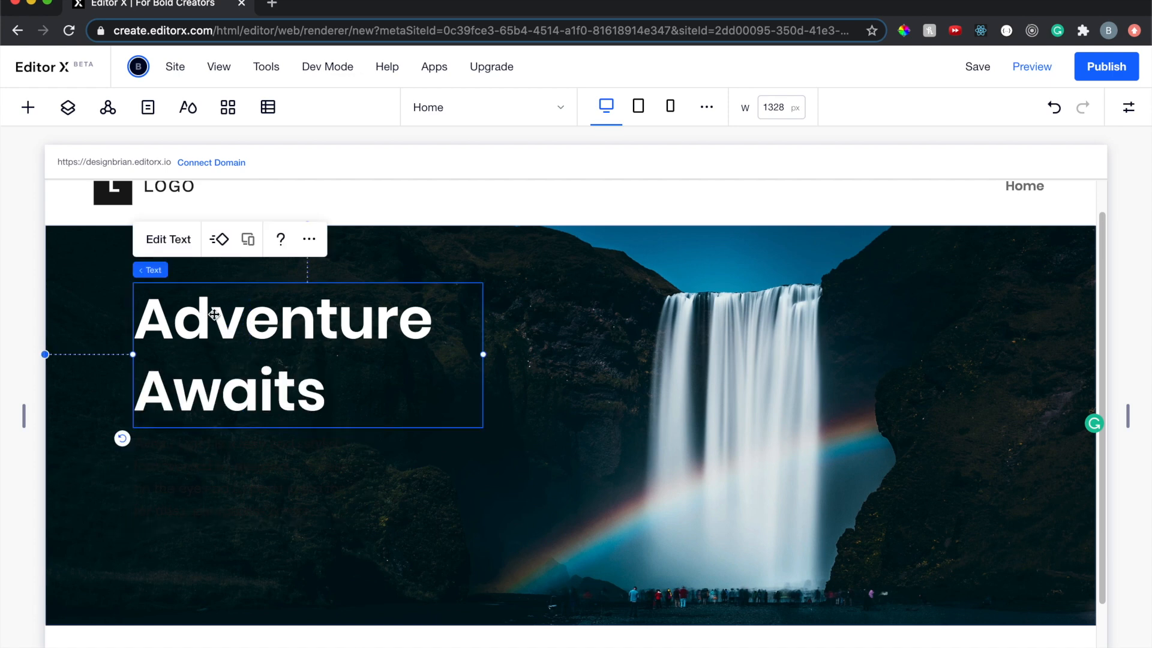
left_click_drag(241, 325, 203, 325)
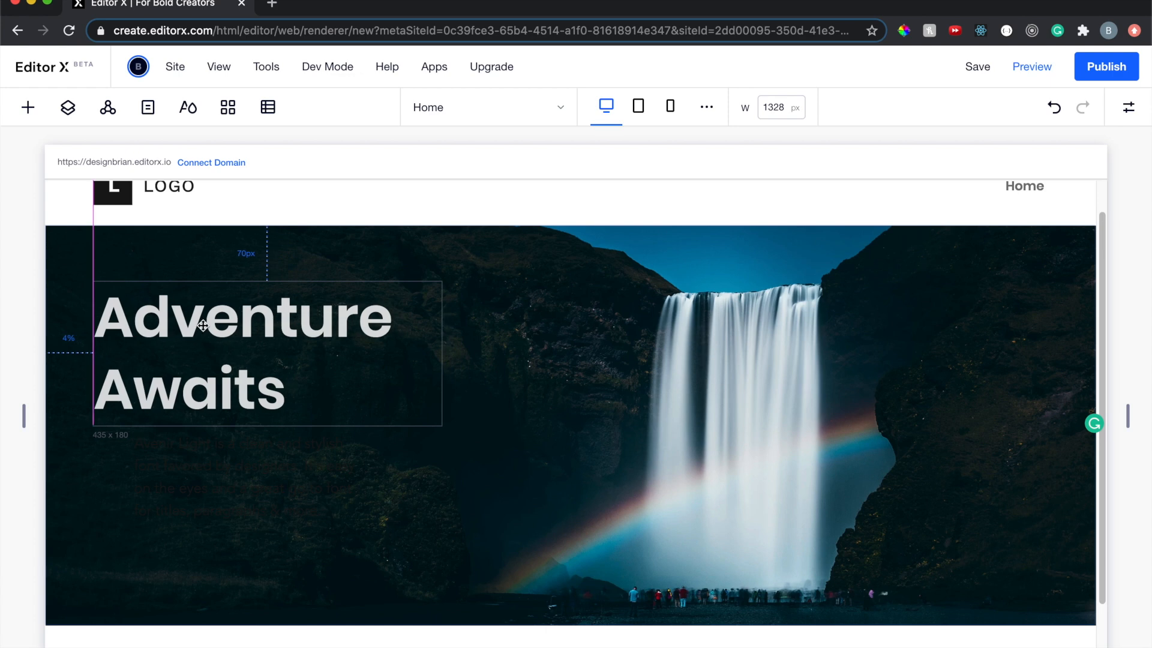
left_click_drag(203, 325, 203, 325)
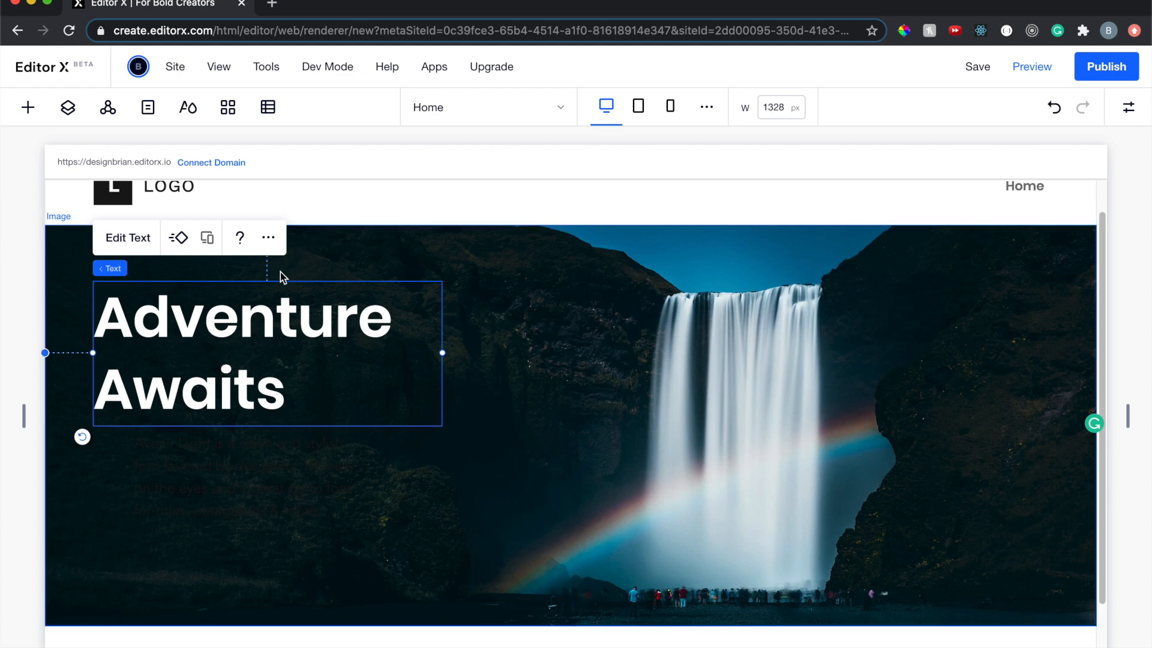
Set the text color of the paragraph below the title to white
left_click(198, 476)
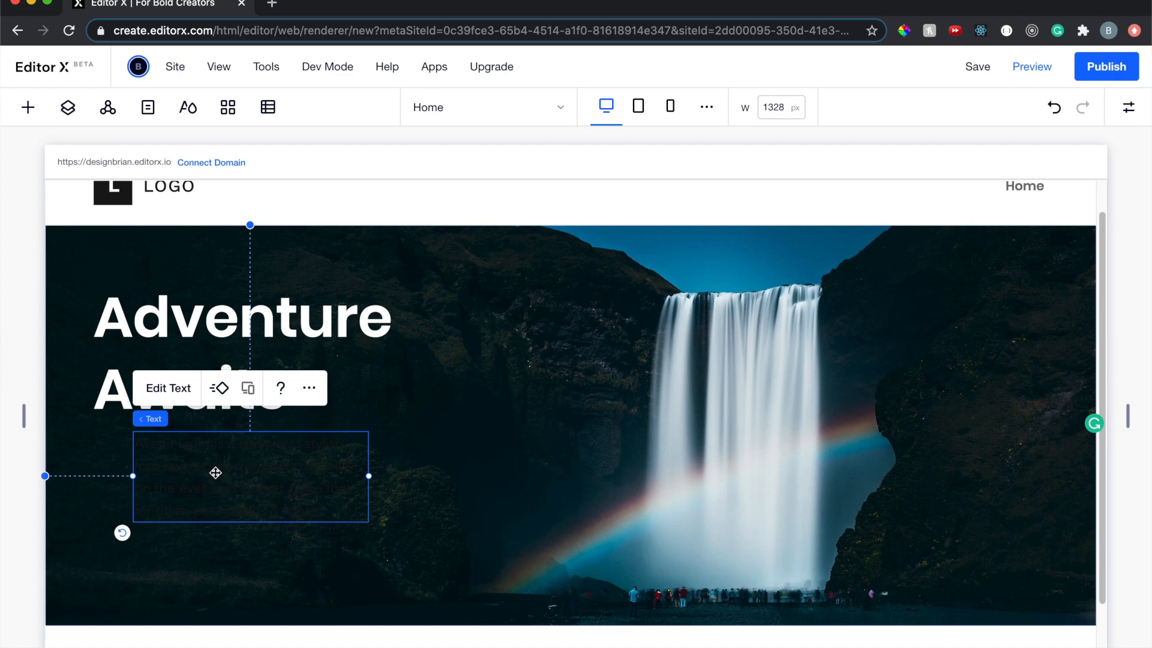
left_click(168, 389)
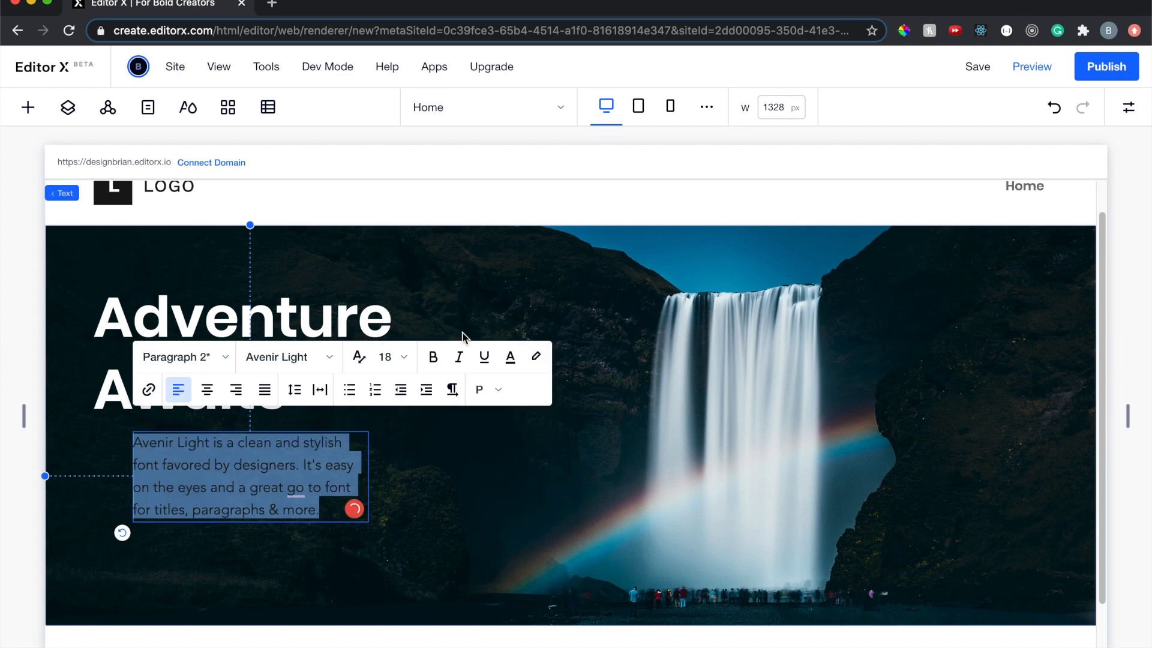
left_click(510, 356)
left_click(447, 414)
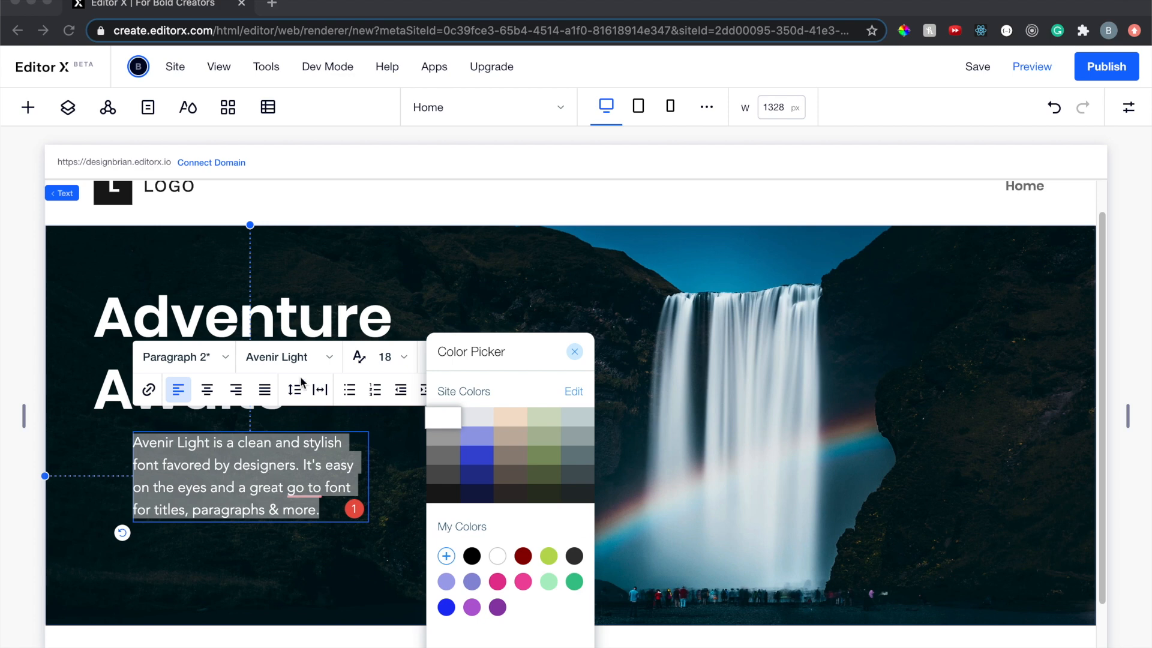
Enable responsive font scaling for the paragraph and set its size range from 20 to 32
left_click(357, 357)
left_click(358, 359)
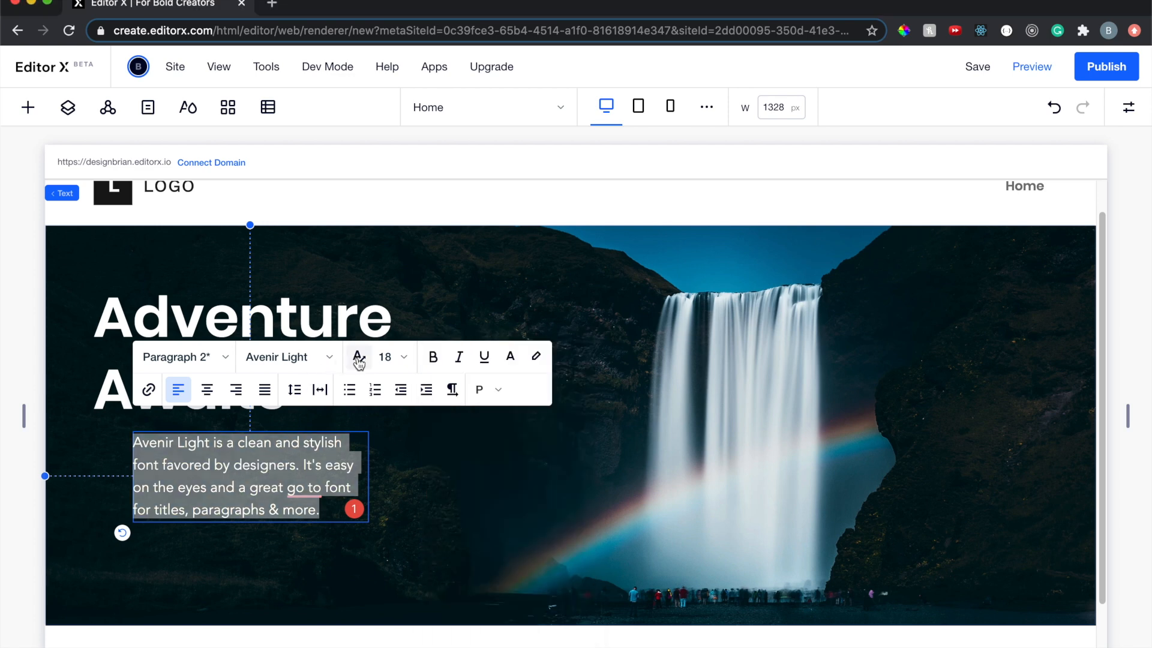
left_click(358, 359)
left_click(386, 356)
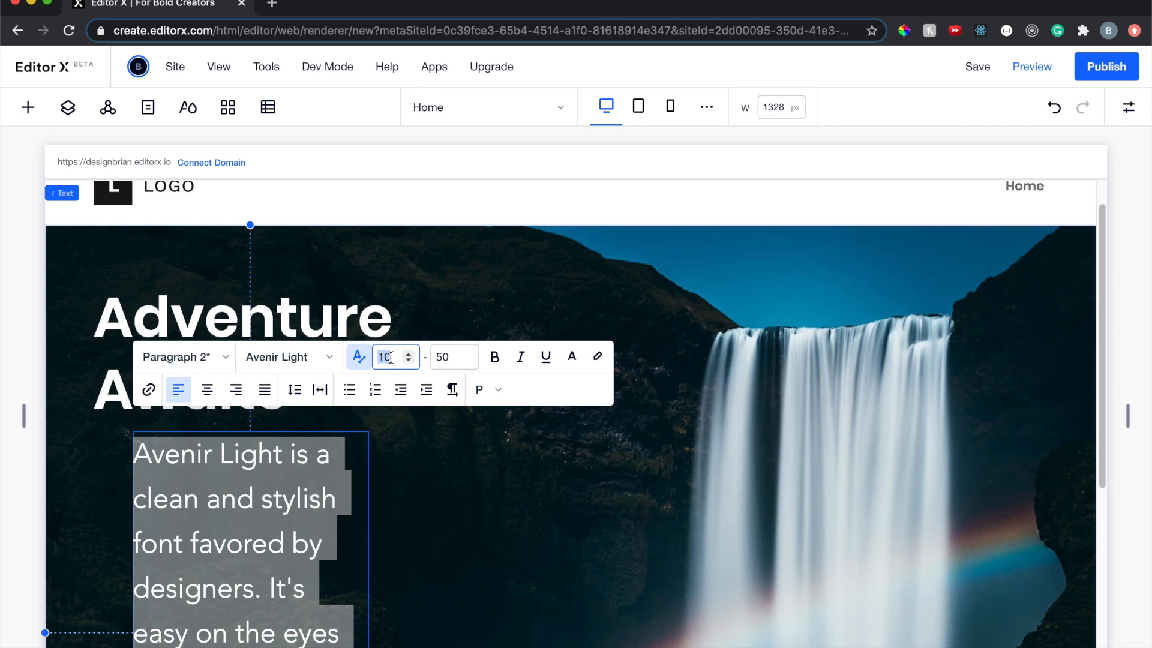
type("20")
left_click(442, 357)
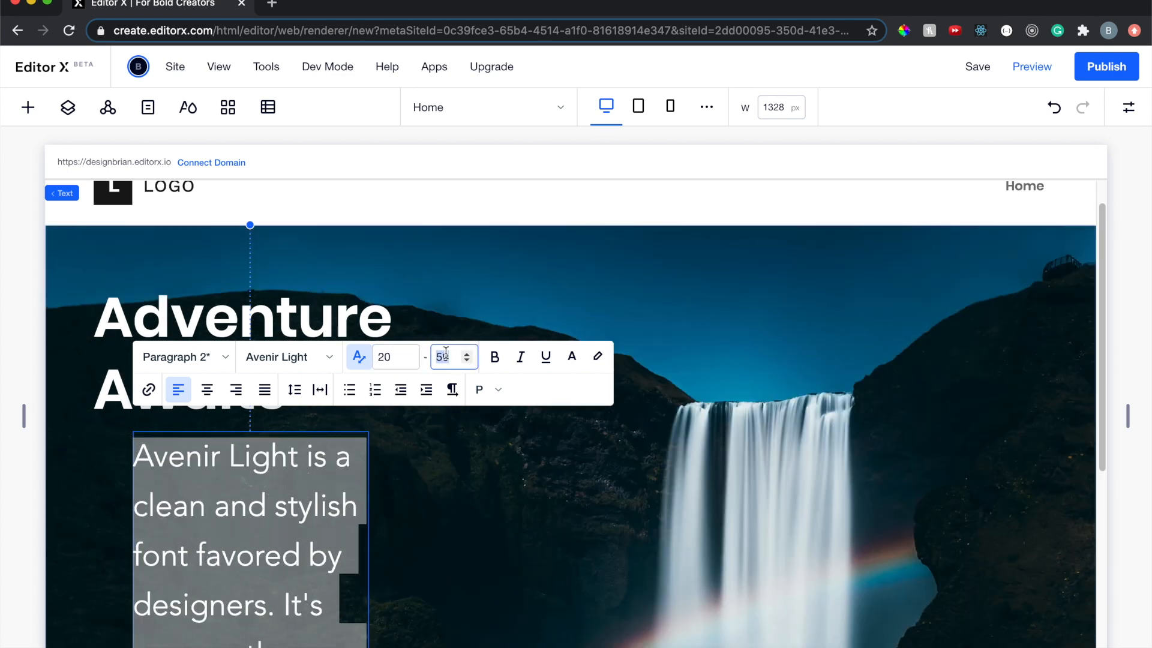
type("32")
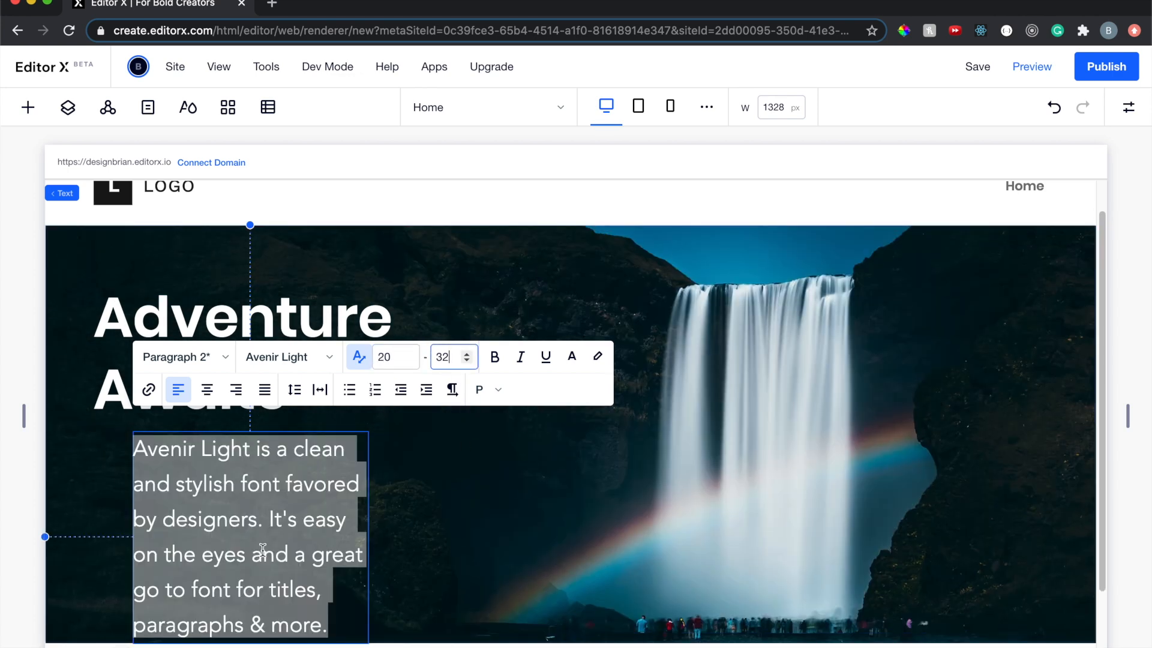
Replace the paragraph's placeholder text with "Explore the world with our guided tours"
double_click(300, 534)
triple_click(299, 533)
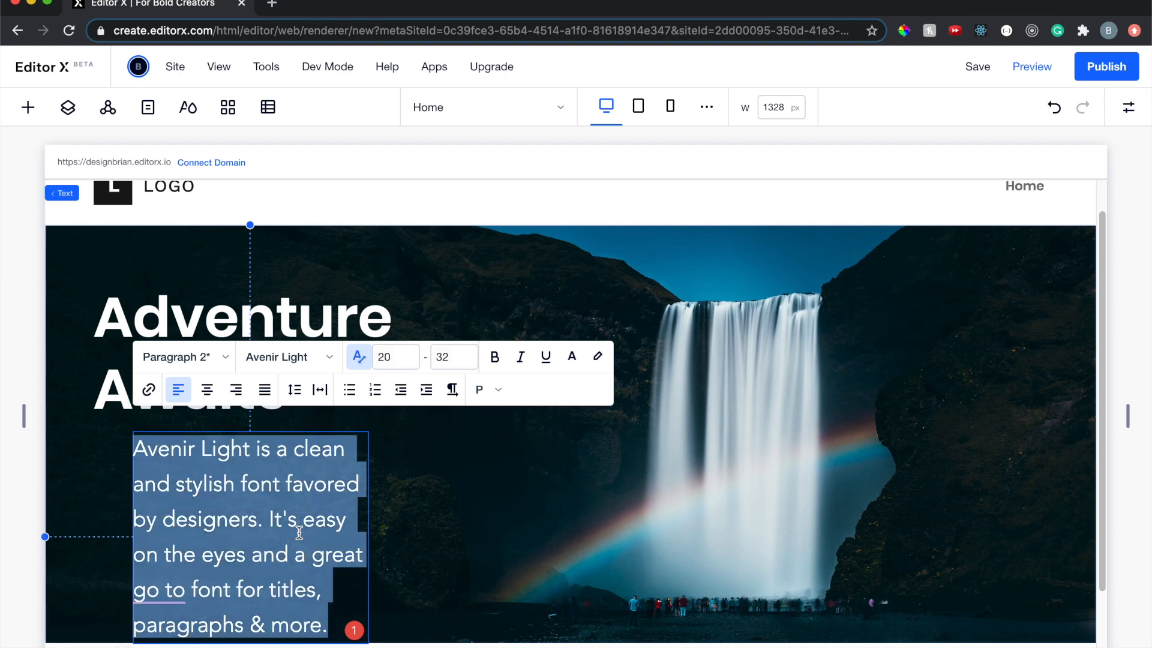
key("BackSpace")
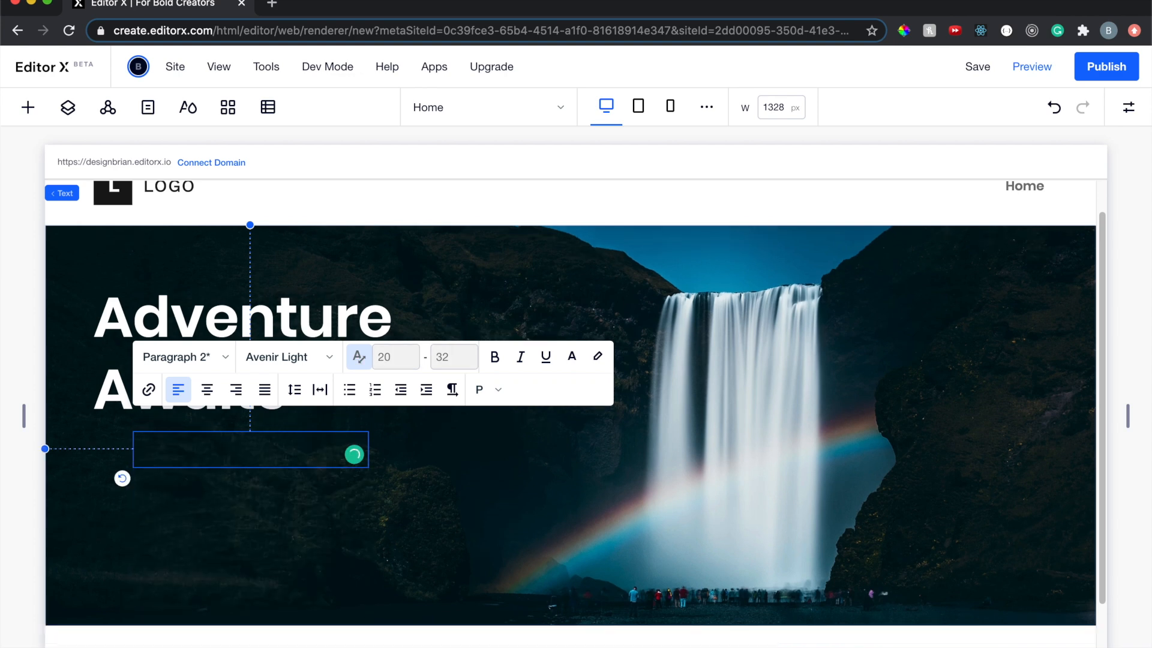
type("Explore ")
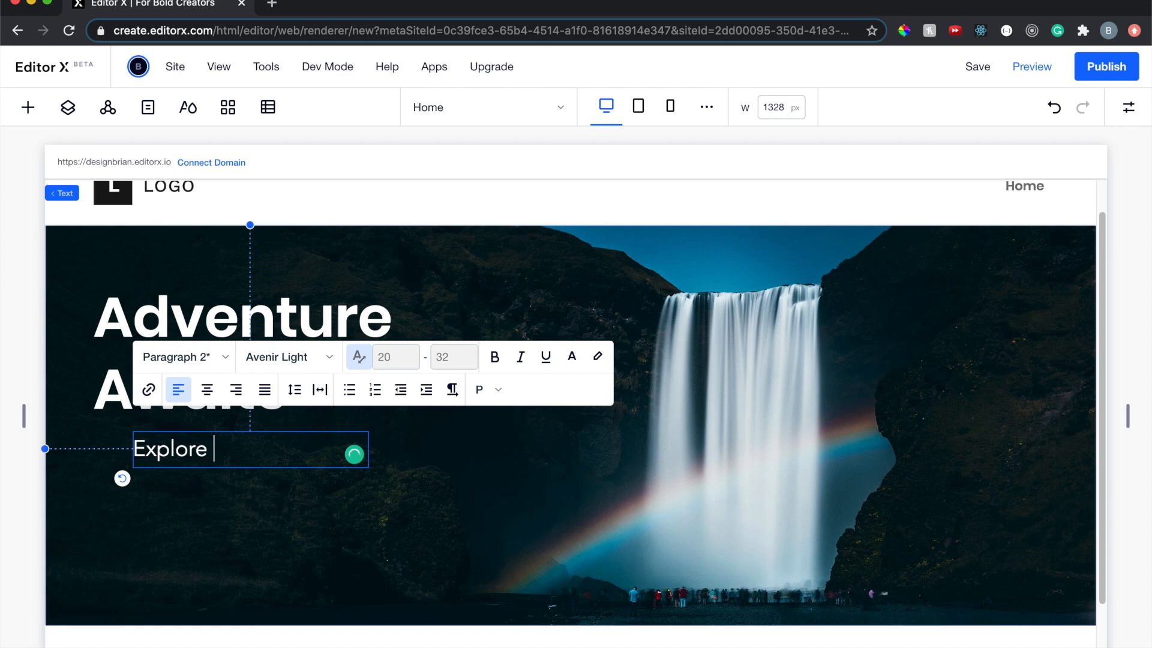
type("the world with our guided tours")
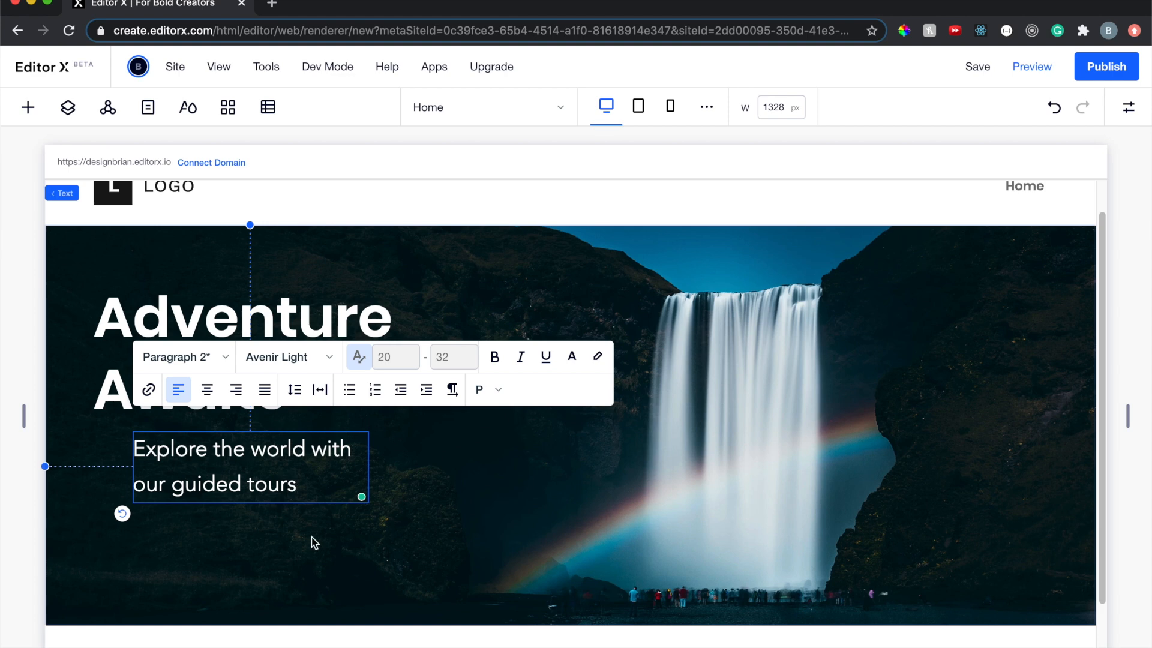
Widen the tagline paragraph to about 501 px so it fits on one line, and align its left edge with the title
left_click(430, 456)
left_click(340, 450)
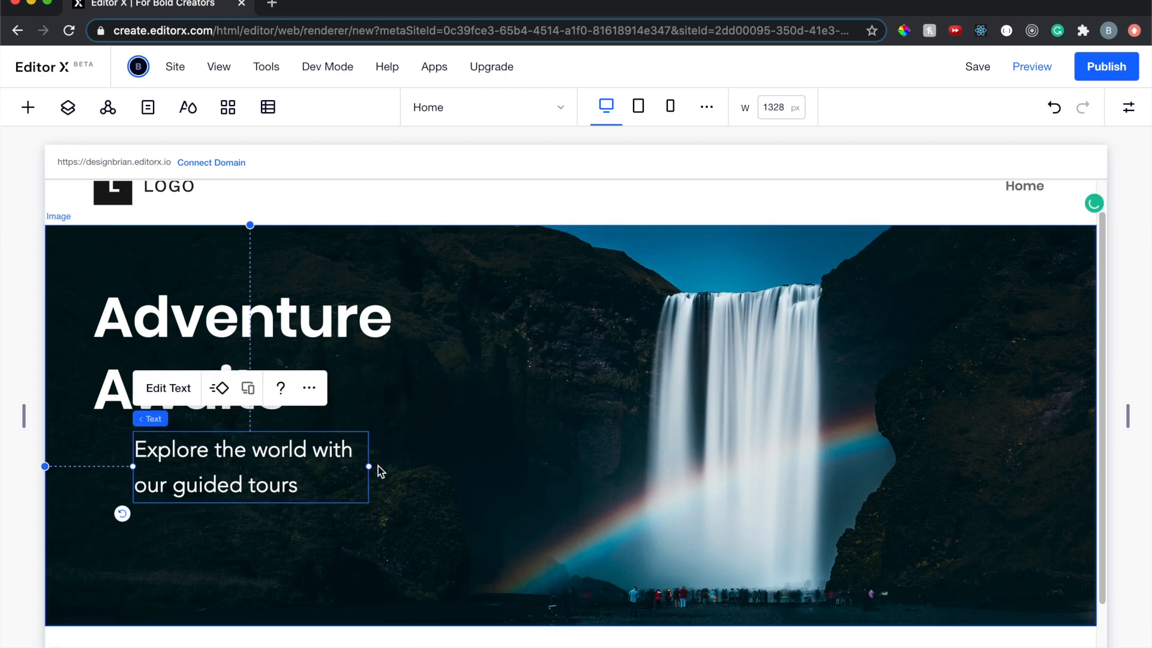
left_click_drag(369, 466, 537, 456)
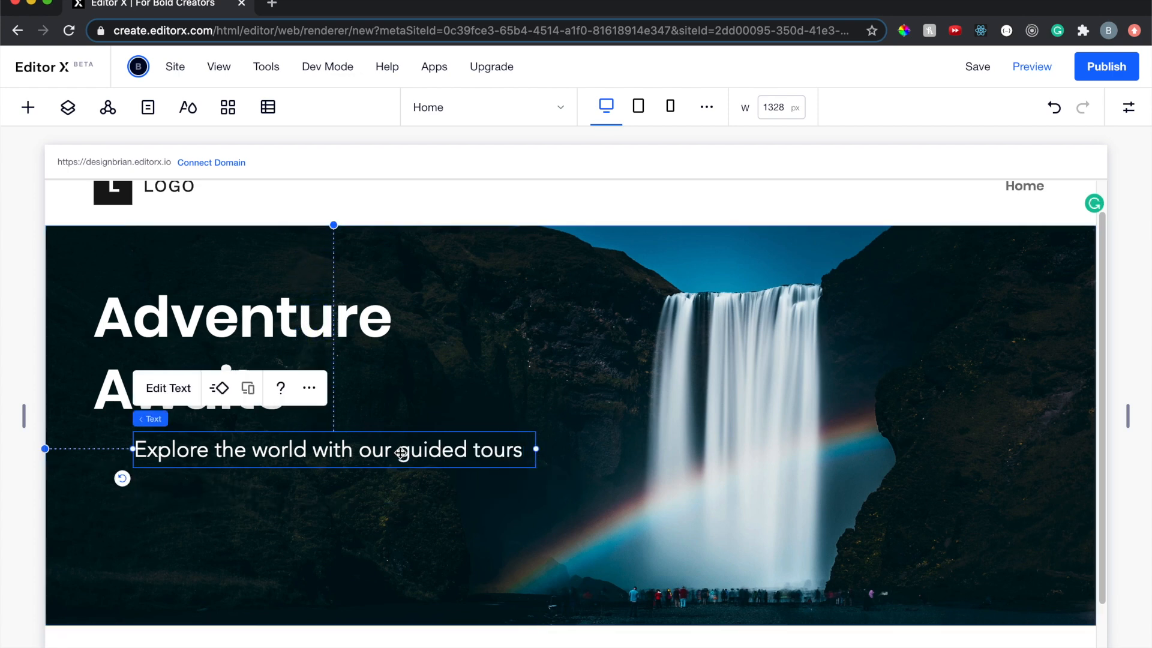
left_click_drag(401, 453, 361, 460)
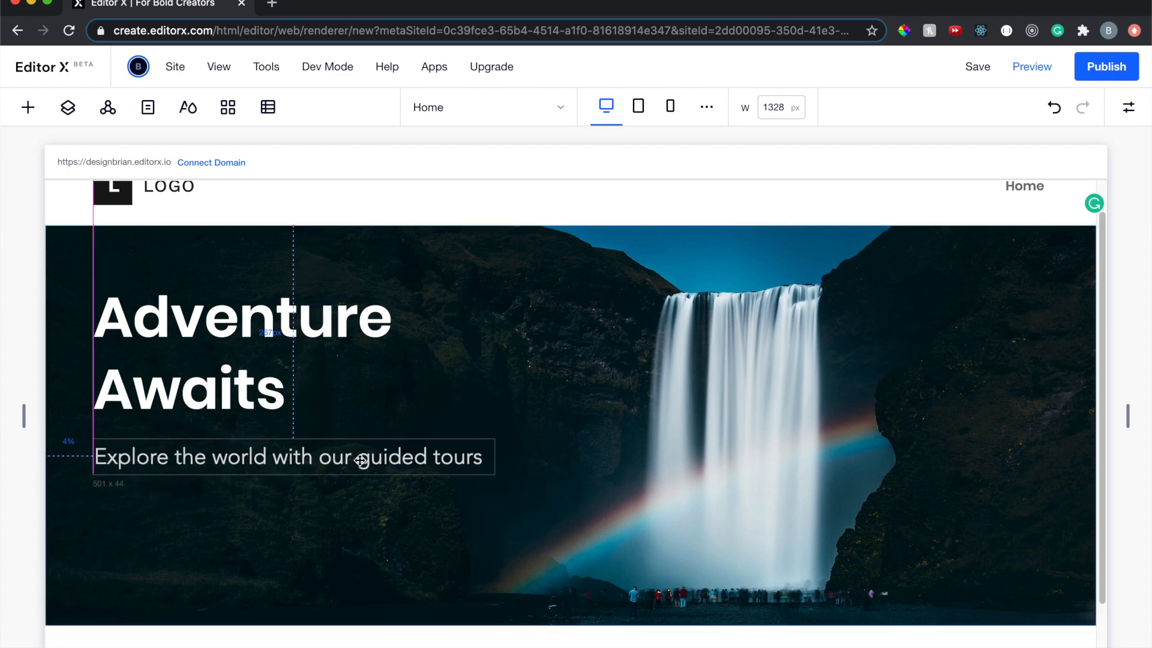
left_click_drag(360, 460, 360, 462)
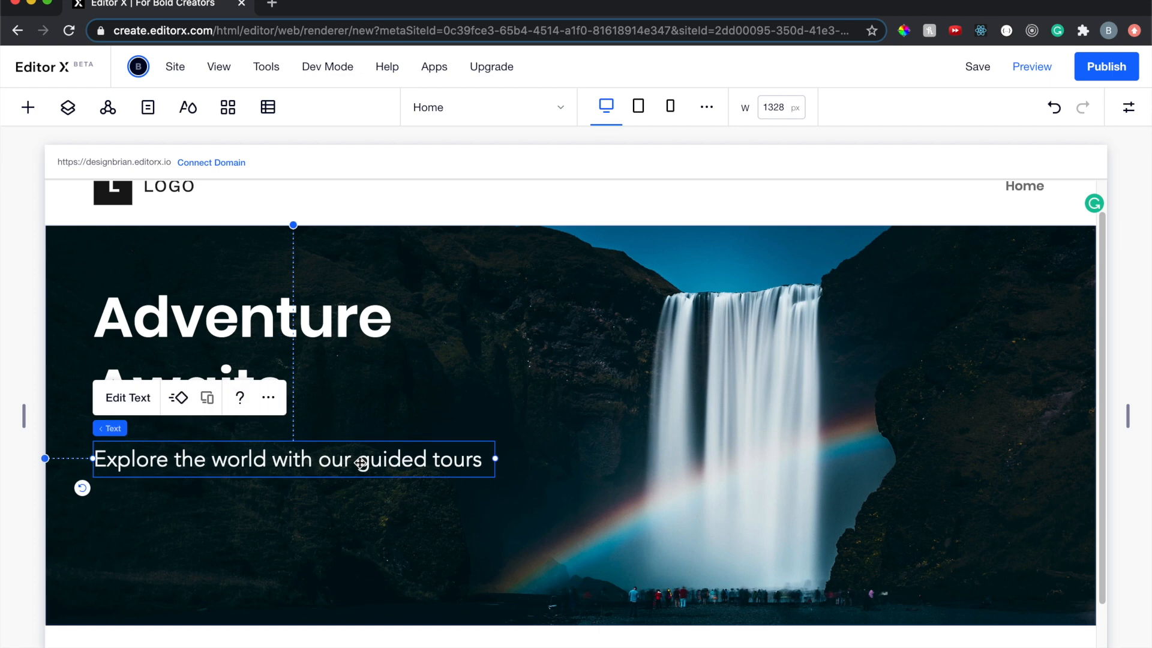
left_click(222, 500)
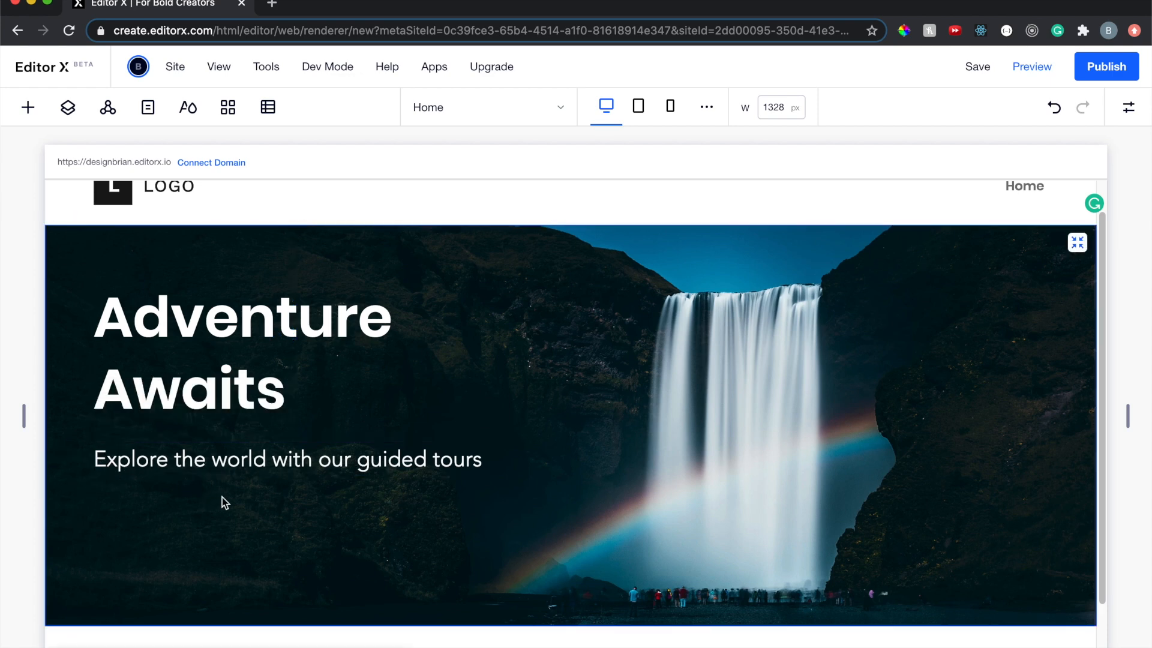
Add a button to the hero image just below the tagline paragraph
scroll(222, 498, "down", 2)
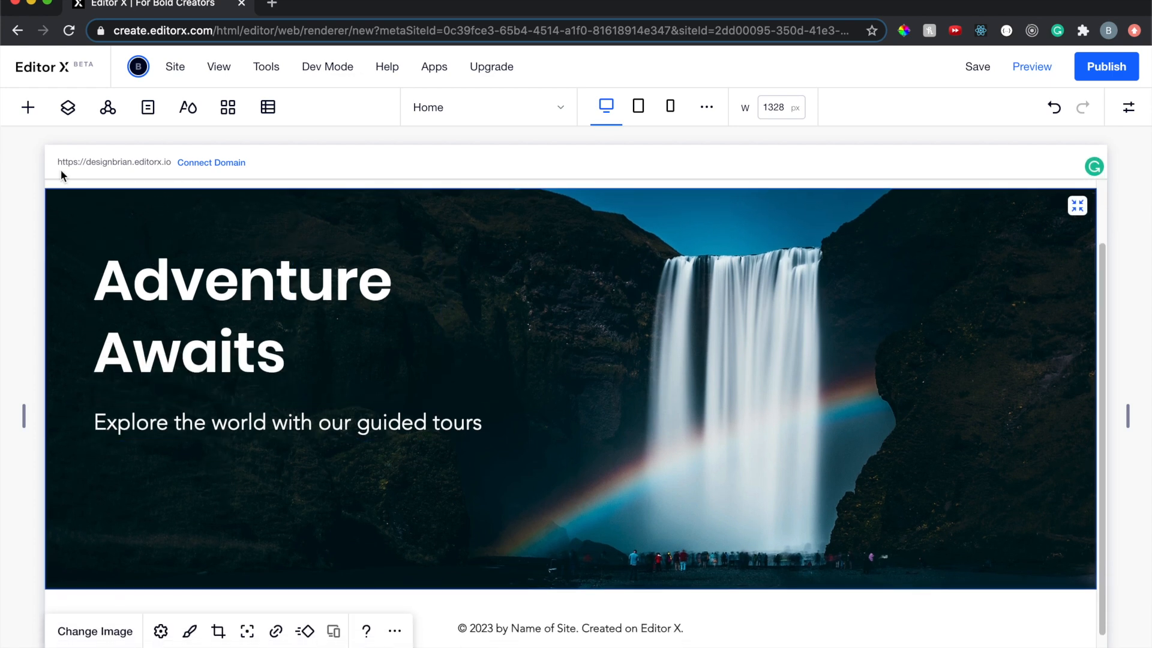
left_click(28, 110)
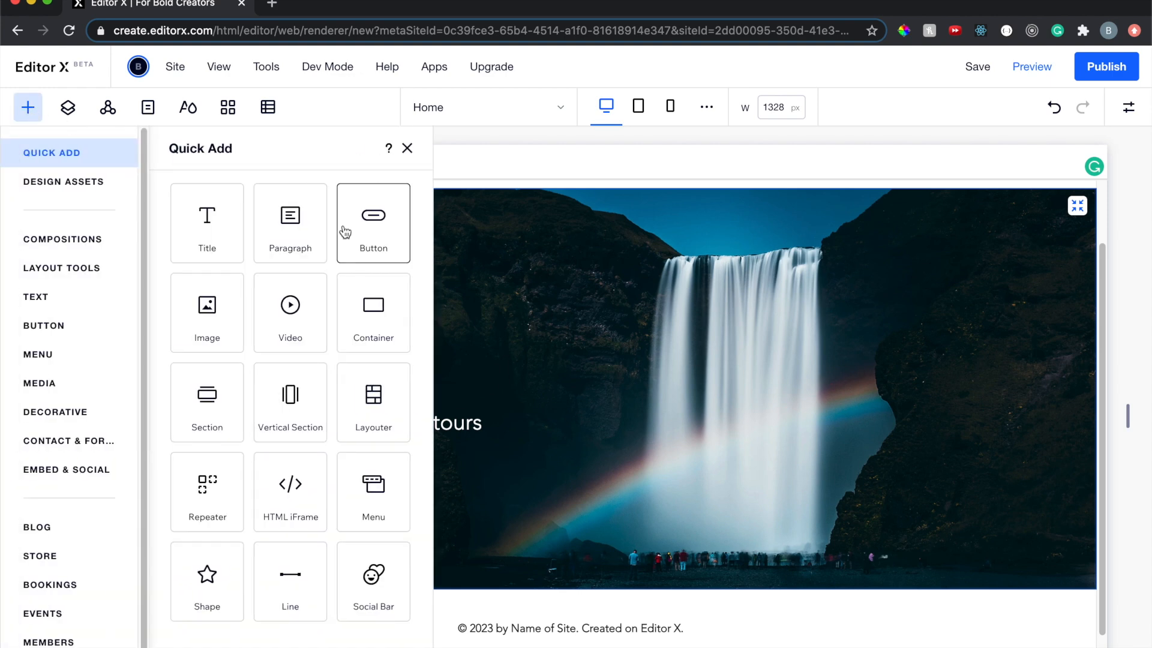
left_click_drag(374, 218, 230, 493)
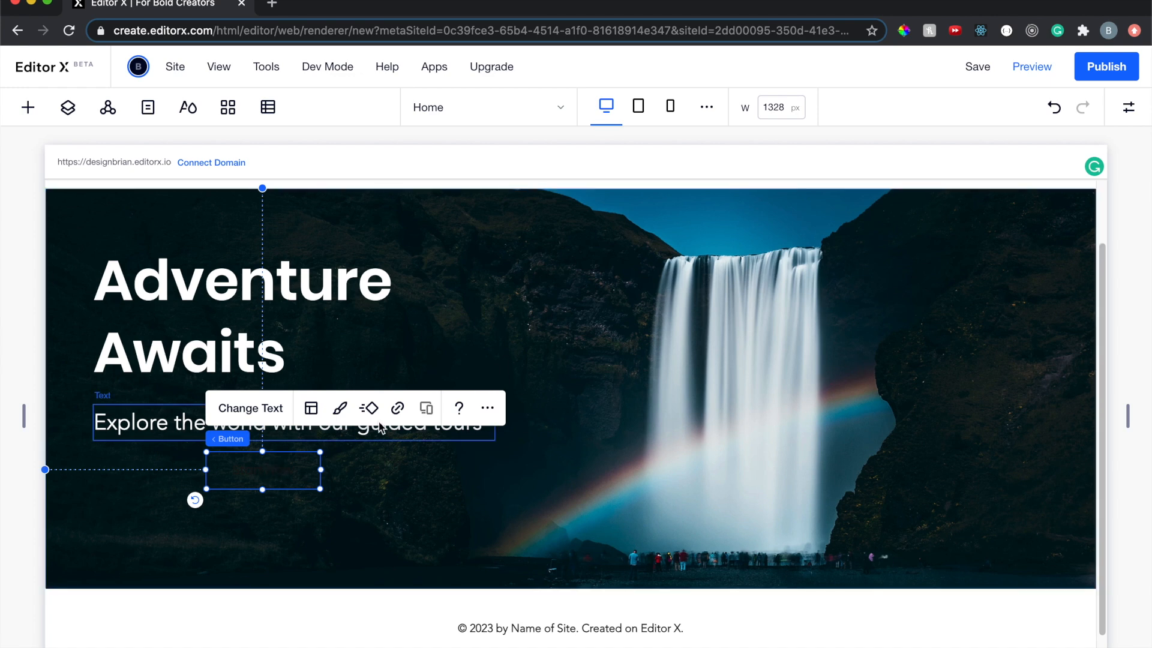
Create a custom blue, #0C4CED, and apply it as the button's regular background fill
left_click(340, 411)
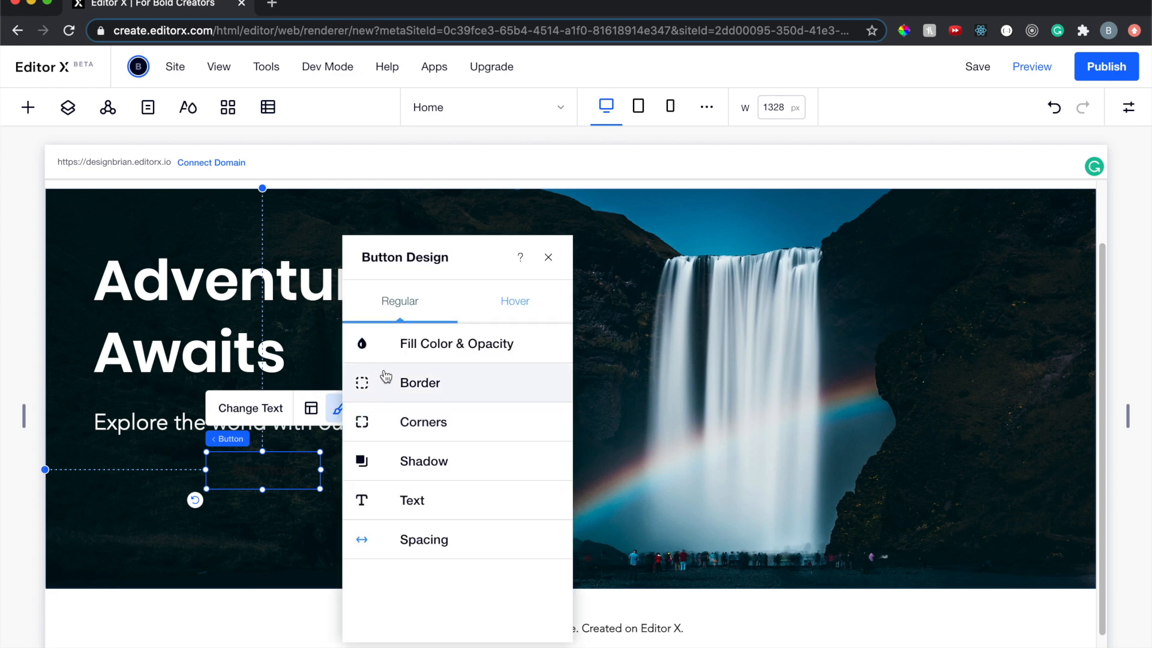
left_click(448, 356)
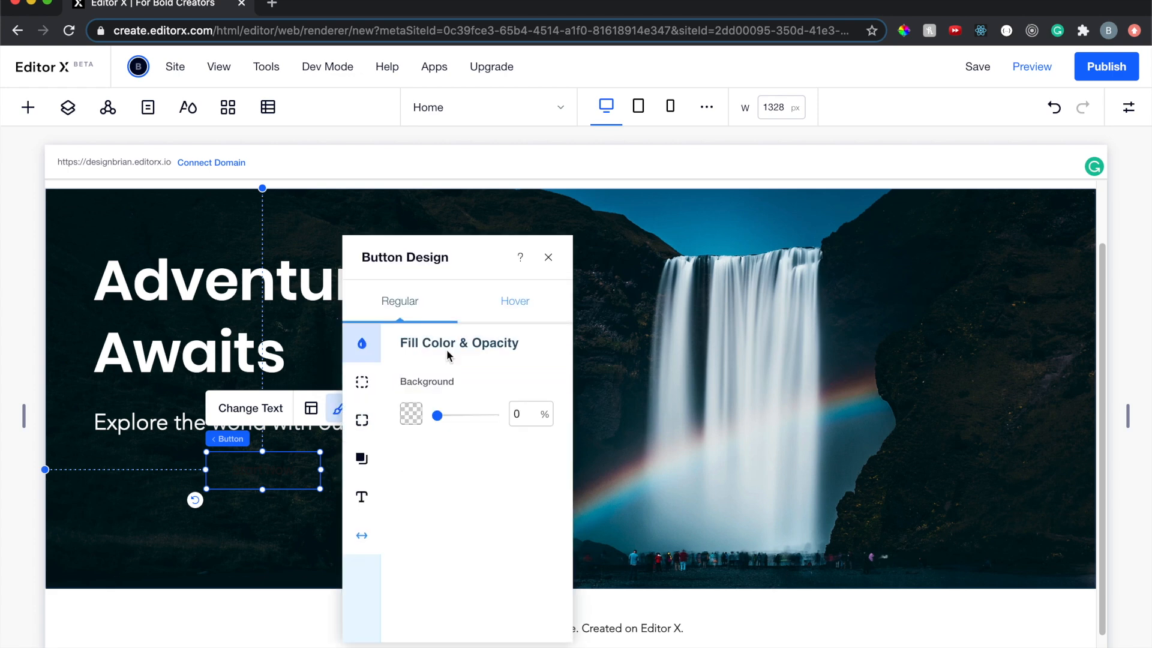
left_click(411, 415)
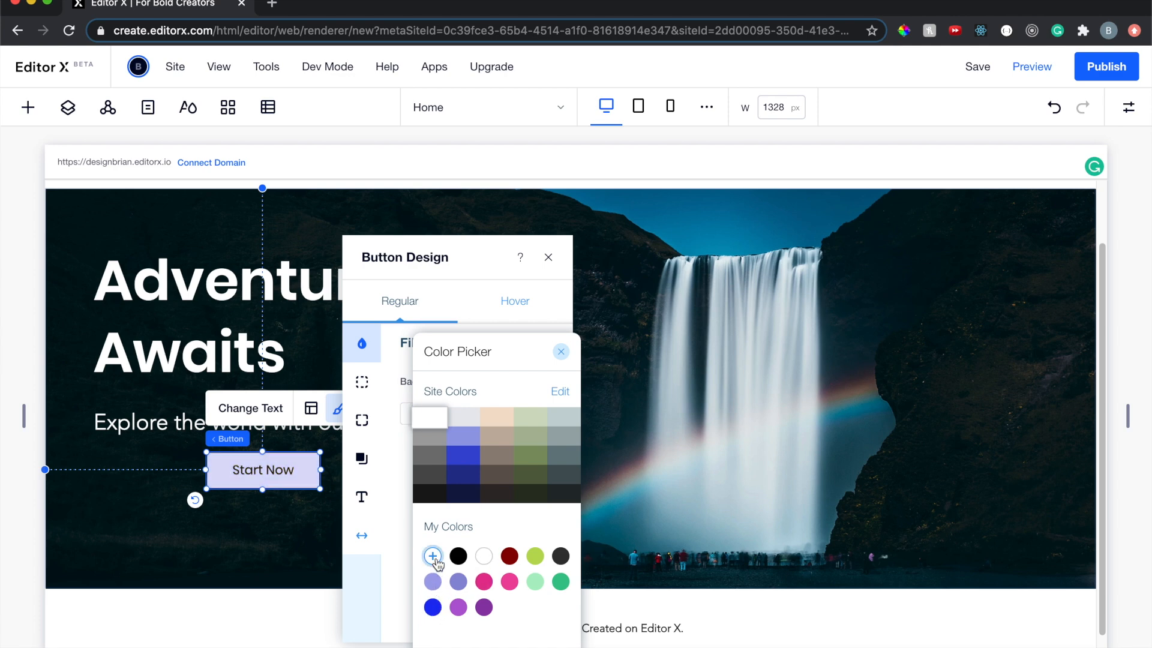
left_click(432, 557)
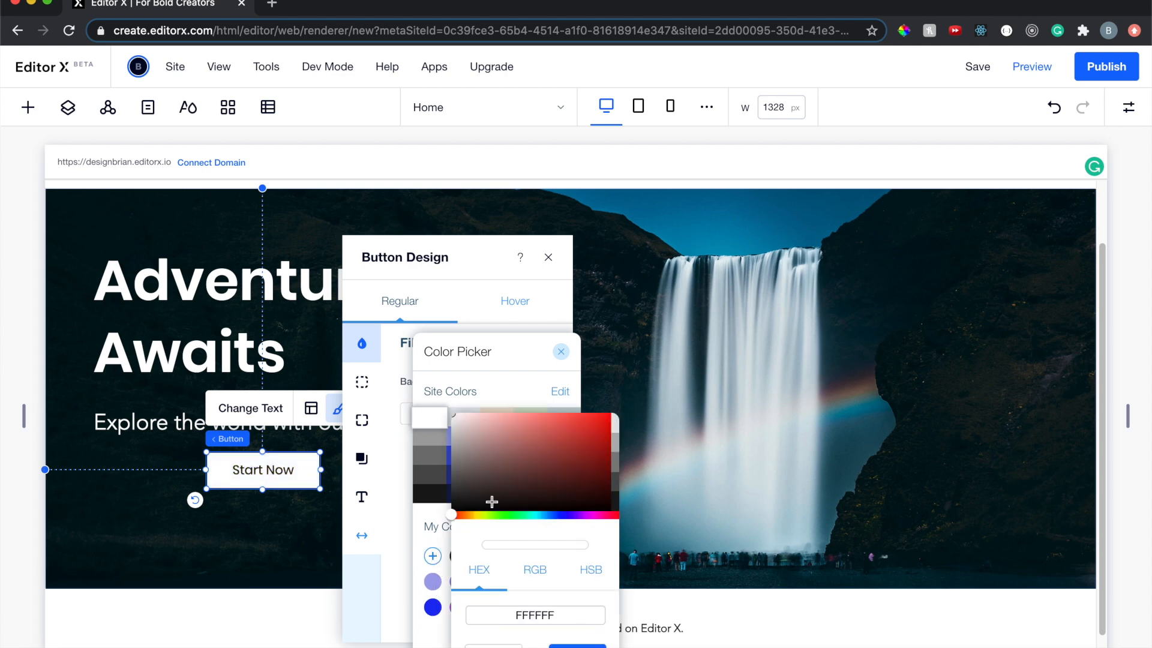
left_click(550, 515)
left_click_drag(567, 459, 610, 423)
left_click_drag(549, 516, 556, 517)
left_click_drag(607, 419, 602, 420)
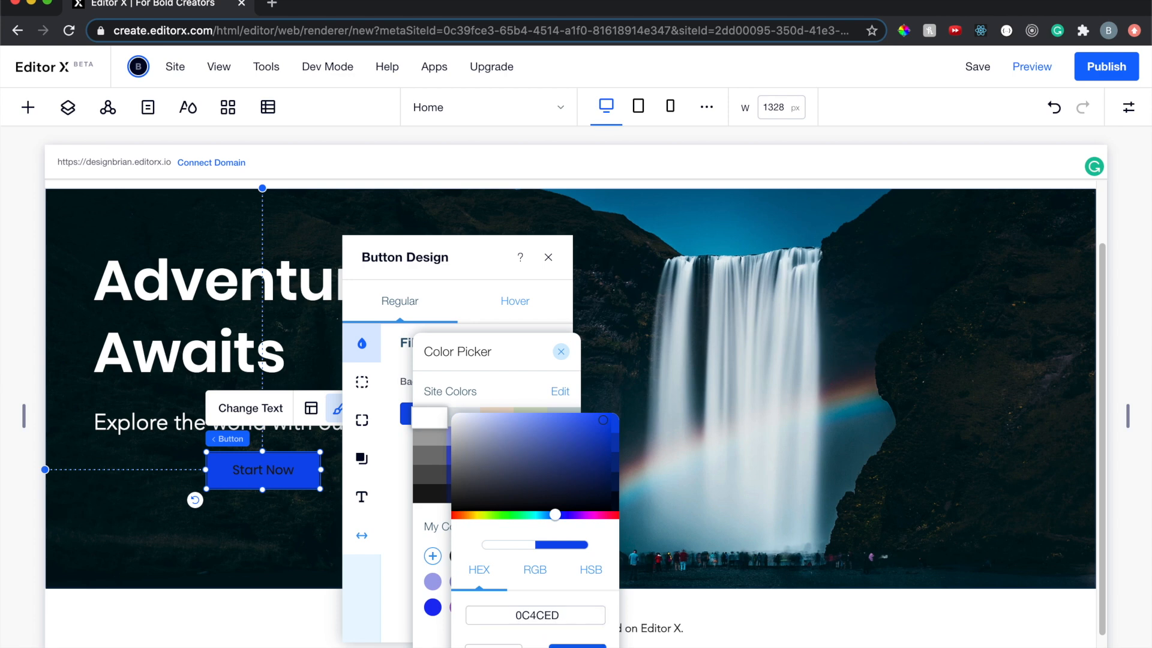
left_click(564, 645)
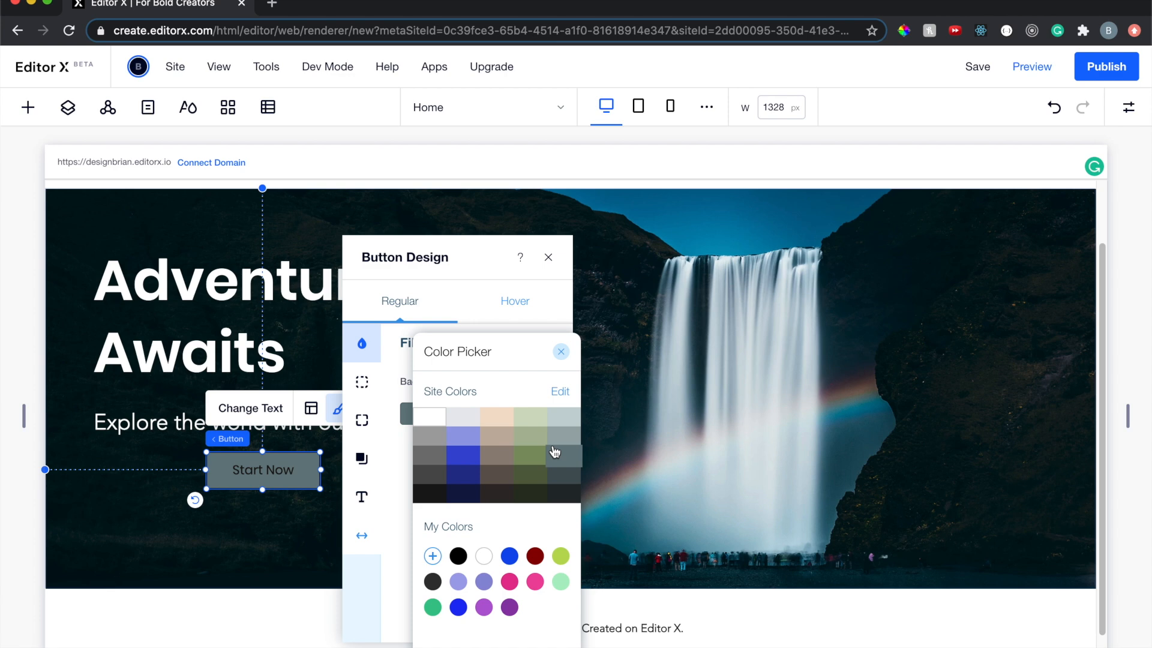
left_click(509, 556)
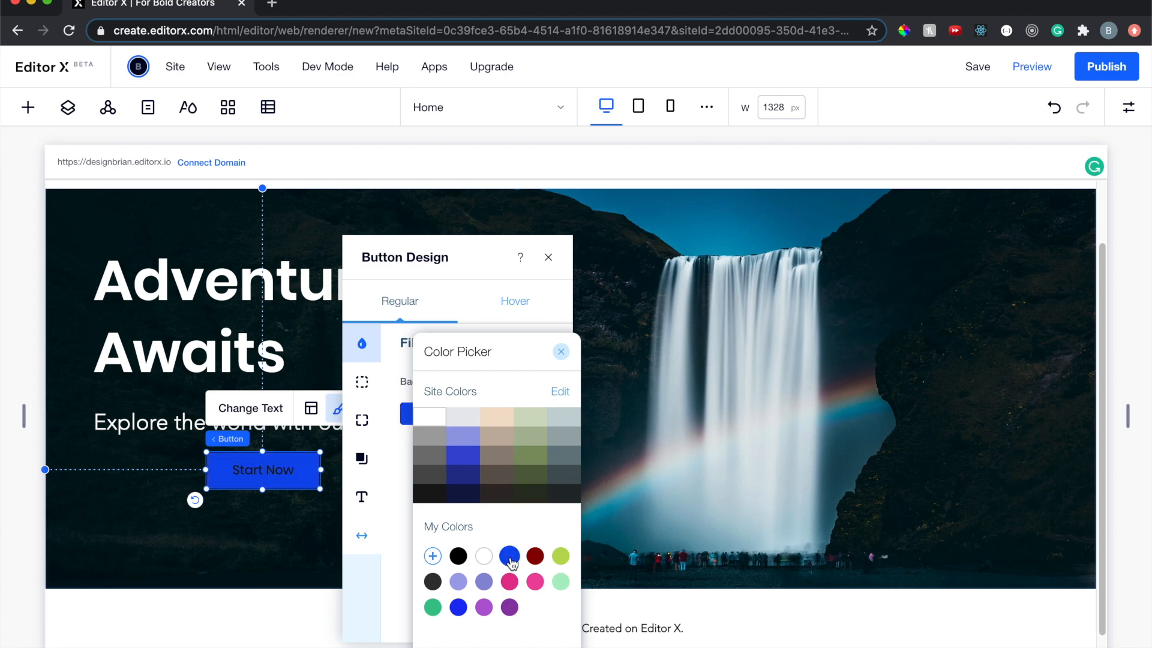
left_click(562, 356)
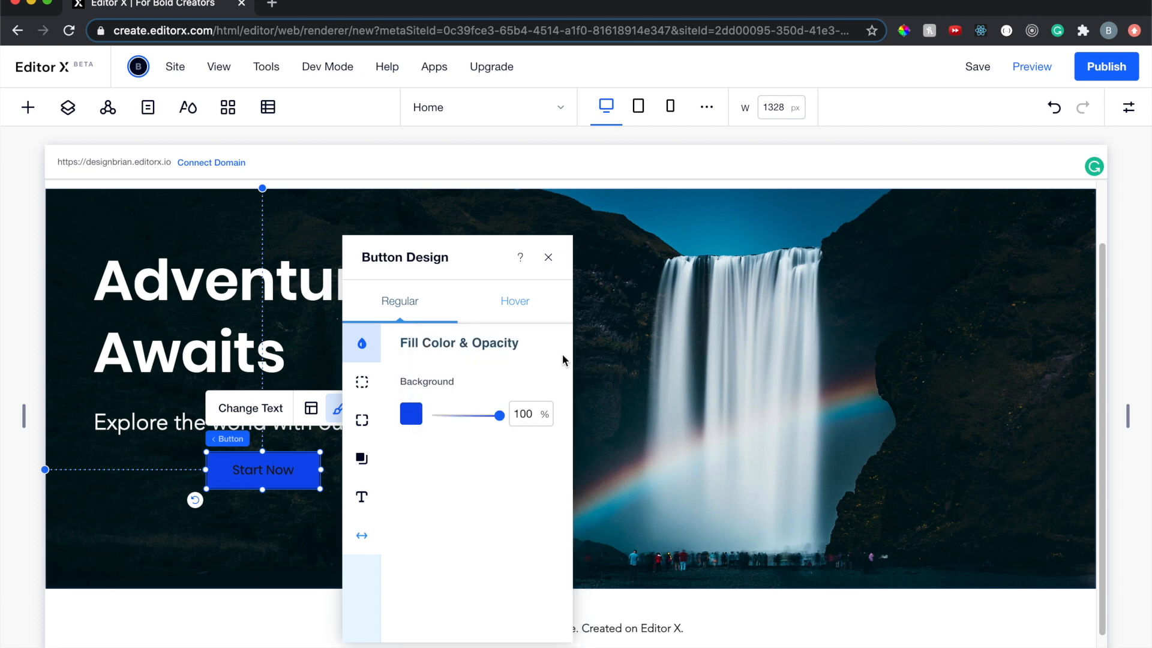
Set the button's linked corner radius to 4 px
left_click(364, 423)
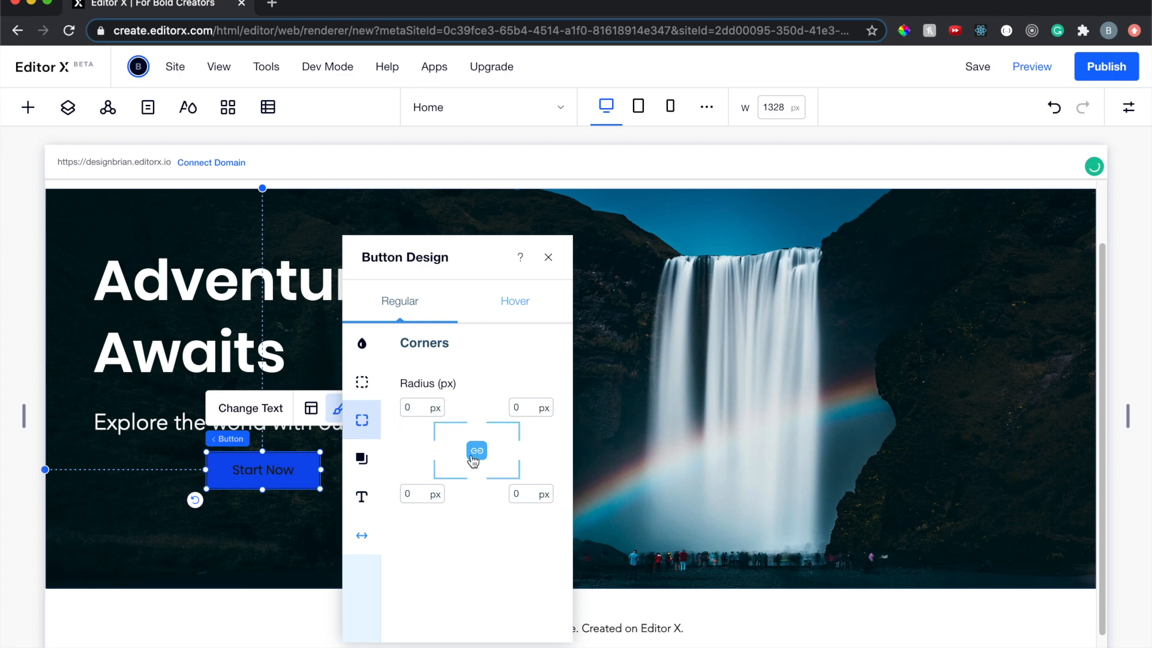
left_click(413, 408)
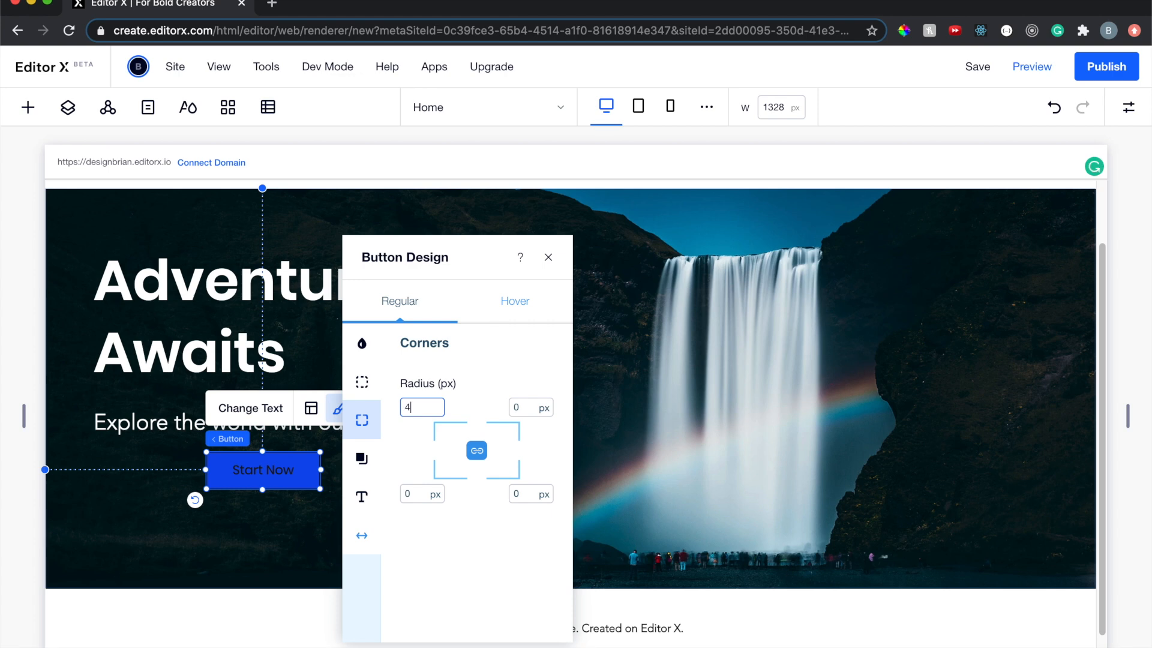
type("4")
key("Return")
Set the button's regular text color to white, #FFFFFF, from the site colors
left_click(369, 464)
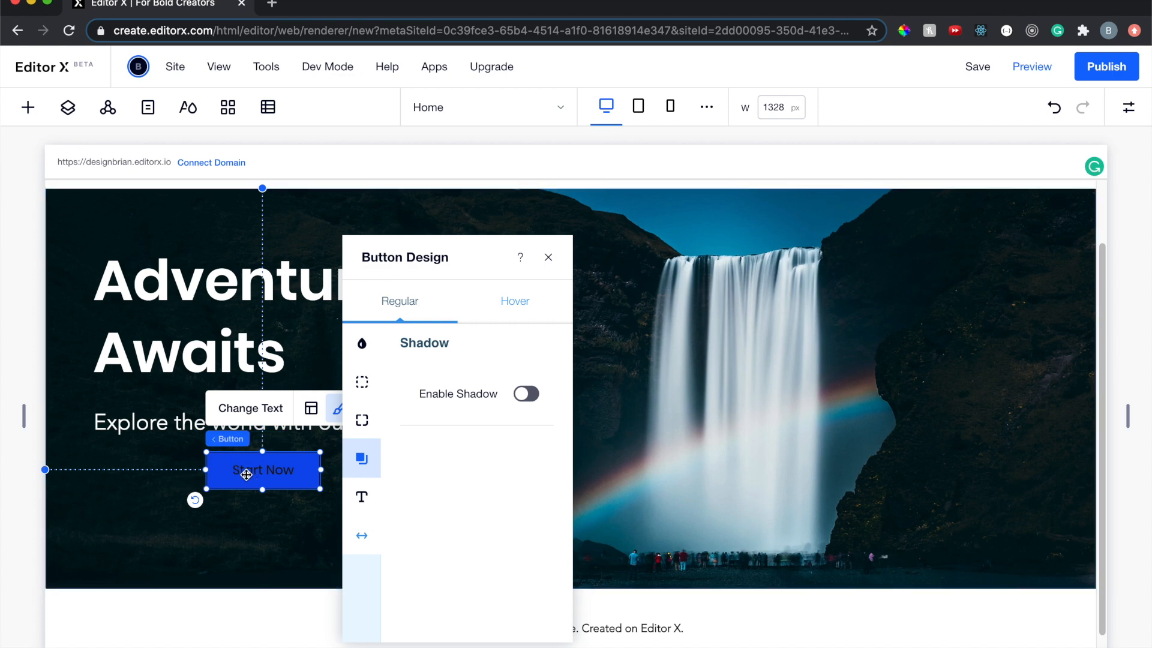
left_click(364, 498)
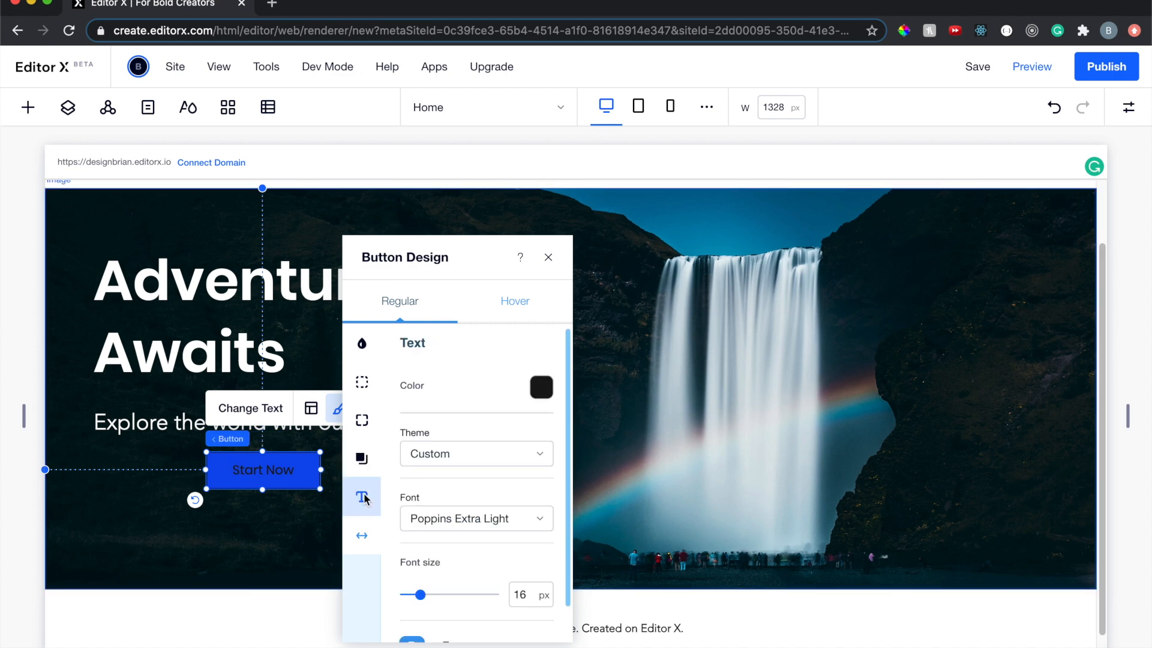
left_click(538, 389)
left_click(351, 377)
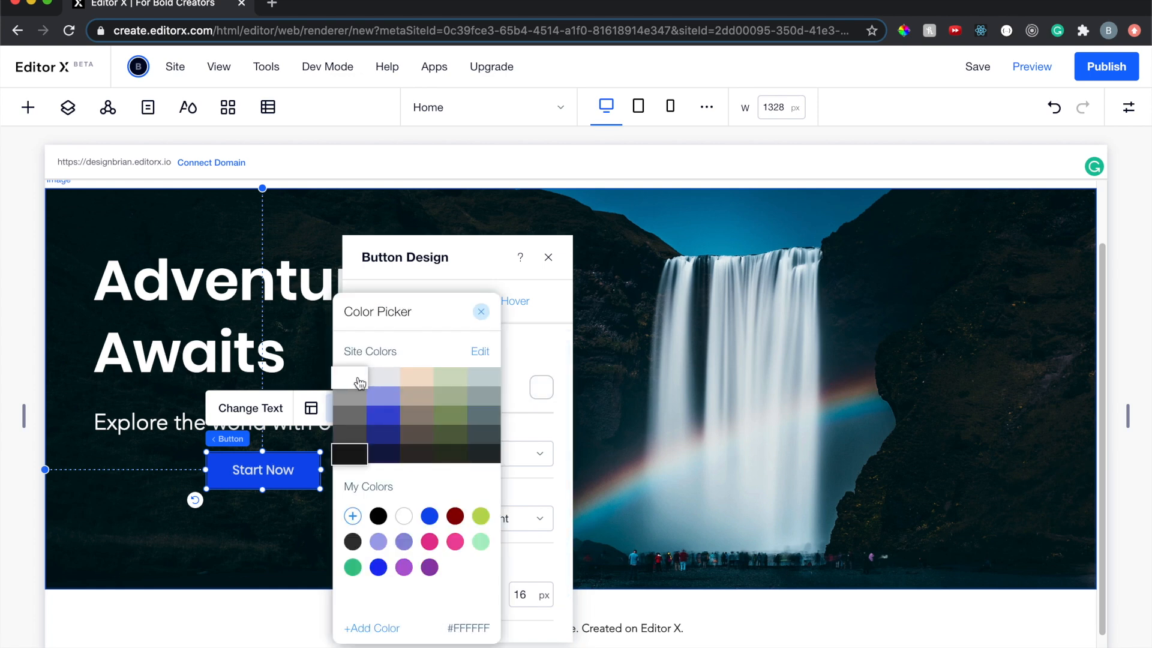
left_click(481, 311)
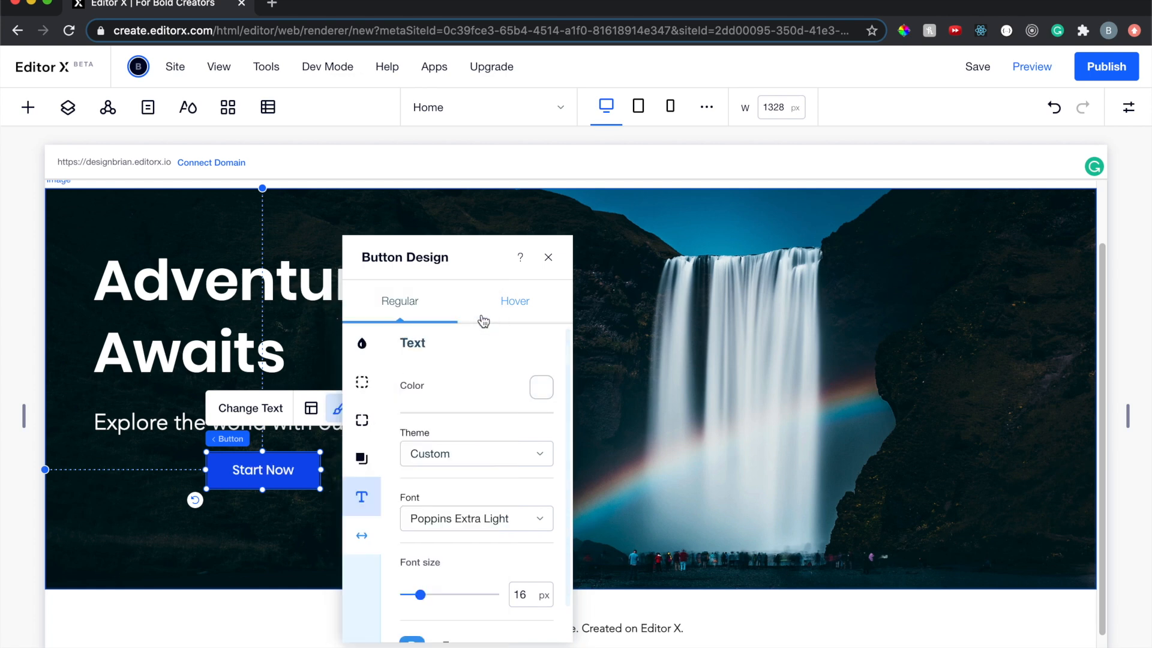
Set the button's hover background to the dark navy blue from the site colors and close the button design settings
left_click(512, 304)
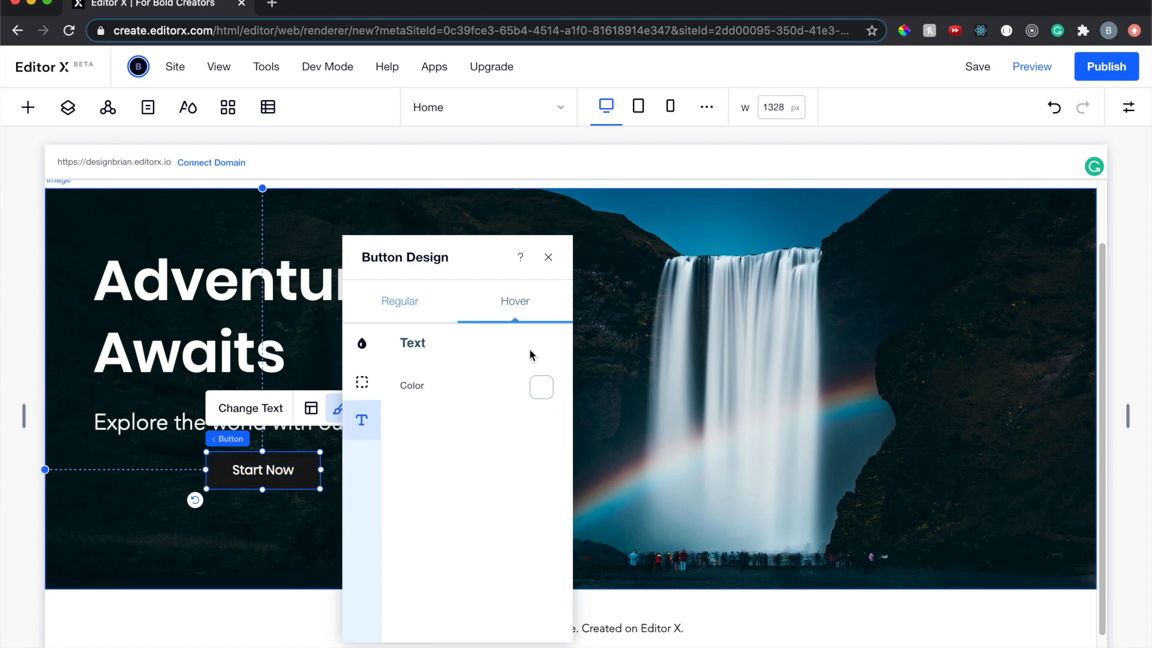
left_click(363, 348)
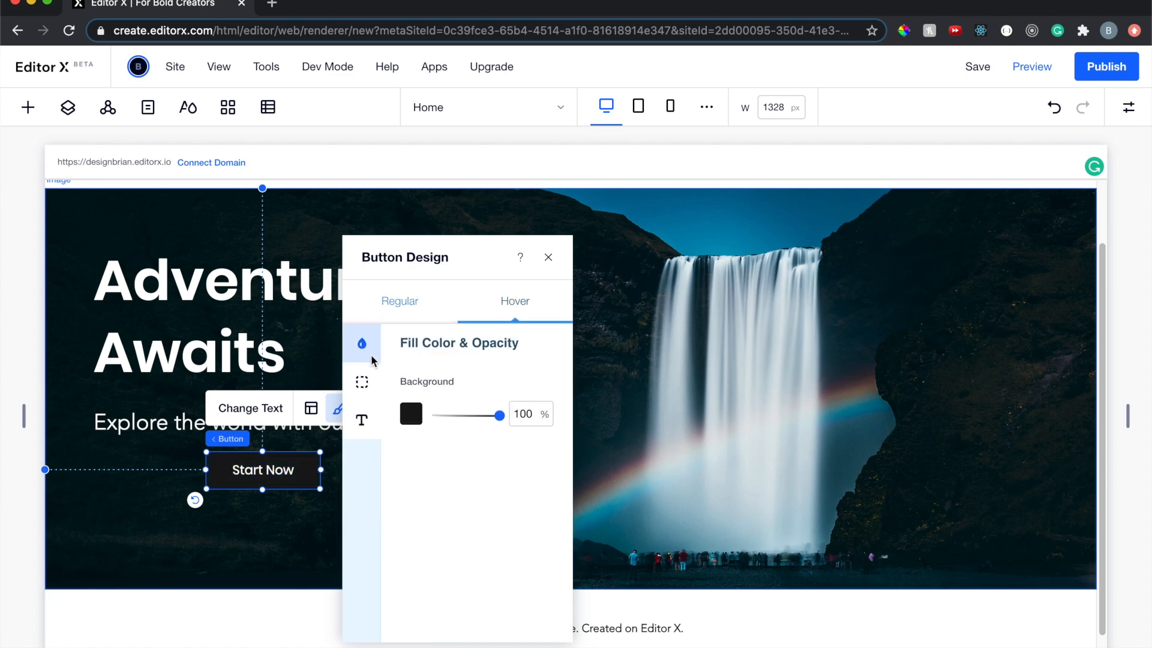
left_click(412, 414)
left_click(471, 477)
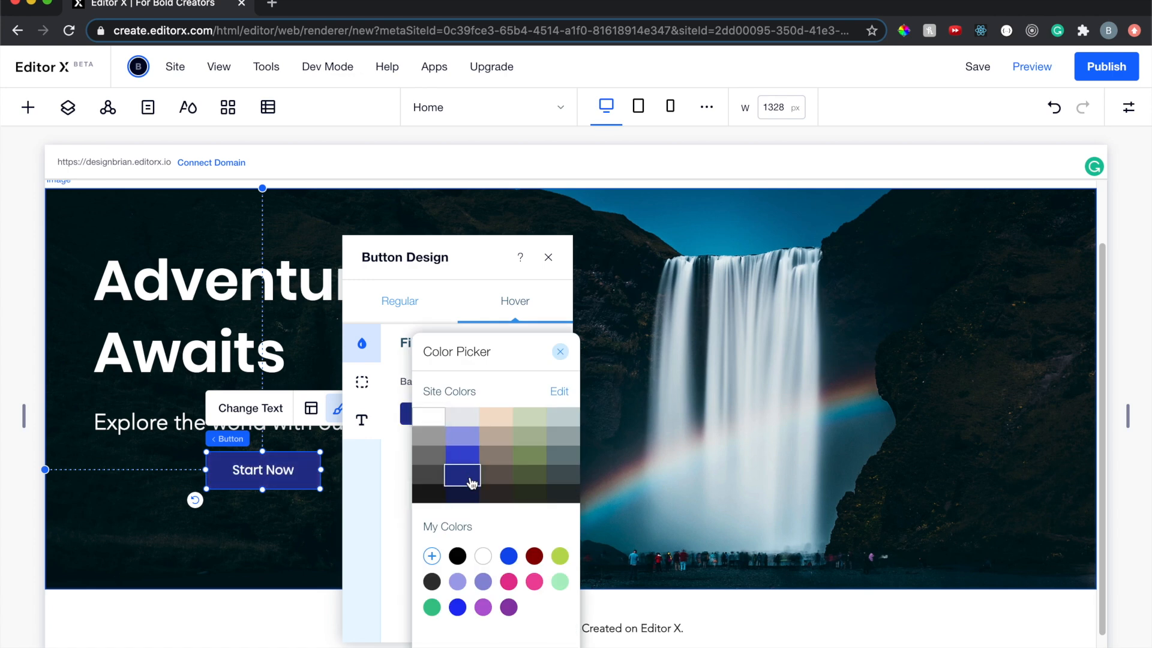
left_click(559, 354)
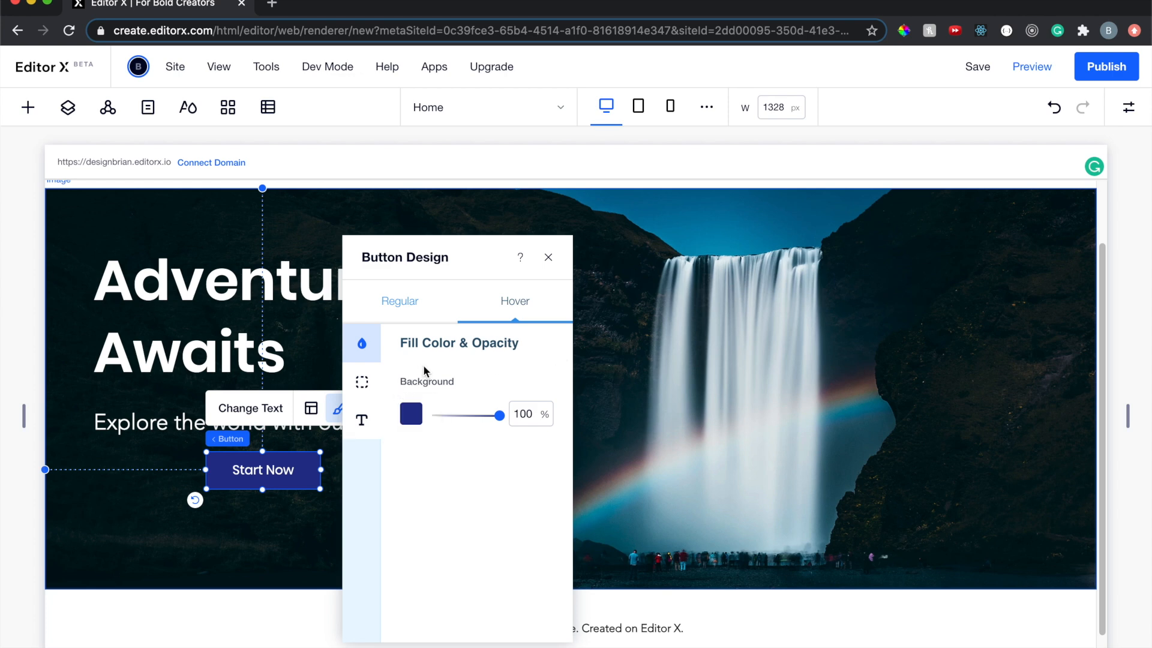
left_click(411, 413)
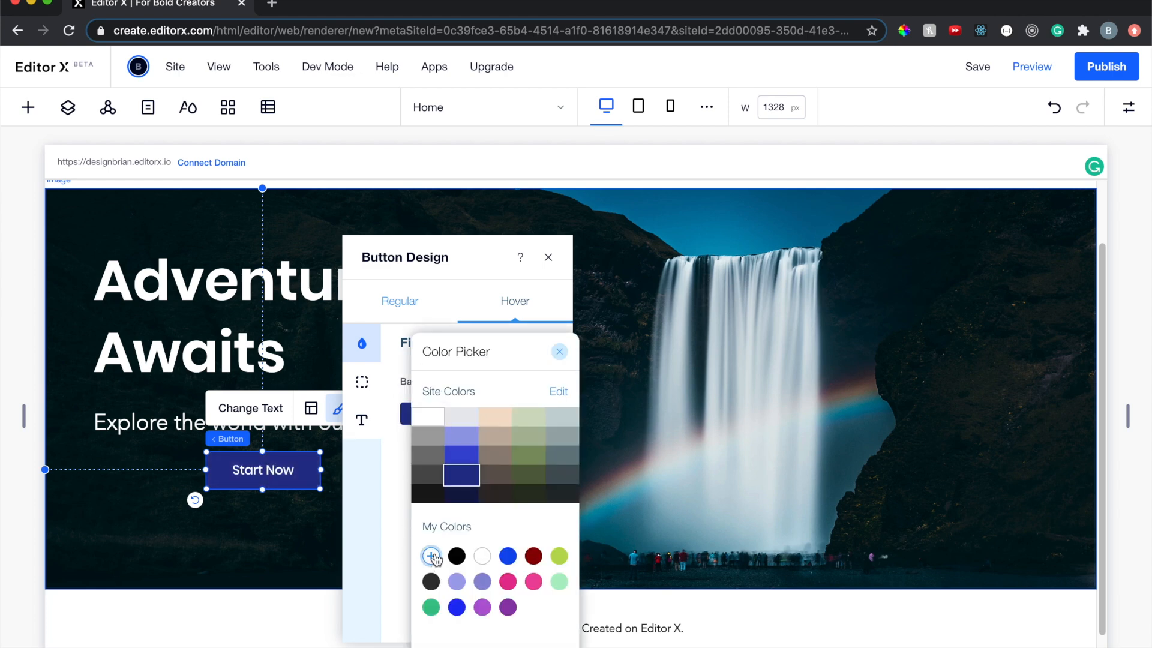
left_click(559, 351)
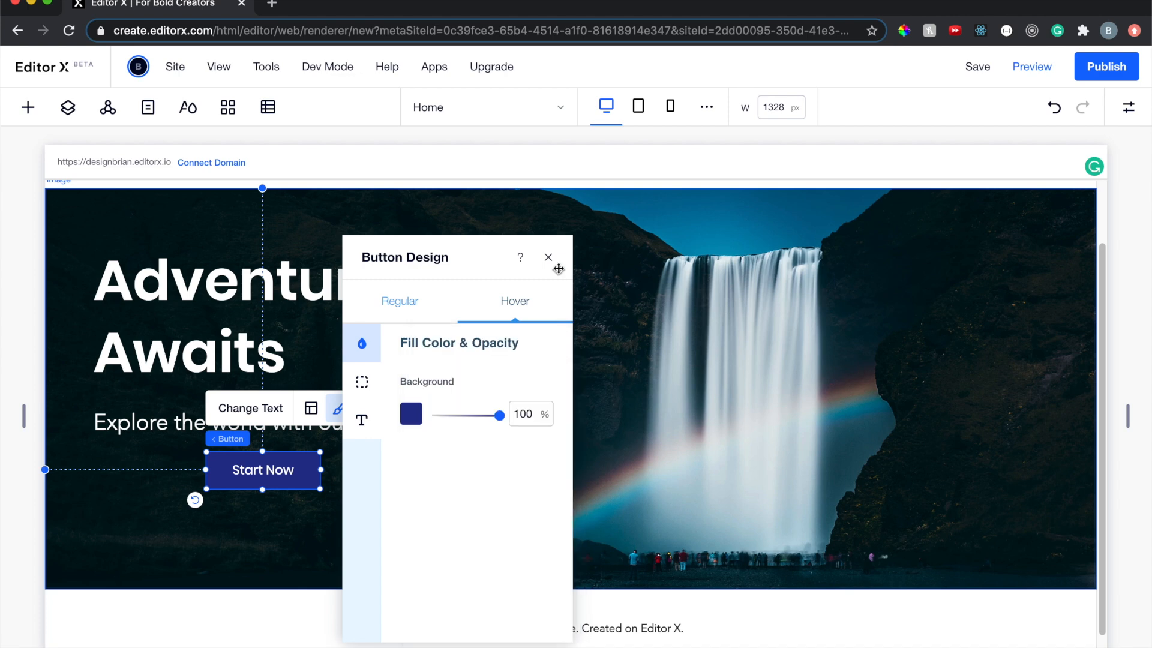
left_click(548, 257)
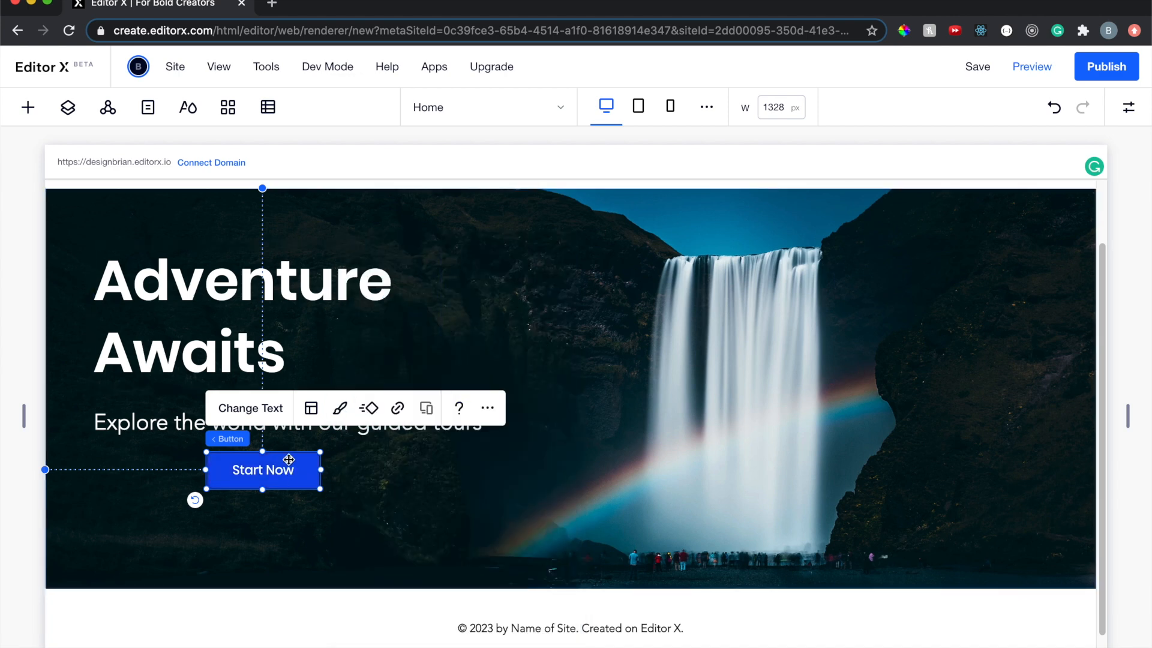
Change the button's label to "Get Started"
left_click(269, 408)
double_click(439, 547)
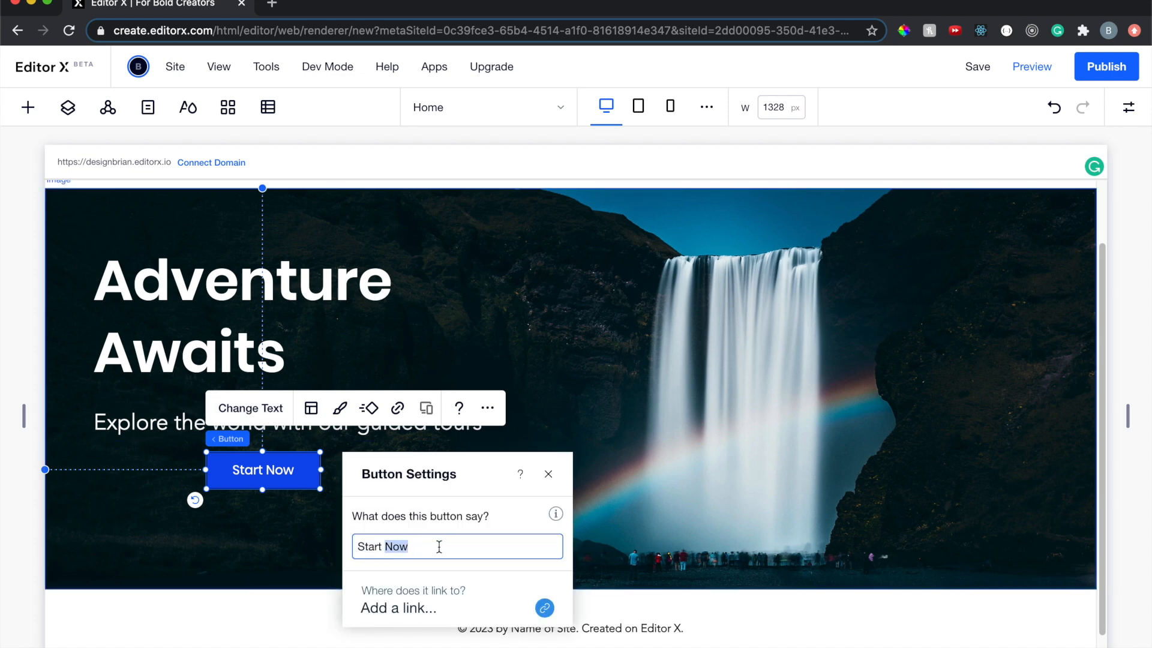
triple_click(440, 547)
type("Get ")
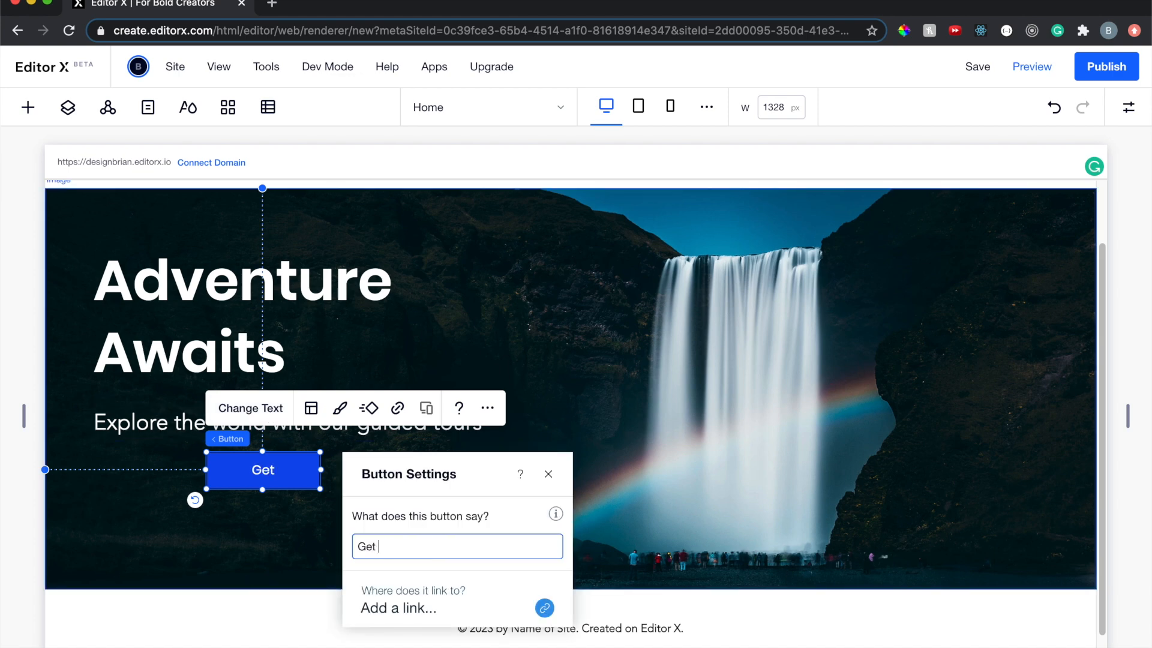
type("Started")
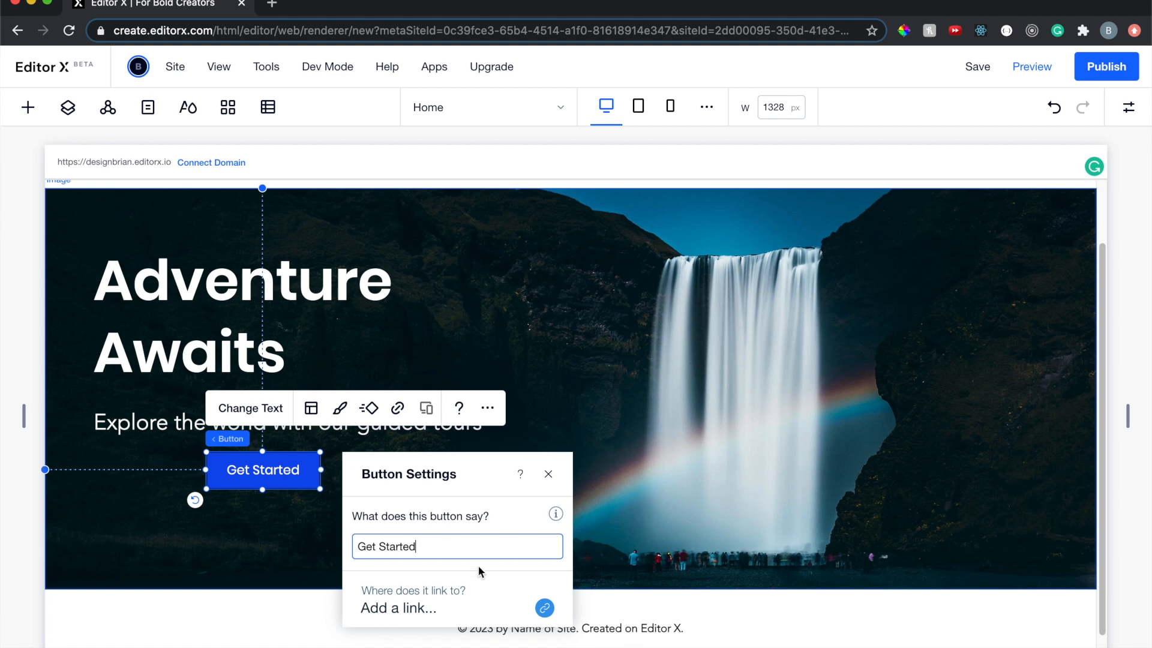
left_click(544, 608)
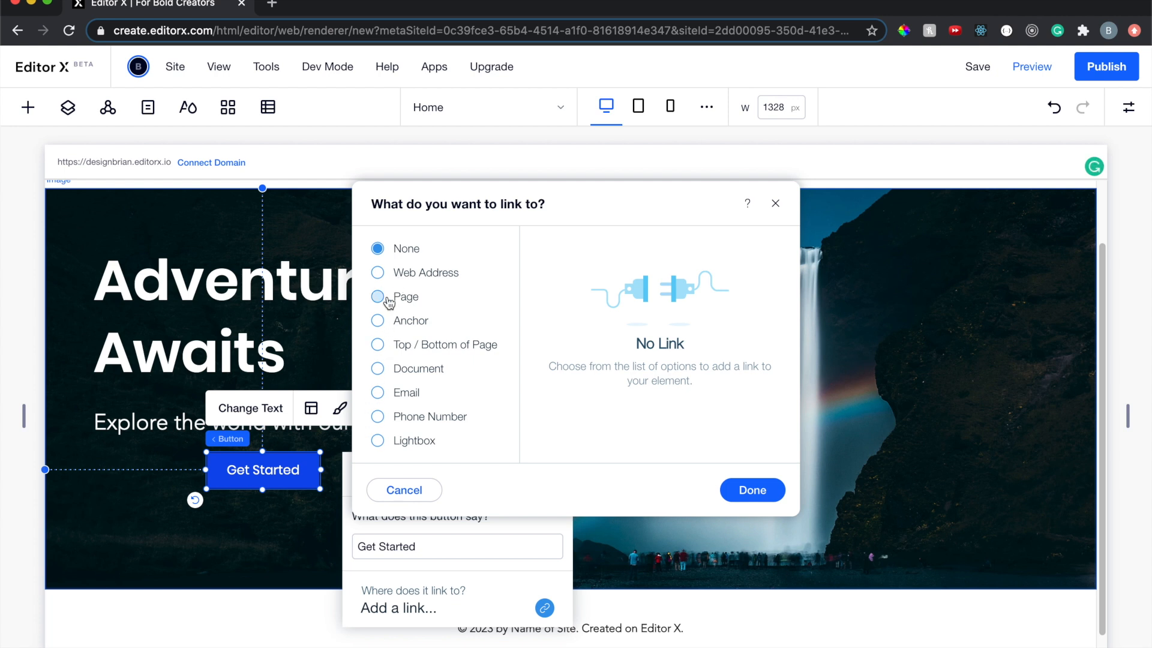
left_click(378, 273)
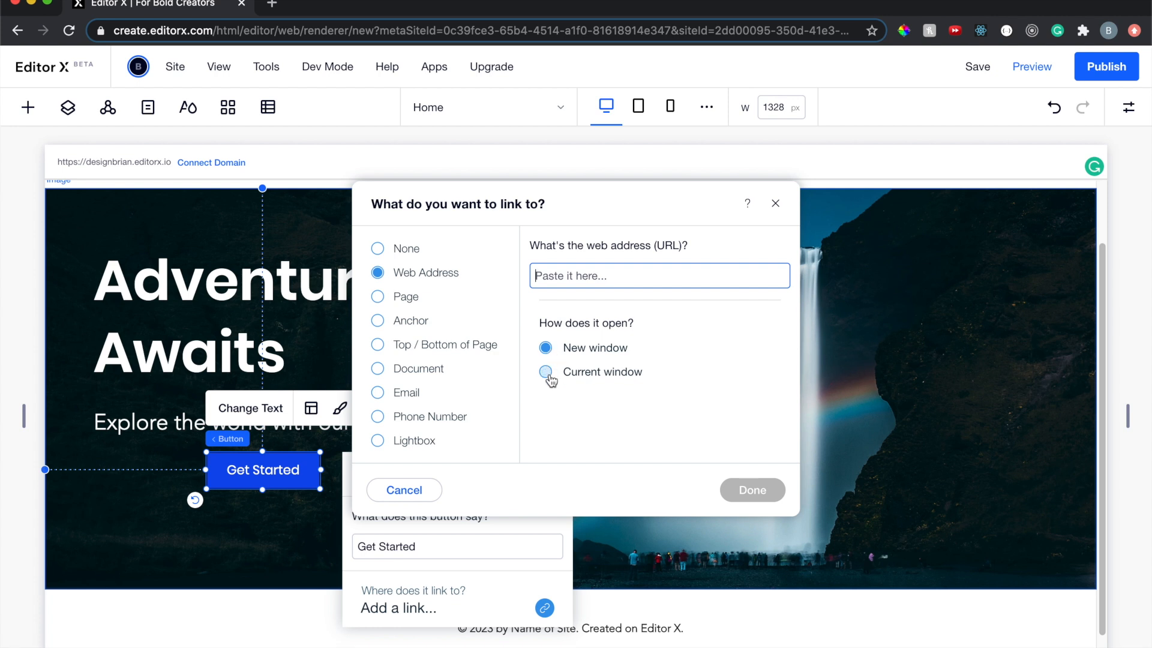
left_click(776, 203)
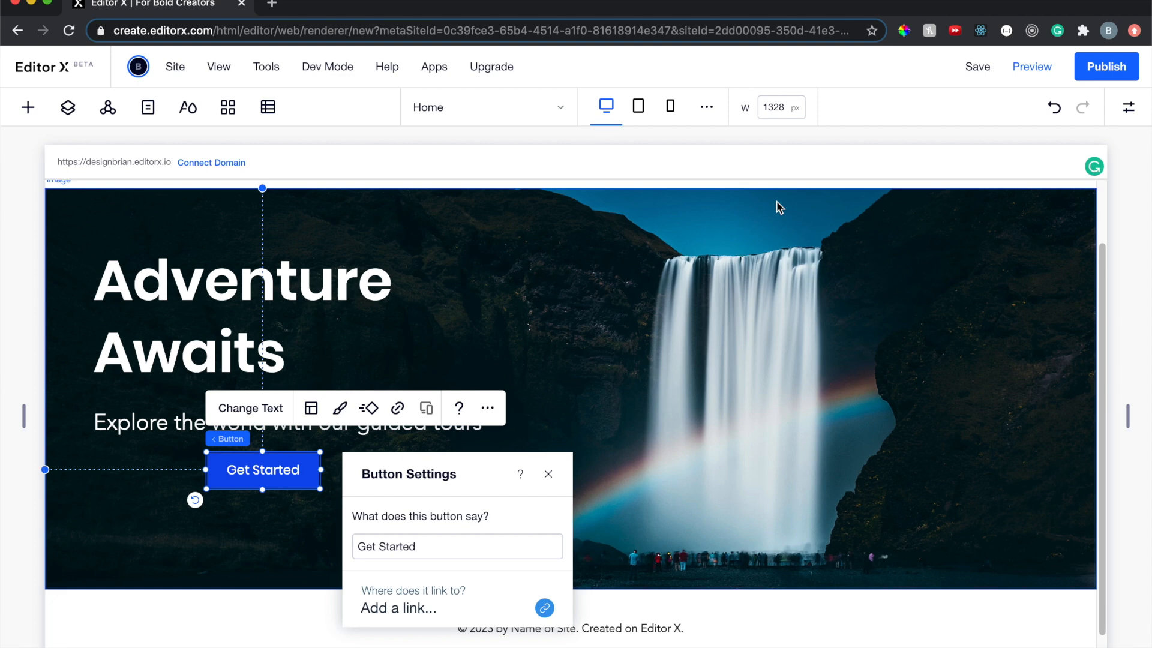
Close the button settings and move the Get Started button into line with the left edge of the title and tagline
left_click(548, 475)
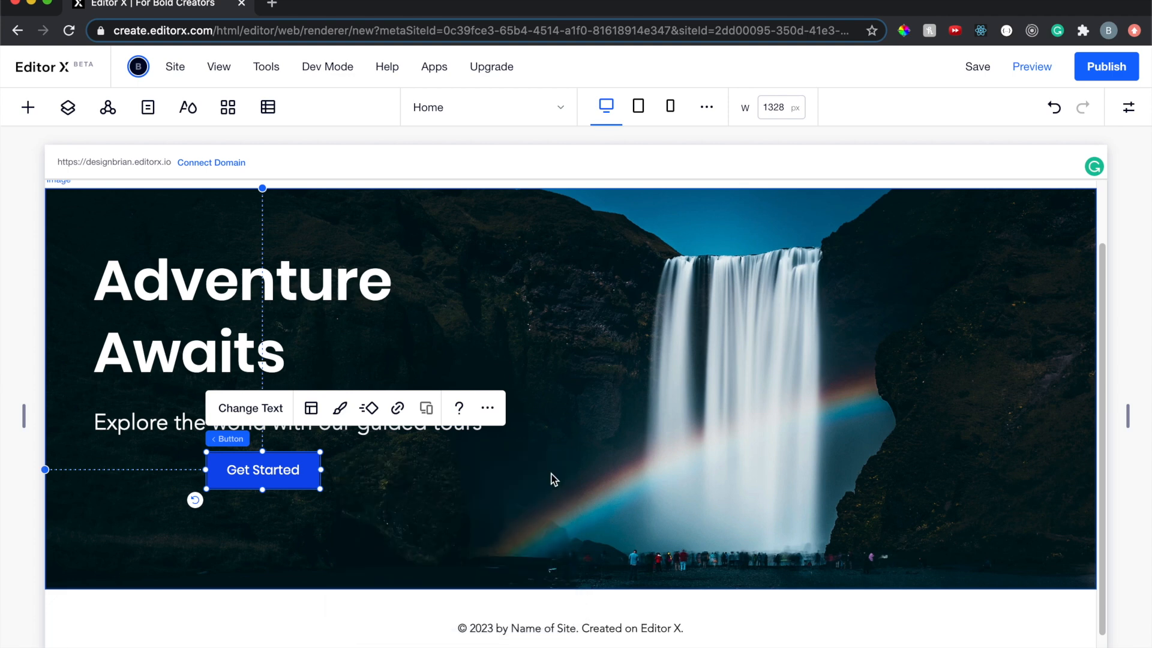
left_click(382, 481)
left_click_drag(305, 478, 191, 480)
left_click(277, 495)
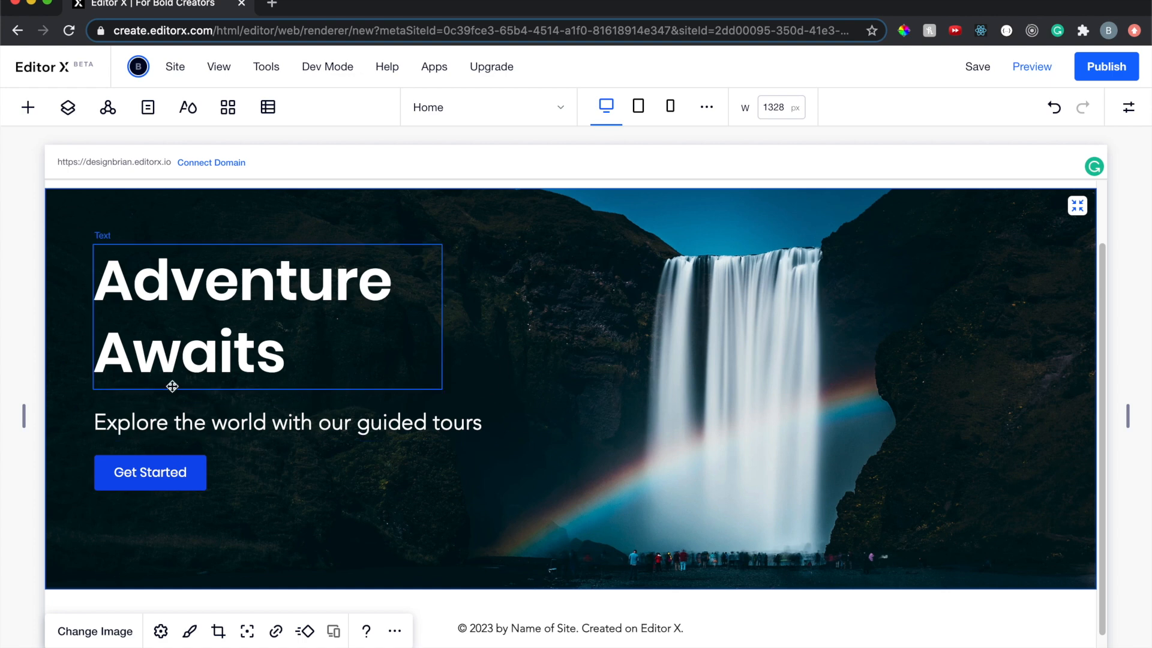
Stack the title, tagline and Get Started button together into one container
left_click(203, 347)
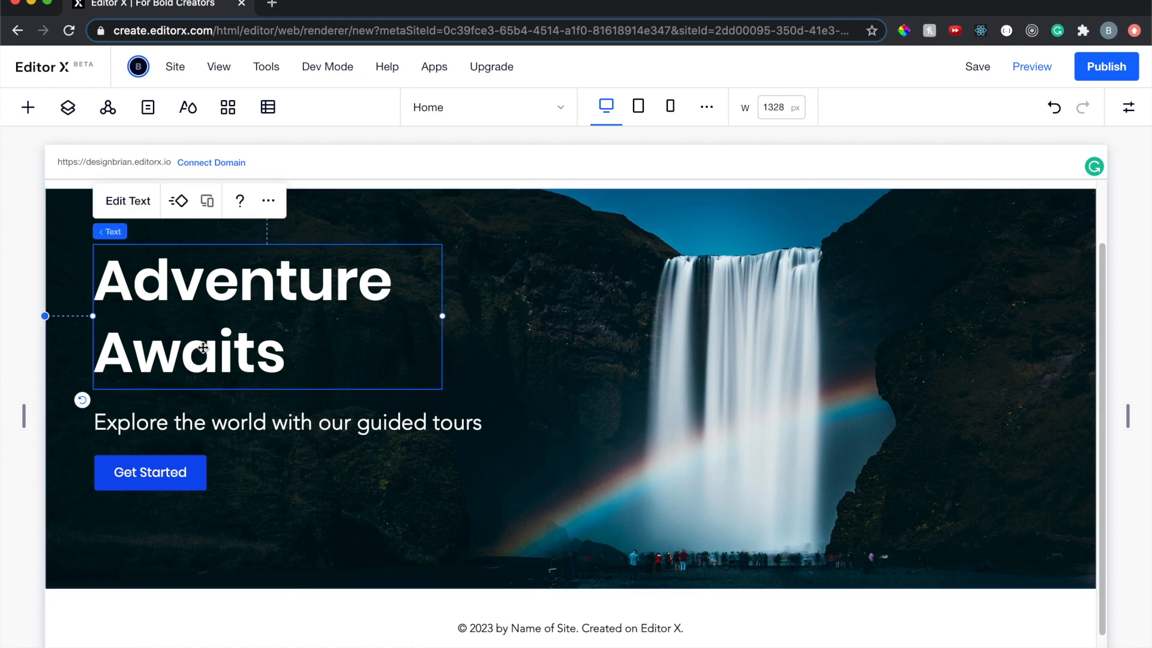
left_click(185, 424, "shift")
left_click(188, 469, "shift")
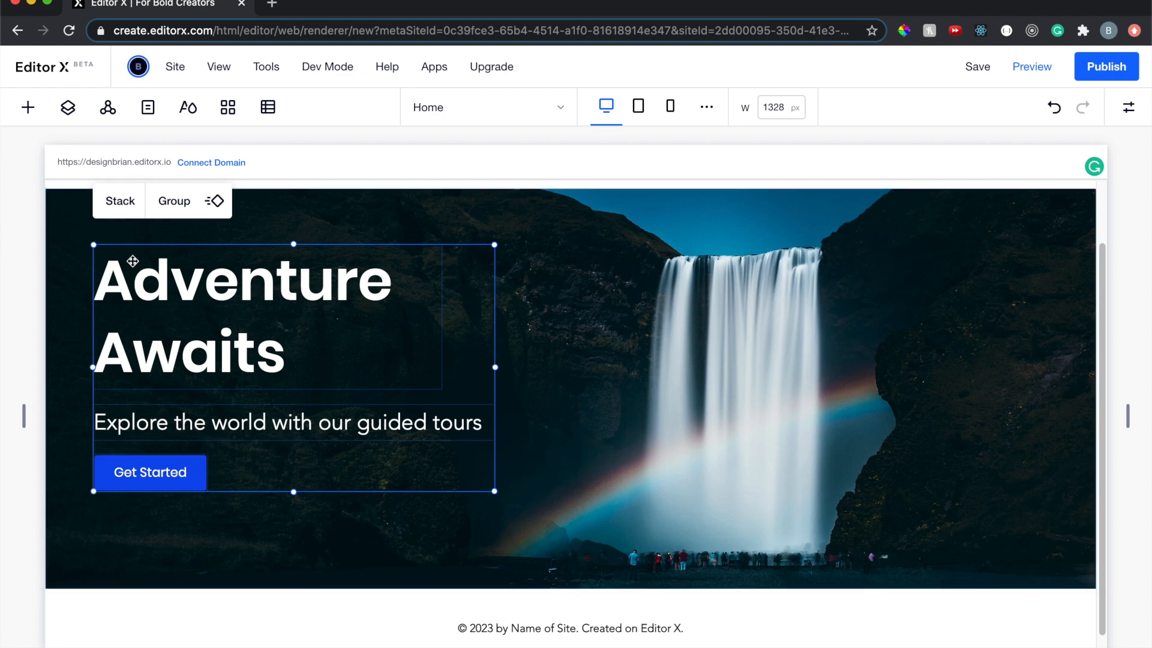
left_click(130, 210)
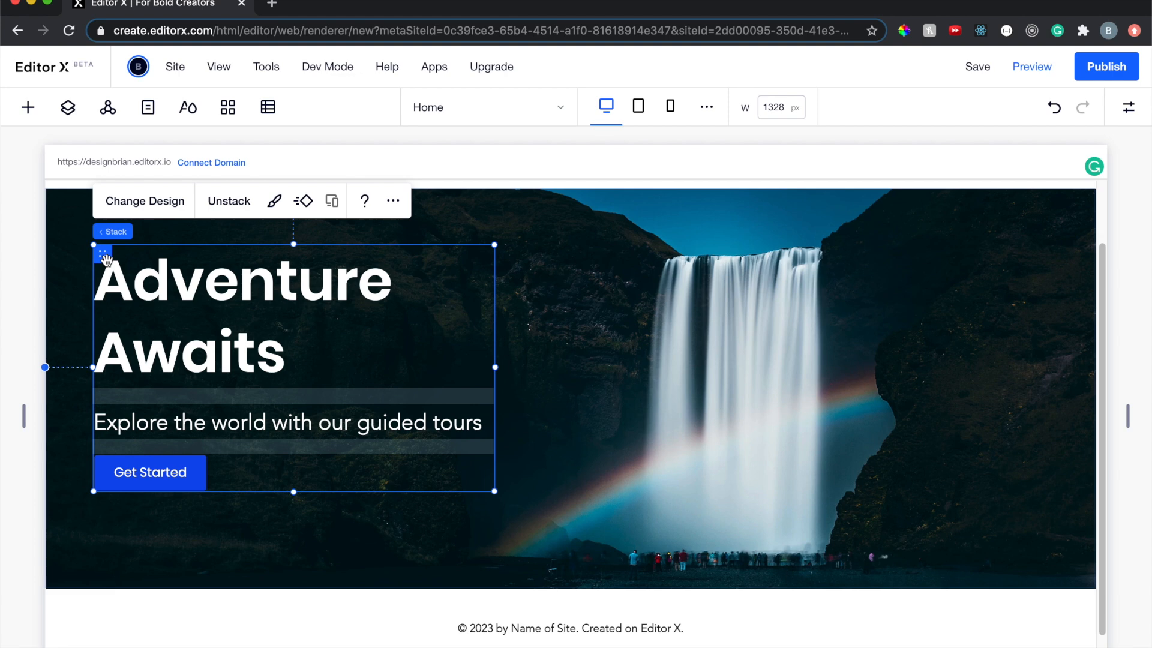
Move the stack over the waterfall and back to the hero image's left margin, slightly lower than before
left_click_drag(105, 258, 640, 263)
scroll(348, 336, "up", 1)
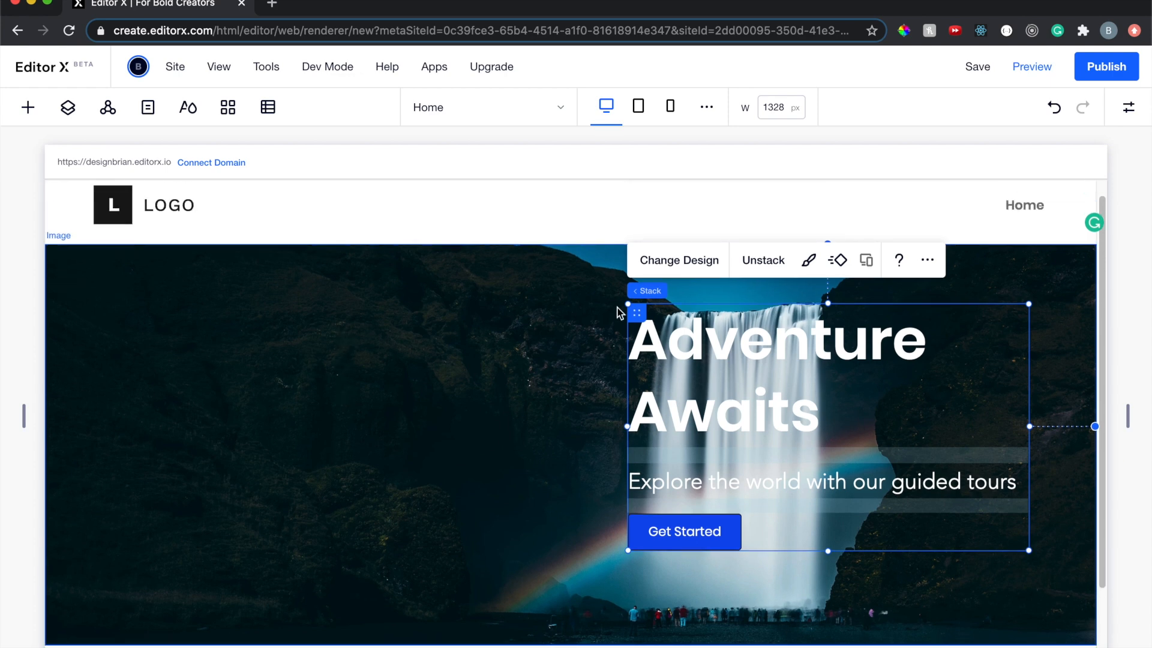
left_click_drag(639, 314, 105, 338)
left_click(612, 344)
scroll(612, 343, "down", 1)
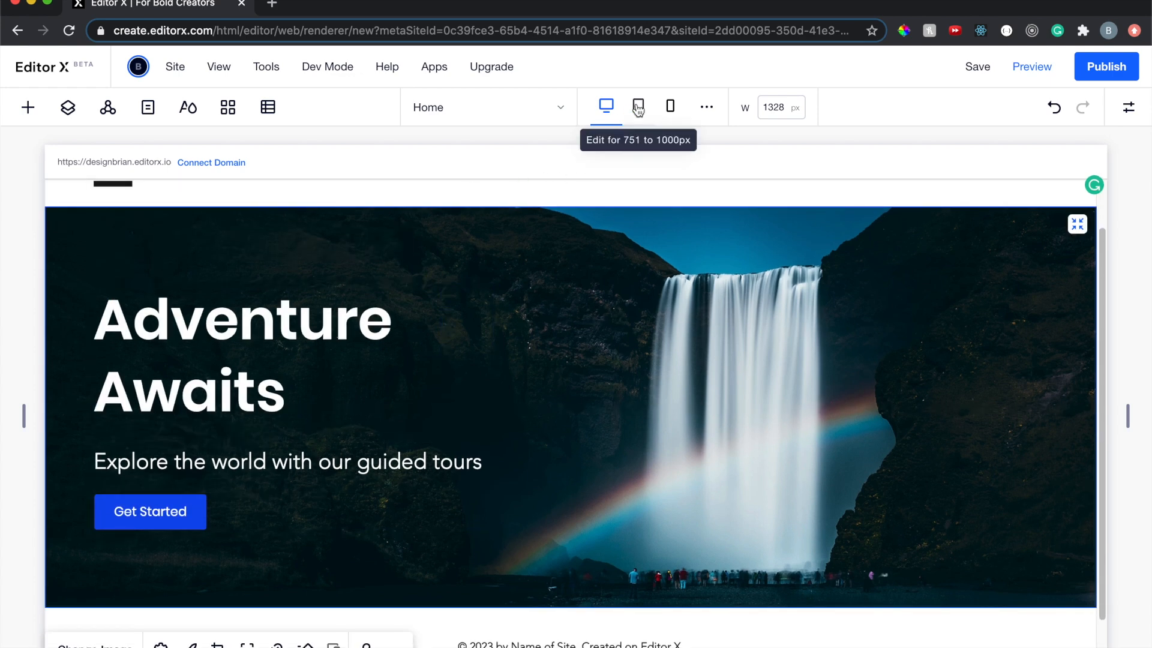
Widen the stack until its right edge lines up with the Home menu item in the header
left_click(477, 394)
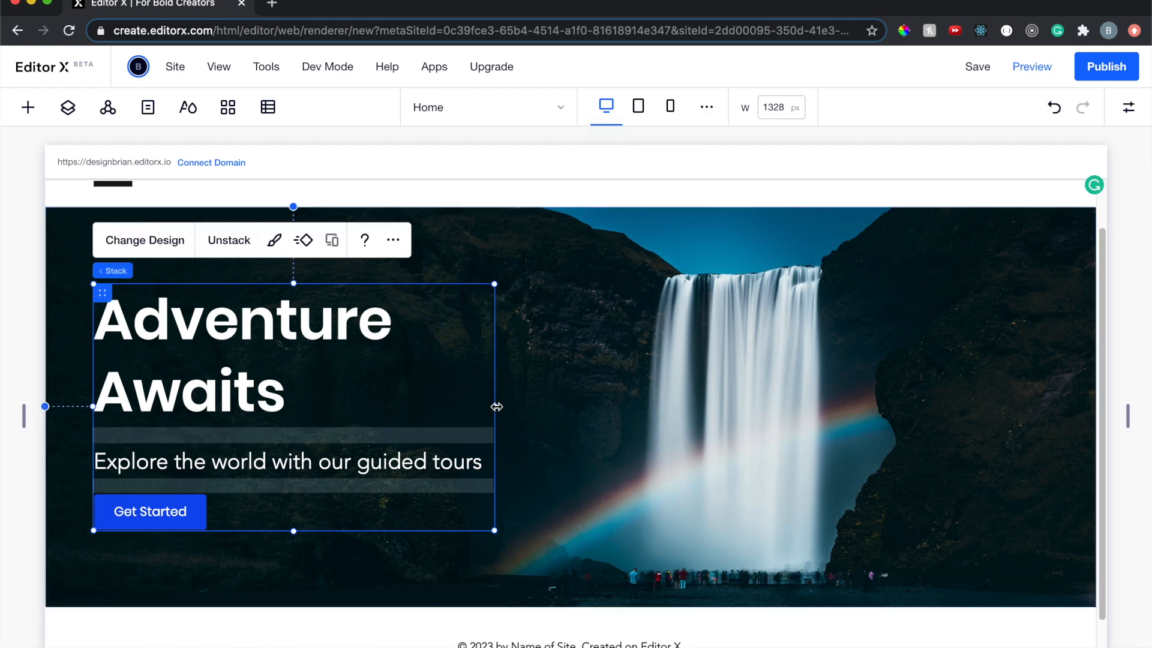
left_click_drag(497, 407, 988, 377)
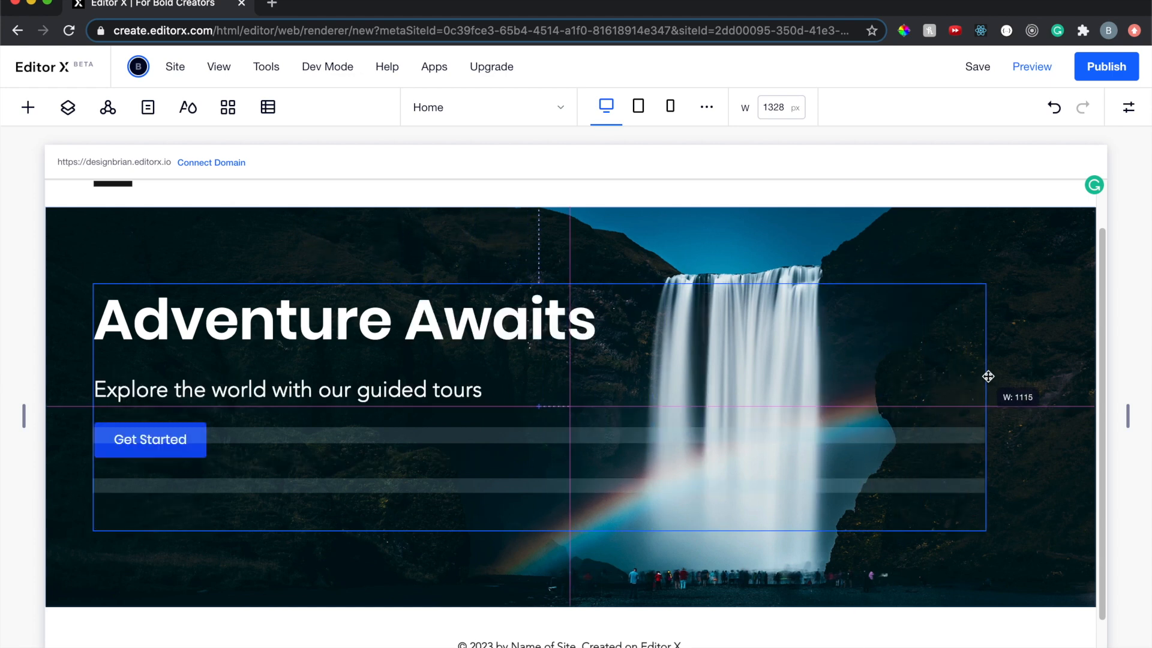
left_click_drag(988, 377, 985, 373)
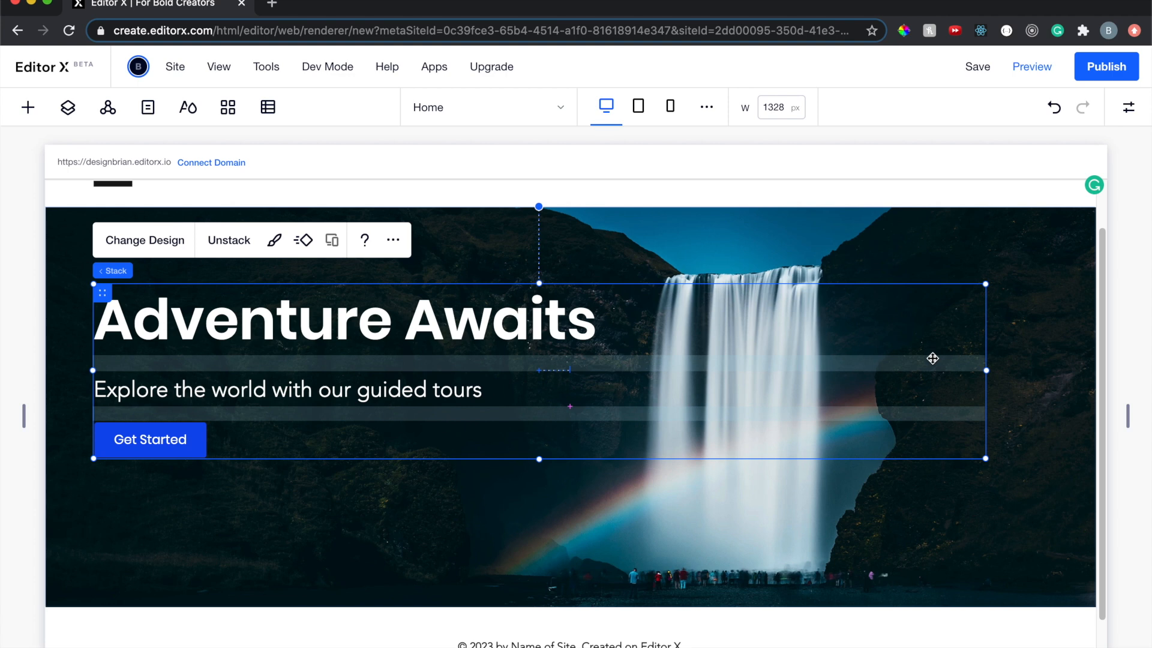
scroll(930, 357, "up", 2)
left_click_drag(986, 423, 1045, 415)
Insert a line break in the title so that "Awaits" sits on its own line below "Adventure"
left_click(413, 380)
double_click(413, 380)
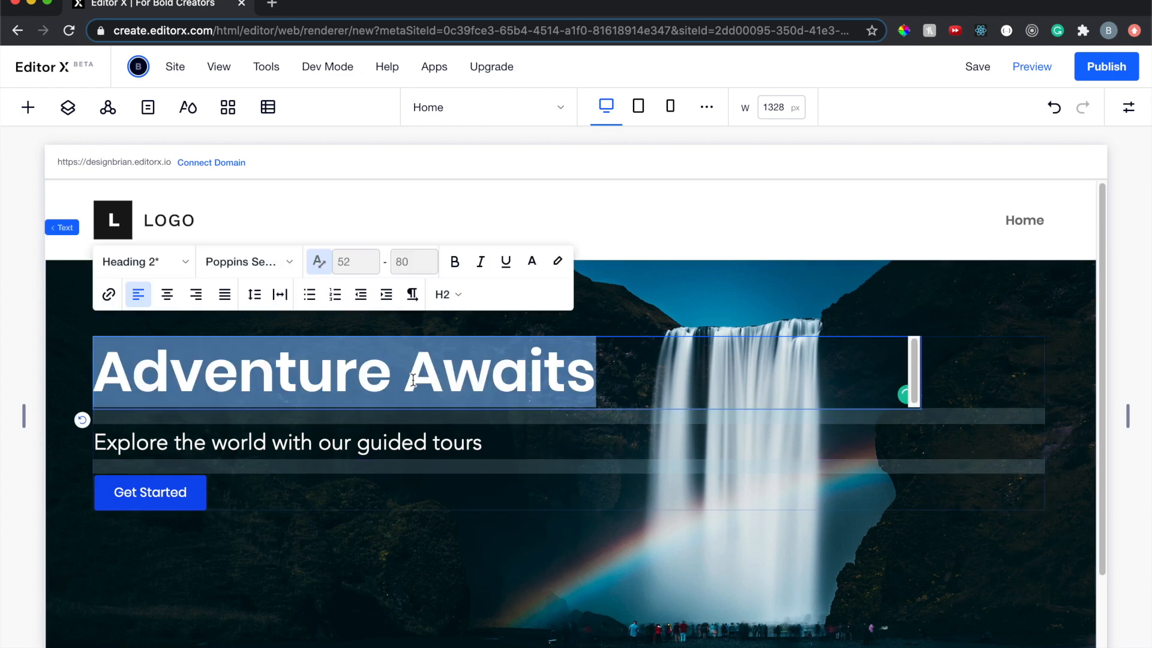
left_click(404, 374)
key("Return")
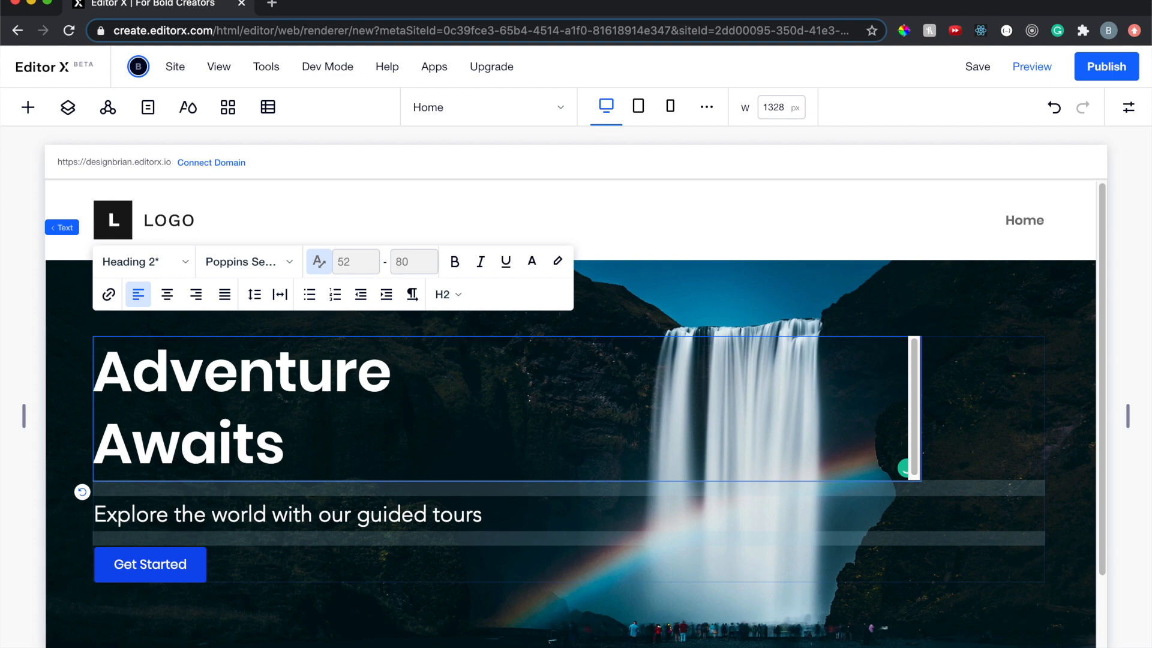
left_click(935, 310)
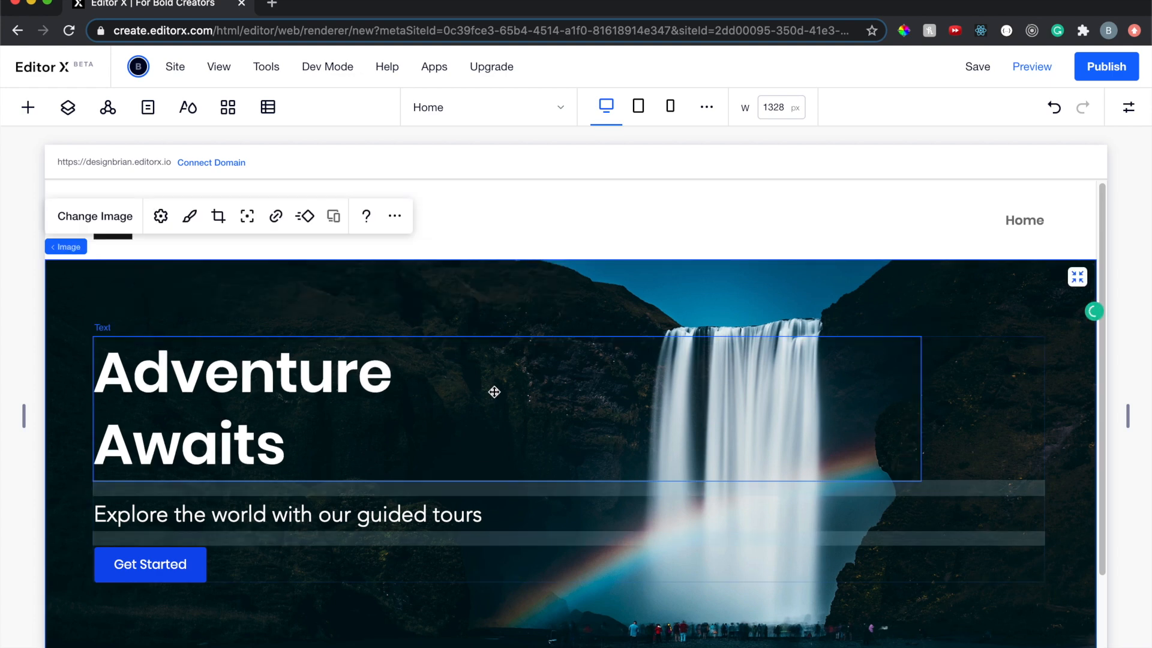
scroll(250, 411, "down", 2)
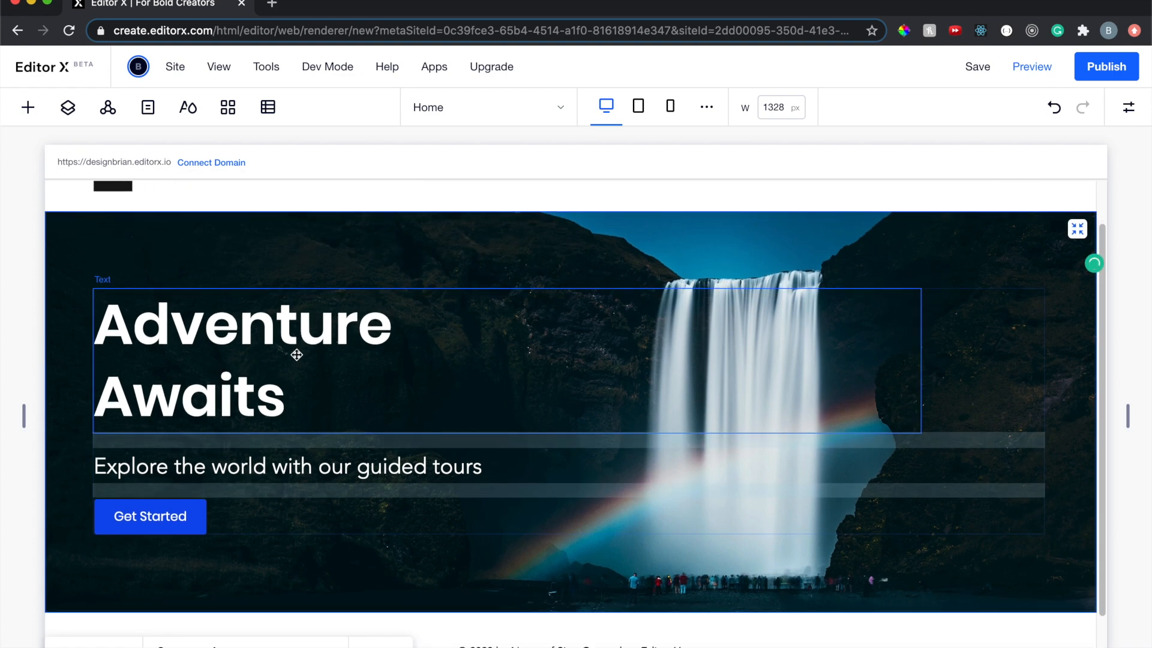
scroll(473, 293, "up", 1)
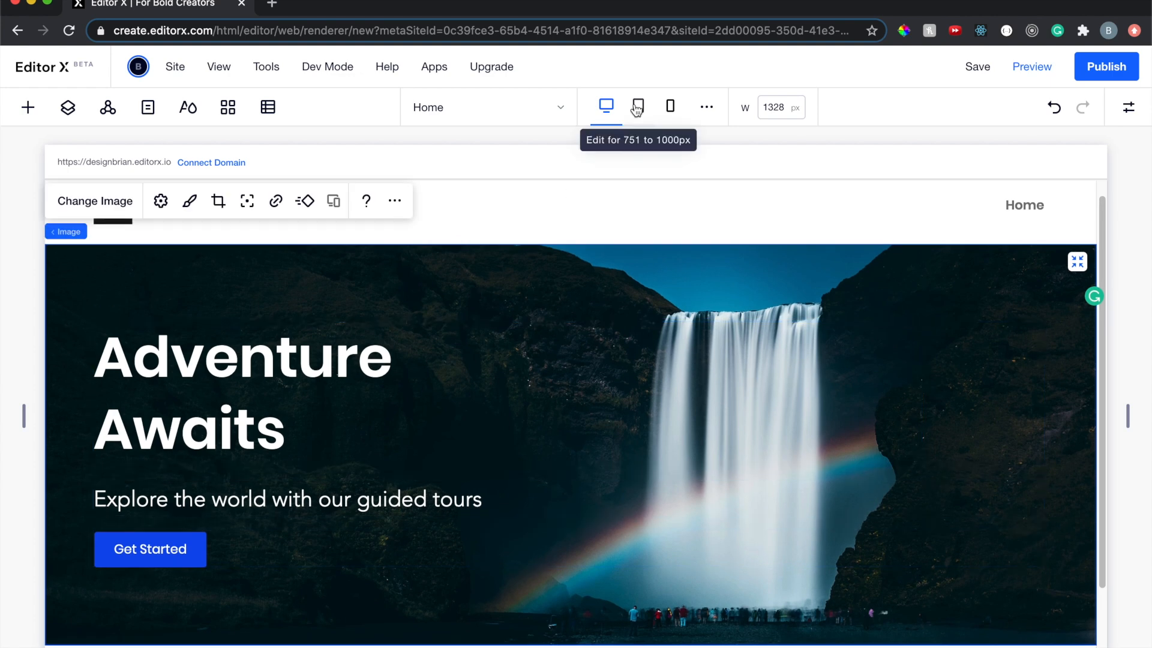
Widen the title's text box to the full width of the stack in both the mobile and desktop breakpoints
left_click(637, 107)
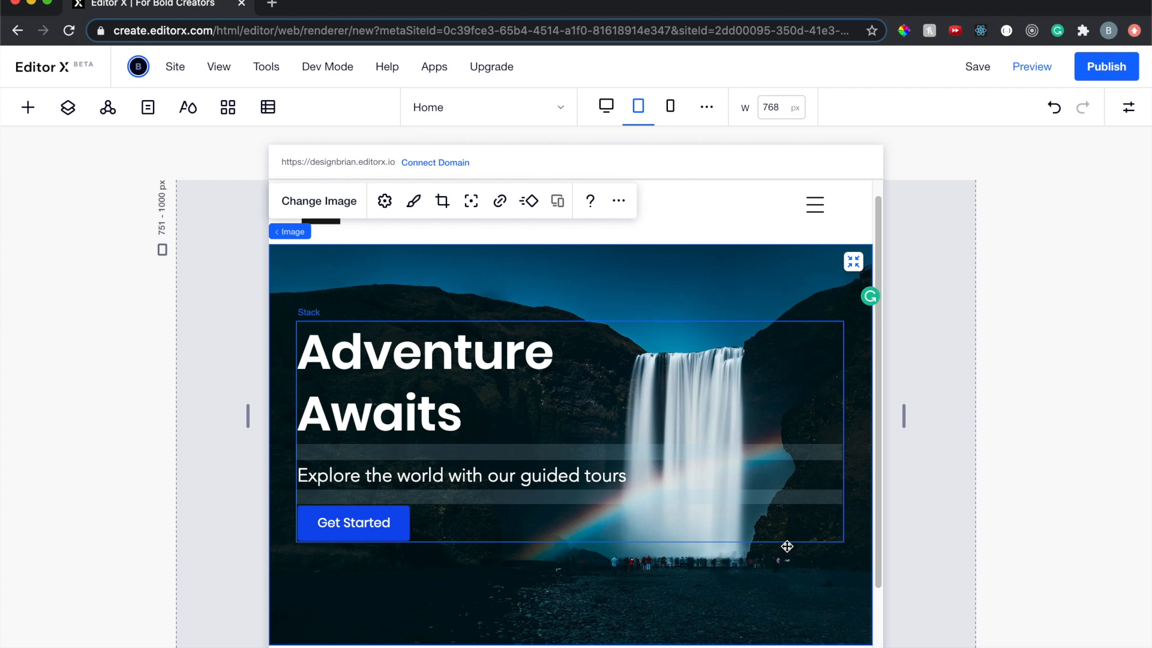
left_click(672, 109)
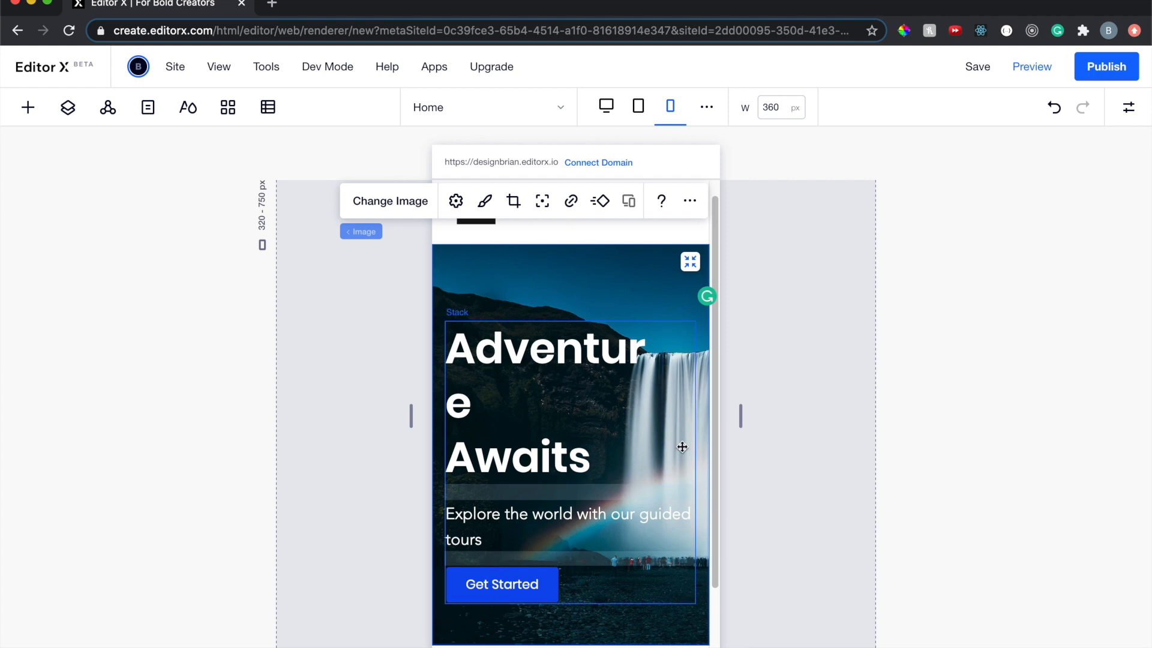
left_click(599, 413)
left_click_drag(665, 403, 692, 399)
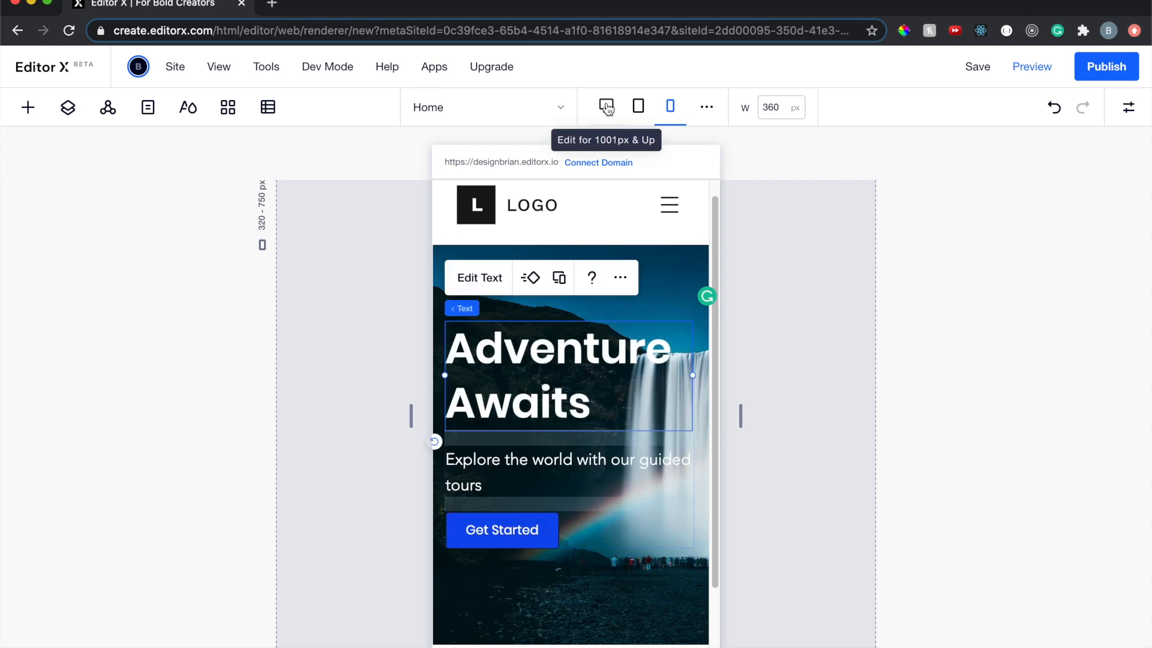
left_click(606, 106)
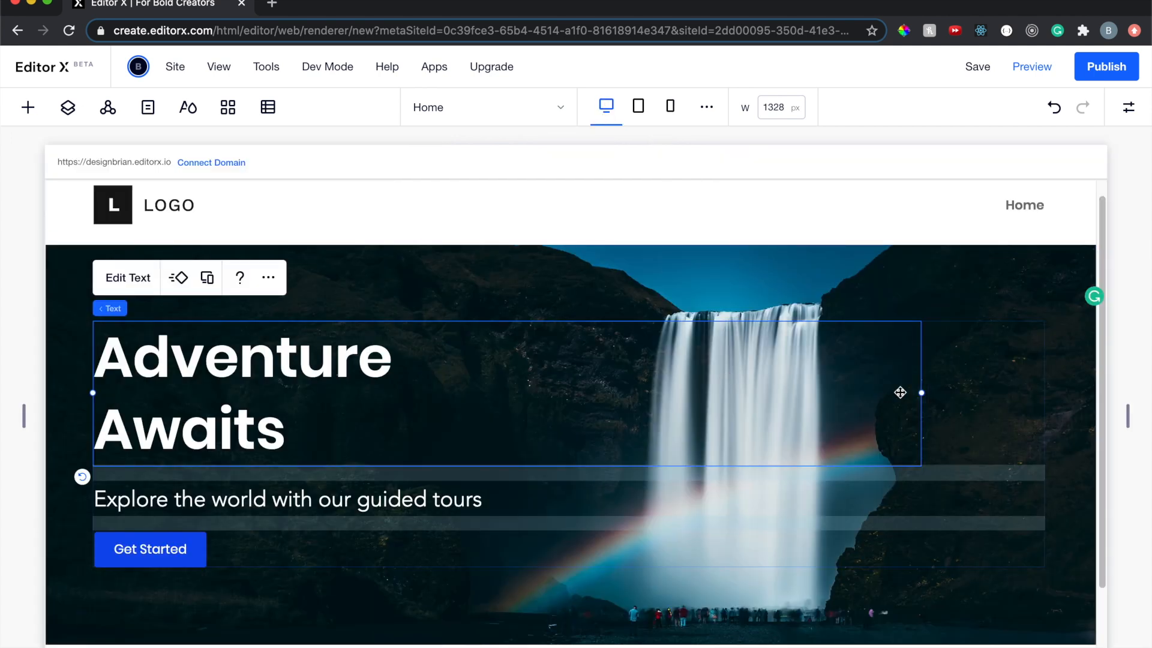
left_click_drag(921, 392, 1042, 385)
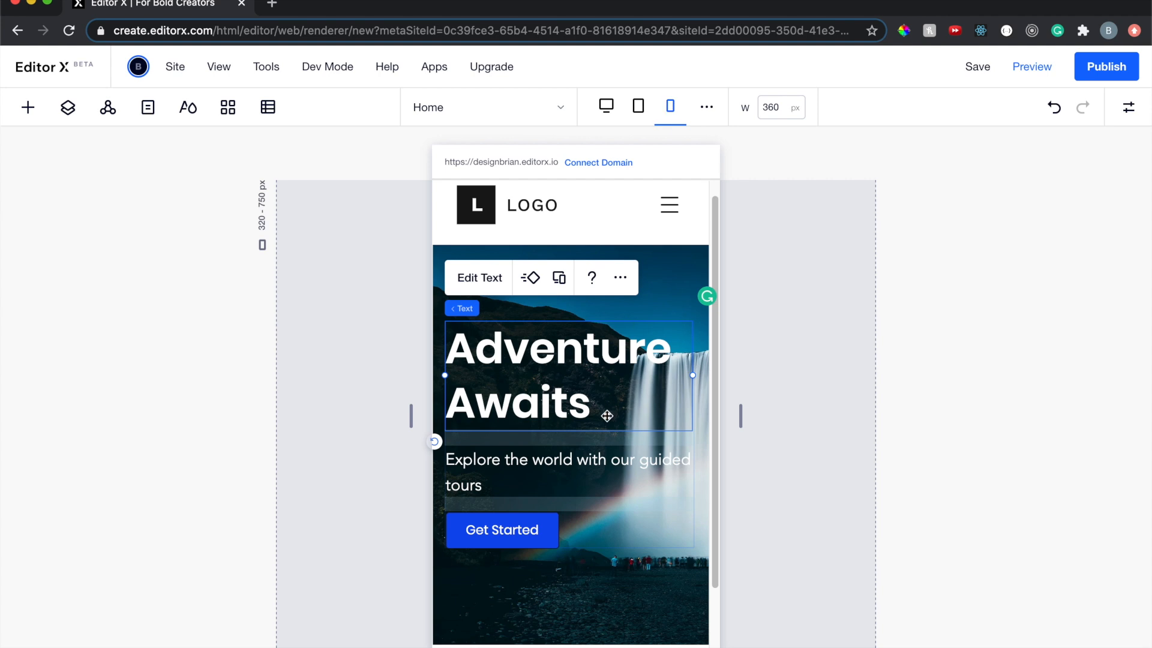
In the tablet breakpoint (751 to 1000 px), set the title's text color to pink, #E43292
left_click(638, 107)
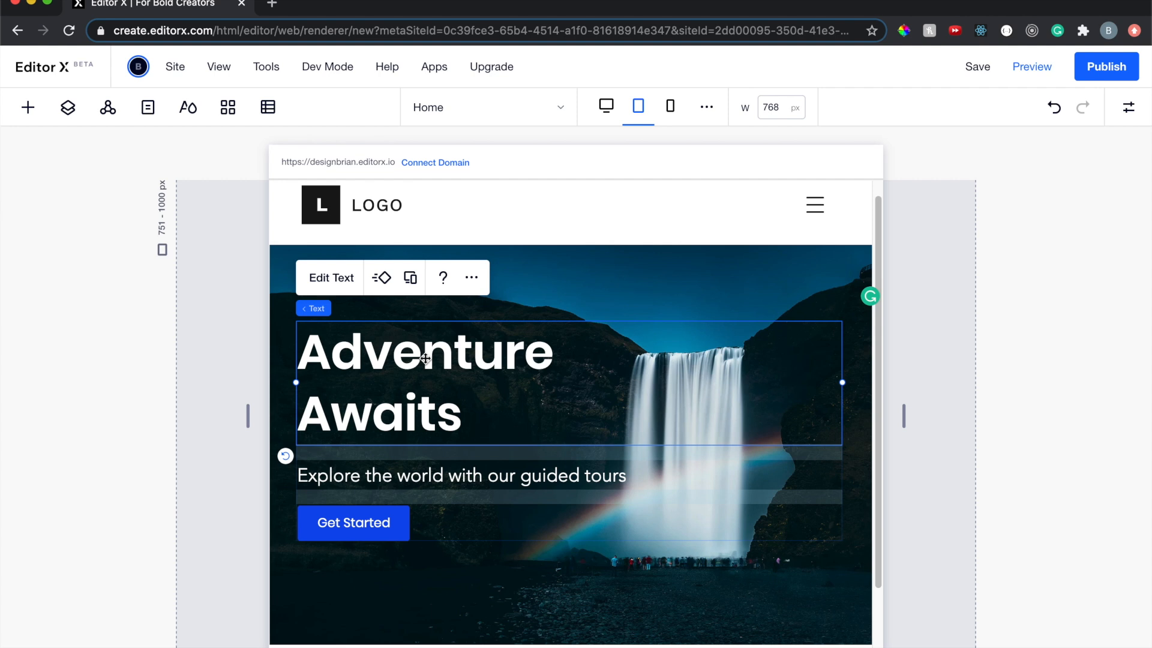
left_click(335, 280)
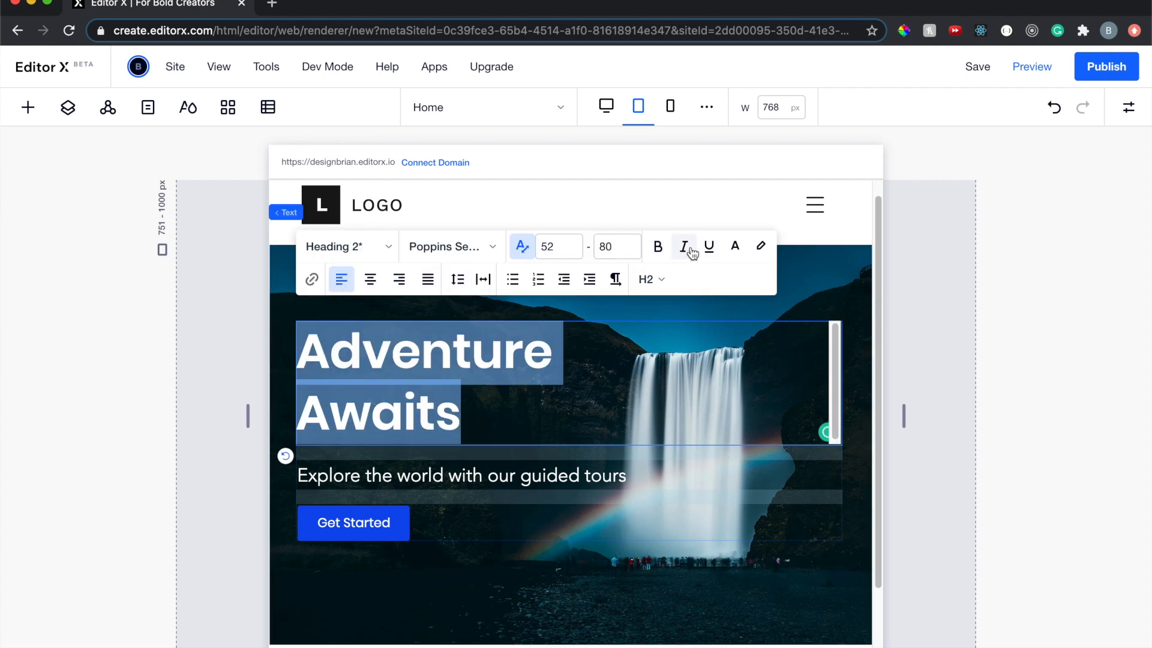
left_click(734, 246)
left_click(750, 511)
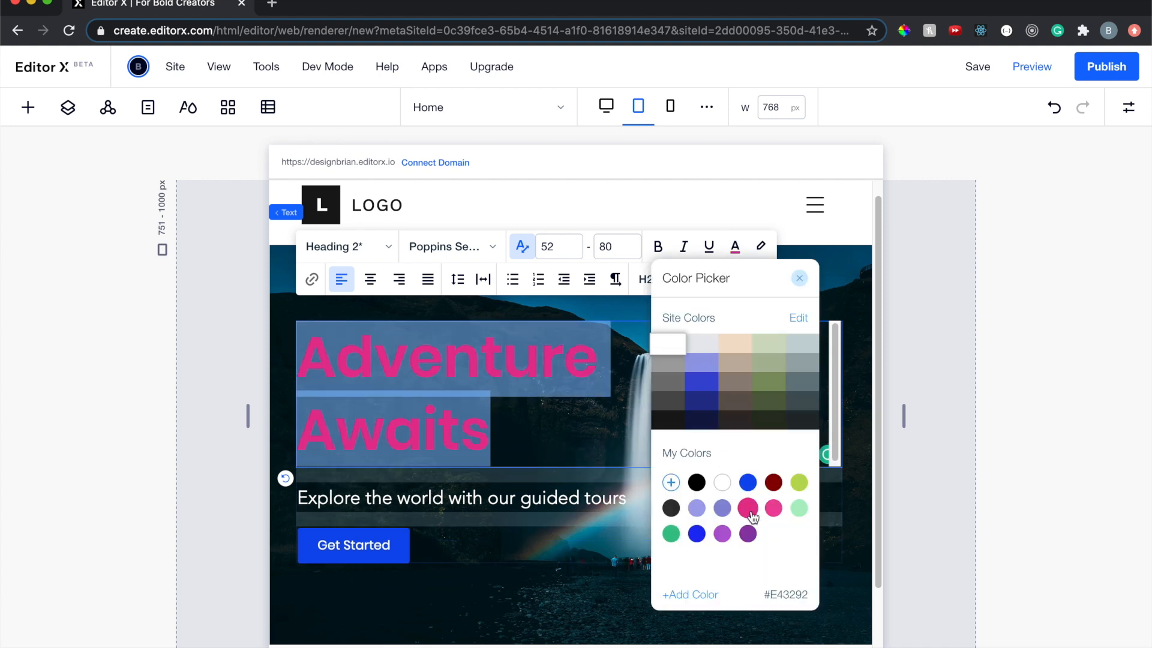
left_click(799, 278)
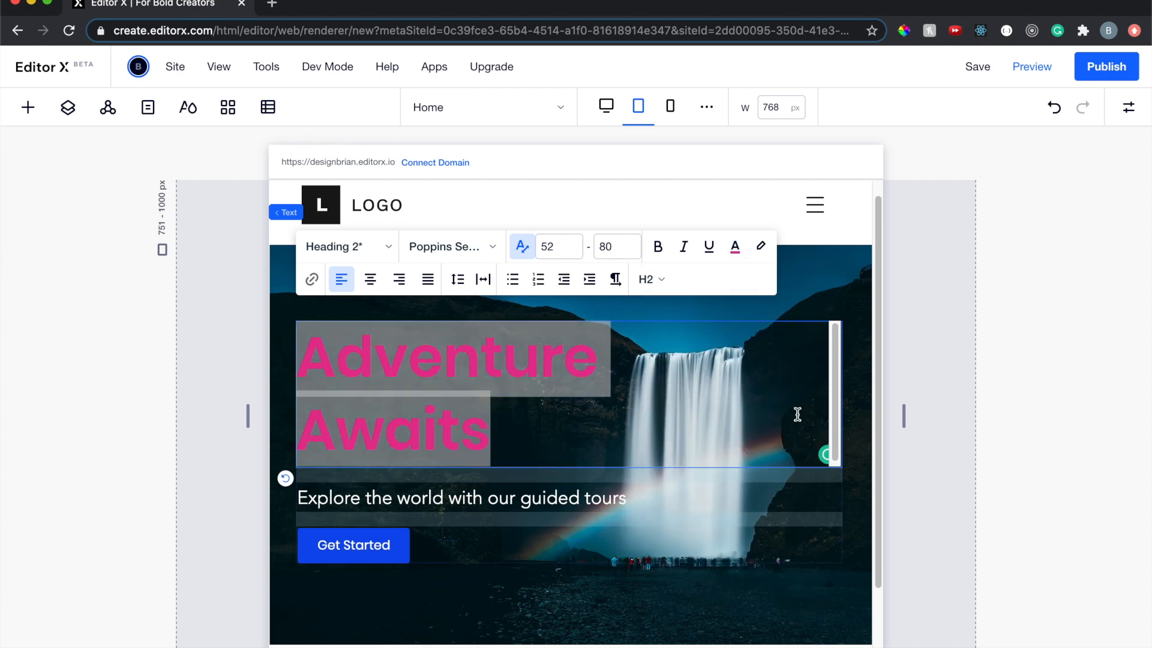
left_click(817, 290)
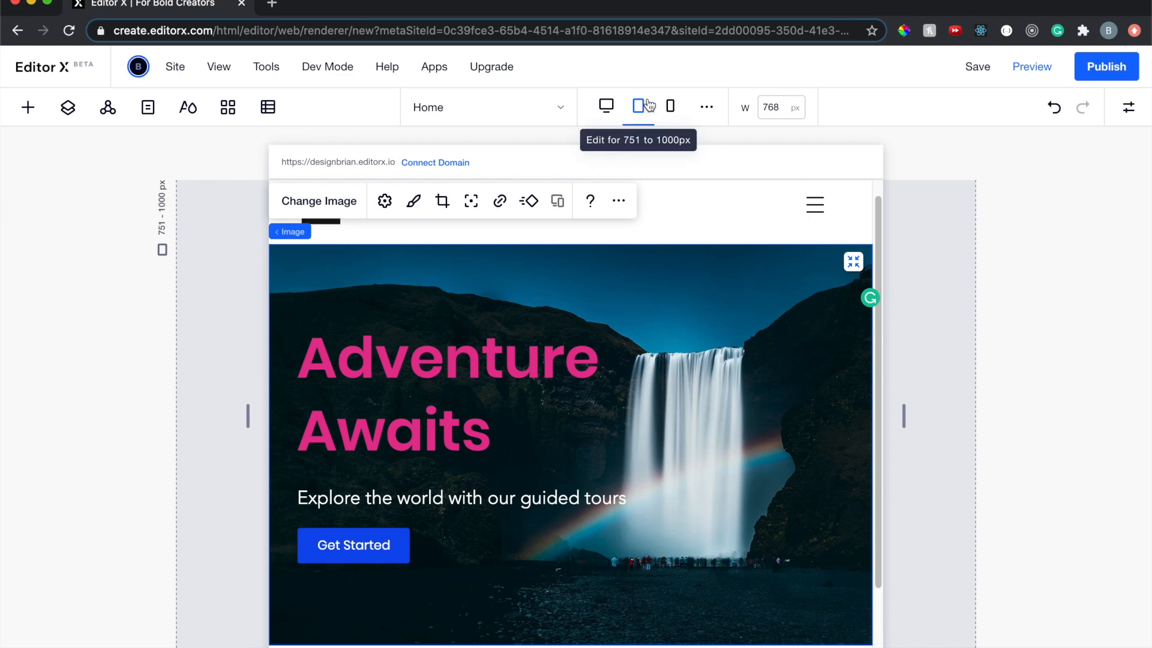
Compare the title's color across the mobile, desktop and tablet breakpoints
left_click(670, 106)
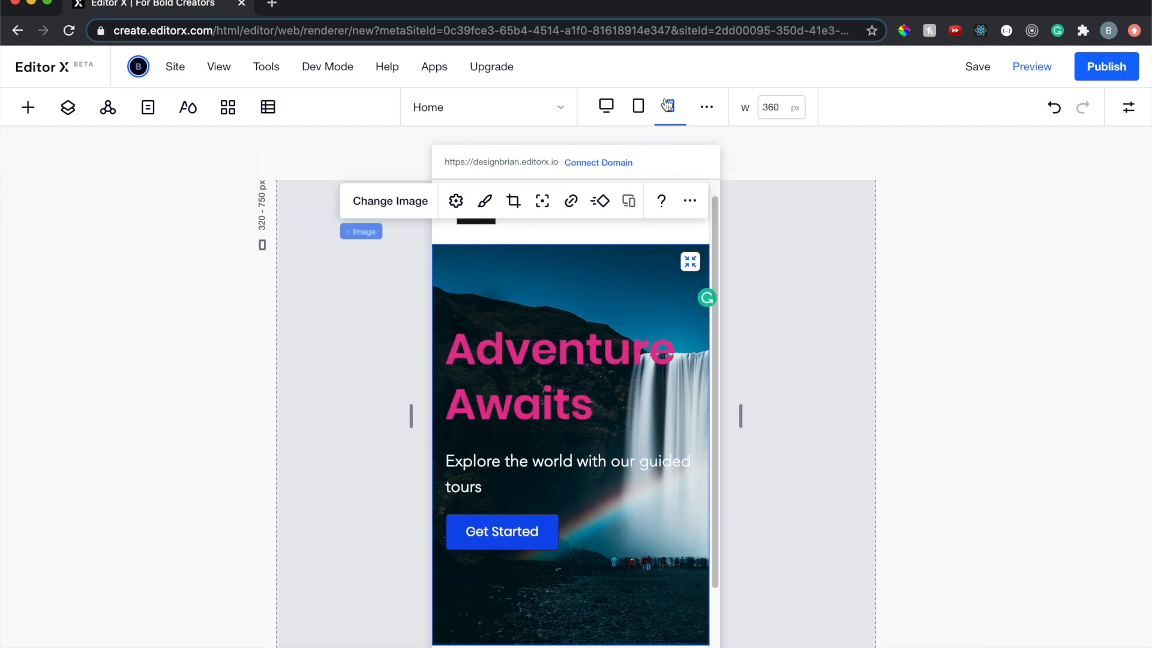
left_click(606, 107)
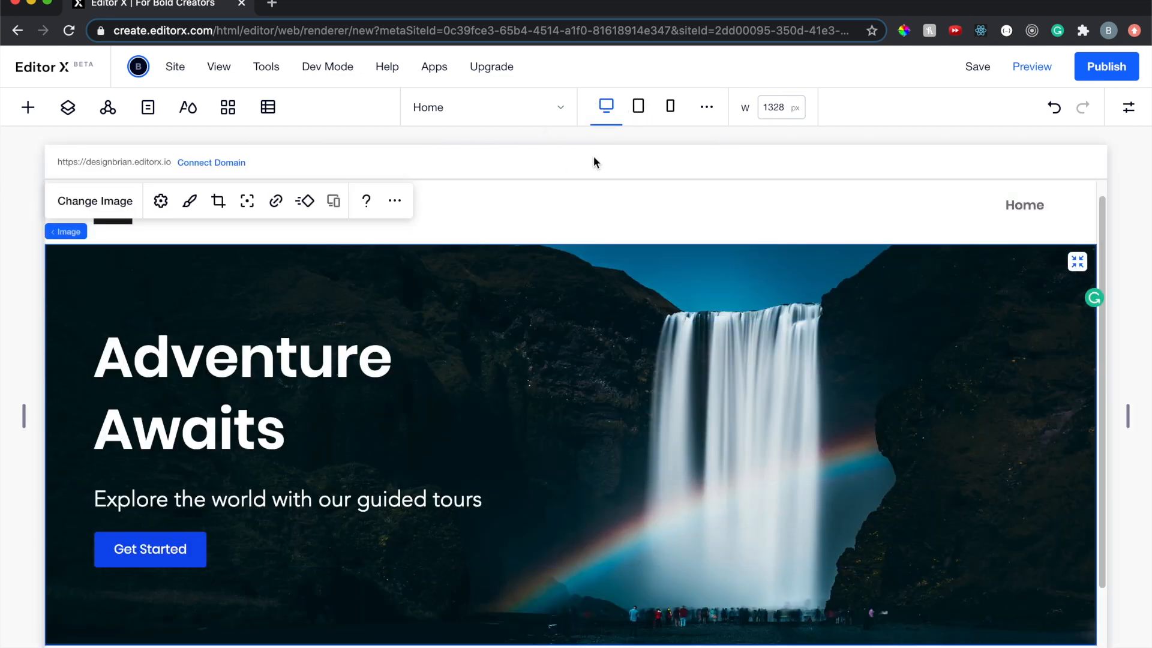
left_click(638, 107)
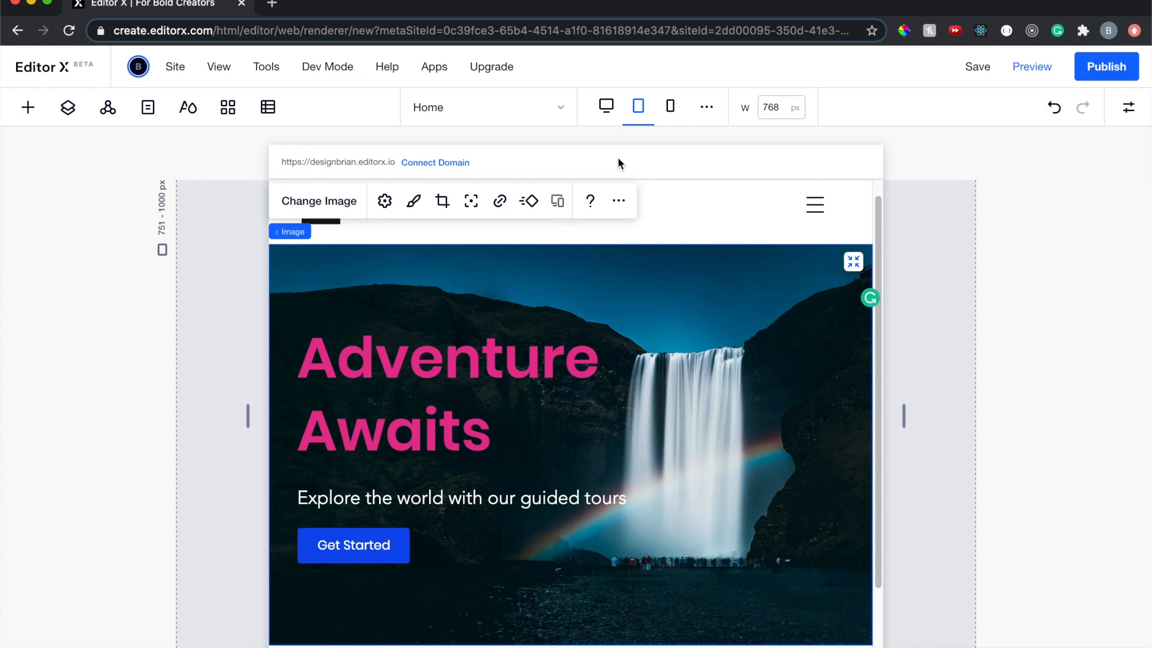
left_click(608, 115)
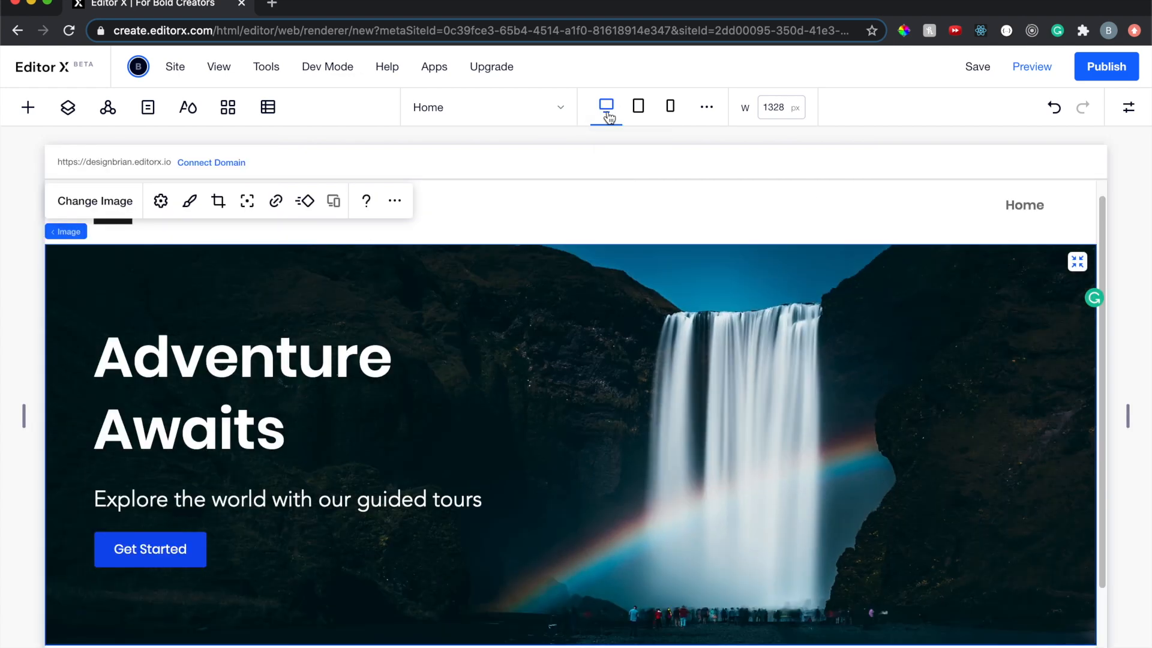
left_click(640, 112)
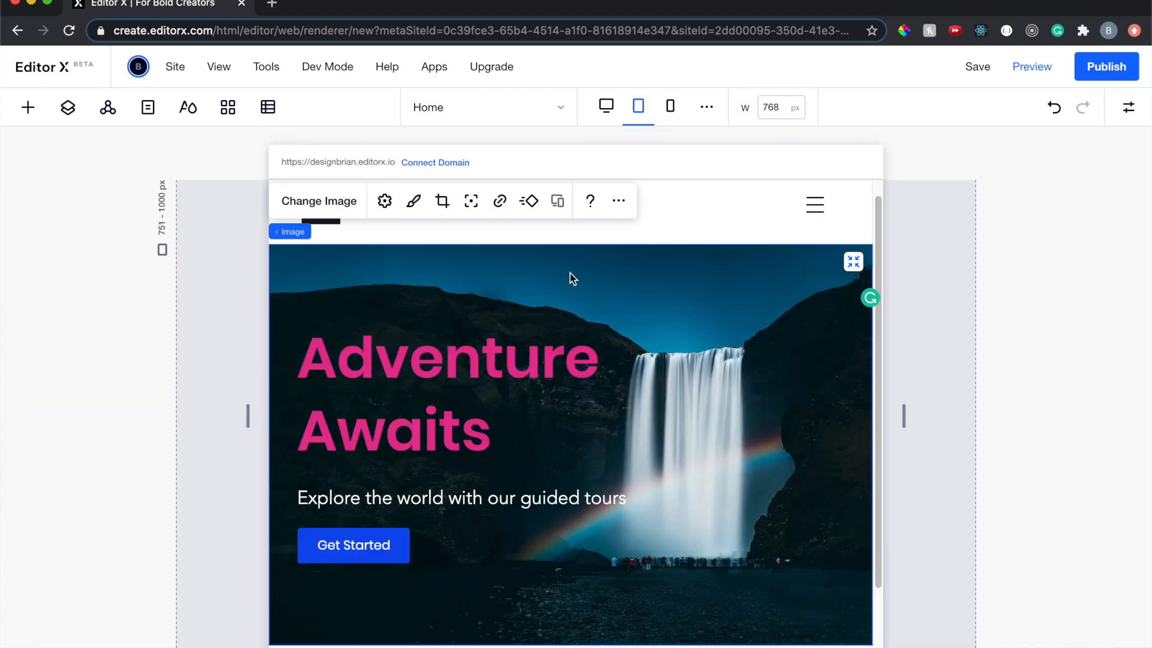
Undo the tablet title's color change and return to the desktop breakpoint
left_click(1054, 111)
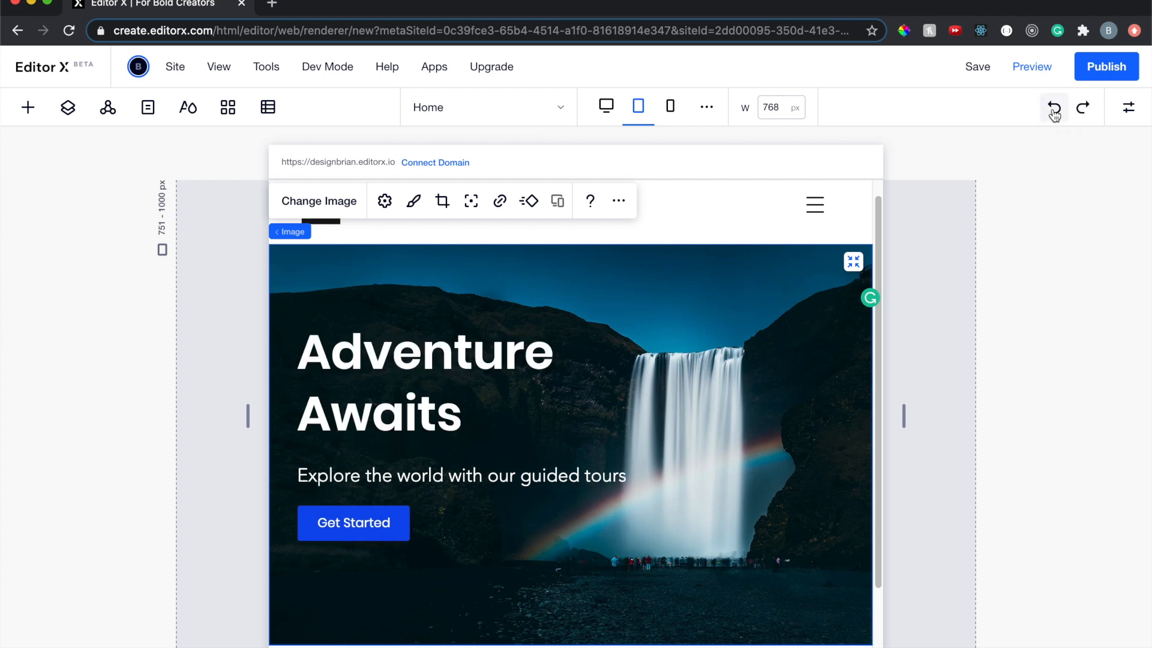
left_click(605, 108)
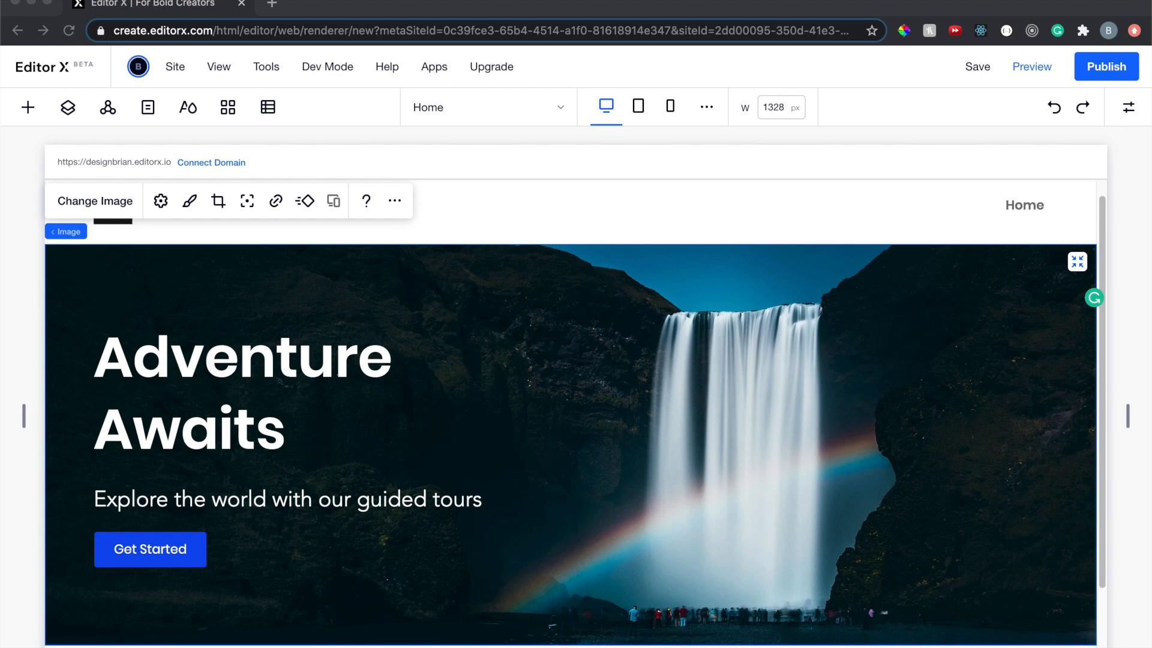
Set the header's background fill to the near-black site color at 100% opacity
scroll(512, 309, "up", 1)
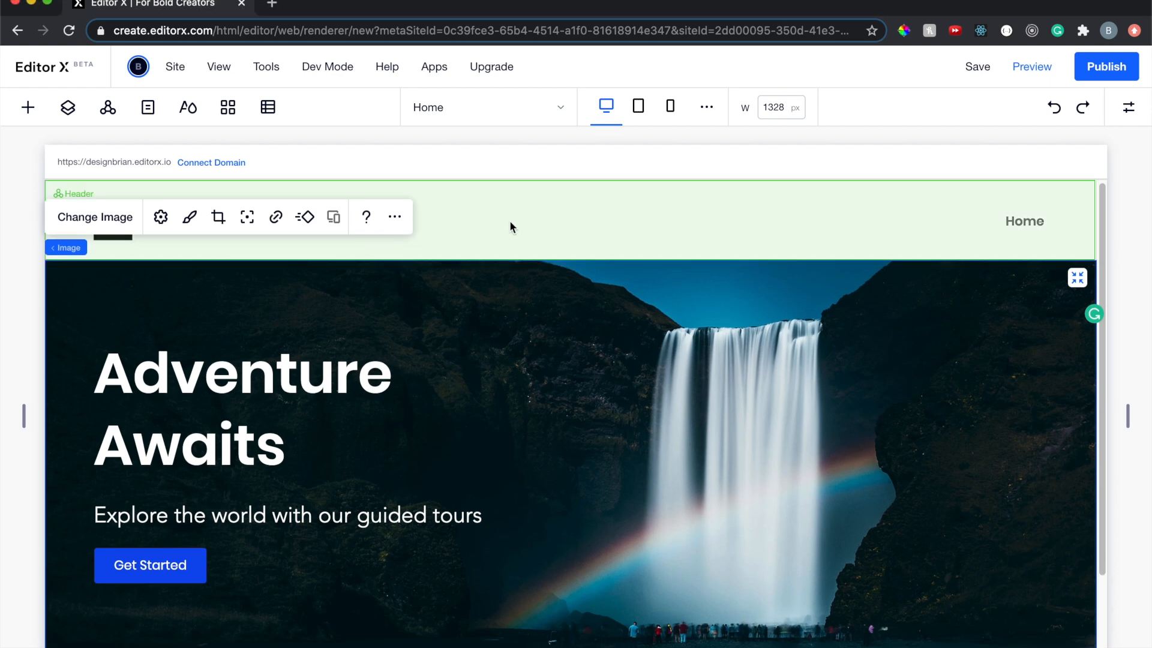
left_click(510, 221)
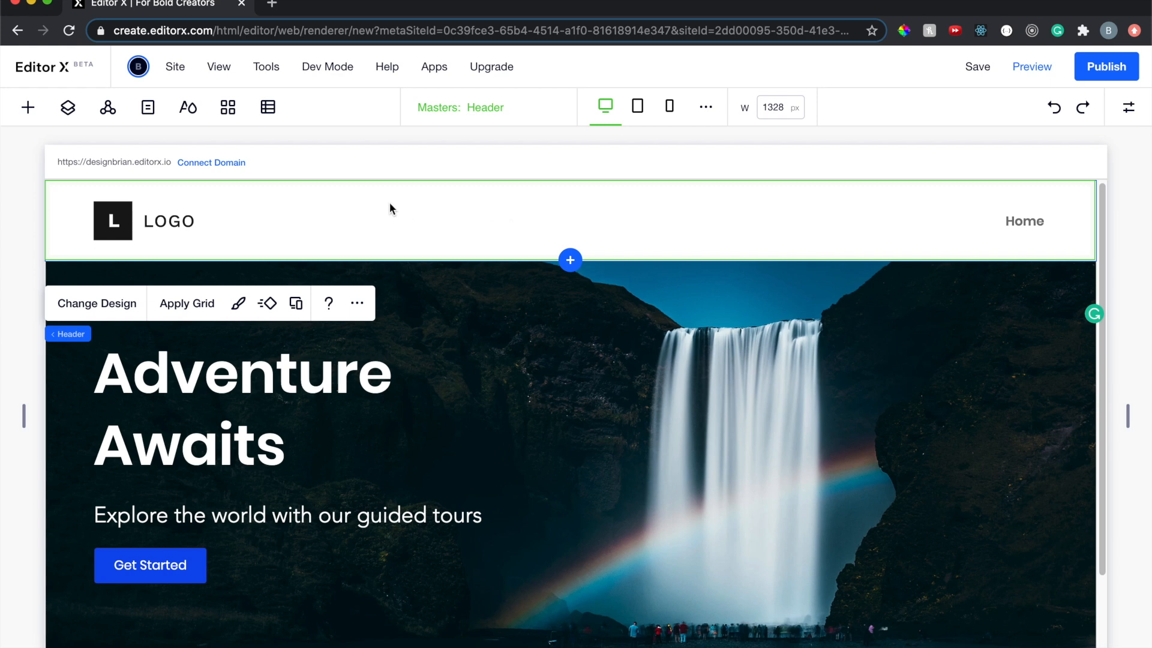
left_click(68, 108)
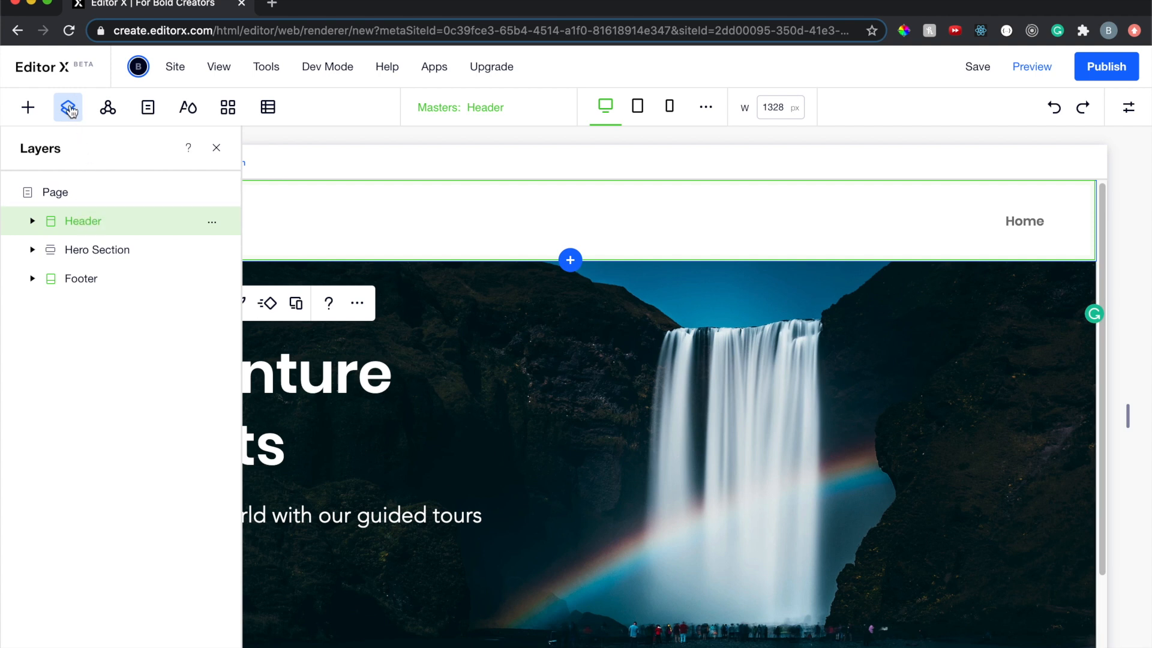
left_click(217, 148)
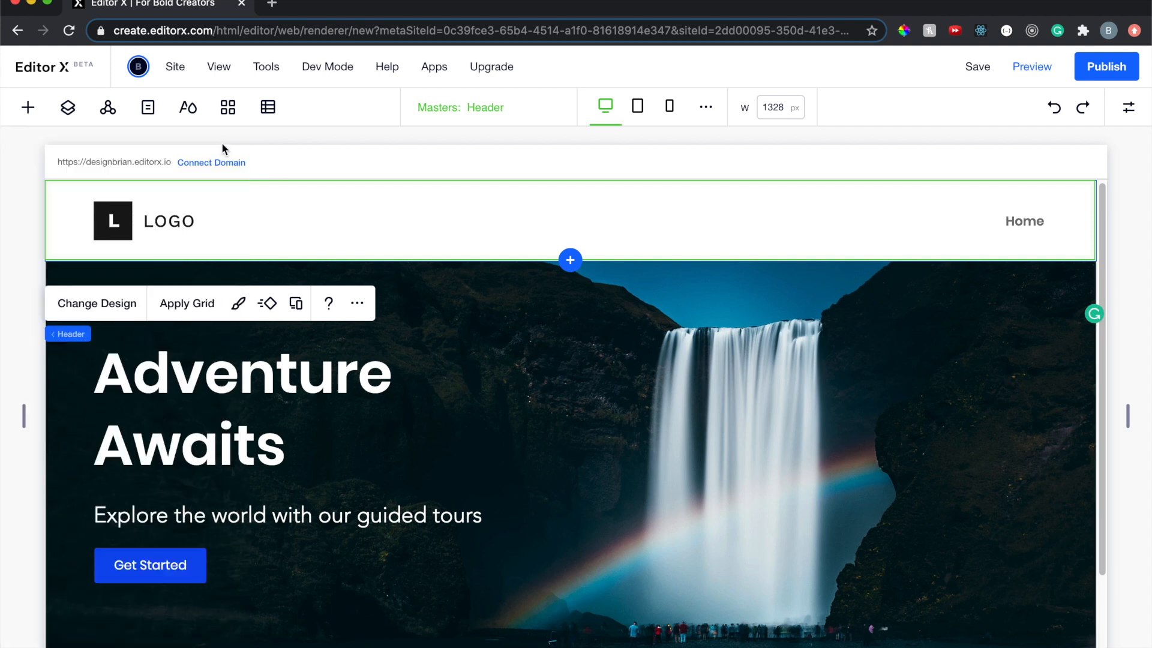
left_click(127, 306)
left_click(133, 341)
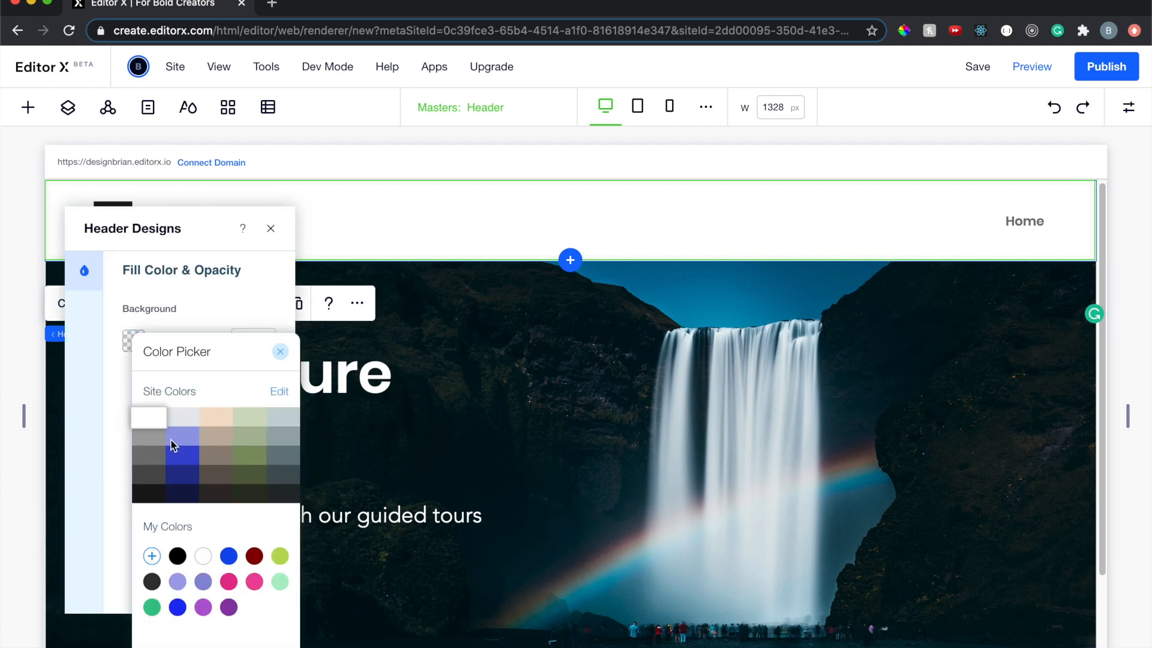
left_click(155, 502)
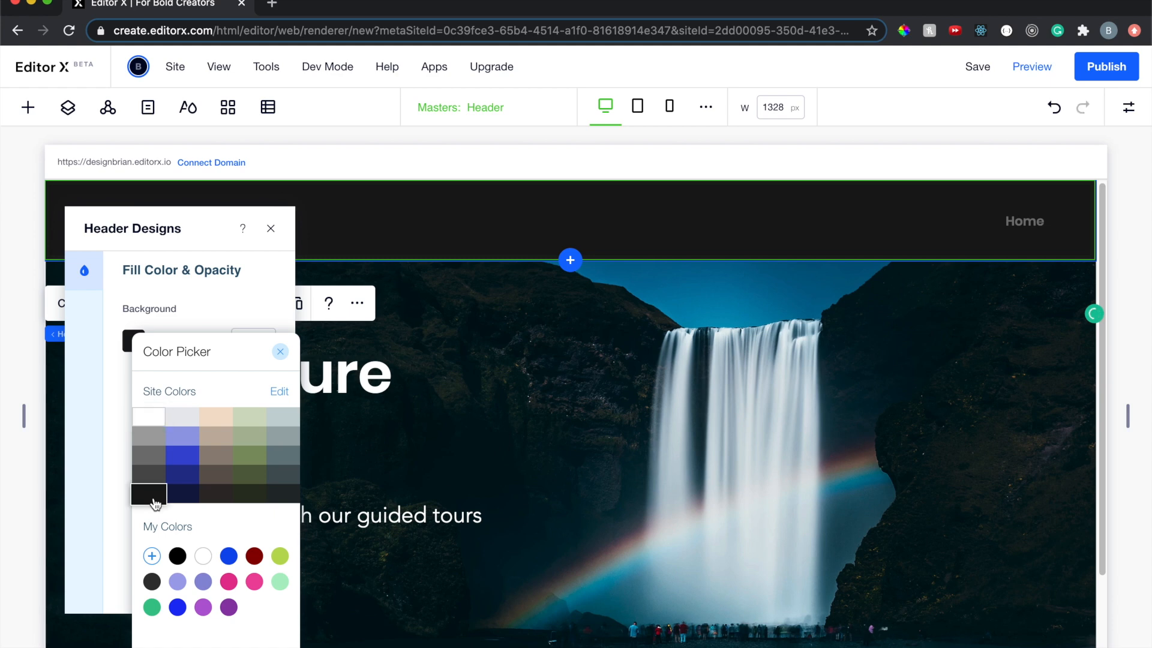
left_click(281, 354)
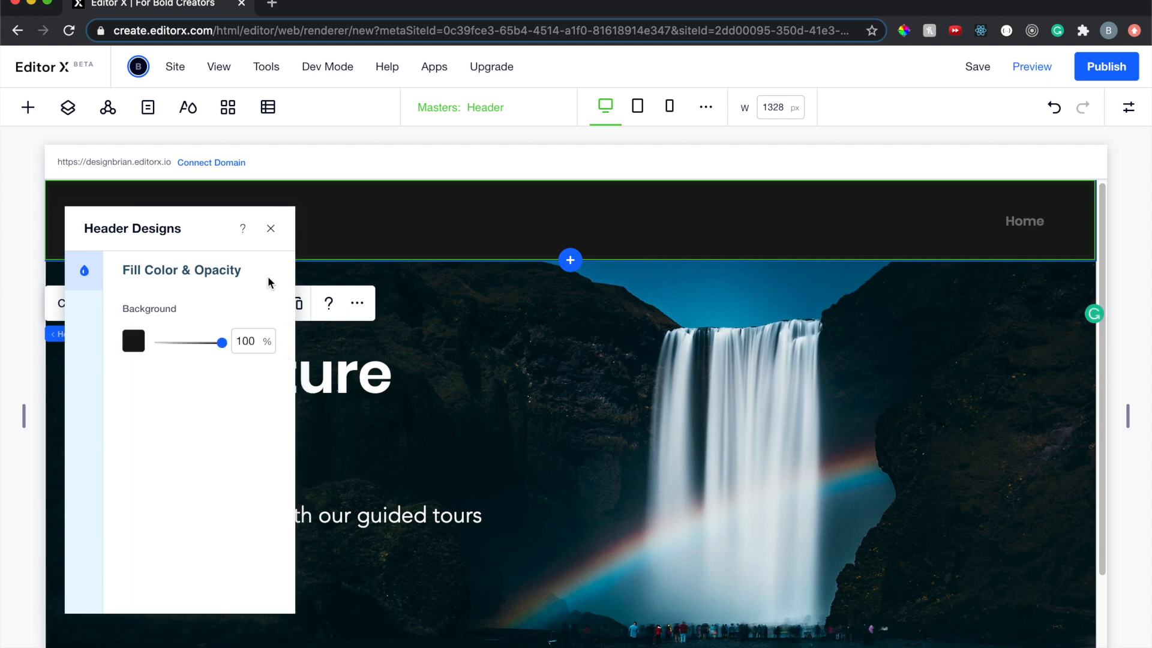
left_click(271, 229)
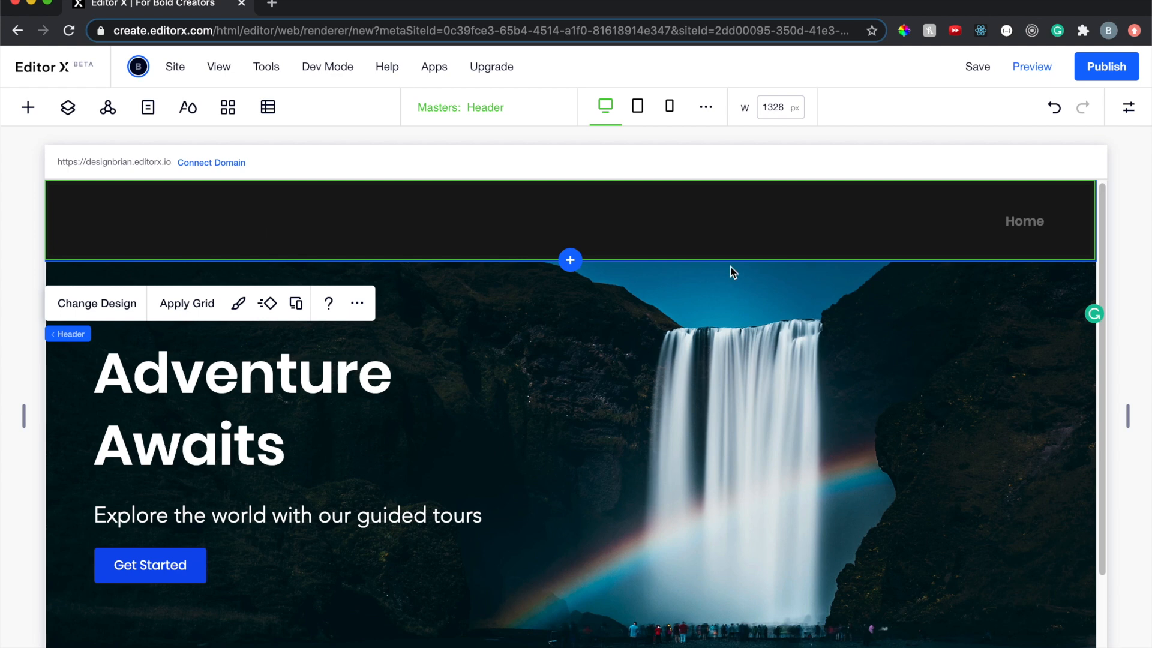
Set the header menu's text color to white for its regular state
left_click(1000, 223)
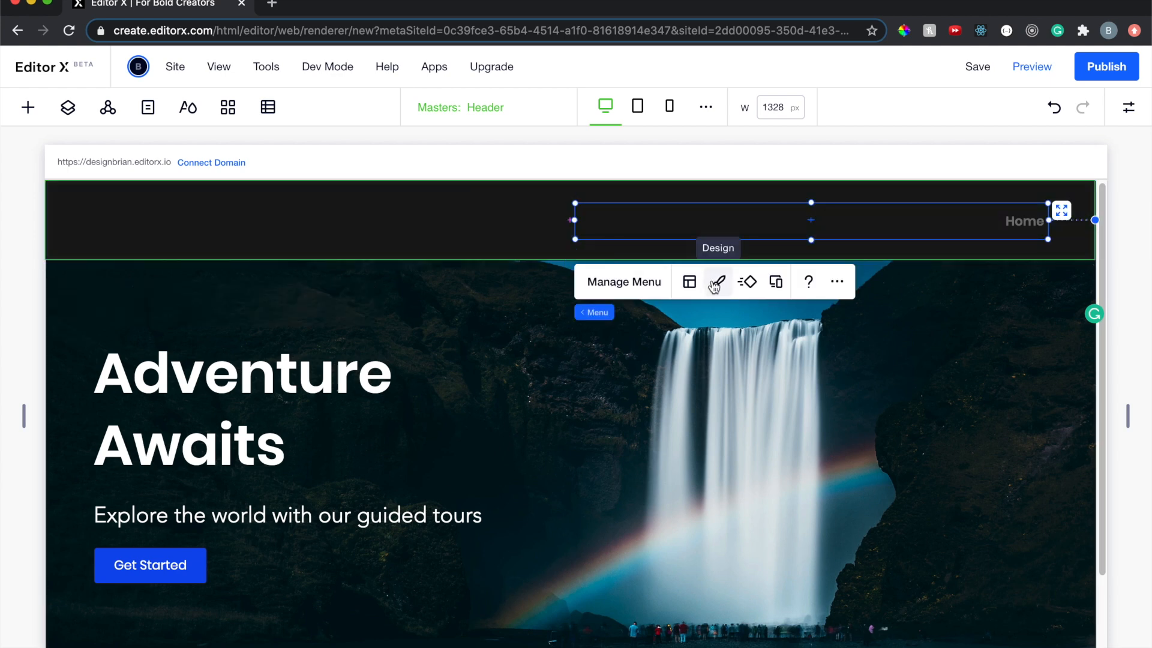
left_click(715, 283)
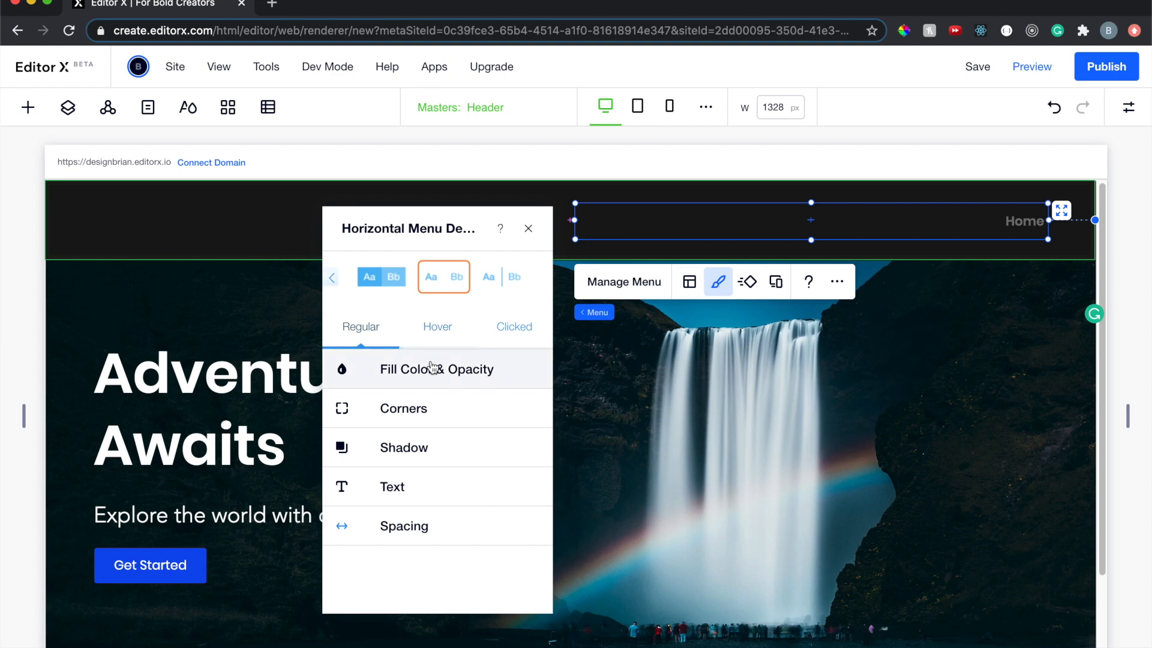
left_click(391, 486)
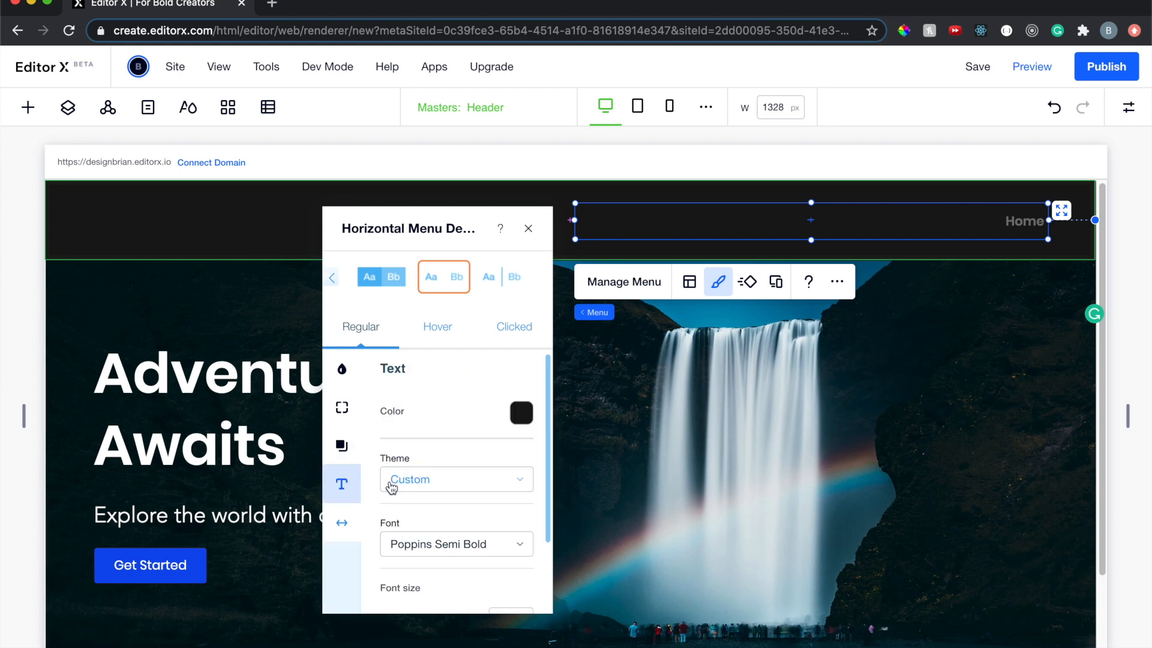
left_click(517, 413)
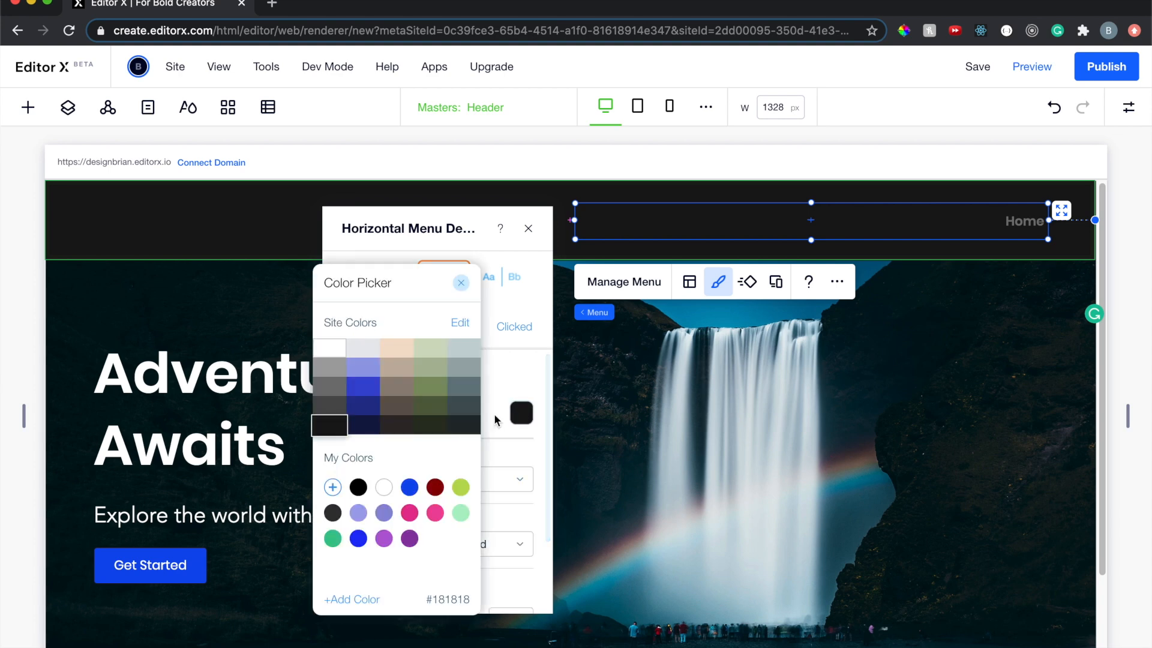
left_click(338, 351)
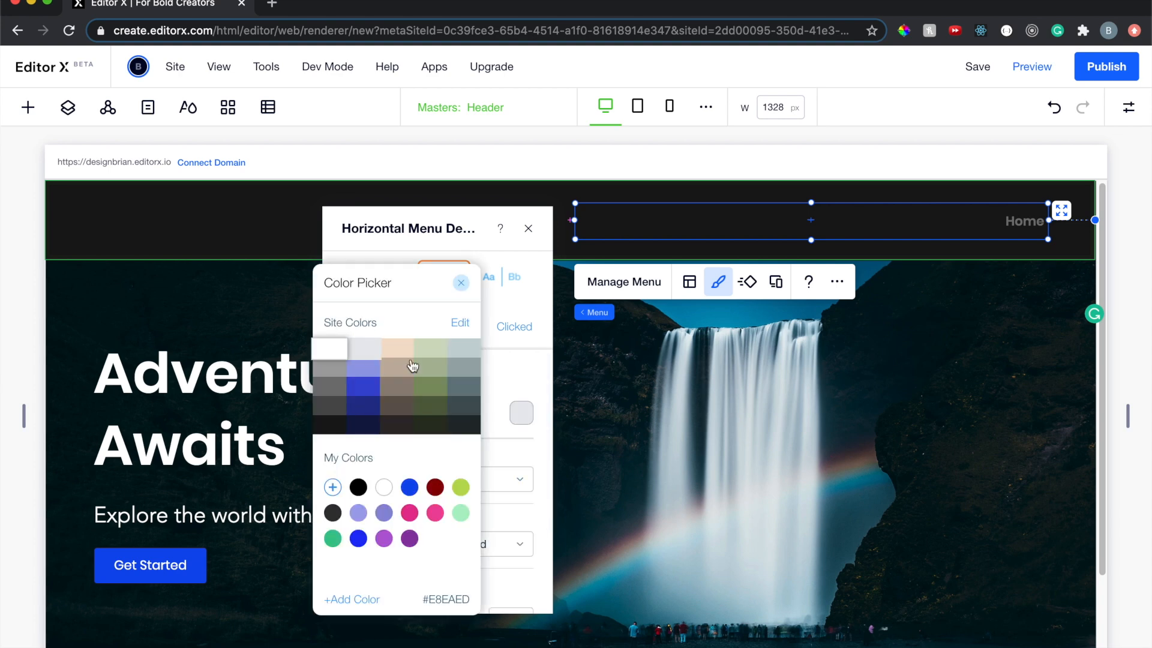
left_click(460, 282)
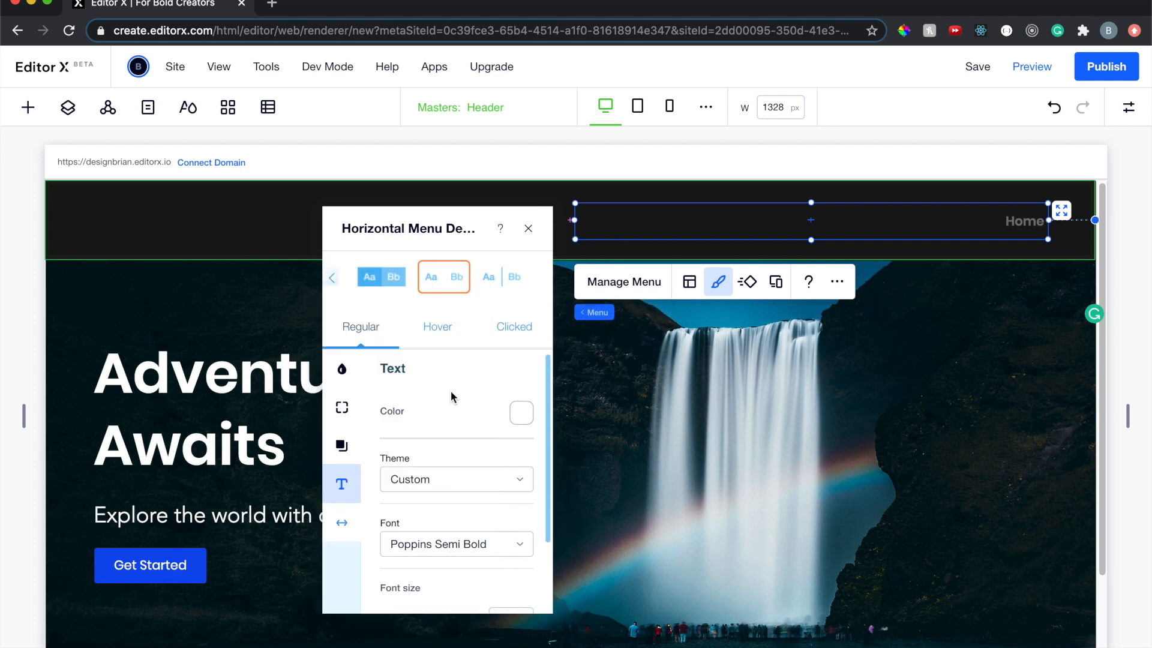
Set the header menu's text color for the clicked state to white, #FFFFFF, and finish the menu design
left_click(517, 329)
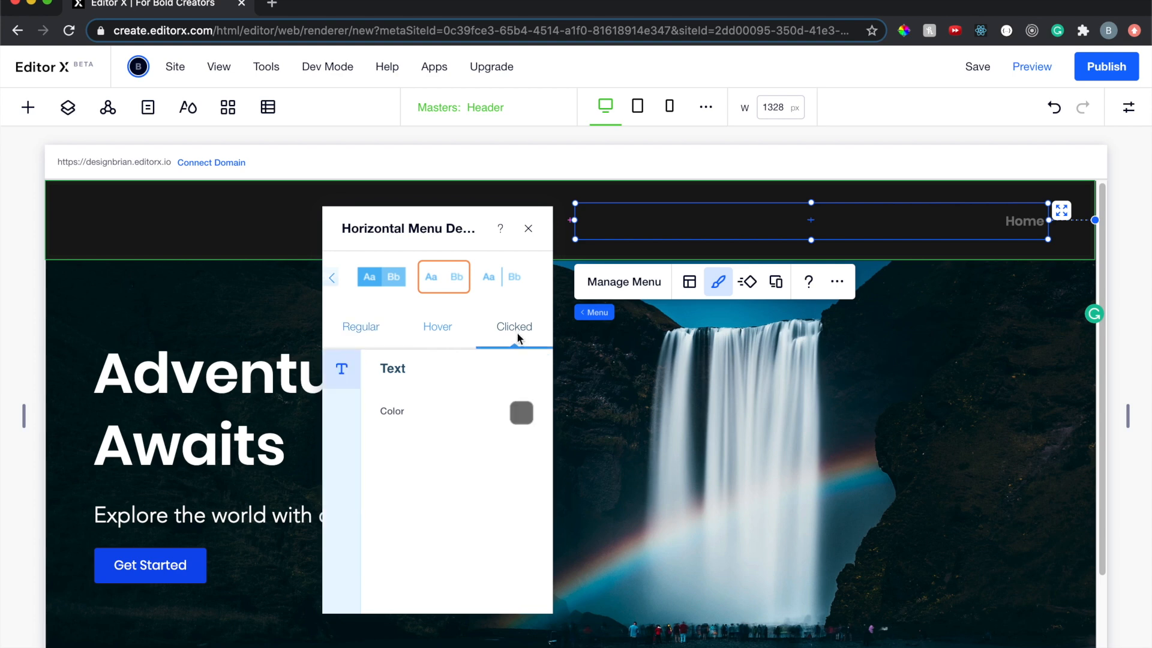
left_click(523, 413)
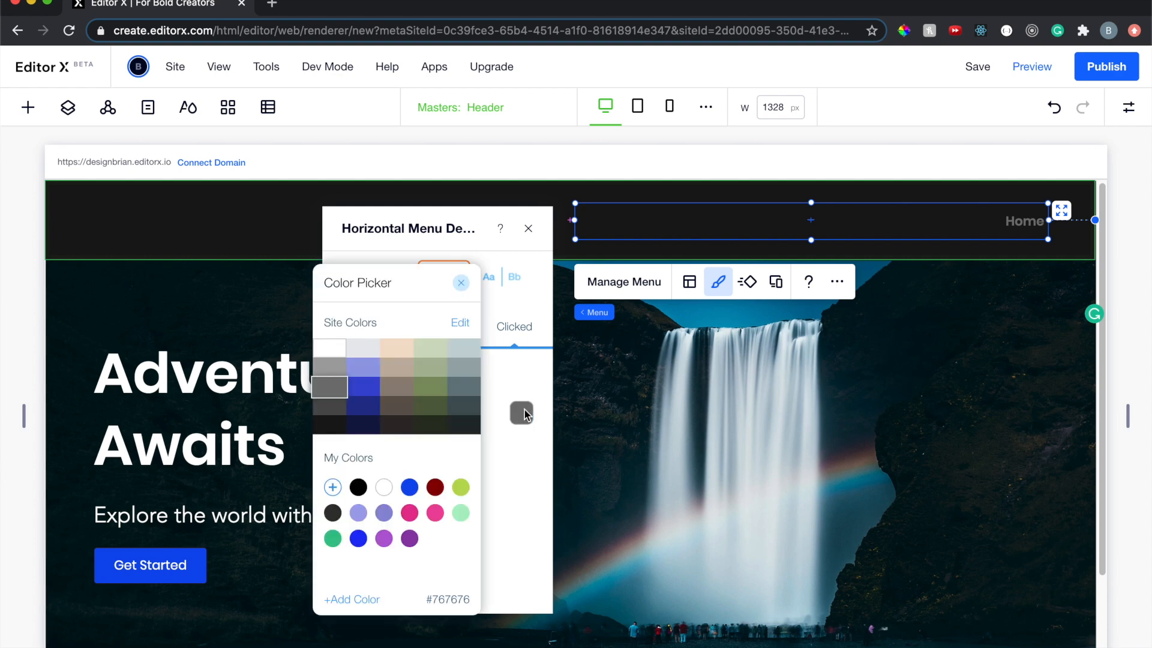
left_click(333, 355)
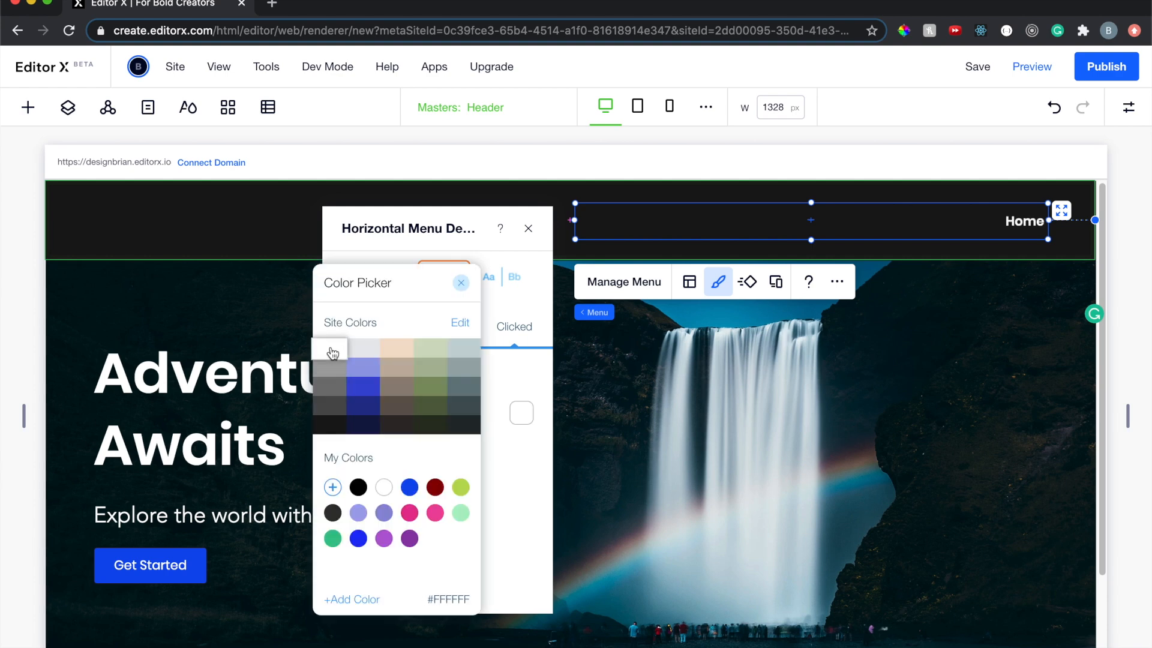
left_click(460, 284)
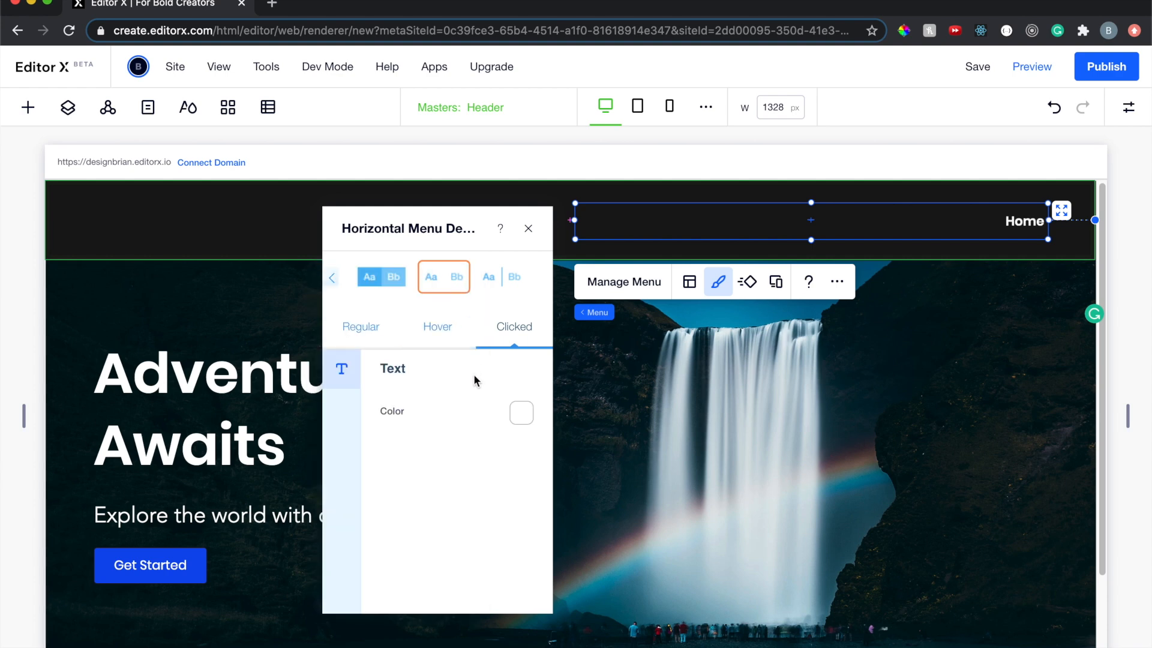
left_click(438, 328)
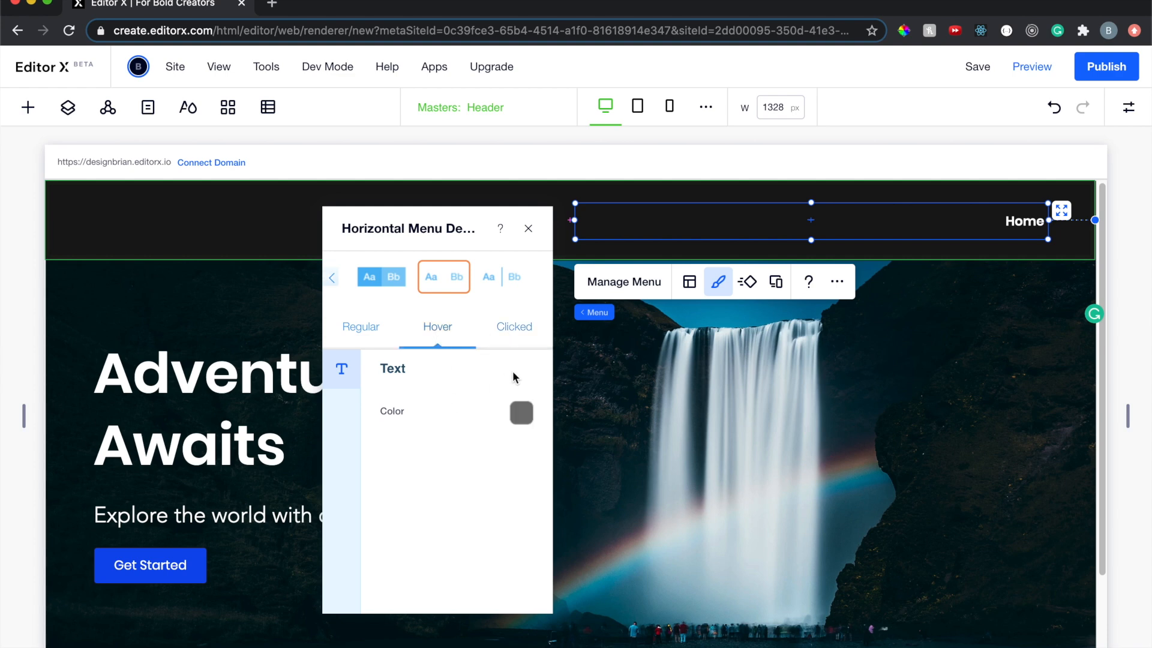
left_click(363, 328)
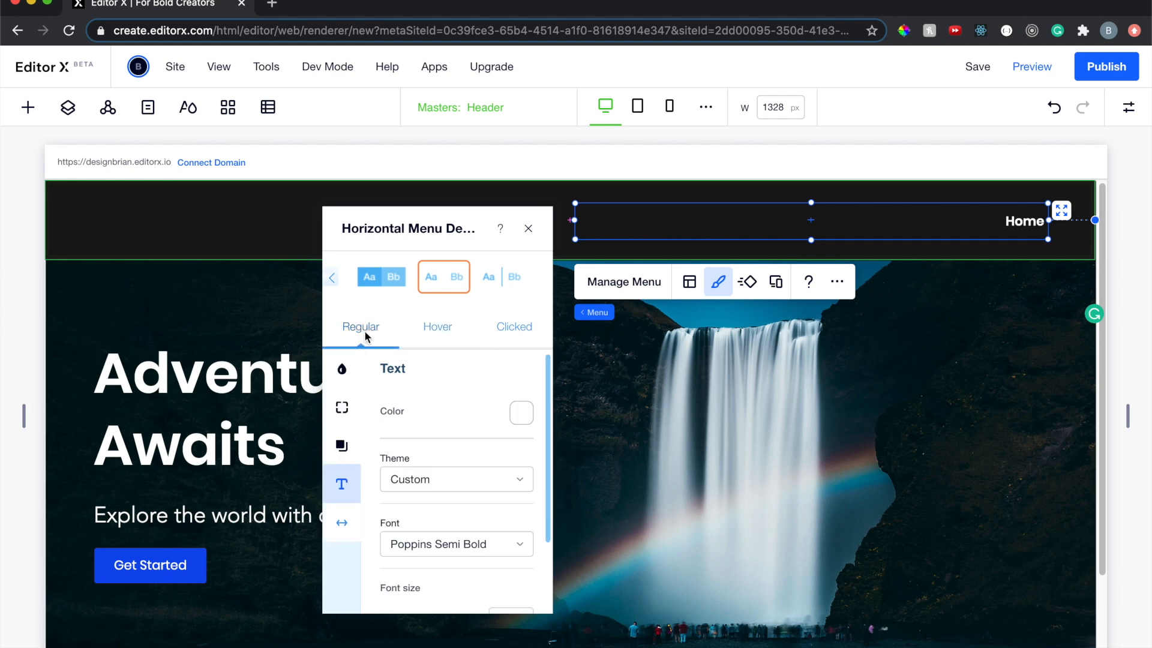
left_click(527, 228)
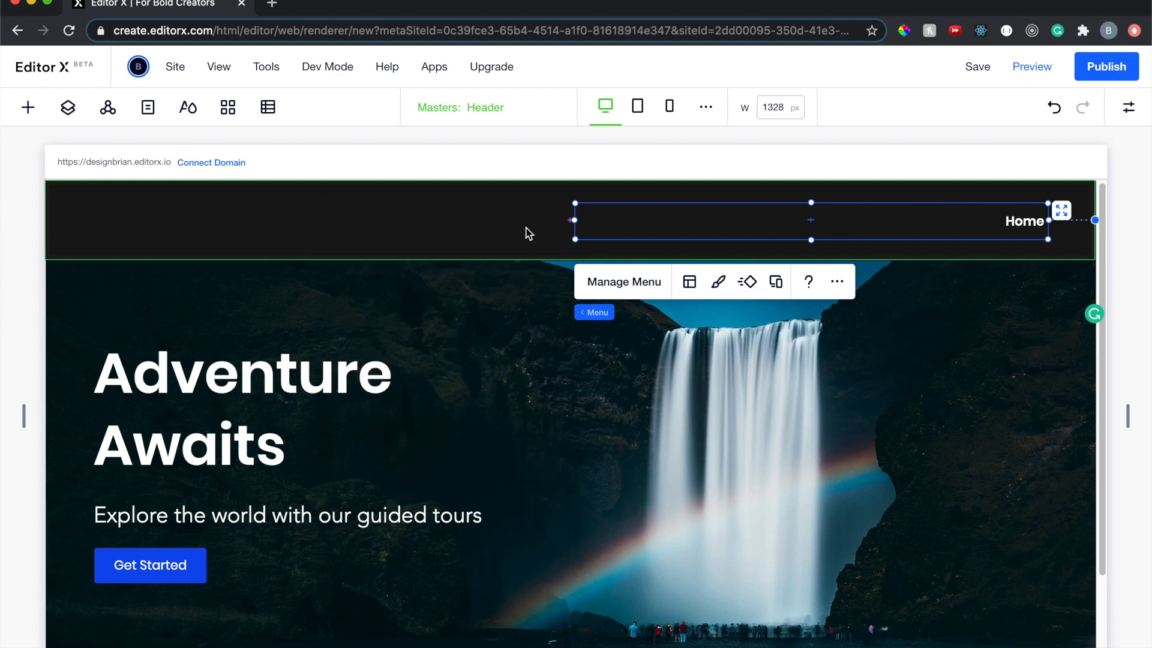
left_click(526, 315)
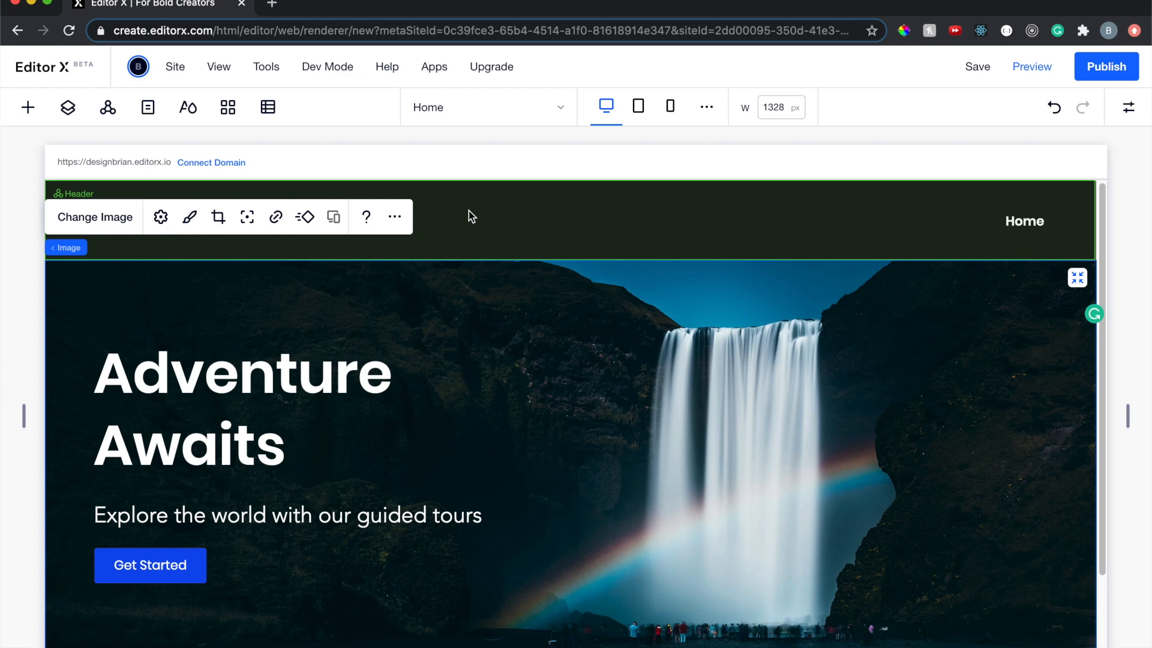
Start replacing the header logo's vector art and search the Wix media library for "earth"
left_click(469, 210)
left_click(123, 215)
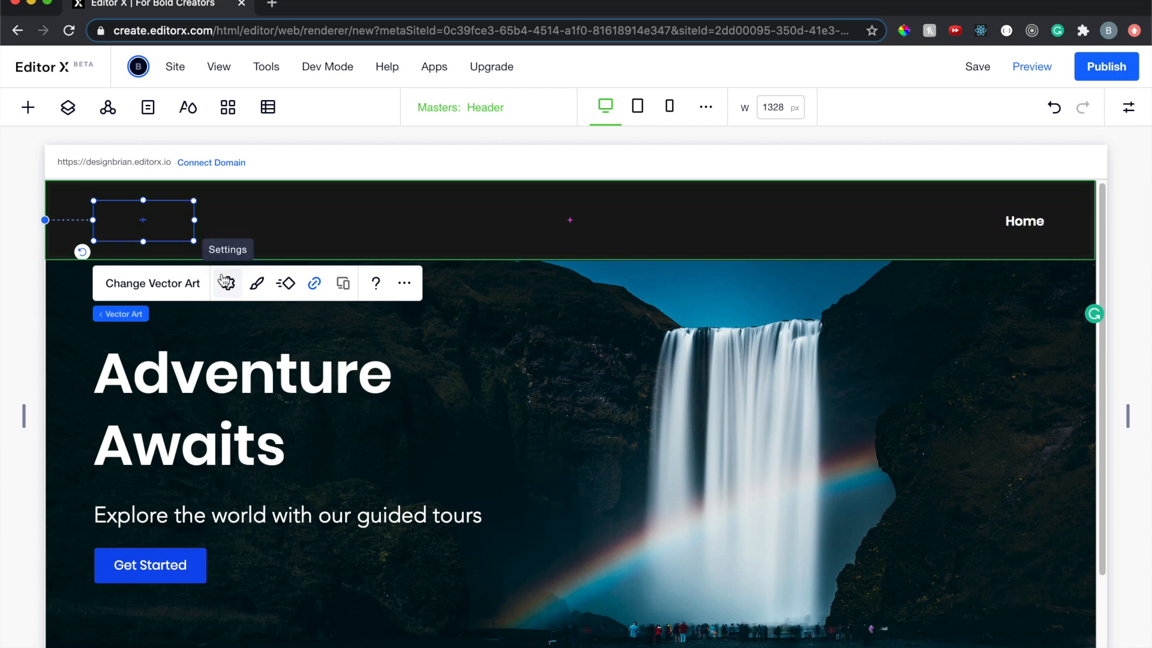
left_click(179, 288)
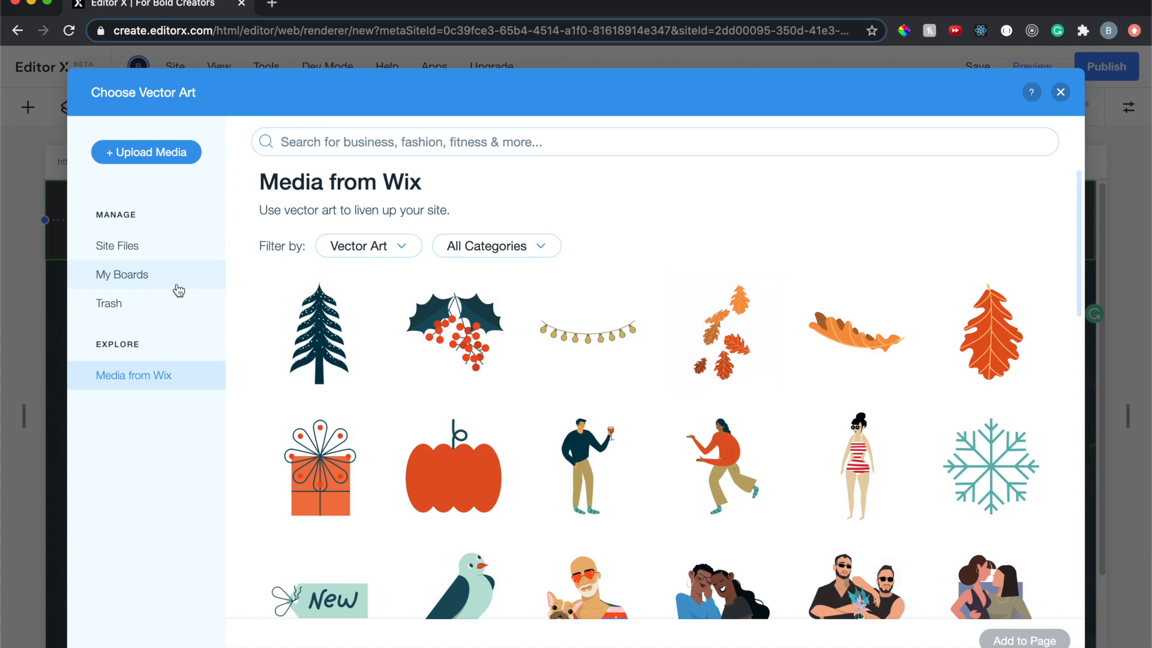
left_click(188, 154)
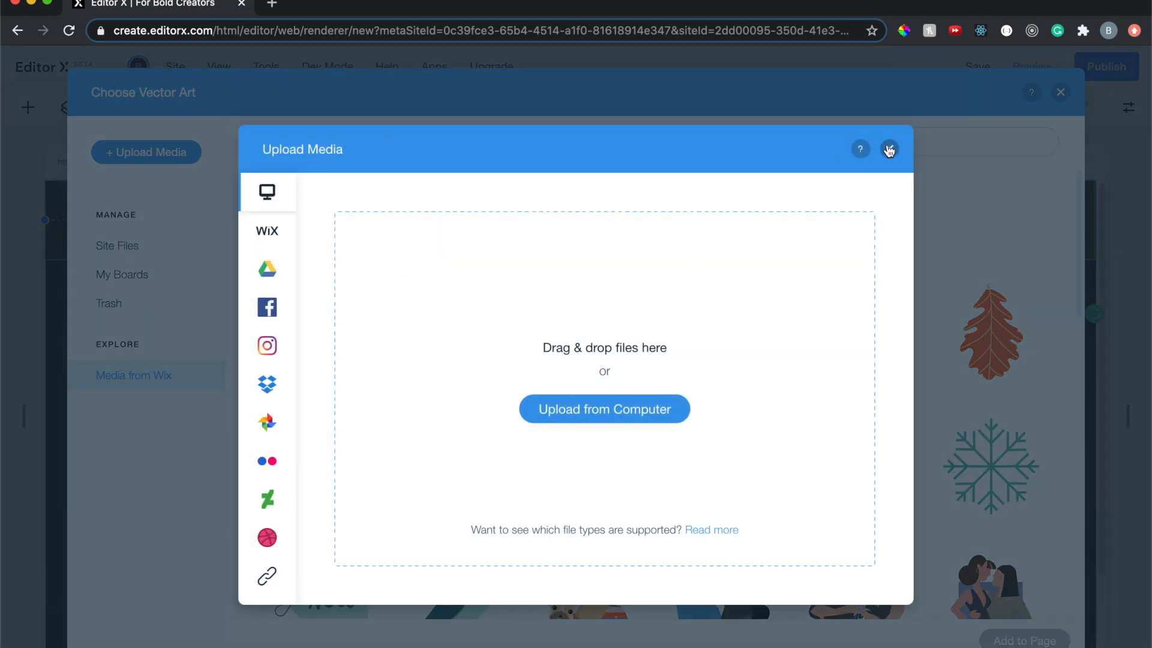
left_click(889, 150)
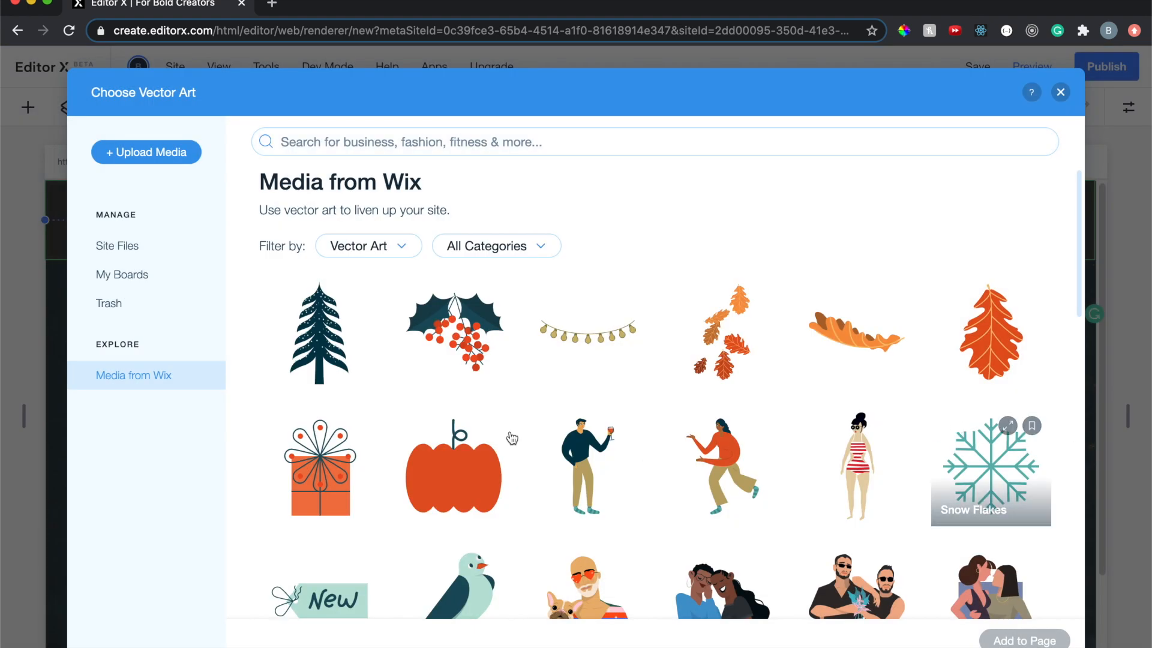
left_click(551, 135)
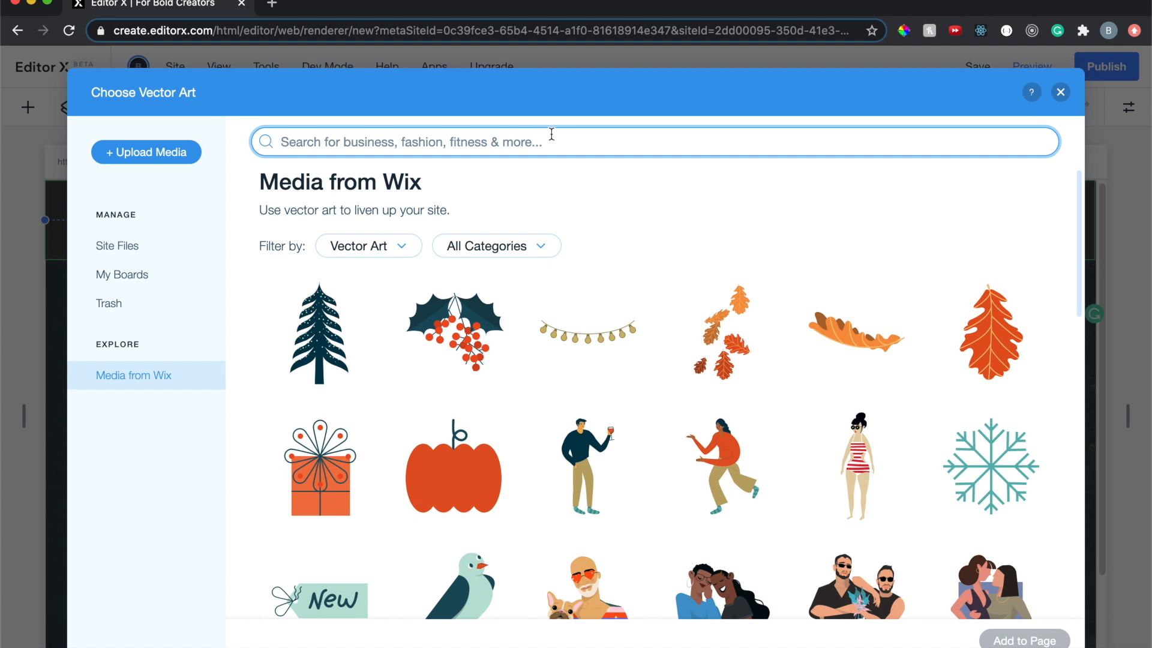
type("earth")
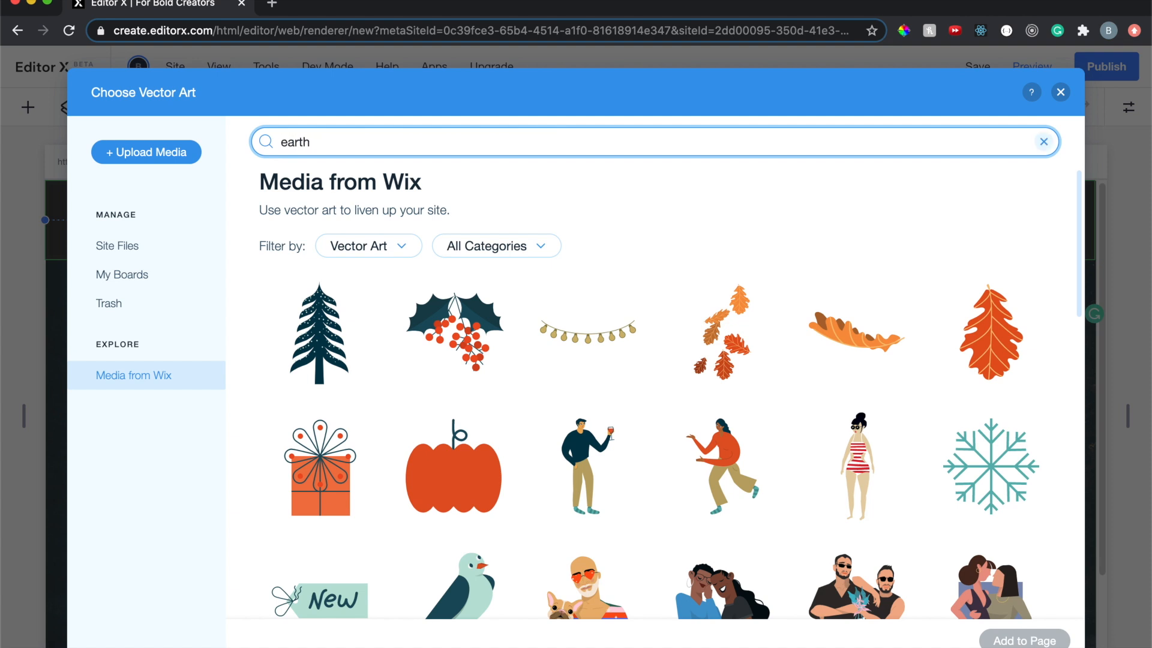
key("Return")
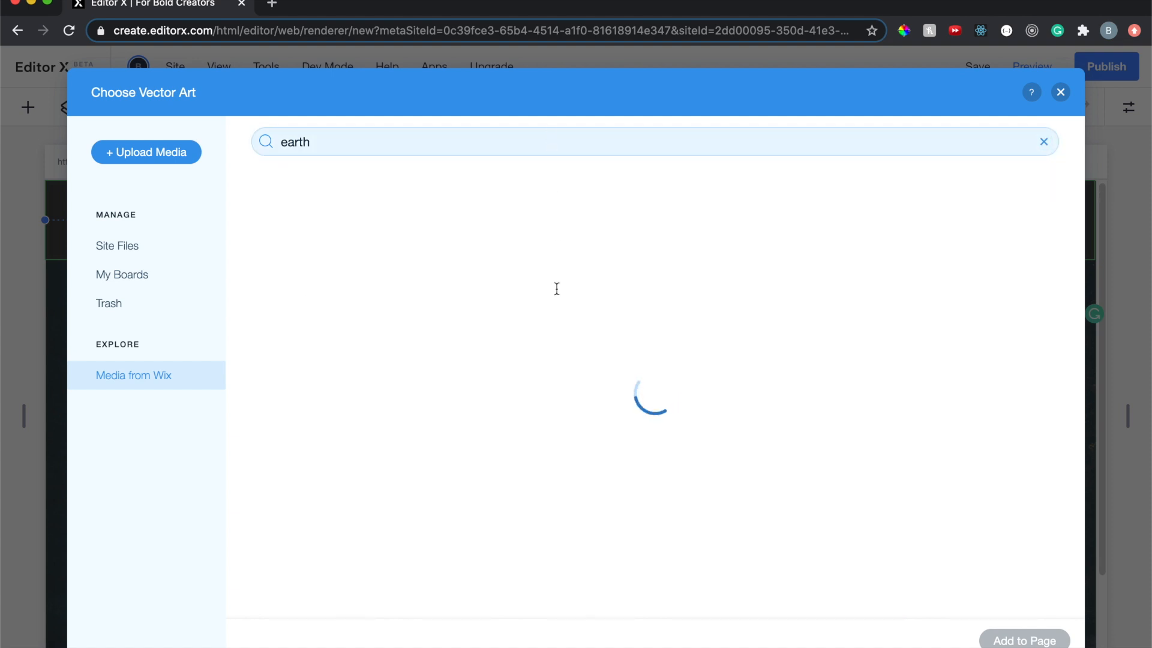
Choose the Gradient Meteor vector art from the search results as the header logo
scroll(535, 451, "down", 15)
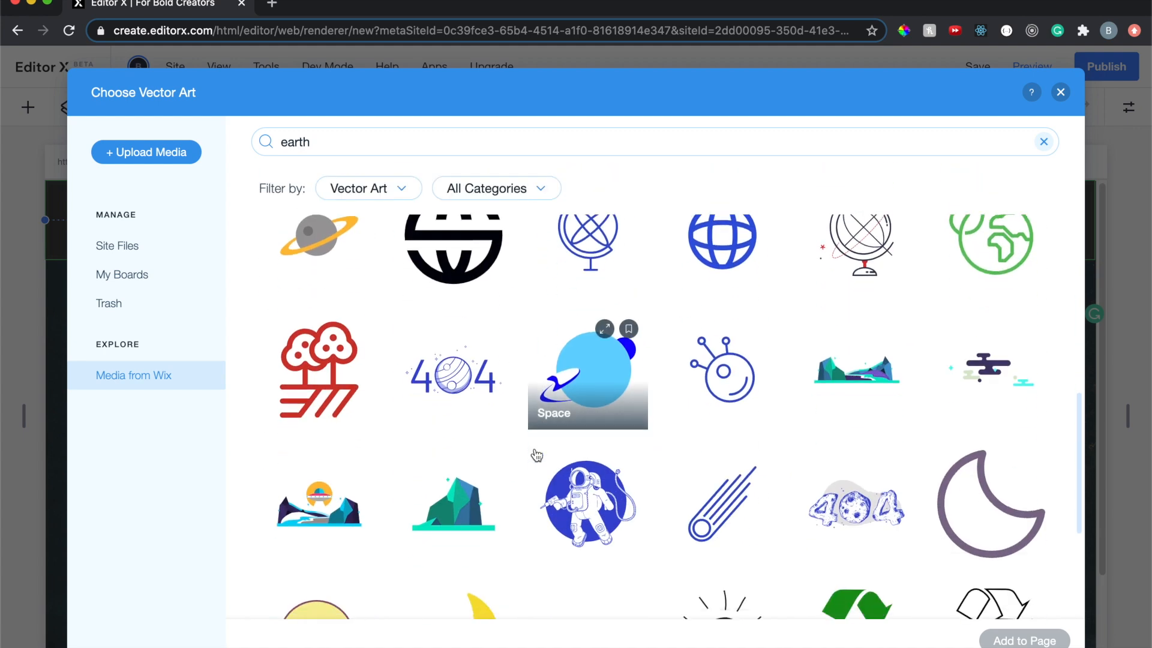
scroll(536, 455, "down", 10)
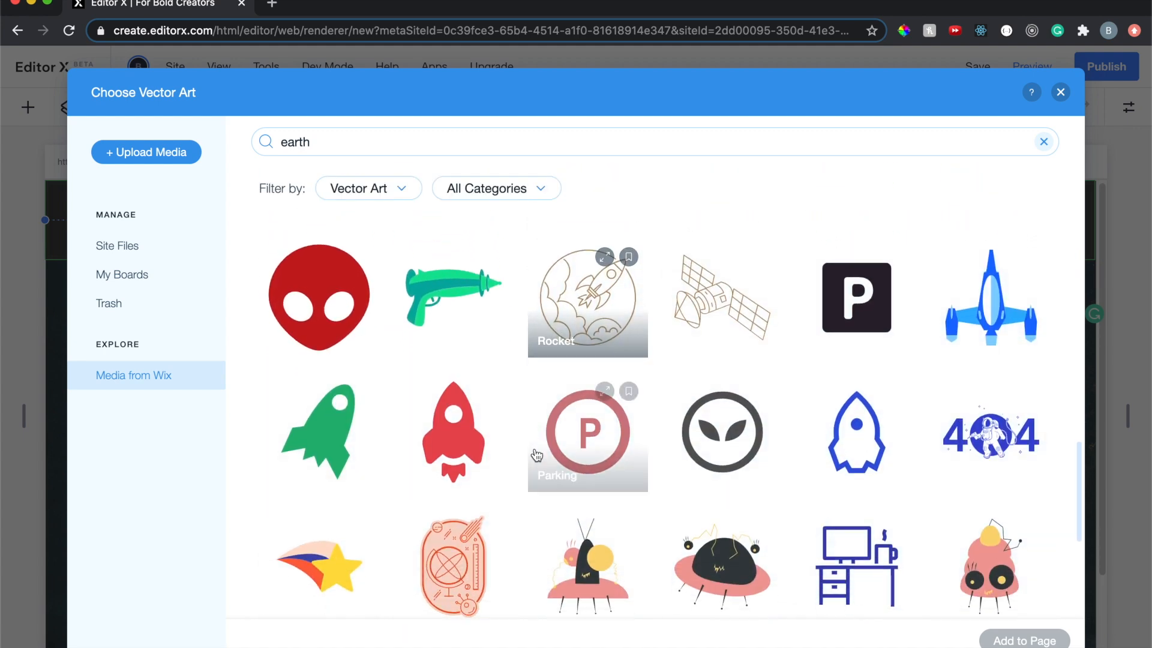
mouse_move(459, 517)
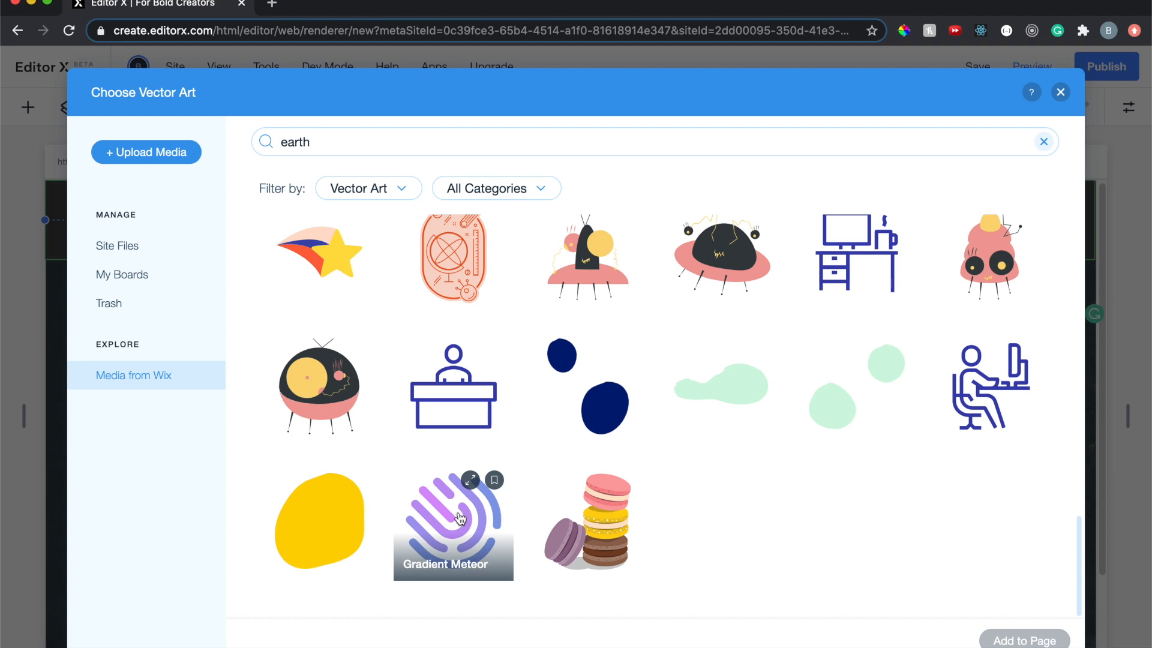
left_click(459, 517)
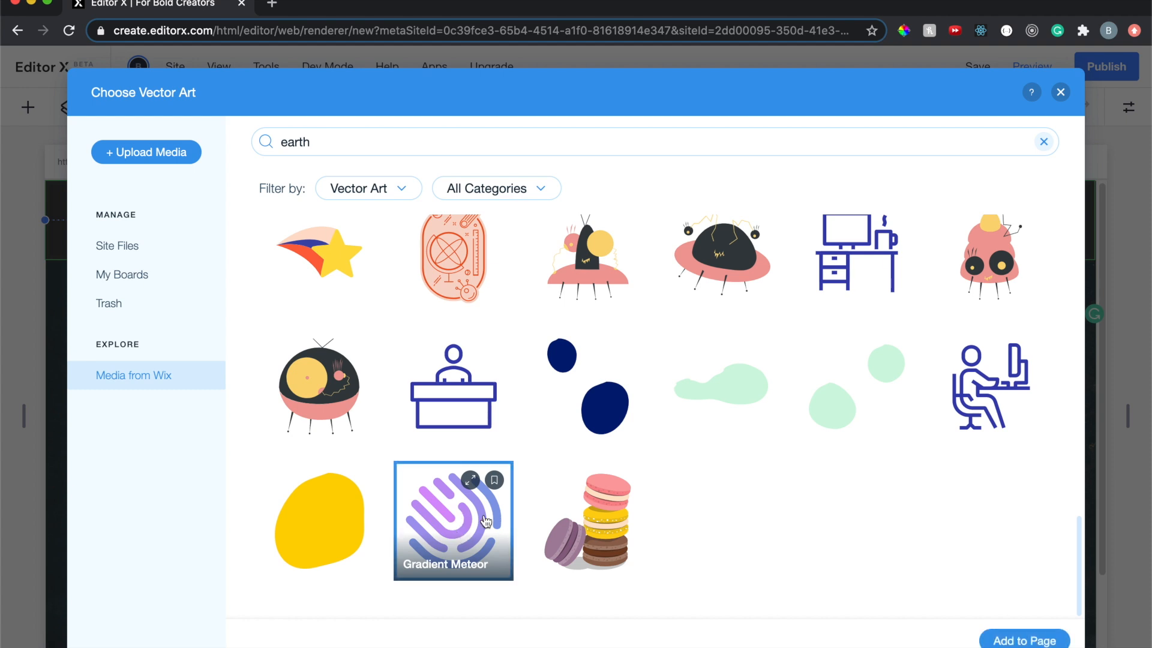
left_click(1022, 639)
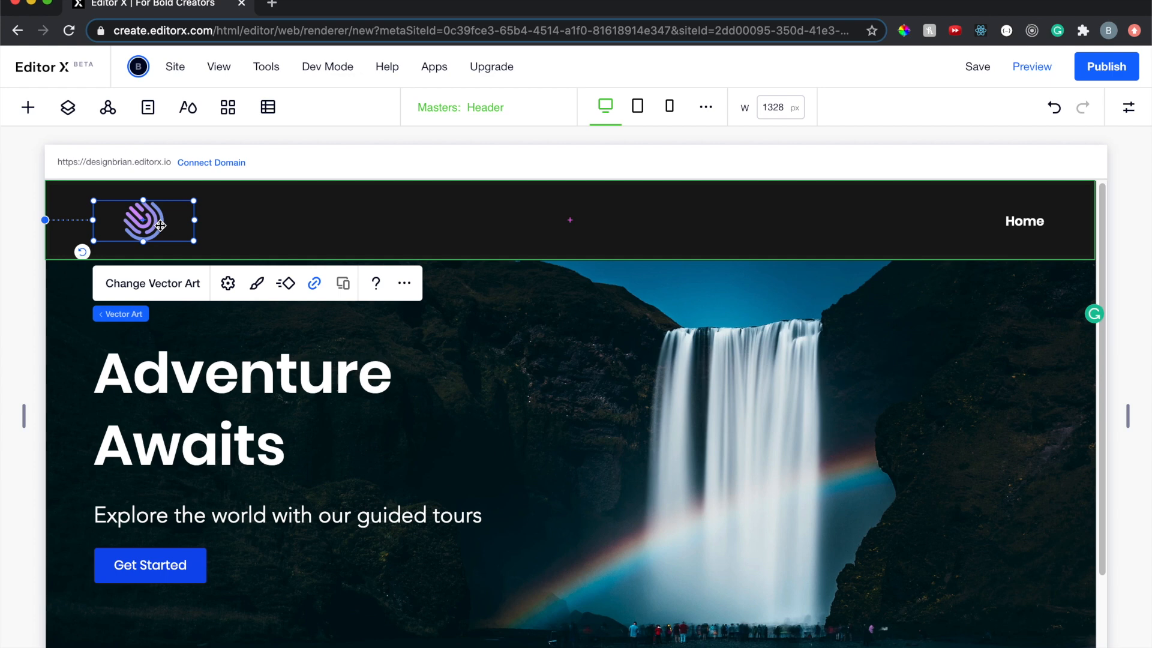
Recolor the header logo's vector art, setting its first fill color to blue and its second to white
left_click(258, 288)
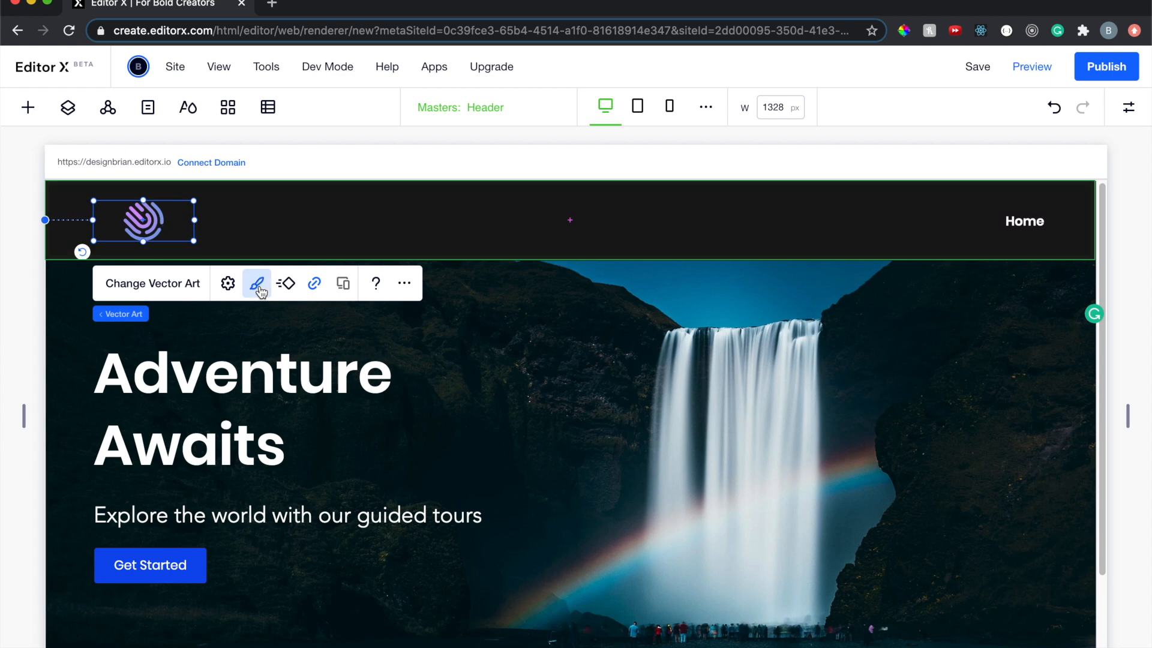
left_click(294, 331)
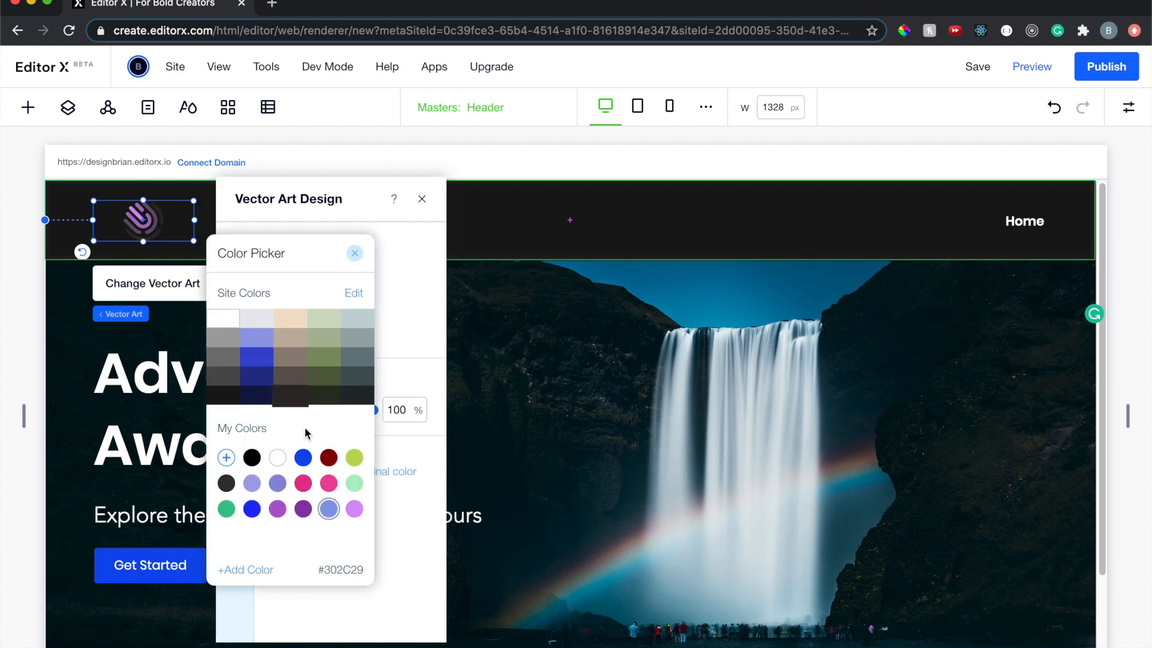
left_click(304, 462)
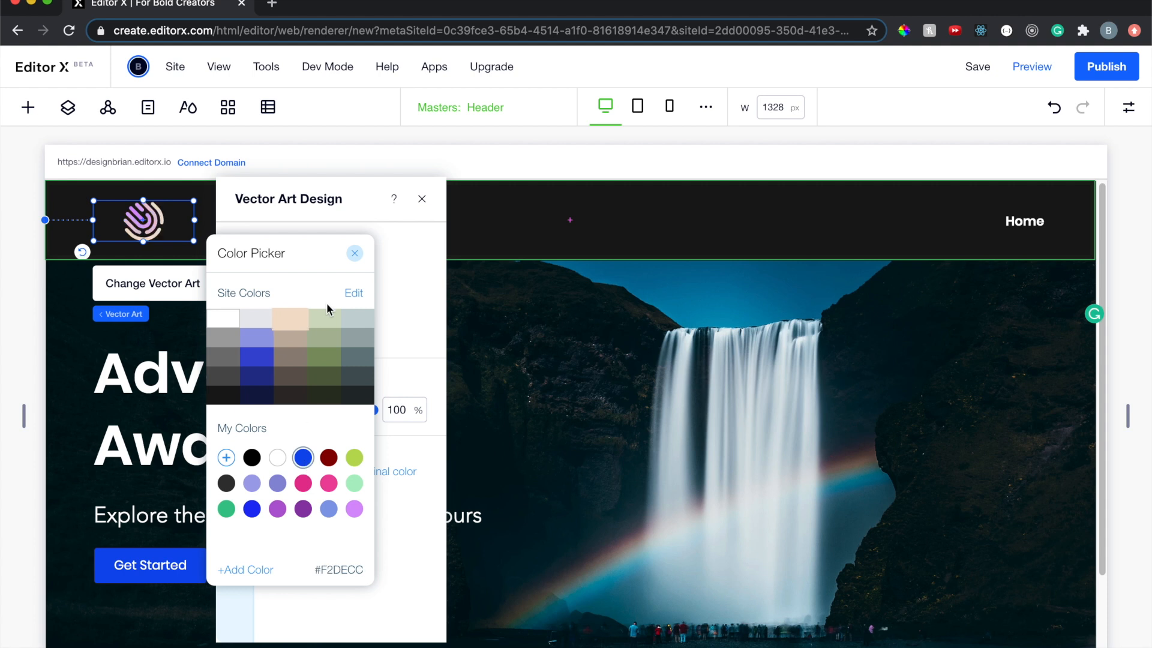
left_click(355, 253)
left_click(327, 322)
left_click(224, 319)
left_click(354, 253)
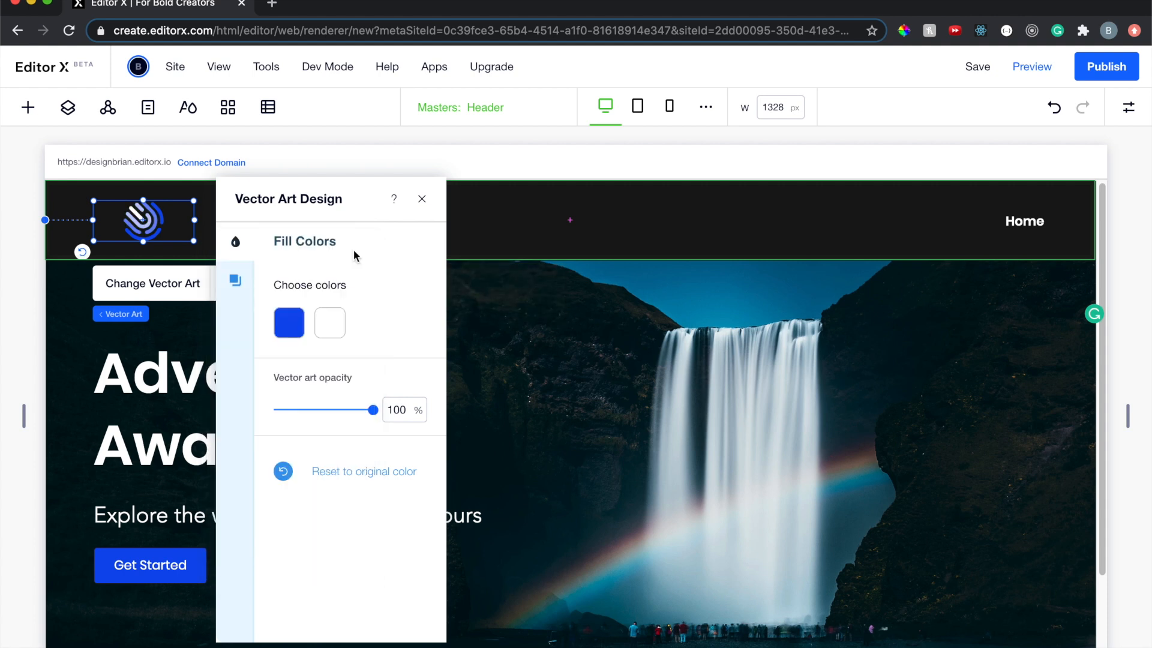
left_click(421, 200)
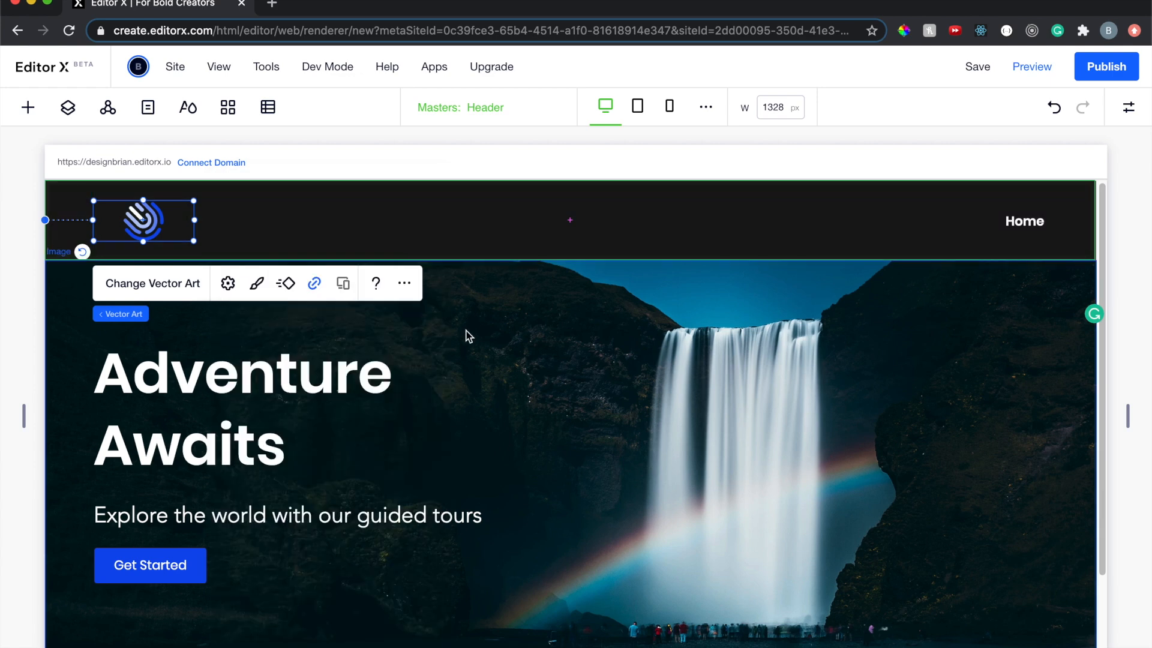
left_click(469, 334)
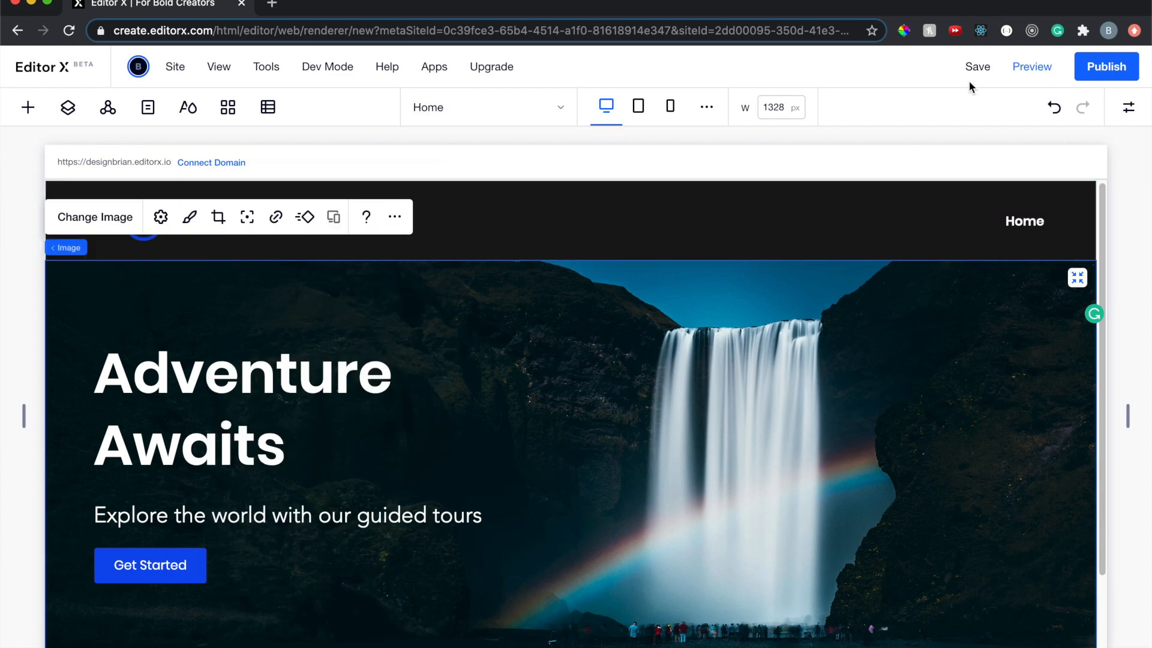
Save the site on the free Wix.com domain with the site address ending in travel-1
left_click(978, 67)
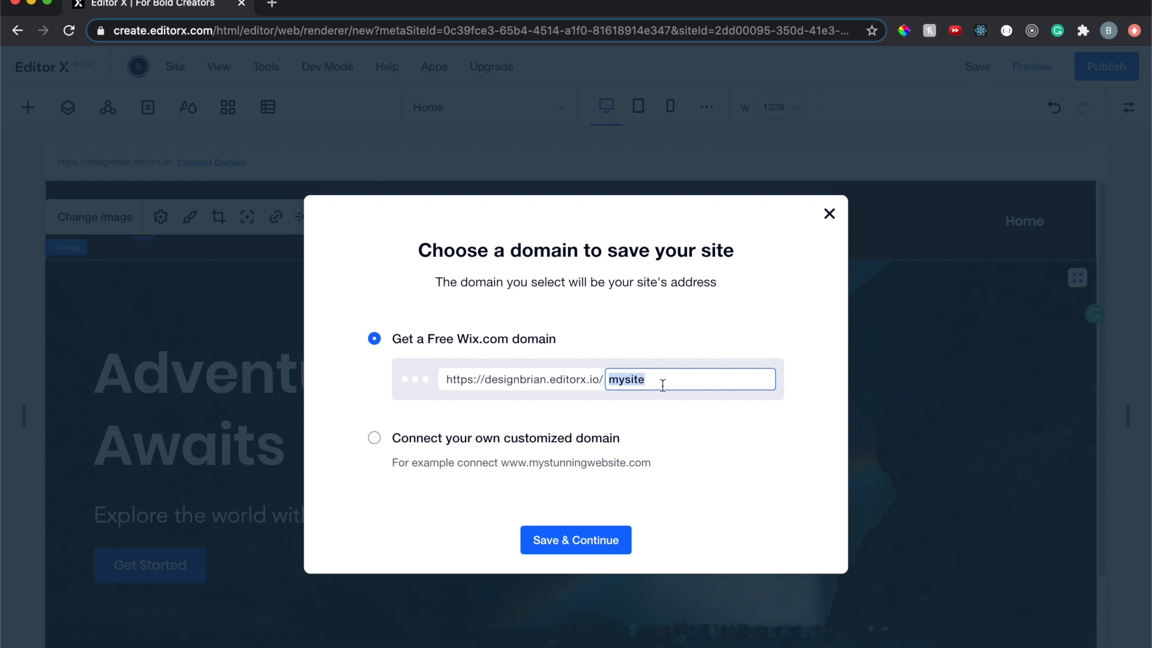
type("travel-1")
left_click(578, 542)
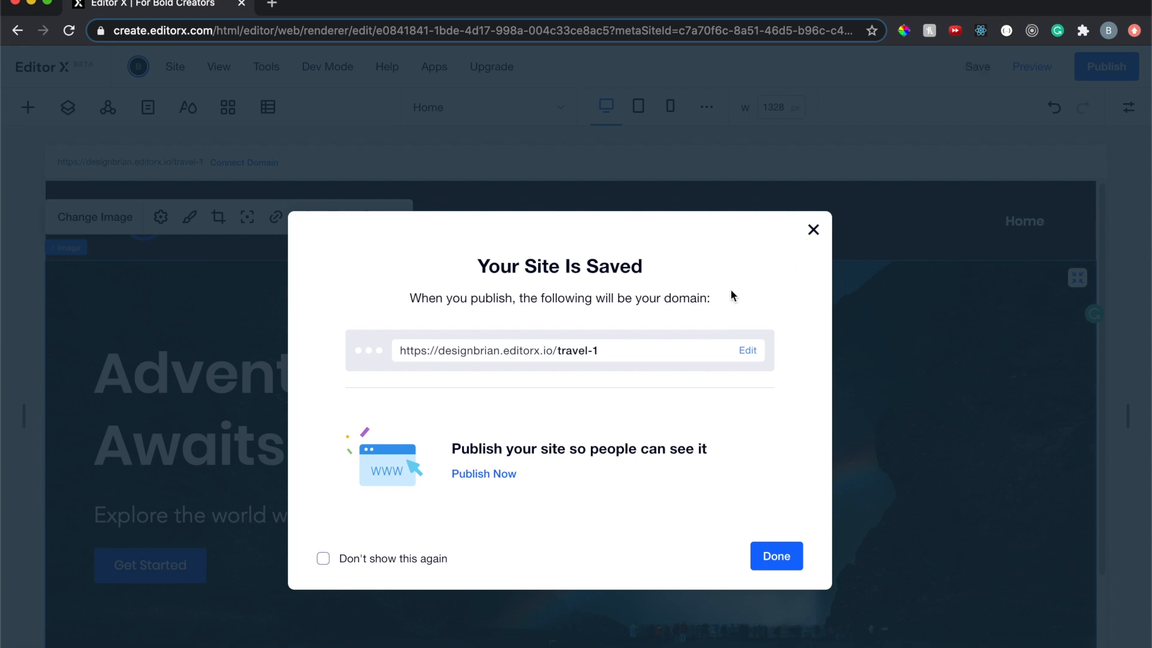
left_click(813, 230)
Publish the site, view the live page, and return to the editor
left_click(1099, 64)
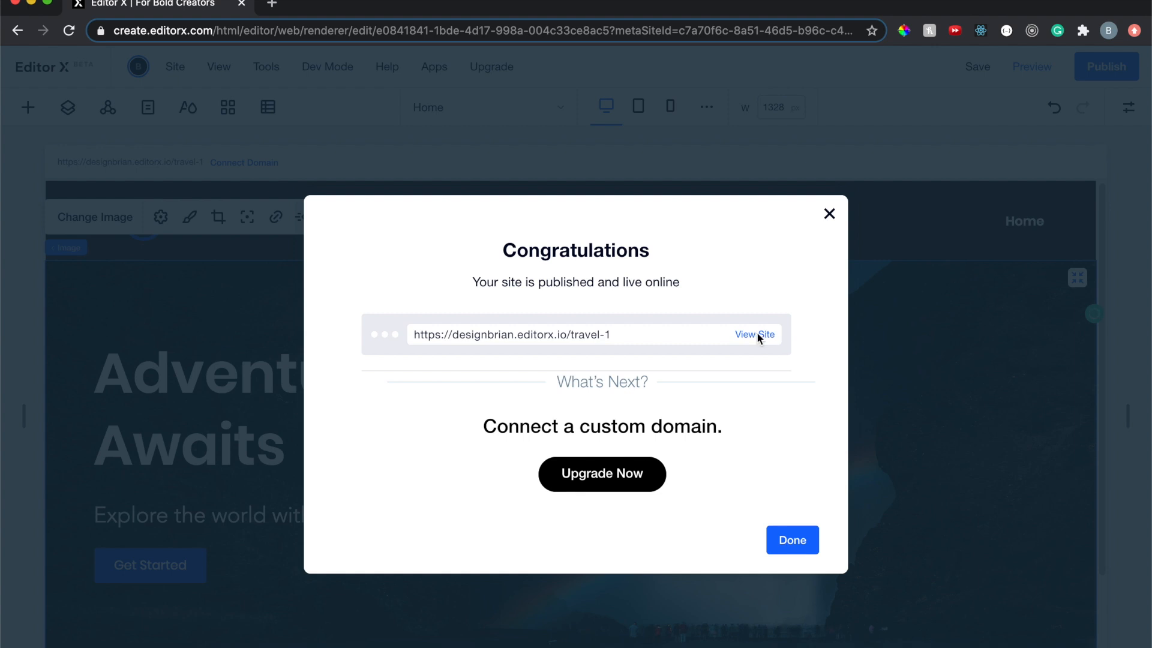
left_click(757, 336)
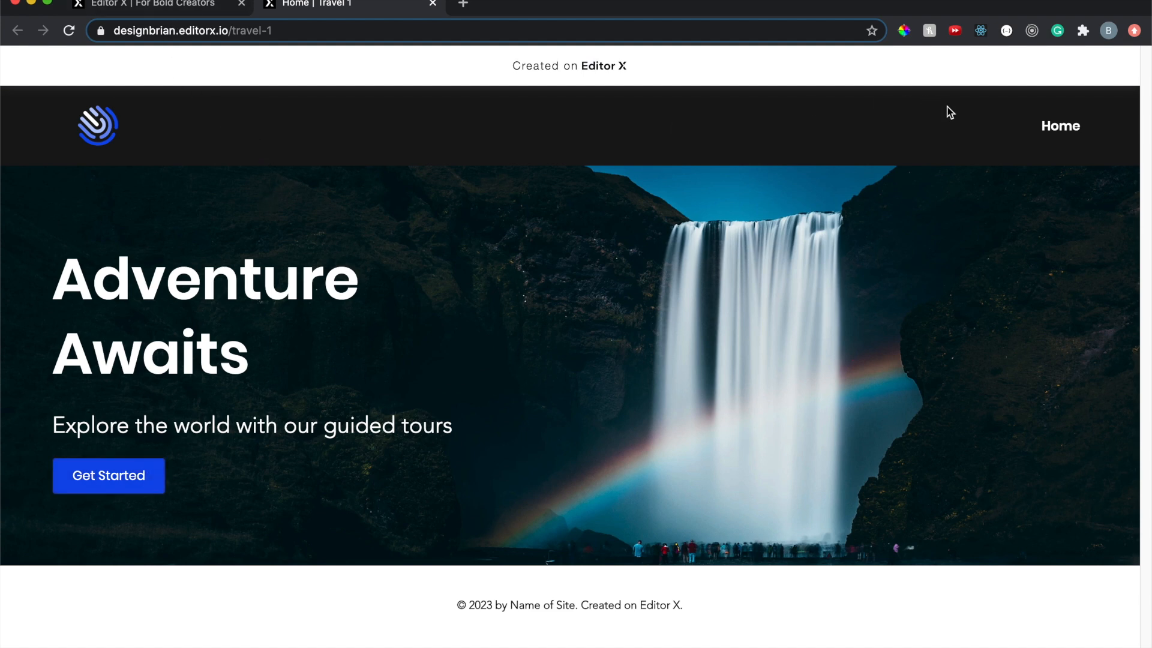
left_click(166, 13)
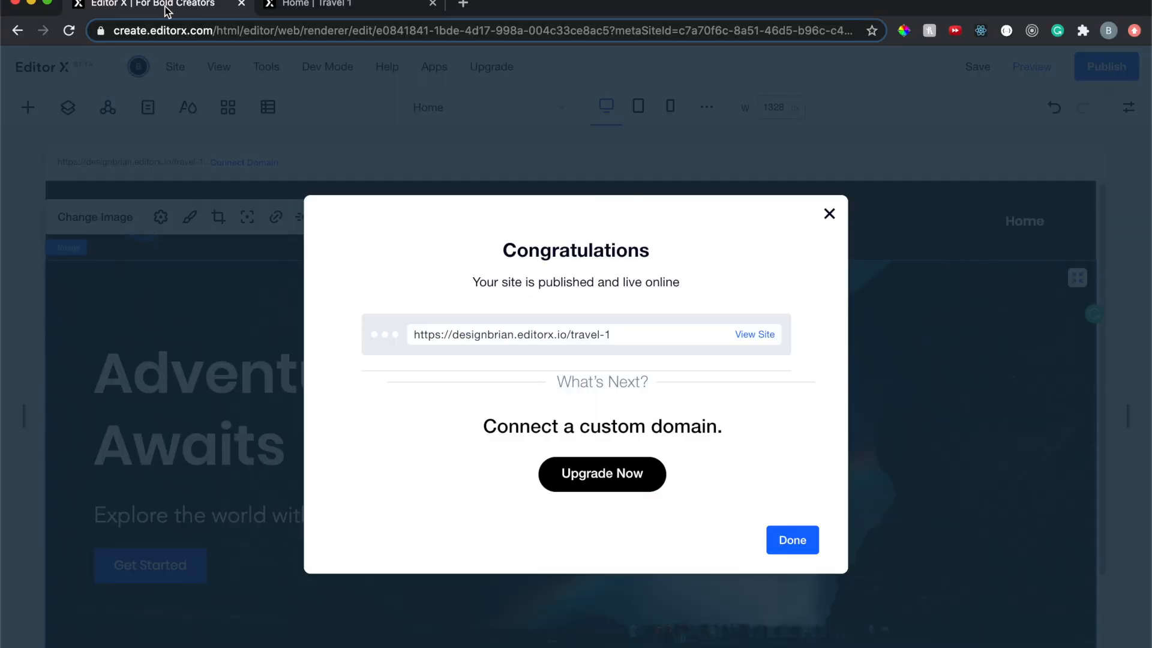
left_click(793, 539)
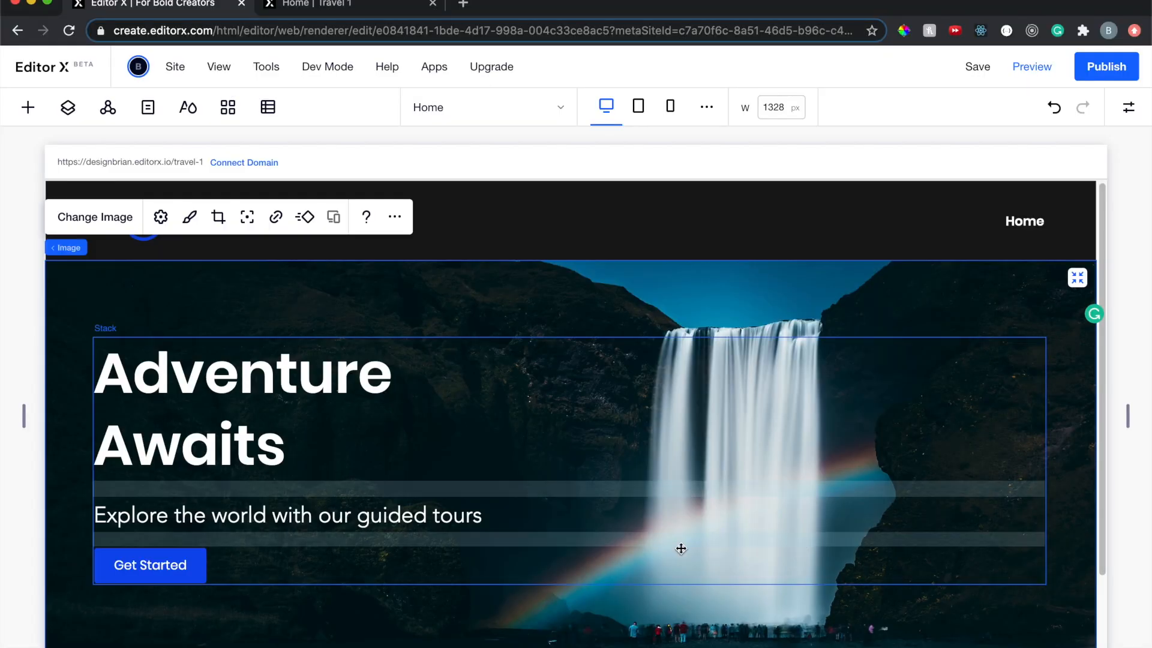
Add a new section with a 2x1 grid layout between the hero section and the footer
scroll(445, 480, "down", 3)
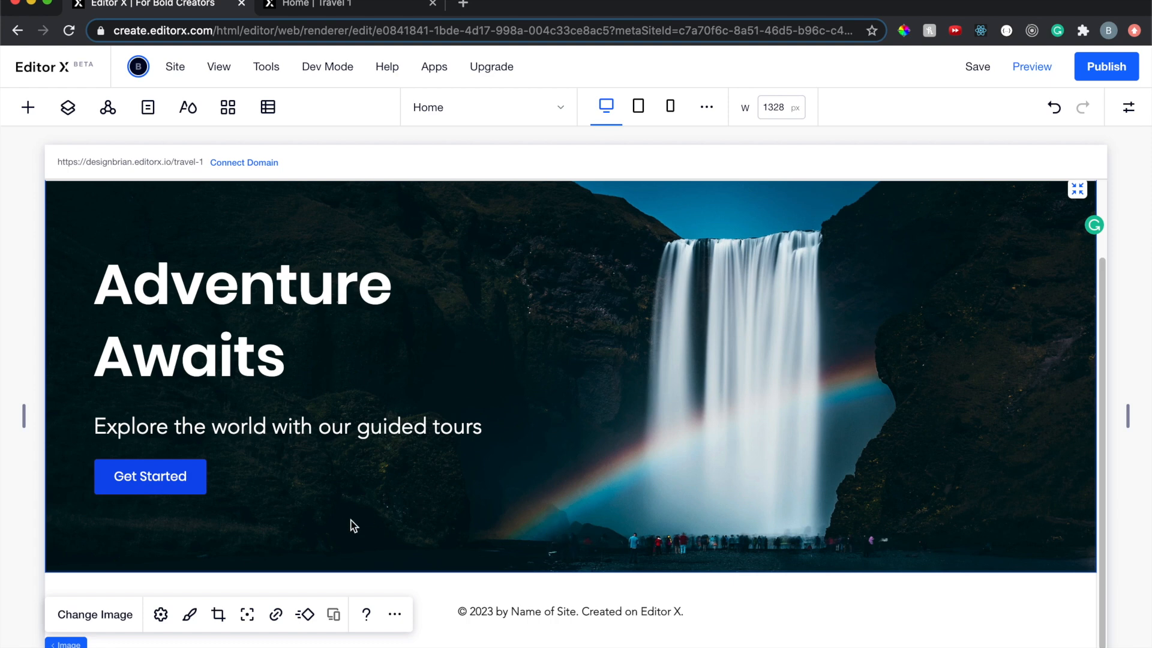
mouse_move(570, 573)
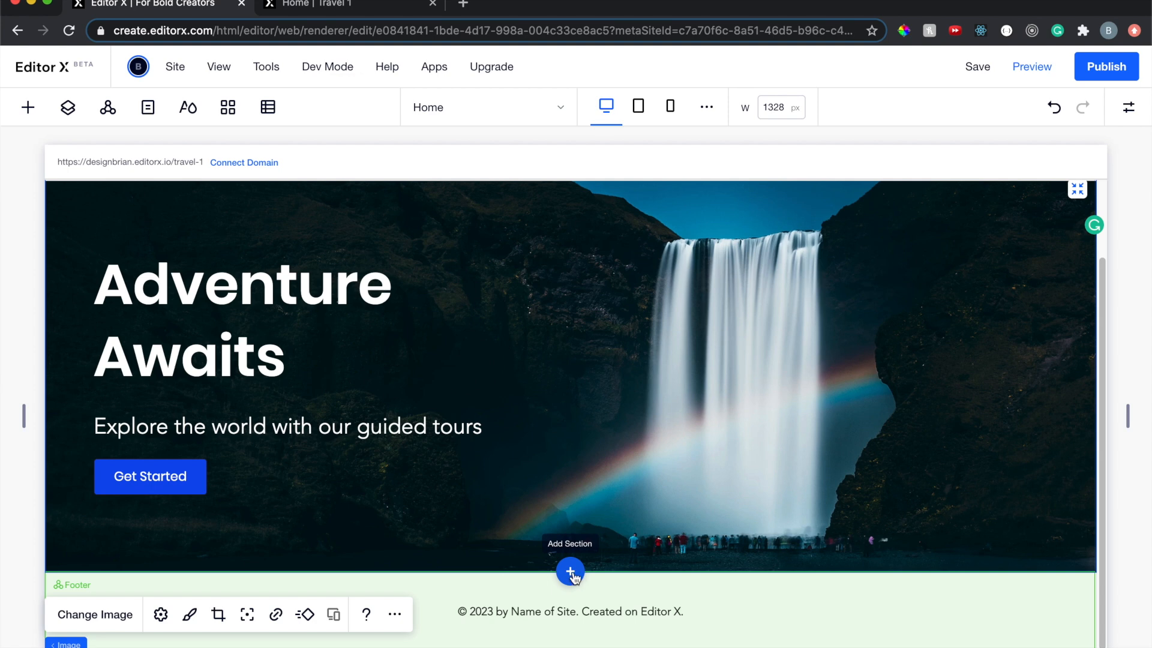
left_click(571, 573)
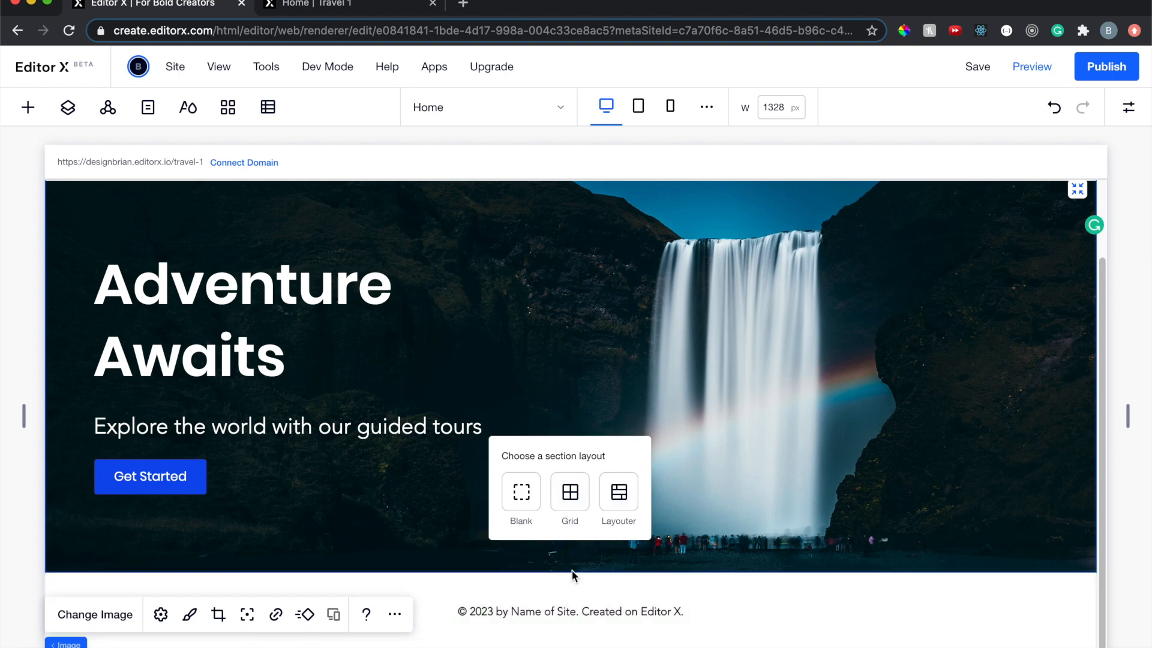
left_click(571, 503)
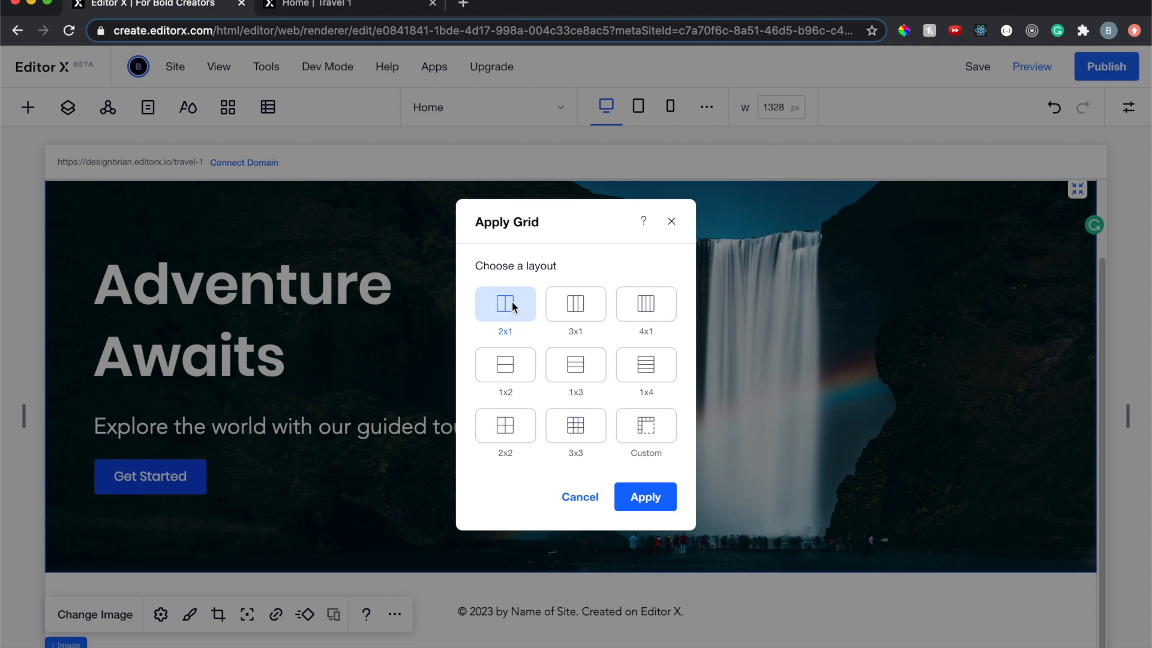
left_click(647, 489)
Add an image to the right cell of the new grid section and stretch it to fill the cell
scroll(449, 395, "down", 5)
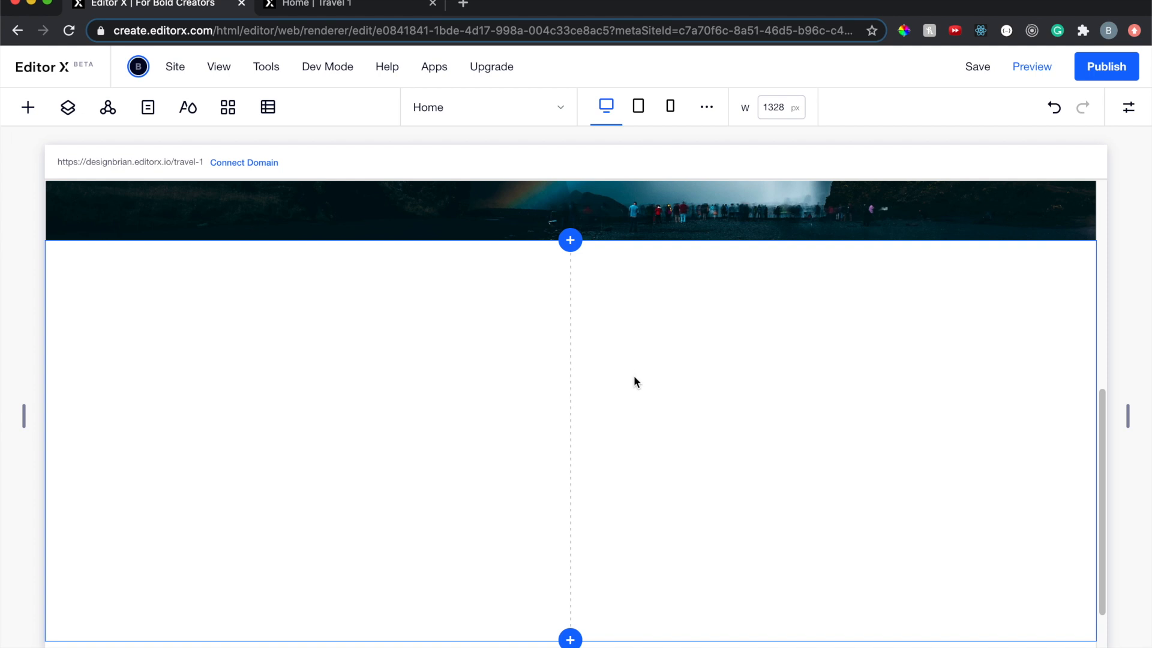
left_click(28, 108)
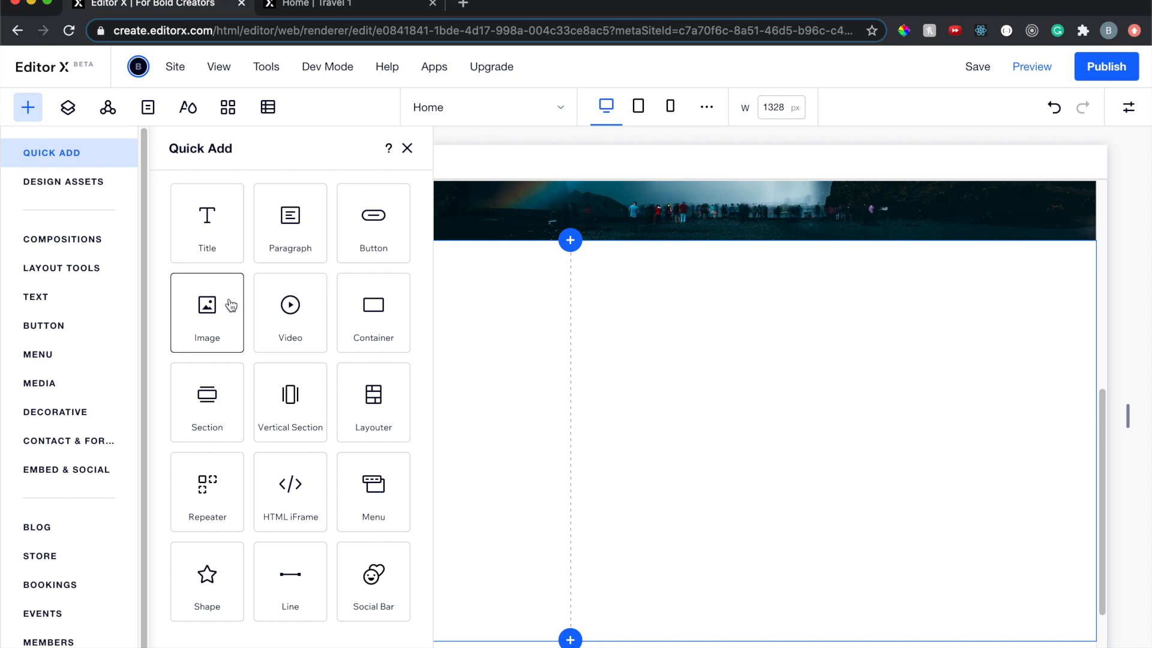
left_click_drag(214, 308, 685, 365)
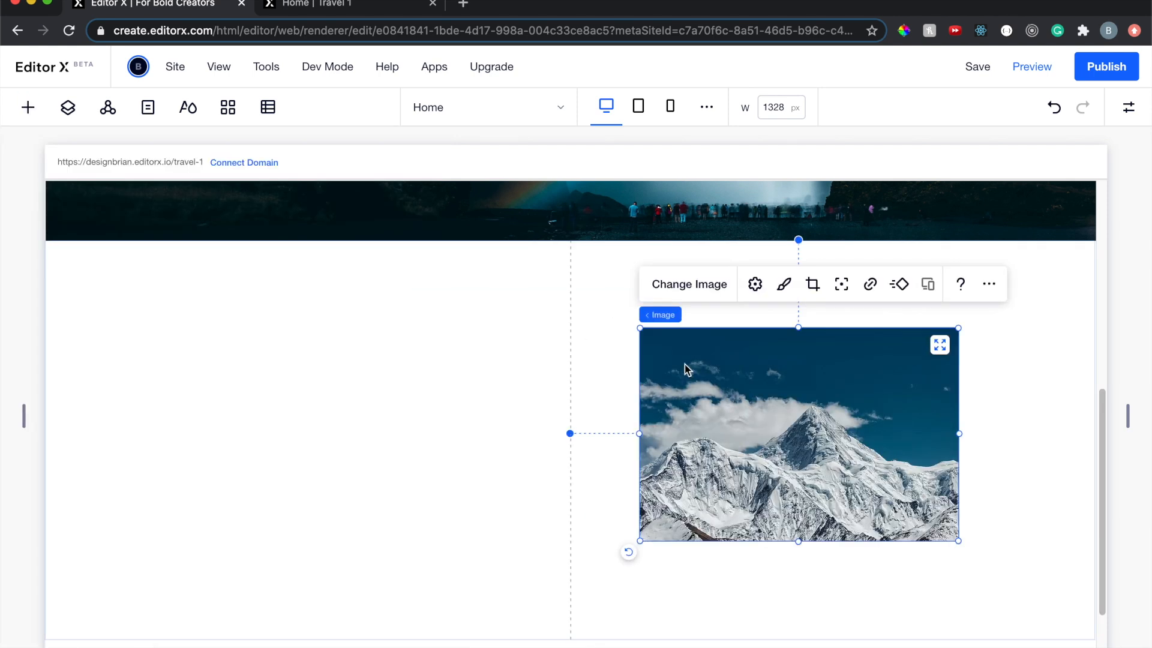
left_click(940, 345)
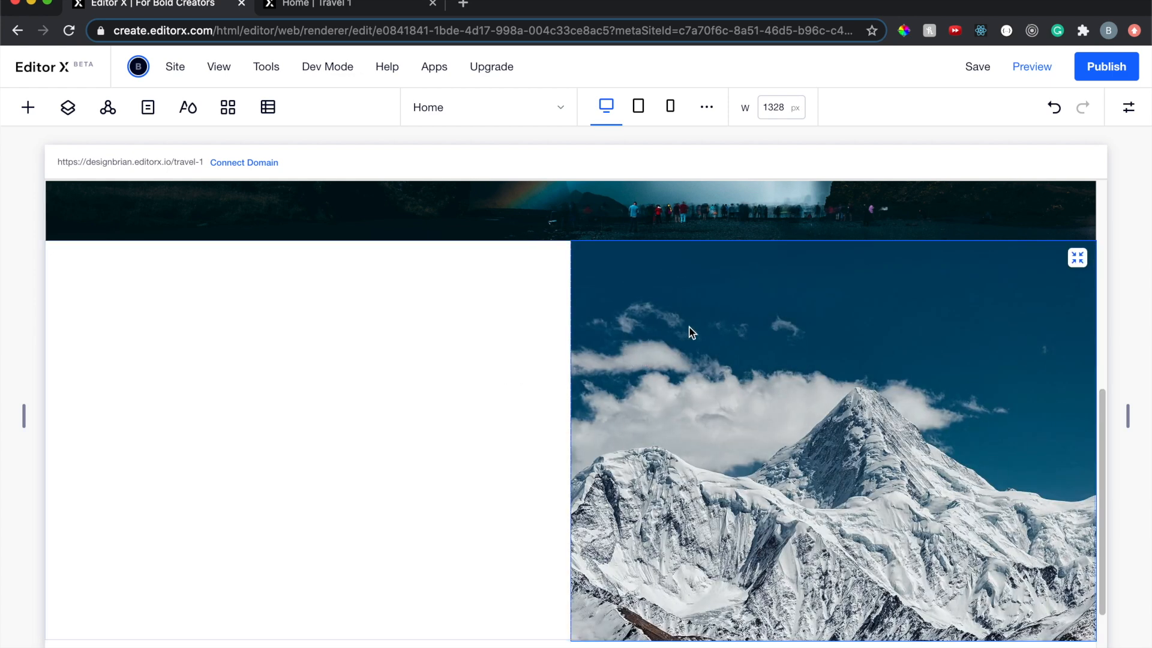
Replace the mountain image with the blue starry-night waterfall photo from an Unsplash search for "waterfall"
scroll(689, 326, "down", 1)
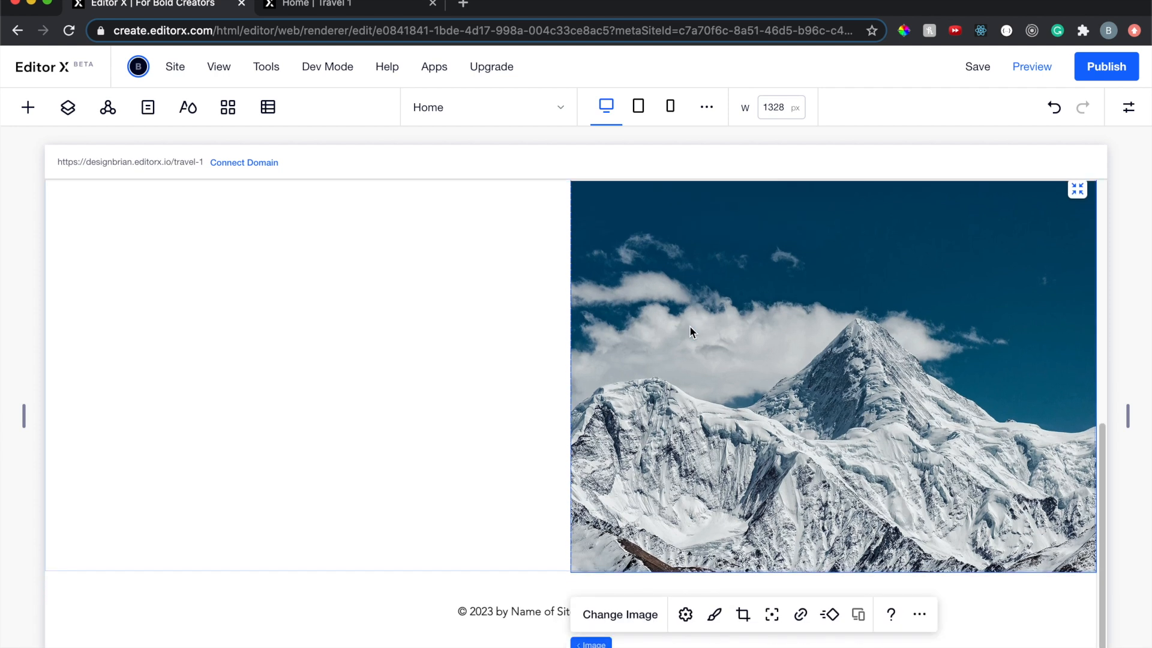
left_click(632, 618)
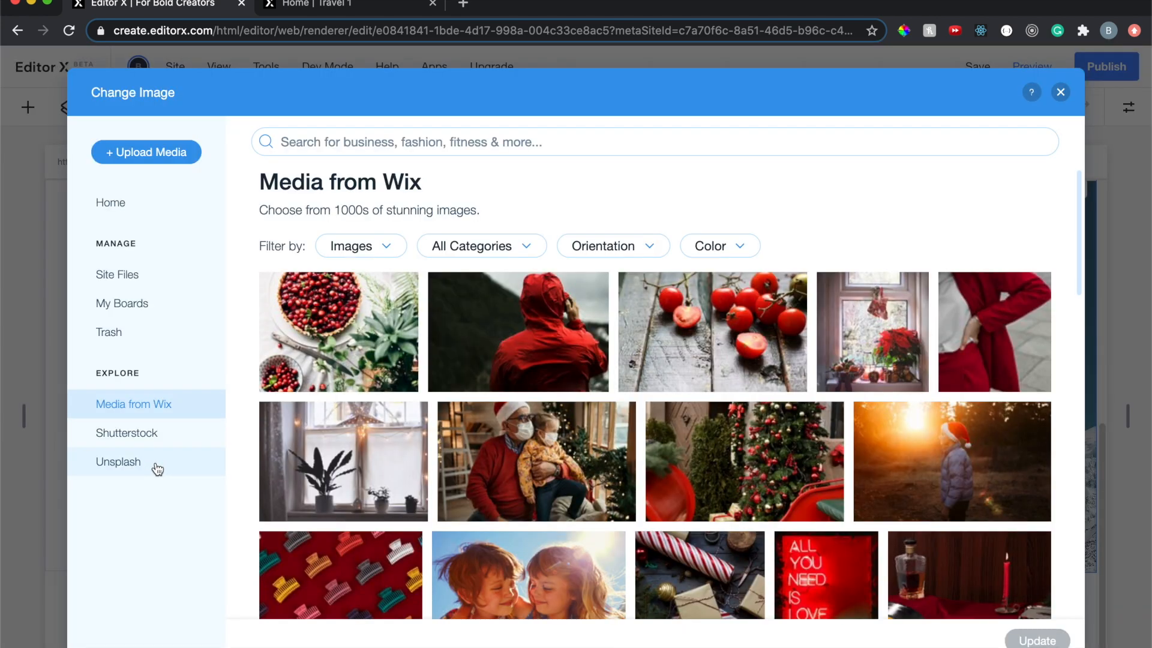
left_click(157, 469)
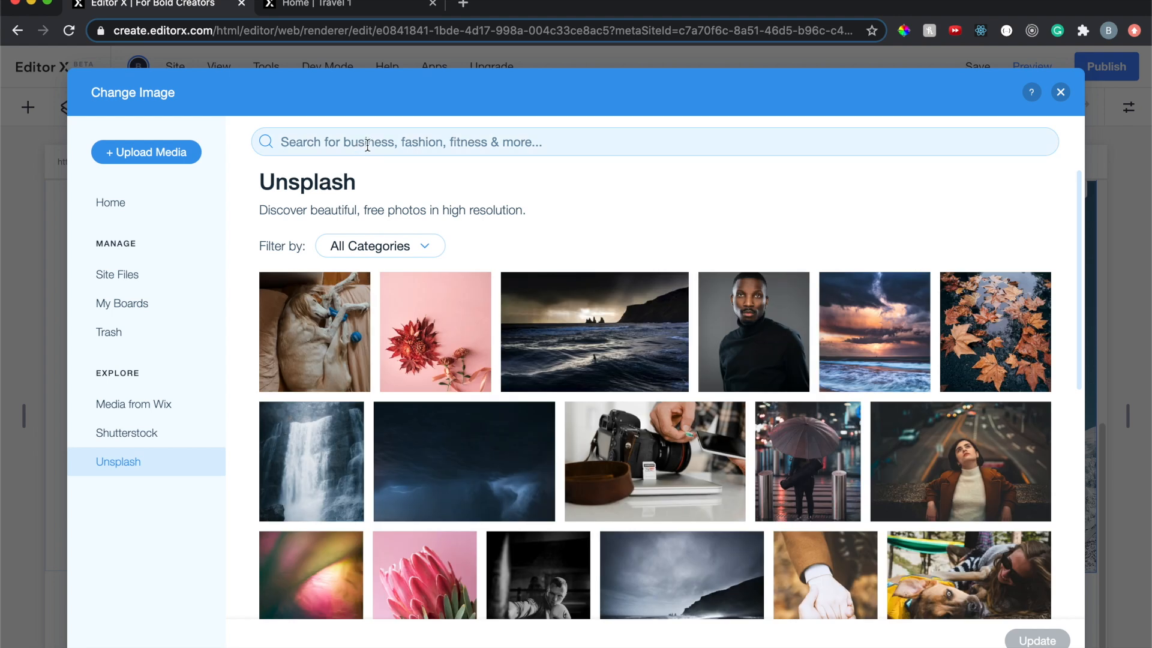
left_click(367, 146)
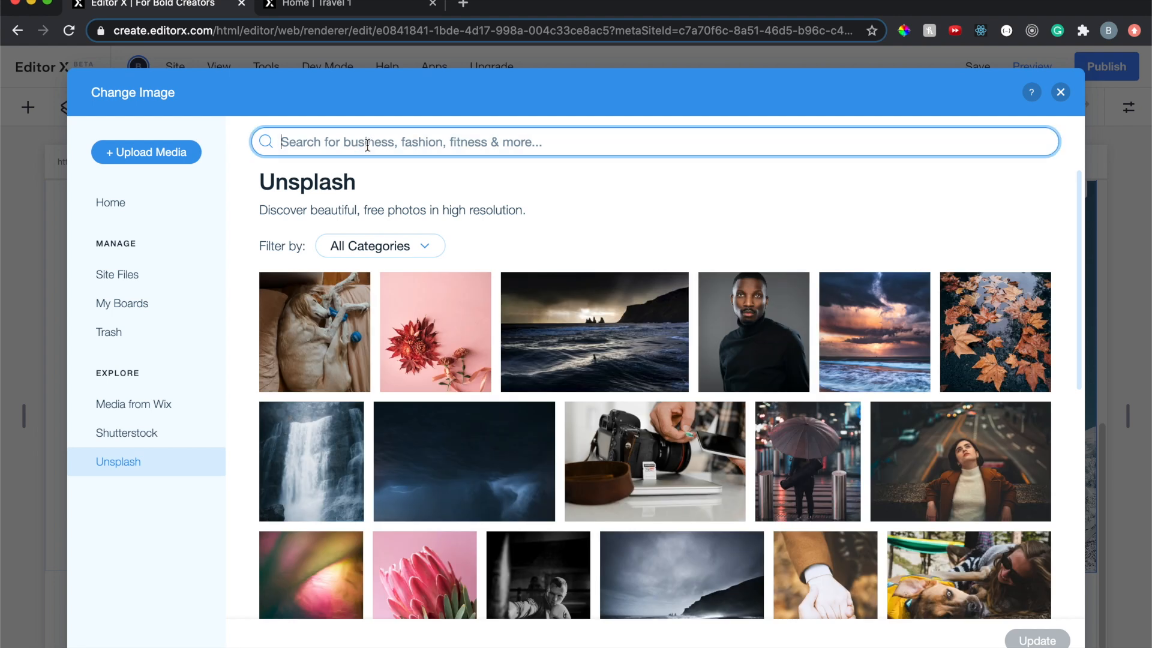
type("waterfall")
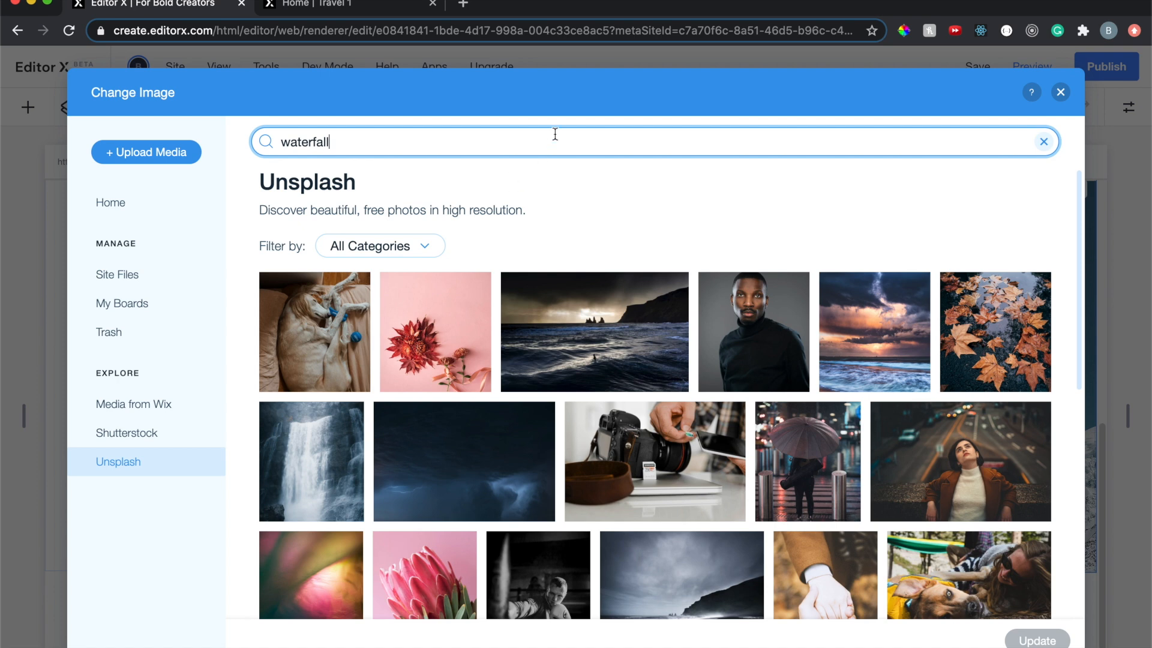
key("Return")
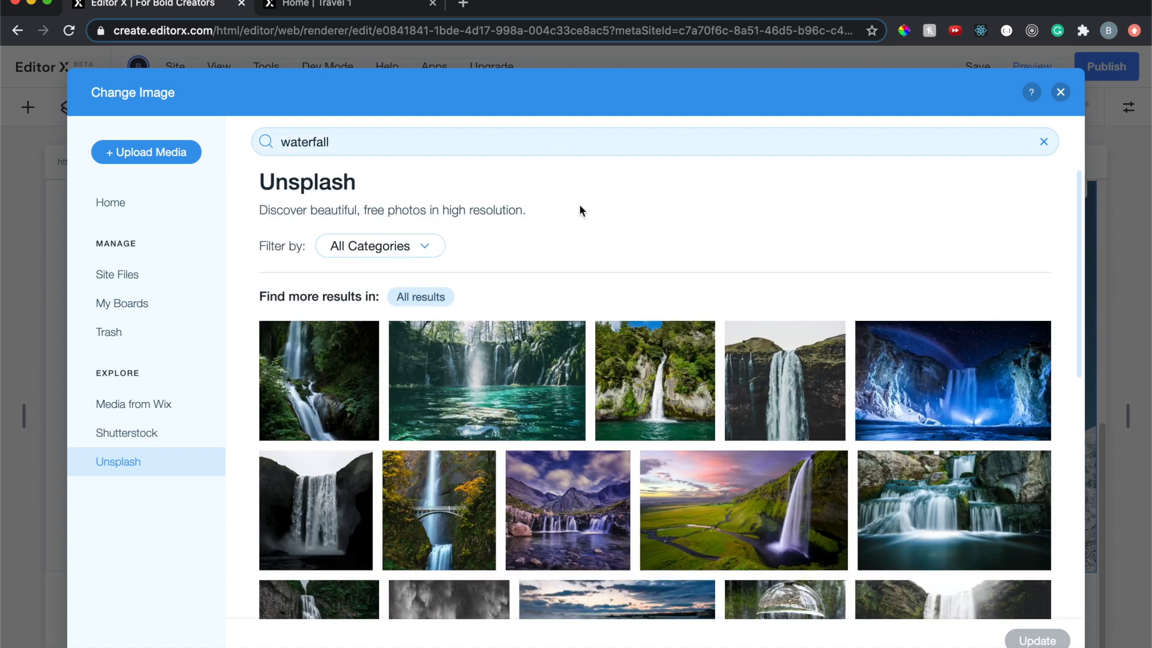
left_click(917, 362)
left_click(1029, 641)
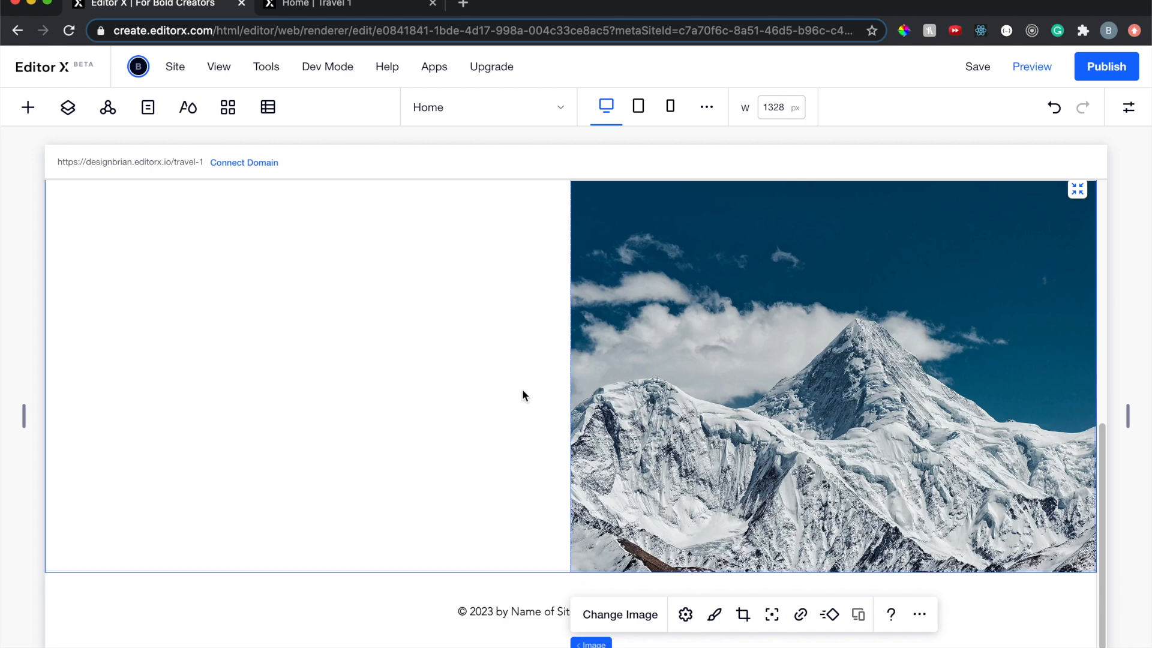
Add a title to the grid section's left cell and change its text to "DISCOVER"
scroll(528, 386, "up", 1)
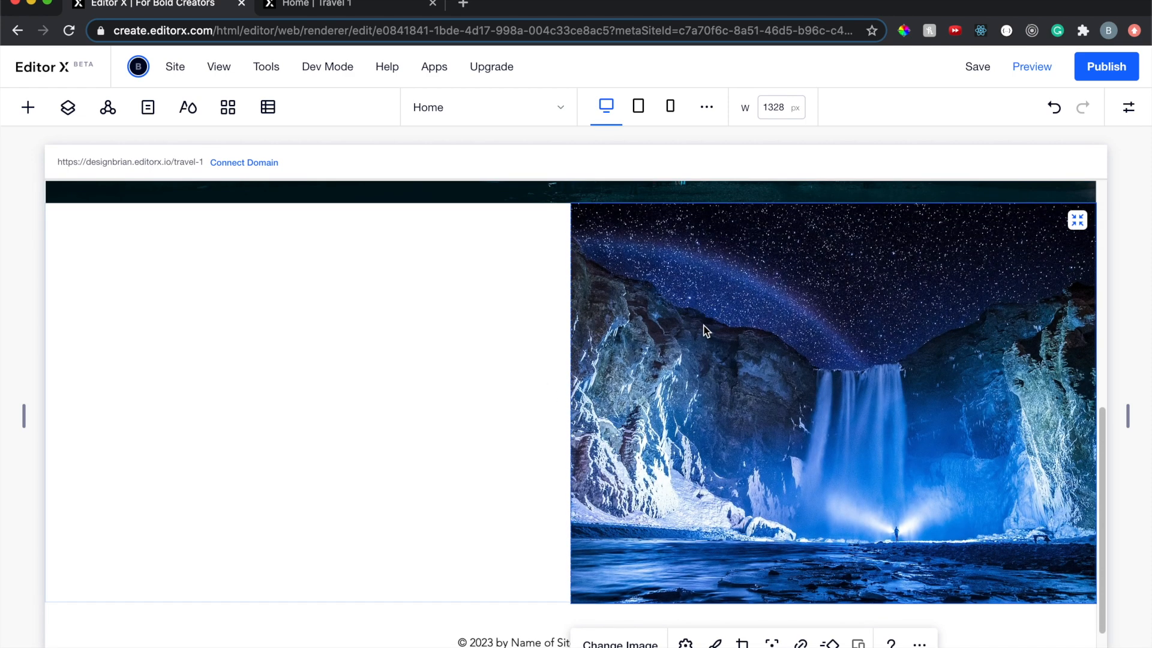
left_click(27, 108)
left_click_drag(219, 234, 219, 336)
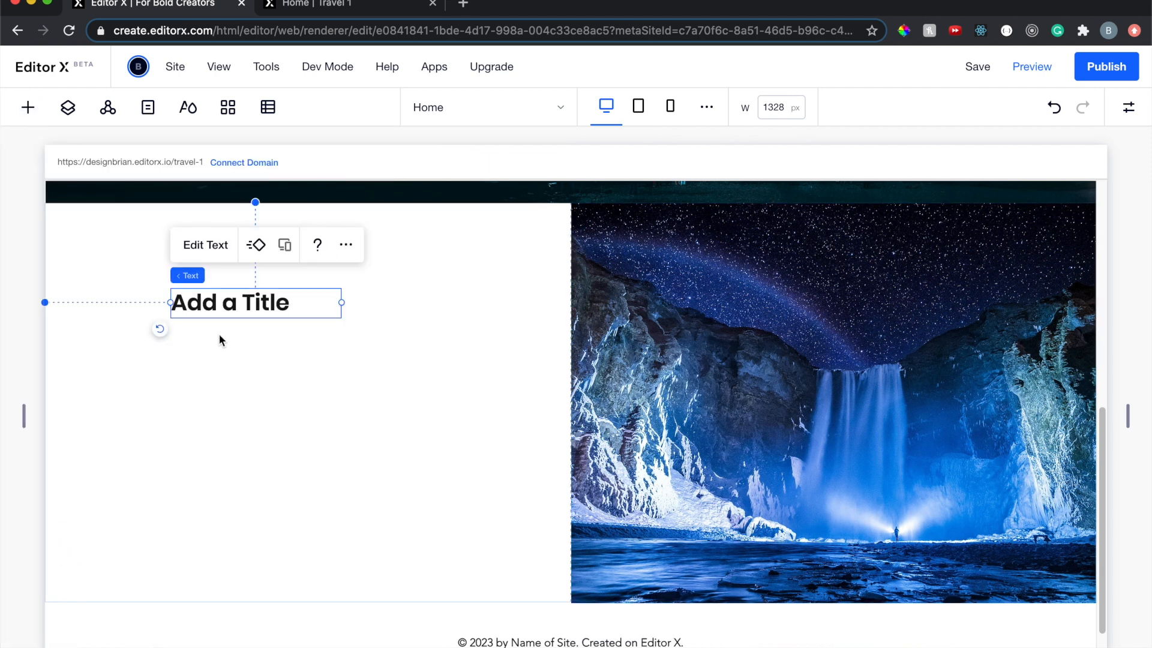
double_click(221, 308)
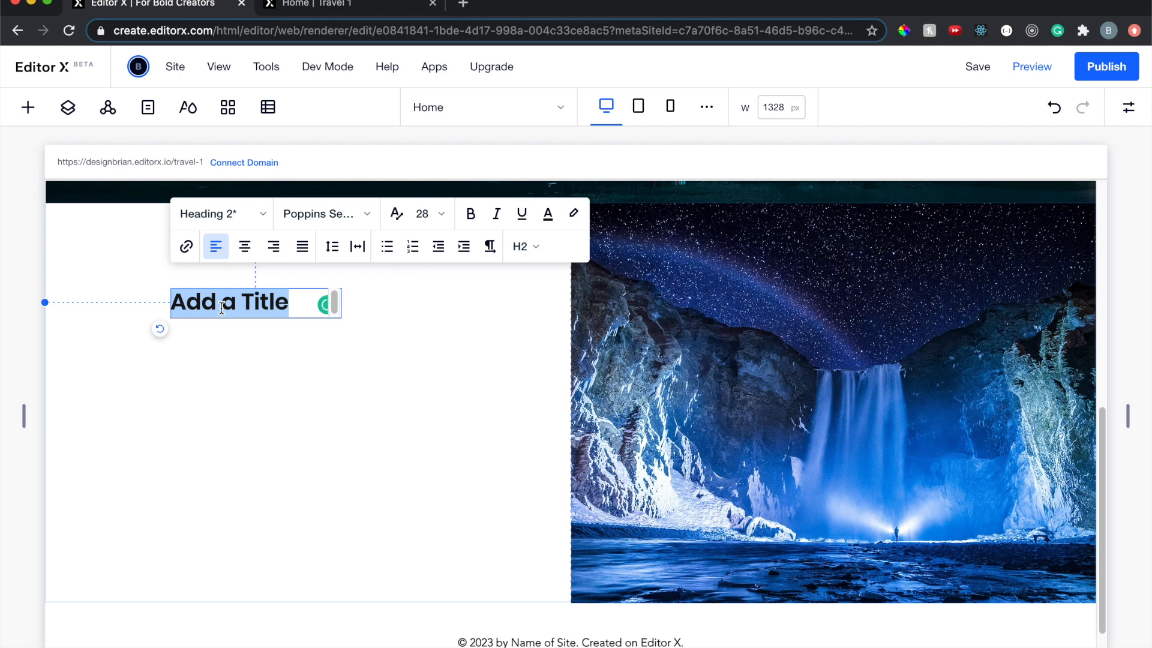
type("DISCOVER")
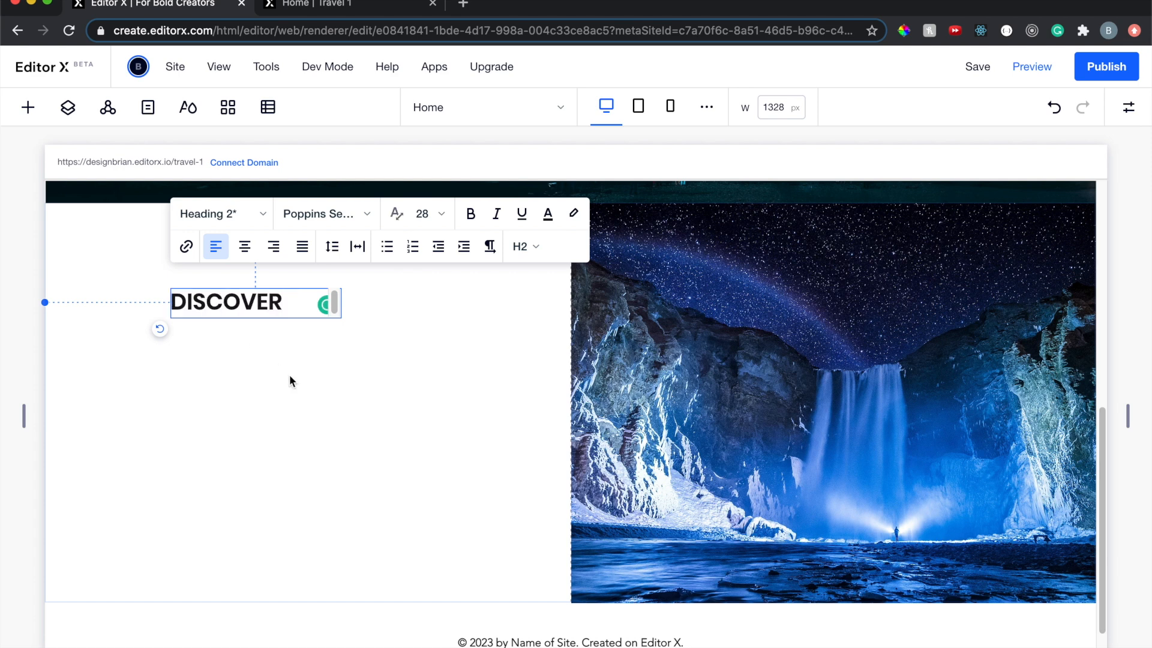
left_click(426, 215)
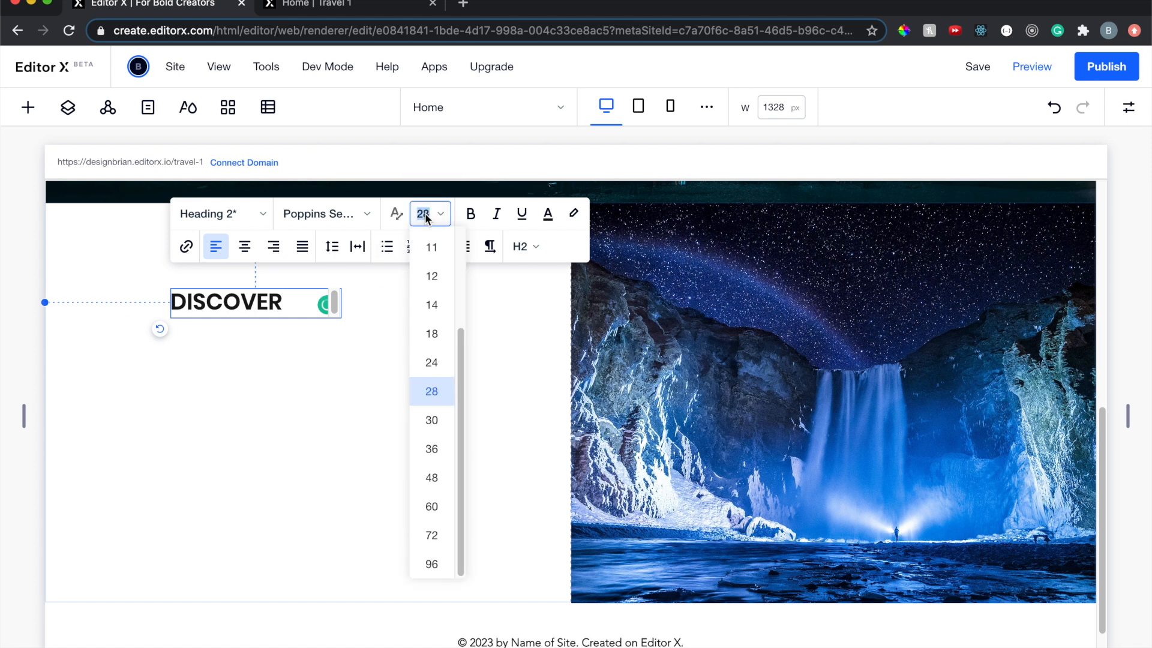
left_click(431, 362)
left_click(419, 338)
left_click(256, 302)
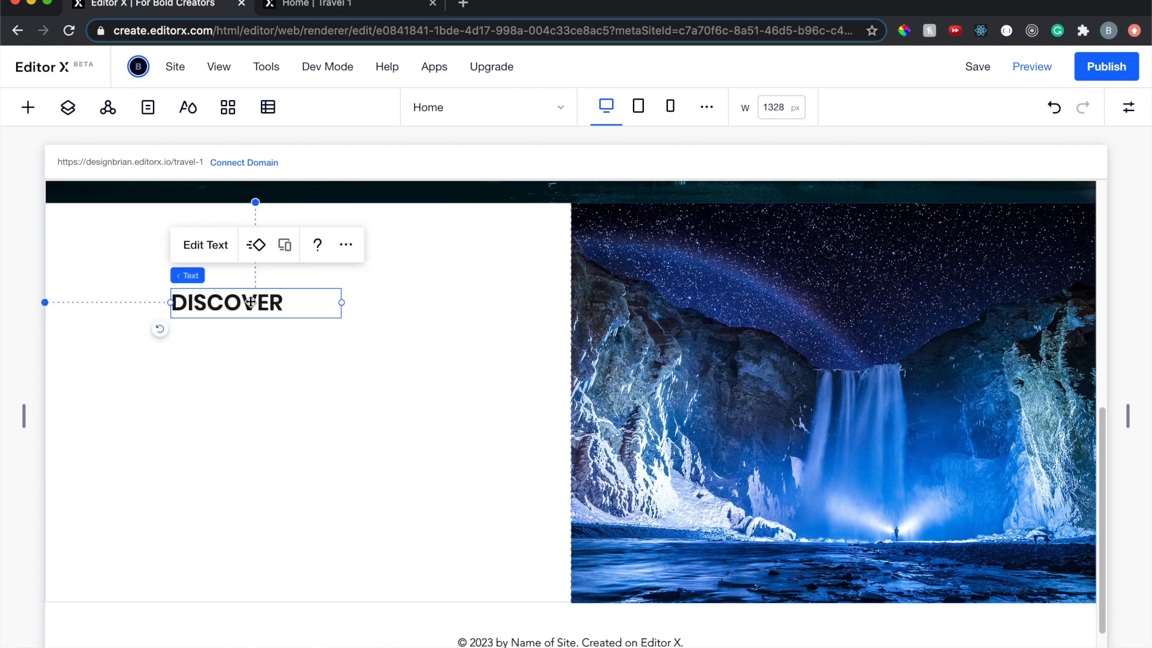
Color the DISCOVER title blue #0C4CED and make it bold
left_click(201, 247)
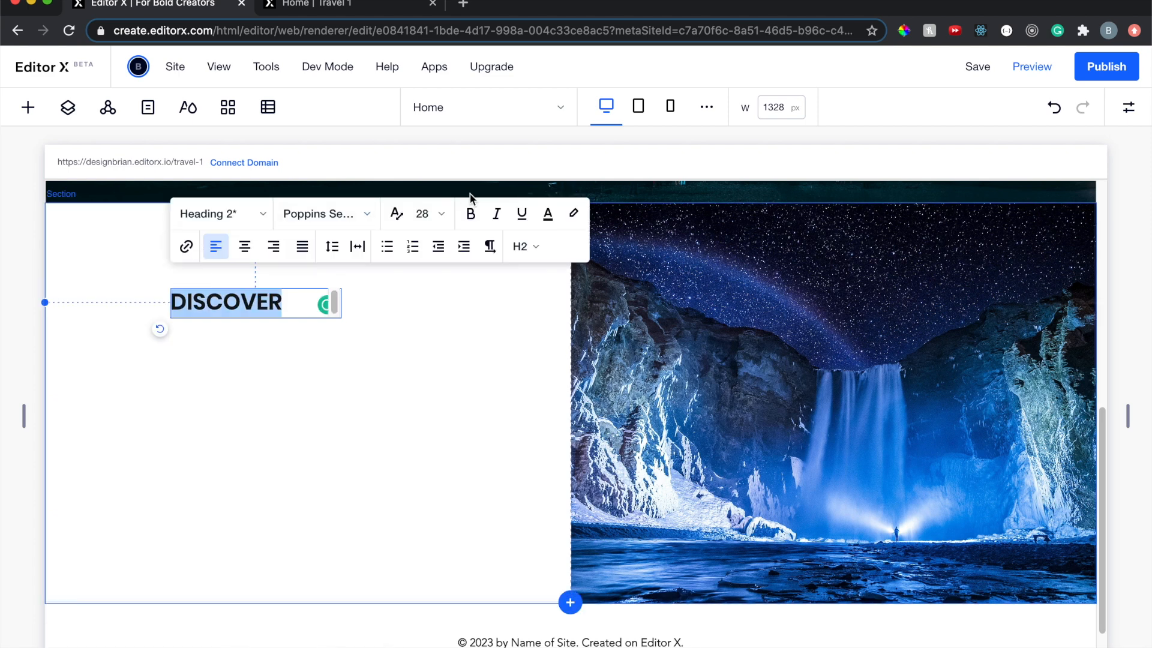
left_click(546, 215)
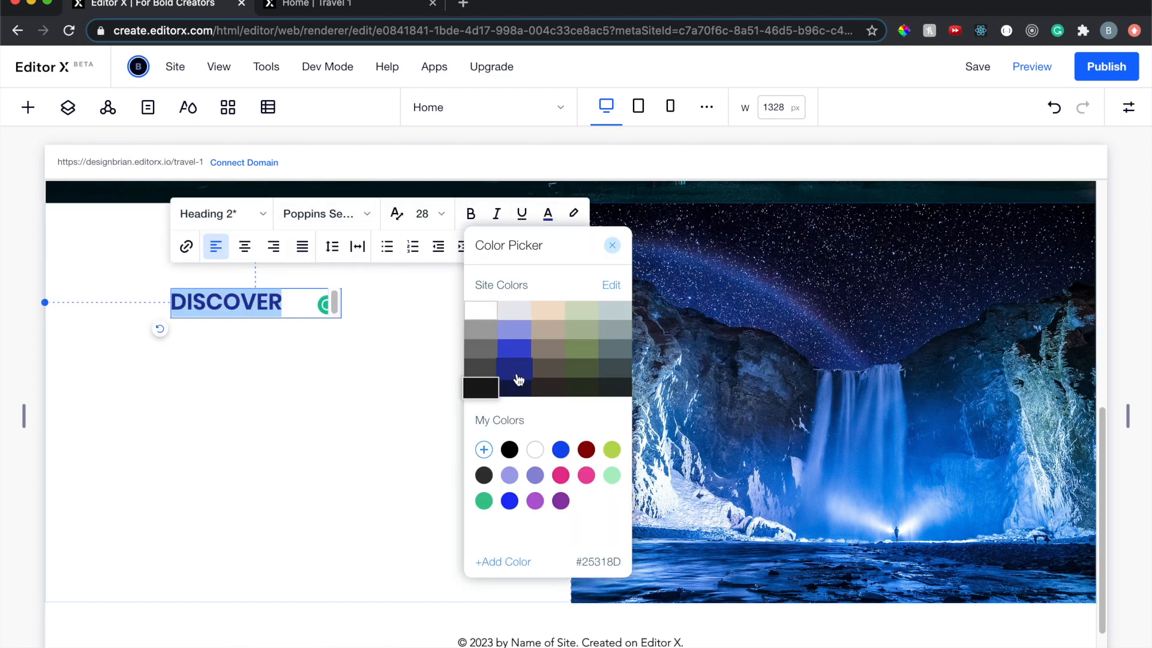
left_click(561, 450)
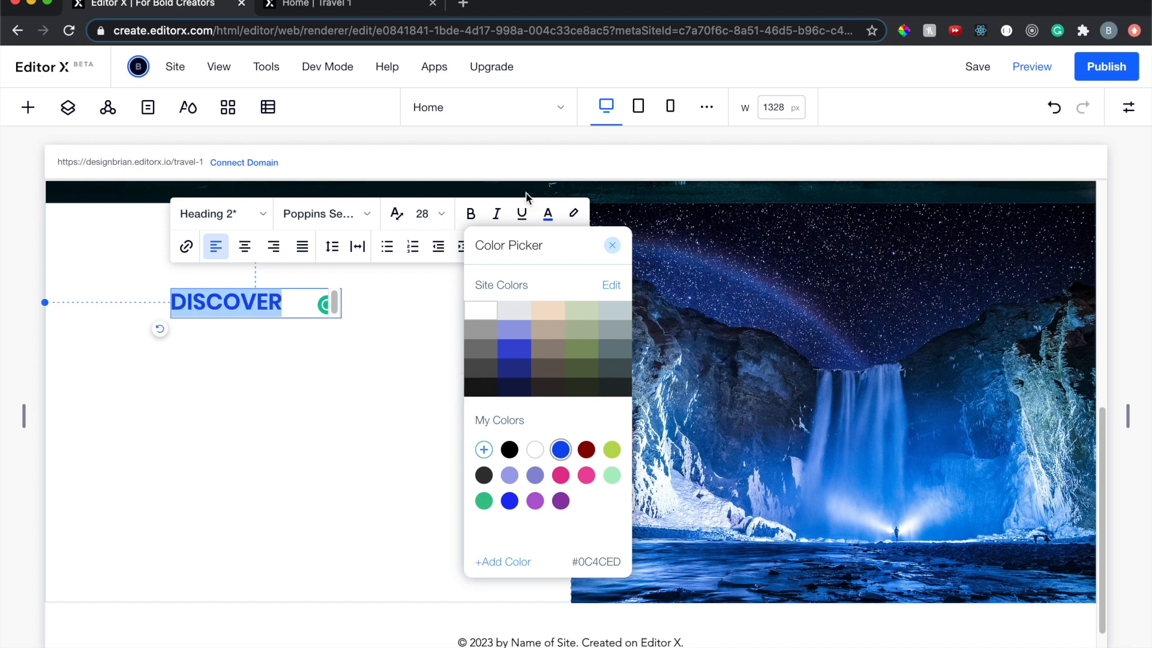
left_click(472, 214)
left_click(472, 214)
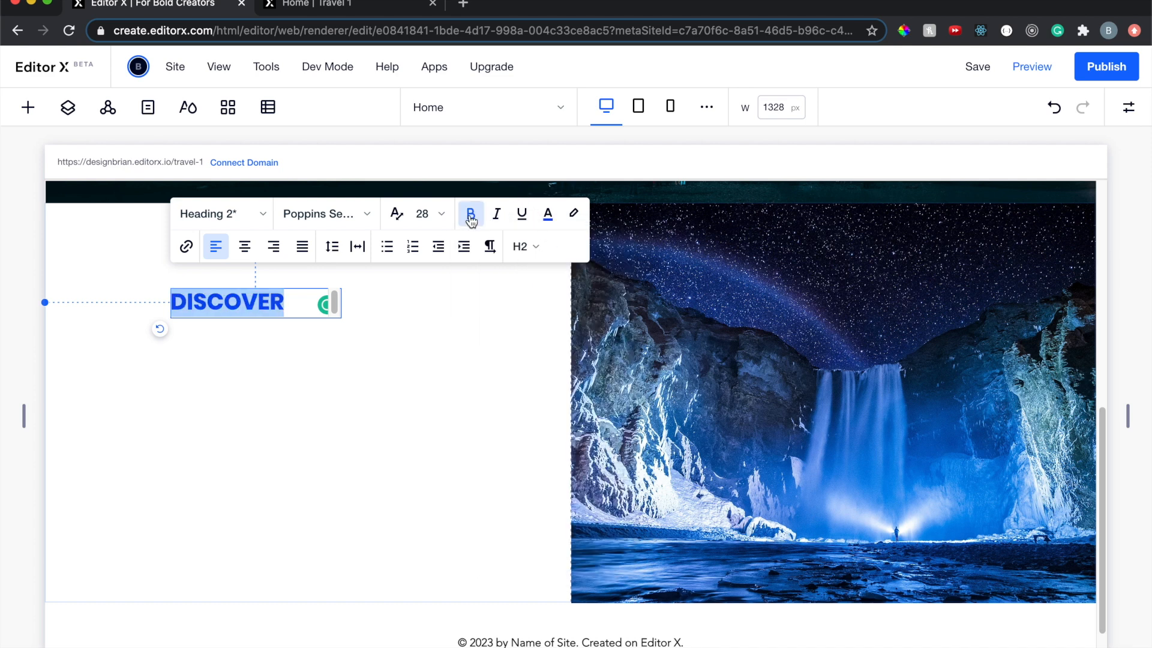
left_click(398, 289)
Move the DISCOVER title so its left edge lines up with the hero section's Get Started button
scroll(219, 300, "up", 3)
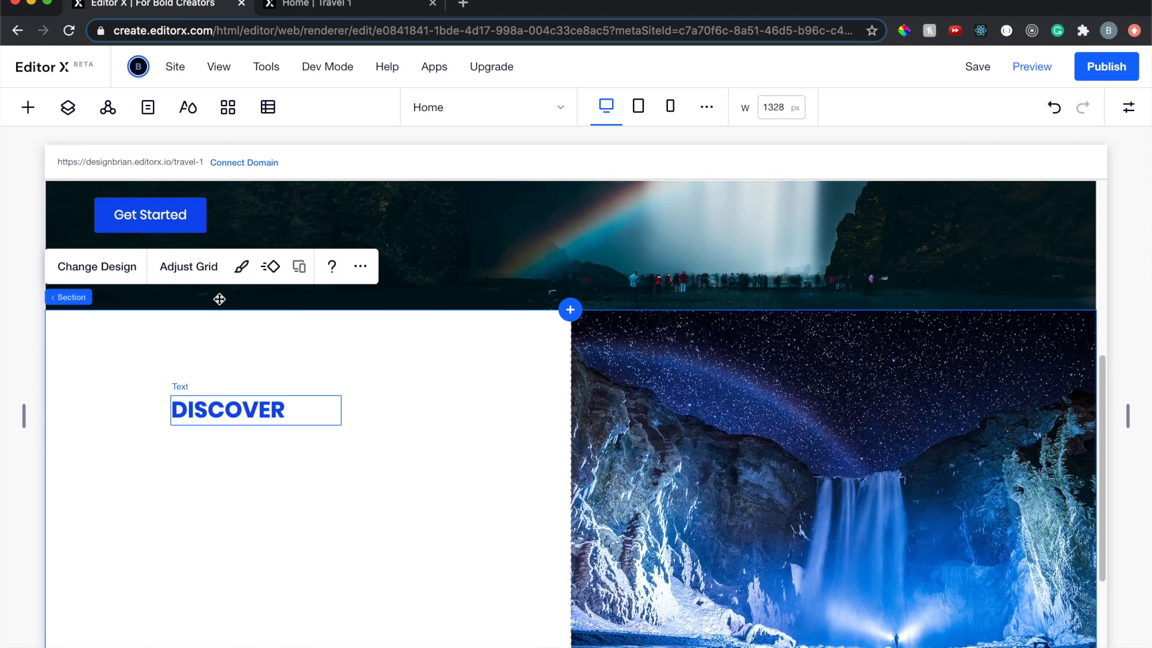
left_click(220, 459)
left_click_drag(220, 459, 150, 438)
left_click(177, 471)
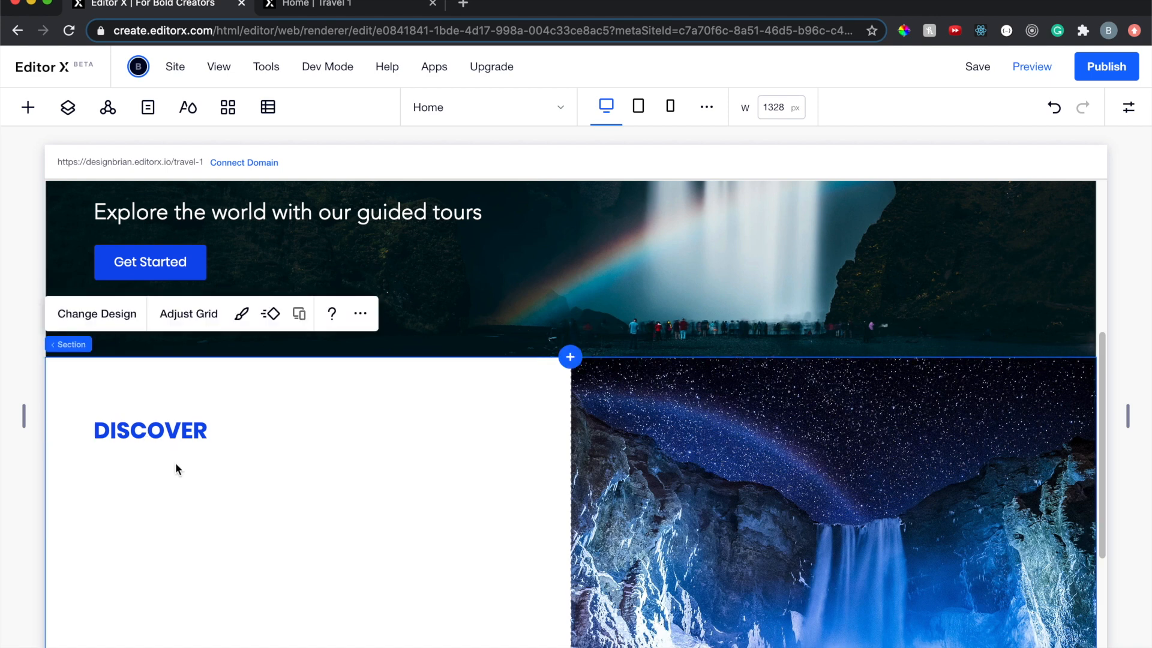
Add a title directly below DISCOVER, left-aligned with it, and change its text to "Experience the rush"
left_click(28, 107)
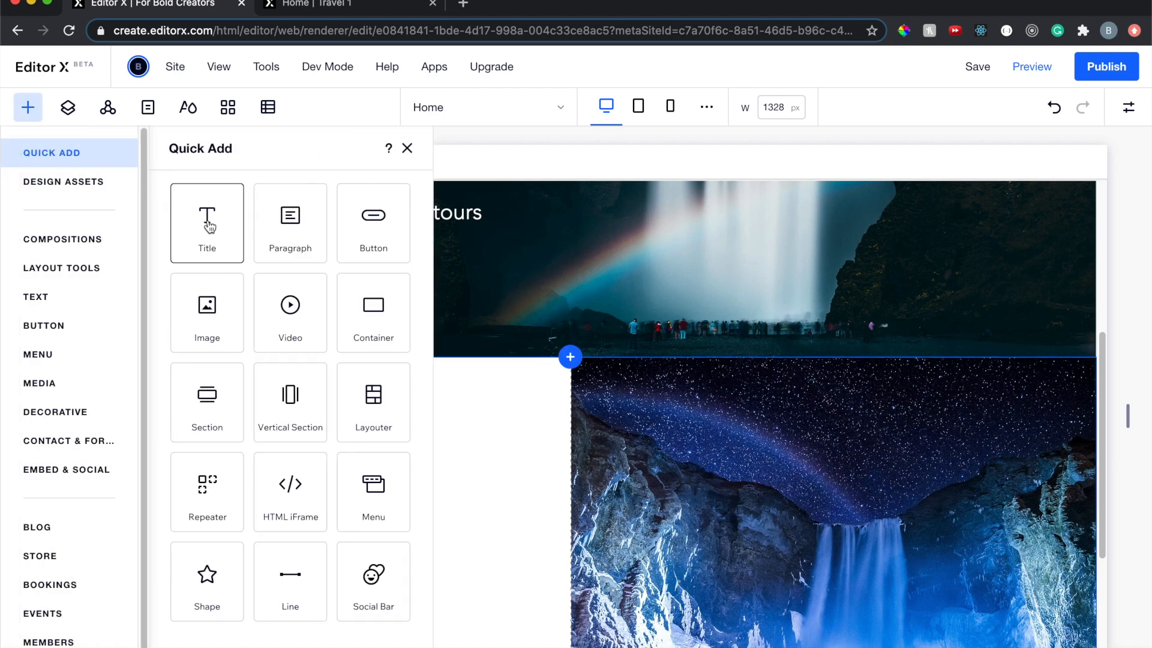
left_click_drag(209, 226, 144, 475)
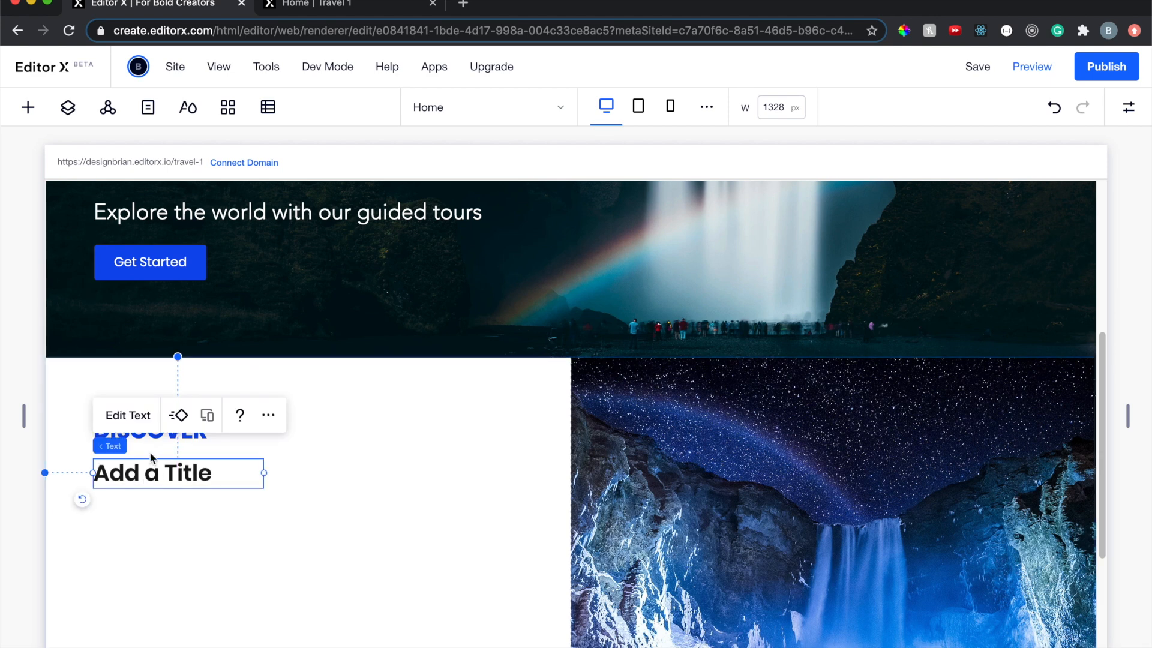
left_click(136, 415)
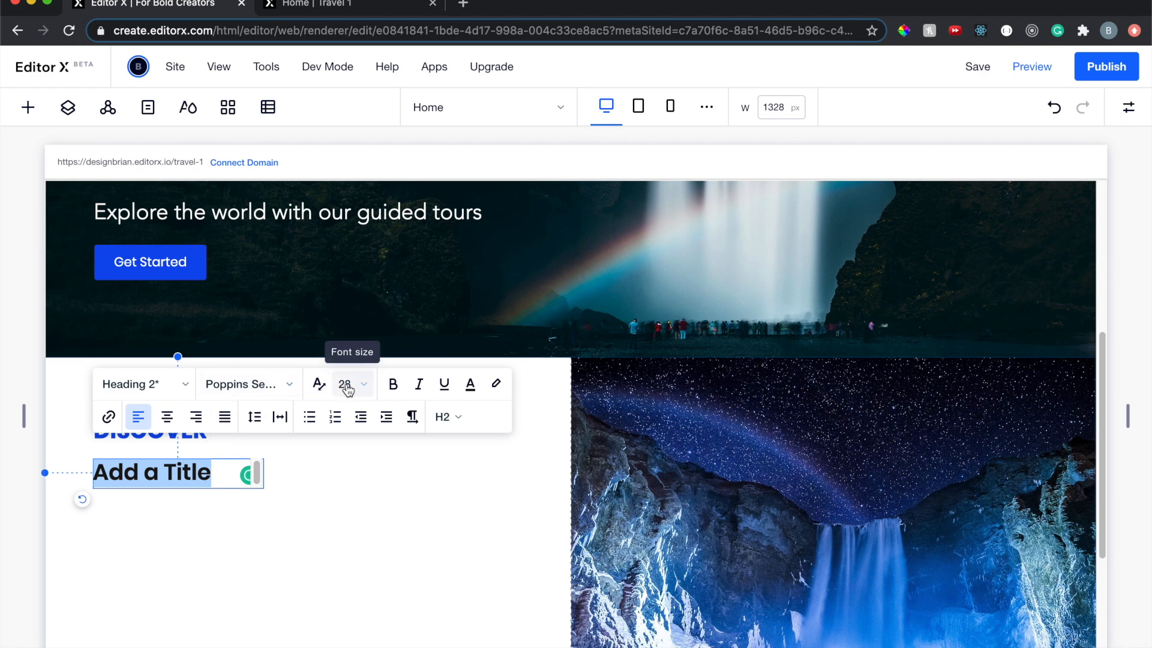
triple_click(174, 477)
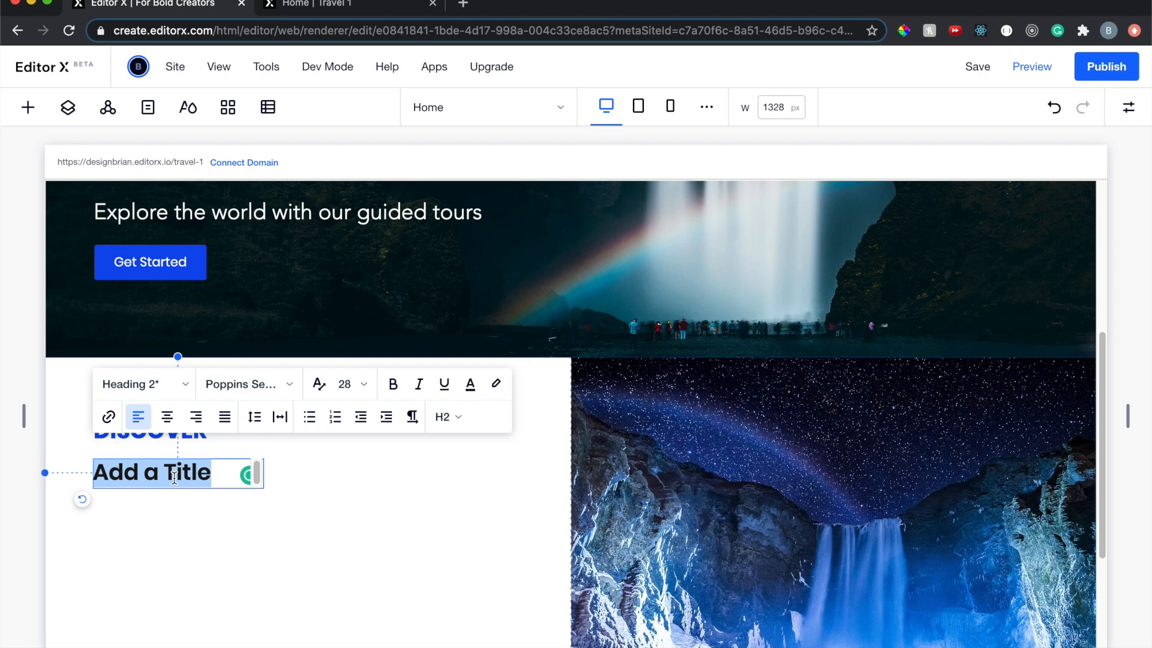
type("Experience")
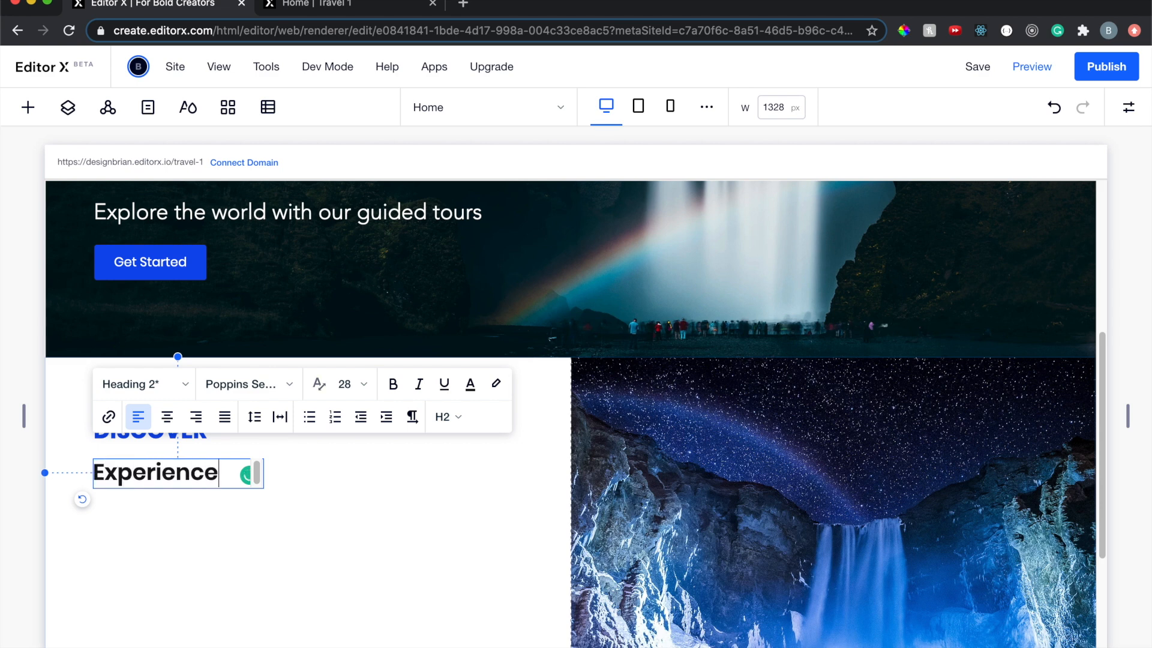
type(" the rush")
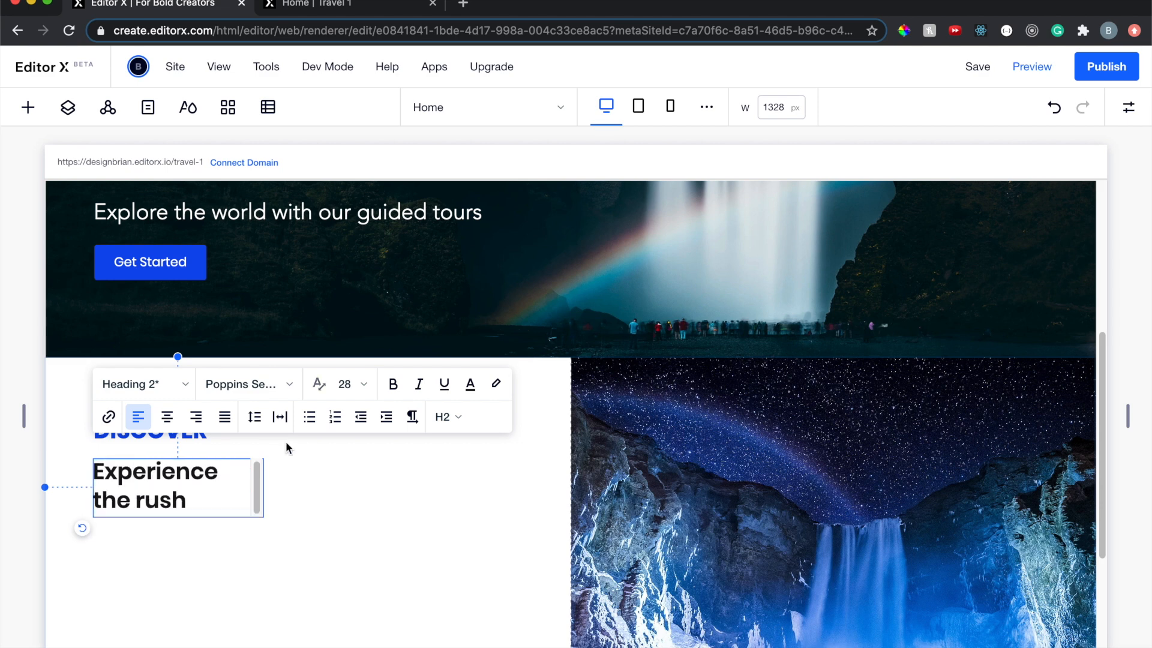
Widen the "Experience the rush" title box to fit the text on one line and set its font size to 32
left_click(344, 480)
left_click(237, 474)
left_click_drag(266, 487, 354, 484)
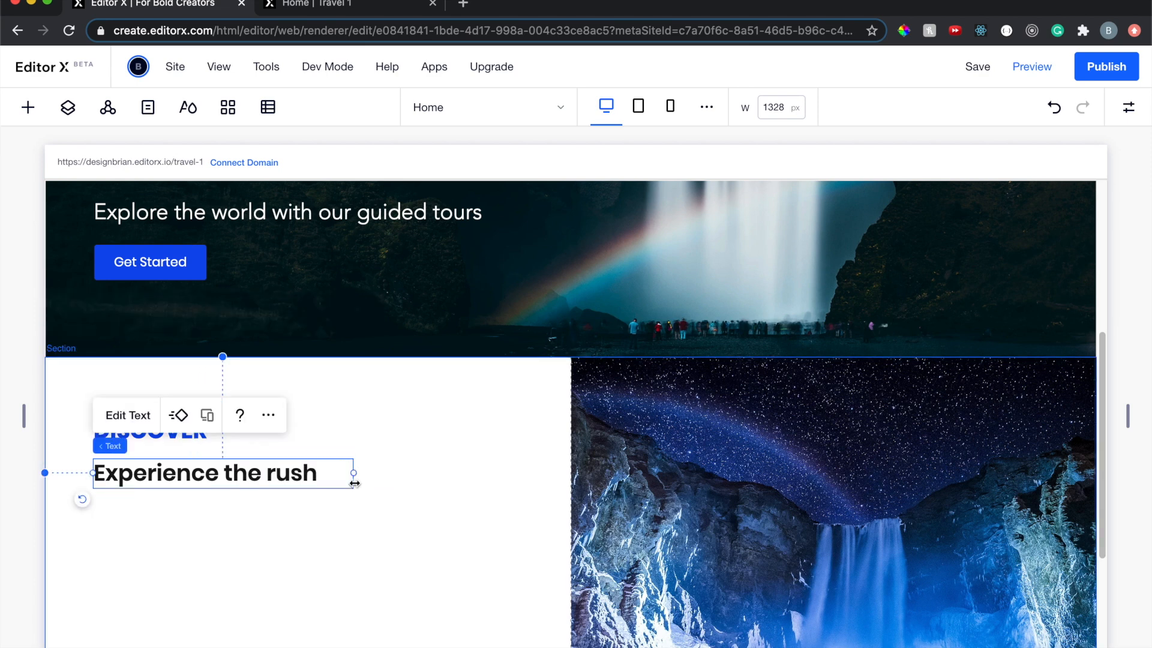
left_click(141, 418)
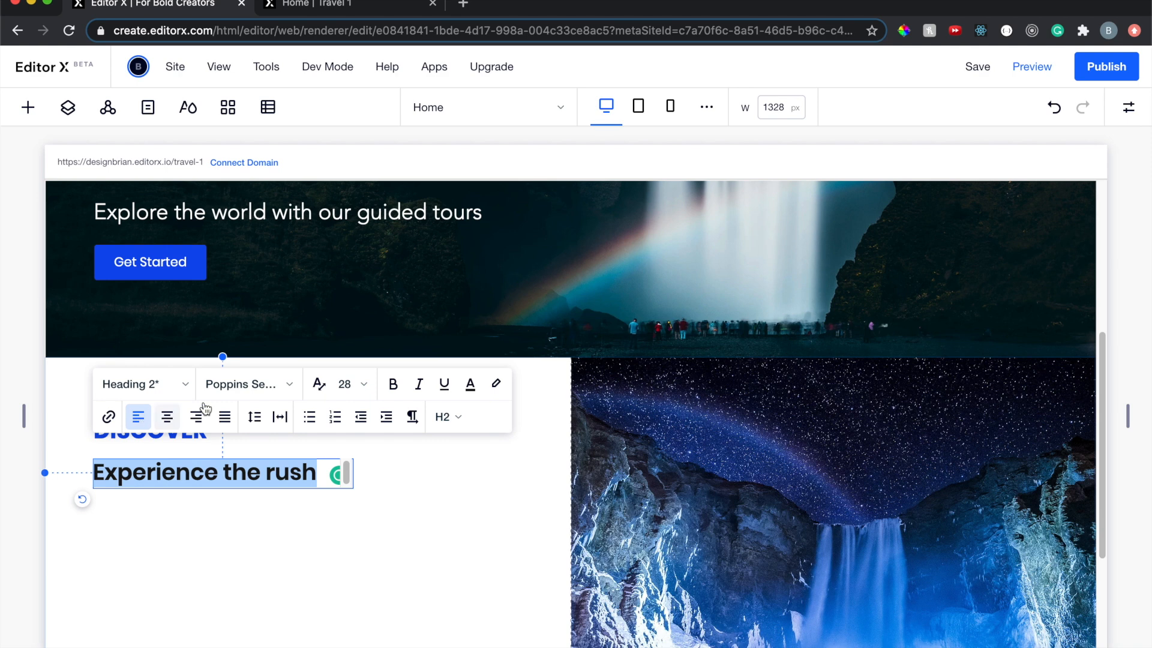
left_click(347, 385)
type("32")
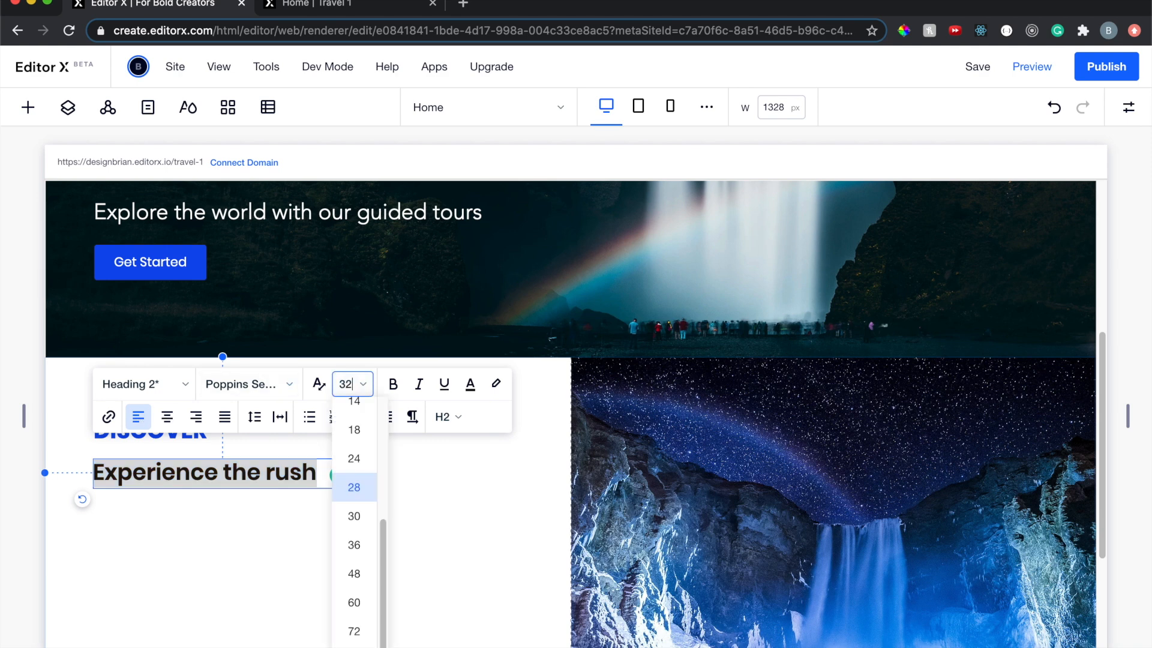
key("Return")
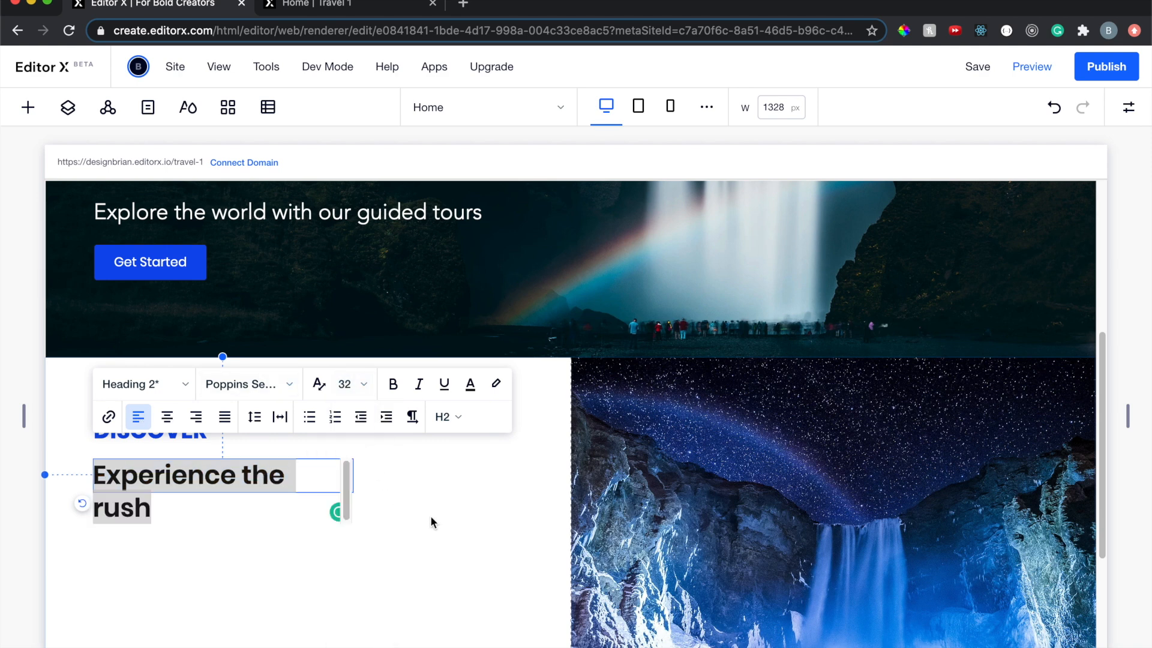
left_click(429, 516)
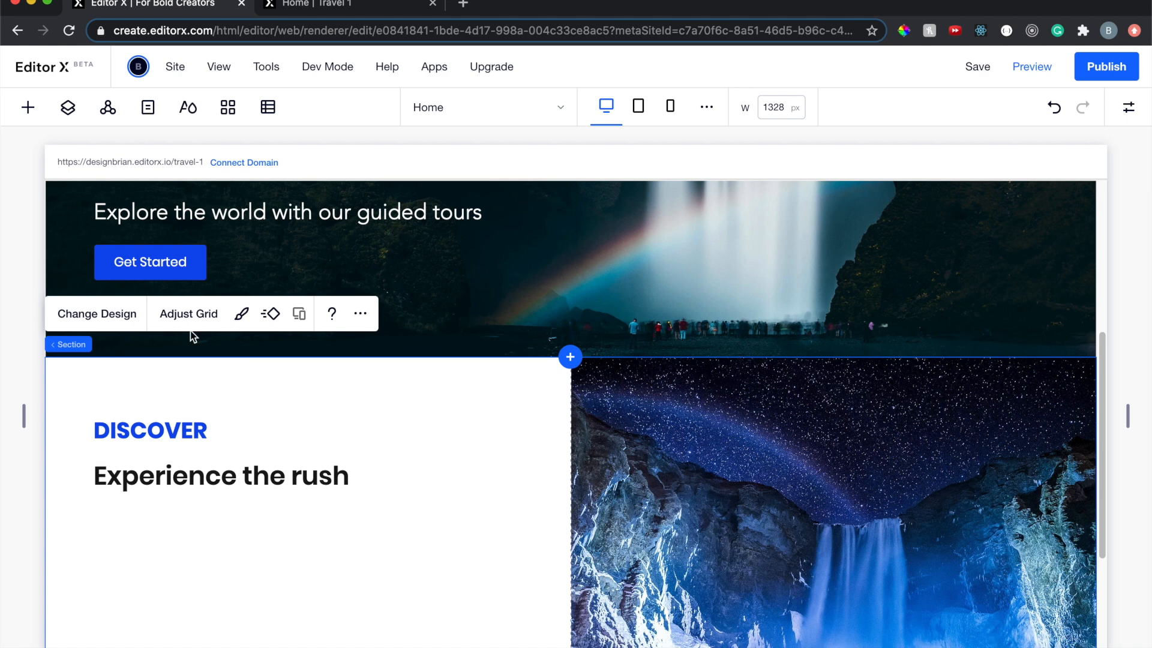
Add a paragraph below "Experience the rush" reading "Get special access to our hidden waterfalls located deep inside the arctic glaciers."
left_click(26, 117)
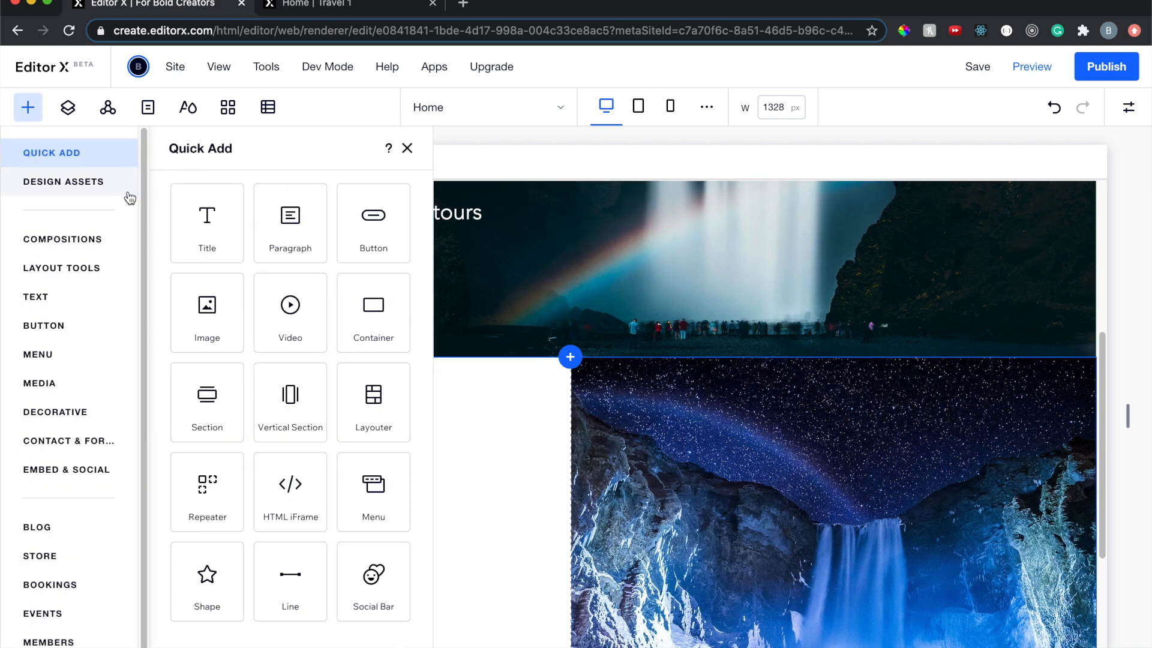
left_click_drag(256, 234, 170, 545)
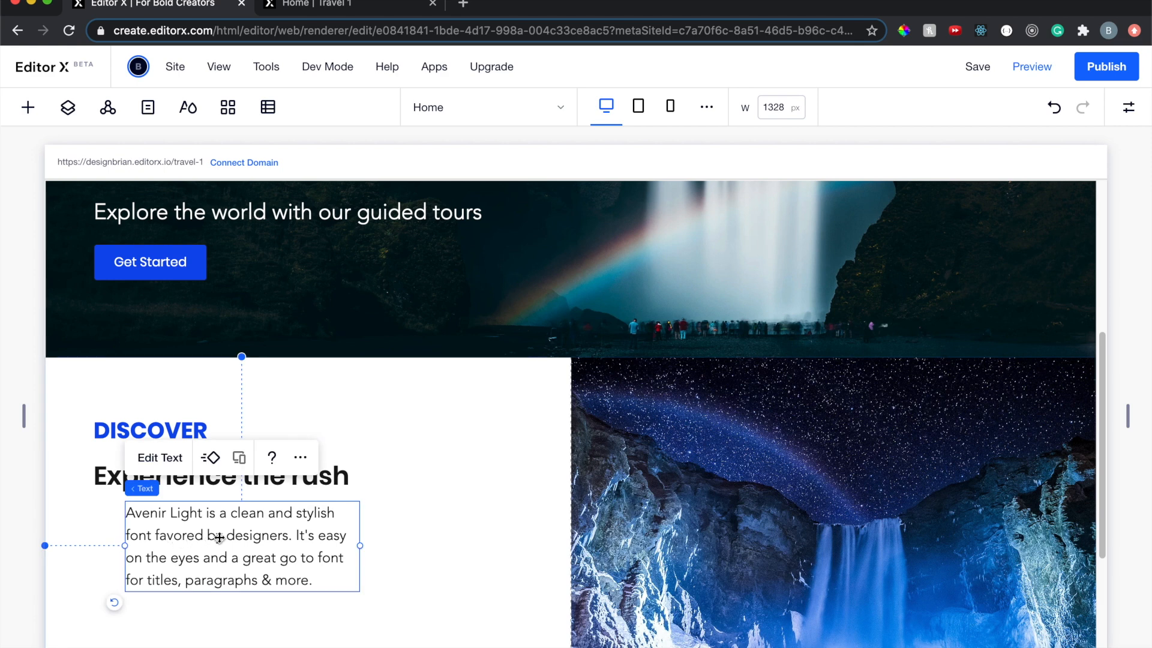
double_click(219, 537)
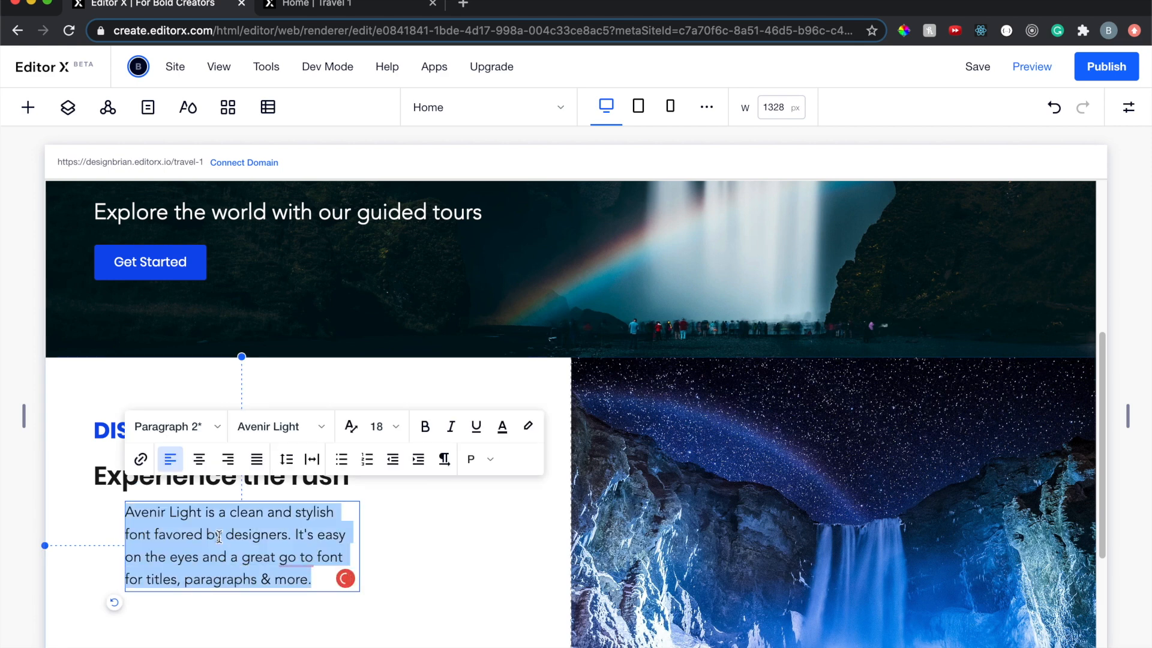
key("BackSpace")
type("Get special access to our hidden waterfalls")
type(" o")
key("BackSpace")
type("located deep")
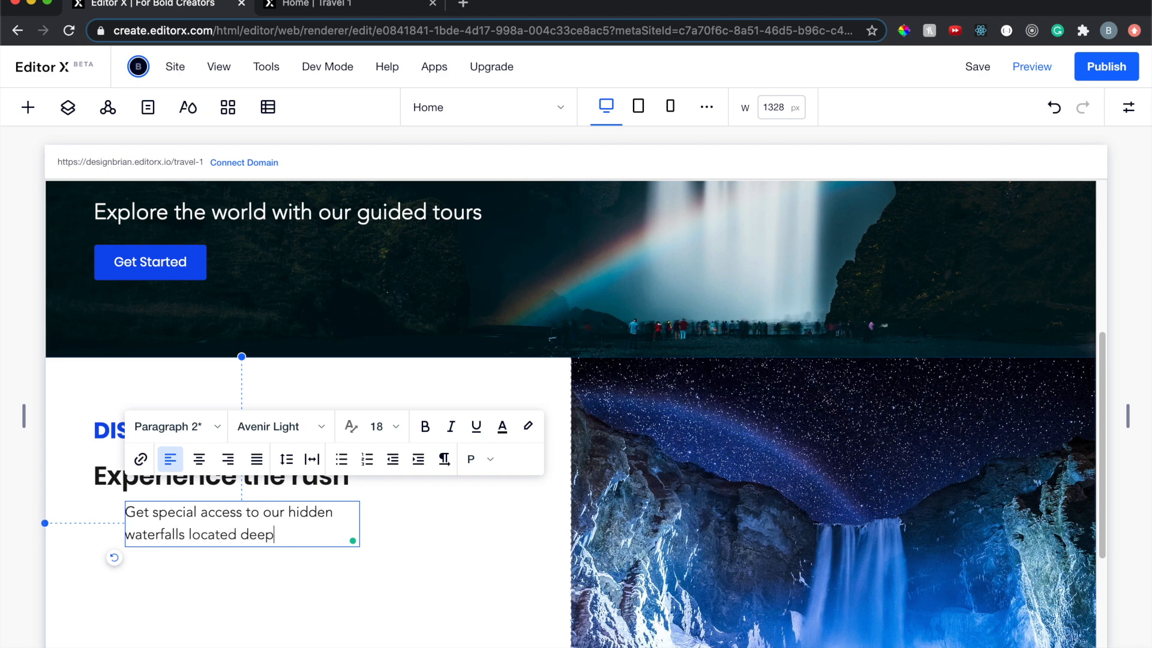
type(" inside the")
type("arctic glaciers.")
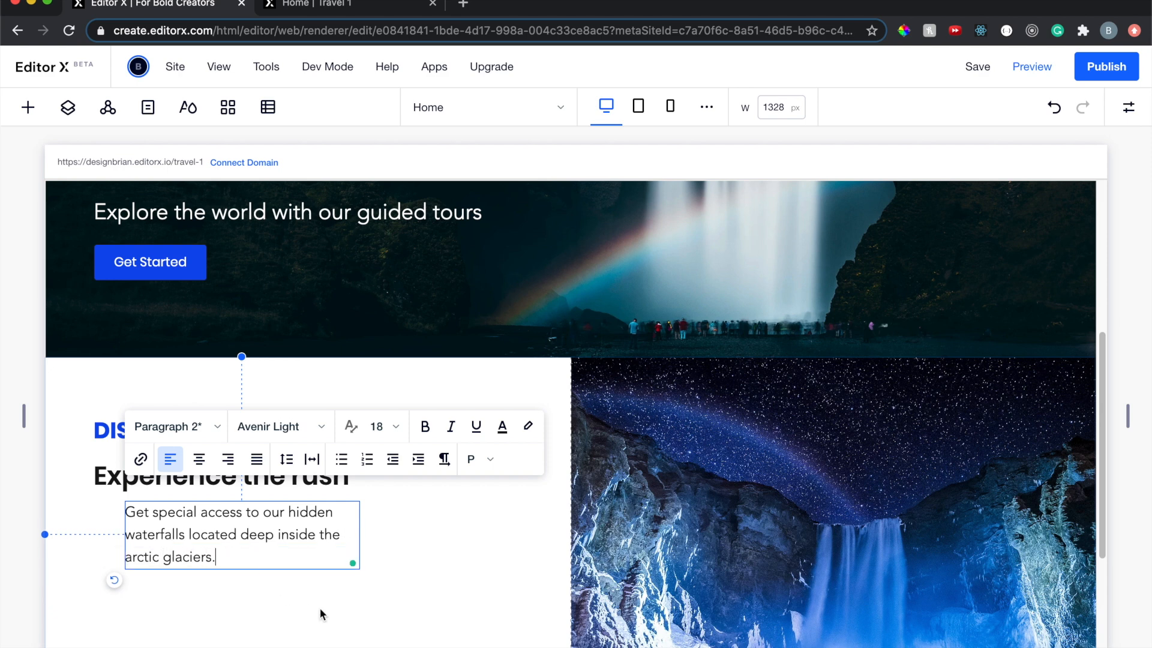
left_click(323, 613)
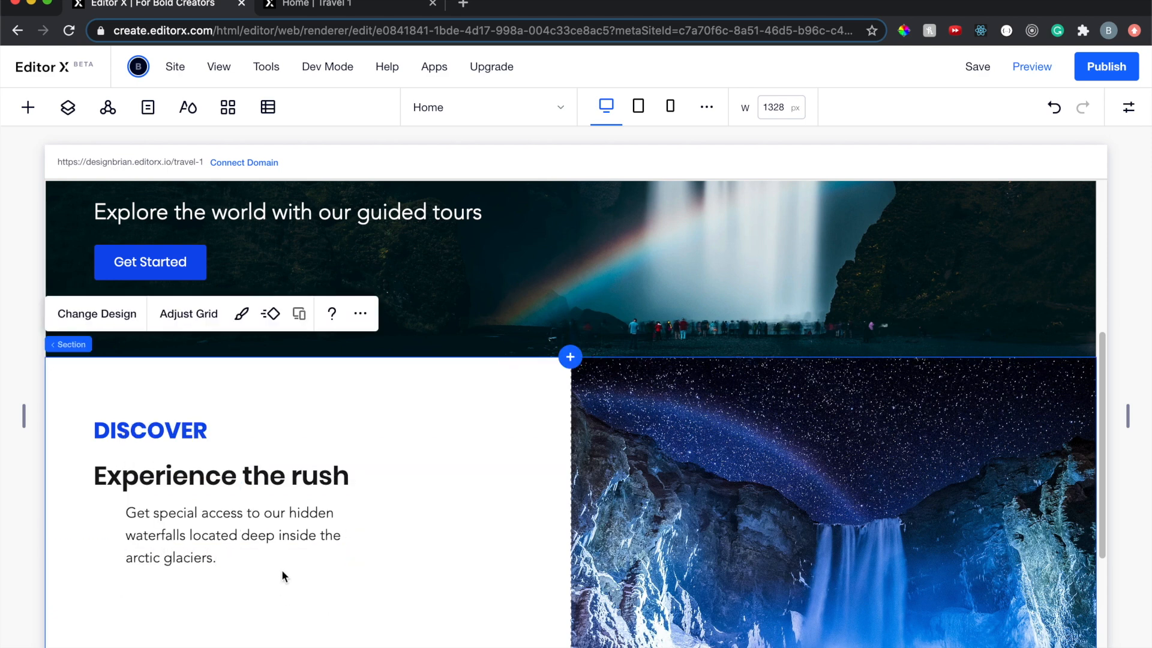
Align the paragraph's left edge with the titles above and widen it to nearly fill the left cell
left_click_drag(232, 538, 200, 539)
scroll(201, 541, "down", 2)
scroll(200, 541, "down", 2)
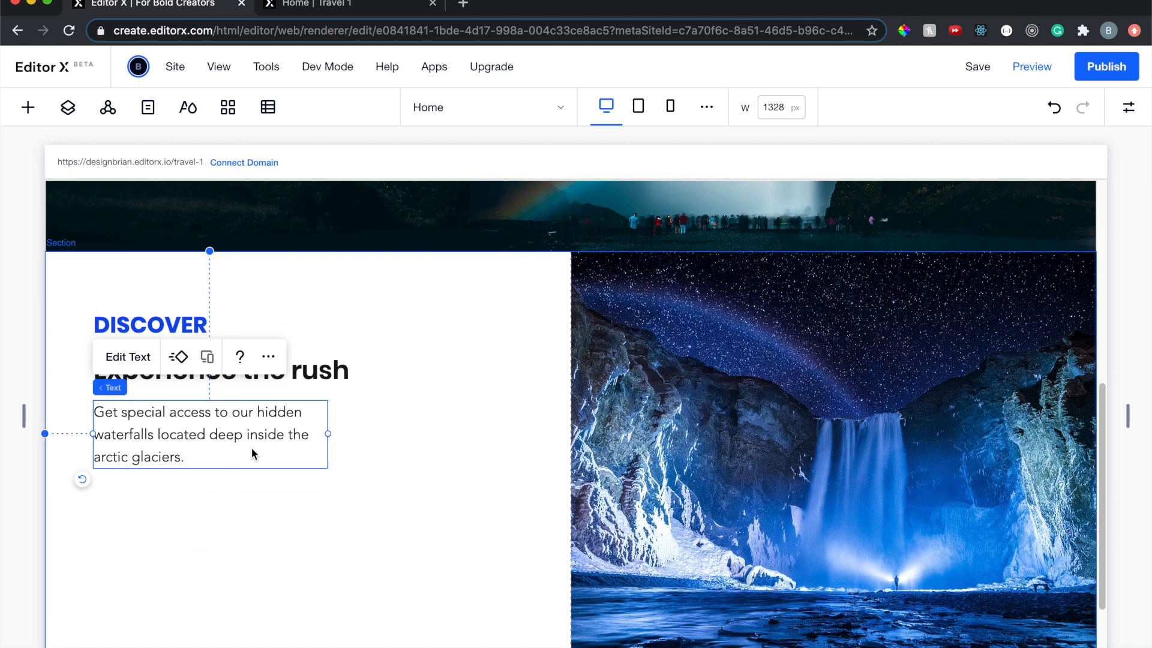
left_click(330, 433)
left_click(324, 434)
left_click_drag(328, 433, 533, 421)
left_click(280, 517)
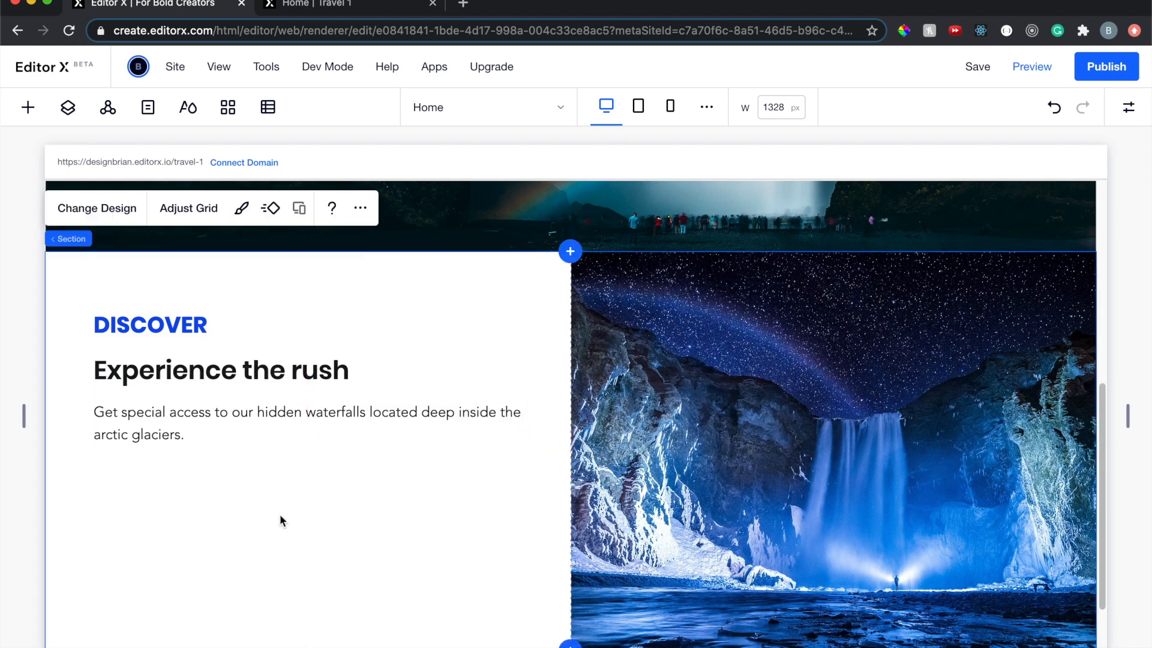
left_click(29, 109)
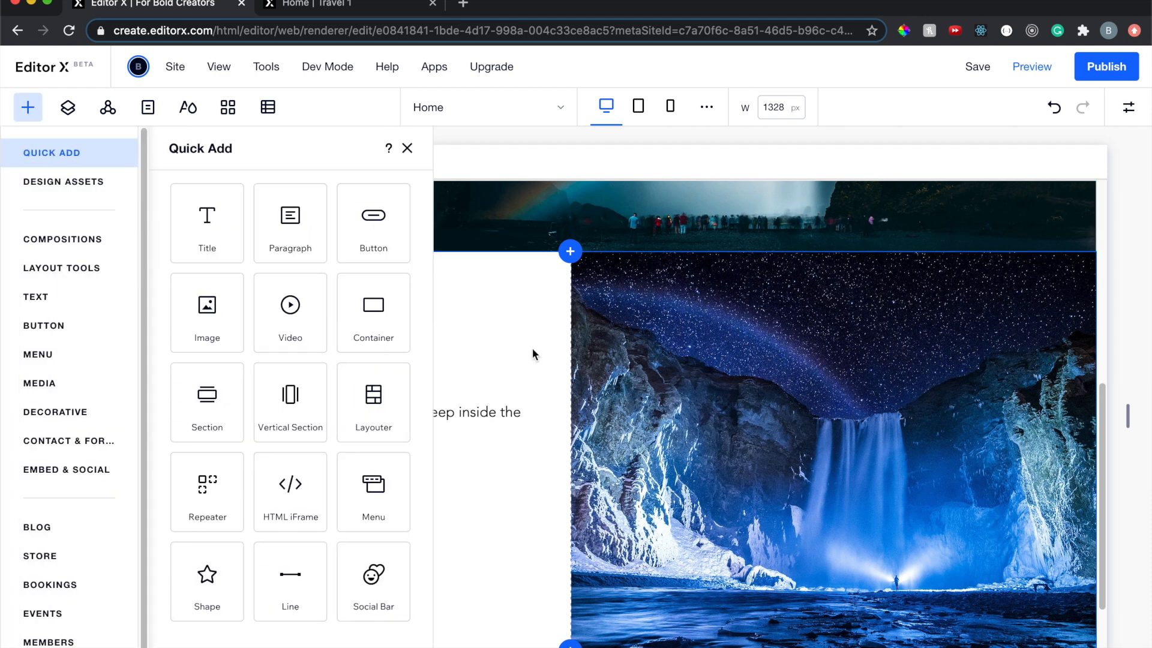
scroll(533, 351, "up", 1)
left_click(414, 156)
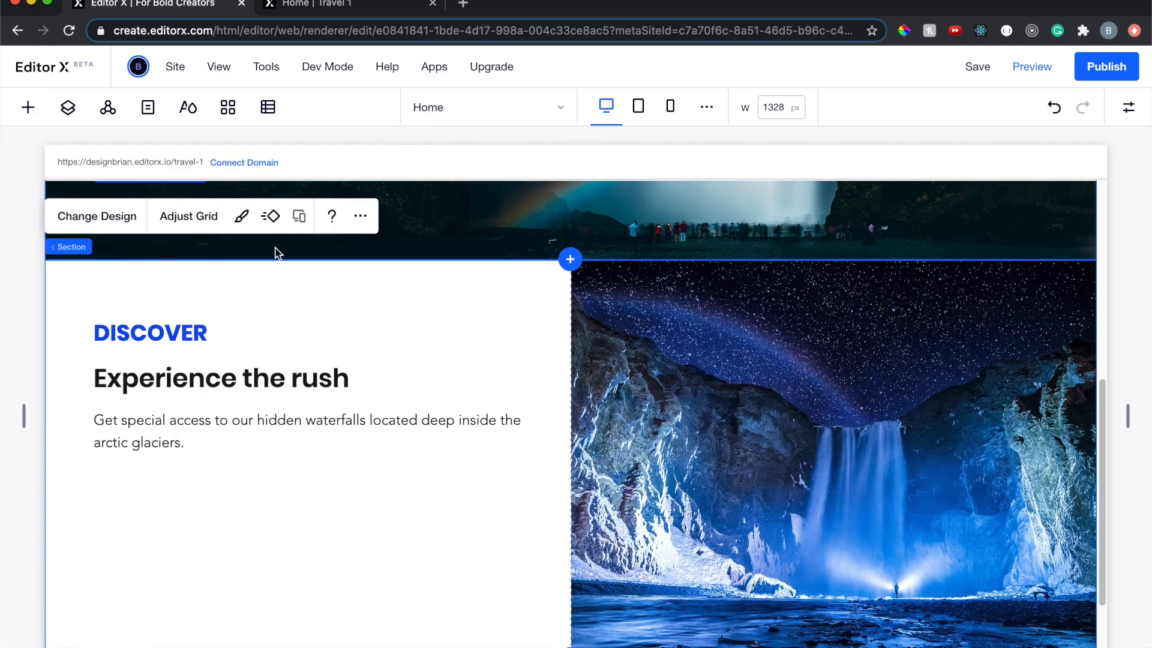
Copy the hero's Get Started button into the Discover section and place it below the paragraph, left-aligned with the text
scroll(275, 250, "up", 3)
left_click(194, 285)
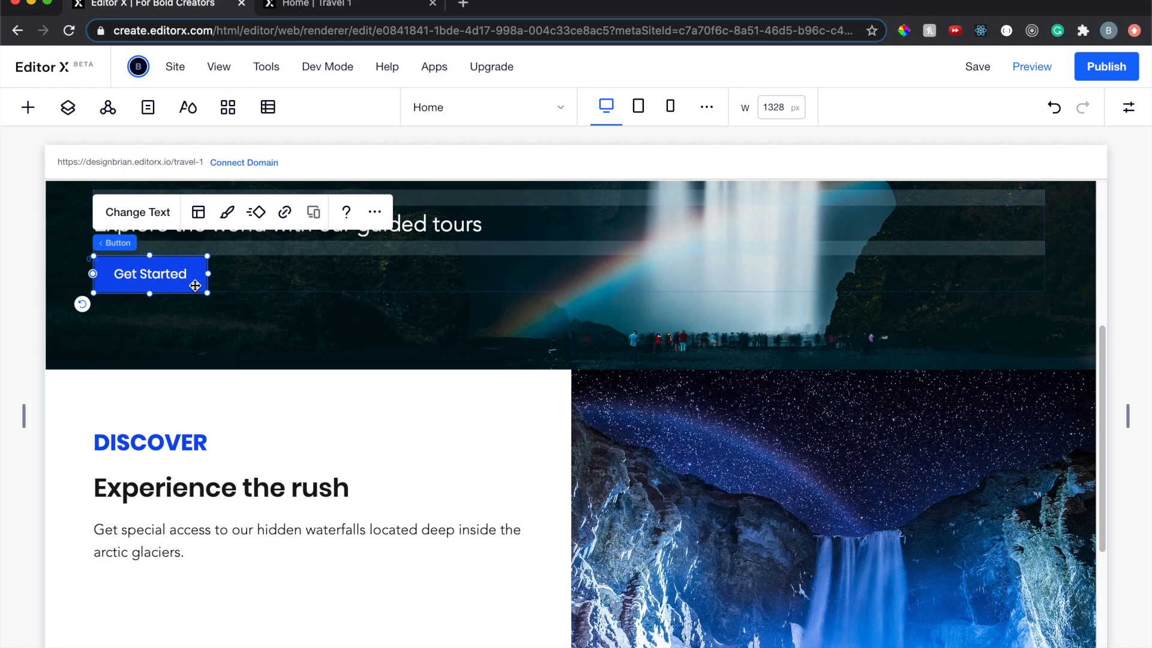
scroll(264, 422, "down", 3)
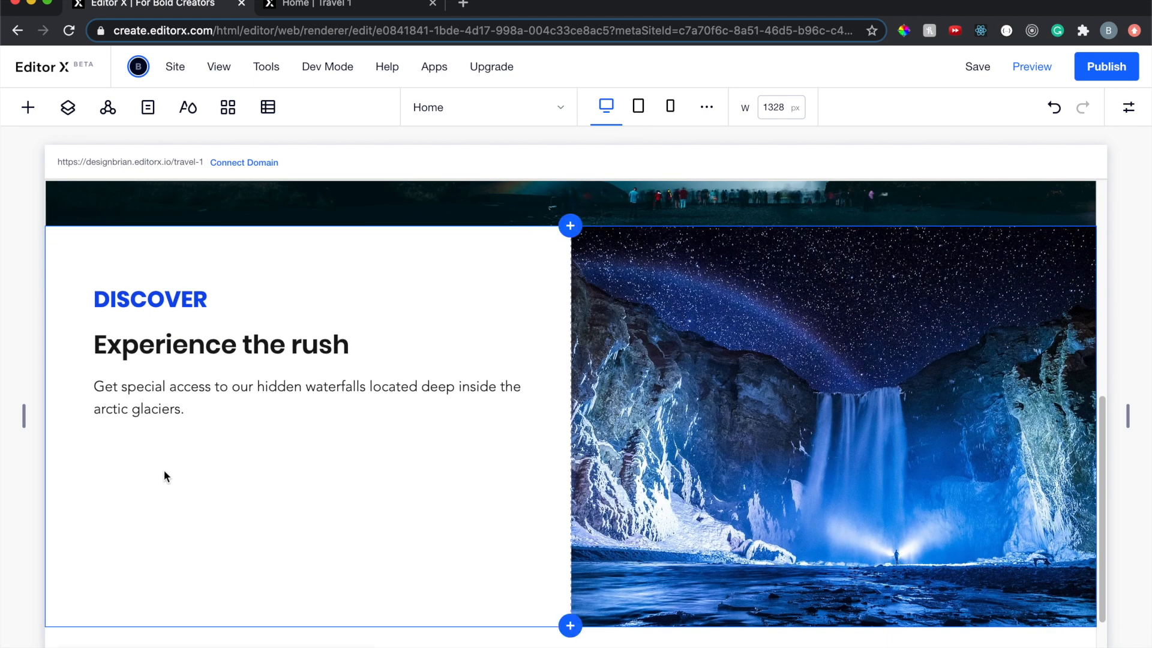
key("ctrl+v")
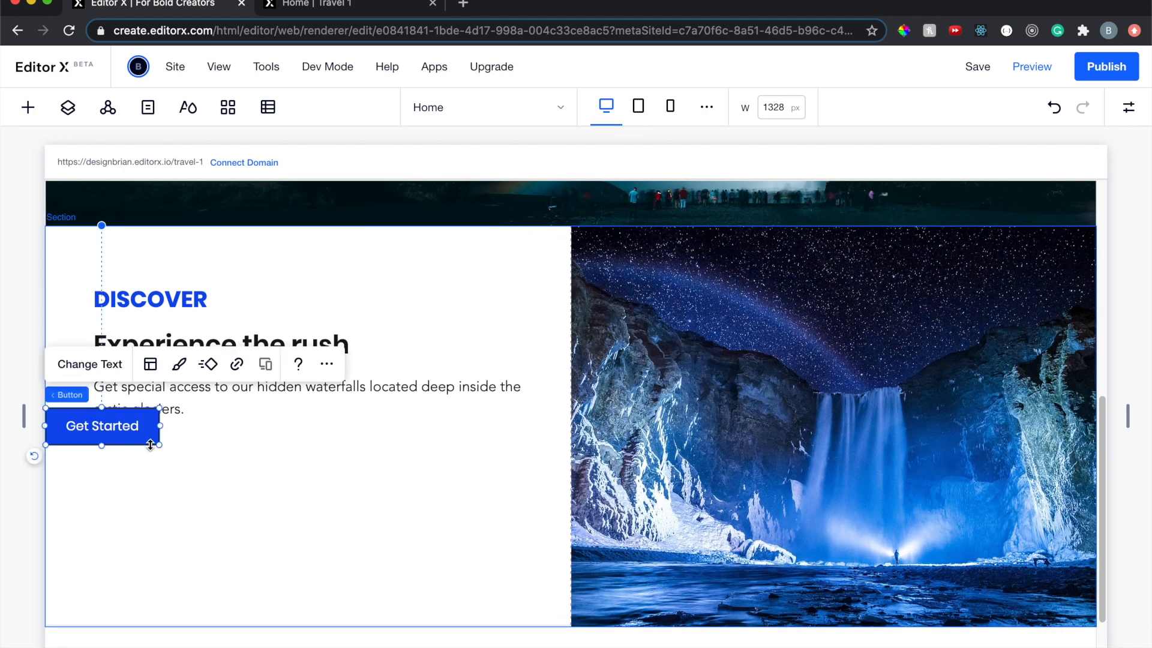
left_click_drag(141, 437, 189, 466)
left_click(254, 519)
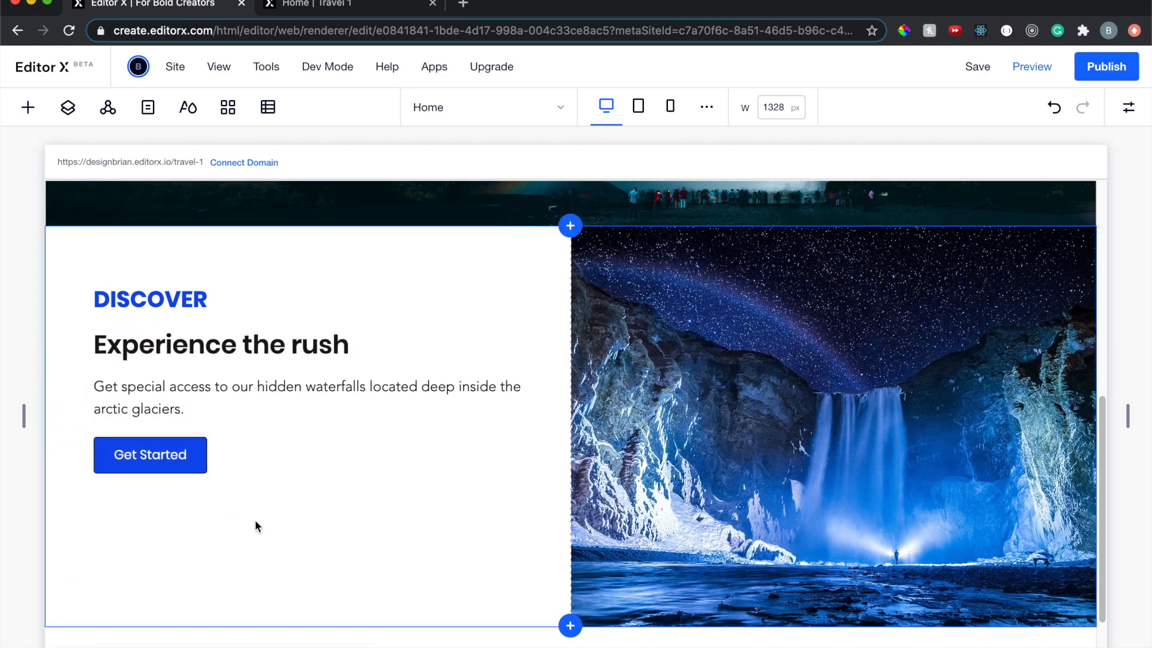
Set the border width of the hero section's Get Started button to 0 px
scroll(250, 504, "up", 3)
left_click(180, 249)
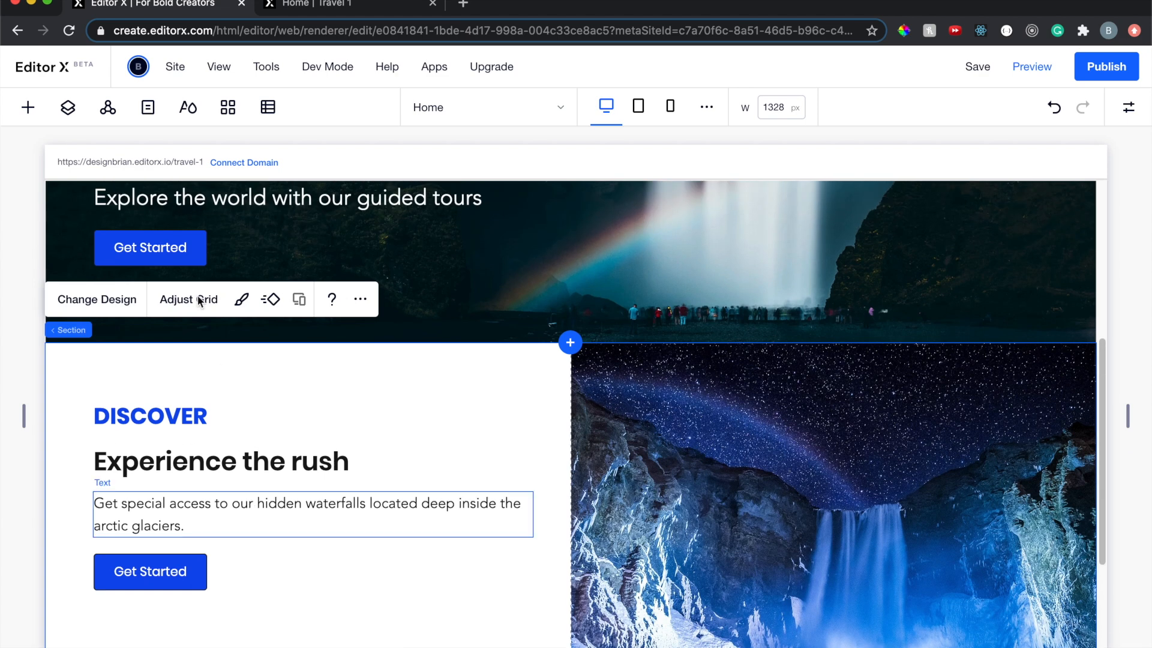
left_click(196, 254)
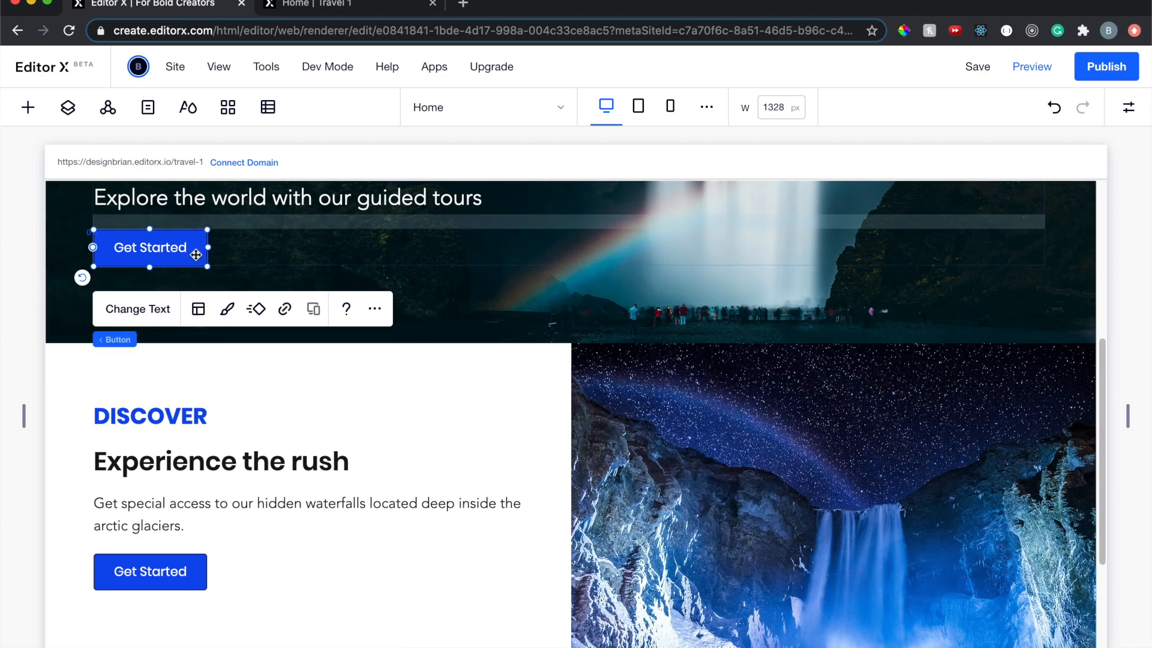
left_click(229, 310)
left_click(268, 376)
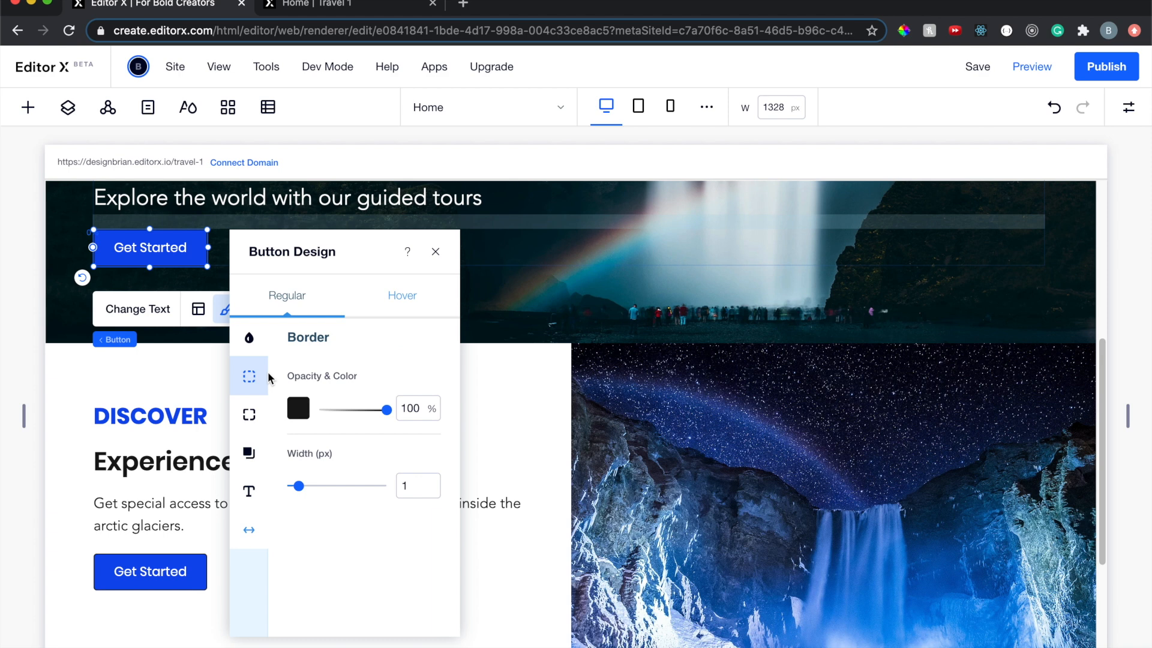
left_click_drag(299, 485, 250, 489)
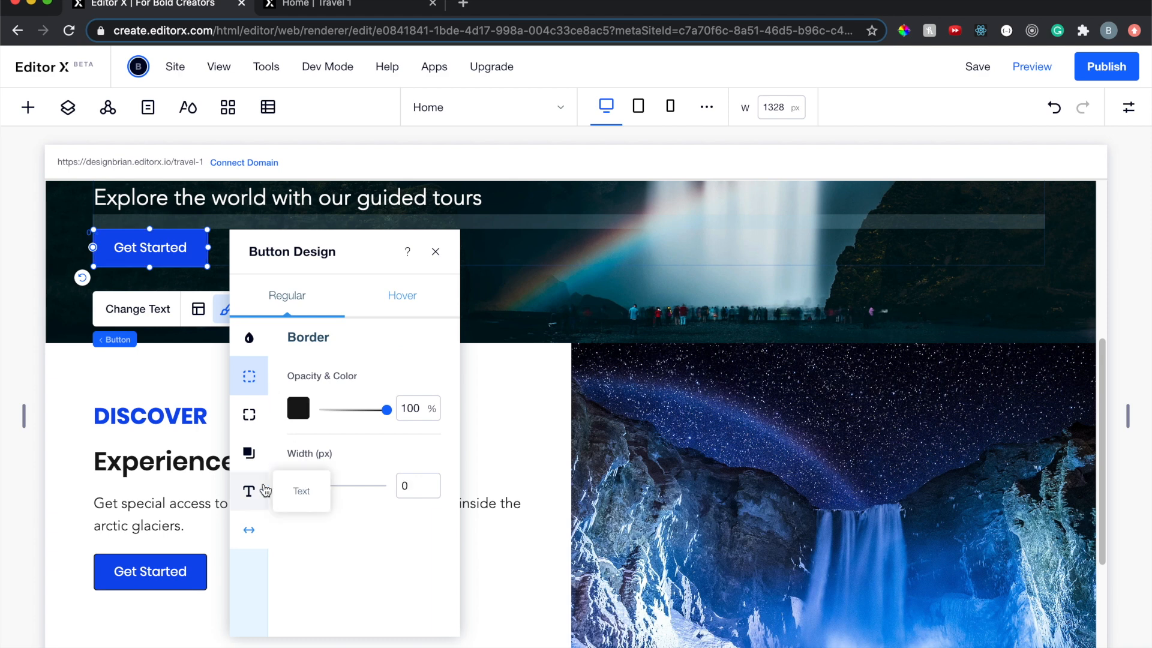
Set the border opacity to 0% on the hero's Get Started button, and both border opacity and width to 0 on the Discover section's copy
left_click_drag(389, 411, 256, 414)
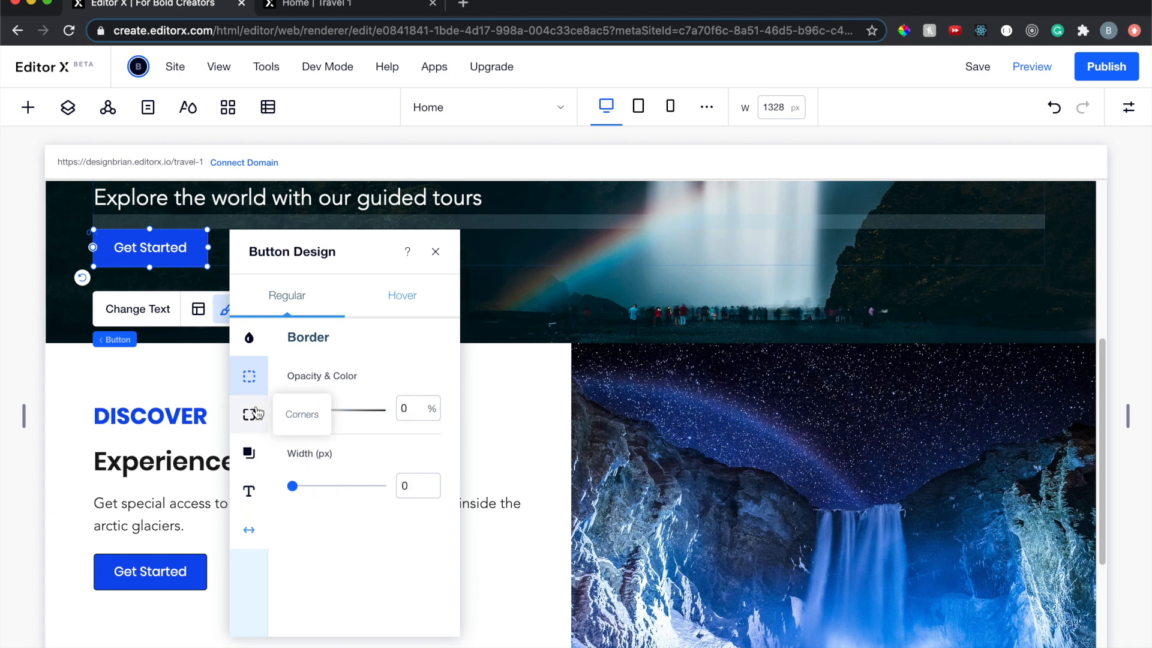
left_click(439, 258)
left_click(196, 570)
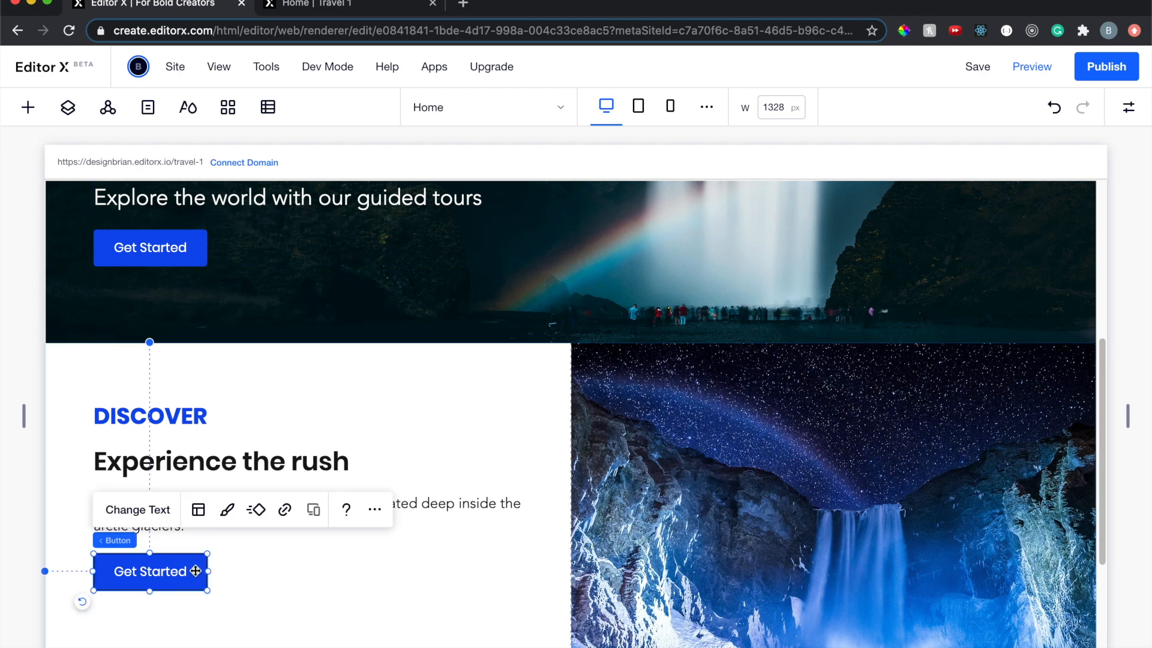
left_click(227, 510)
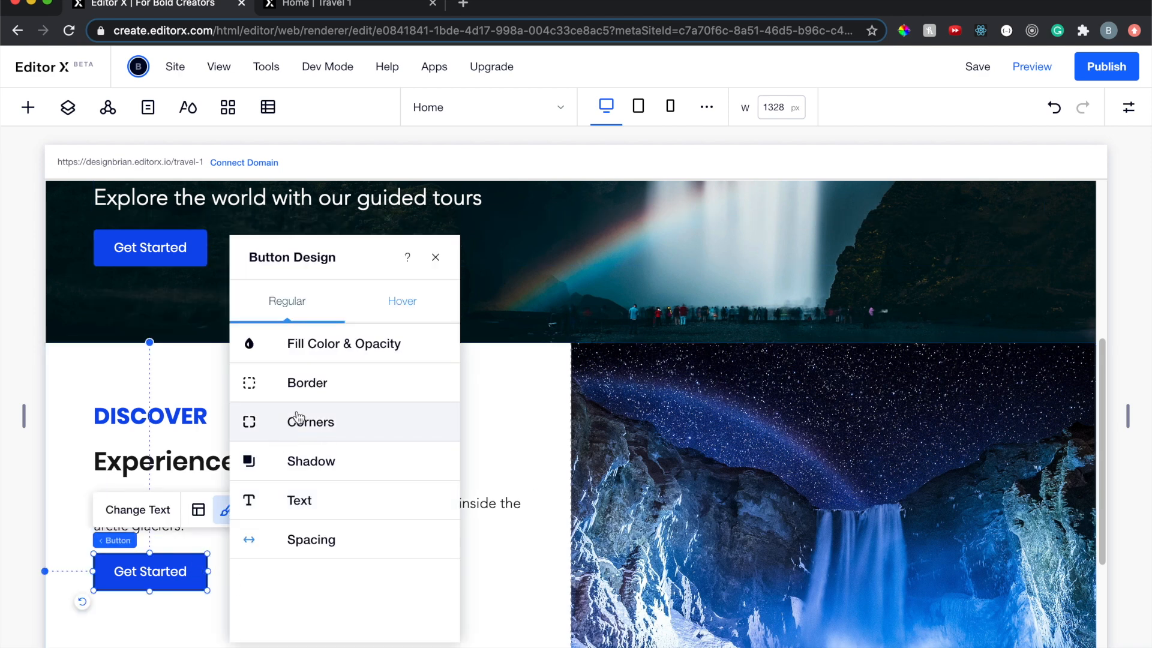
left_click(322, 390)
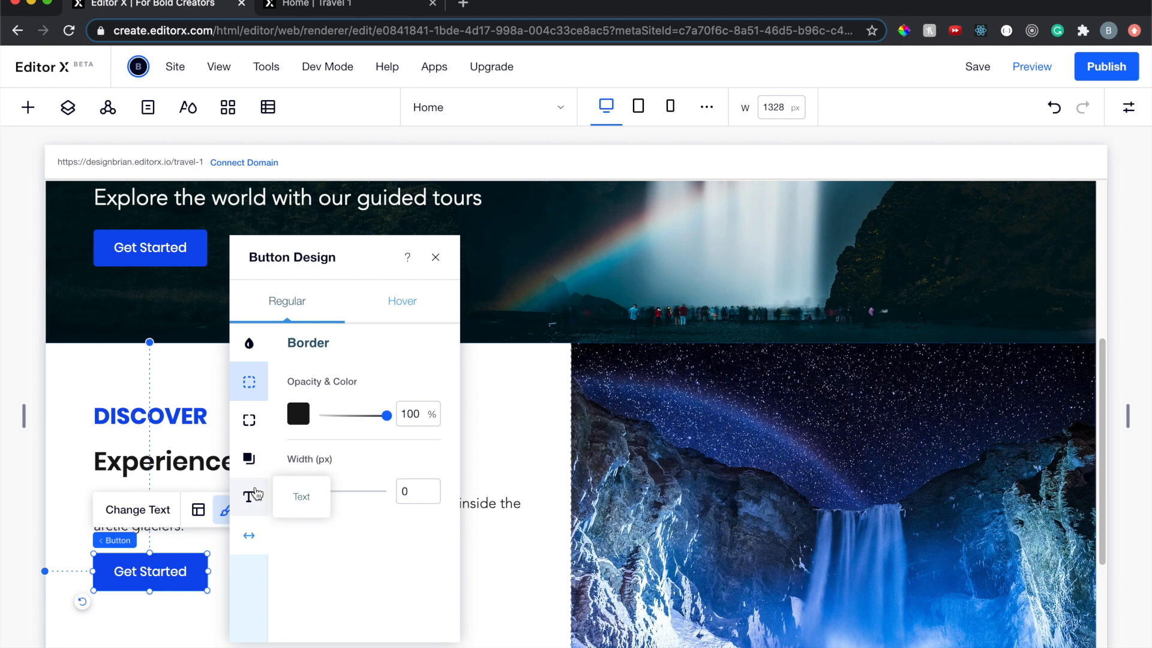
left_click_drag(379, 415, 321, 417)
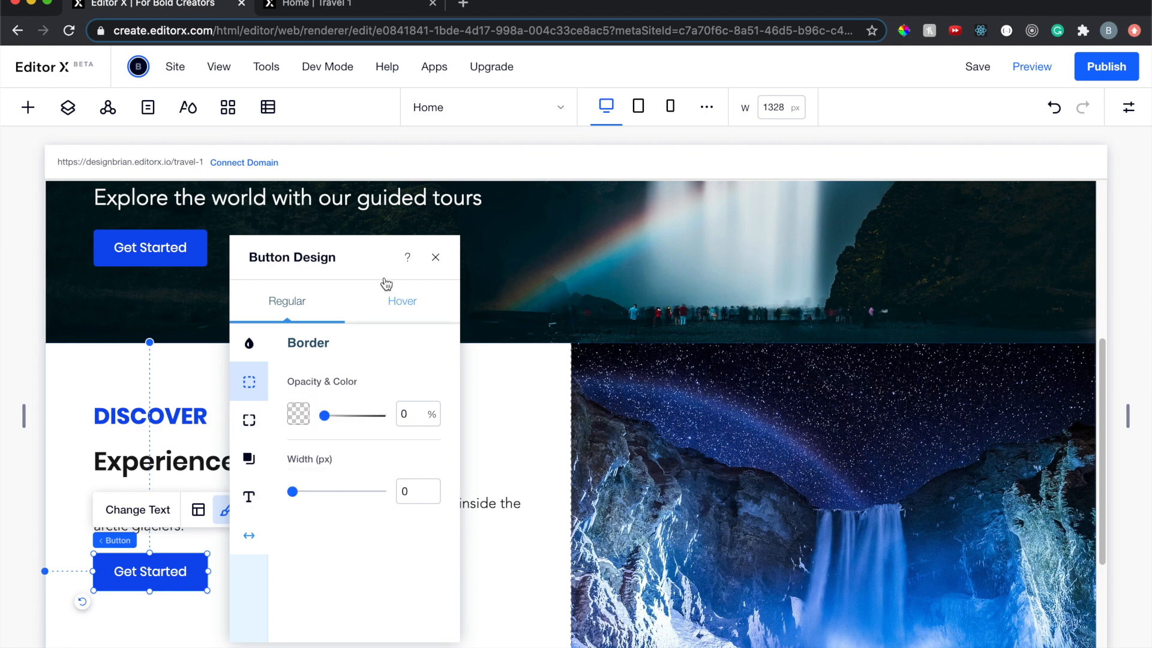
left_click(435, 257)
left_click(300, 640)
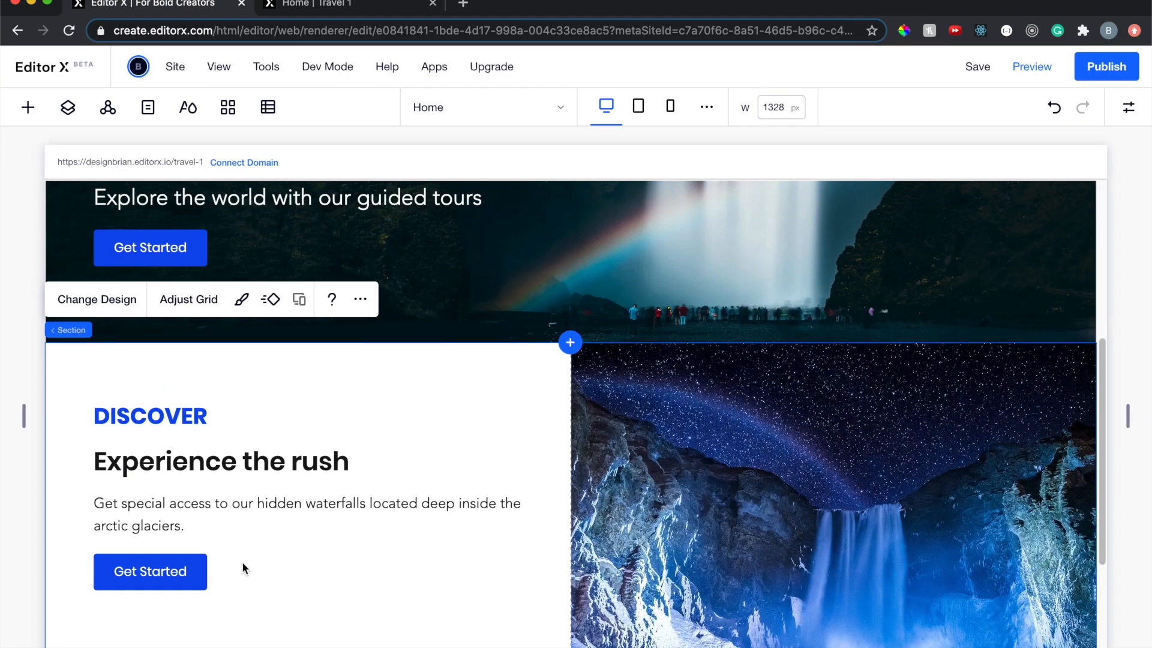
Change the Discover section button's text to "Get Tickets" and leave it without a link
left_click(162, 568)
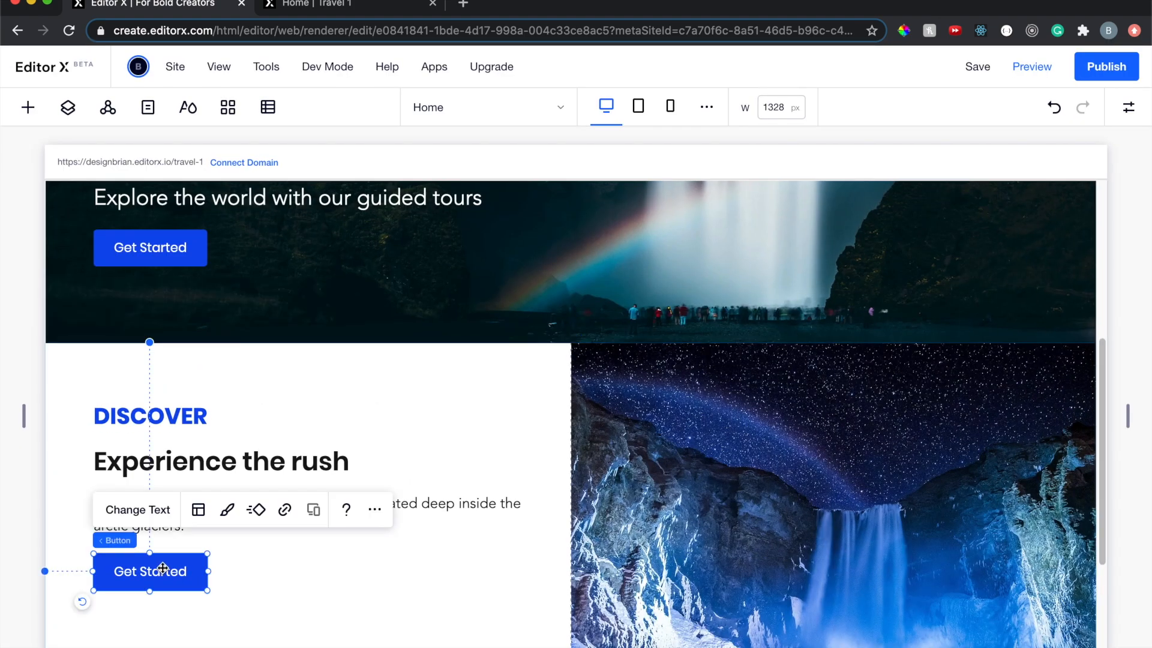
left_click(152, 514)
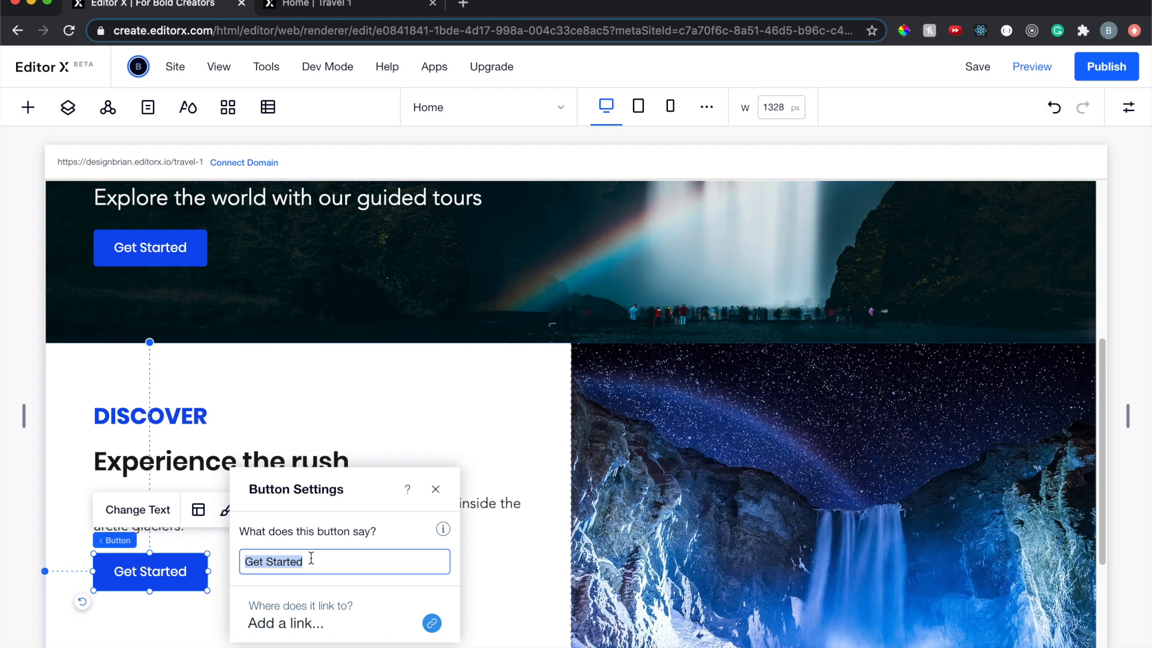
type("Get Tickets")
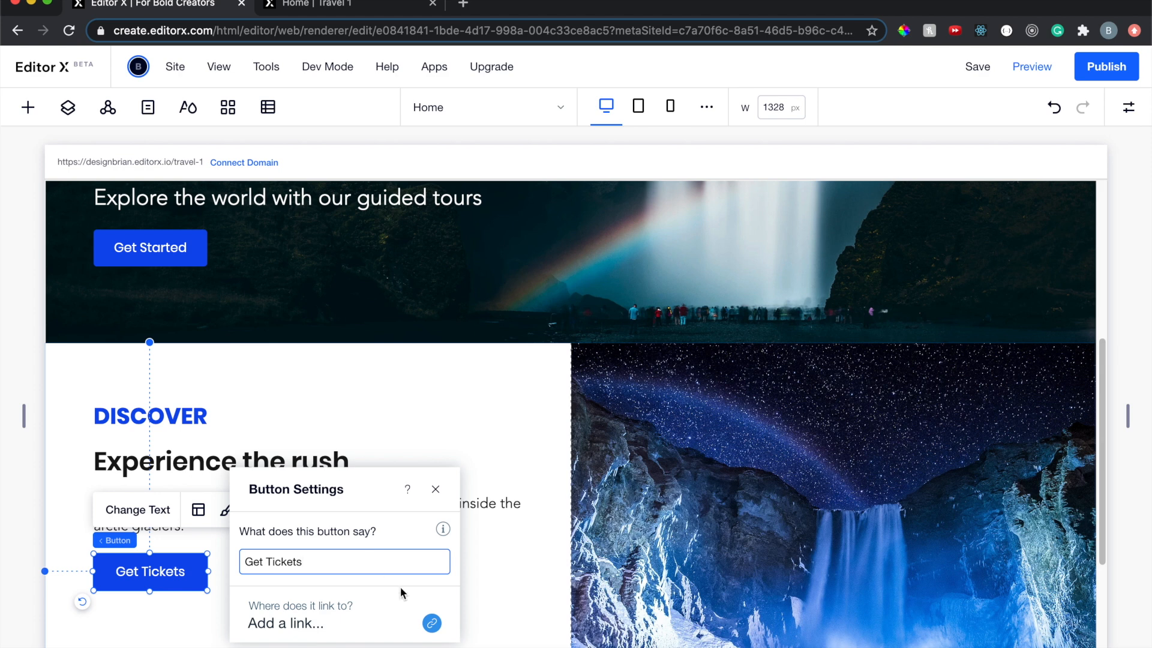
left_click(432, 623)
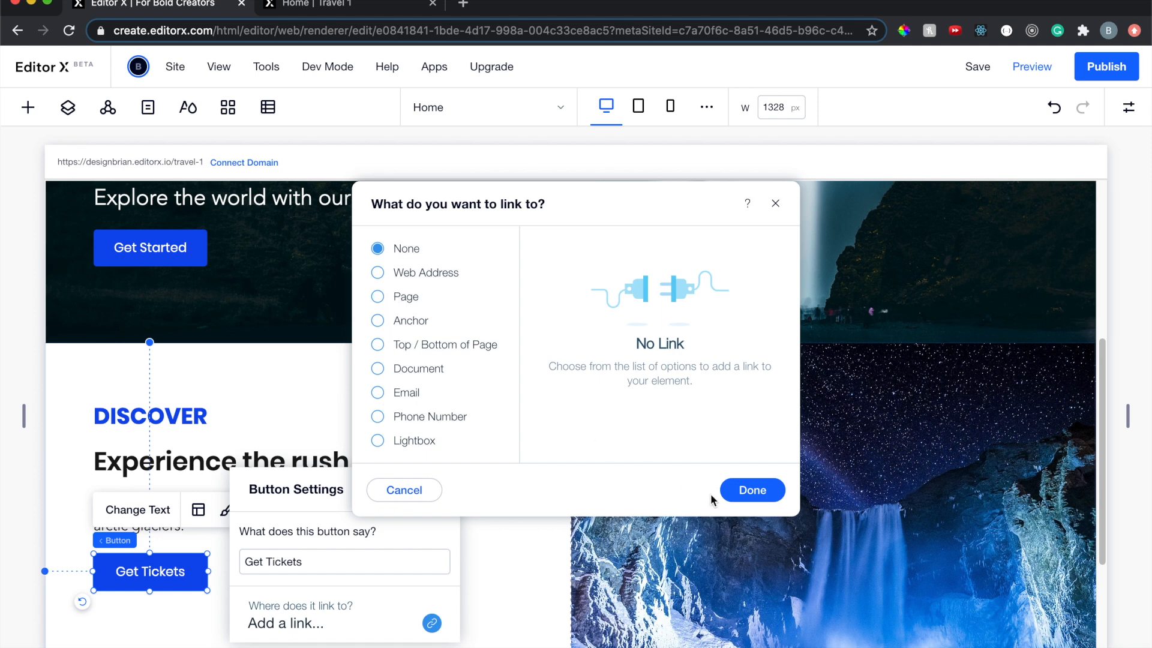
left_click(774, 203)
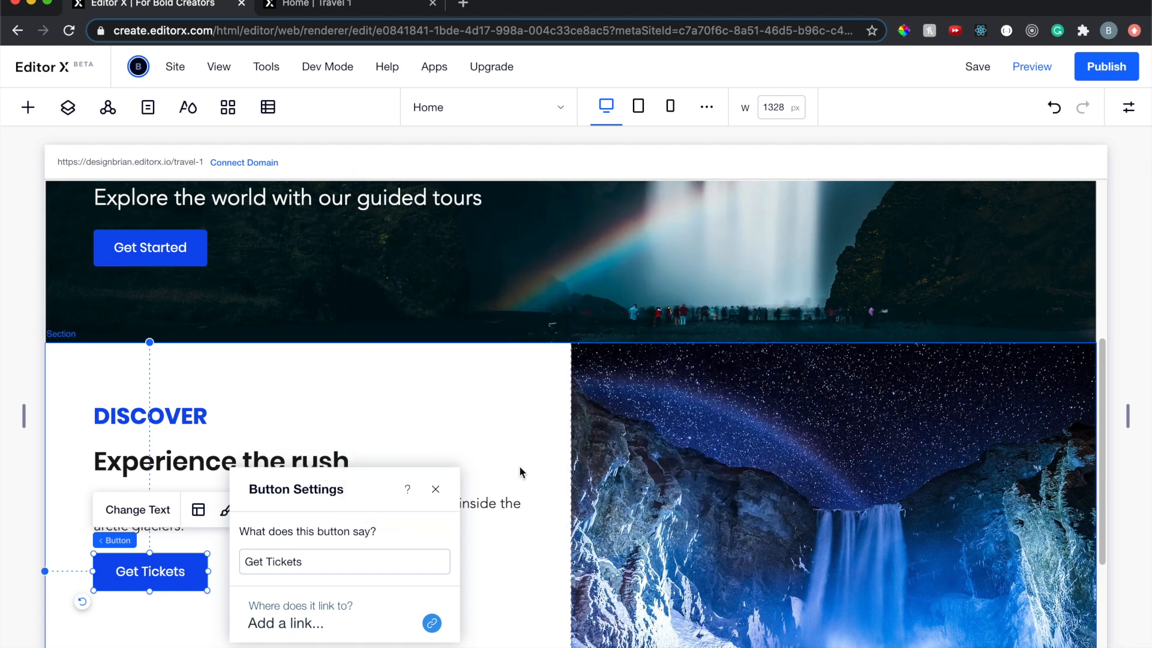
left_click(436, 489)
left_click(364, 571)
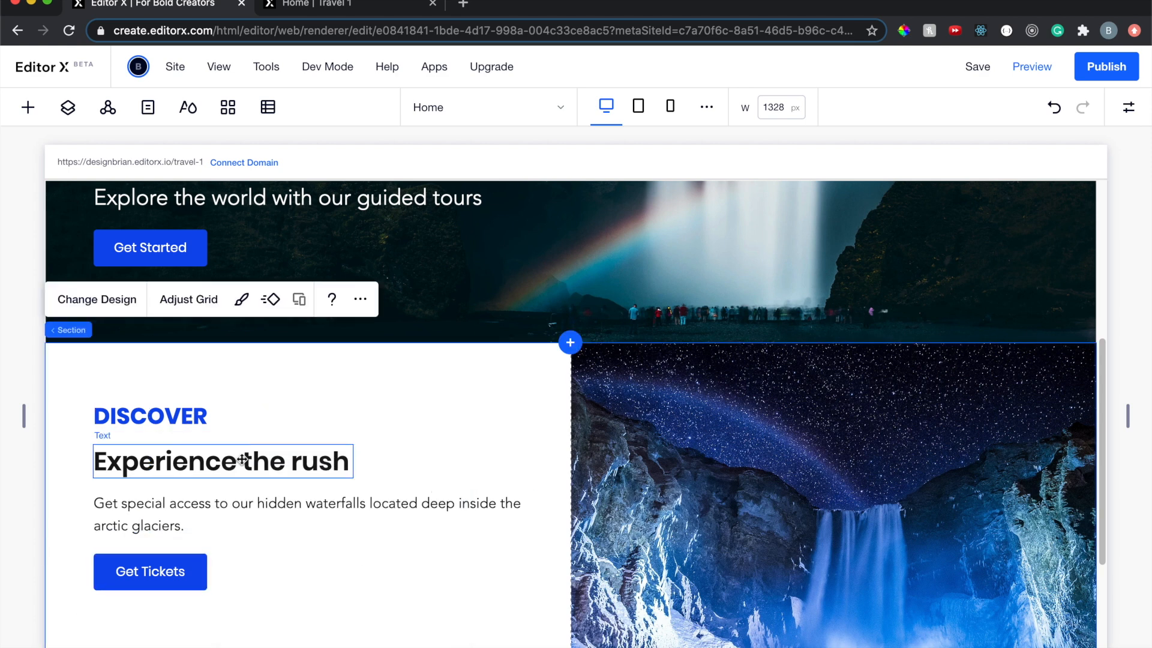
Stack the DISCOVER title, "Experience the rush" heading, paragraph and Get Tickets button together
left_click(165, 421)
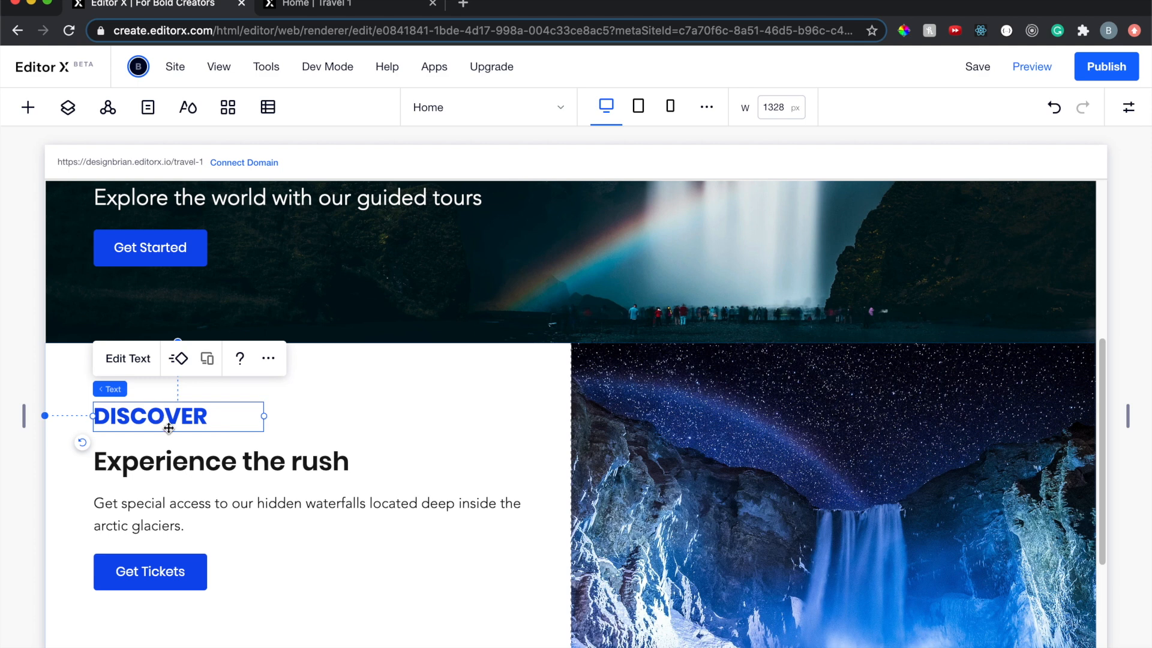
left_click(175, 454, "shift")
left_click(158, 511, "shift")
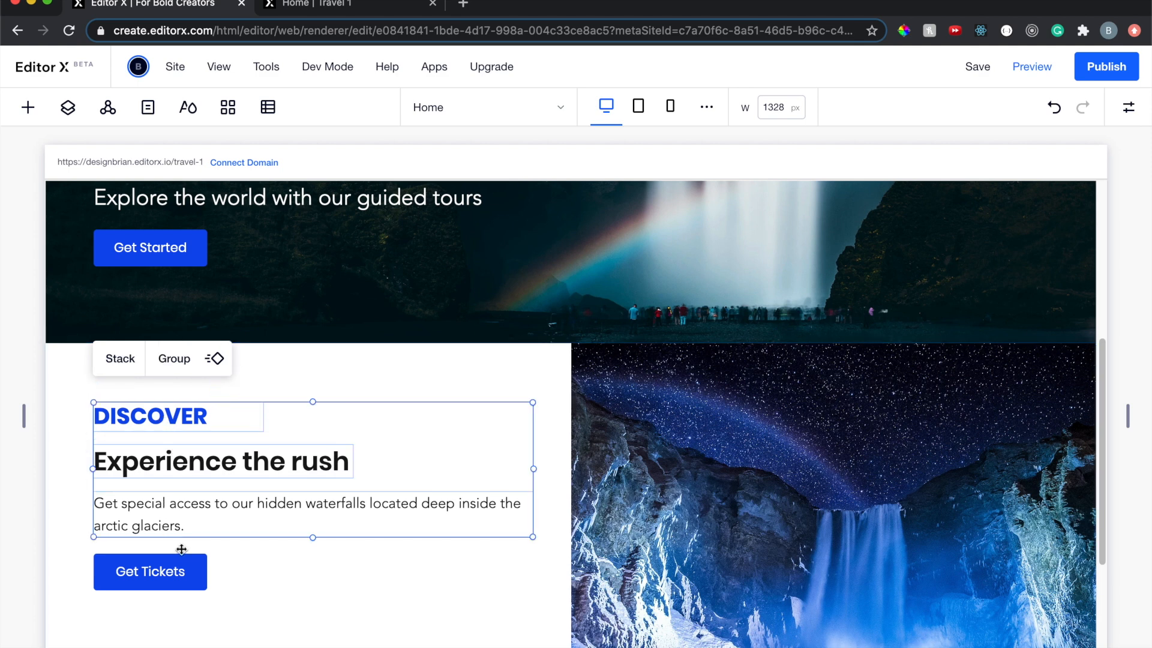
left_click(124, 362)
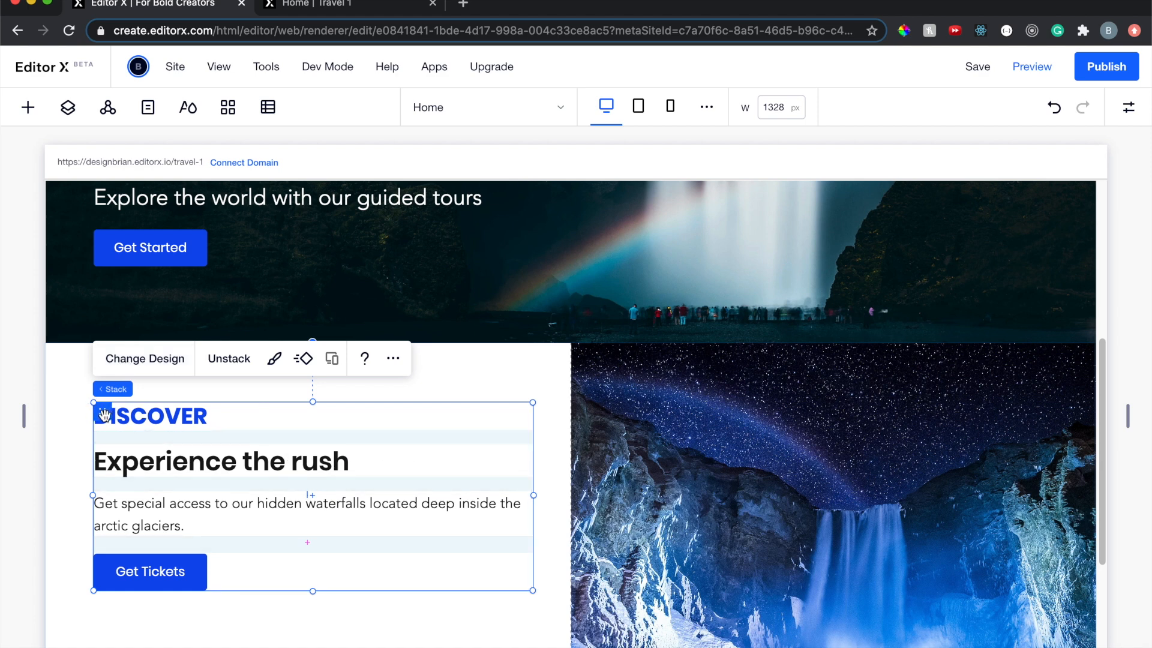
Move the Discover text stack down to about the vertical middle of the left cell and dismiss the saving error
left_click_drag(104, 412, 103, 459)
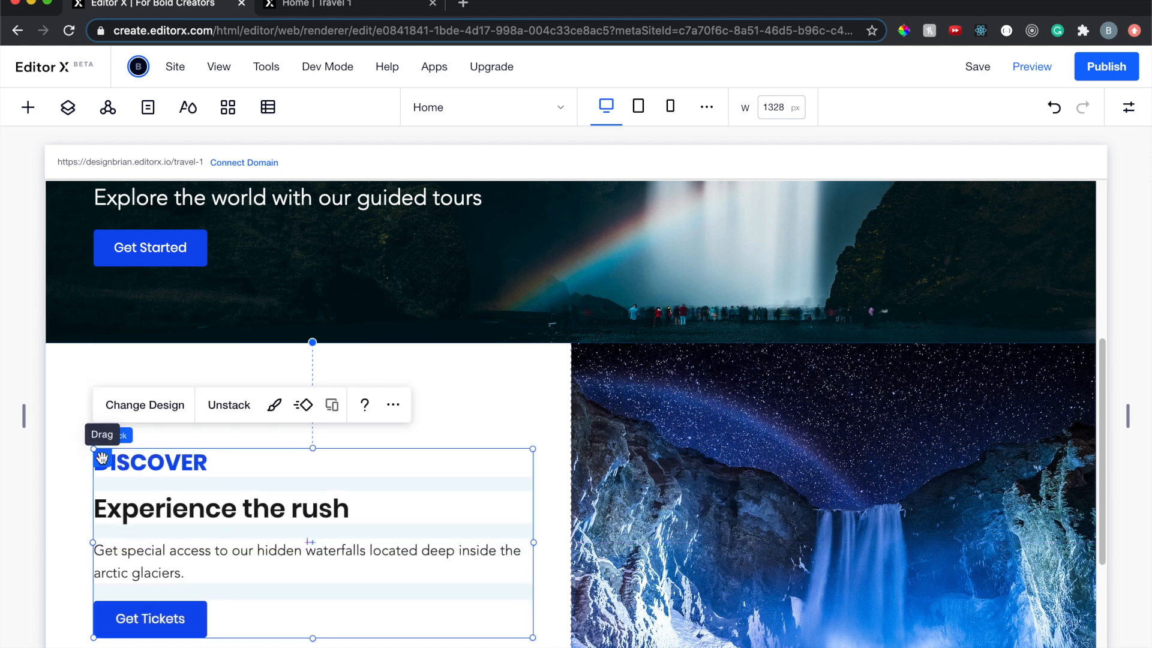
left_click(545, 520)
scroll(545, 521, "down", 3)
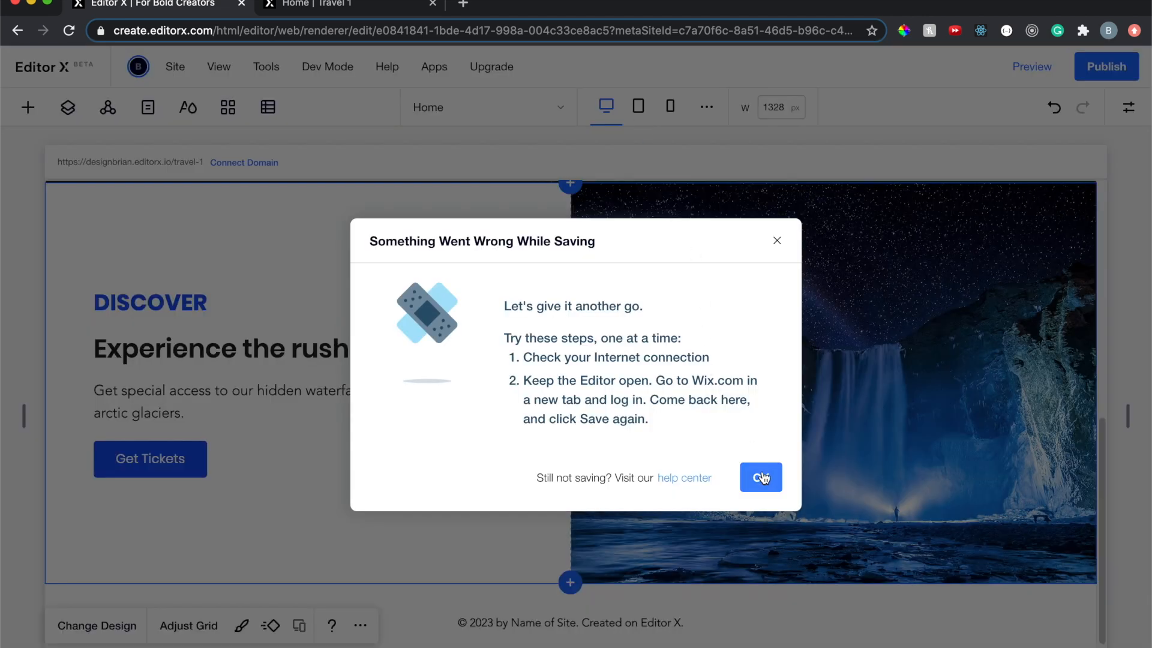
left_click(762, 478)
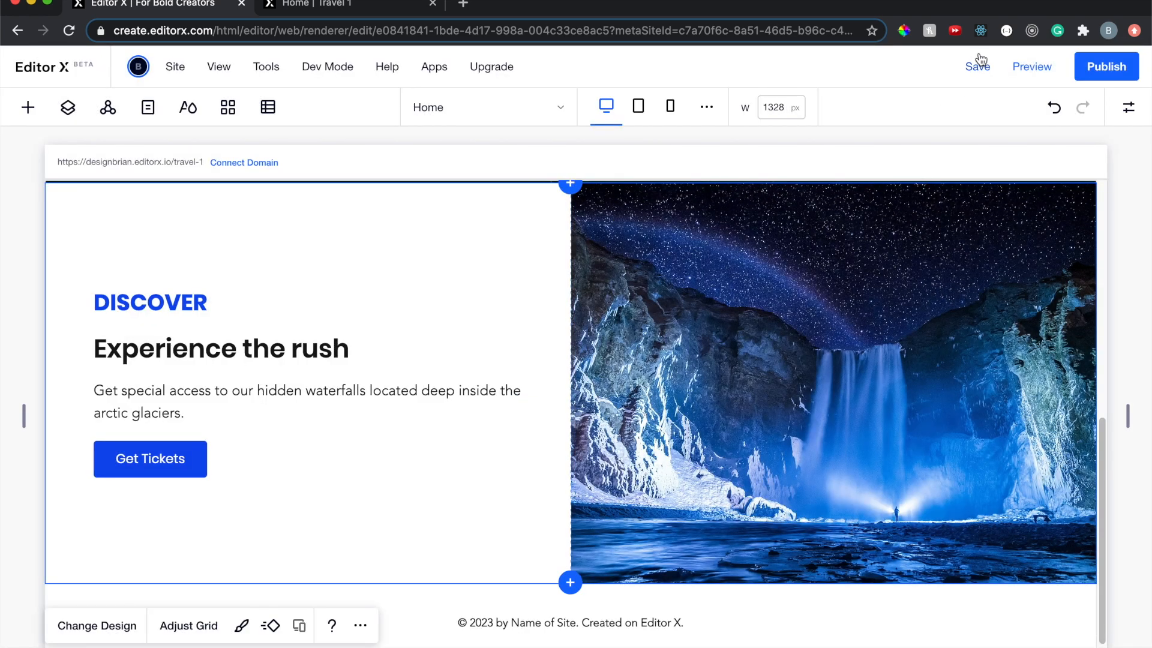
Turn on text scaling for the DISCOVER title at the desktop breakpoint, with a minimum size of 20 and a maximum of 28
left_click(637, 108)
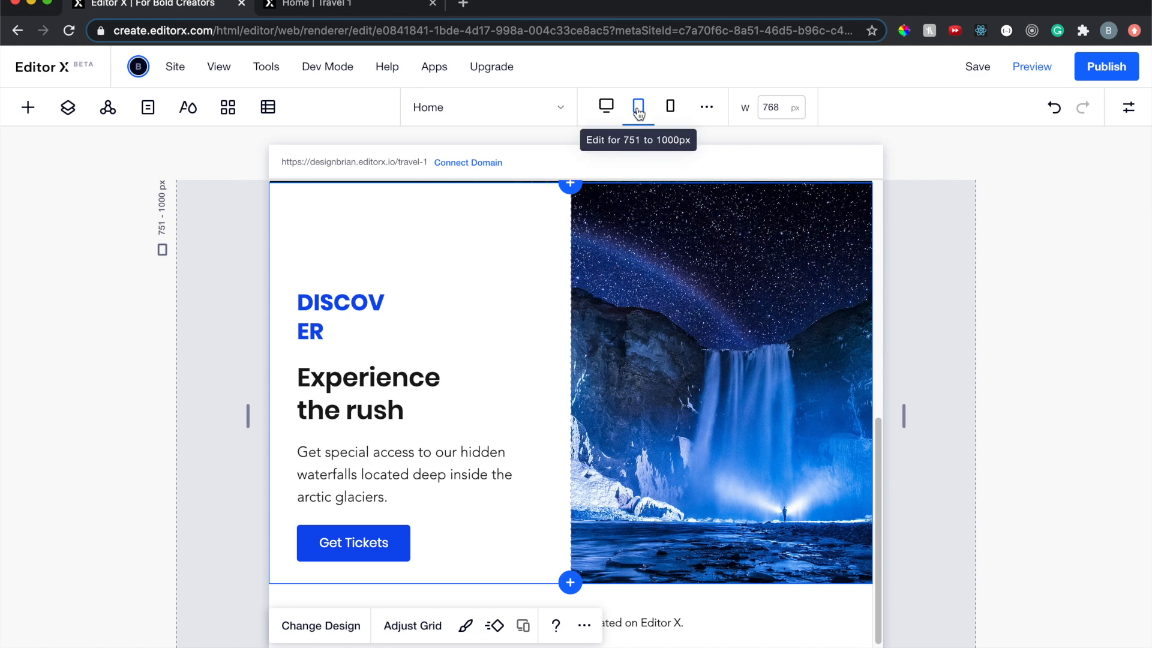
left_click(335, 327)
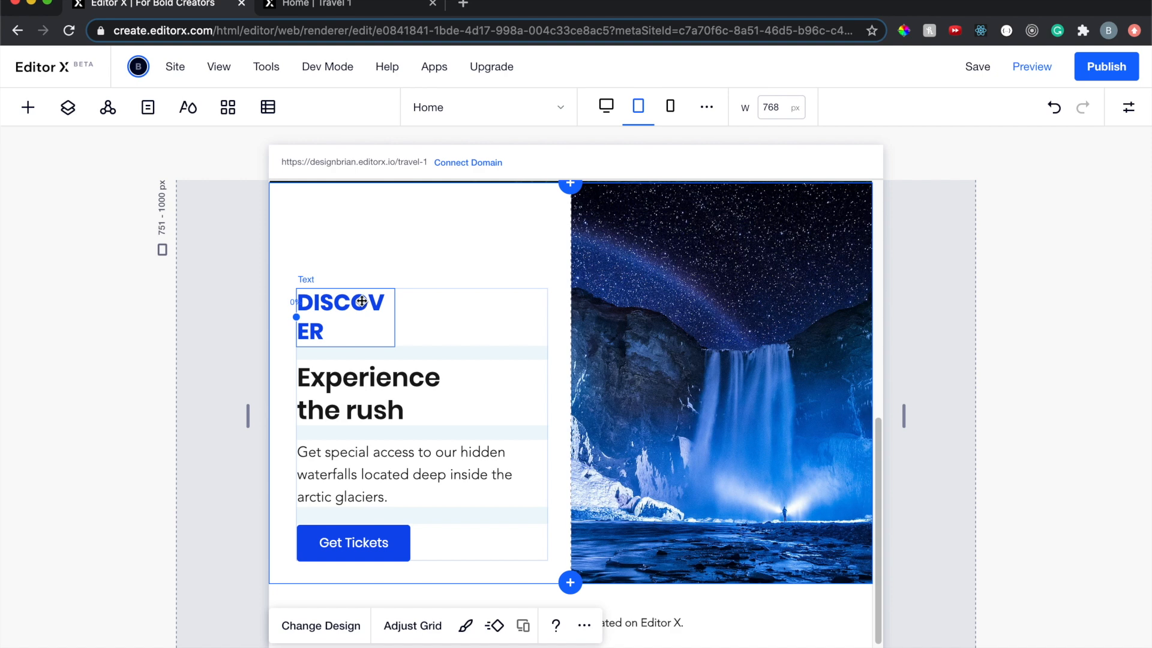
left_click(606, 106)
left_click(199, 305)
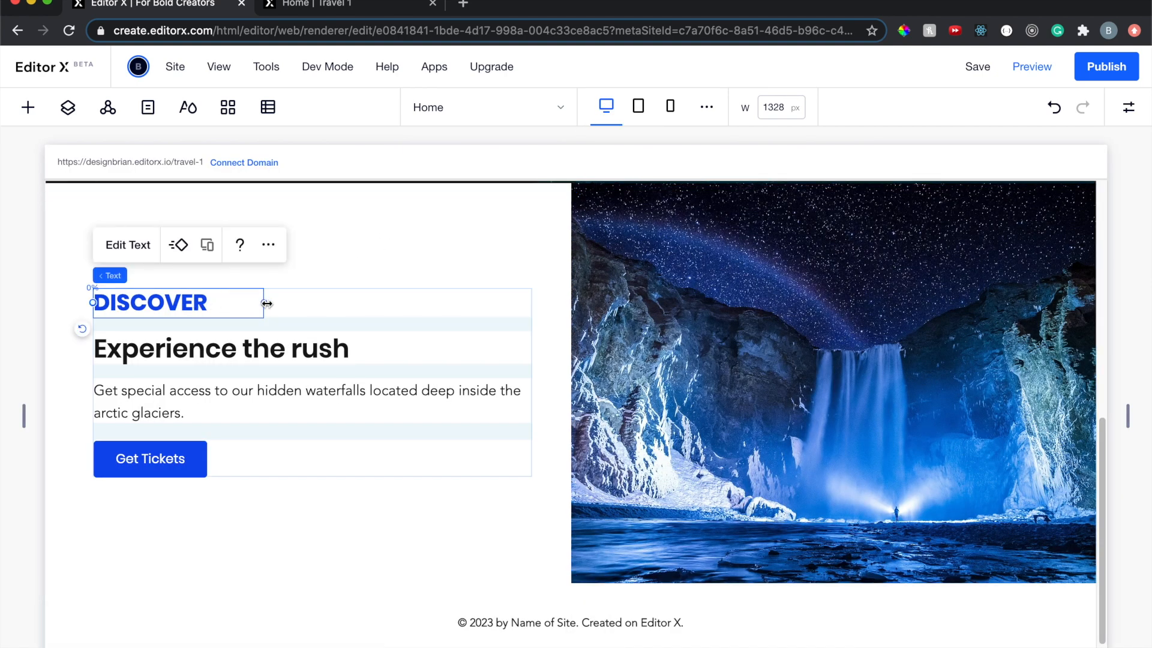
left_click(138, 246)
left_click(319, 213)
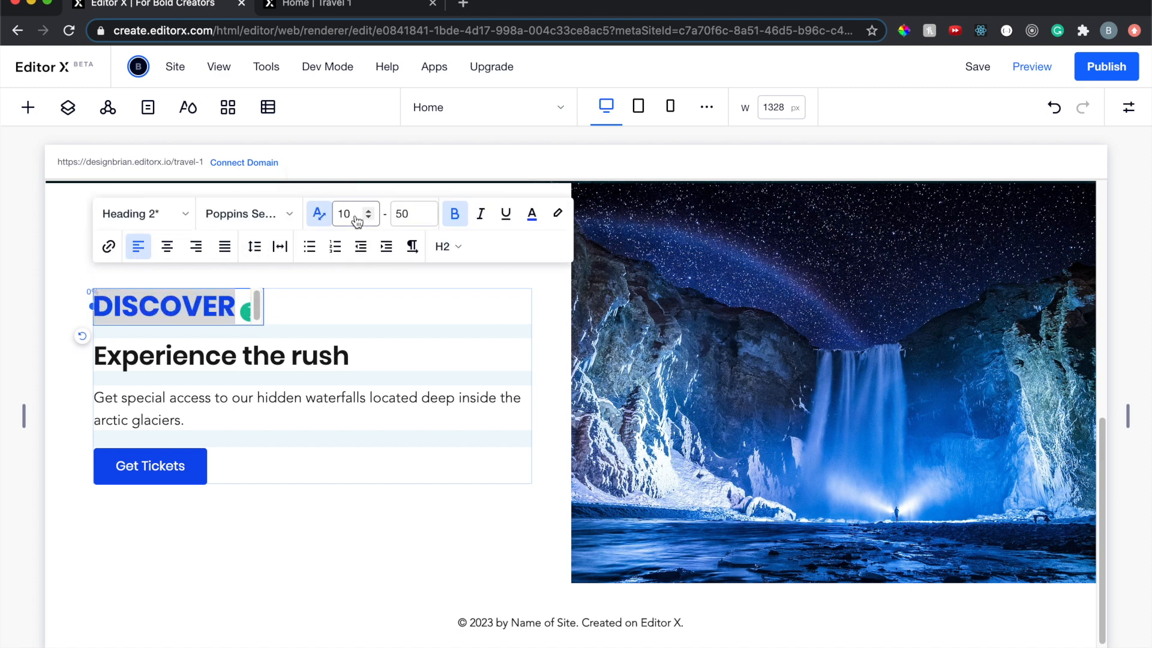
double_click(405, 214)
type("28")
double_click(346, 215)
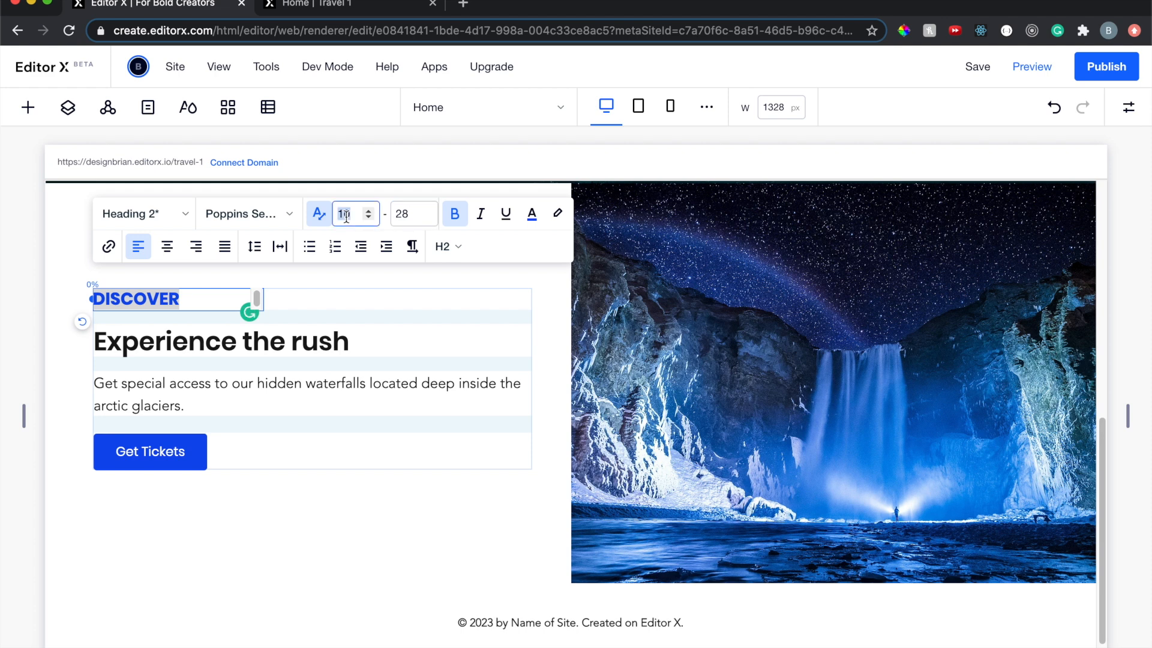
type("20")
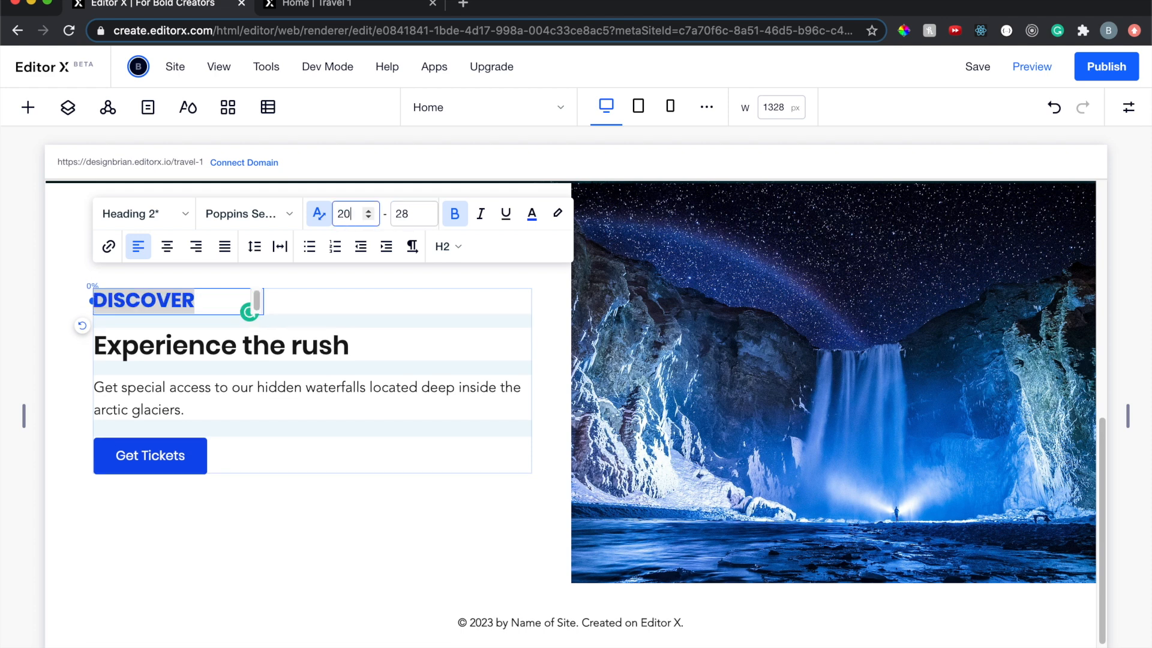
left_click(410, 519)
Check how the Discover section's text and image fit at the tablet and mobile breakpoints
left_click(638, 108)
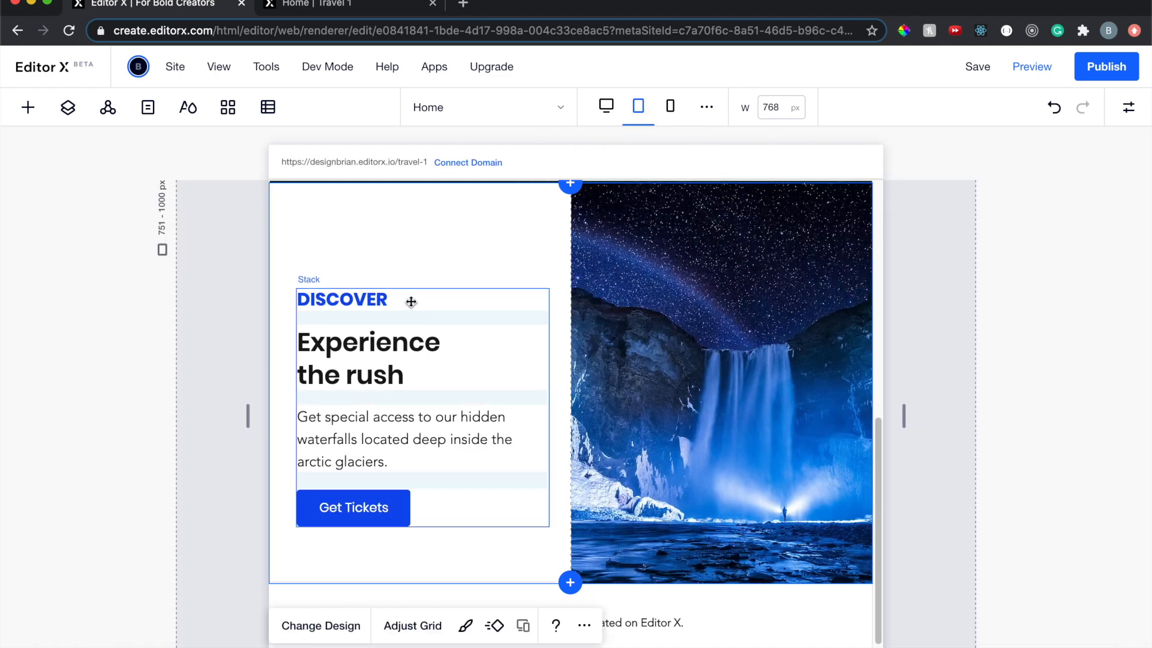
left_click(361, 299)
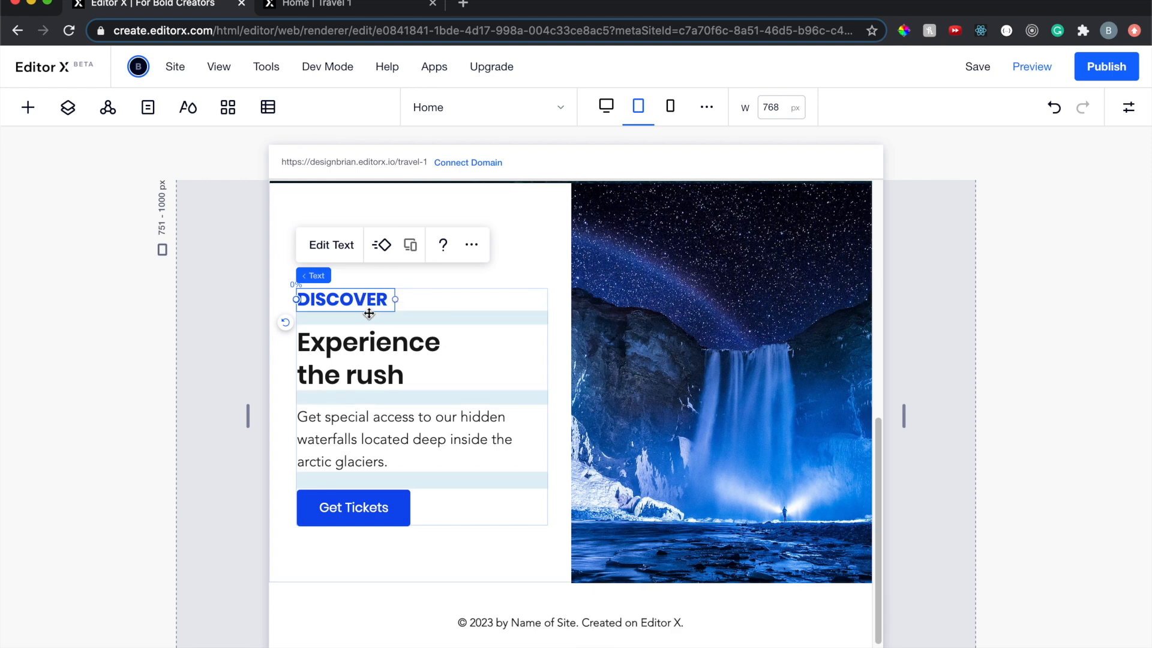
left_click(670, 115)
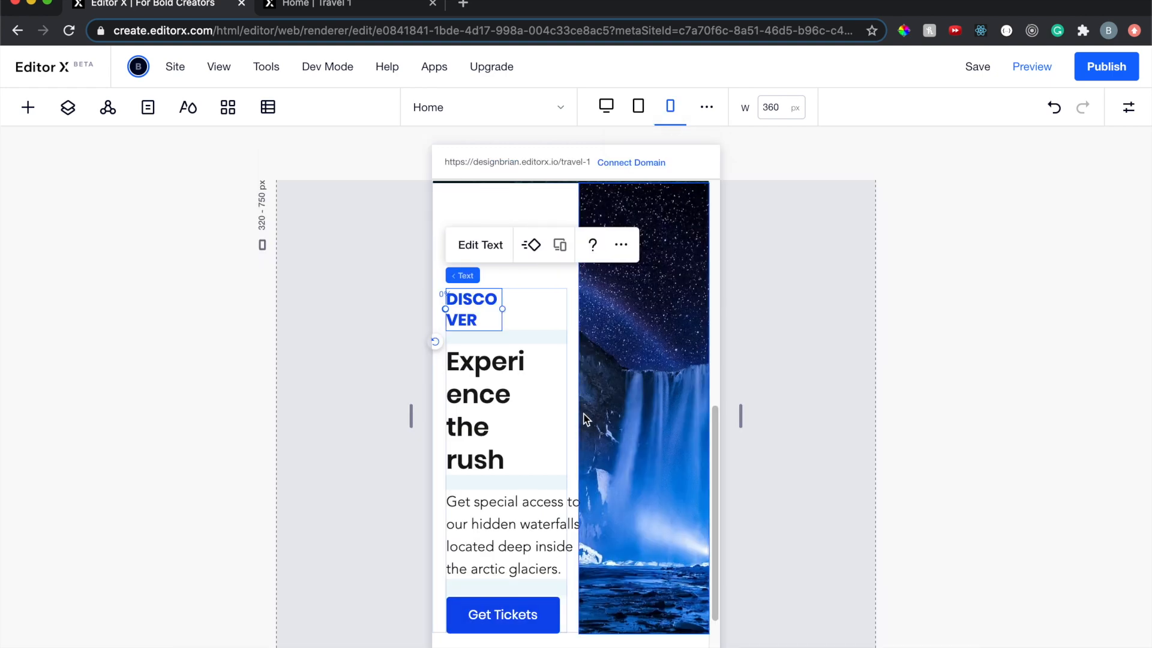
scroll(586, 419, "down", 2)
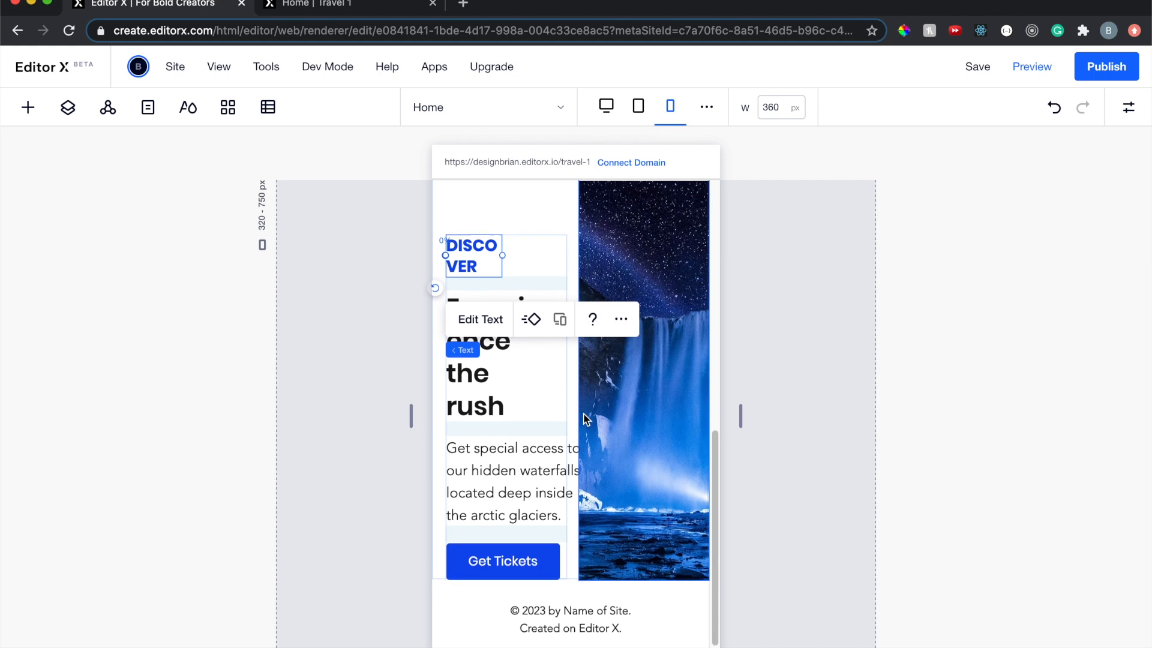
scroll(586, 419, "up", 1)
scroll(586, 419, "up", 2)
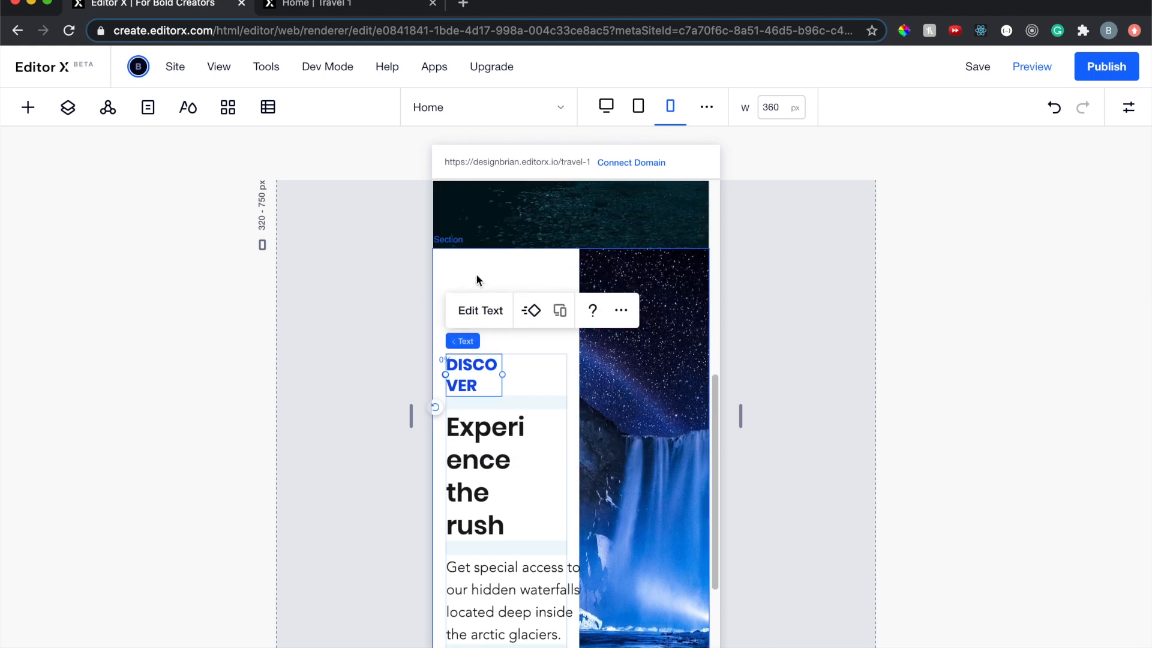
Rename the layer of the section with the Discover text and waterfall image as "Info Section"
left_click(466, 271)
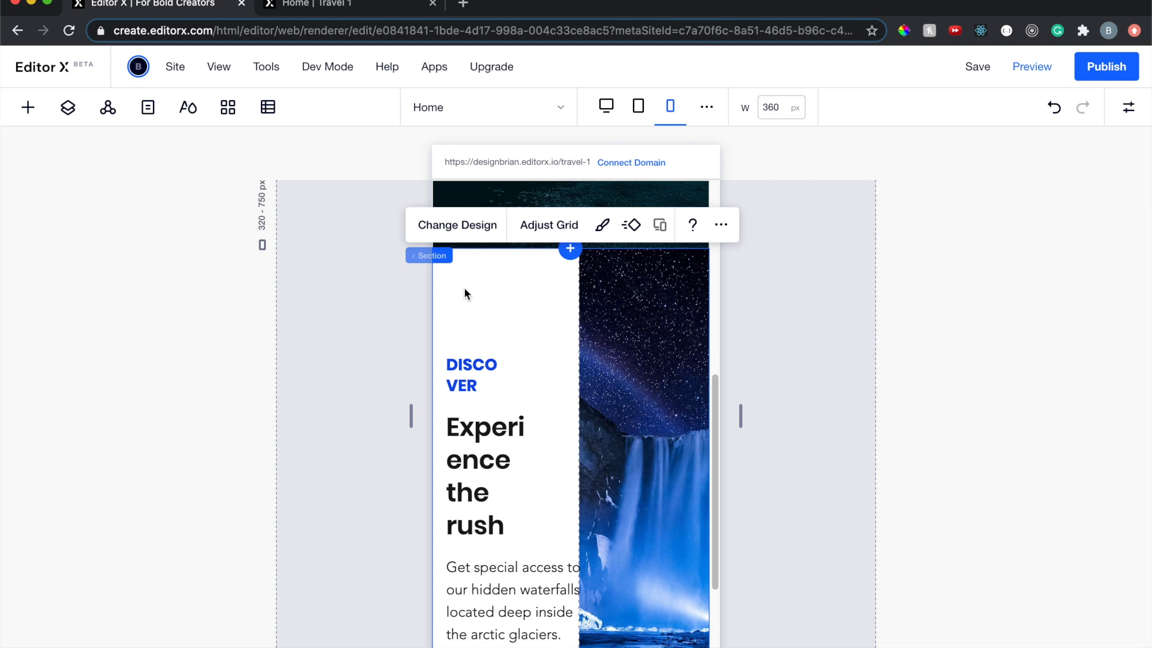
left_click(69, 114)
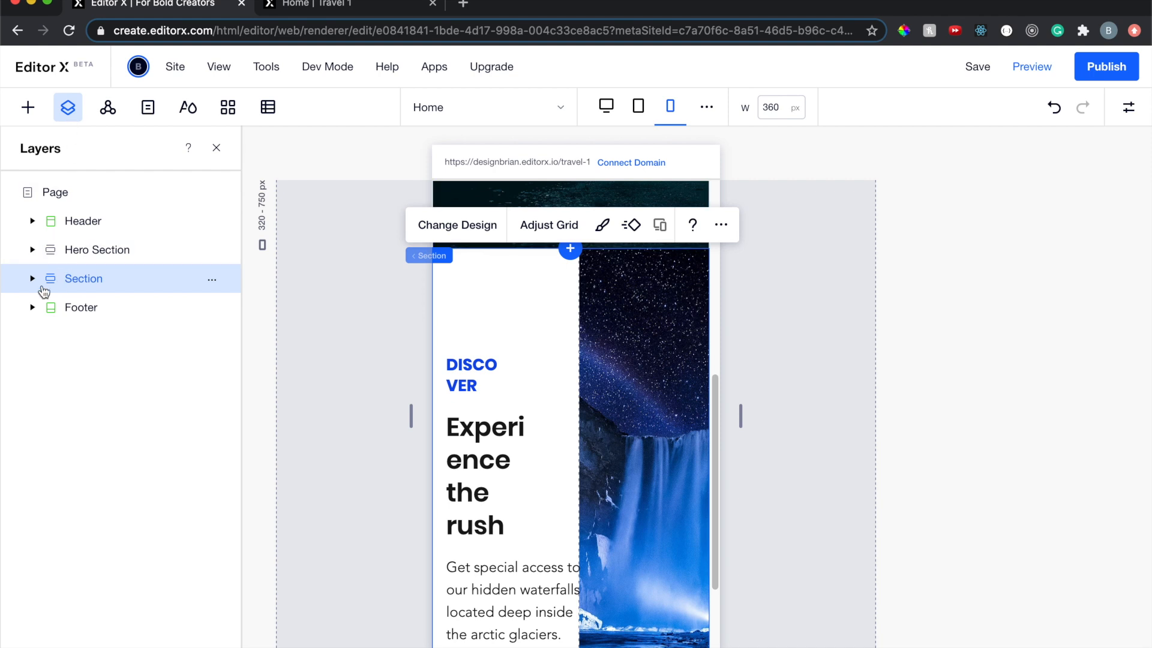
double_click(82, 280)
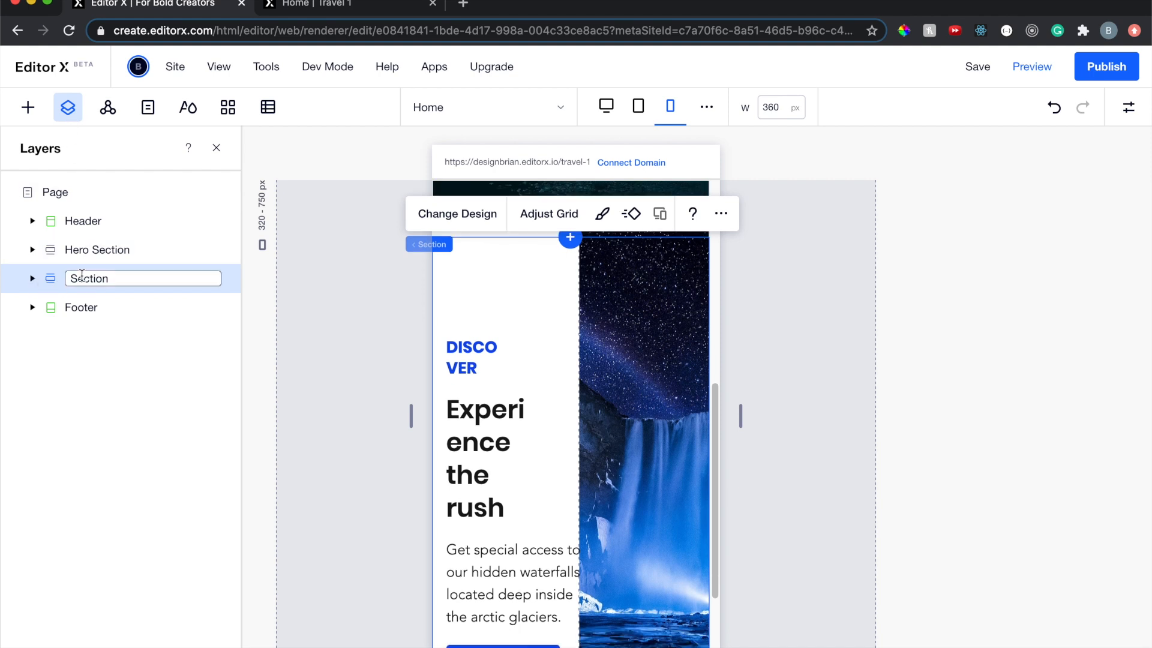
type("Info")
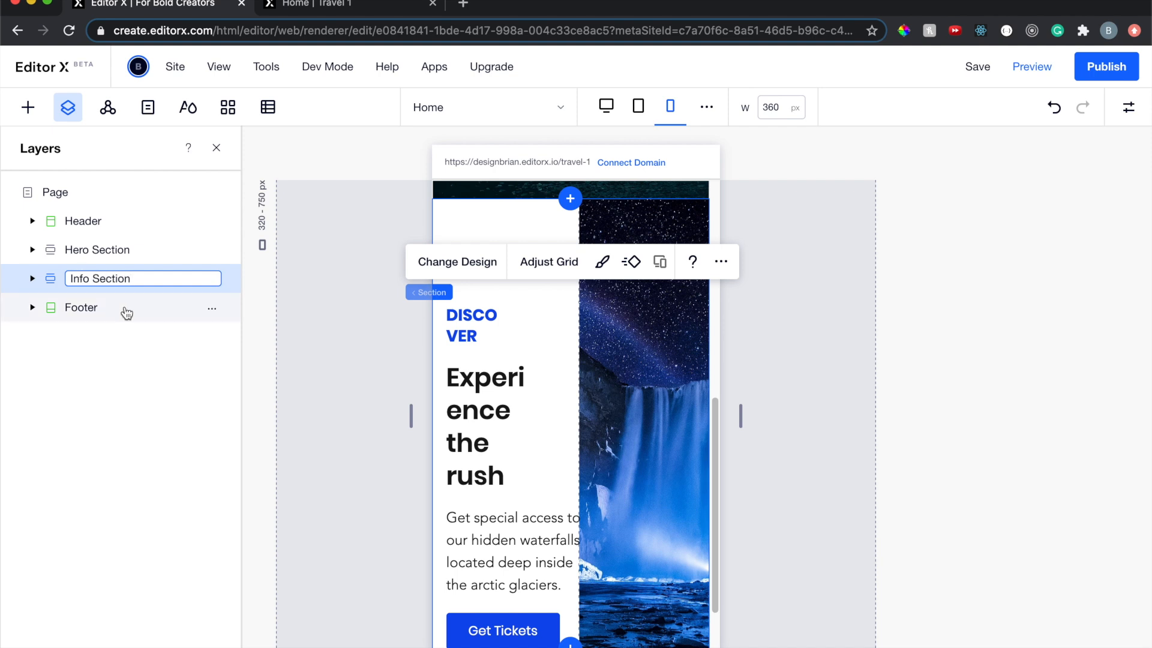
left_click(144, 337)
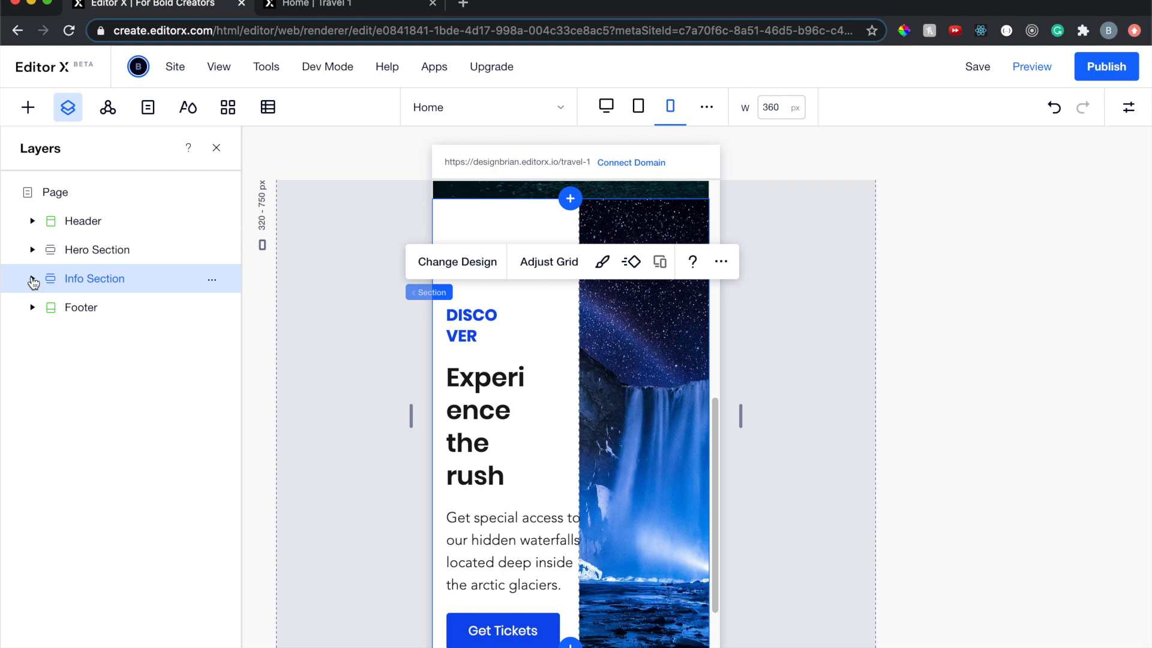
Change the Info Section's grid to the 1x2 layout on the mobile breakpoint
left_click(33, 279)
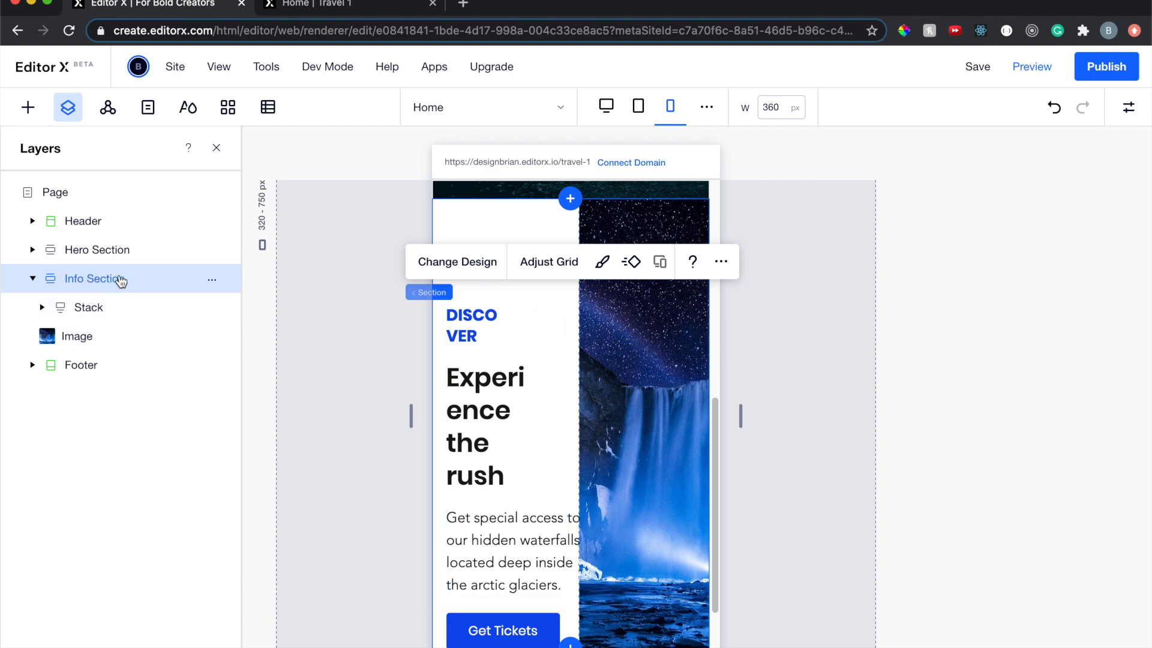
left_click(539, 264)
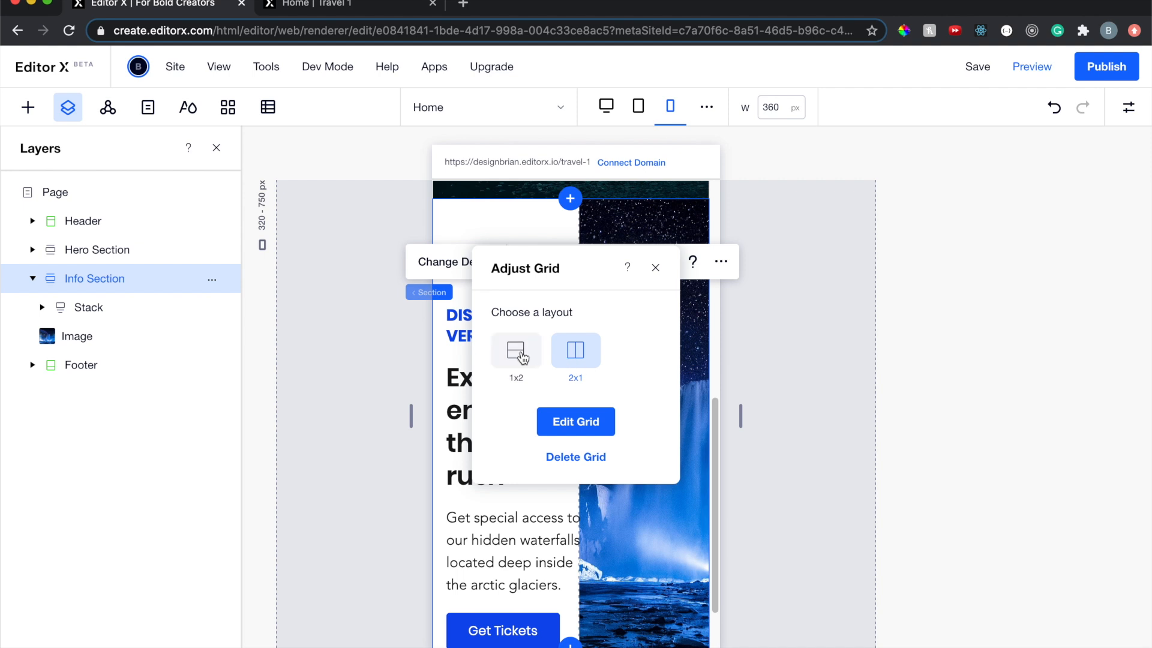
left_click(523, 357)
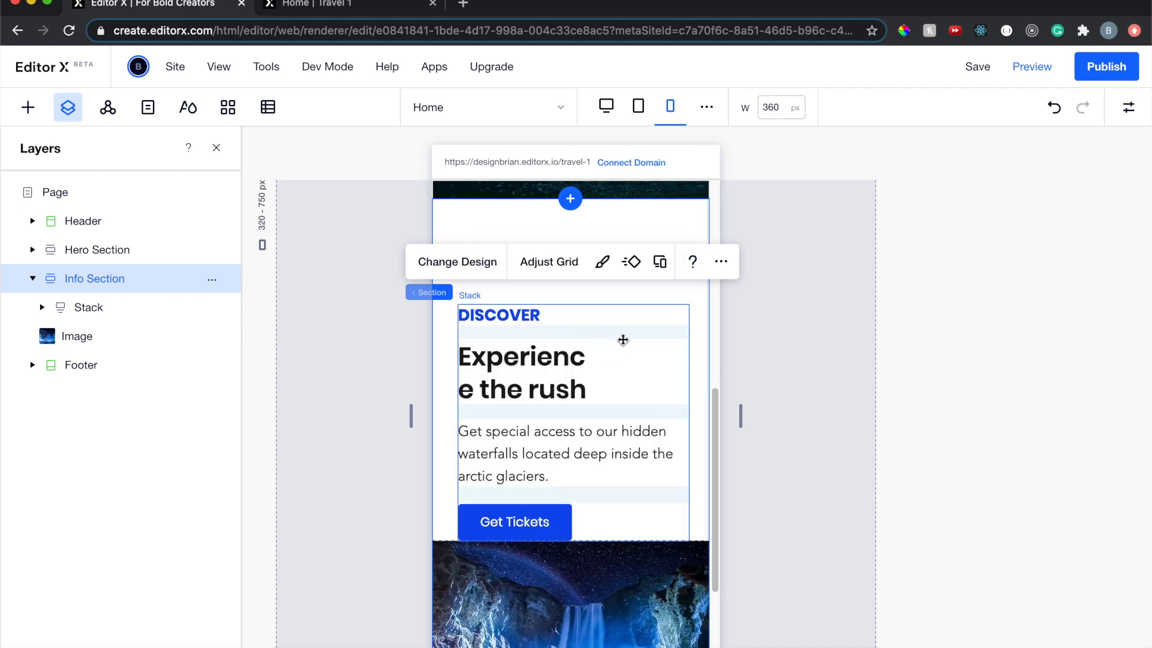
Move the text stack up to about 49 px below the section's top edge and widen the "Experience the rush" heading to the stack's width
left_click(597, 362)
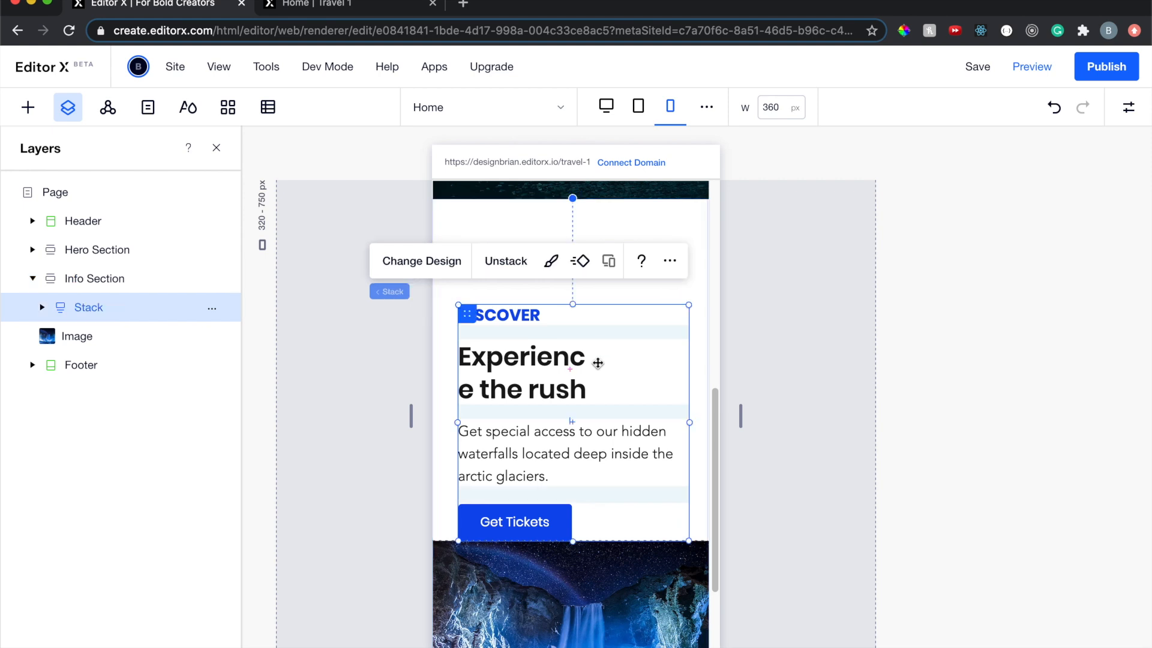
scroll(598, 365, "down", 2)
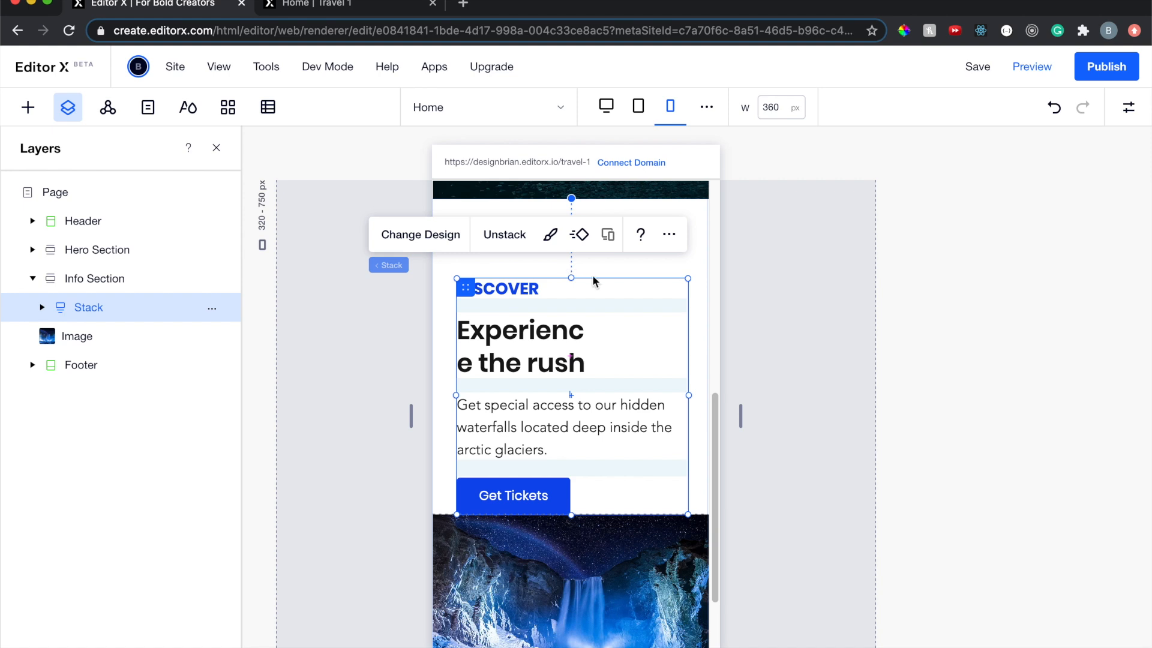
left_click_drag(607, 358, 606, 322)
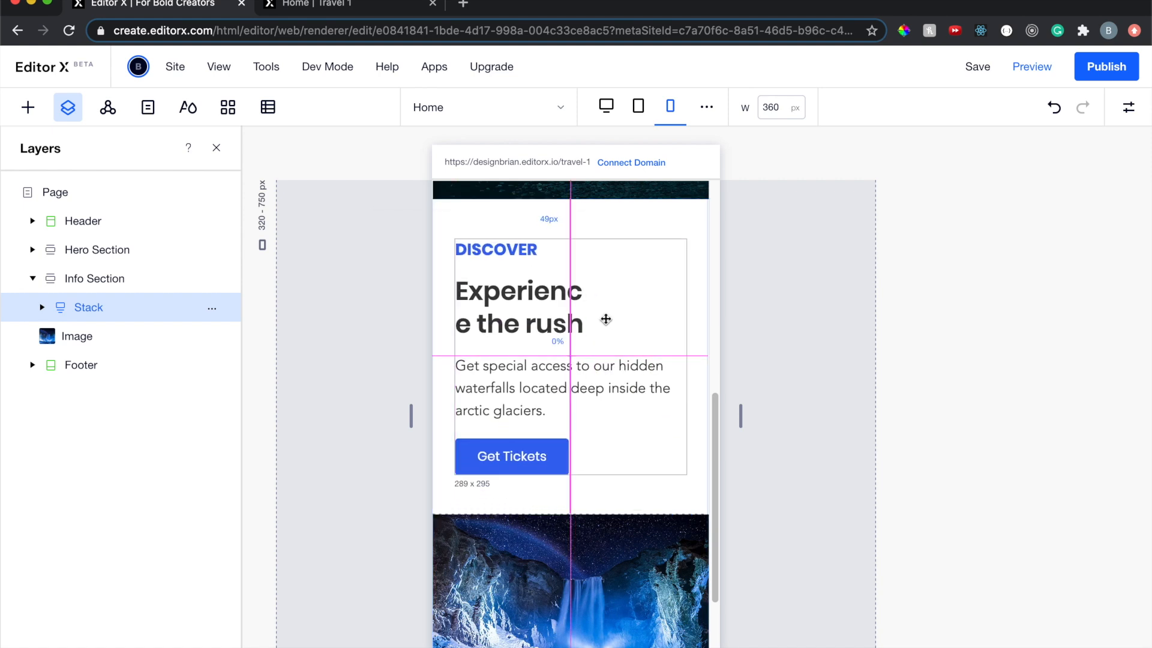
left_click_drag(605, 317, 685, 305)
left_click(560, 301)
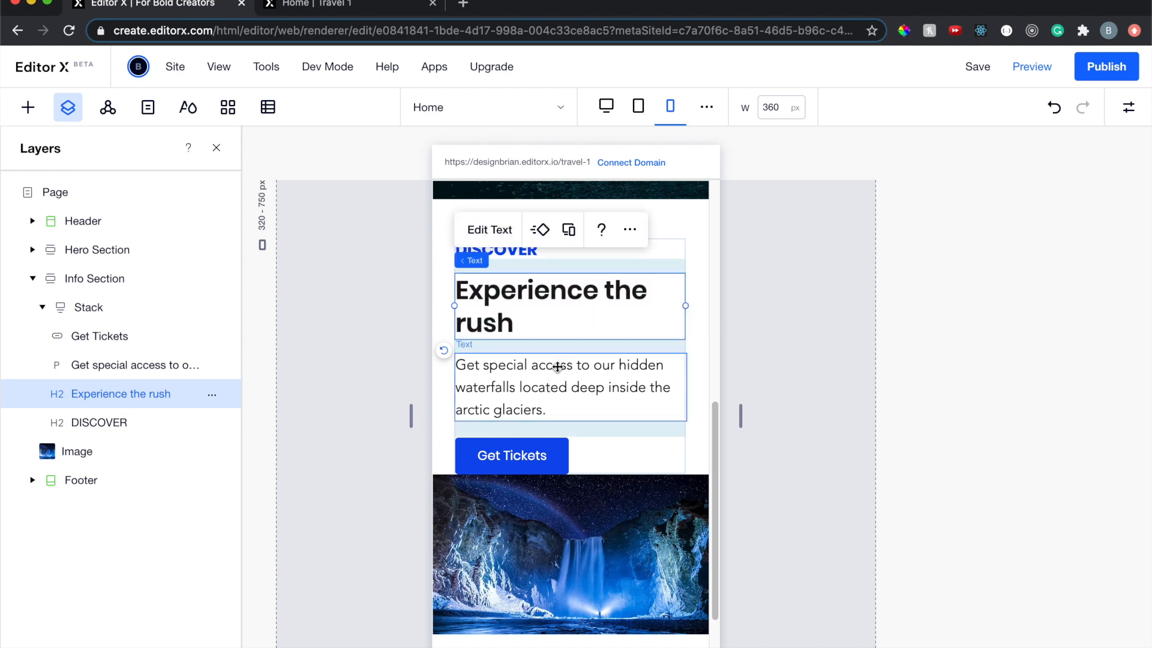
Move the text stack further up to about 25 px below the Info Section's top edge
left_click_drag(689, 456, 689, 457)
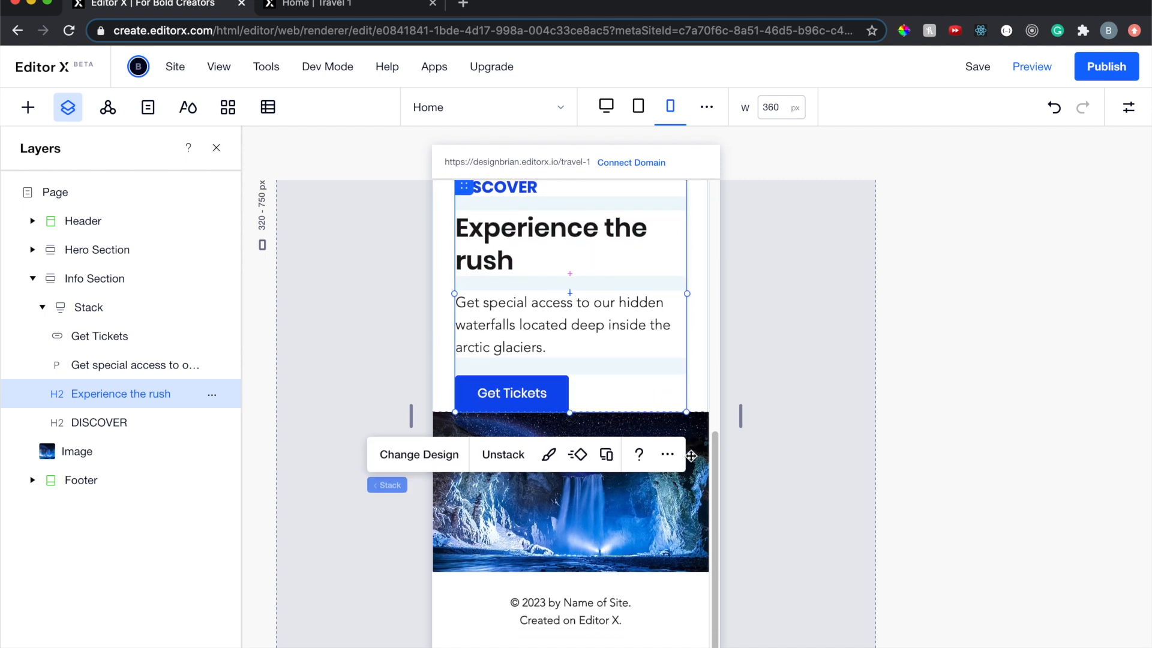
left_click_drag(531, 334, 530, 318)
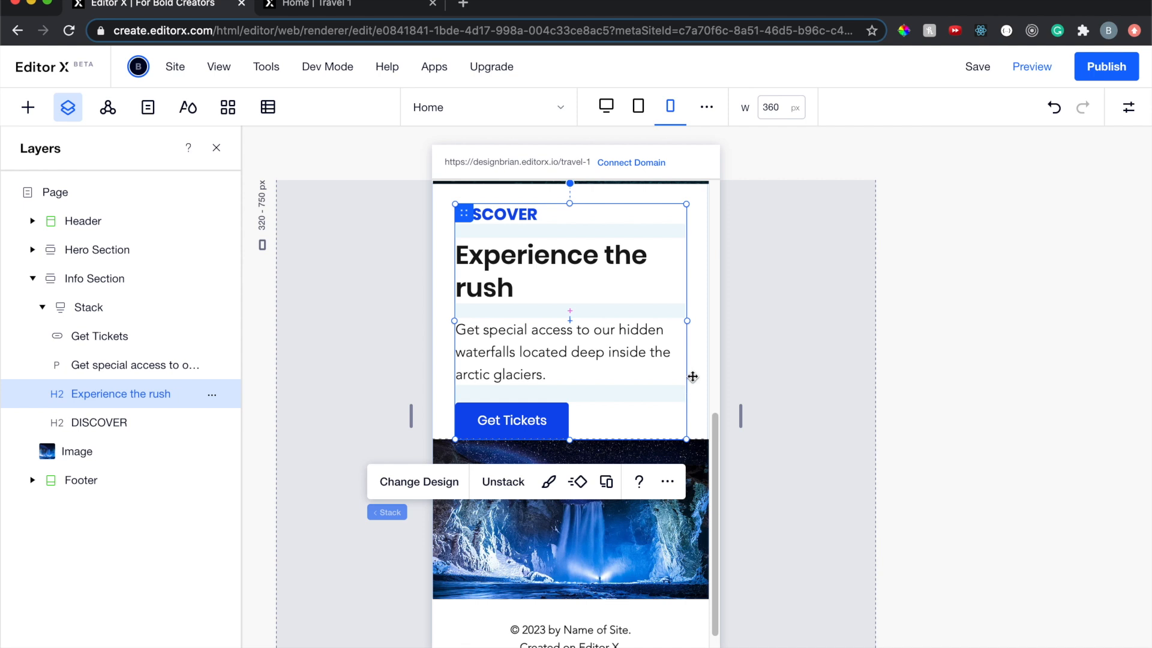
scroll(695, 376, "up", 2)
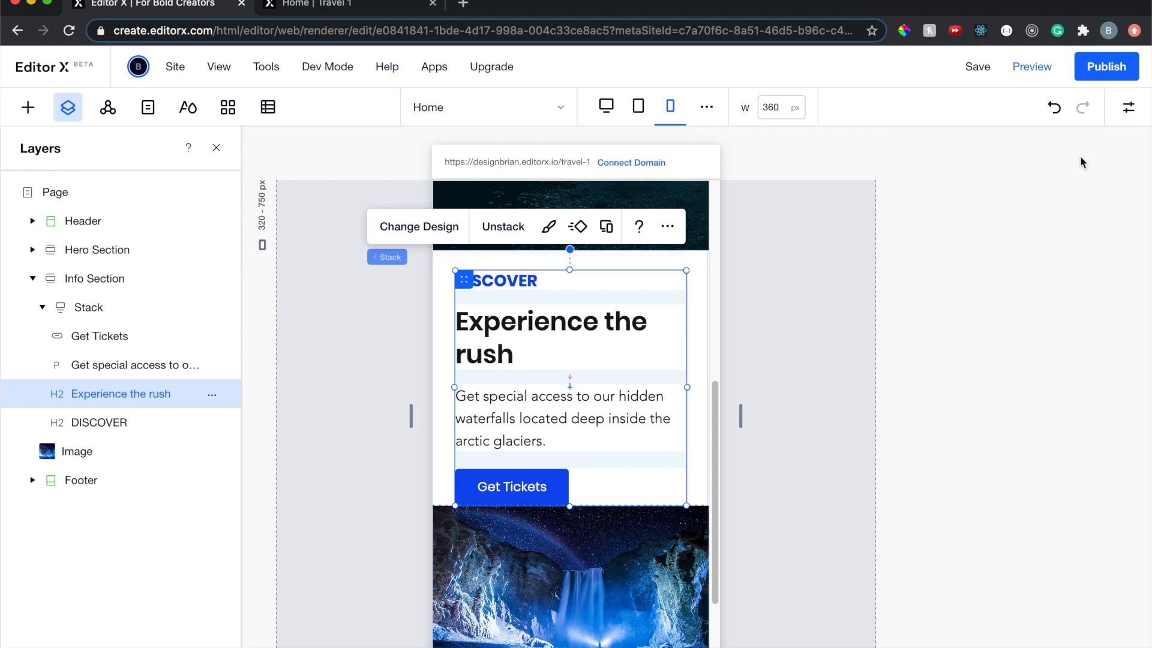
Set the text stack's bottom padding to 50 px to separate the Get Tickets button from the image
left_click(1128, 108)
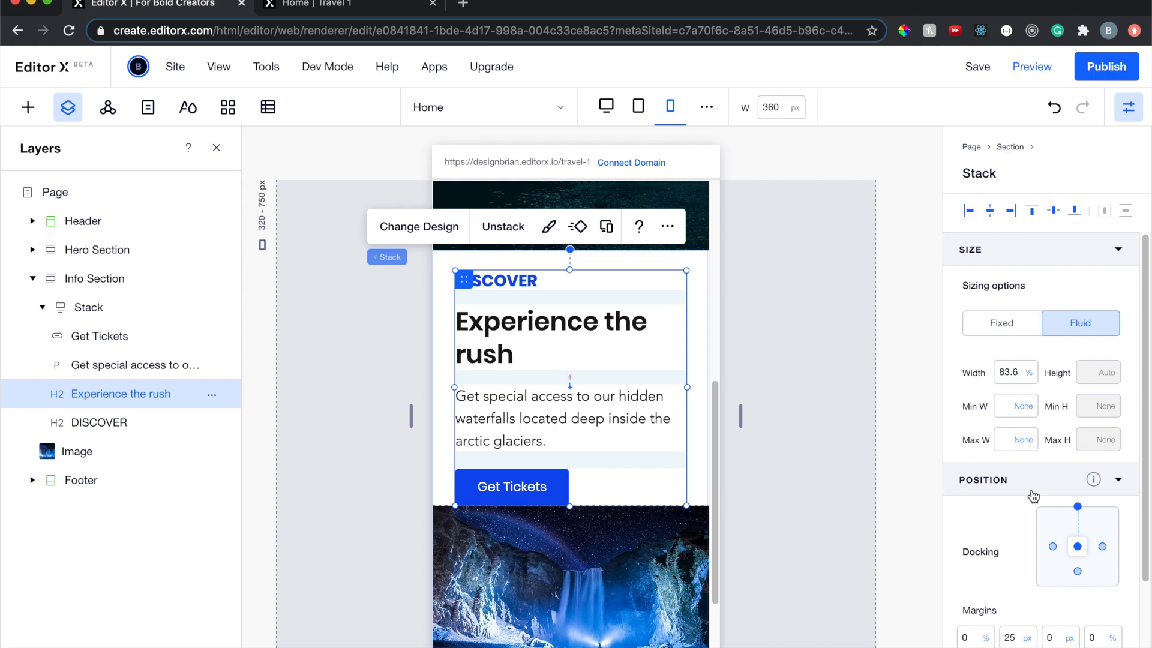
scroll(1032, 496, "down", 3)
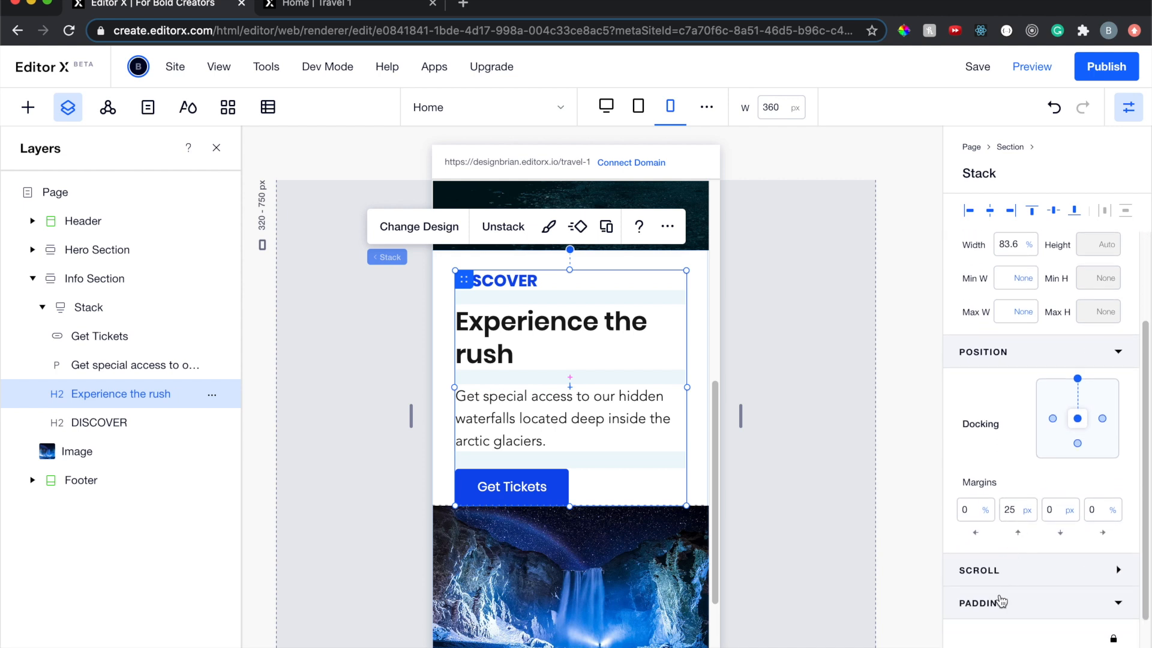
left_click(1000, 602)
left_click(1051, 577)
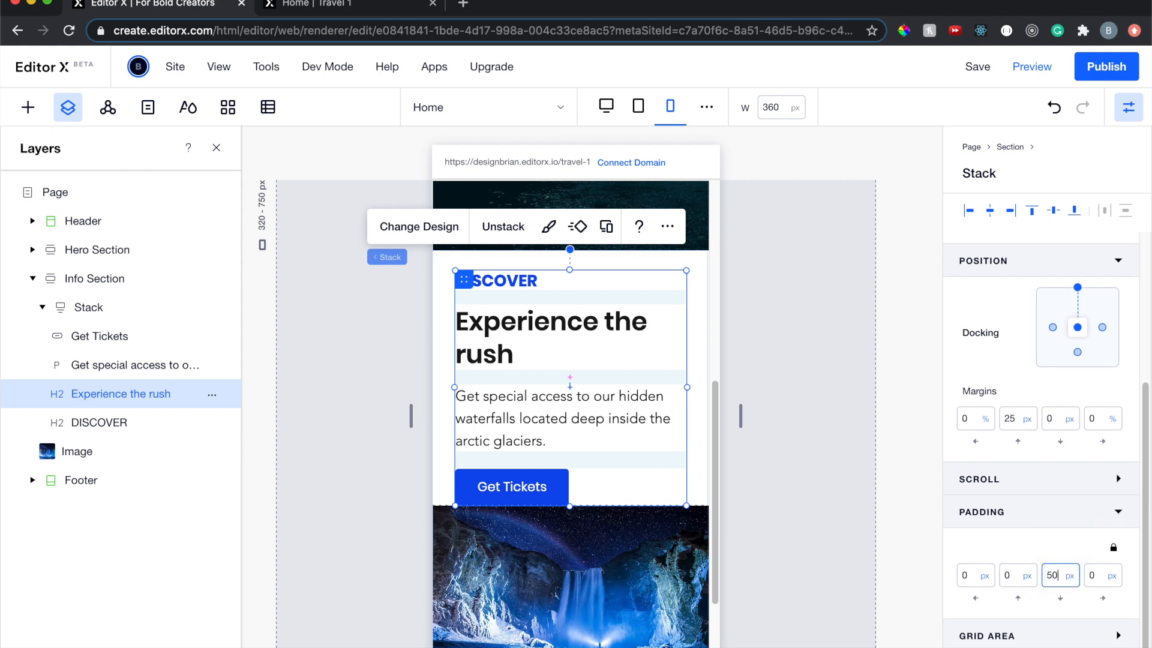
key("Return")
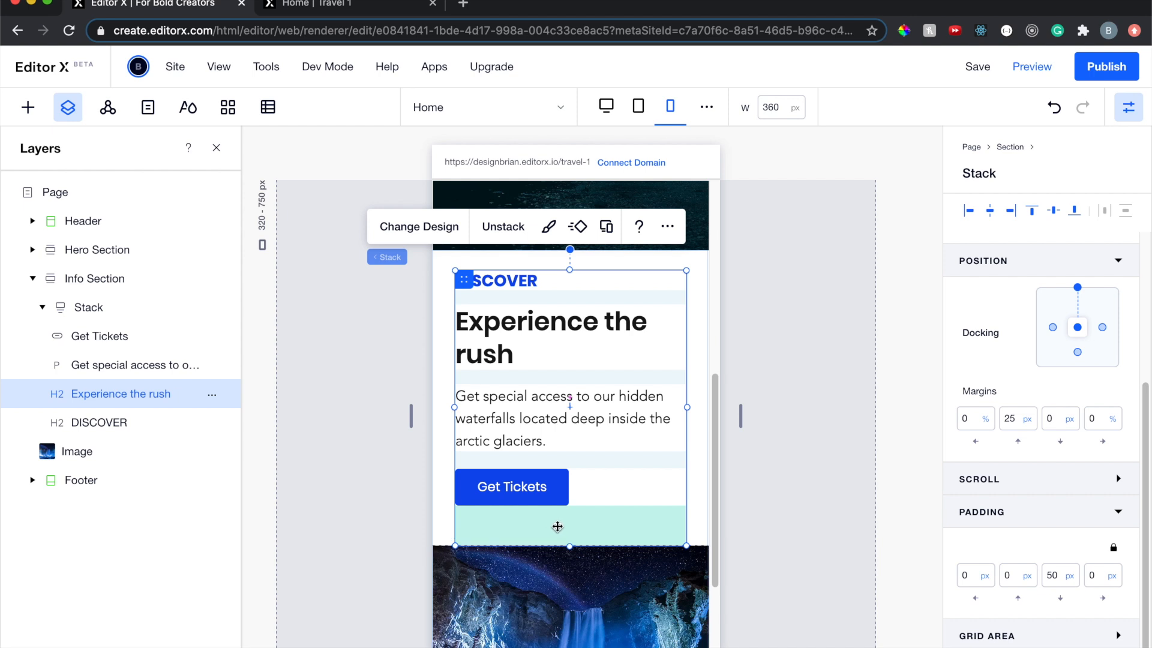
left_click(1127, 108)
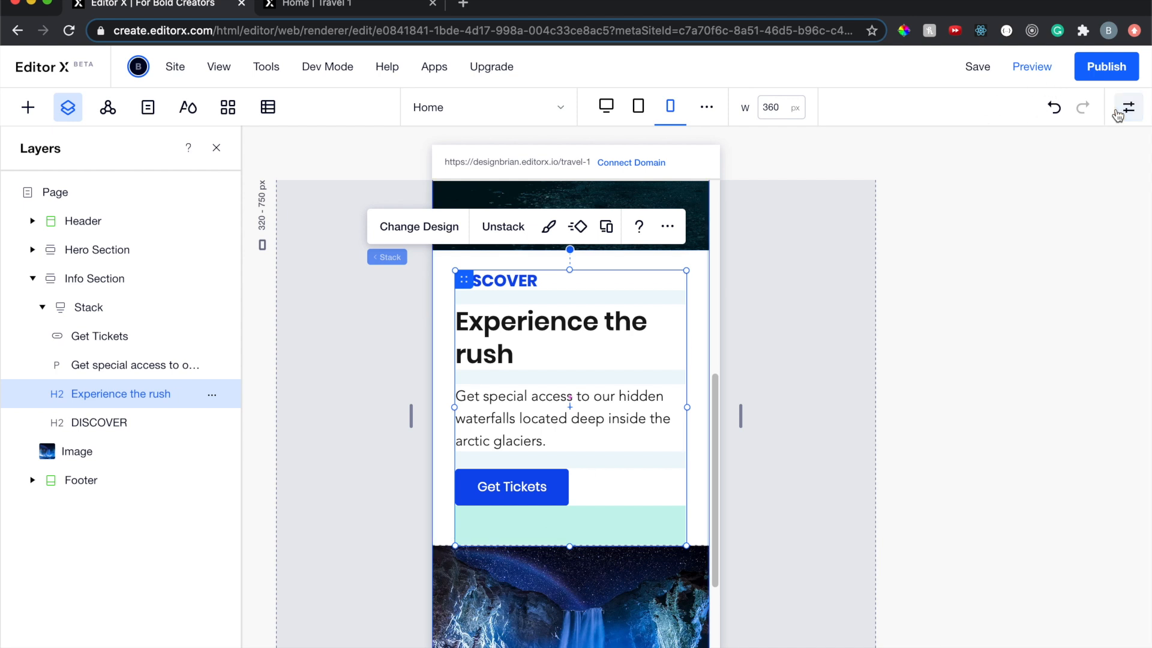
left_click(787, 345)
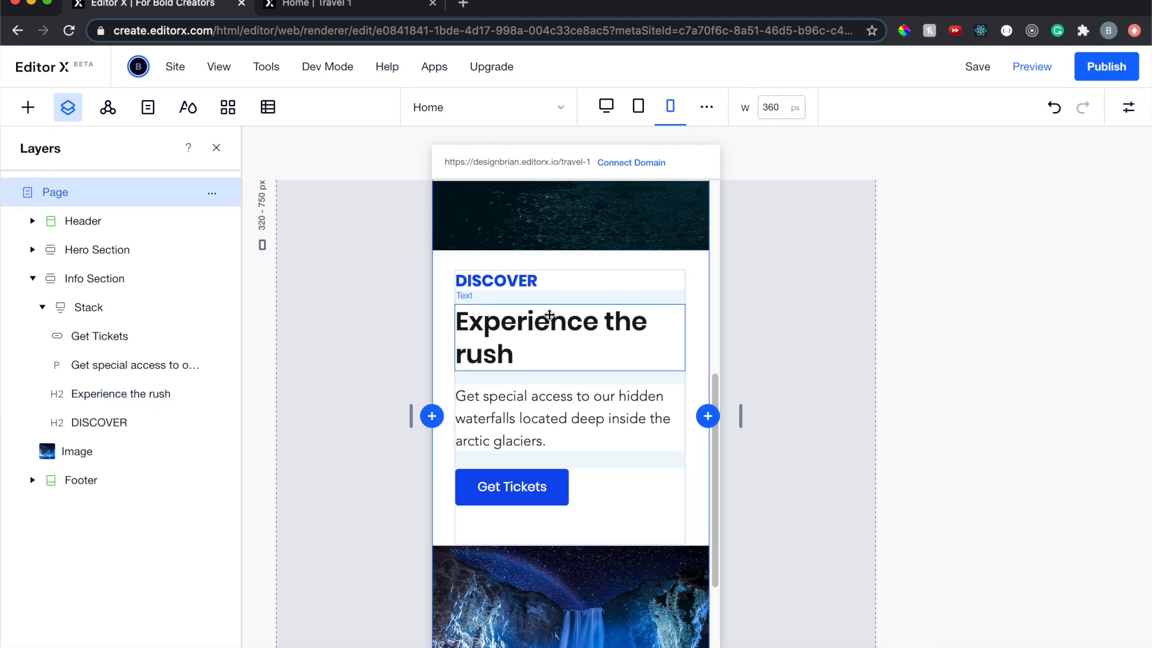
Set the waterfall image in the Info Section to Don't Display on the mobile breakpoint
scroll(520, 391, "down", 3)
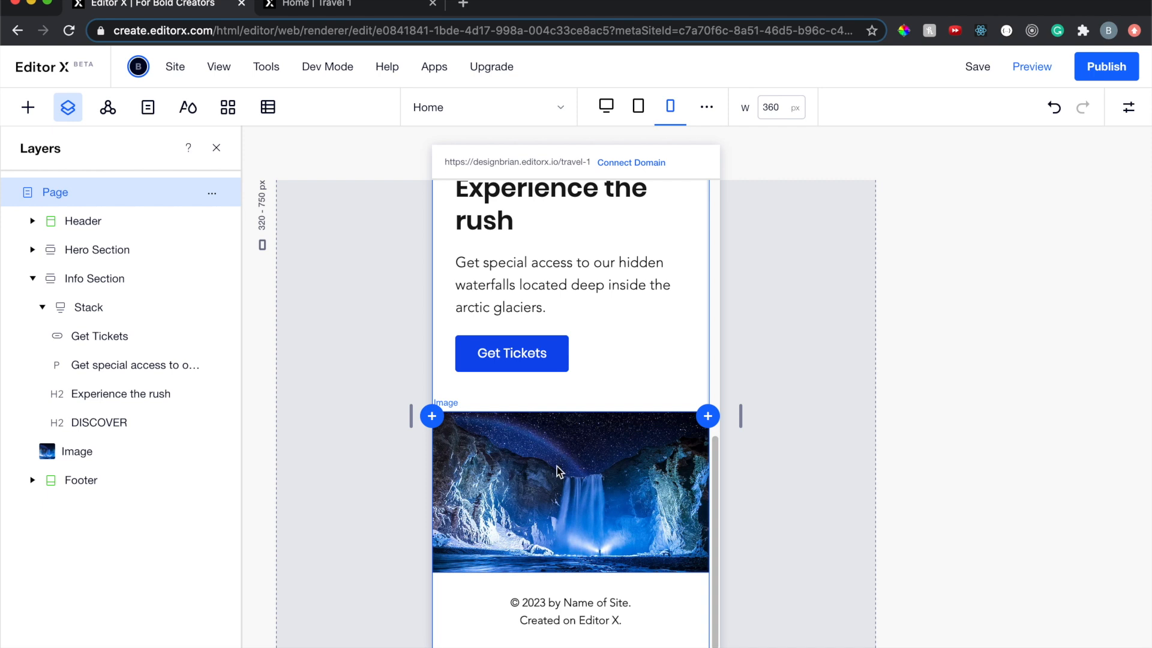
scroll(557, 466, "up", 2)
scroll(557, 466, "down", 1)
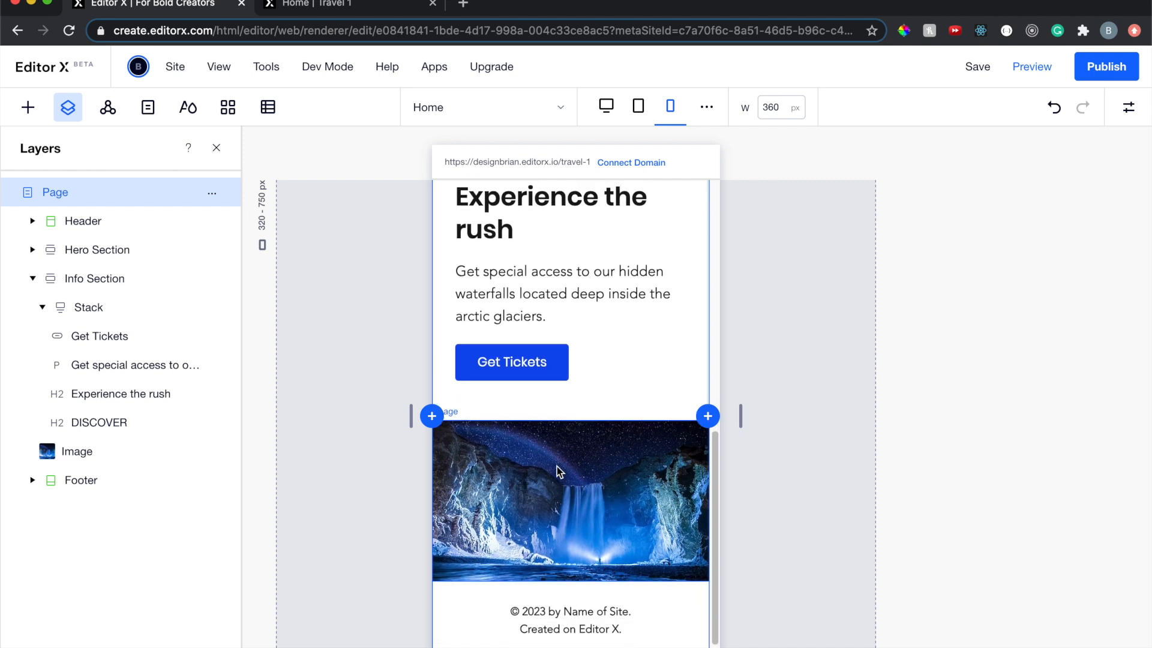
left_click(557, 466)
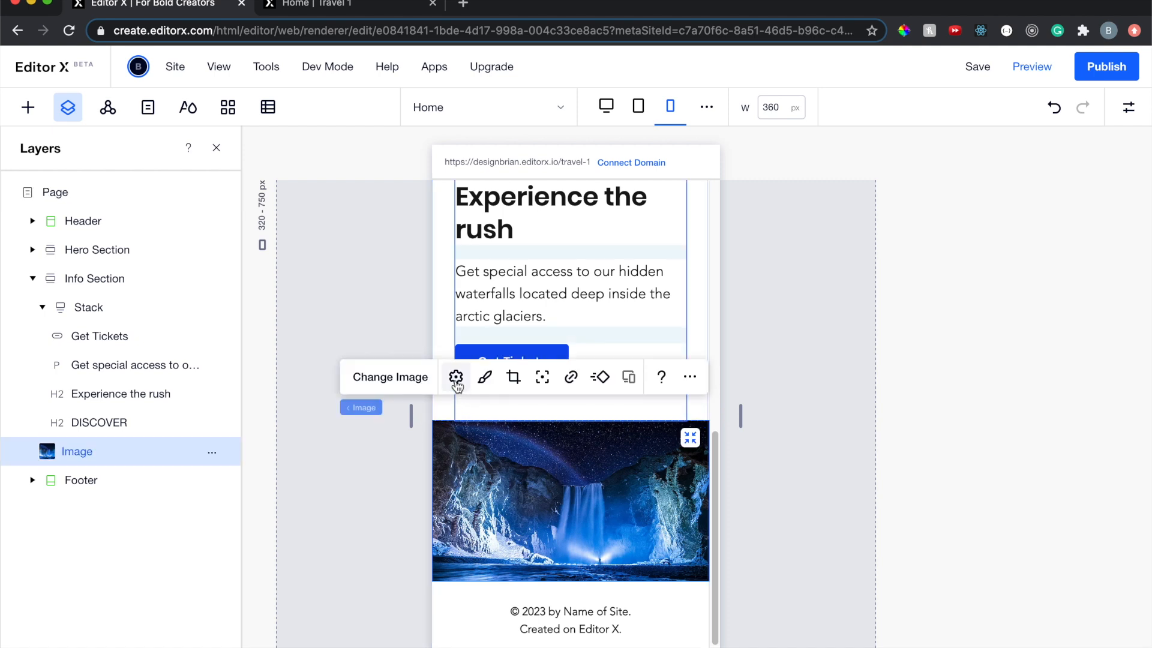
left_click(689, 377)
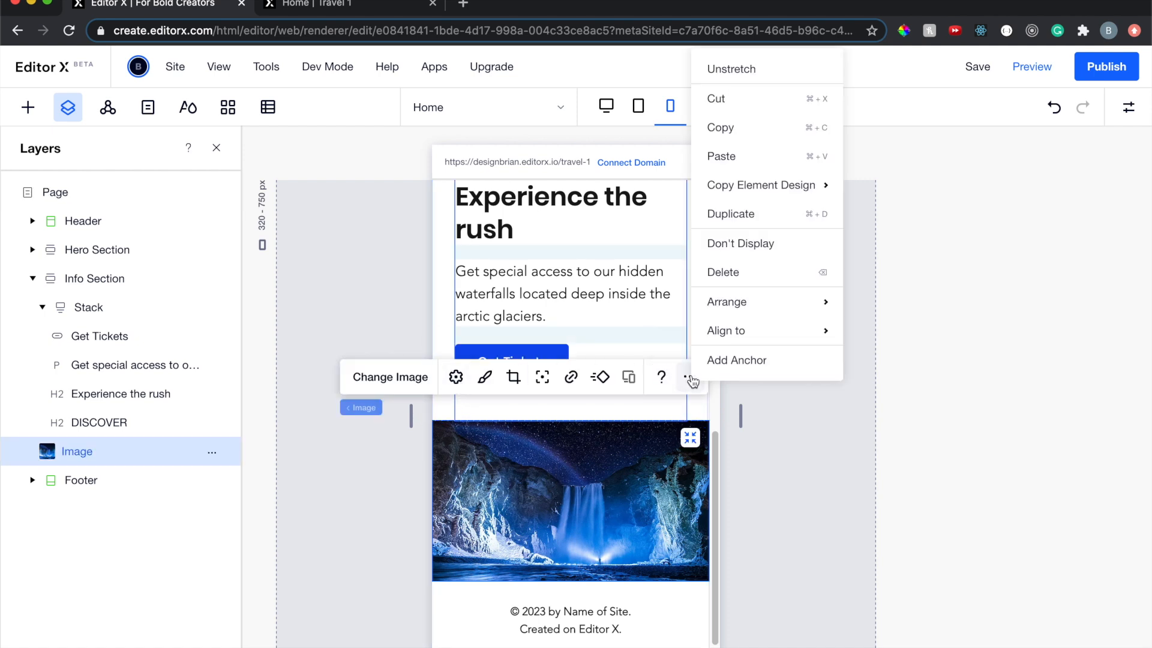
left_click(750, 245)
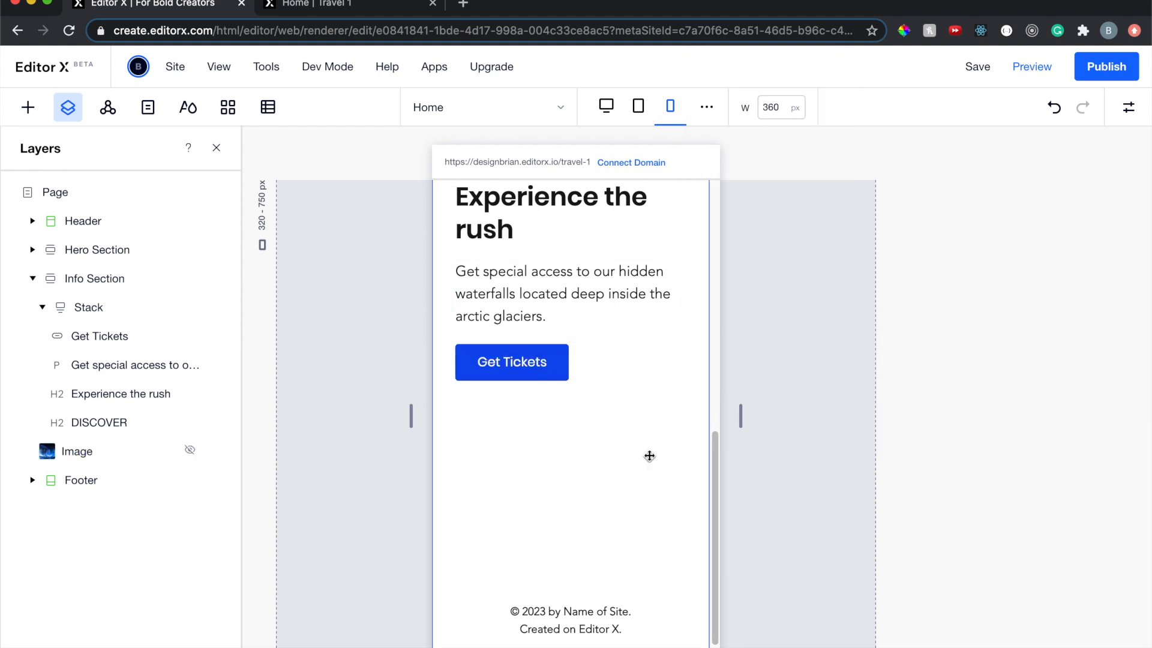
Check the Info Section's image on the tablet and desktop breakpoints and return to the mobile breakpoint
scroll(620, 519, "down", 1)
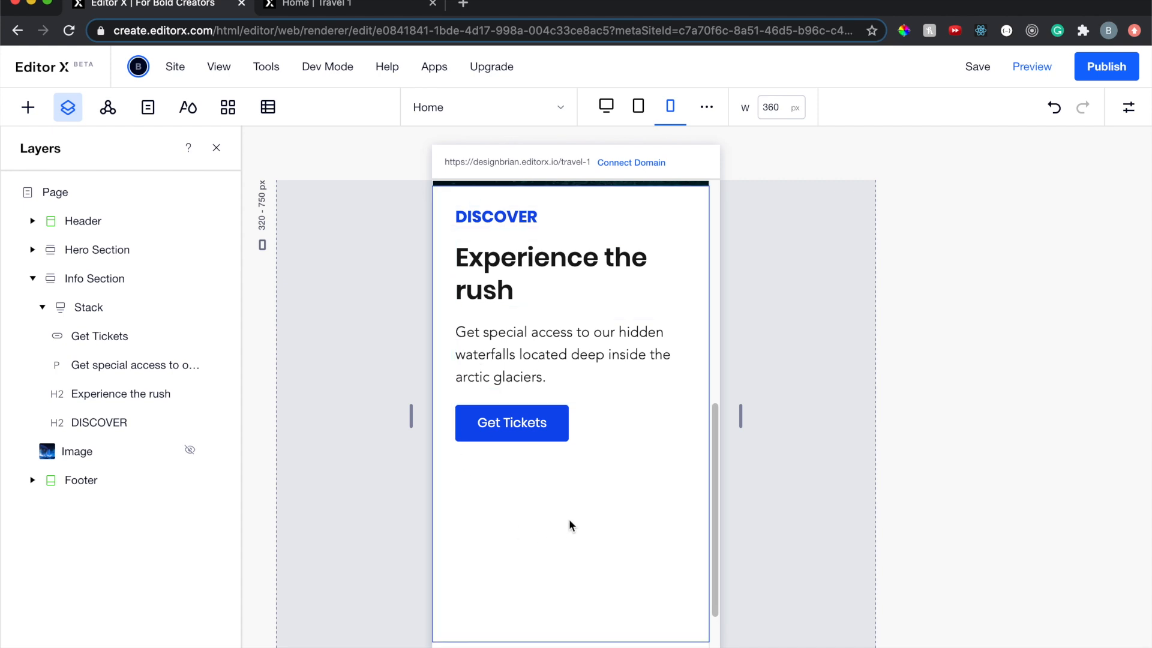
left_click(640, 108)
left_click(604, 118)
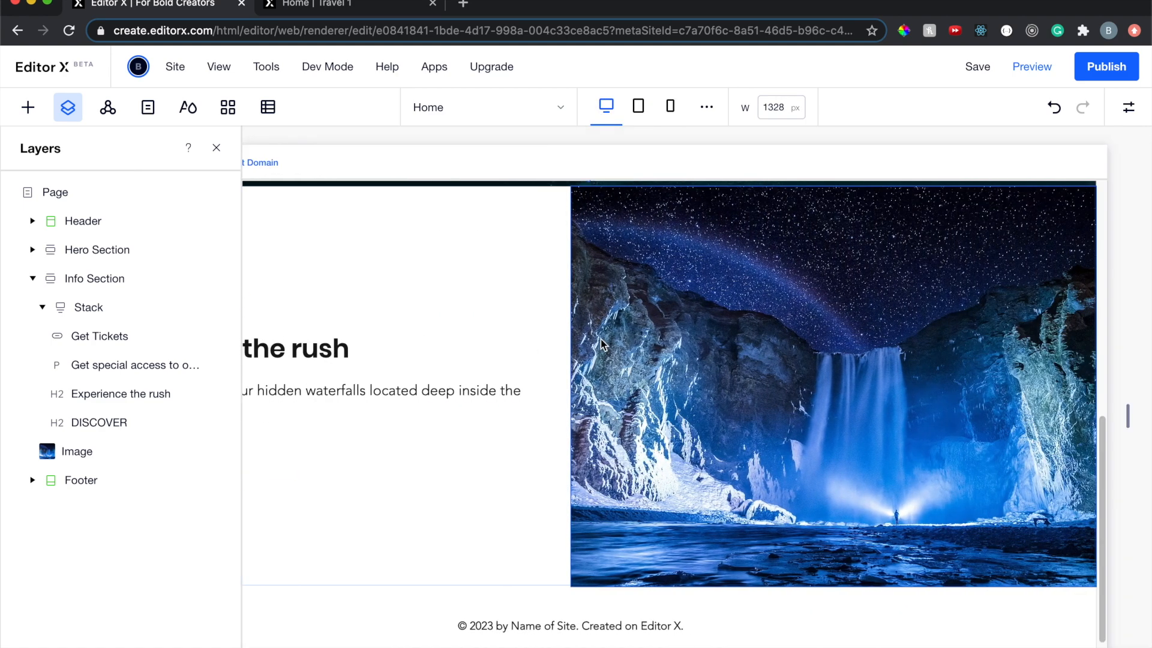
left_click(671, 107)
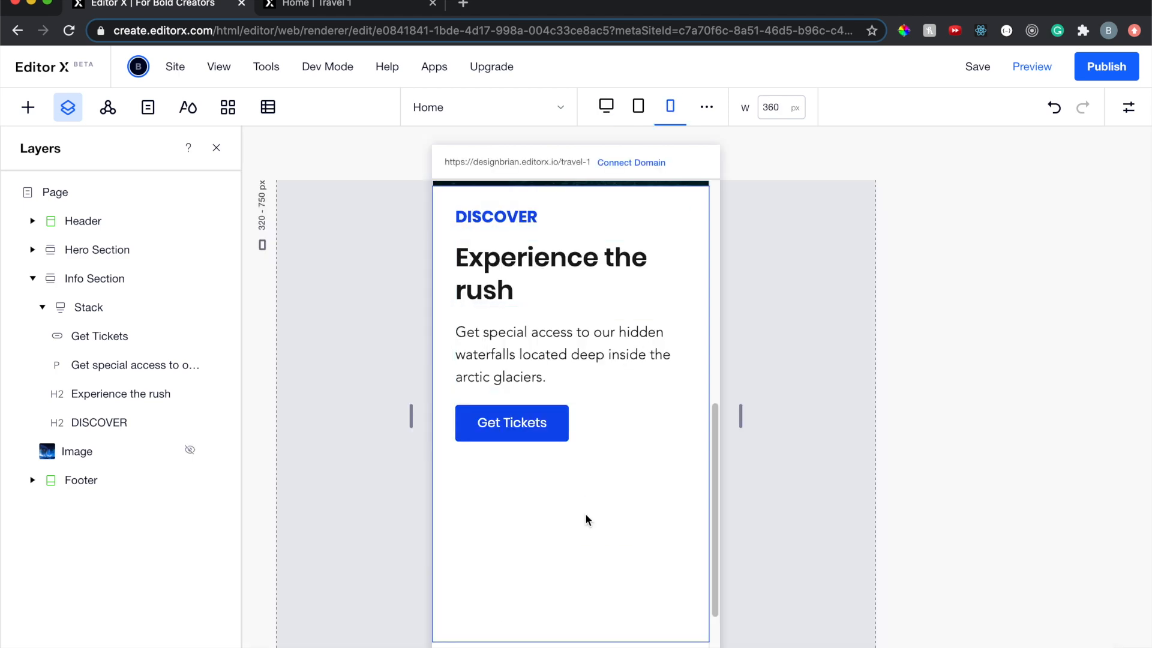
scroll(586, 519, "down", 2)
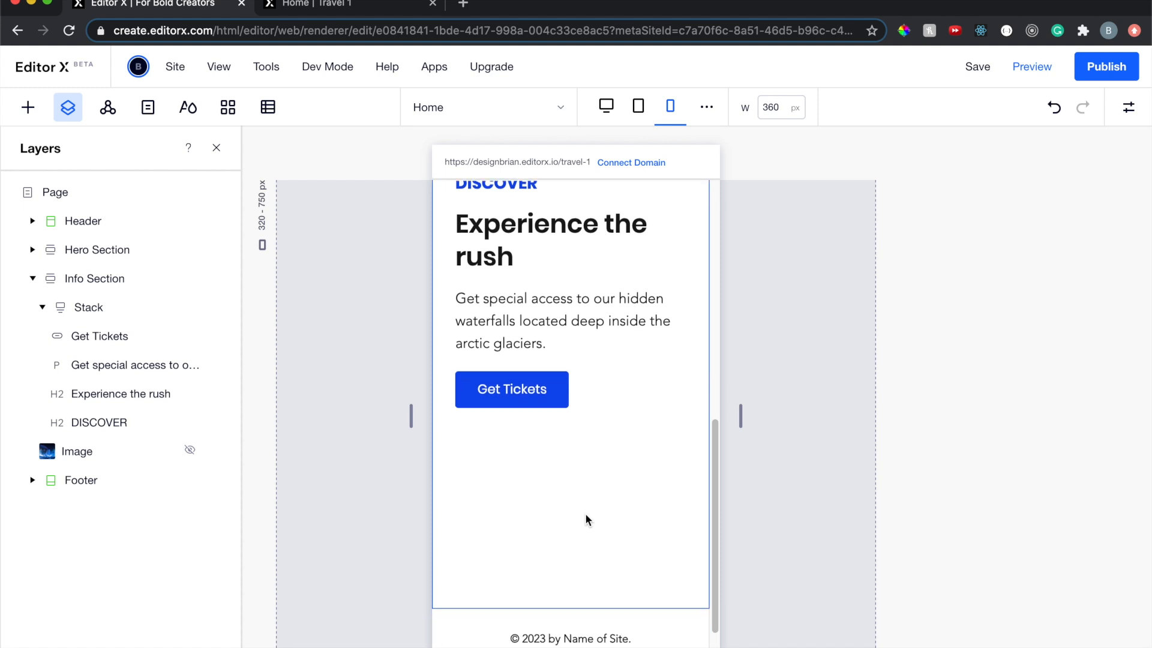
left_click(593, 477)
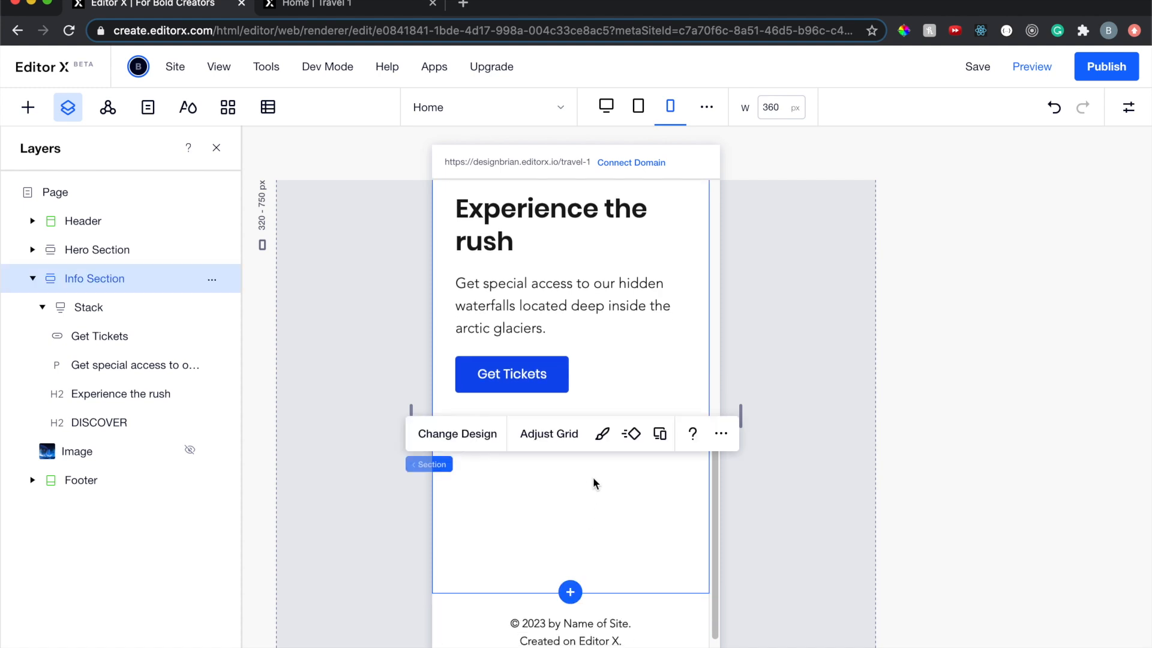
left_click(721, 434)
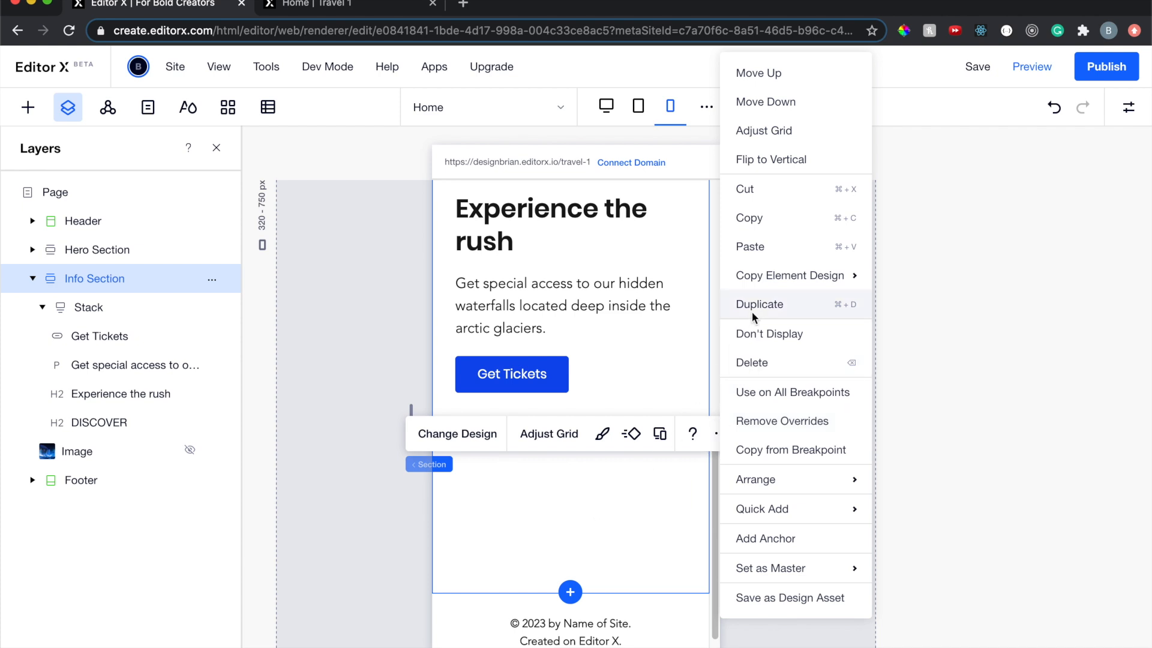
left_click(520, 486)
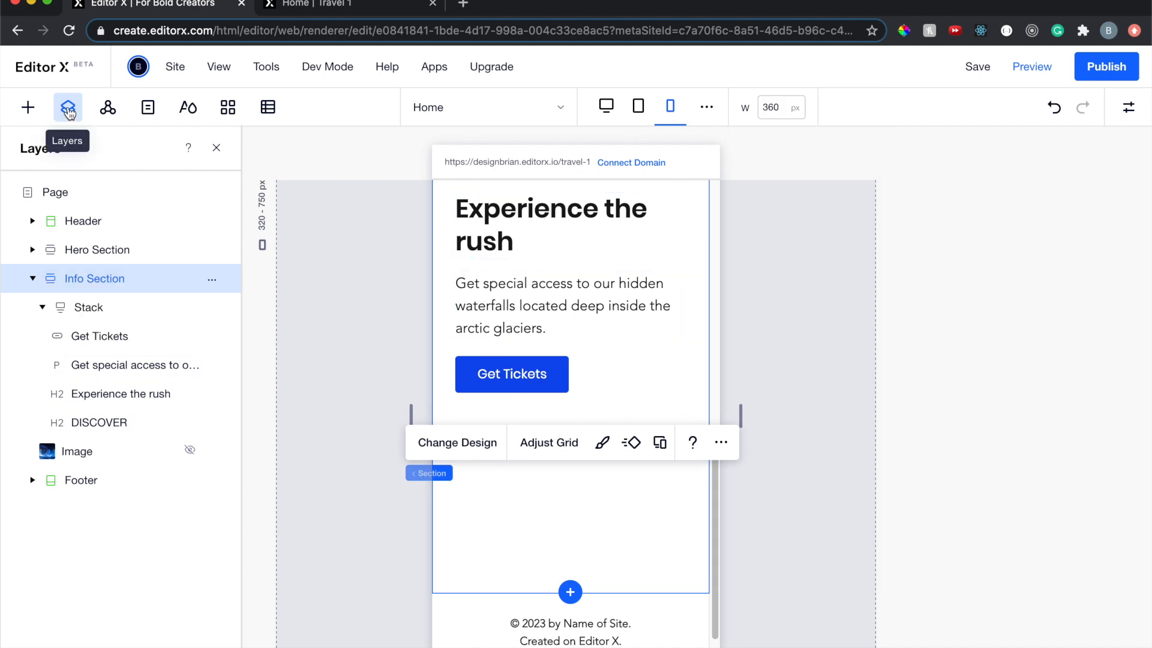
Display the hidden waterfall image again on the mobile breakpoint
left_click(191, 451)
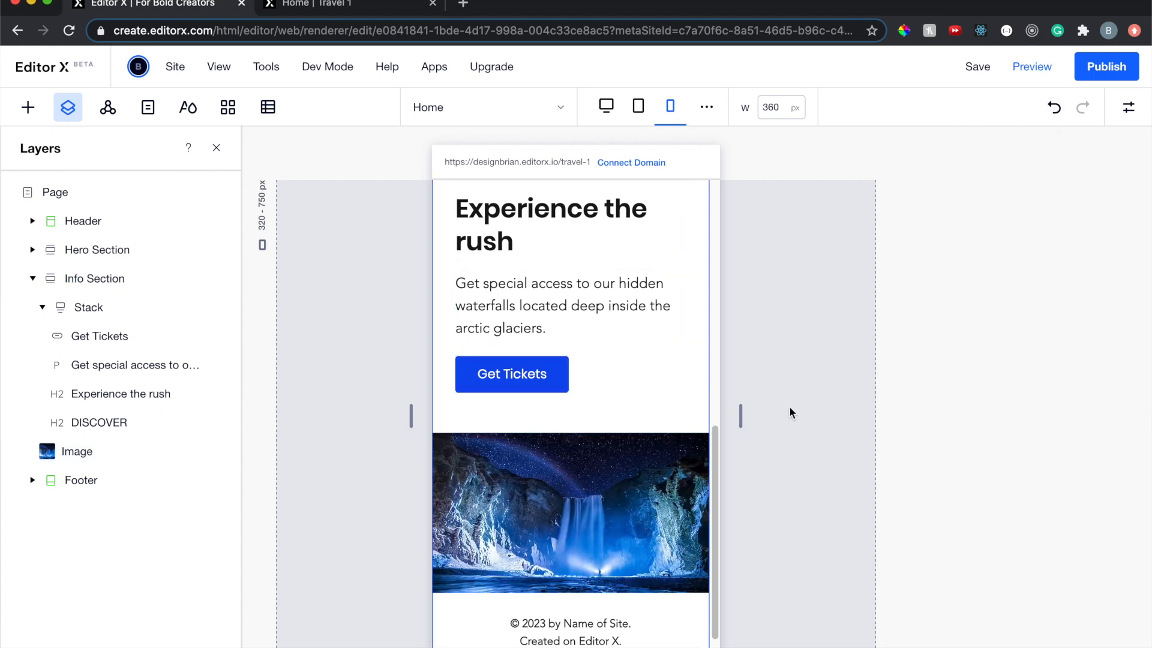
left_click(696, 409)
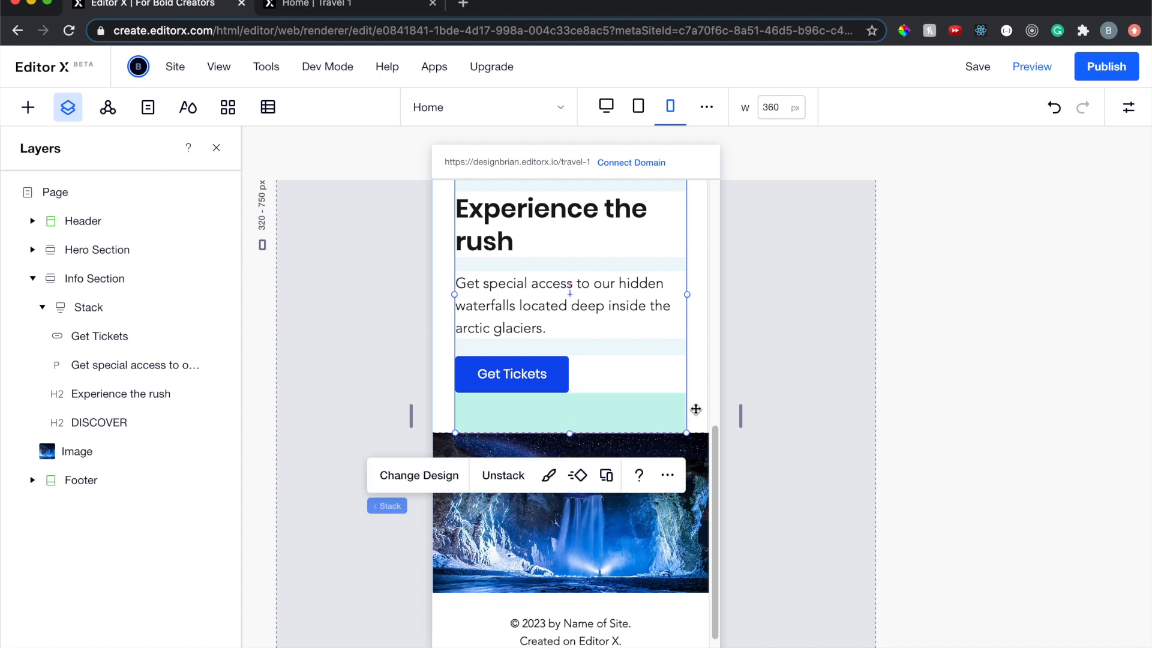
Save the site and publish the current changes, dismissing both confirmation dialogs
scroll(696, 409, "down", 1)
scroll(696, 409, "up", 2)
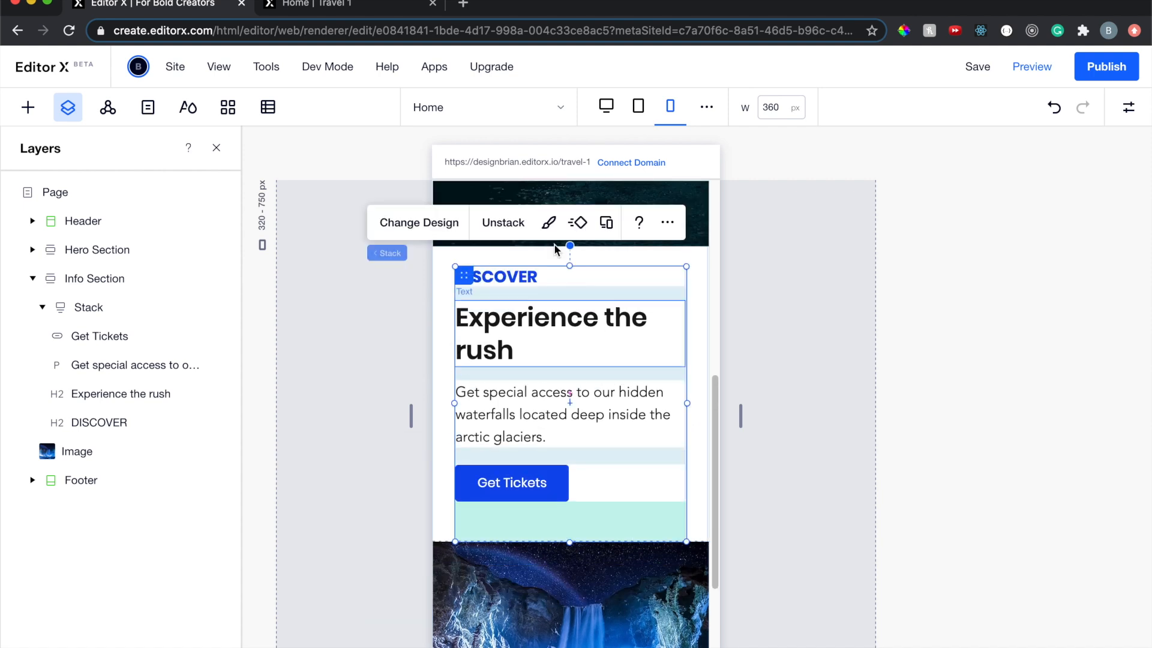
left_click(975, 68)
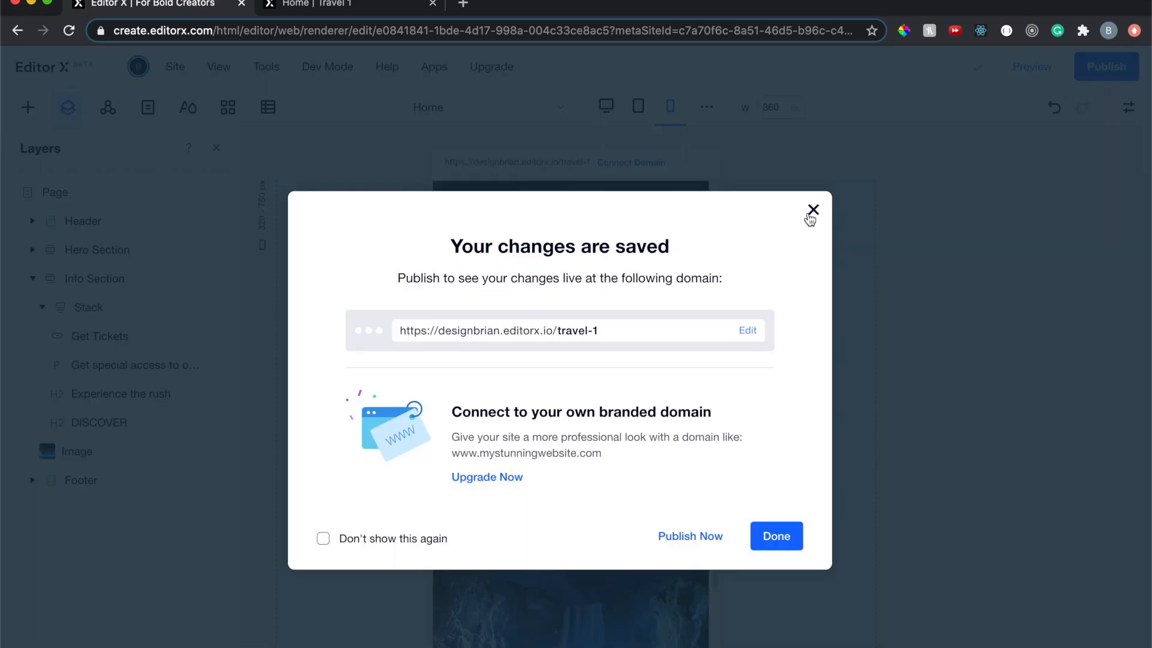
left_click(814, 208)
left_click(1112, 68)
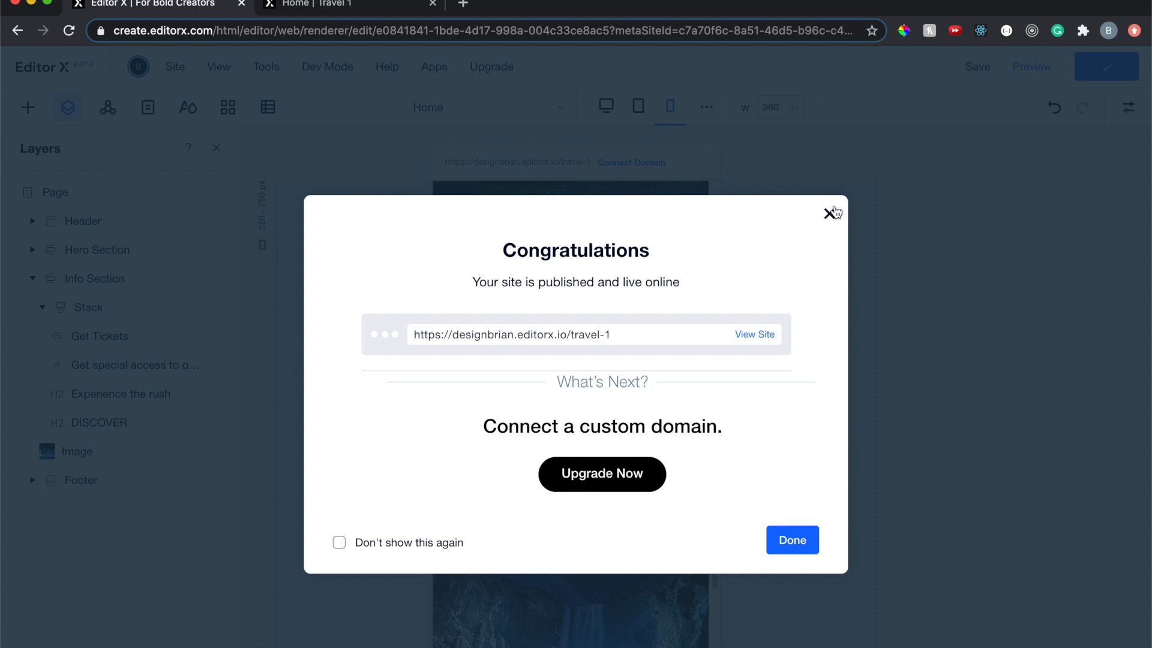
left_click(829, 213)
Reload the live travel site in its browser tab and examine the hero and info sections at desktop width
left_click(365, 6)
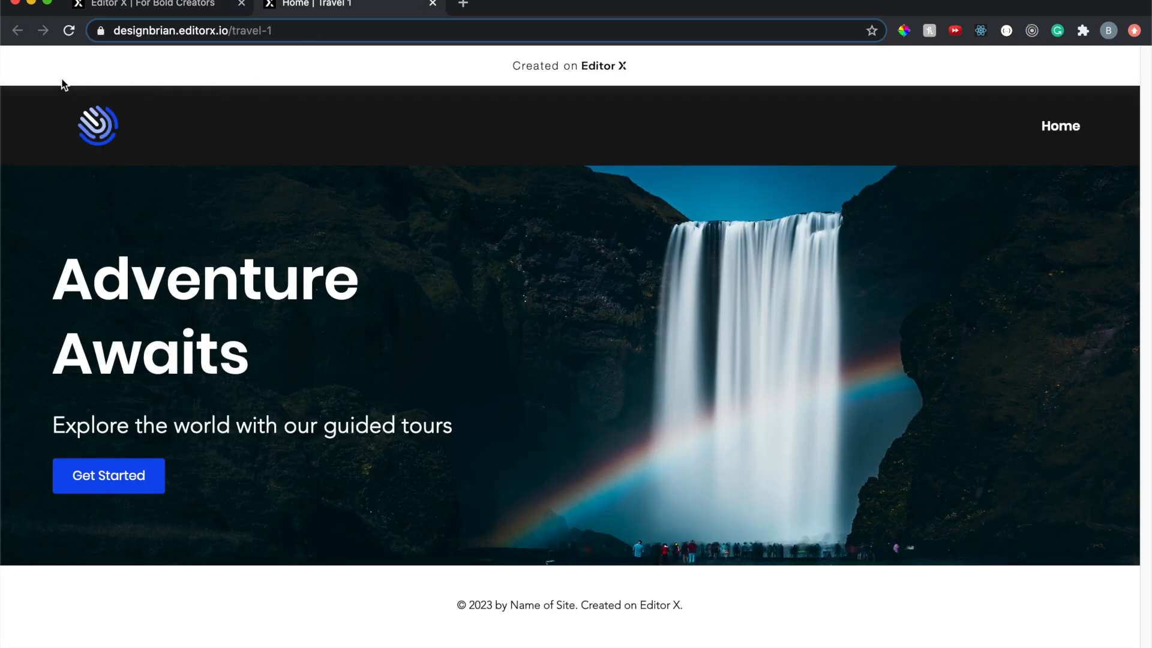
left_click(68, 31)
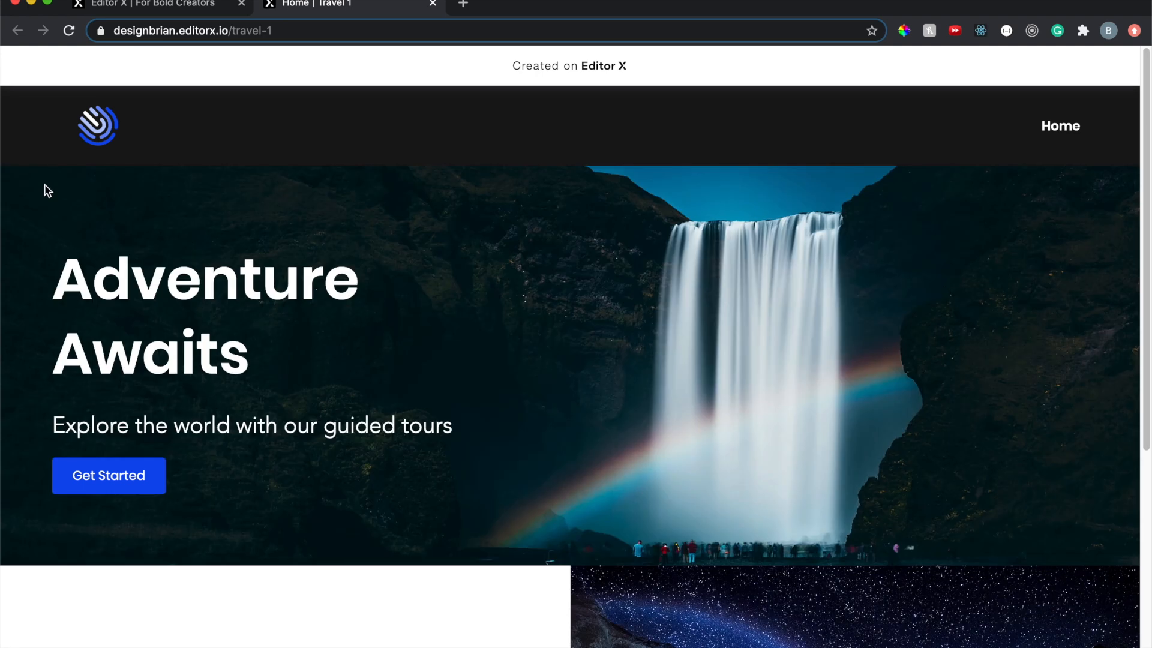
scroll(47, 191, "down", 6)
scroll(48, 191, "up", 6)
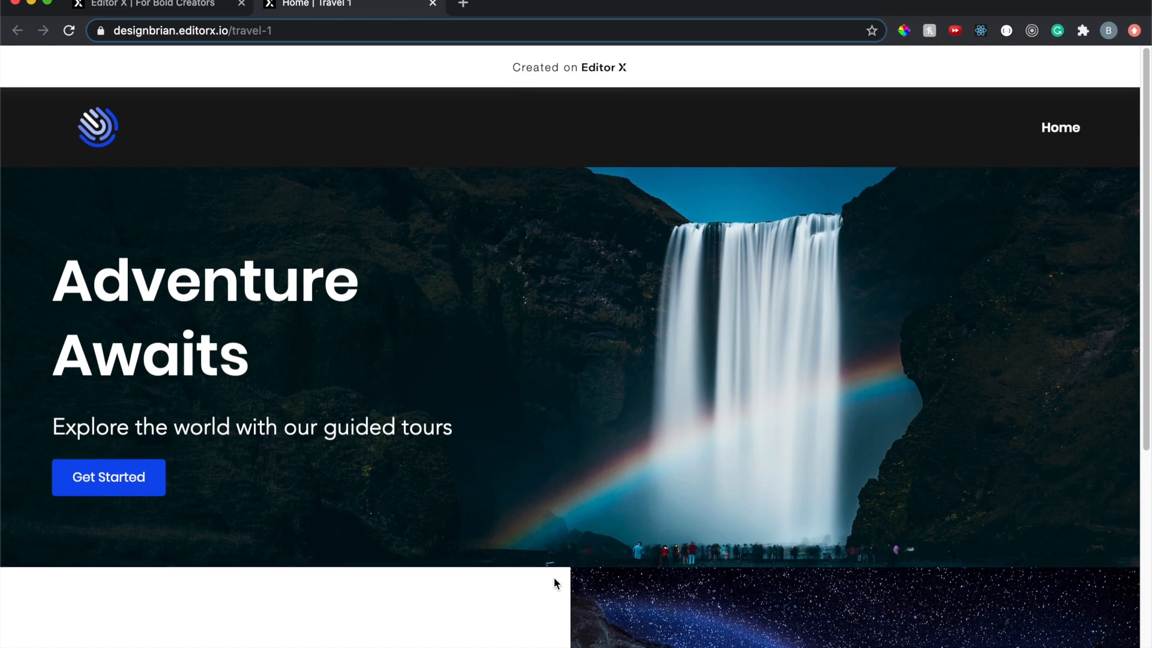
scroll(553, 579, "down", 5)
scroll(549, 578, "up", 5)
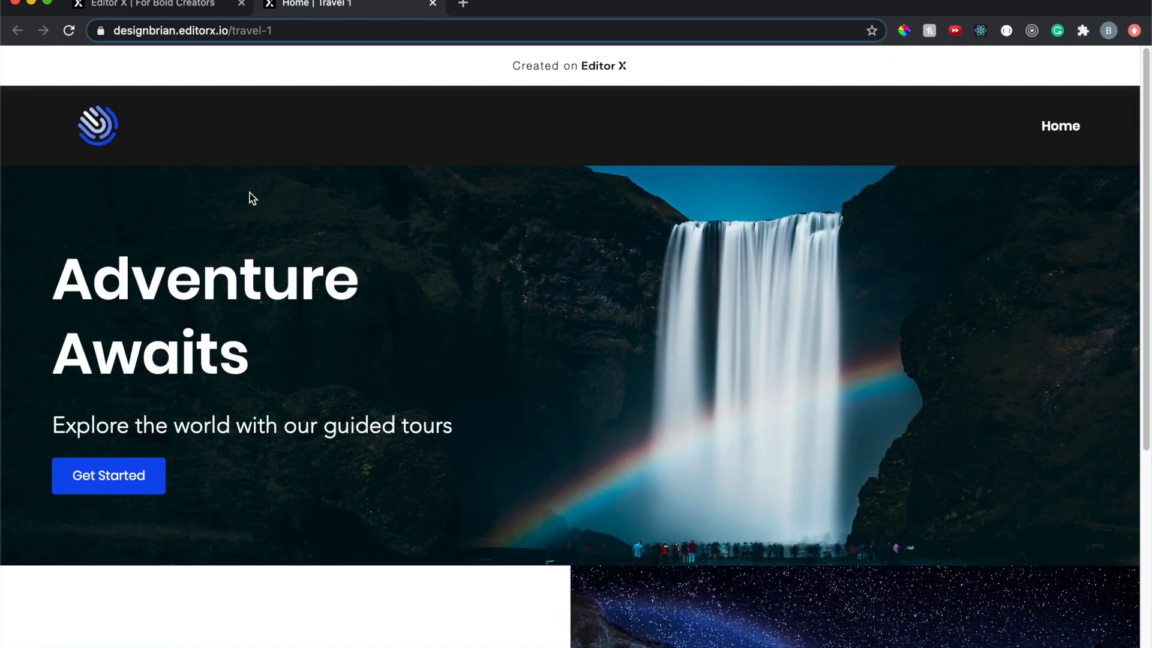
Return to the site editor and switch the page to the desktop breakpoint
left_click(178, 4)
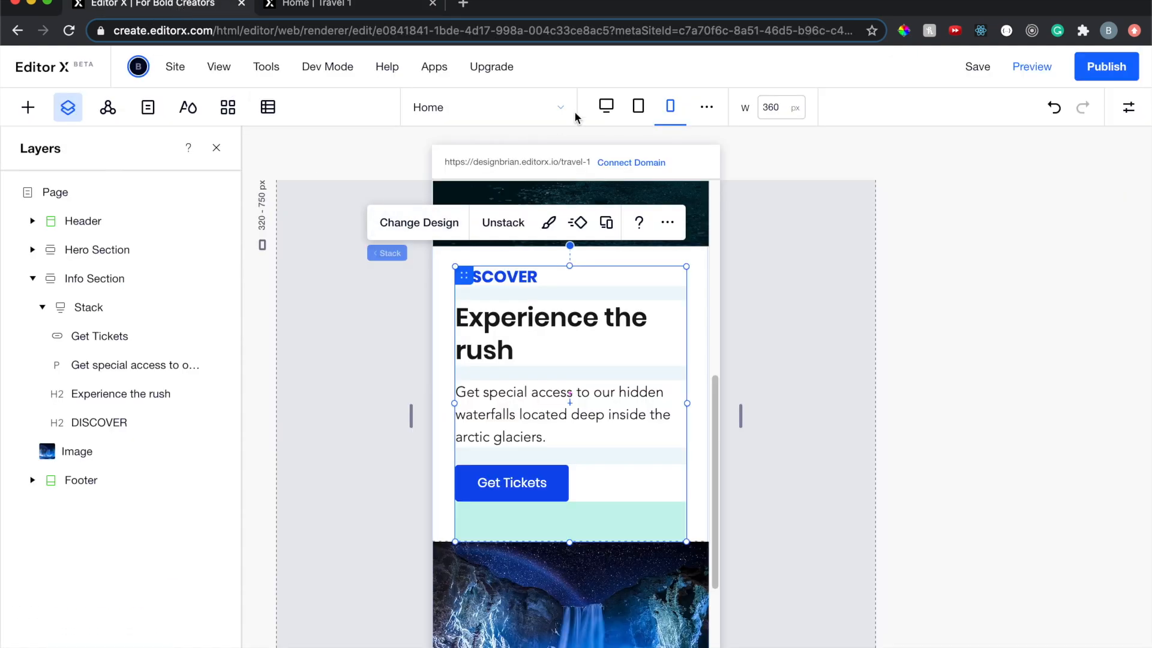
left_click(606, 107)
scroll(542, 275, "up", 3)
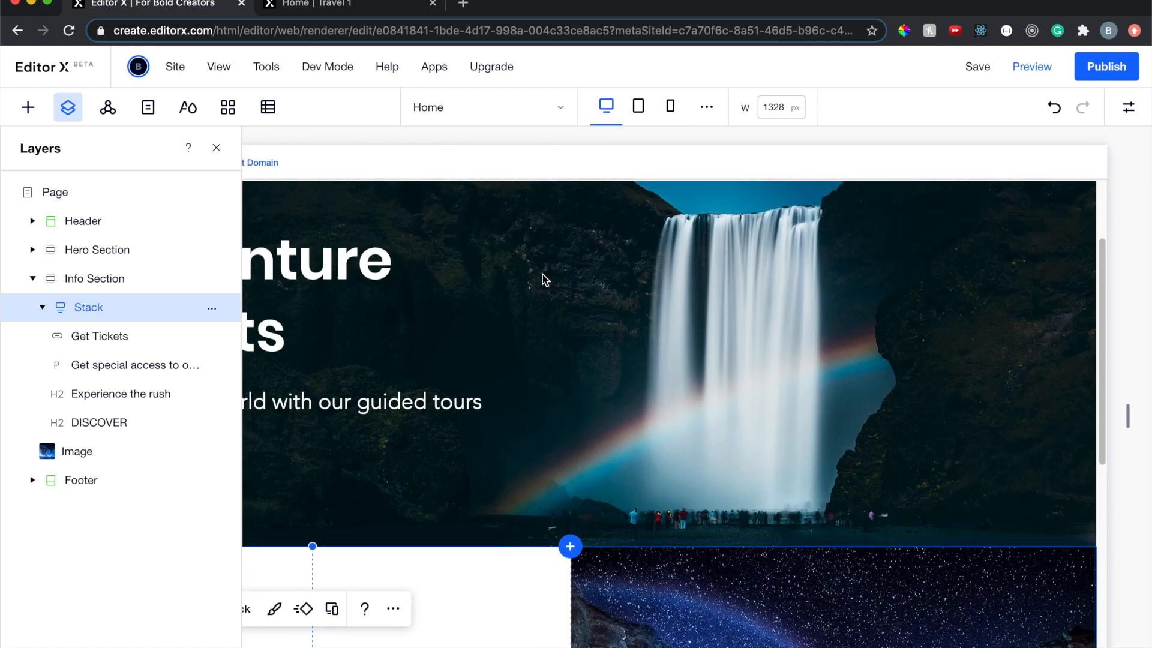
Set the Hero Section's height to 85 vh on the desktop breakpoint
left_click(538, 273)
scroll(539, 274, "up", 1)
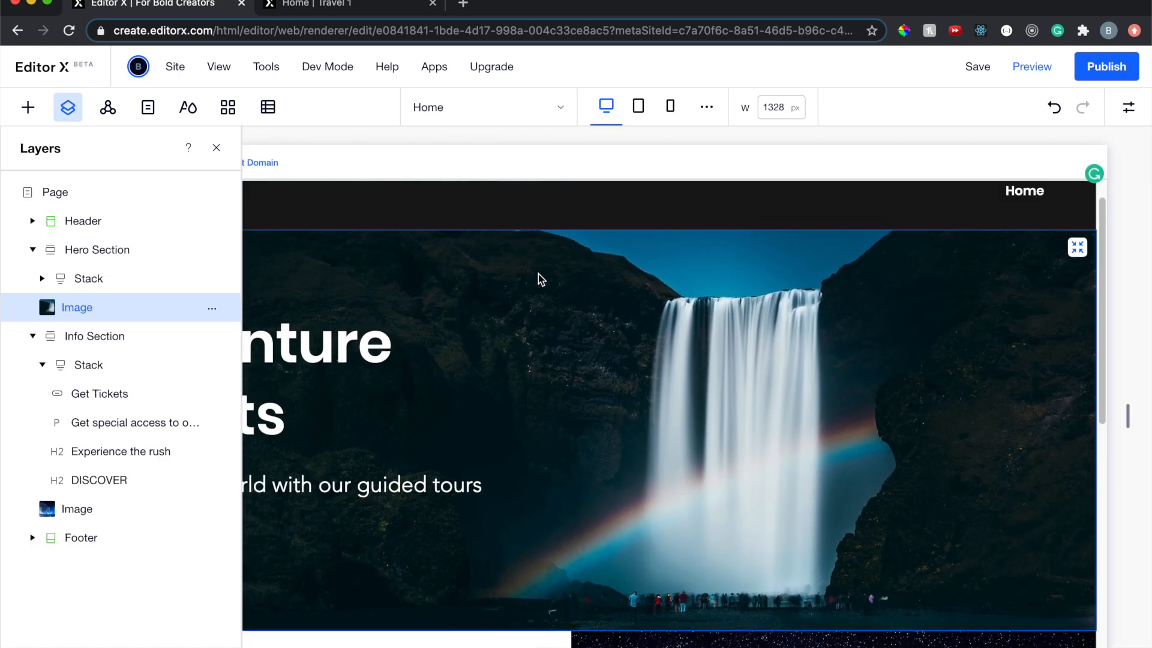
left_click(127, 257)
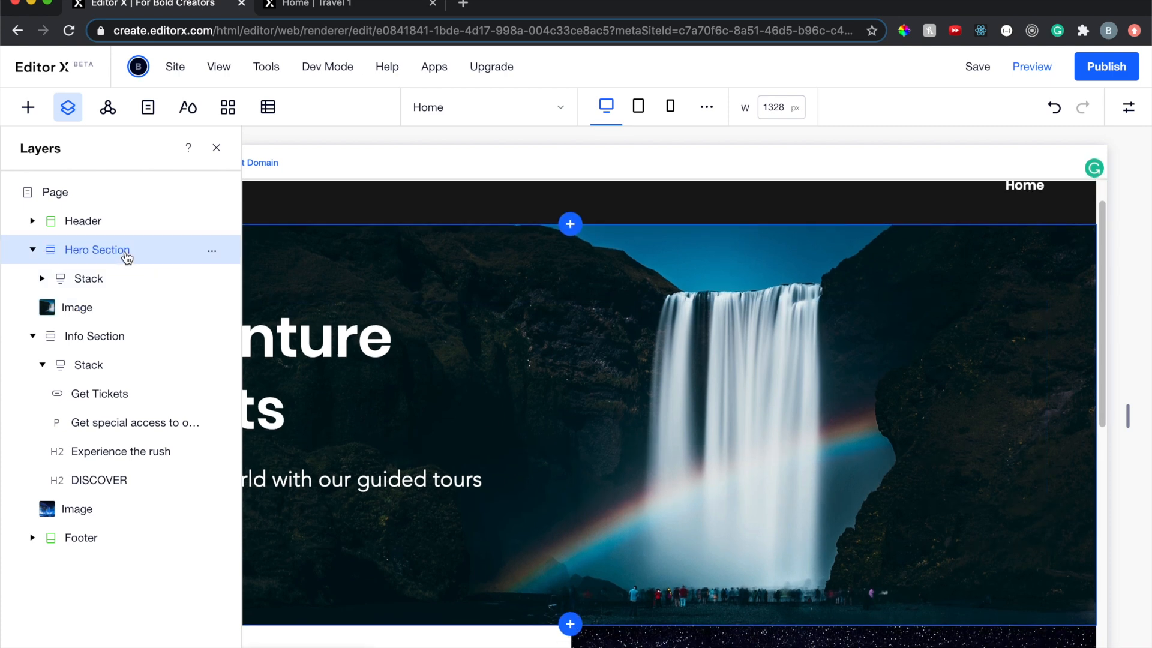
left_click(1130, 110)
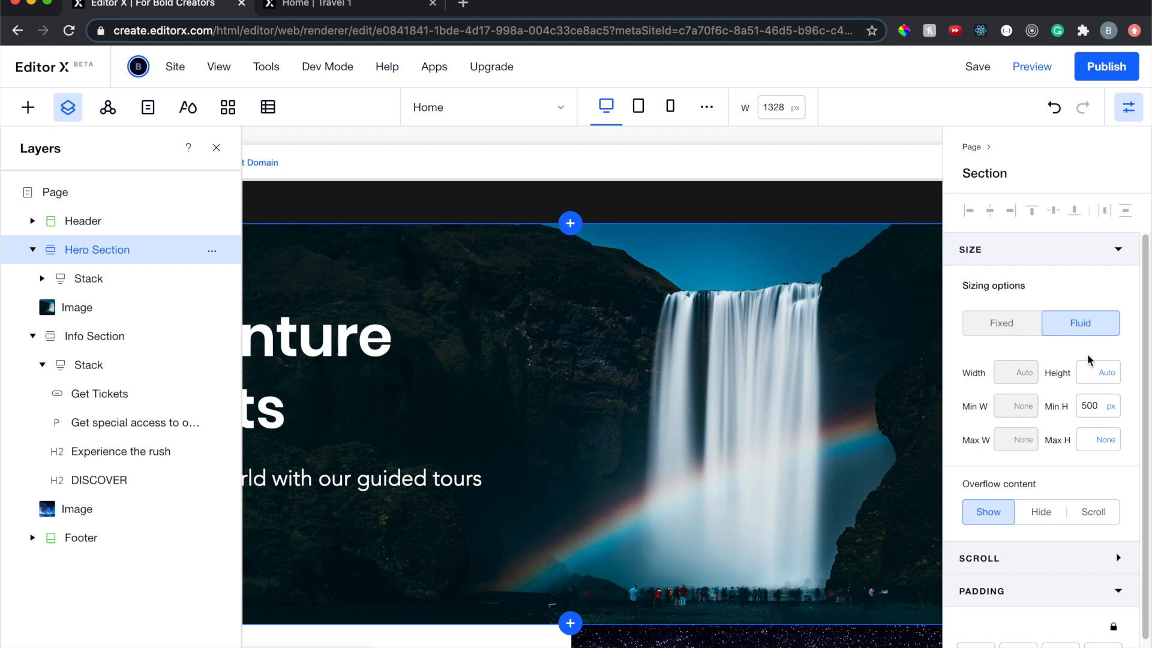
left_click(1083, 373)
type("80")
key("Return")
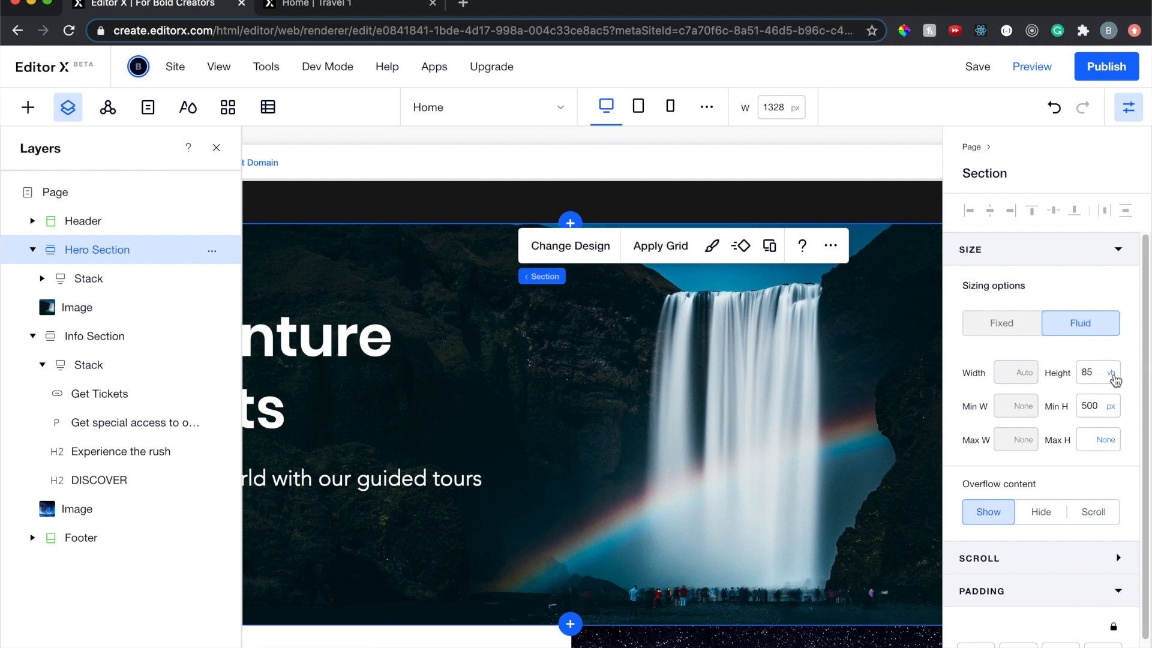
left_click(1111, 373)
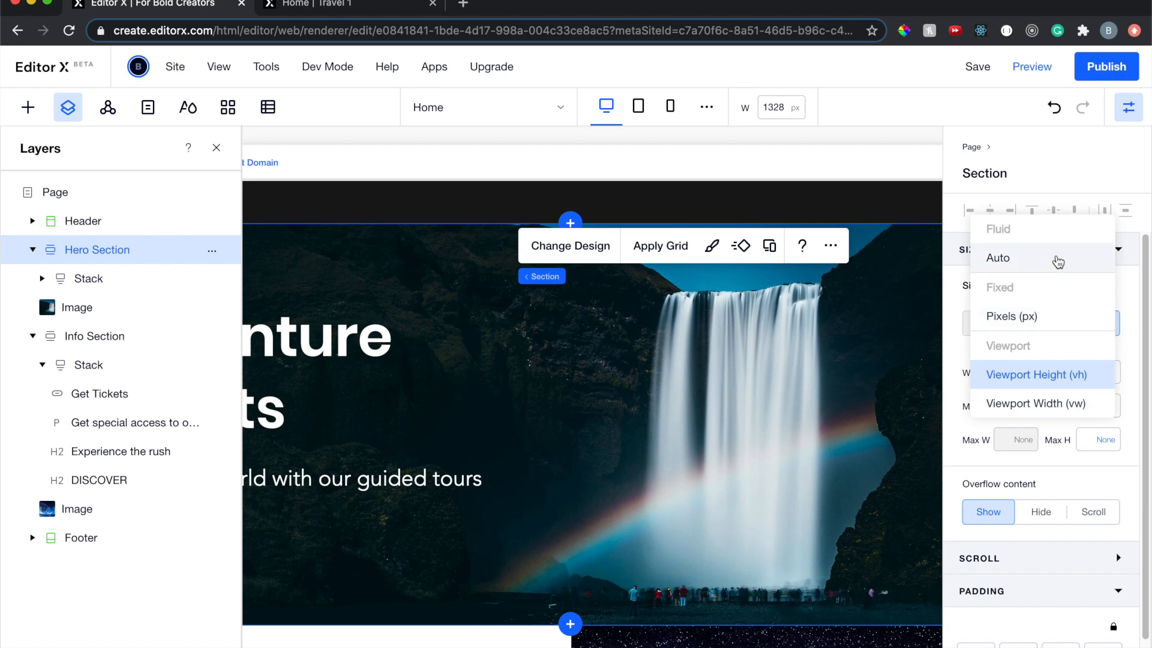
left_click(1125, 353)
scroll(745, 324, "down", 2)
scroll(745, 324, "up", 3)
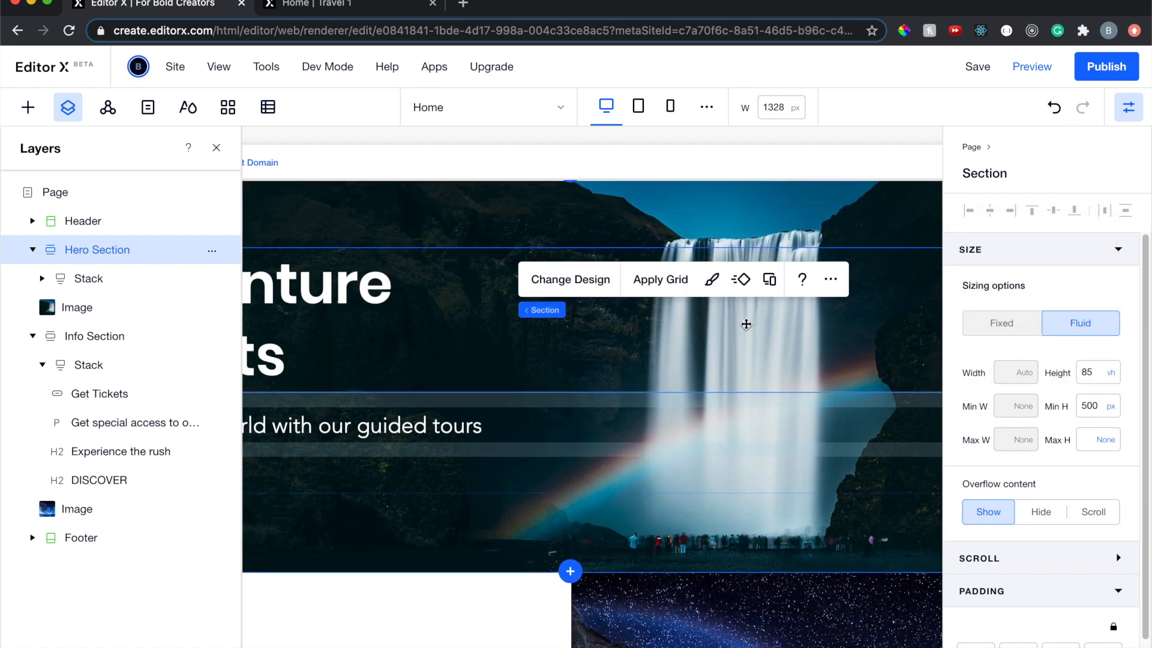
Publish the site again and check the hero section's height on the reloaded live page
left_click(1089, 70)
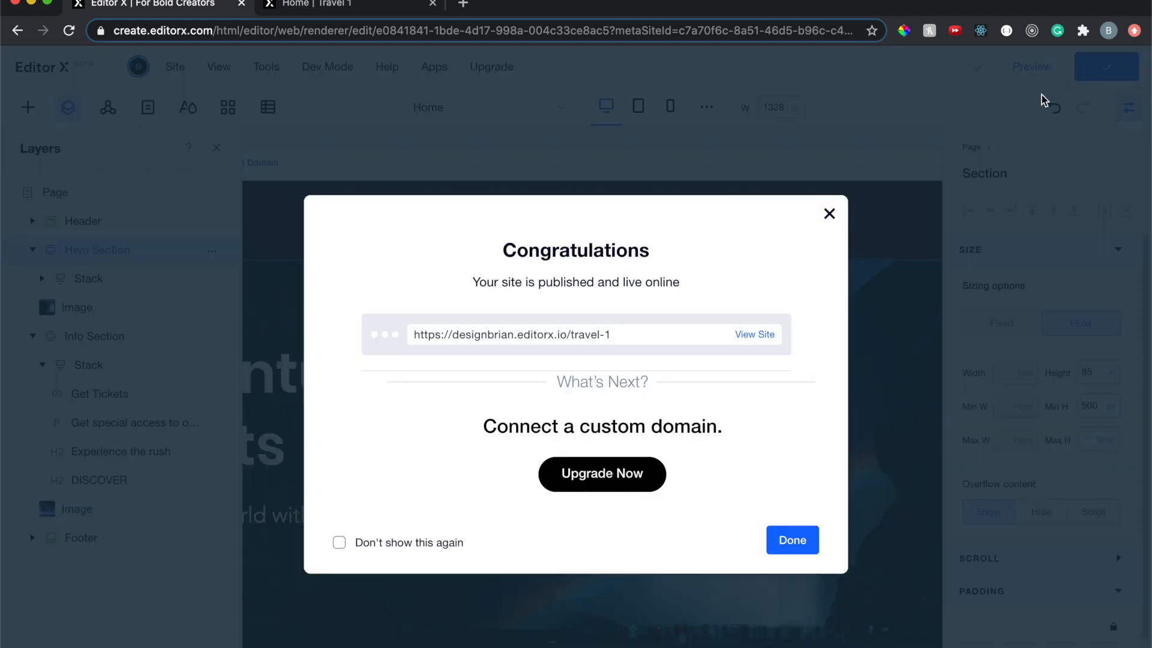
left_click(829, 215)
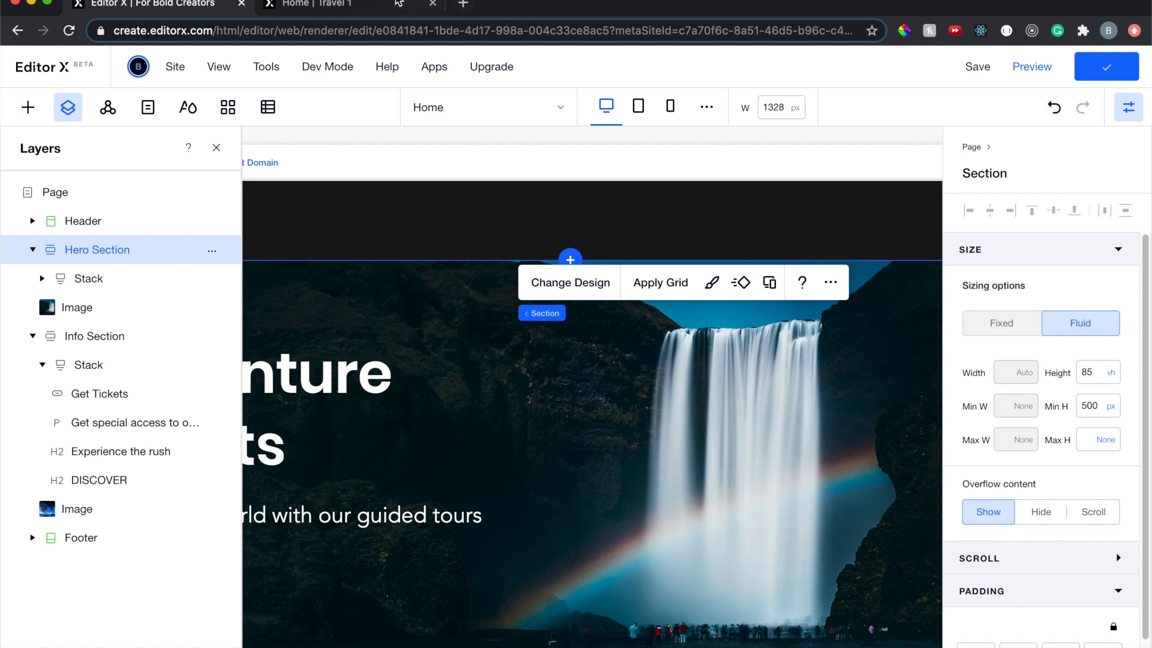
left_click(393, 5)
left_click(69, 31)
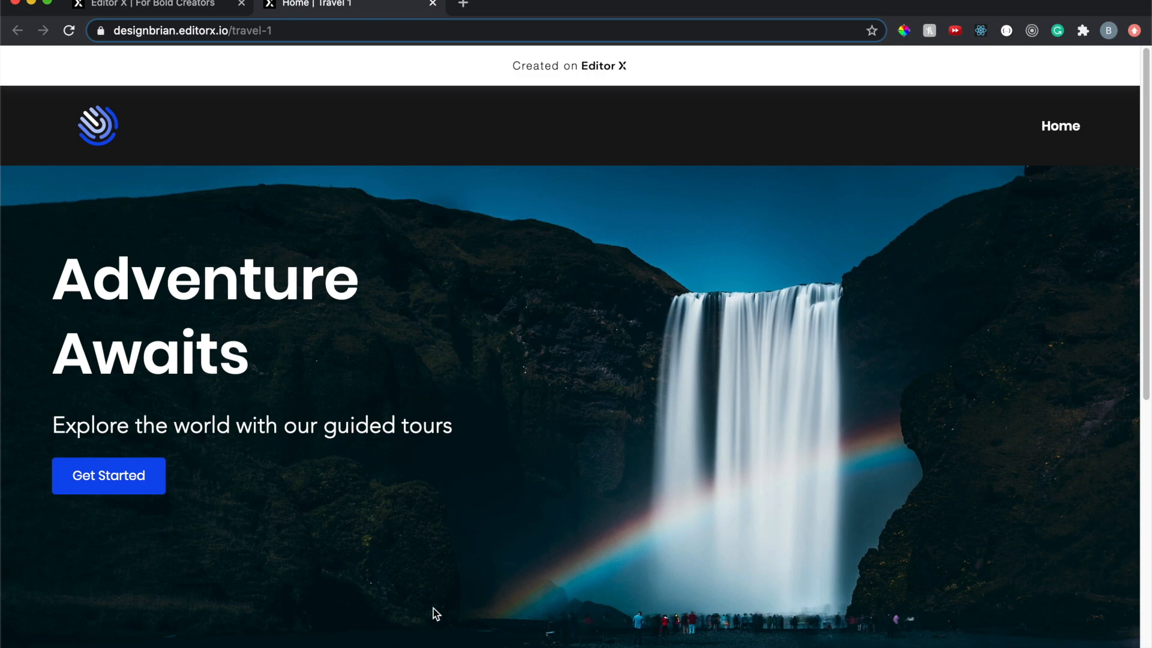
scroll(485, 367, "down", 8)
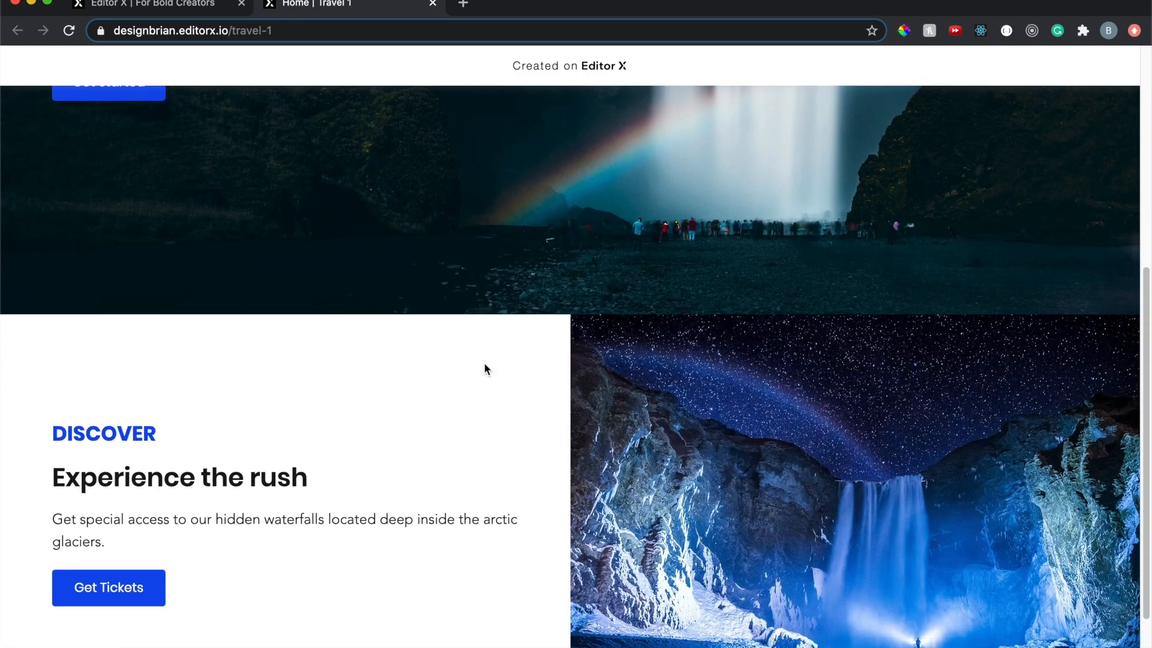
scroll(484, 363, "up", 8)
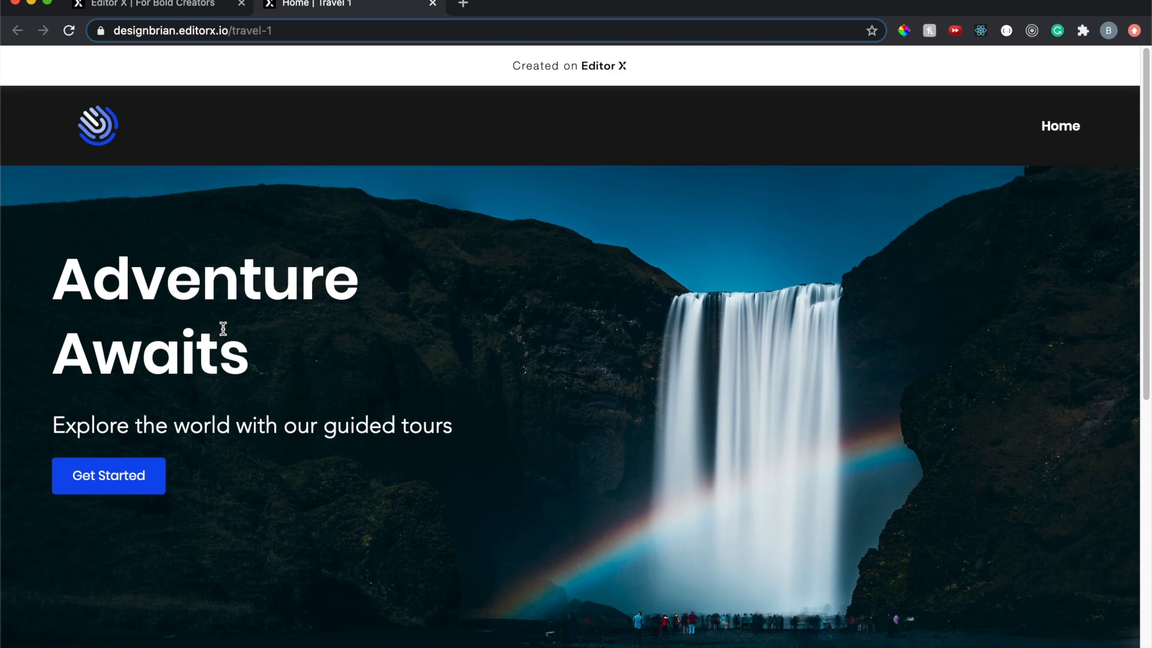
Return to the editor and clear the section properties and layer list away from the canvas
left_click(156, 5)
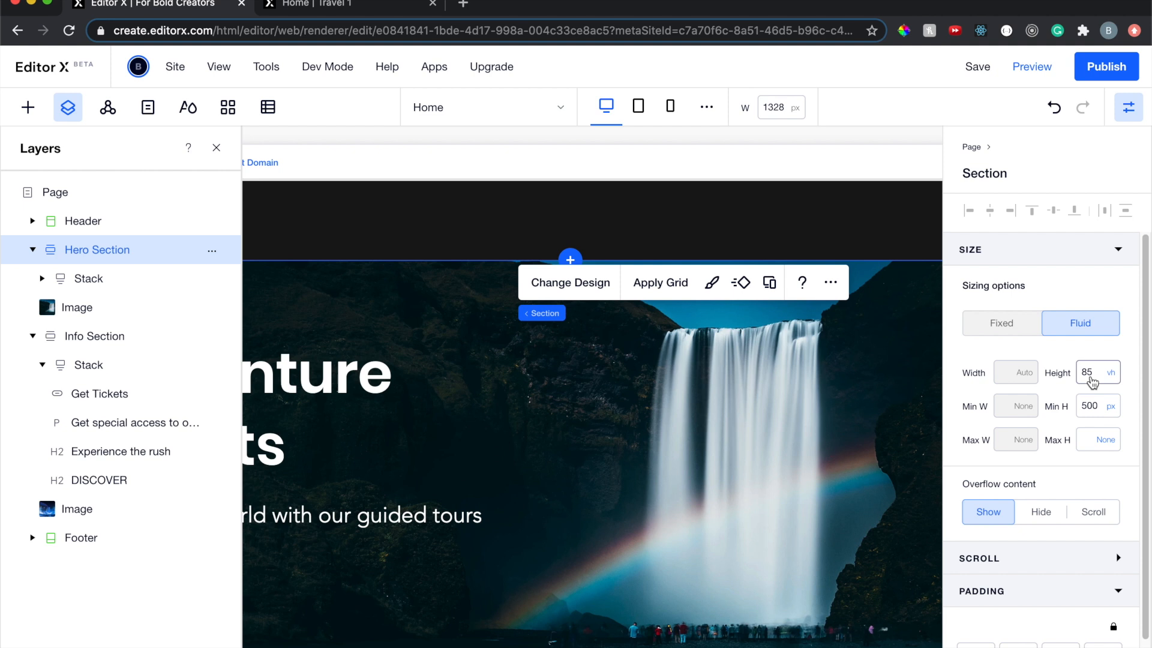
left_click(1128, 106)
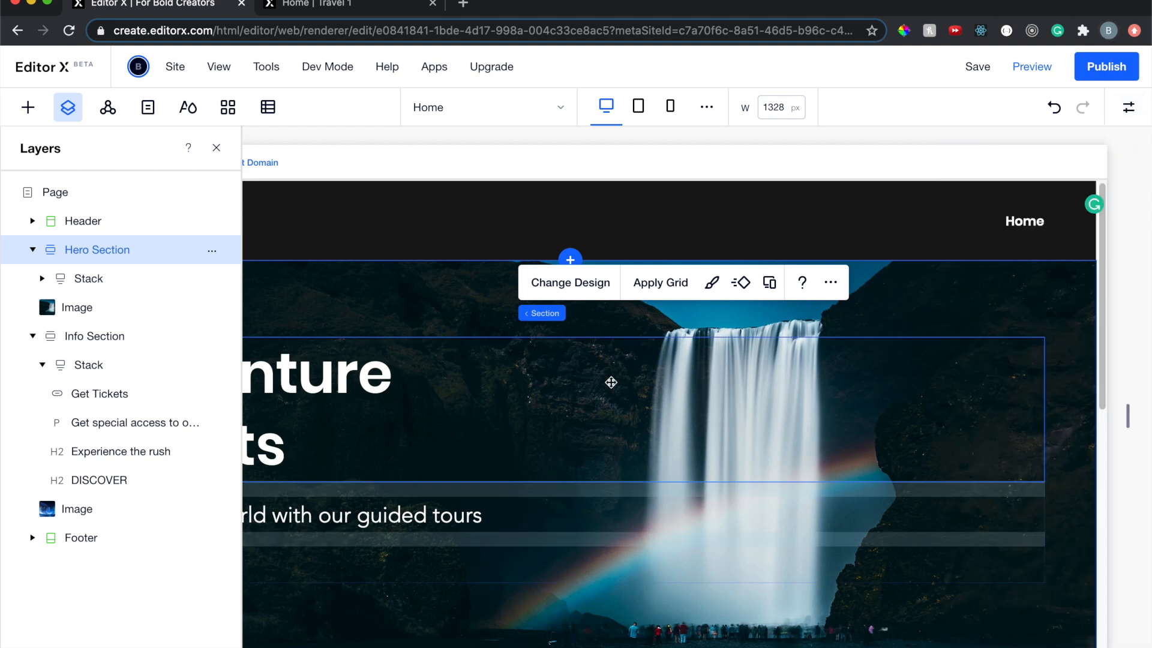
scroll(612, 381, "down", 1)
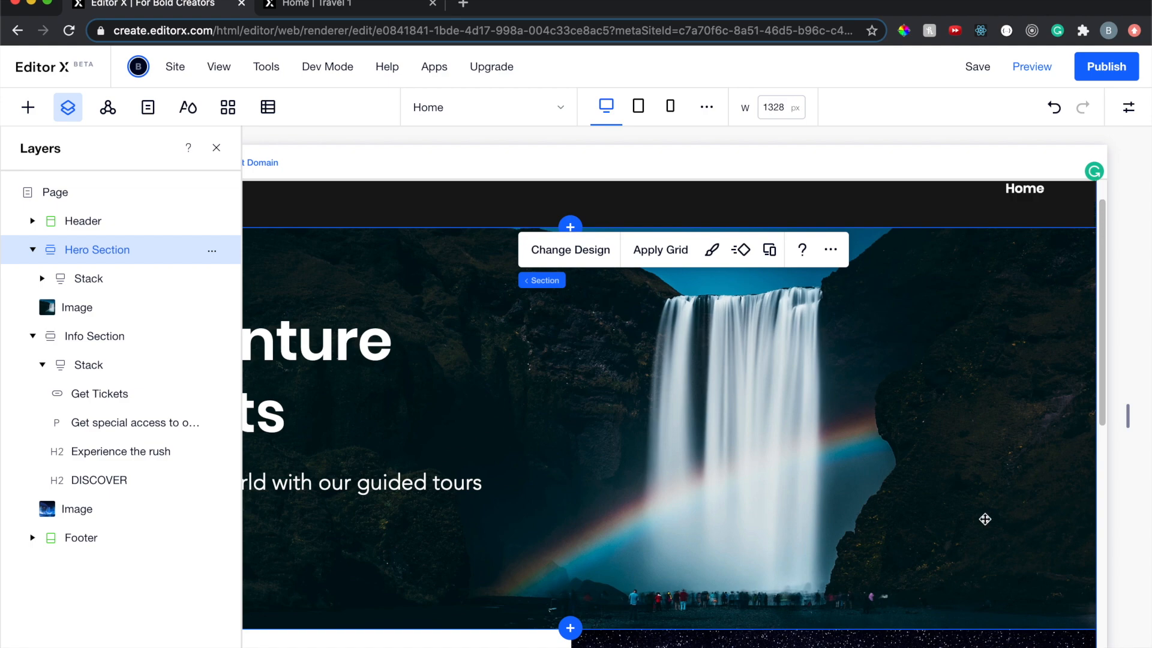
left_click(216, 148)
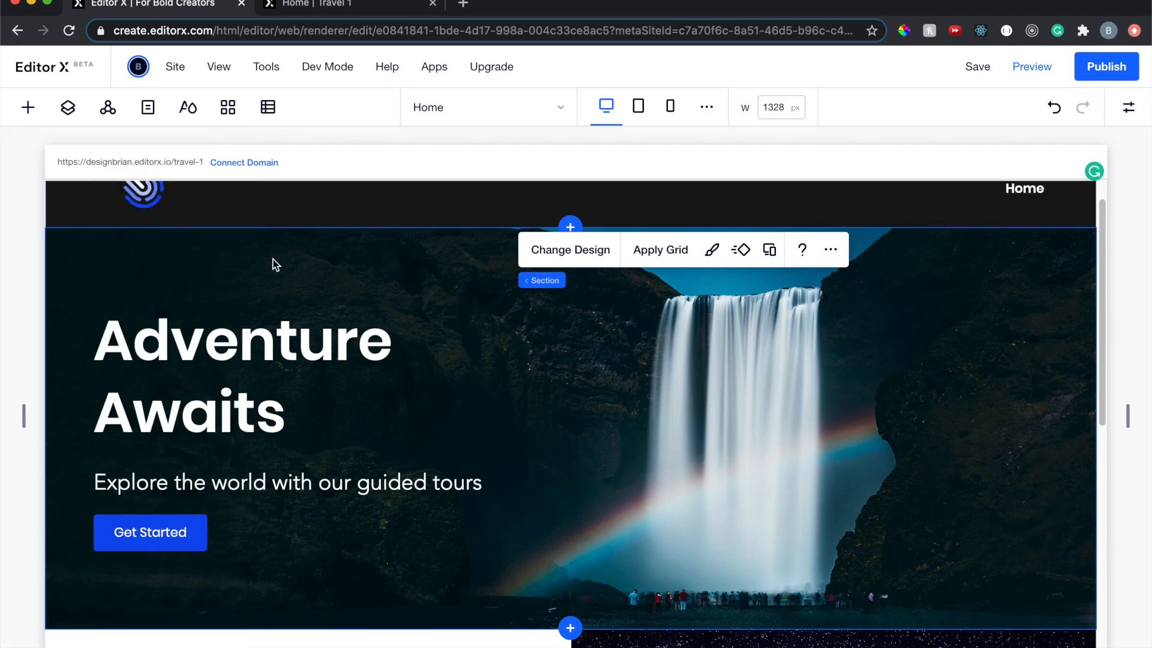
Add a blank section between the Info Section and the footer
scroll(391, 430, "down", 10)
scroll(387, 424, "up", 11)
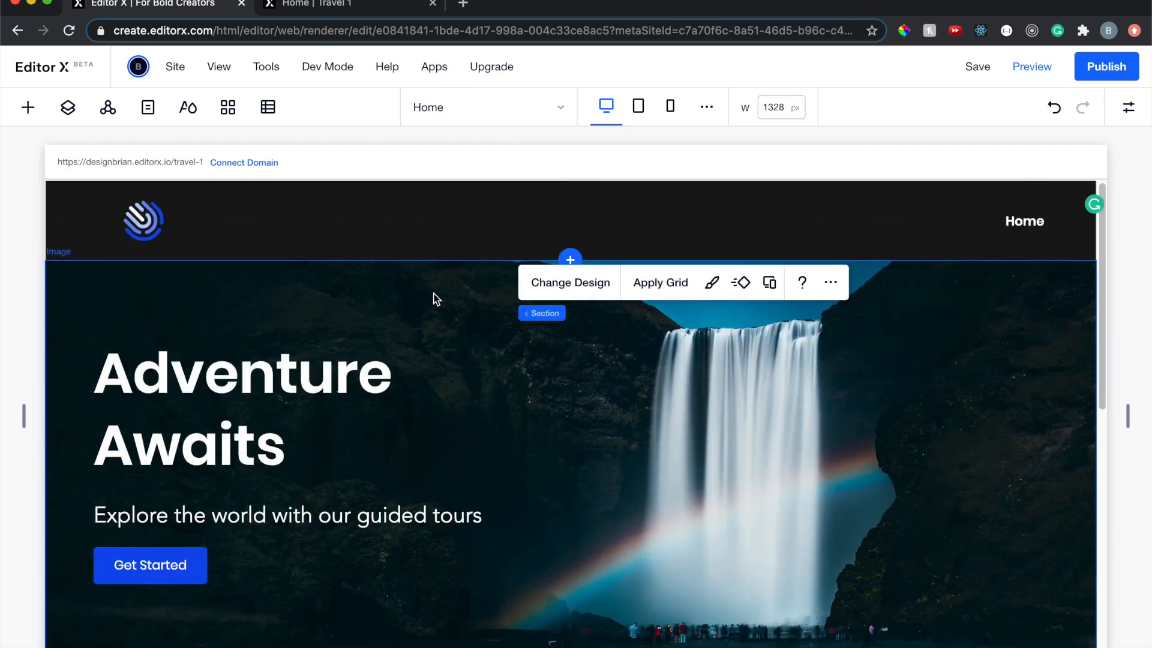
scroll(466, 322, "down", 2)
scroll(465, 322, "down", 6)
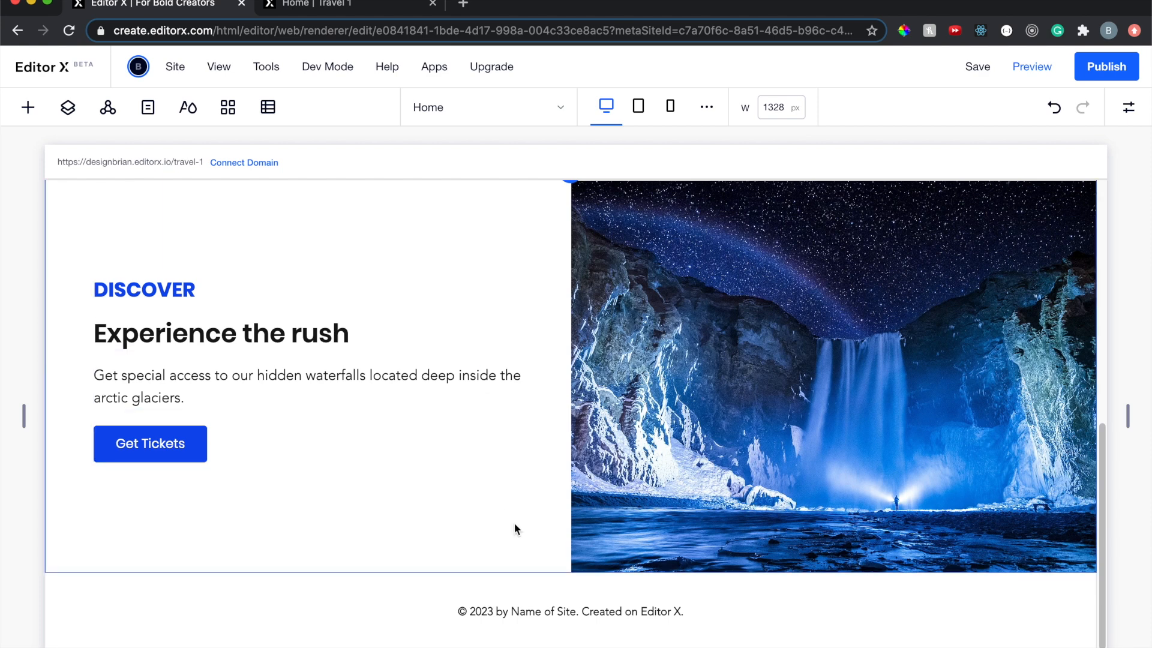
mouse_move(570, 571)
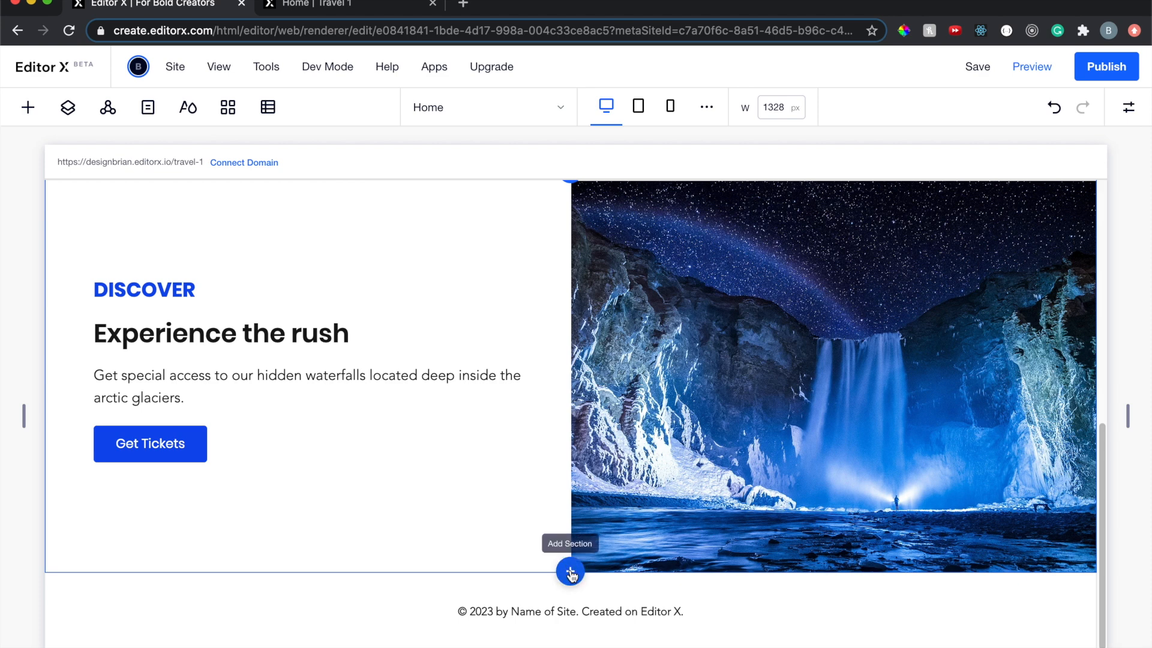
left_click(570, 571)
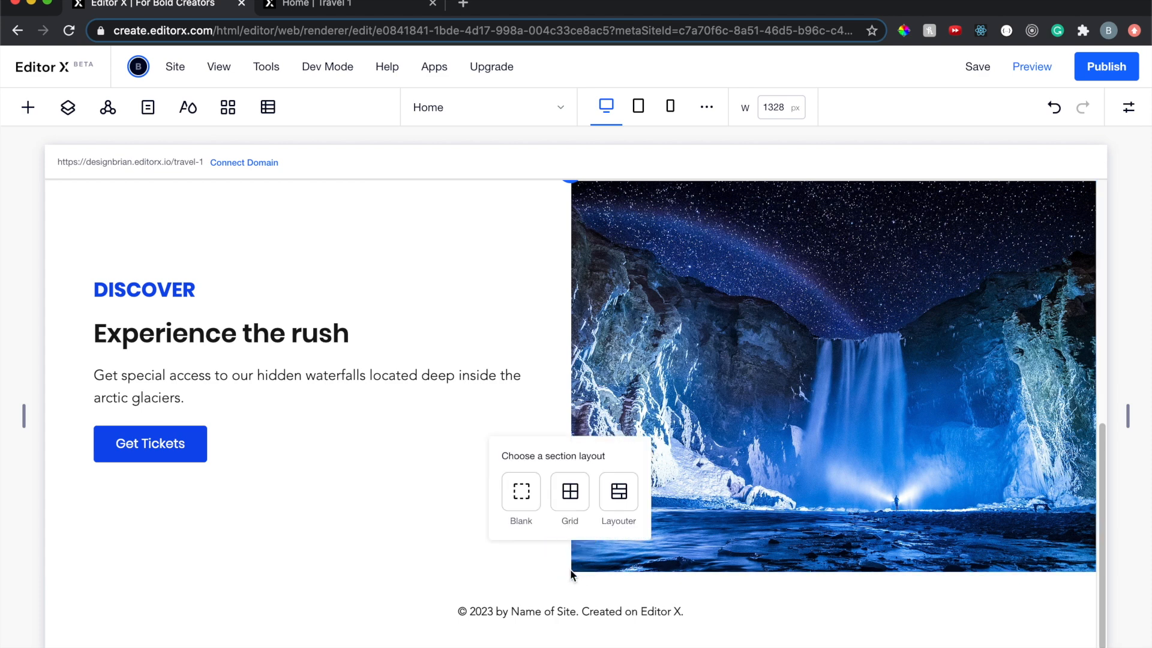
left_click(522, 495)
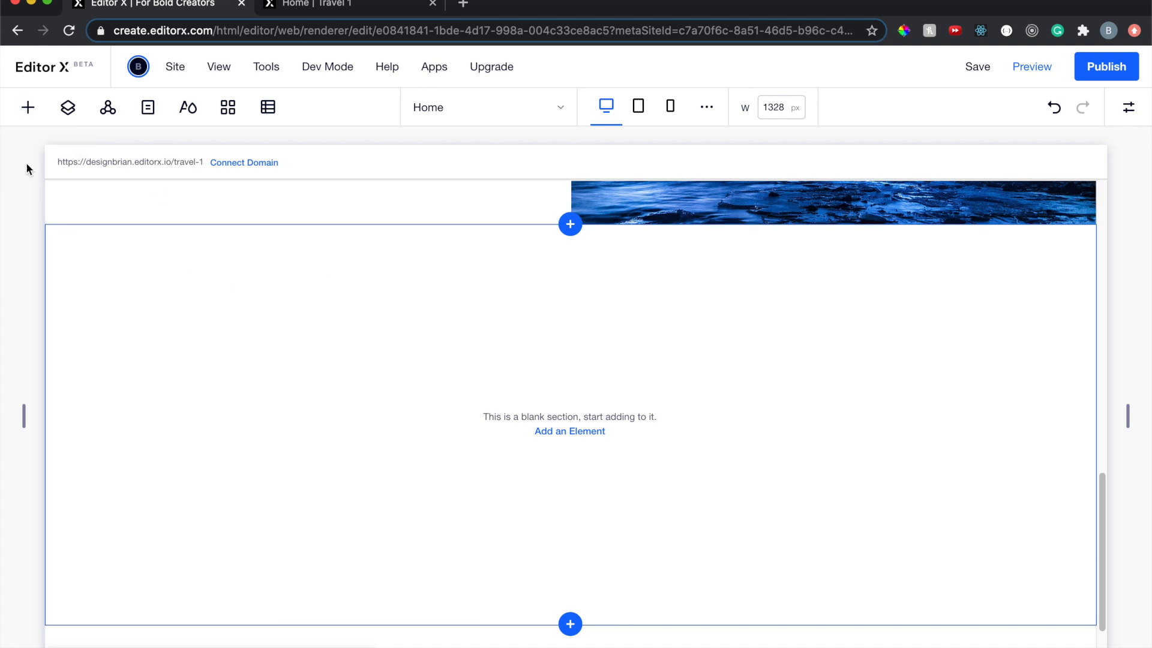
Examine the addable element categories, including design assets, compositions, layout tools, text, buttons, menus and media
left_click(28, 108)
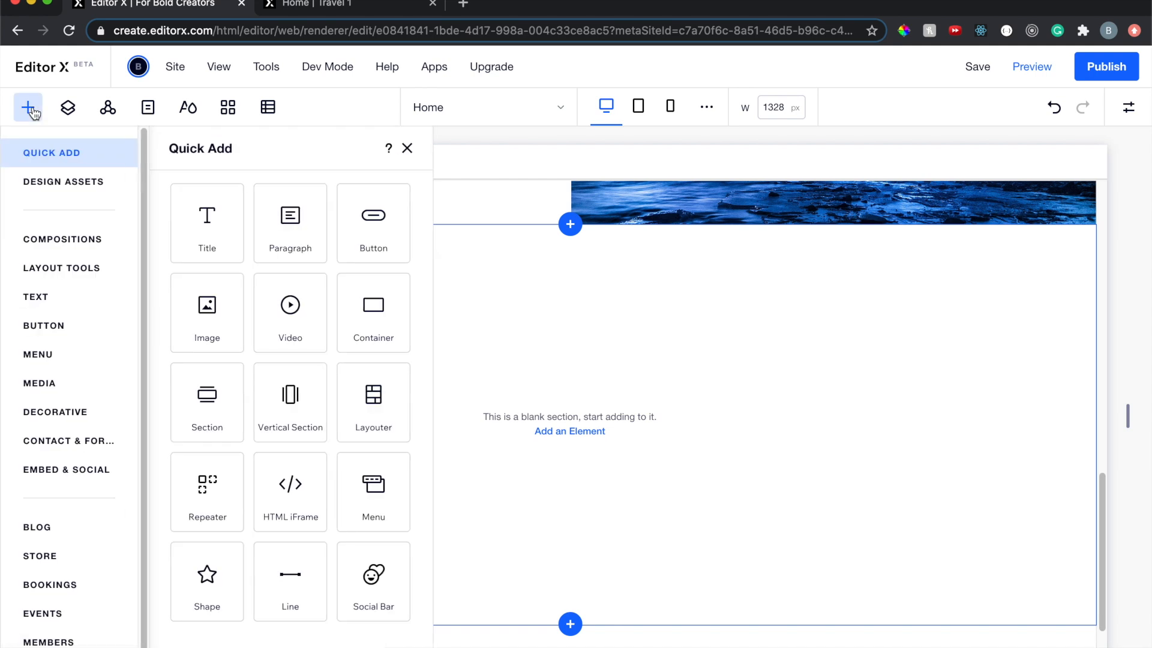
left_click(79, 189)
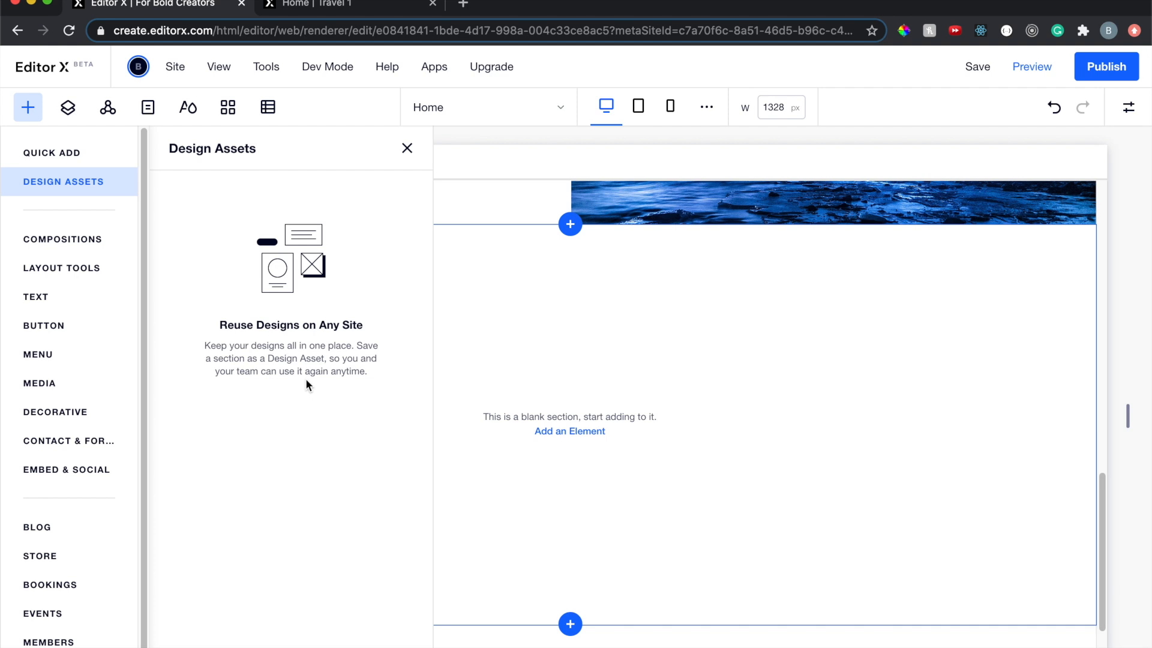
left_click(66, 241)
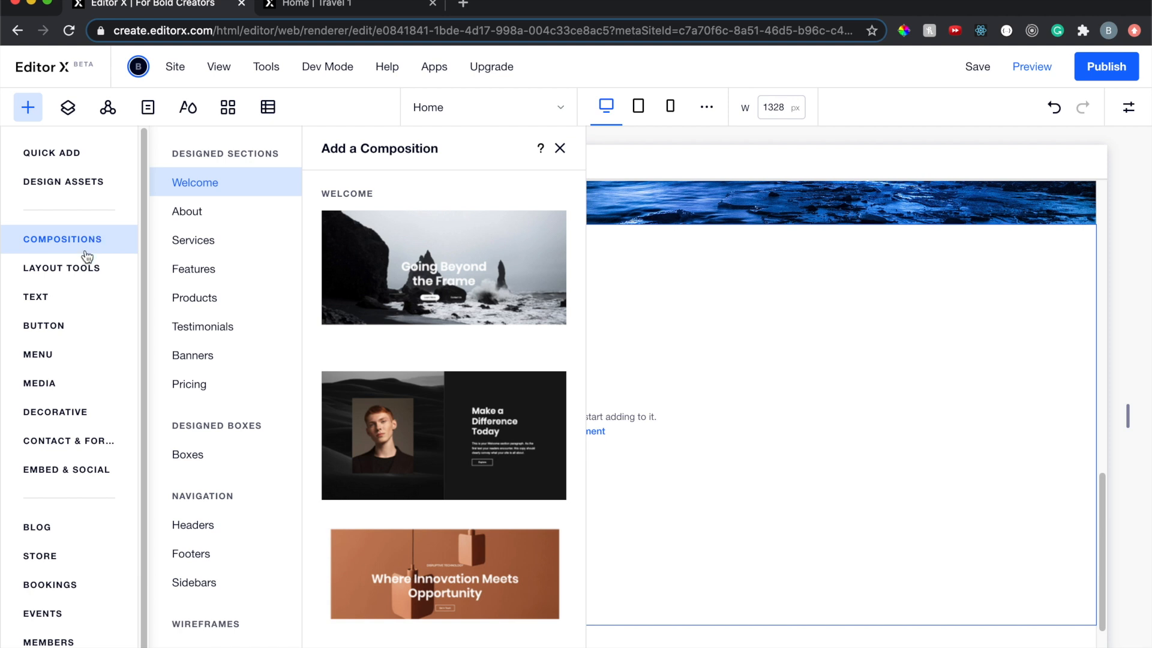
left_click(84, 270)
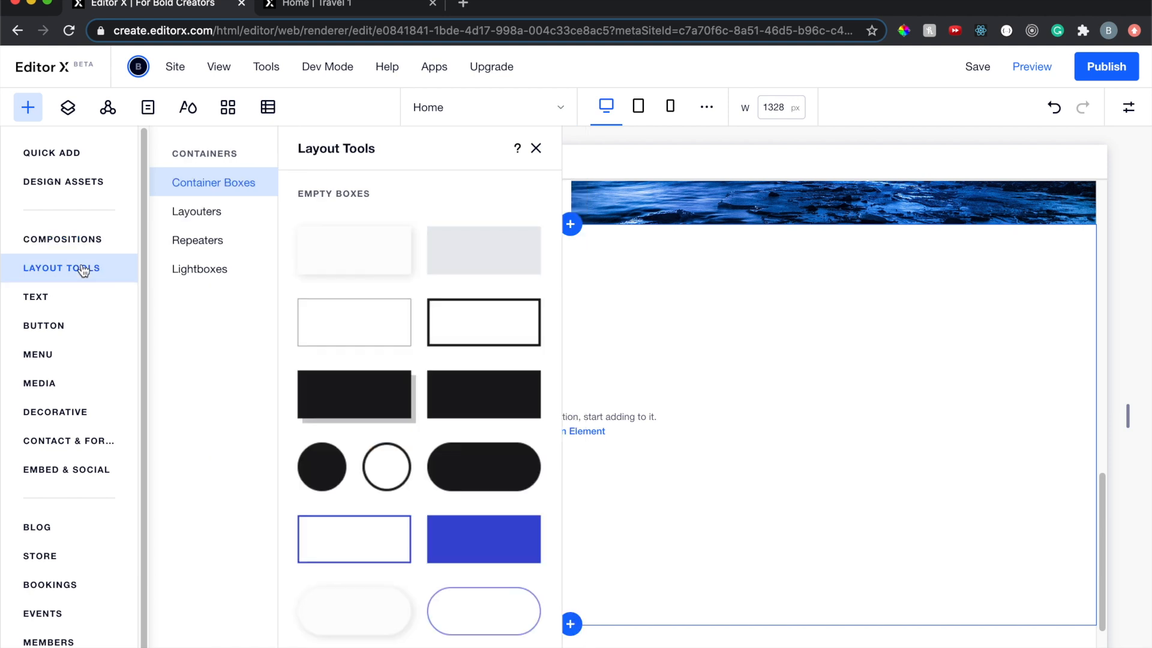
left_click(76, 293)
left_click(77, 327)
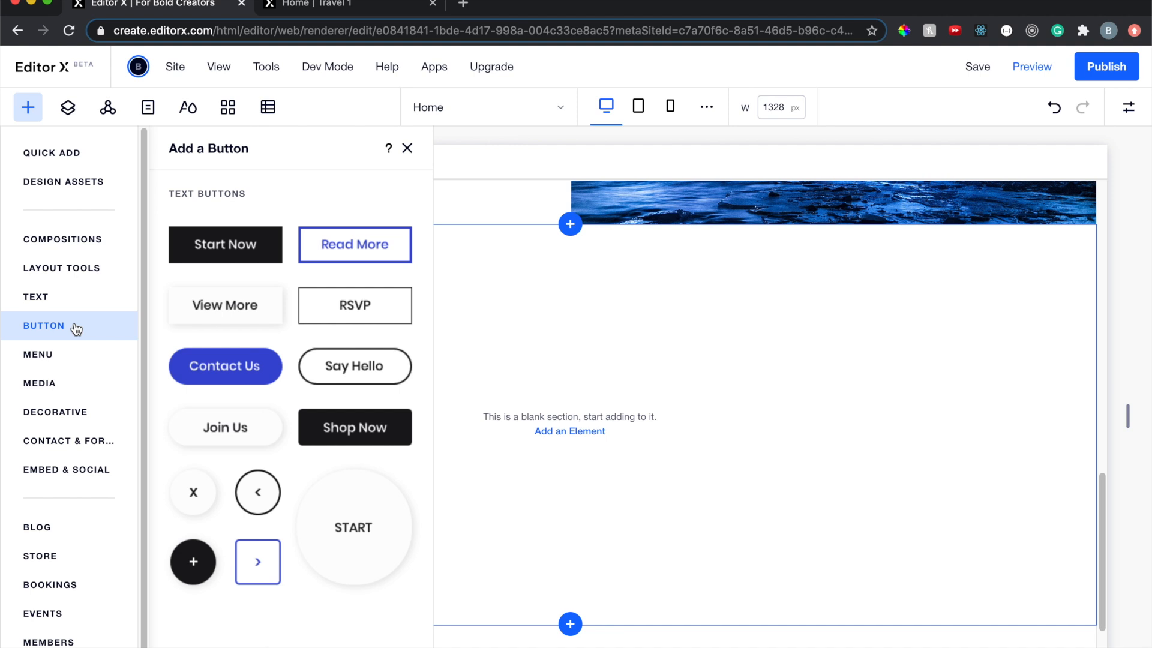
left_click(72, 353)
left_click(69, 384)
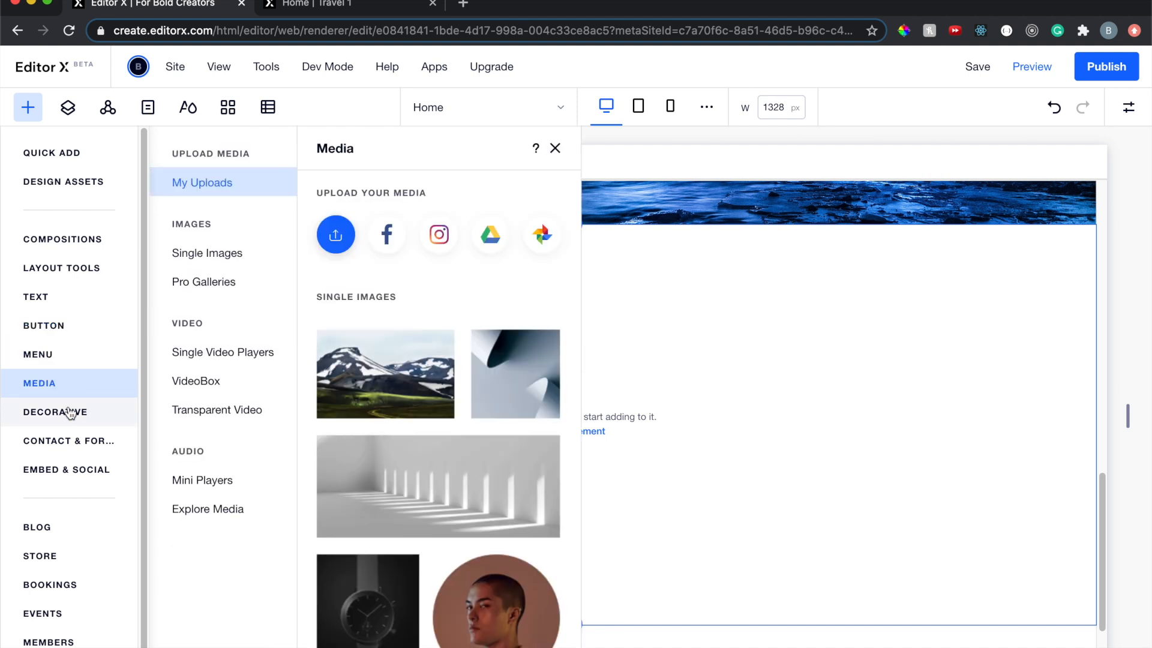
Browse the Welcome and About compositions and add the dark "Get to Know Us" About design with the volcano image to the page
left_click(80, 248)
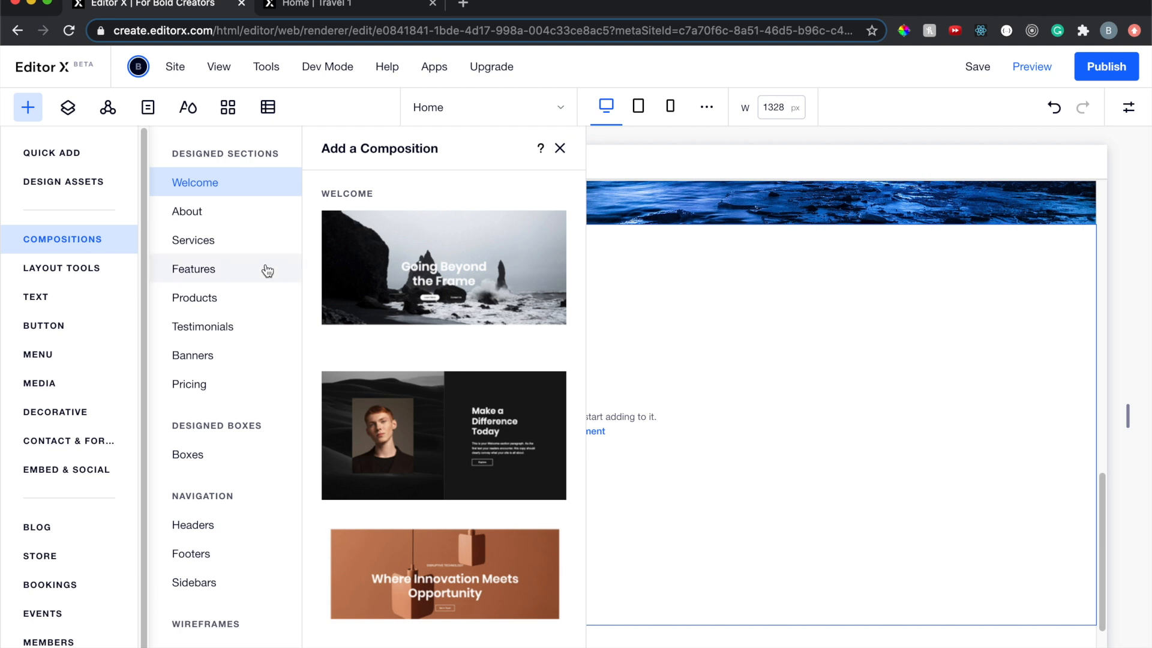
scroll(341, 387, "down", 15)
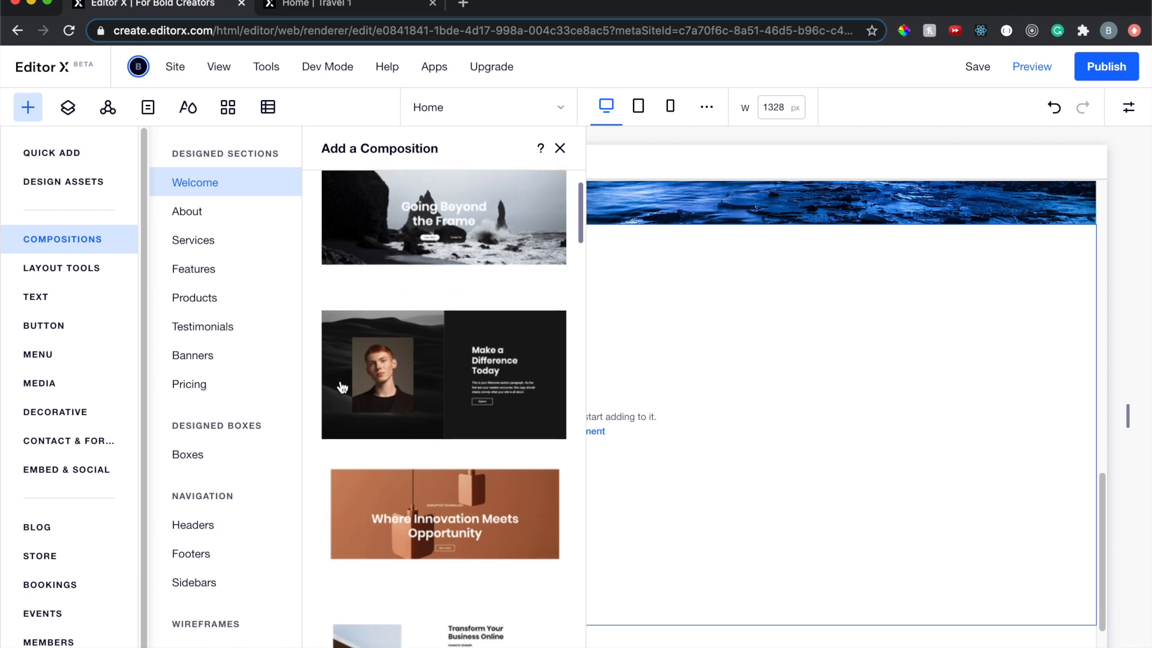
scroll(342, 387, "down", 10)
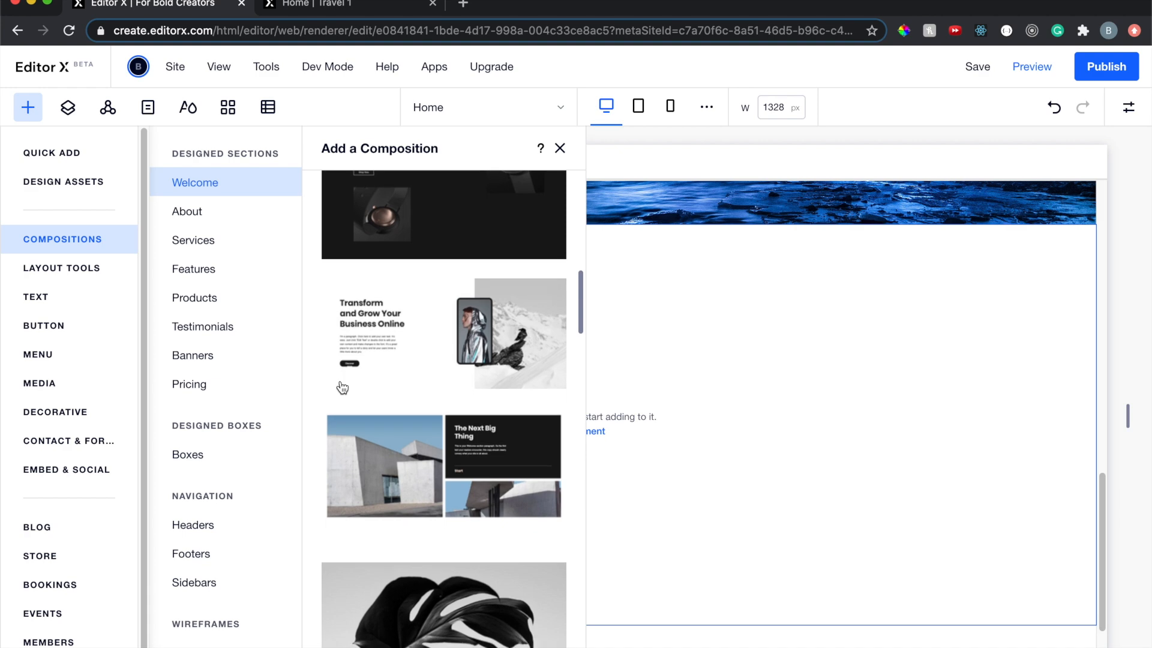
scroll(342, 386, "up", 3)
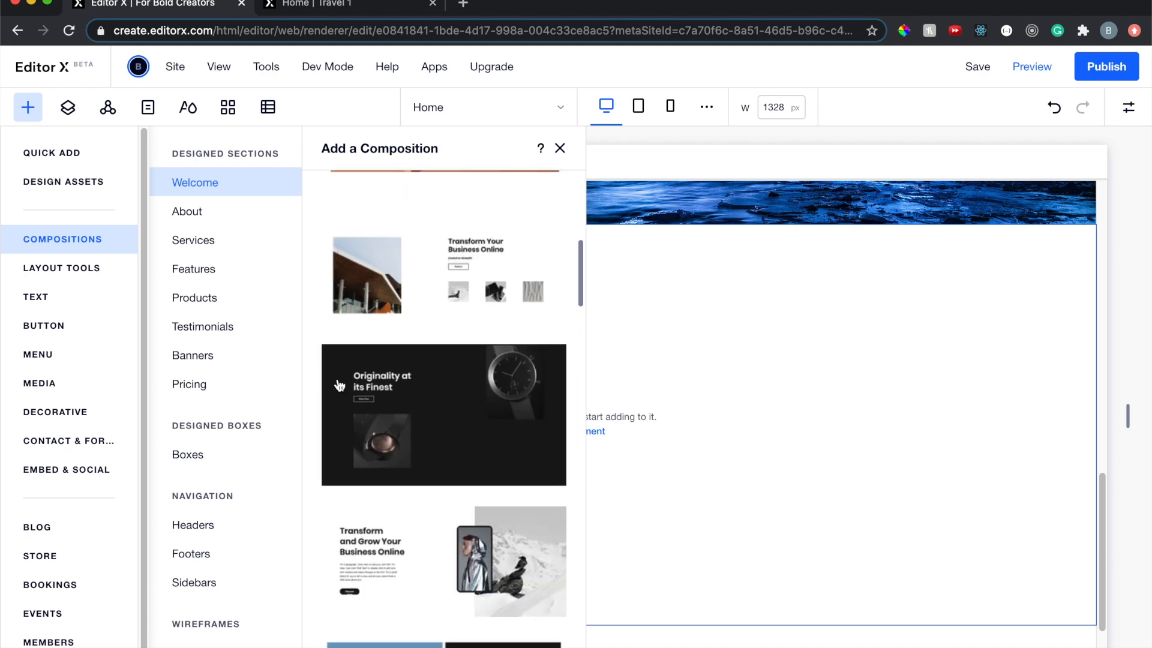
left_click(224, 214)
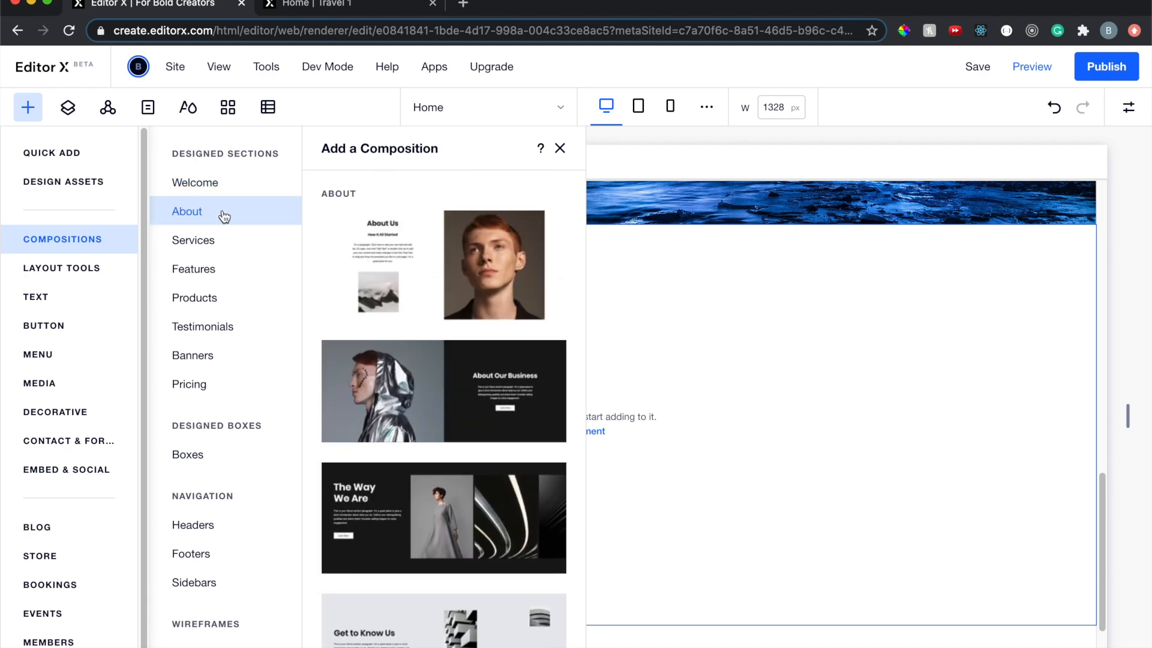
scroll(377, 240, "down", 10)
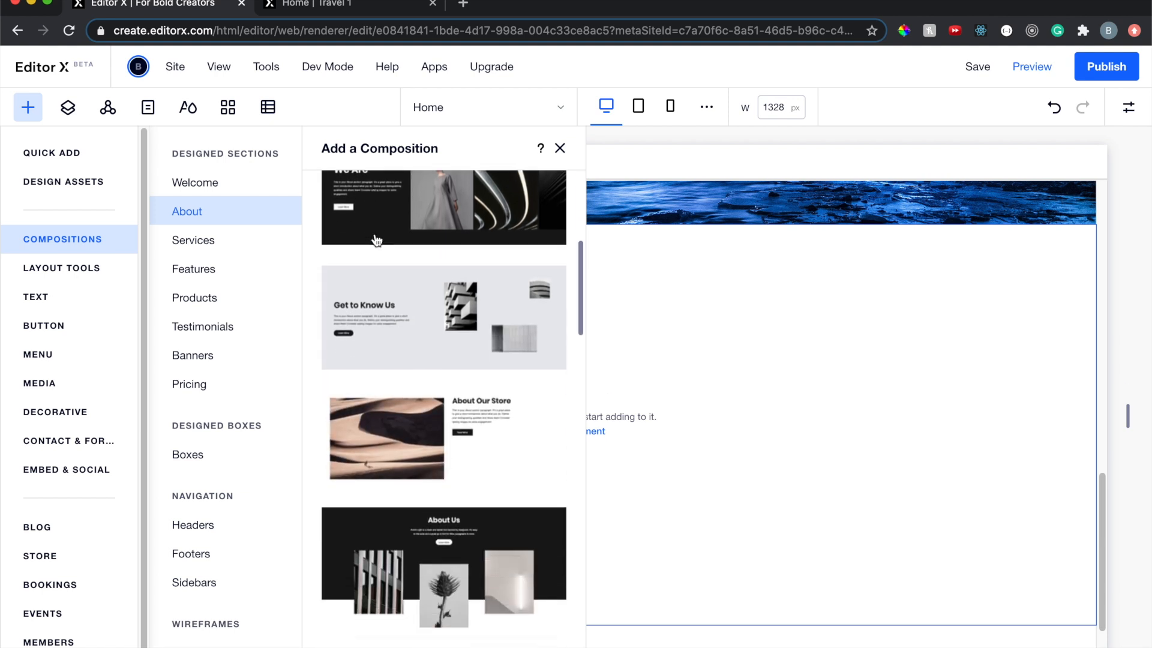
scroll(376, 240, "down", 10)
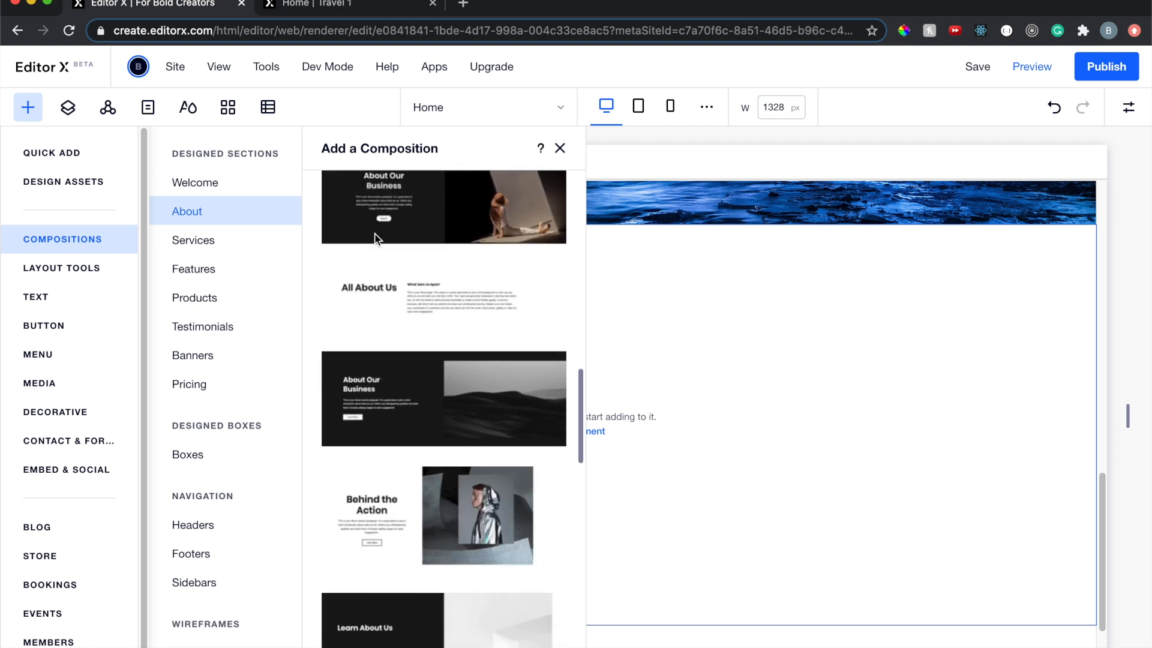
scroll(377, 238, "down", 6)
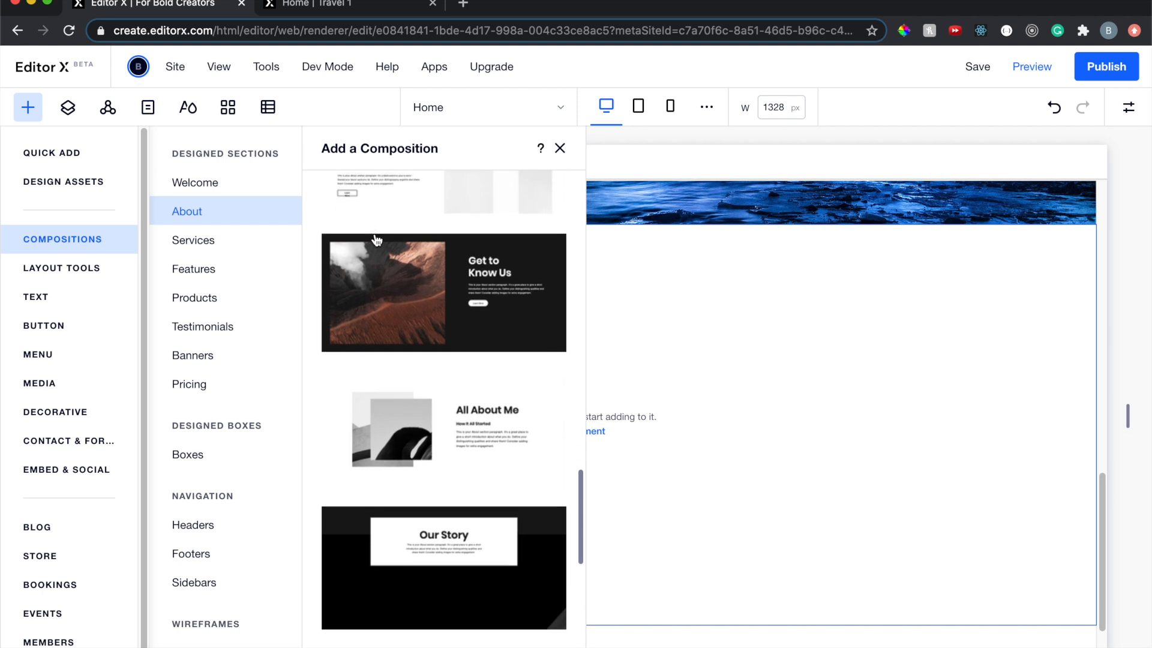
scroll(388, 252, "down", 2)
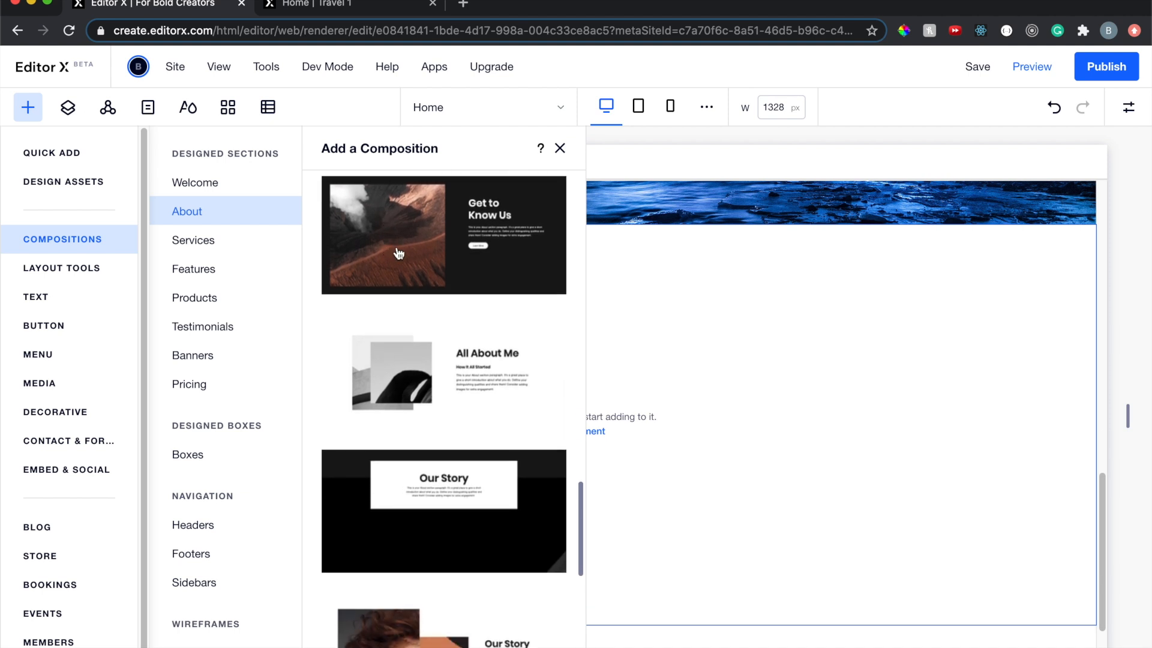
left_click(406, 255)
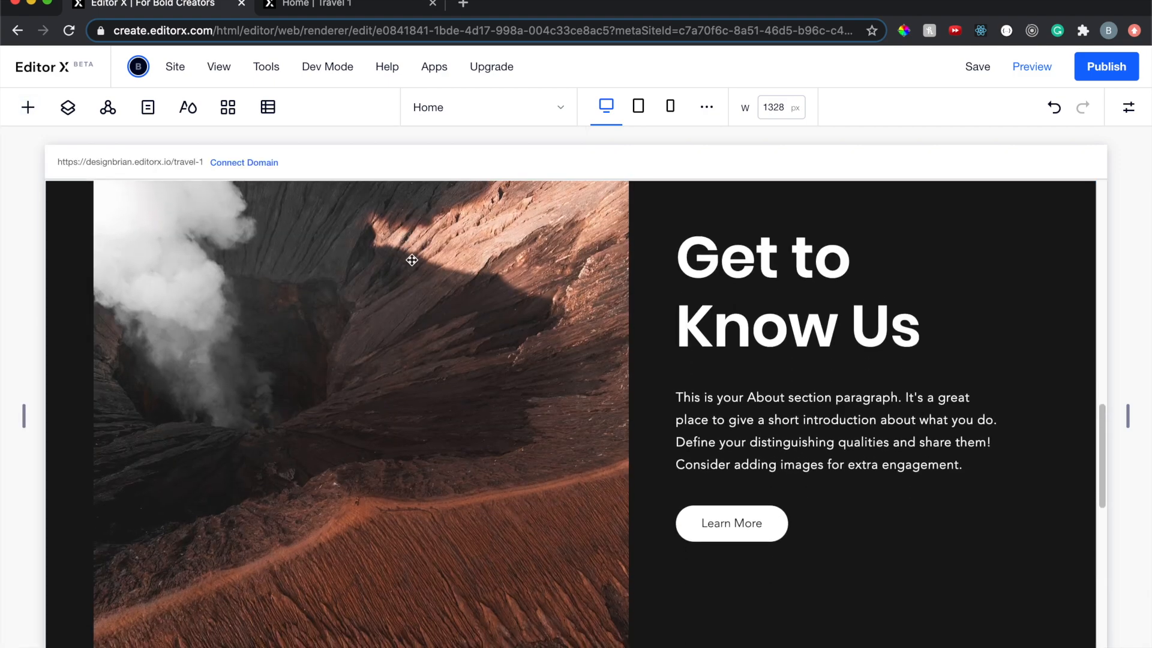
Delete the leftover blank section between the "Get to Know Us" section and the footer
scroll(446, 301, "down", 10)
scroll(447, 300, "up", 12)
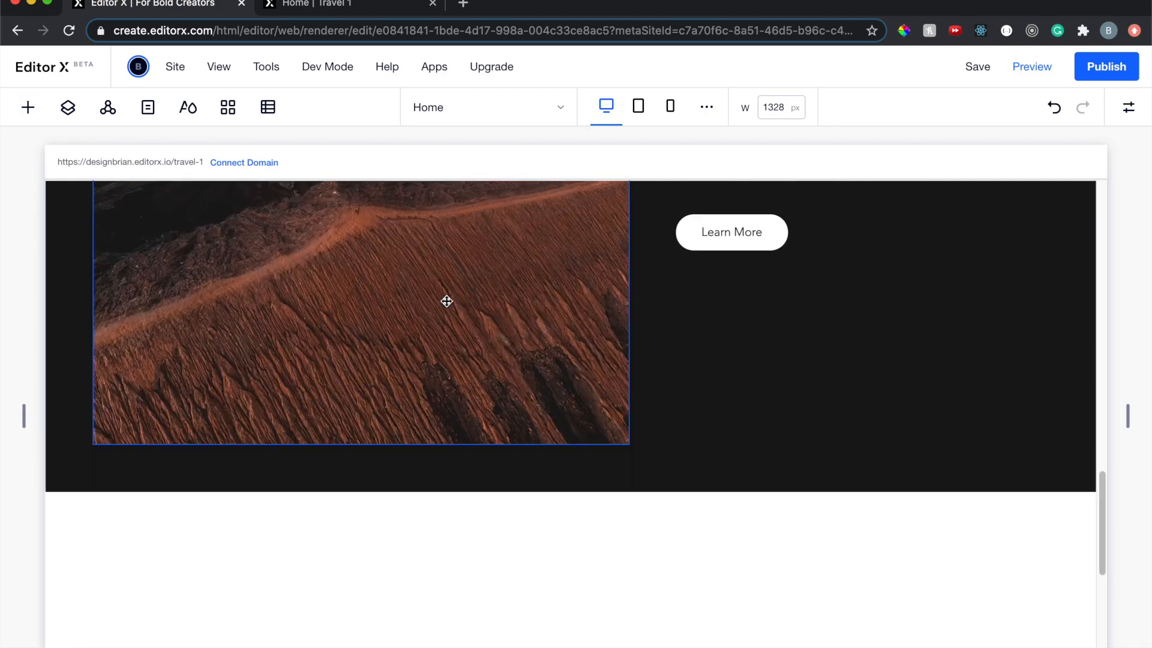
scroll(446, 300, "up", 5)
scroll(447, 301, "down", 15)
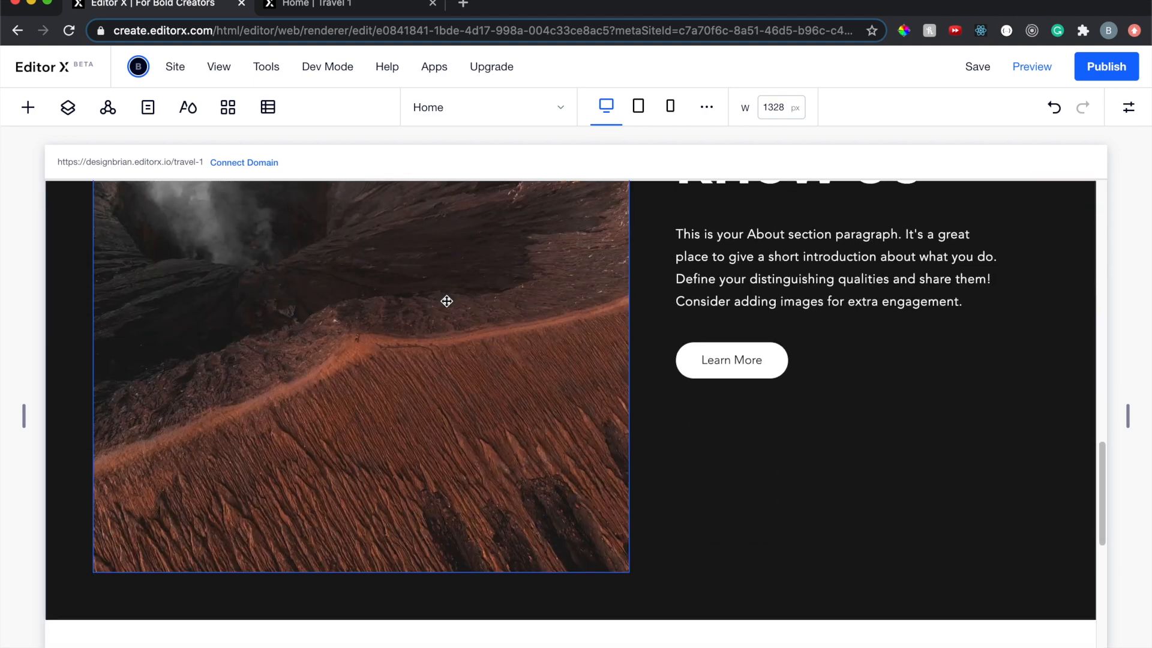
scroll(447, 302, "down", 2)
scroll(477, 385, "up", 1)
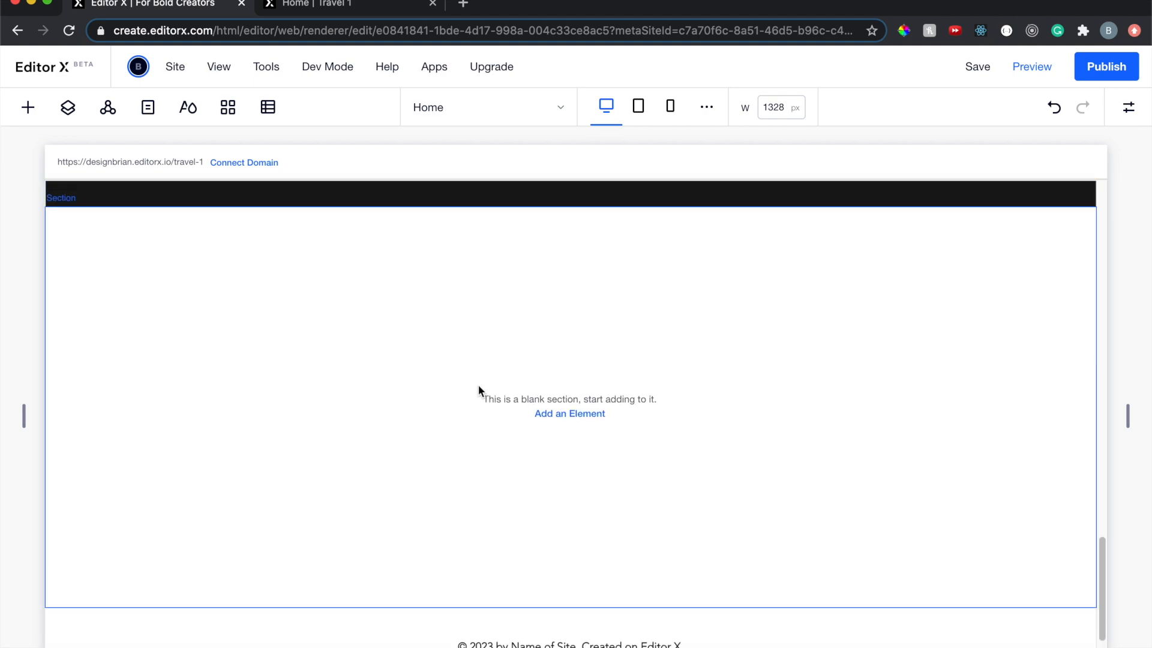
left_click(367, 352)
key("Delete")
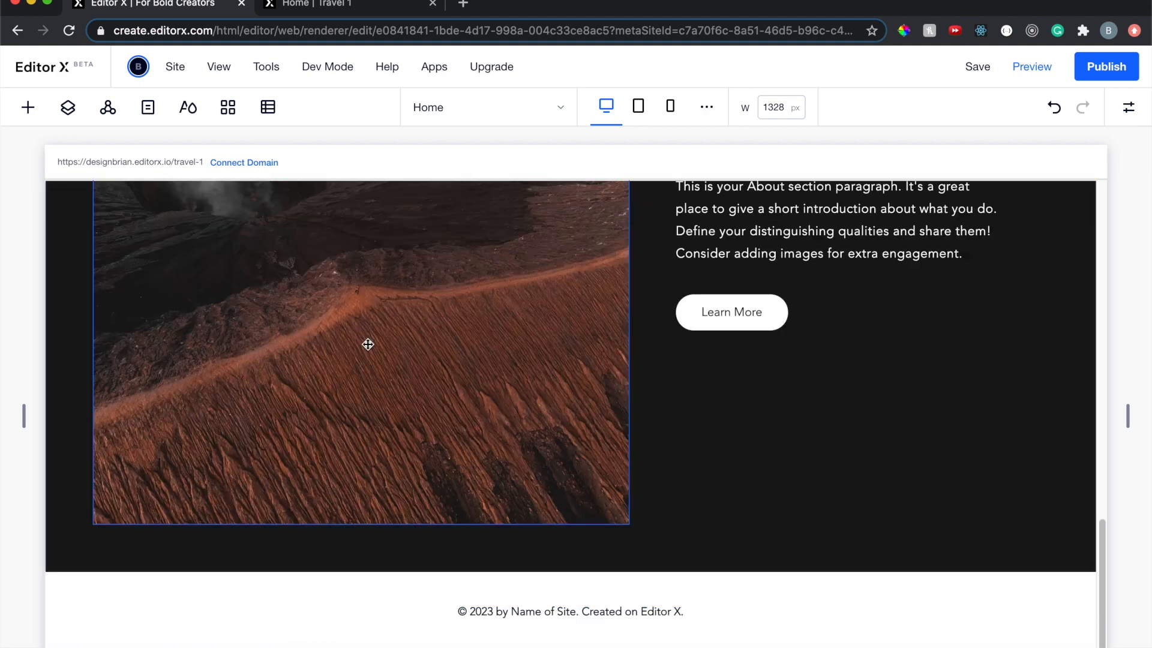
Check the "Get to Know Us" section's layout at the tablet and mobile breakpoints, and return to the desktop breakpoint
scroll(367, 345, "up", 5)
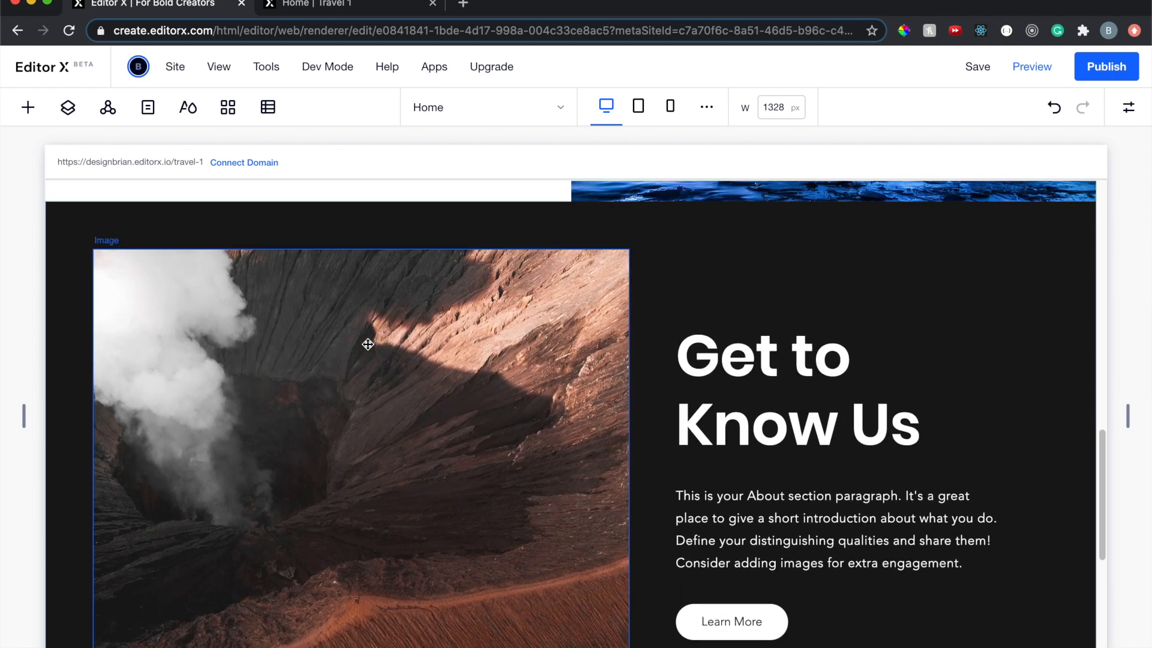
scroll(567, 340, "down", 3)
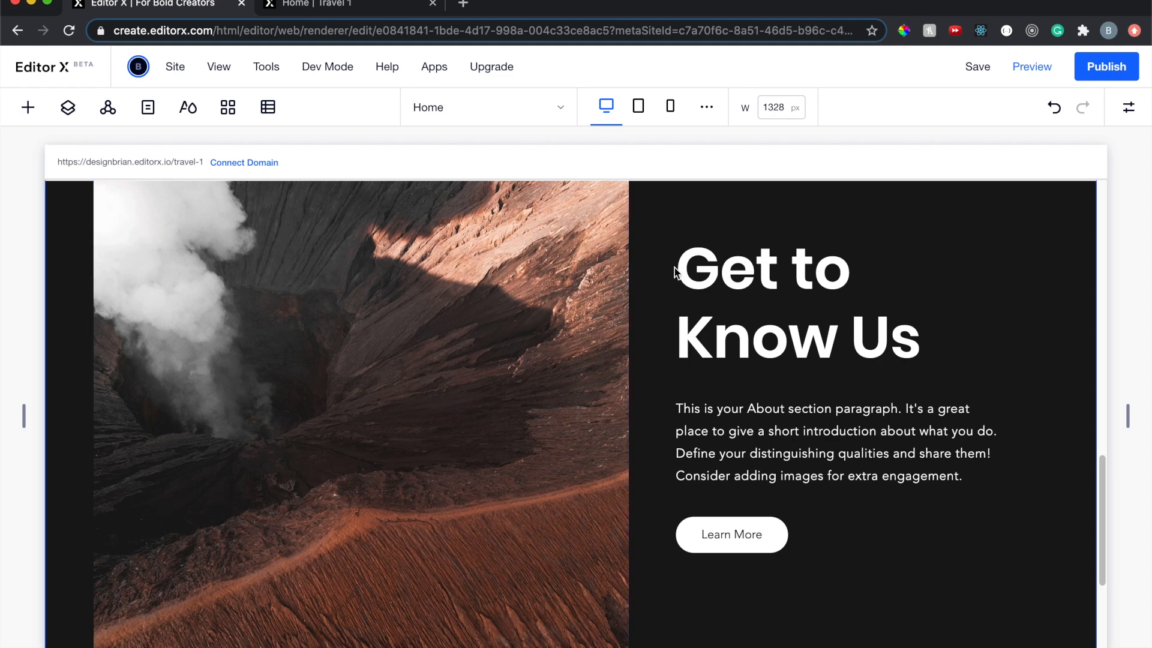
scroll(675, 268, "up", 2)
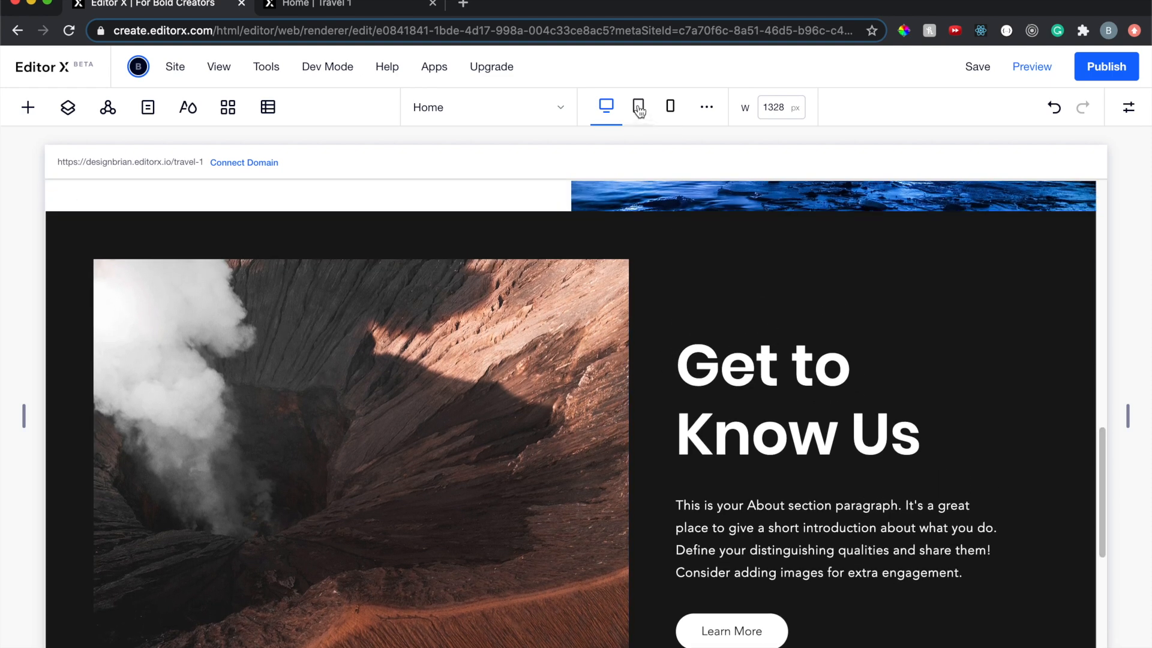
left_click(638, 108)
left_click(670, 108)
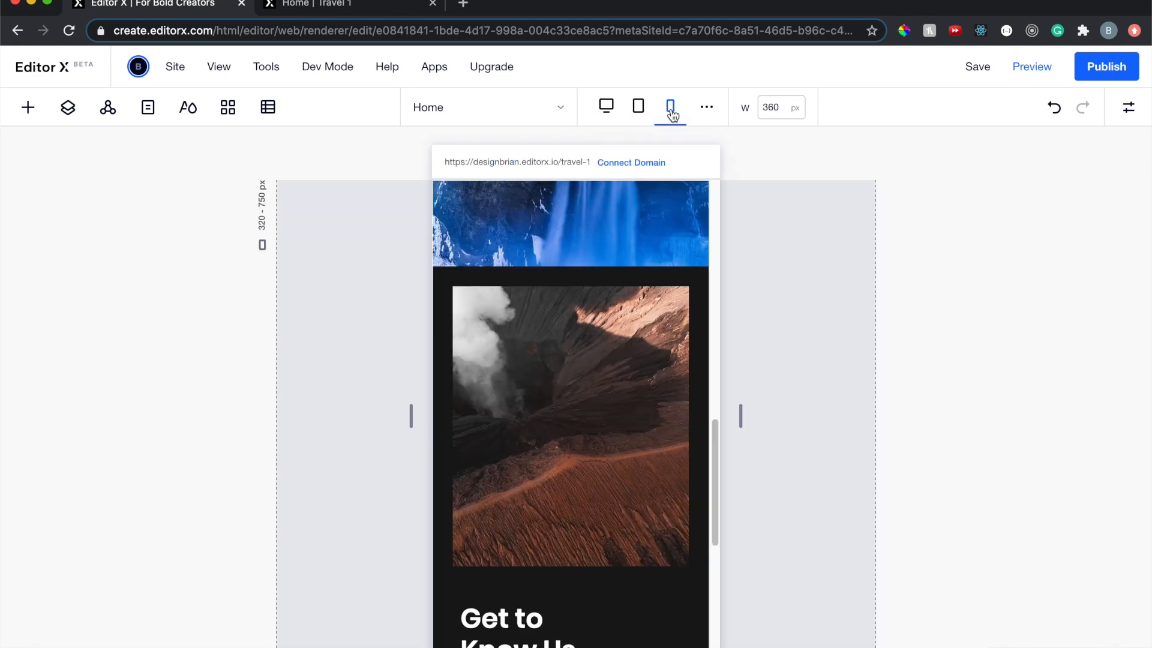
scroll(596, 415, "down", 3)
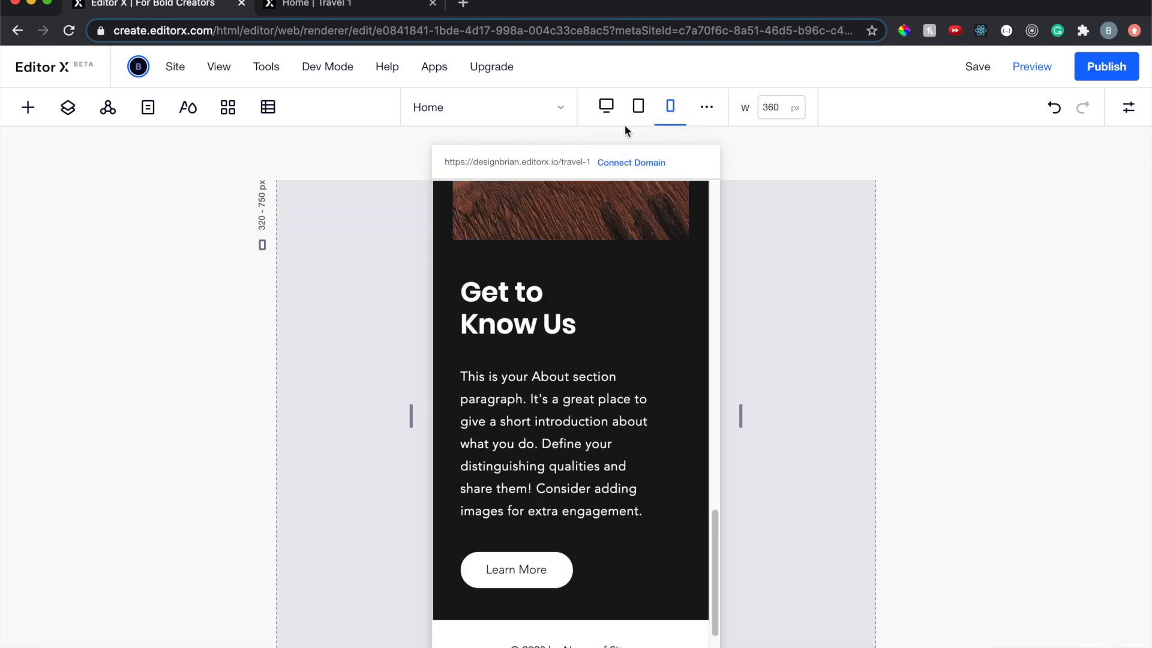
left_click(607, 106)
scroll(573, 420, "up", 4)
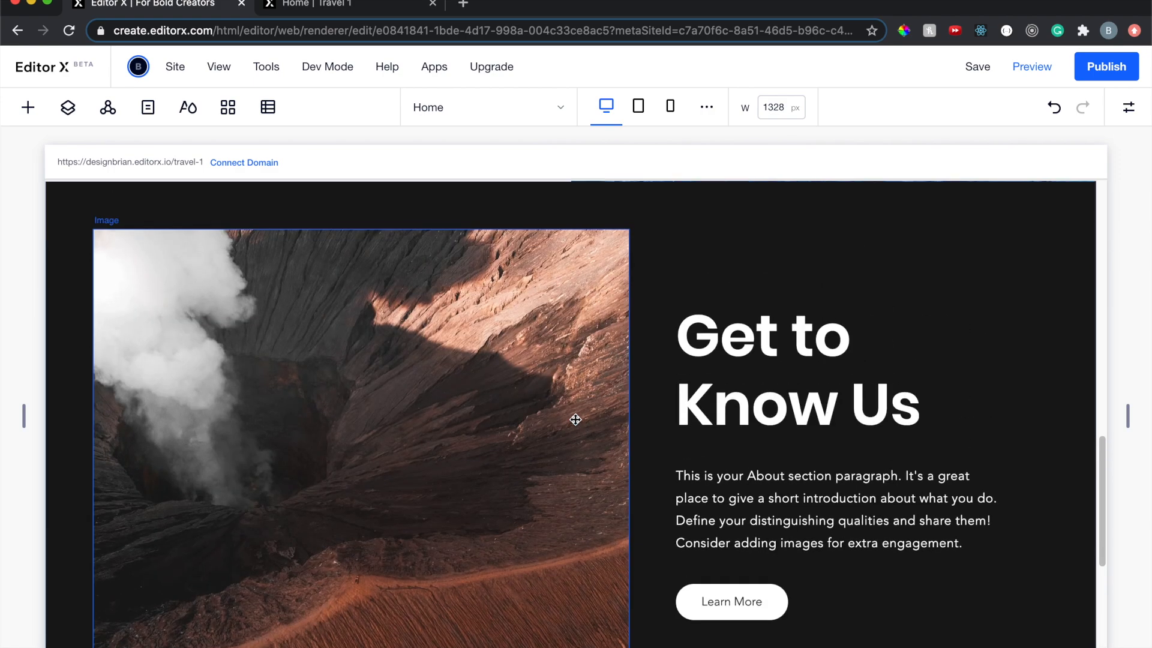
Start replacing the volcano image in the "Get to Know Us" section and search the Unsplash photos for "arizona"
left_click(362, 362)
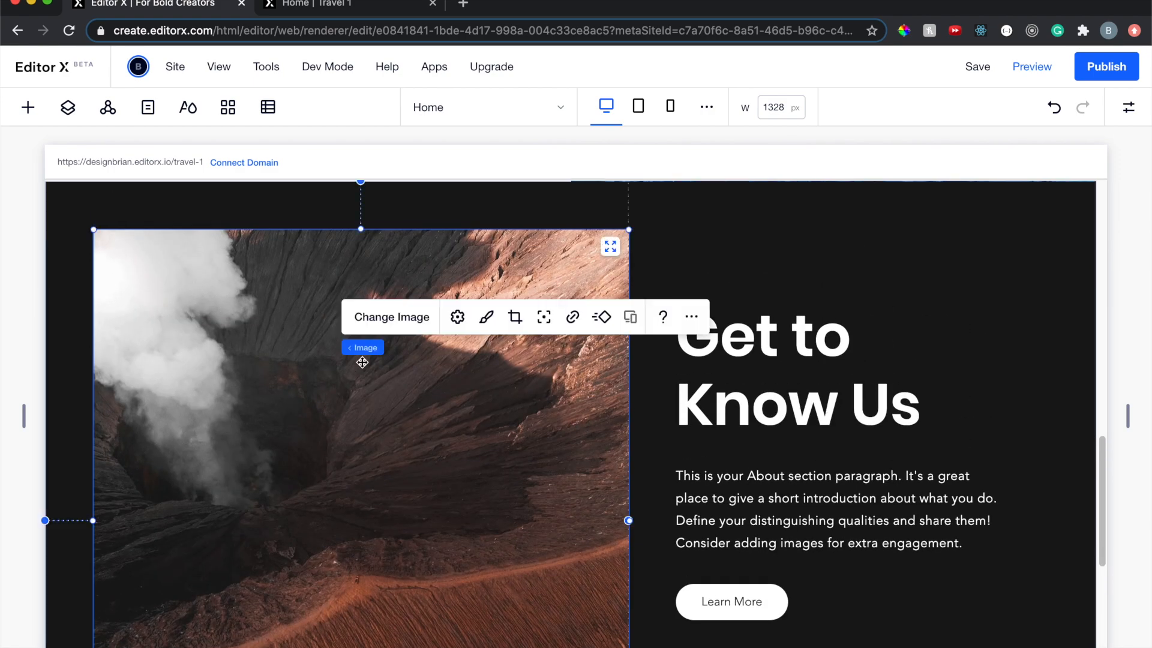
left_click(393, 317)
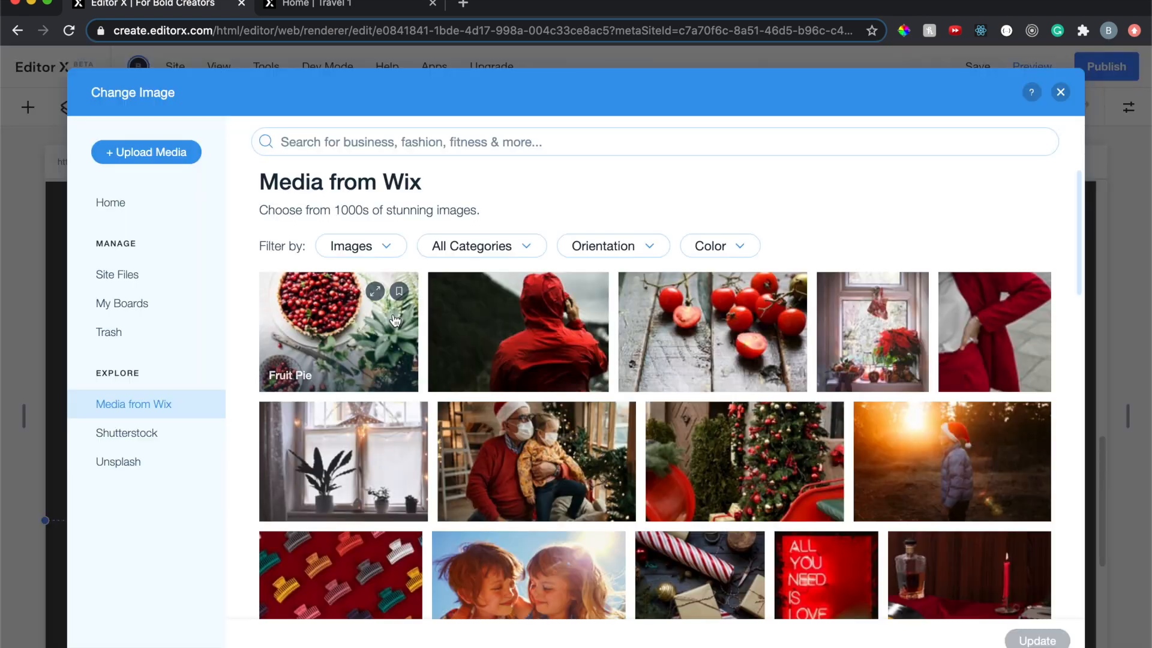
left_click(421, 141)
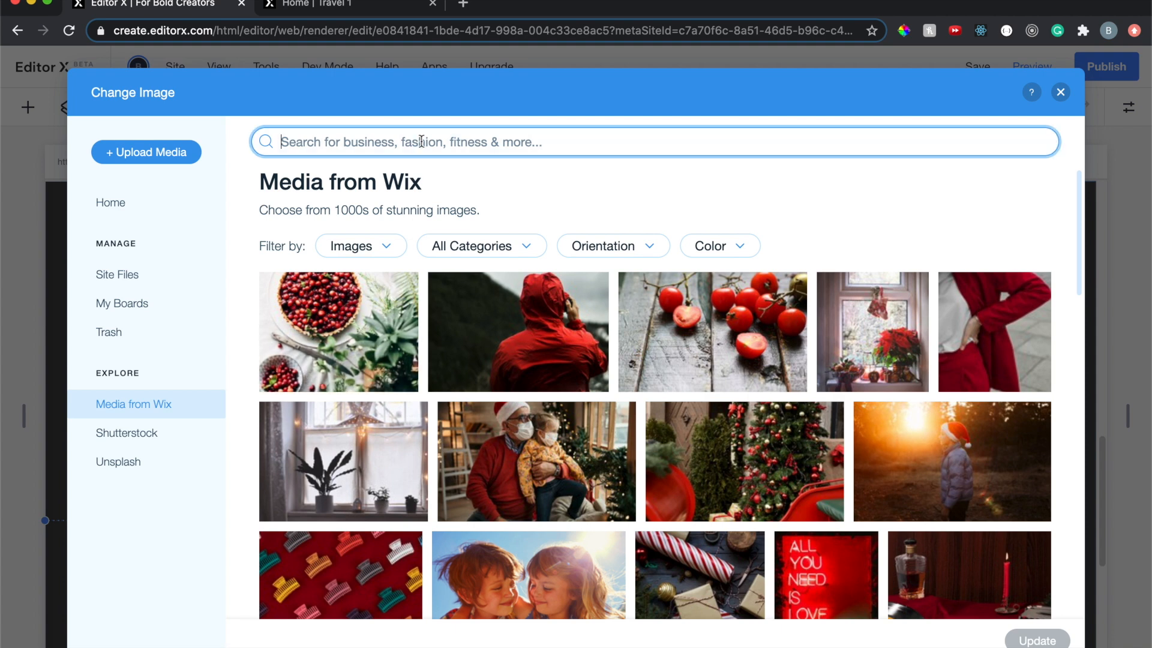
type("ariz")
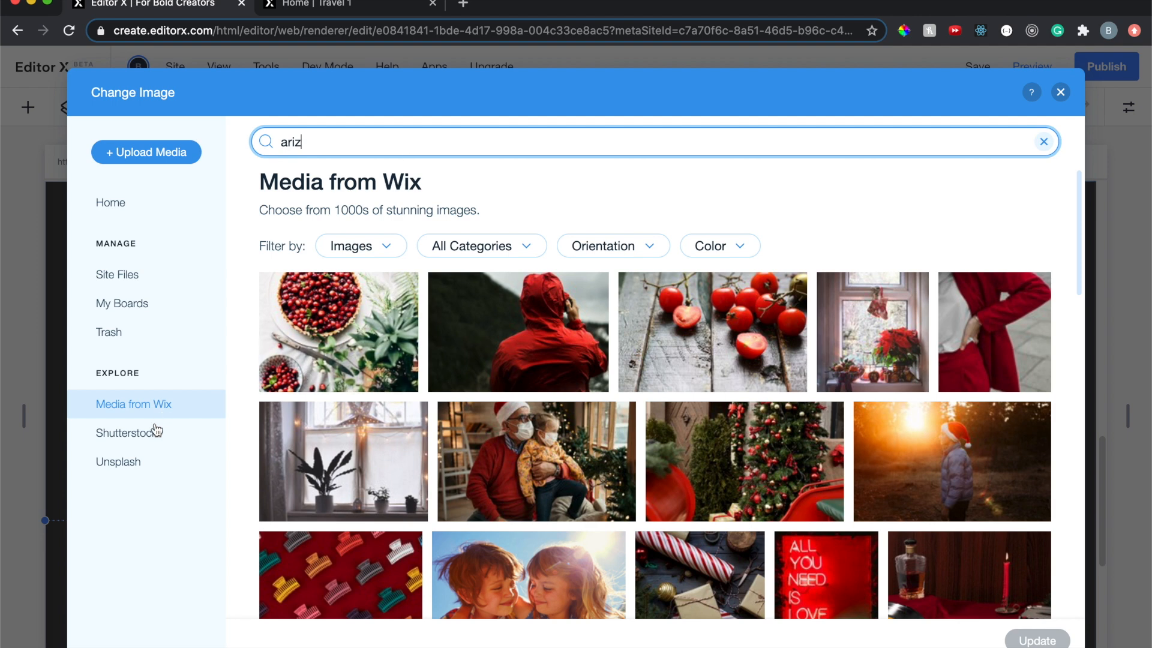
left_click(149, 462)
left_click(316, 145)
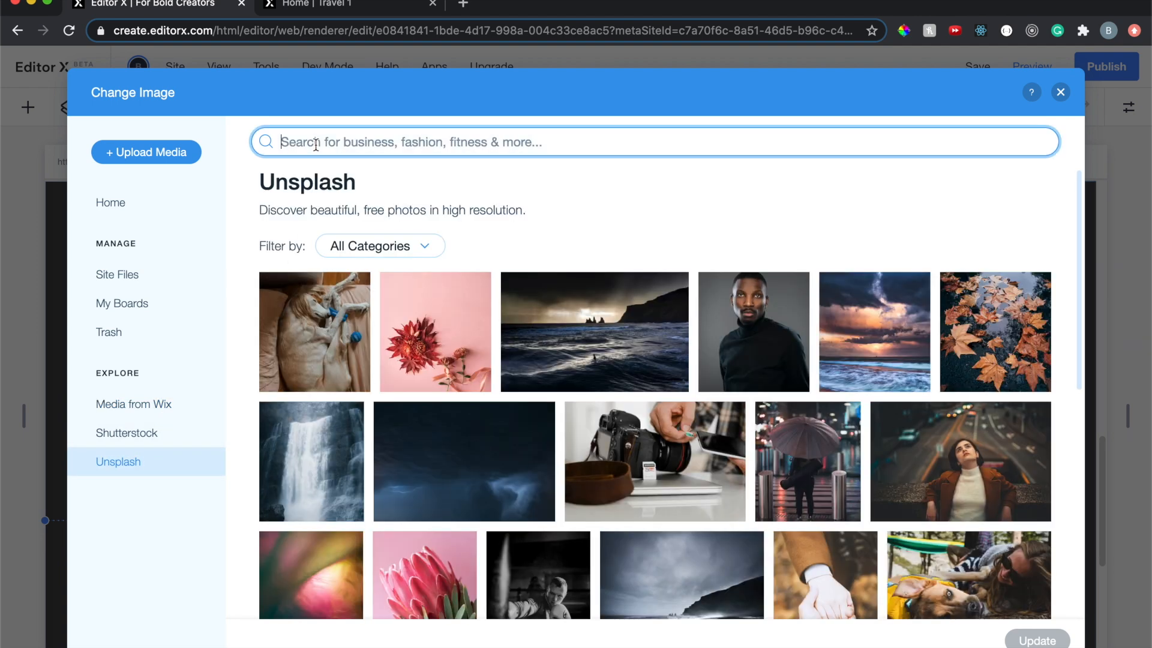
type("arizona")
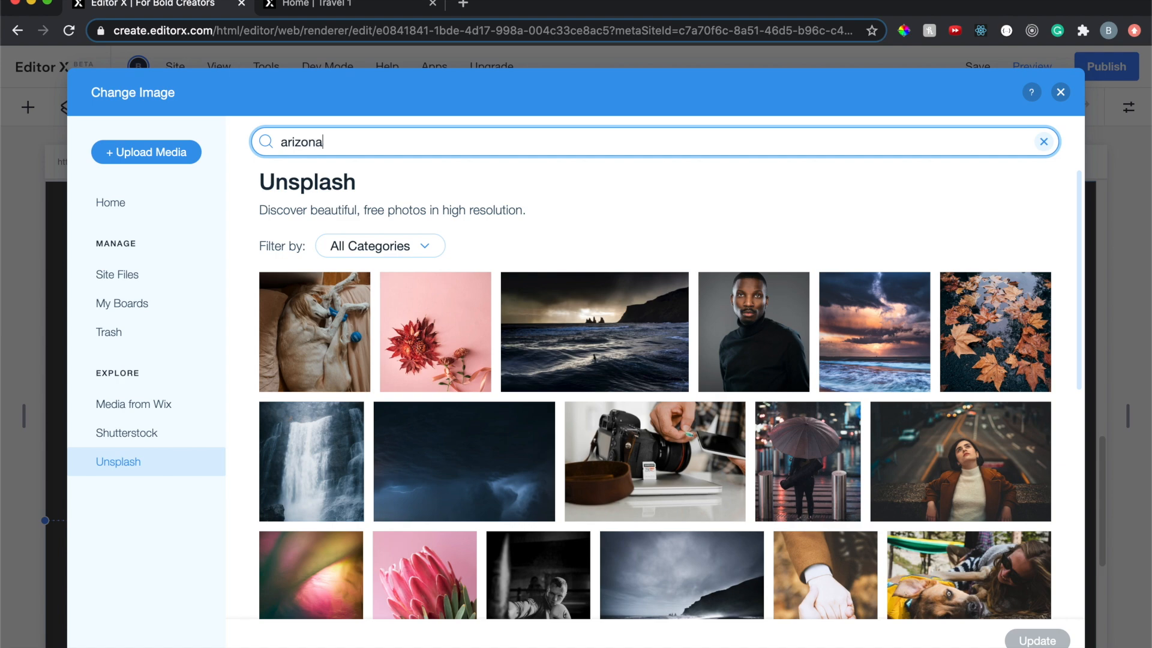
key("Return")
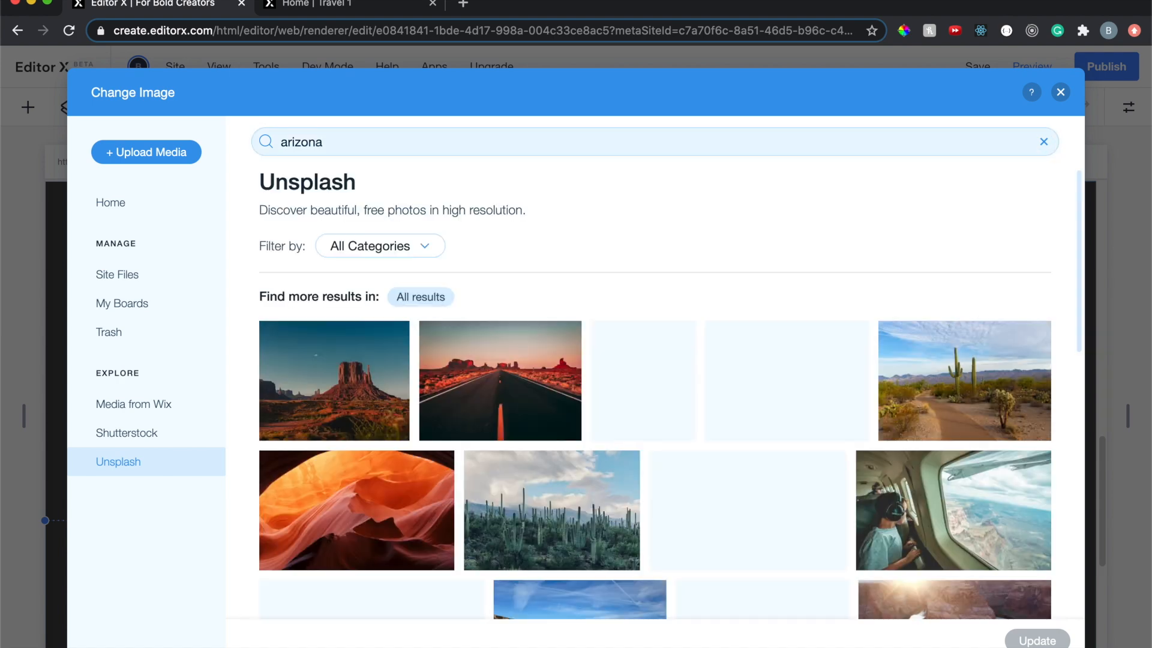
Browse the Arizona photos and replace the section's image with the dark canyon photo showing a blue starry sky
scroll(605, 382, "down", 15)
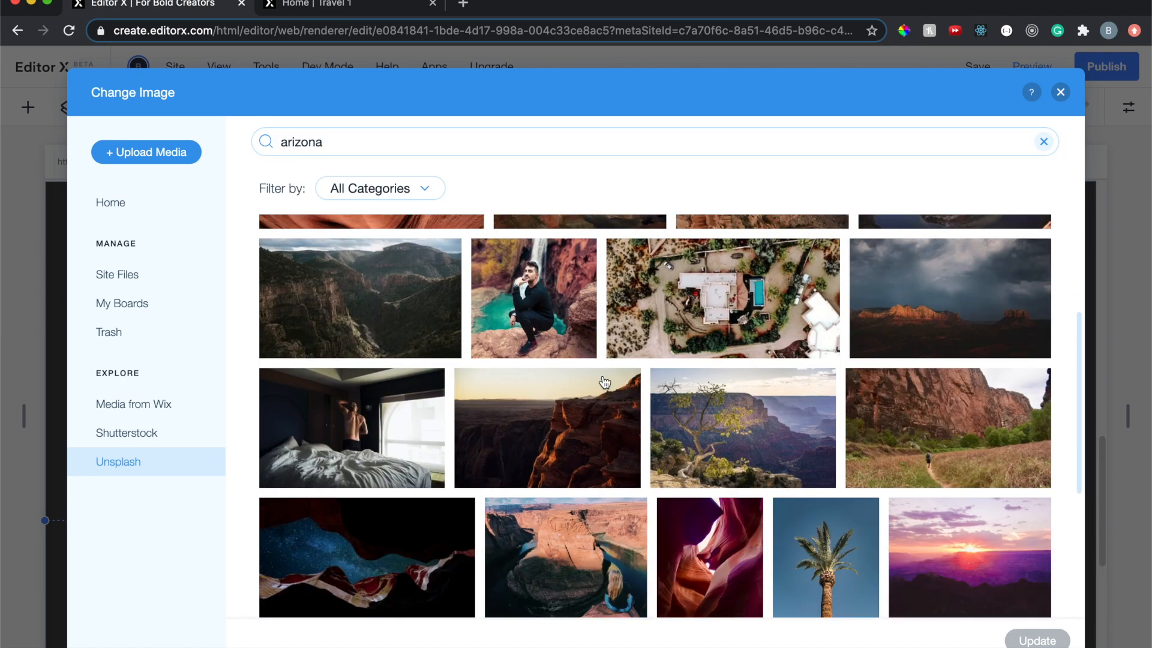
scroll(602, 376, "down", 15)
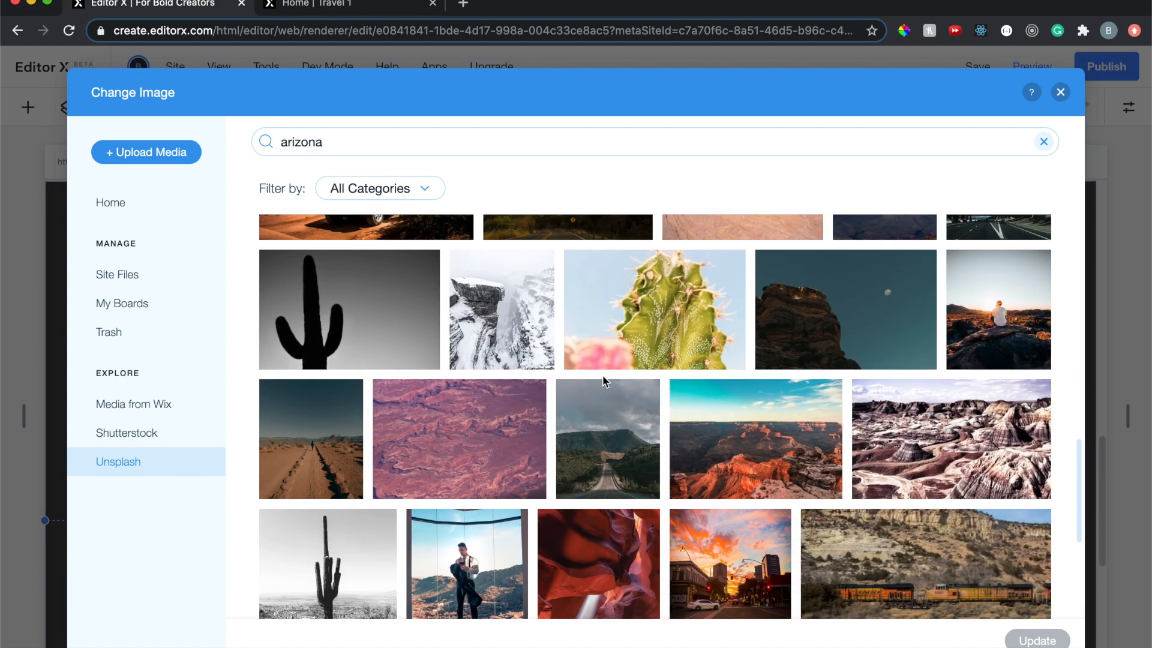
scroll(602, 411, "down", 3)
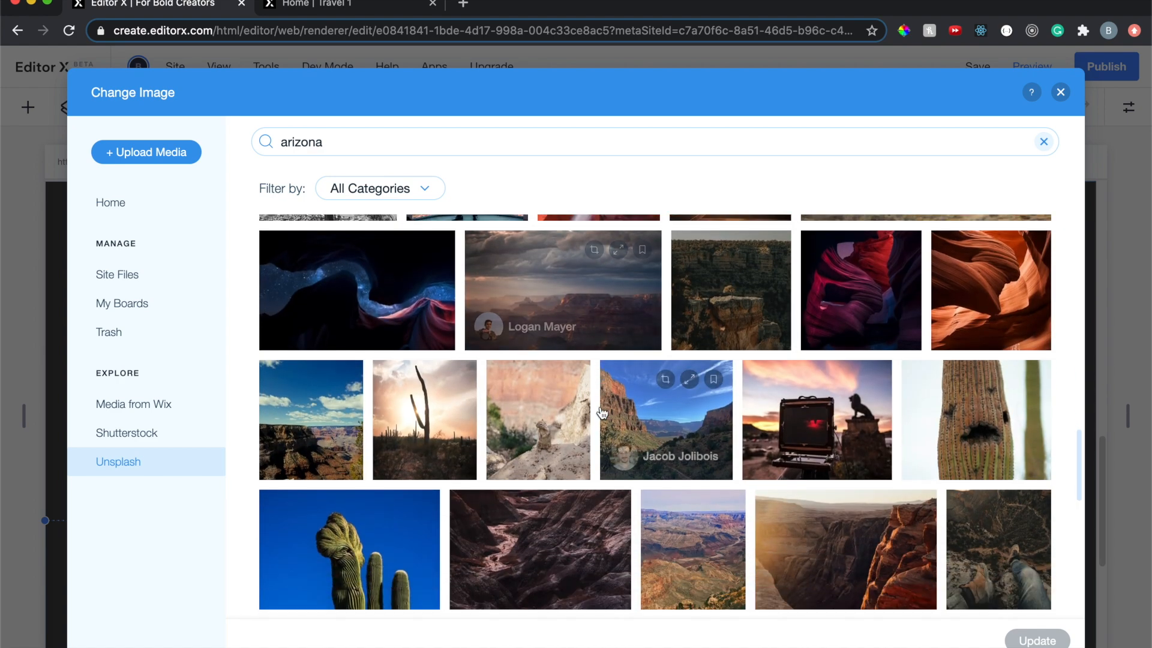
left_click(427, 307)
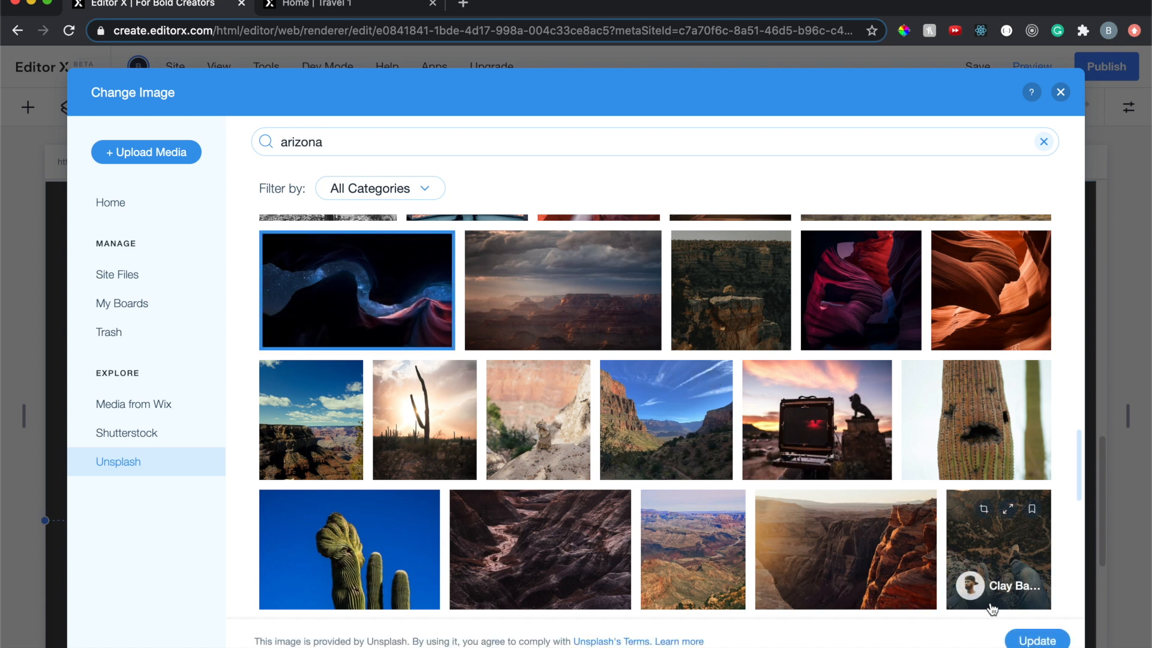
left_click(1027, 641)
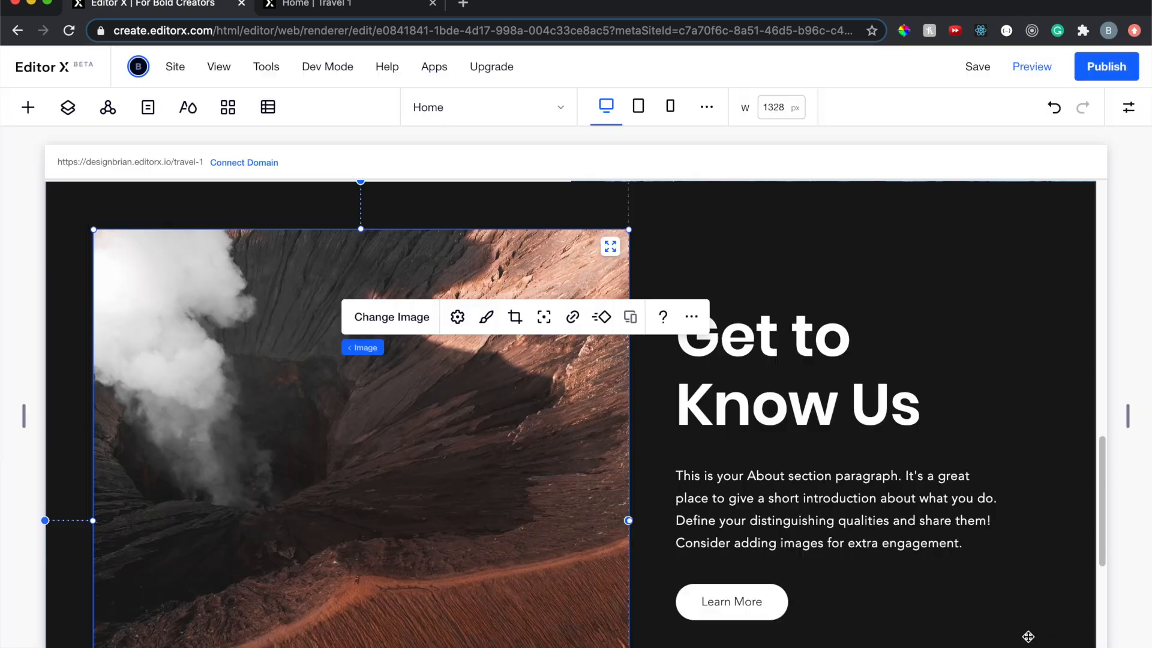
scroll(496, 428, "down", 5)
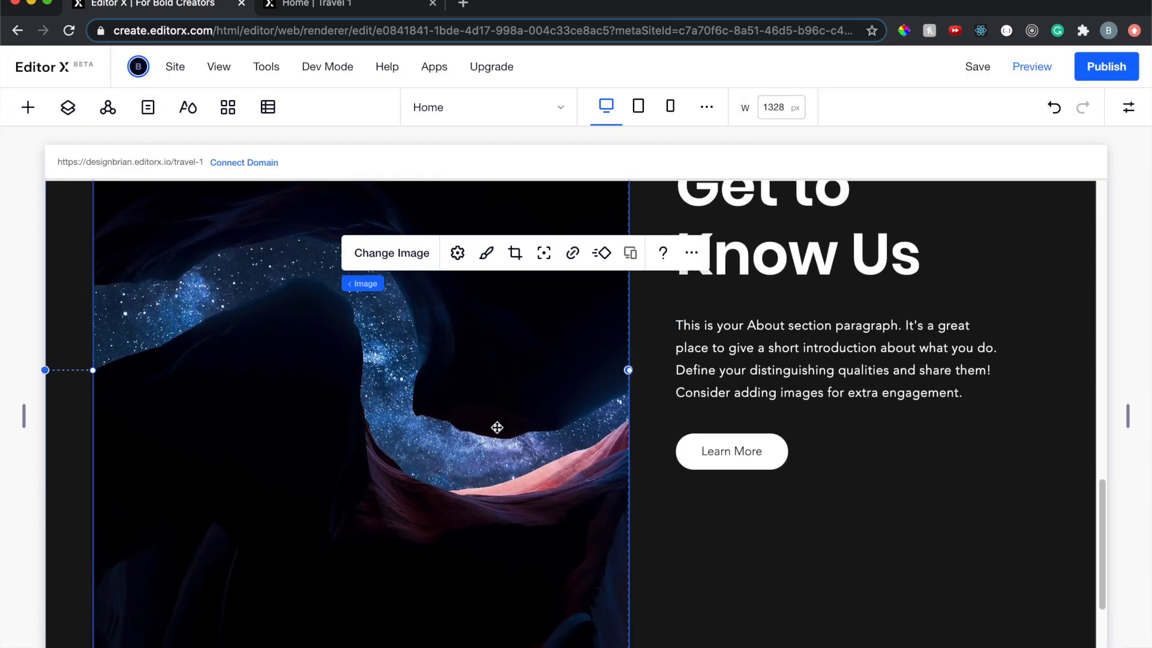
scroll(496, 427, "up", 2)
scroll(497, 427, "up", 1)
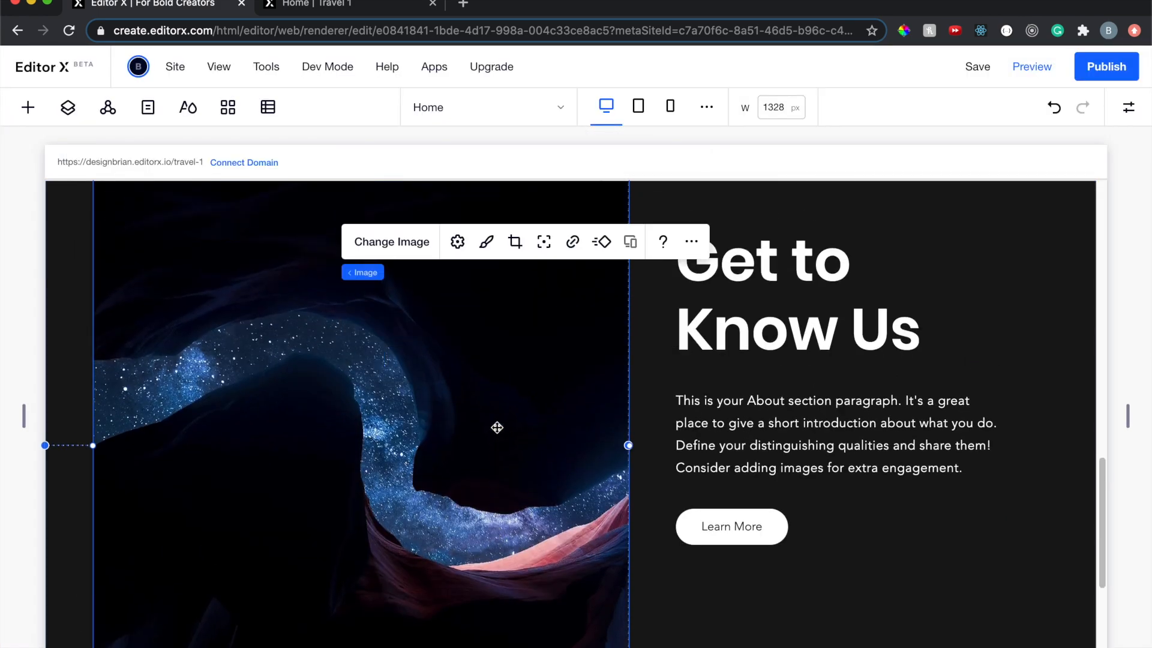
Replace the "Get to Know Us" heading text with "About Us"
left_click(805, 347)
double_click(802, 331)
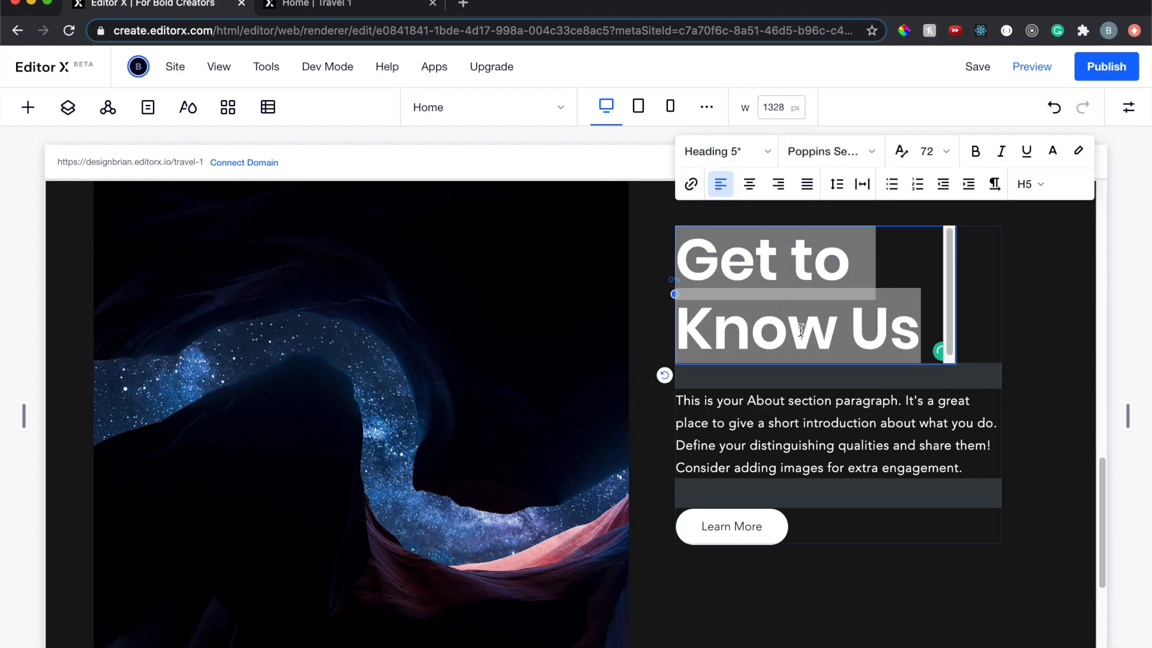
triple_click(800, 329)
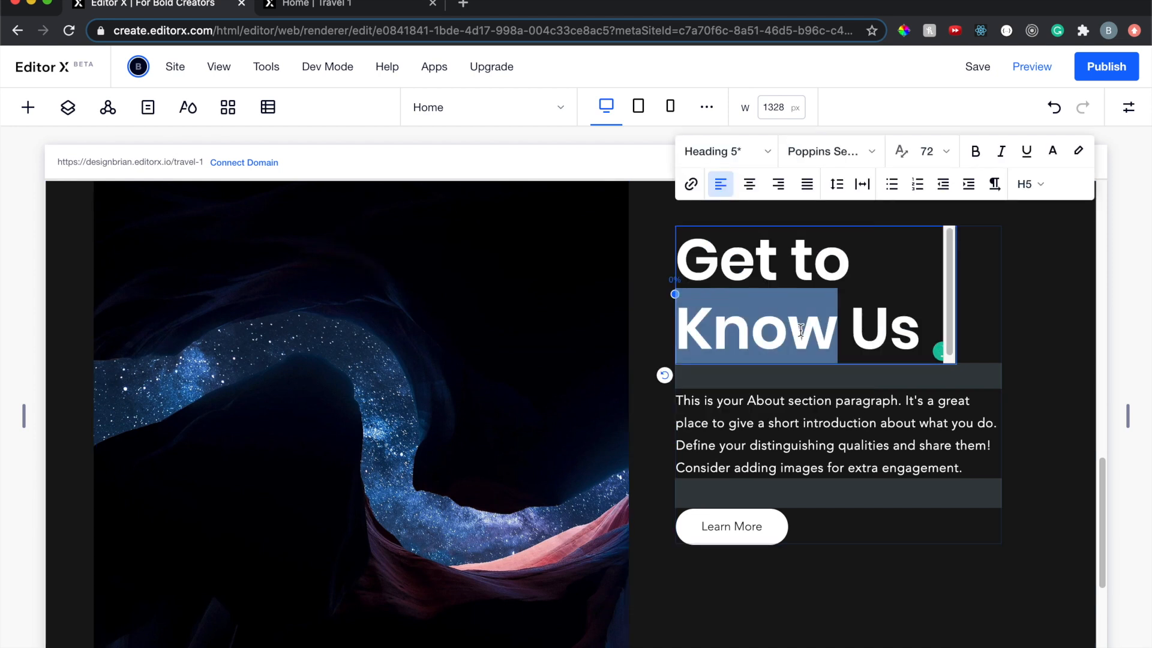
type("About Us")
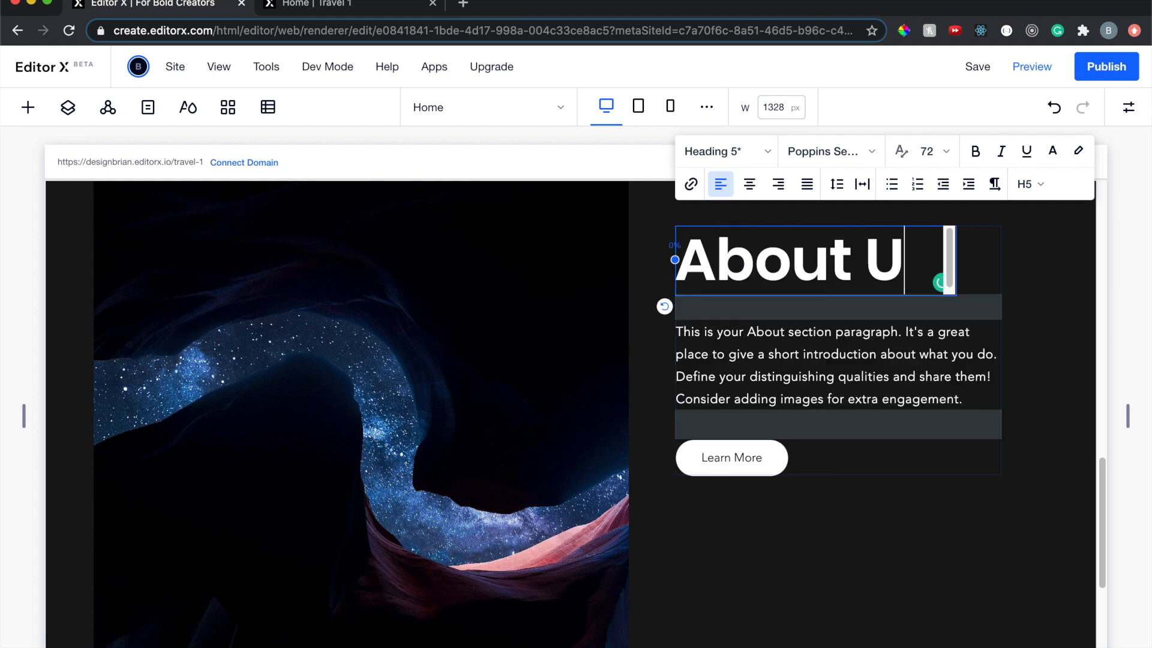
left_click(813, 334)
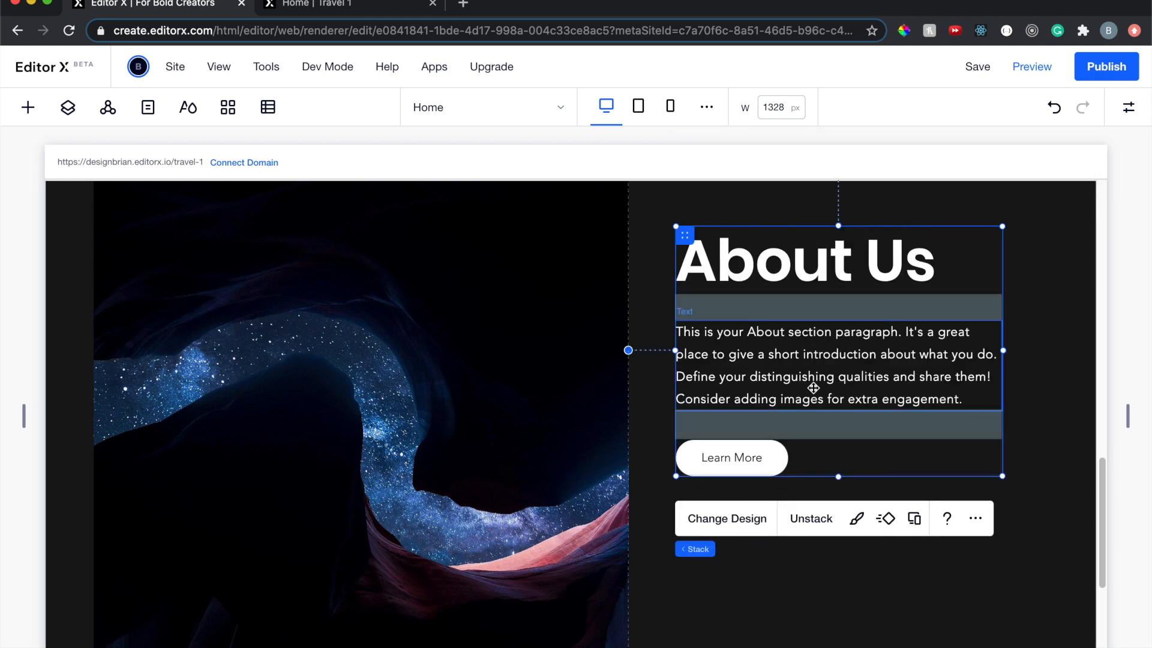
Replace the white Learn More button with a copy of the blue Get Tickets button placed below the About paragraph
left_click(759, 462)
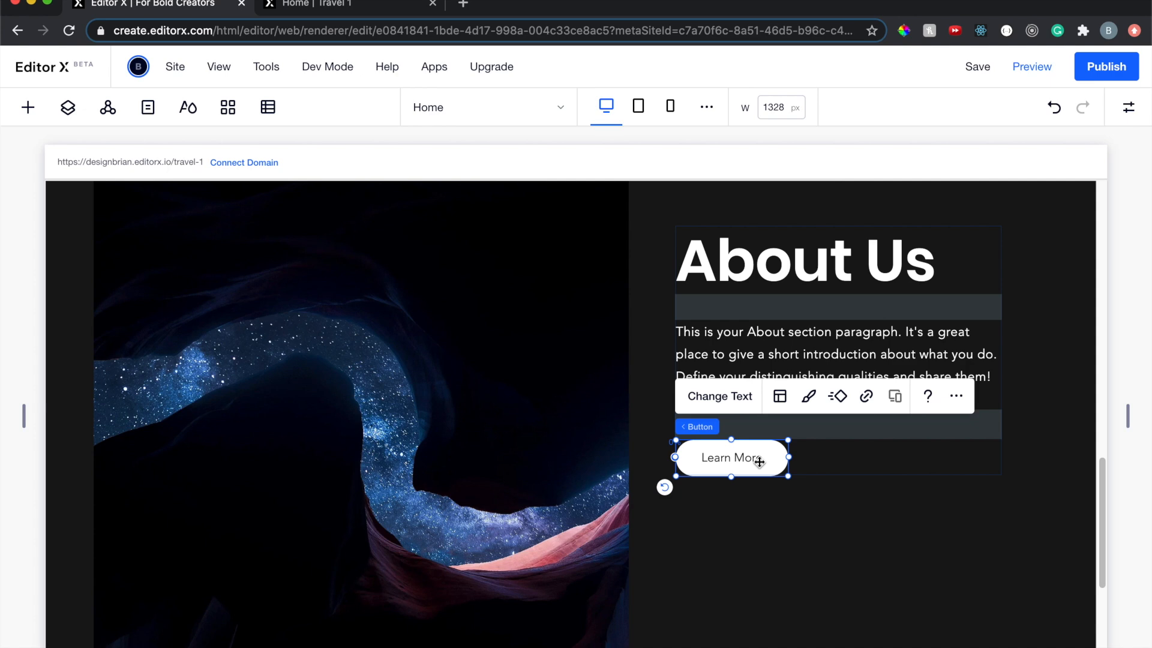
key("Delete")
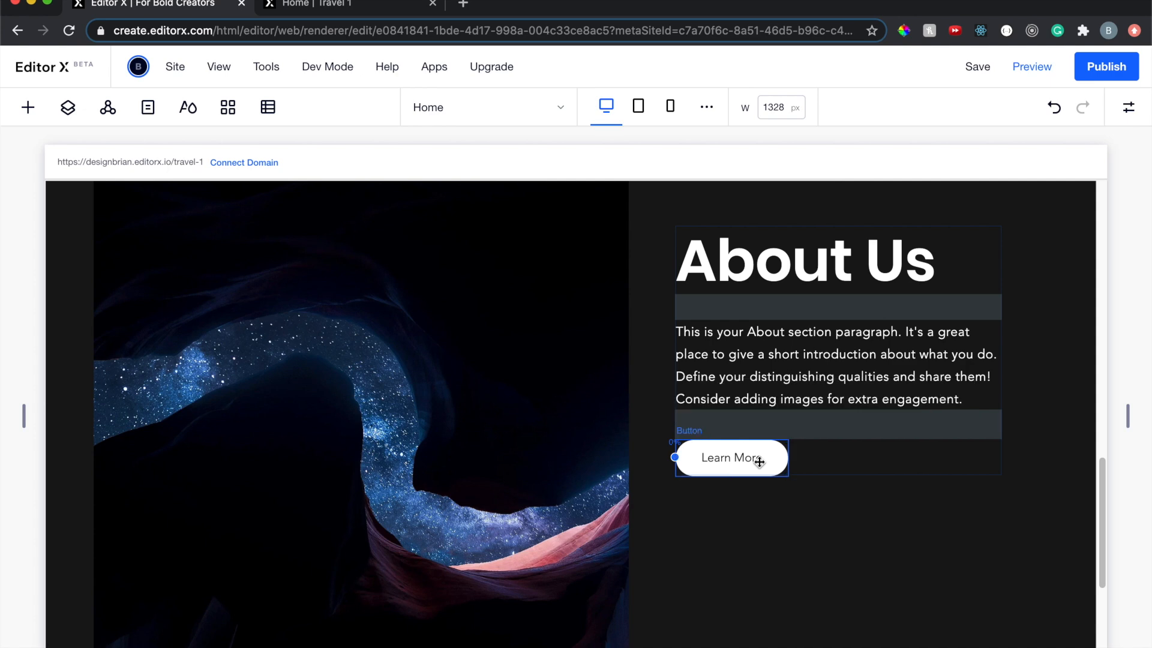
scroll(602, 336, "up", 5)
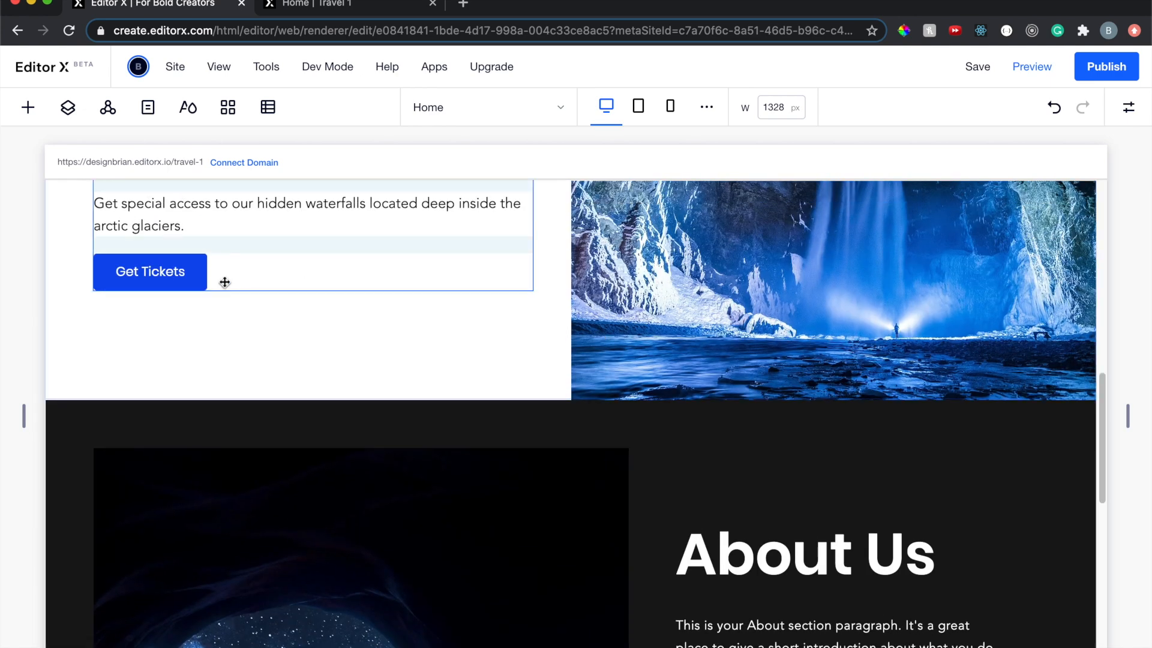
left_click(194, 281)
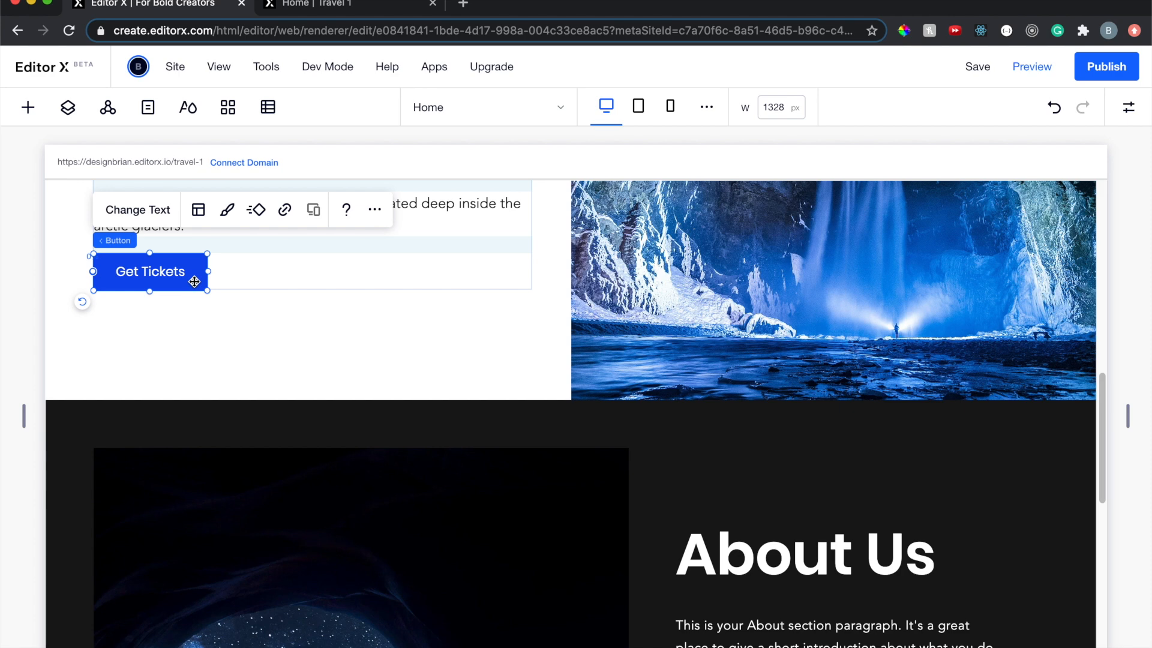
scroll(442, 380, "down", 3)
left_click(739, 558)
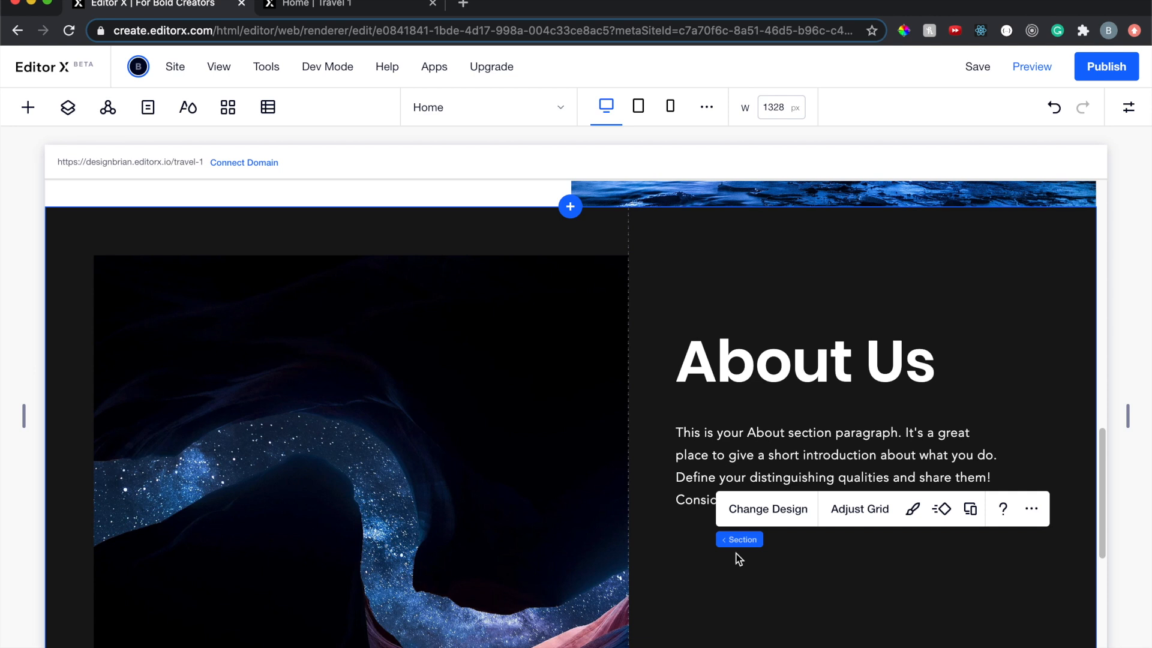
key("ctrl+v")
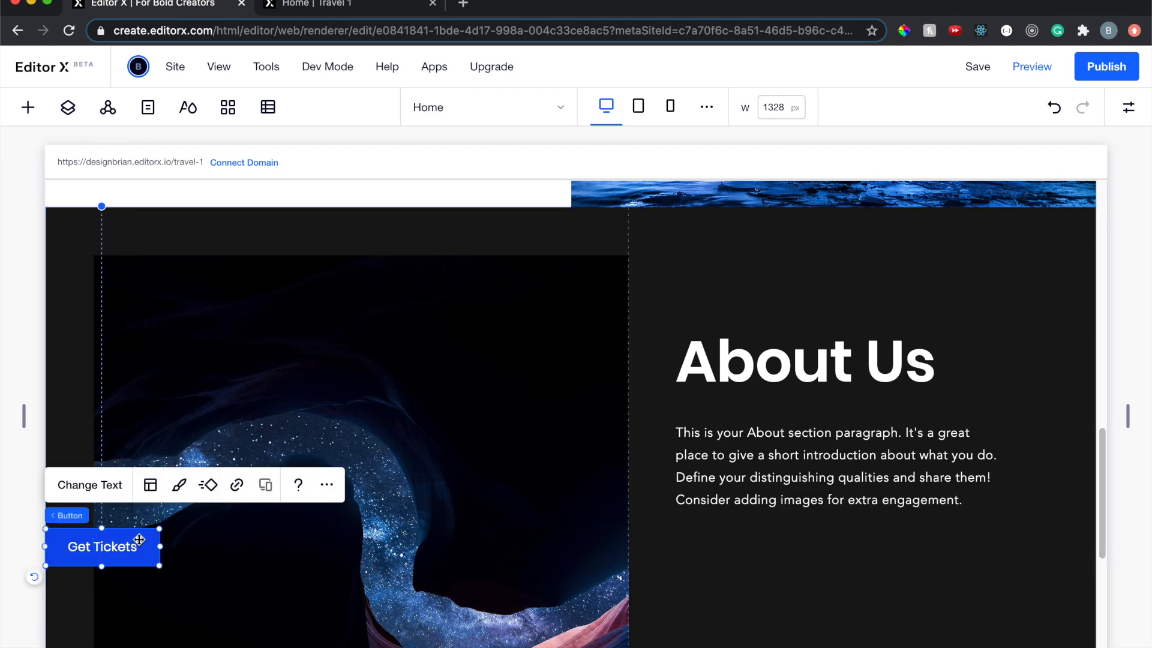
left_click_drag(146, 539, 762, 540)
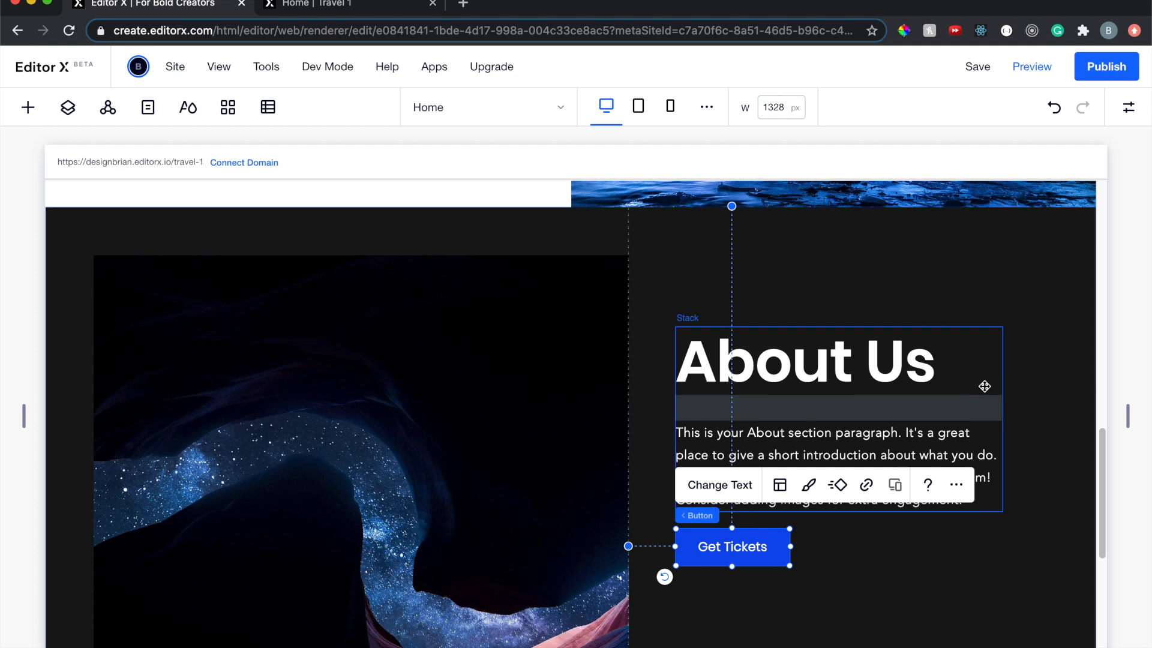
Attach the copied Get Tickets button to the About Us text stack and align it with the stack's left edge
scroll(984, 386, "down", 1)
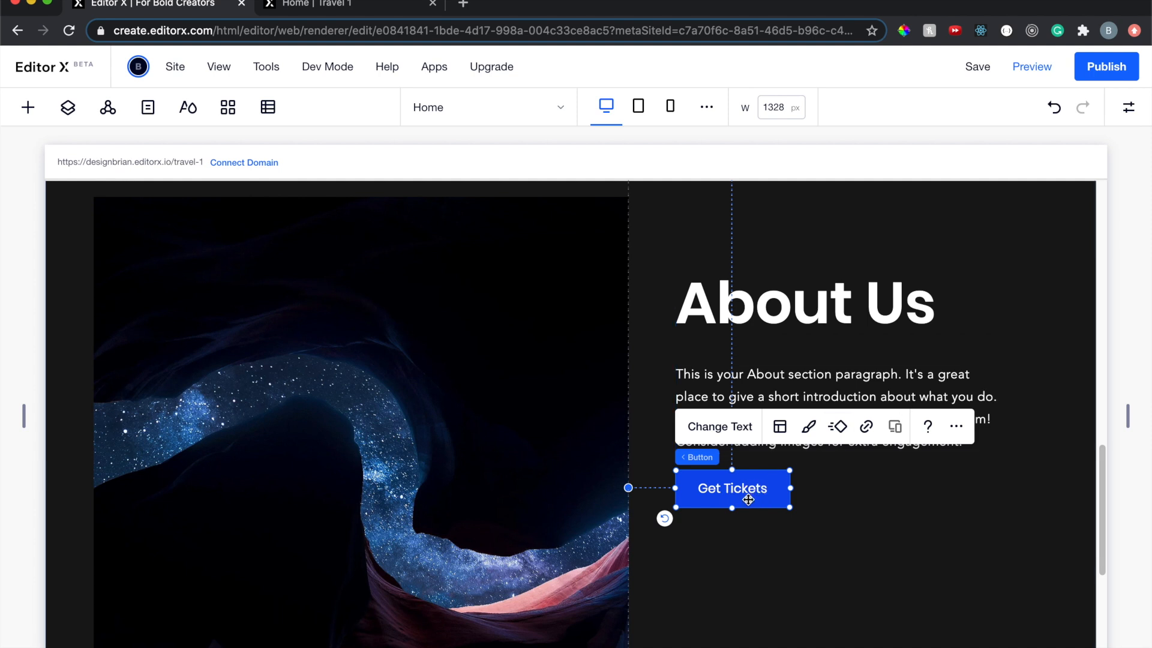
left_click_drag(738, 495, 749, 447)
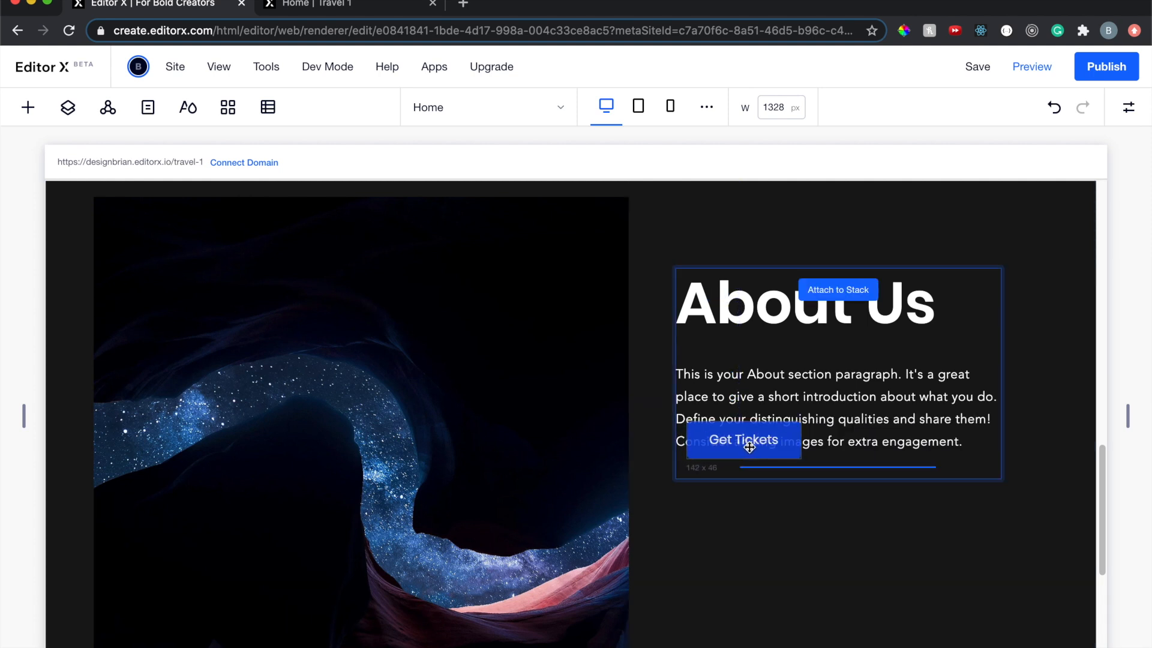
left_click_drag(749, 448, 749, 449)
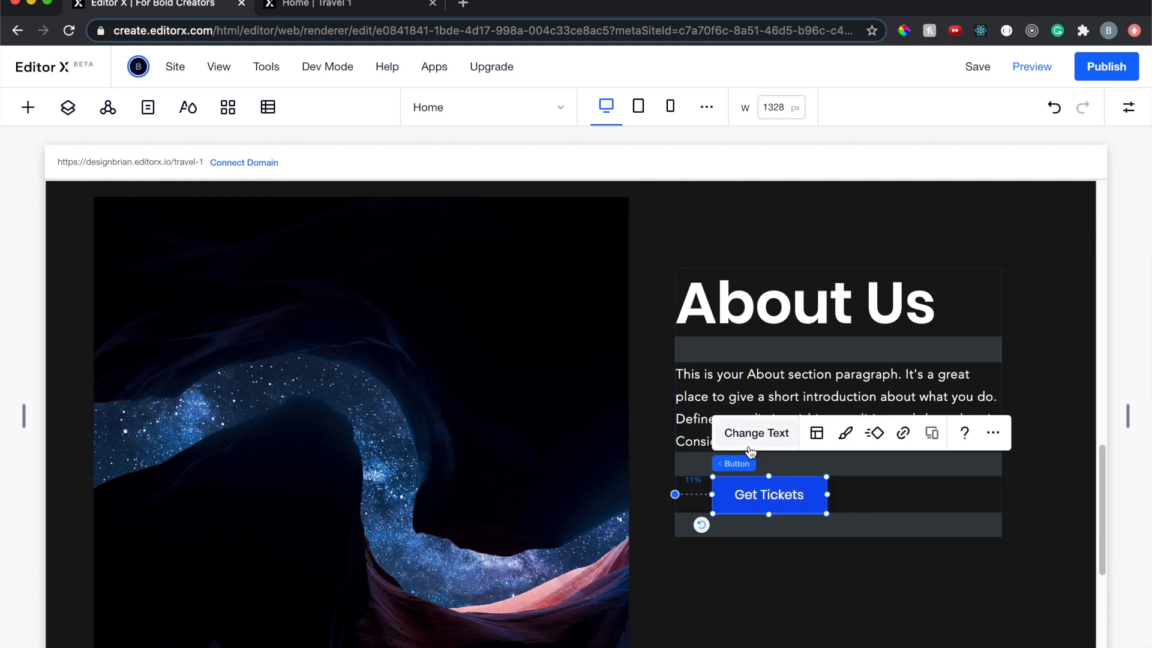
left_click_drag(810, 498, 778, 499)
left_click(817, 585)
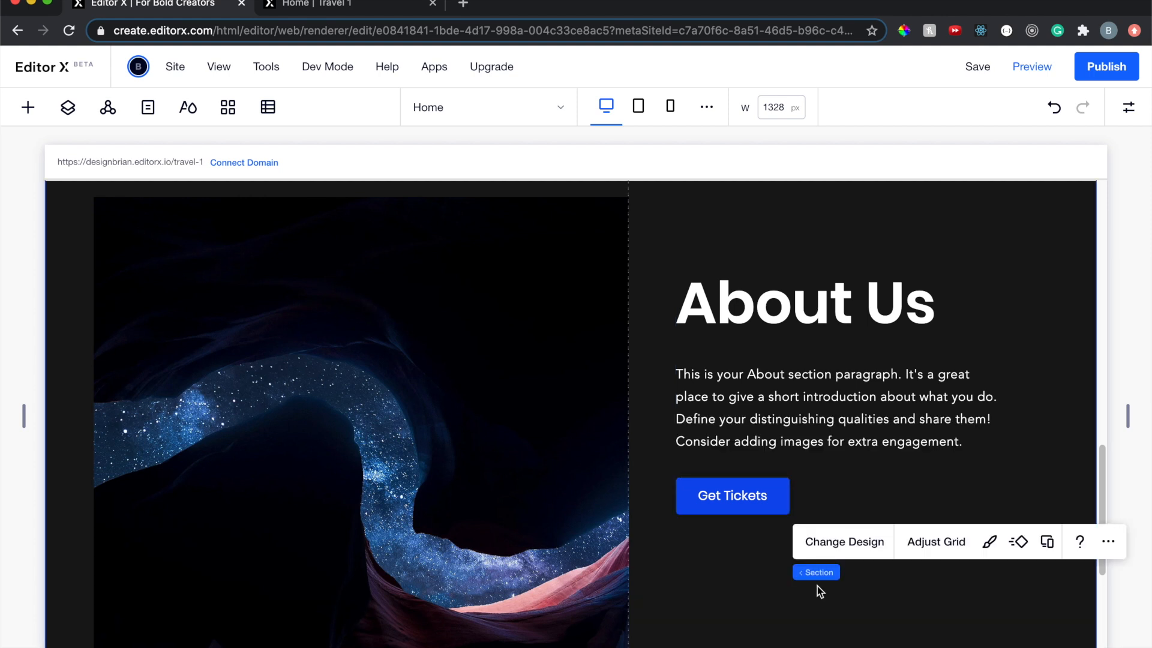
Examine the layer hierarchy of the About Us section, including the elements inside its stack
left_click(69, 108)
left_click(33, 308)
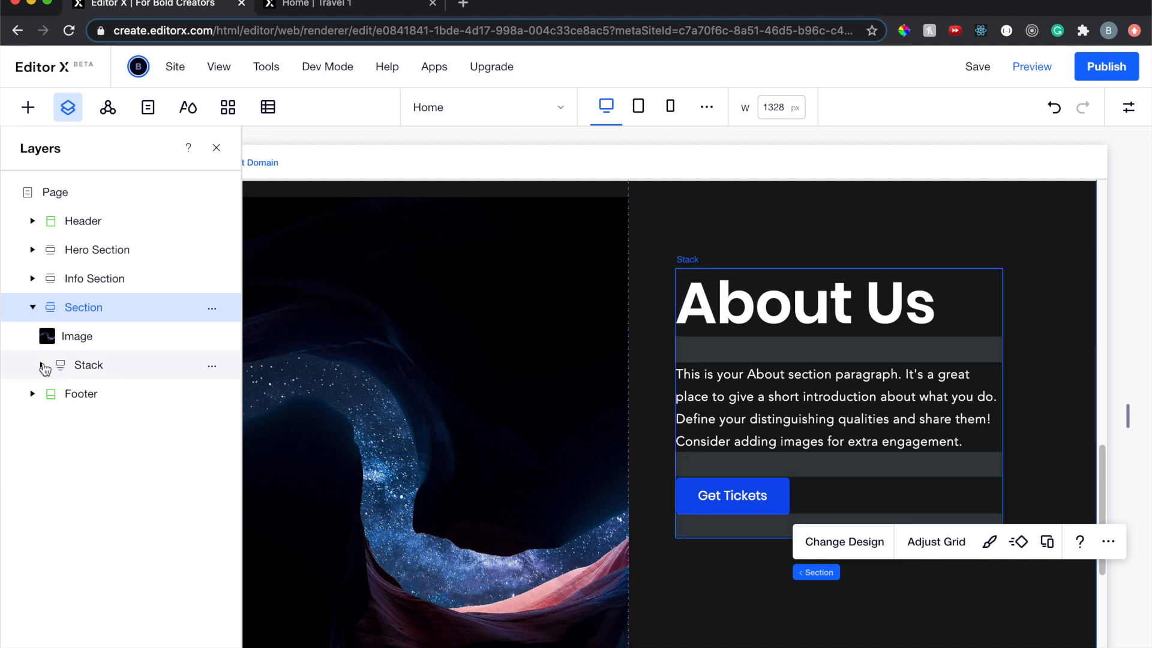
left_click(42, 366)
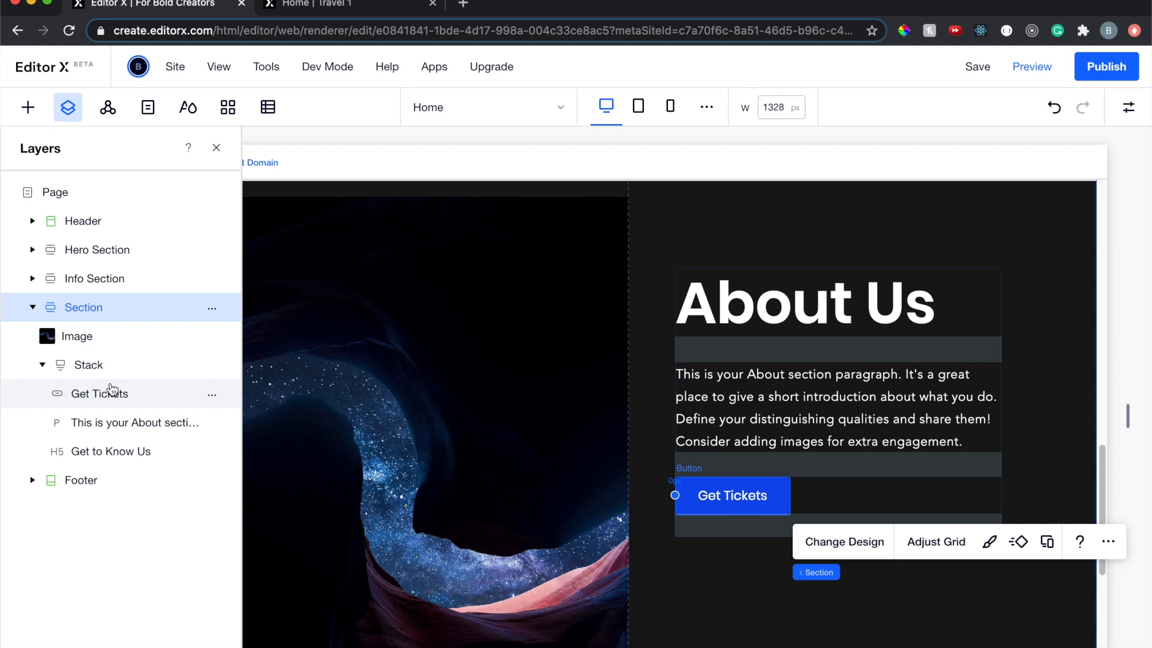
left_click(216, 148)
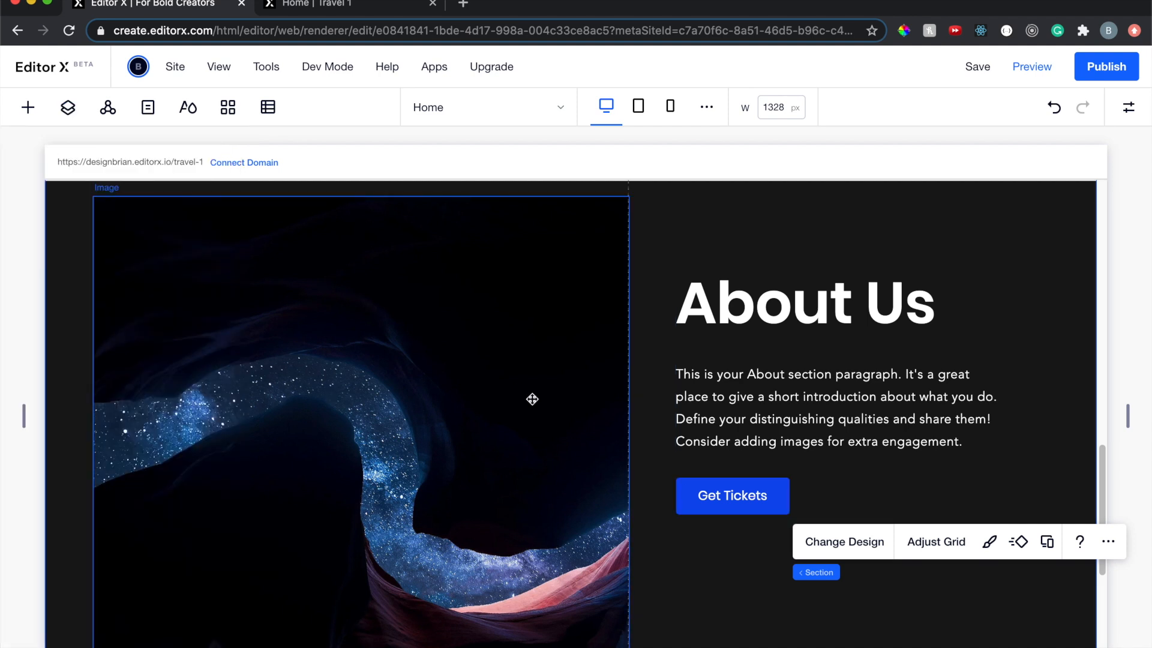
Change the label of the blue button in the About Us stack to "Learn More"
left_click(726, 495)
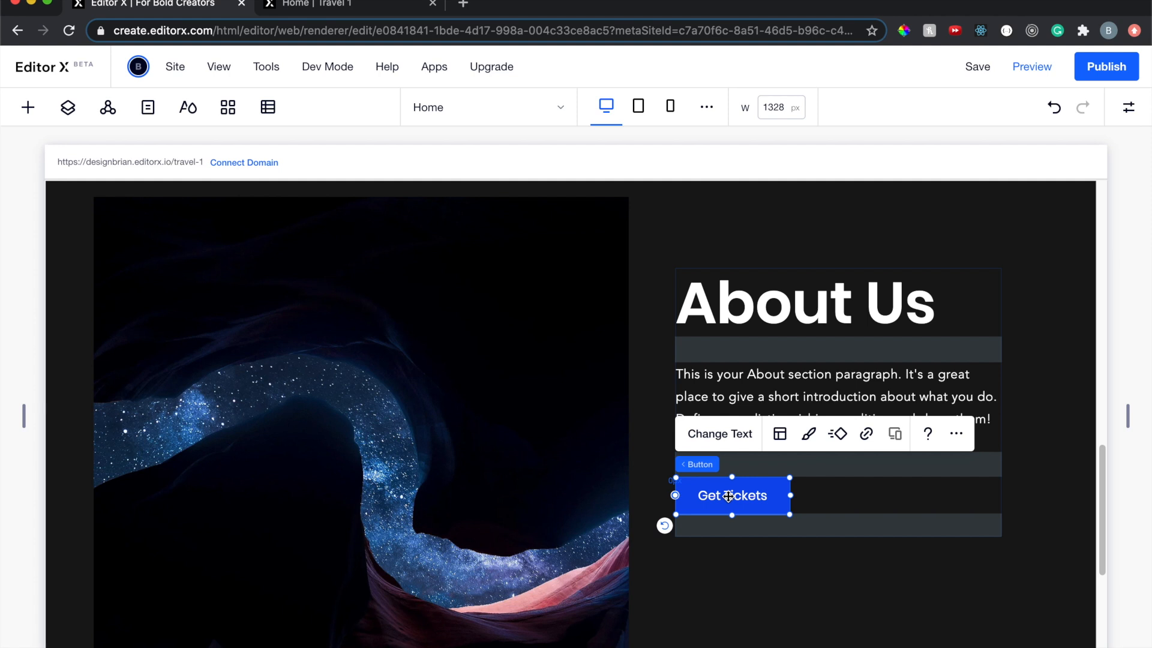
left_click(729, 434)
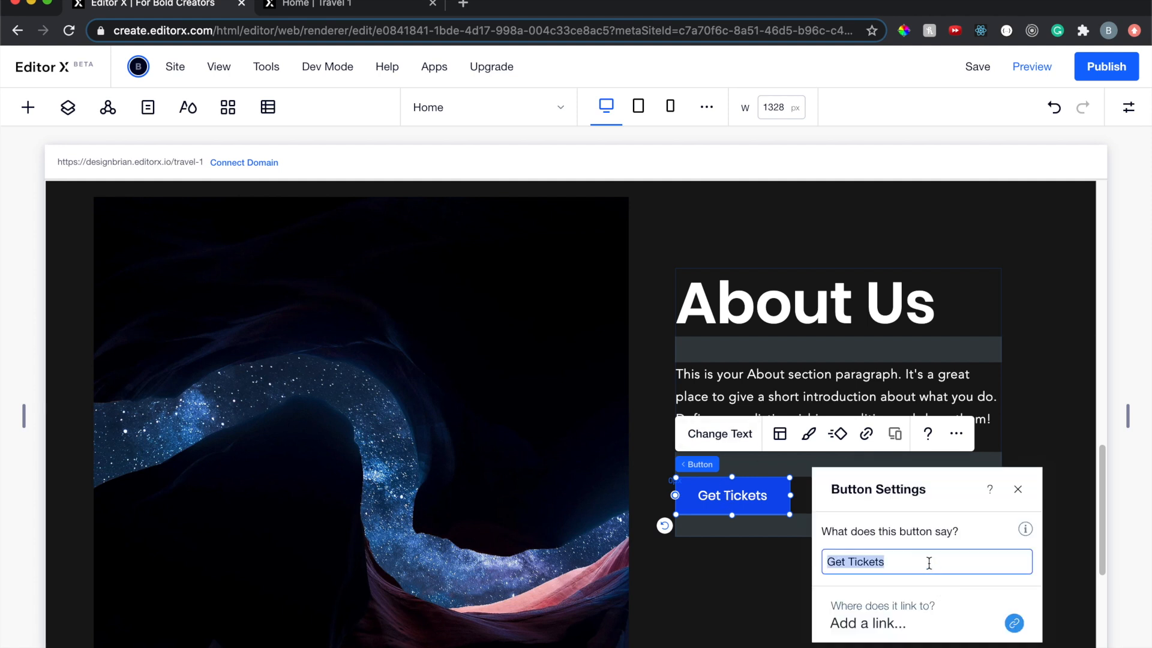
type("Learn More")
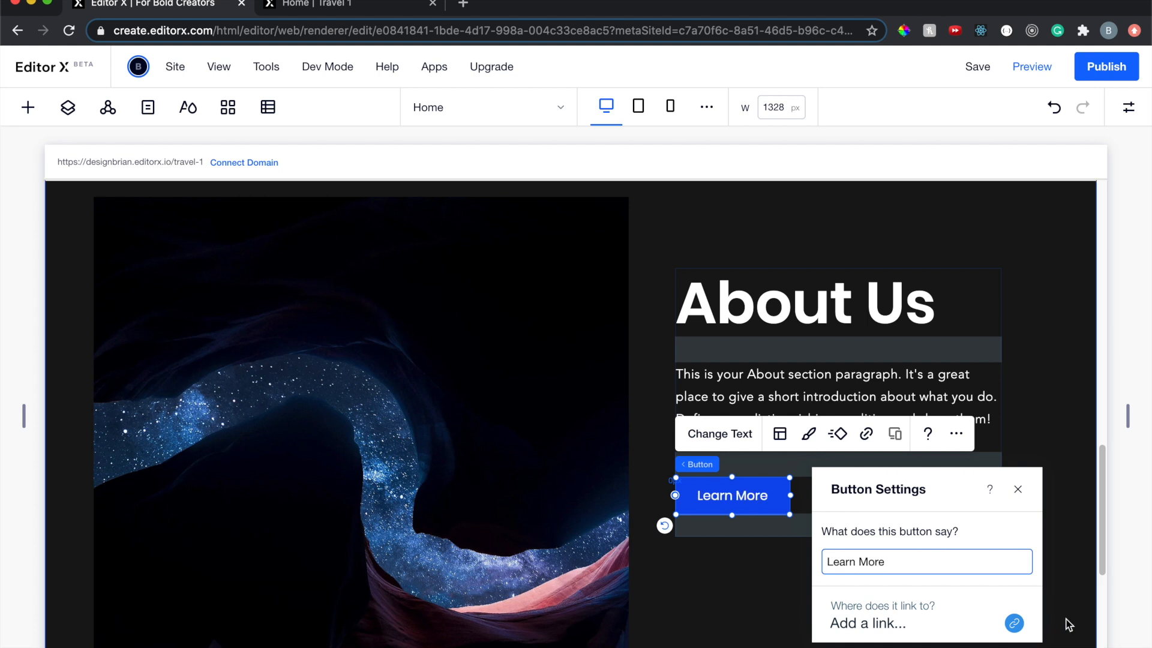
View the link options for the blue Learn More button, leave it without a link and close its settings
left_click(1014, 623)
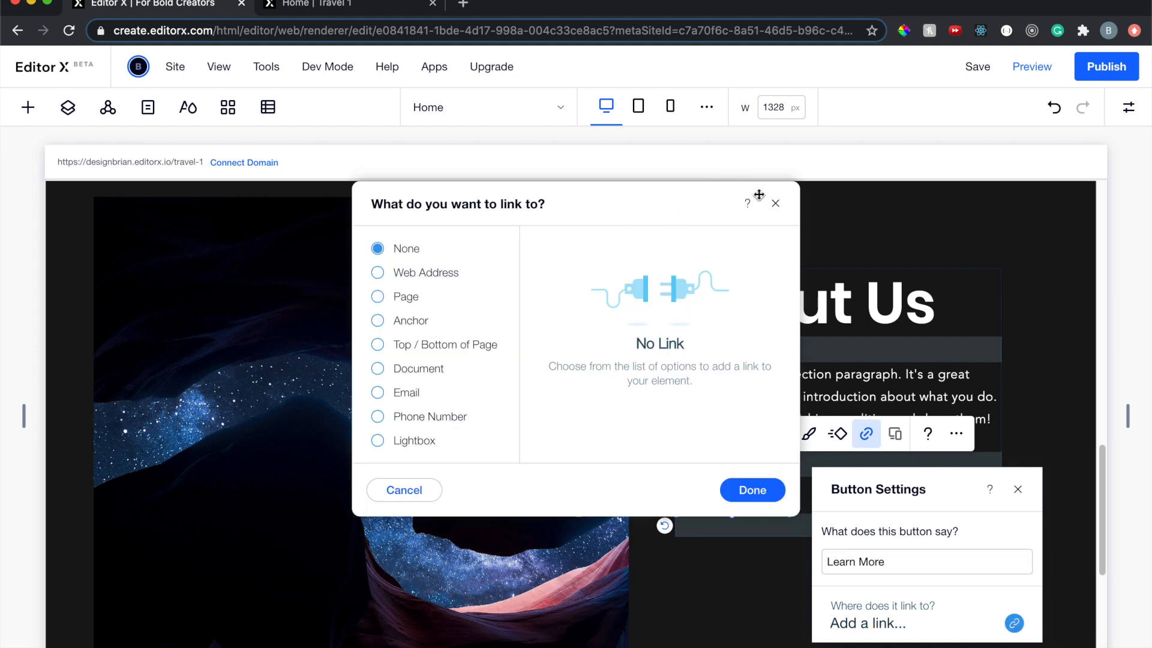
left_click(775, 206)
left_click(1018, 489)
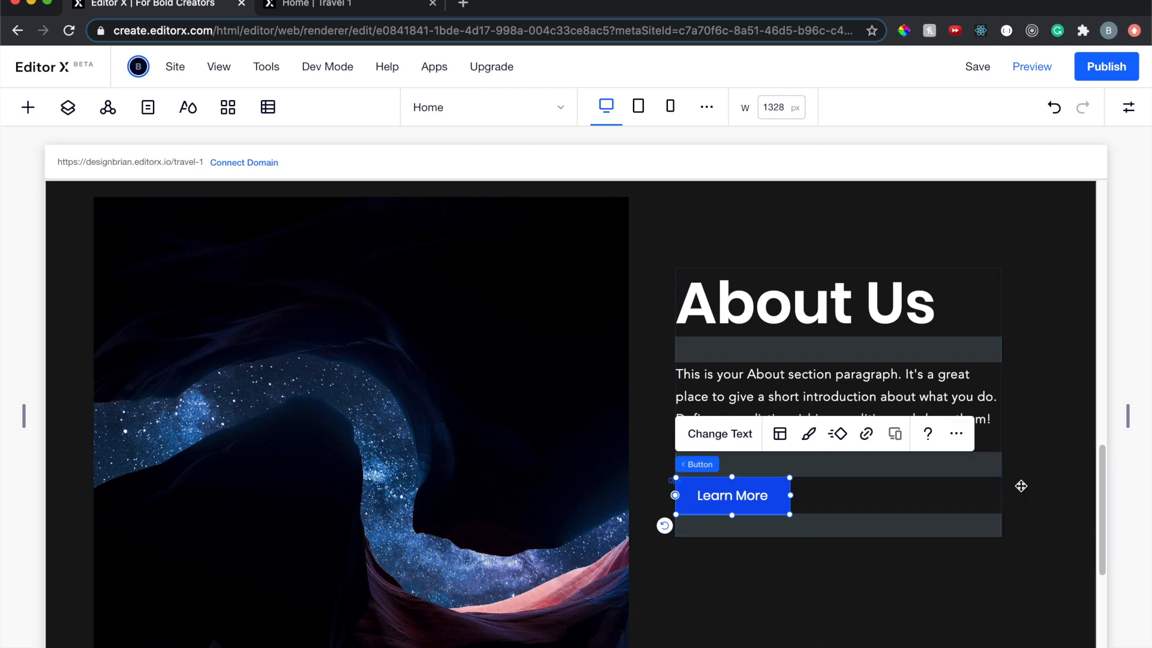
left_click(783, 558)
Browse the prebuilt Services section compositions for a design to add to the Home page
scroll(577, 429, "down", 4)
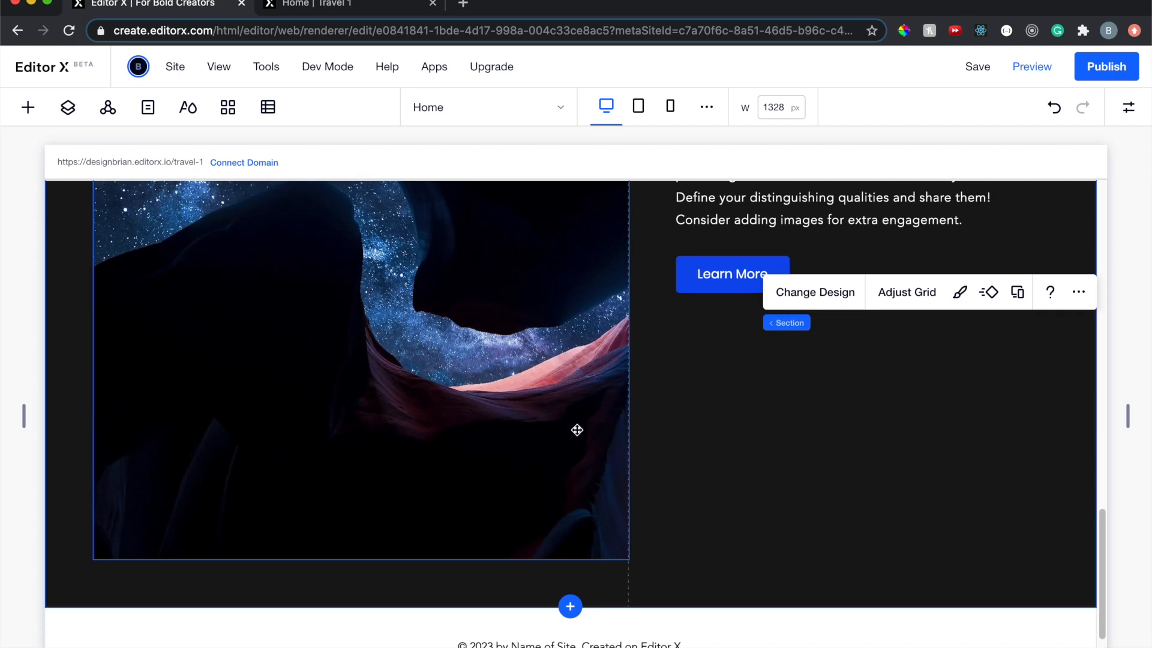
scroll(577, 430, "up", 5)
scroll(576, 430, "down", 6)
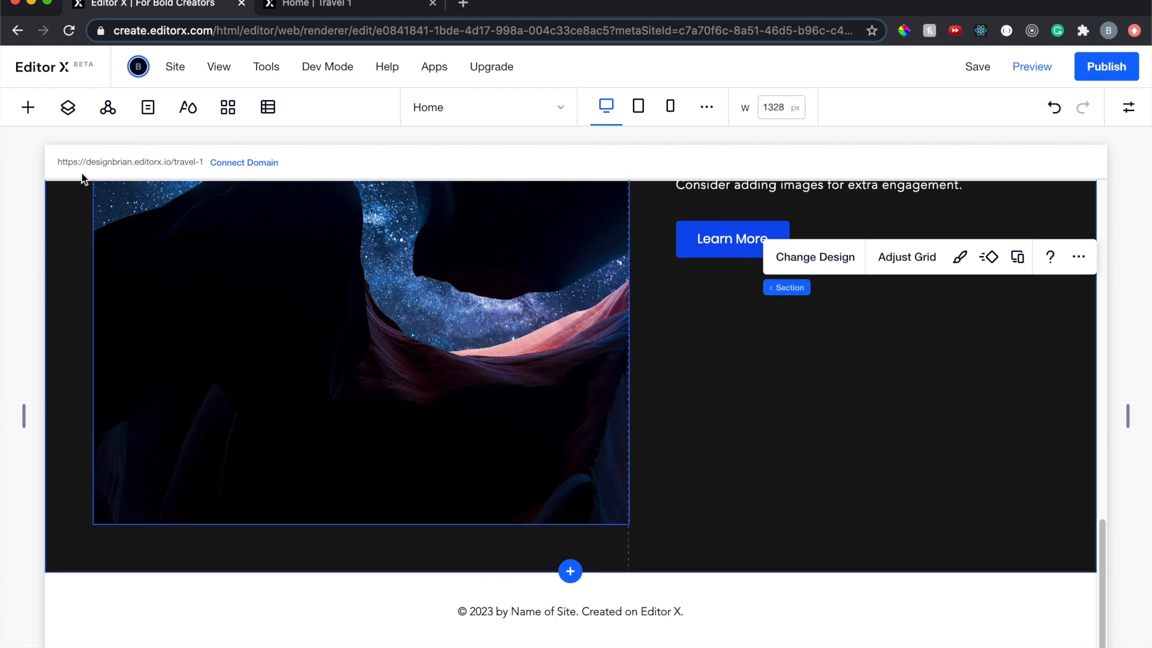
left_click(28, 108)
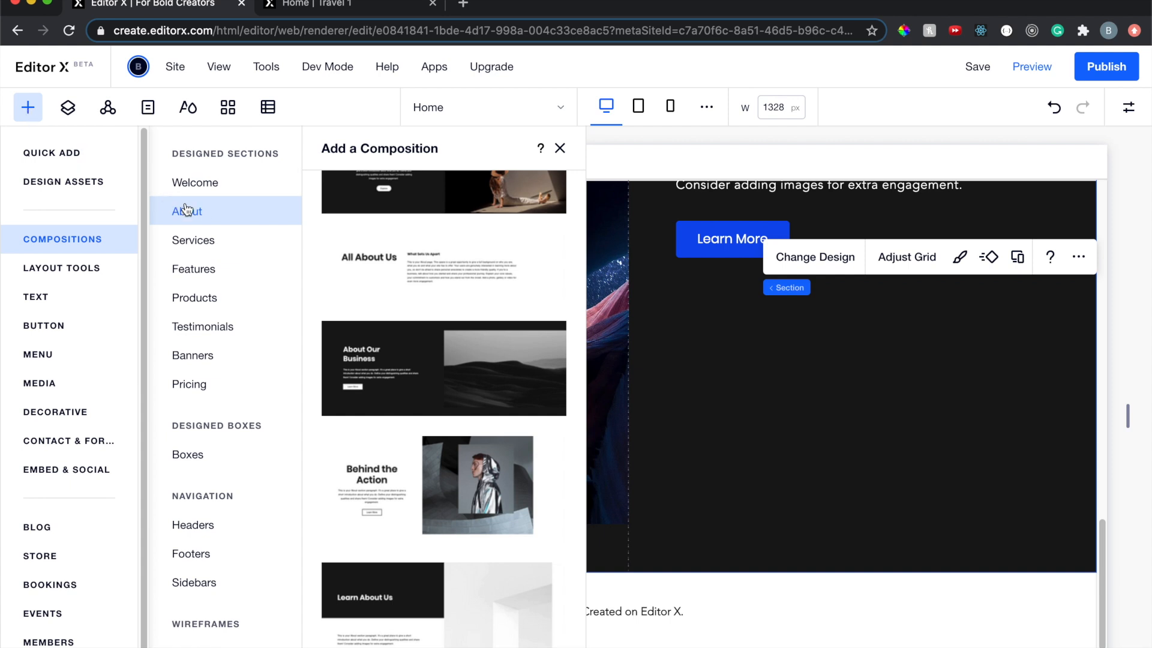
left_click(246, 240)
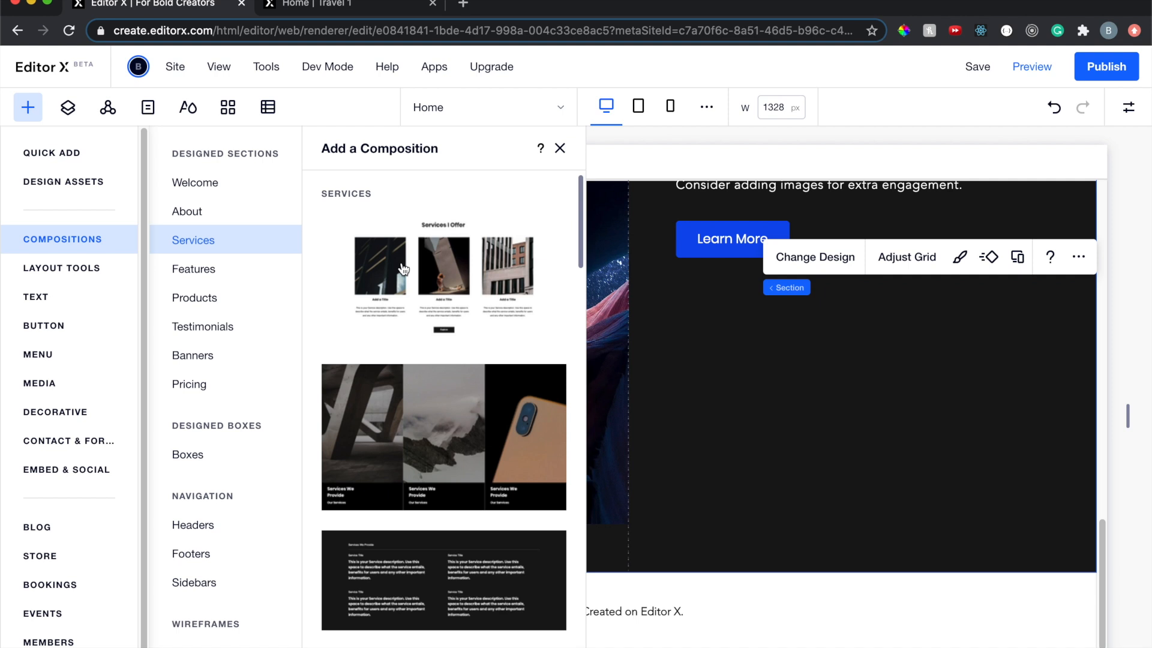
scroll(403, 269, "down", 15)
scroll(403, 268, "down", 15)
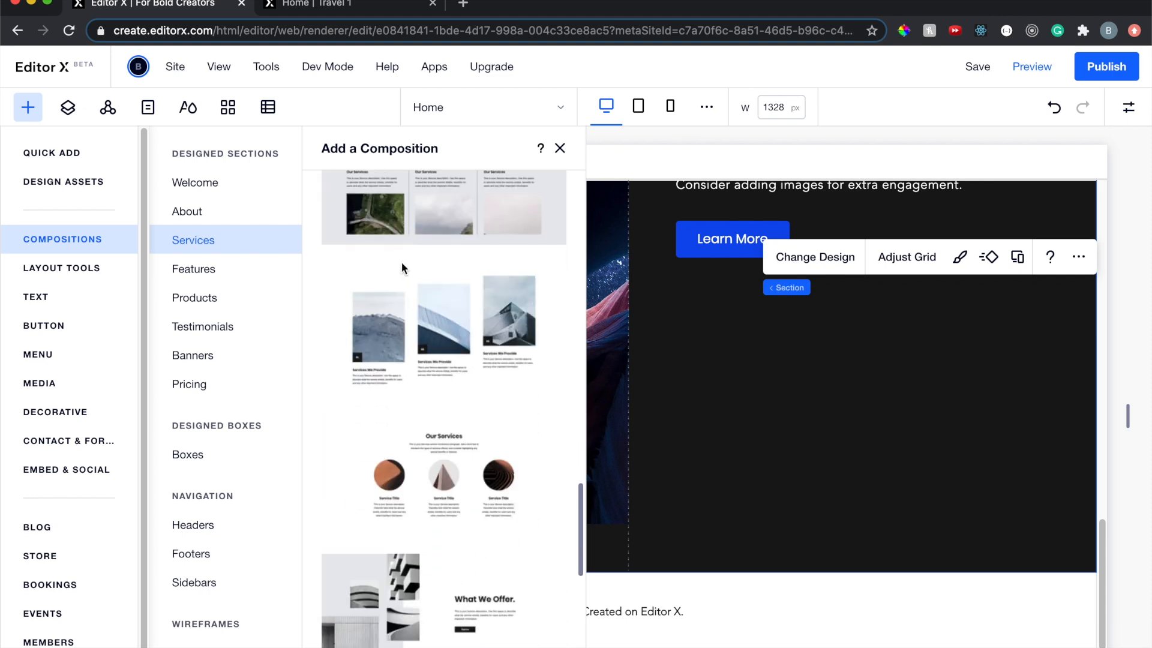
scroll(403, 268, "down", 10)
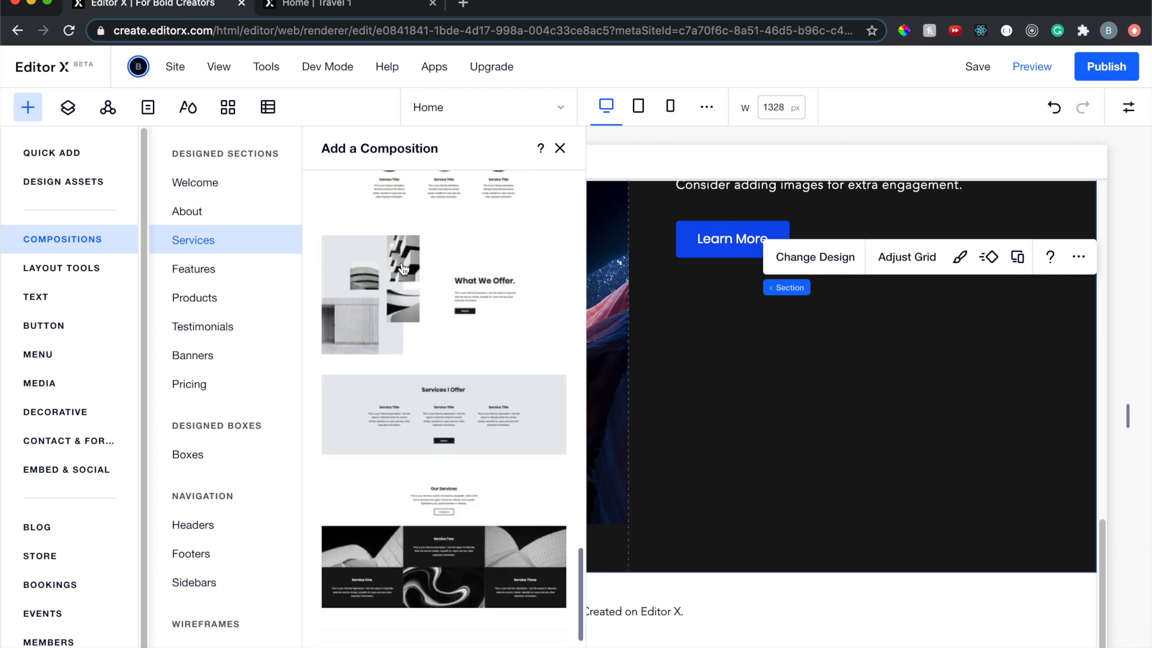
scroll(403, 268, "down", 5)
scroll(402, 268, "up", 8)
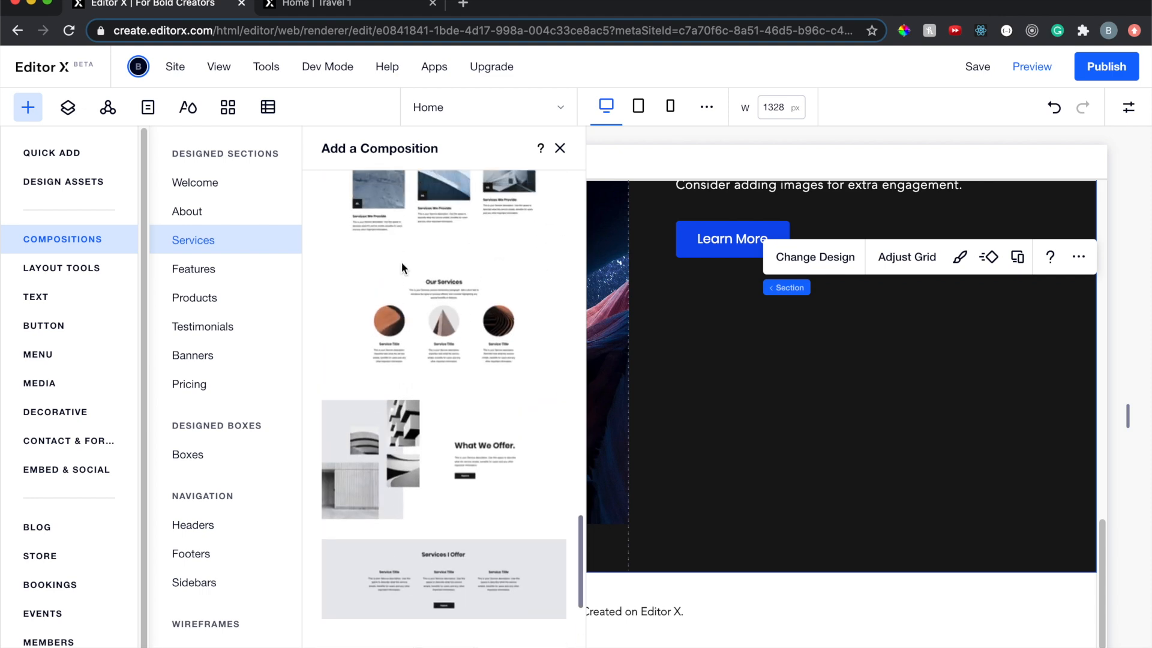
scroll(402, 268, "down", 12)
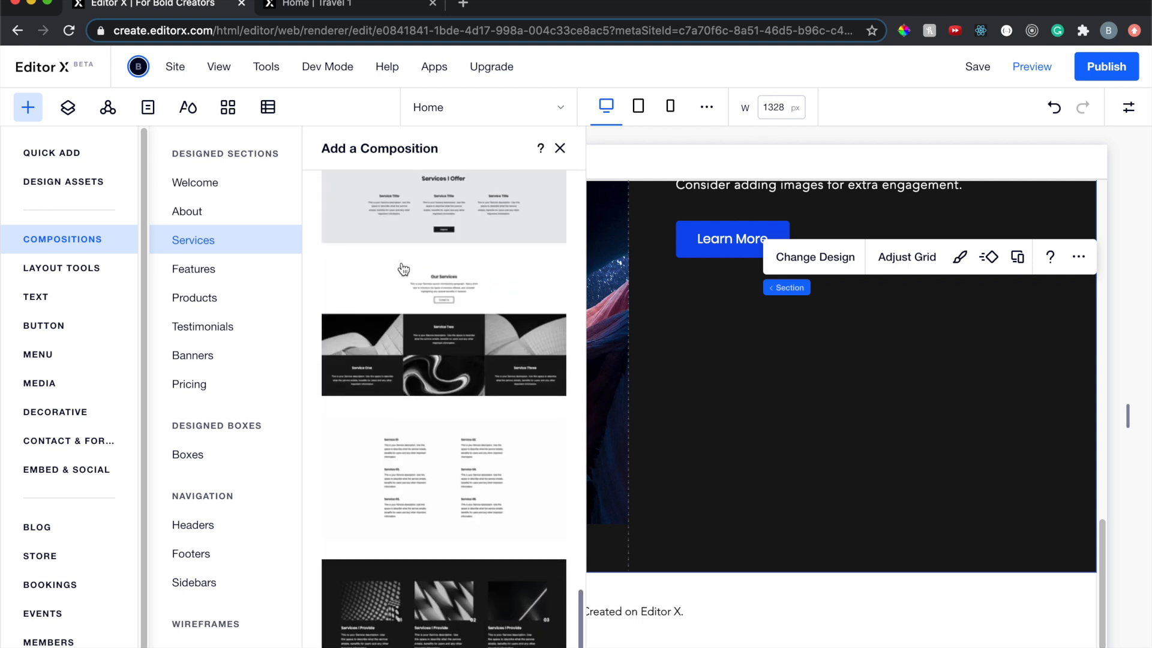
scroll(414, 348, "up", 14)
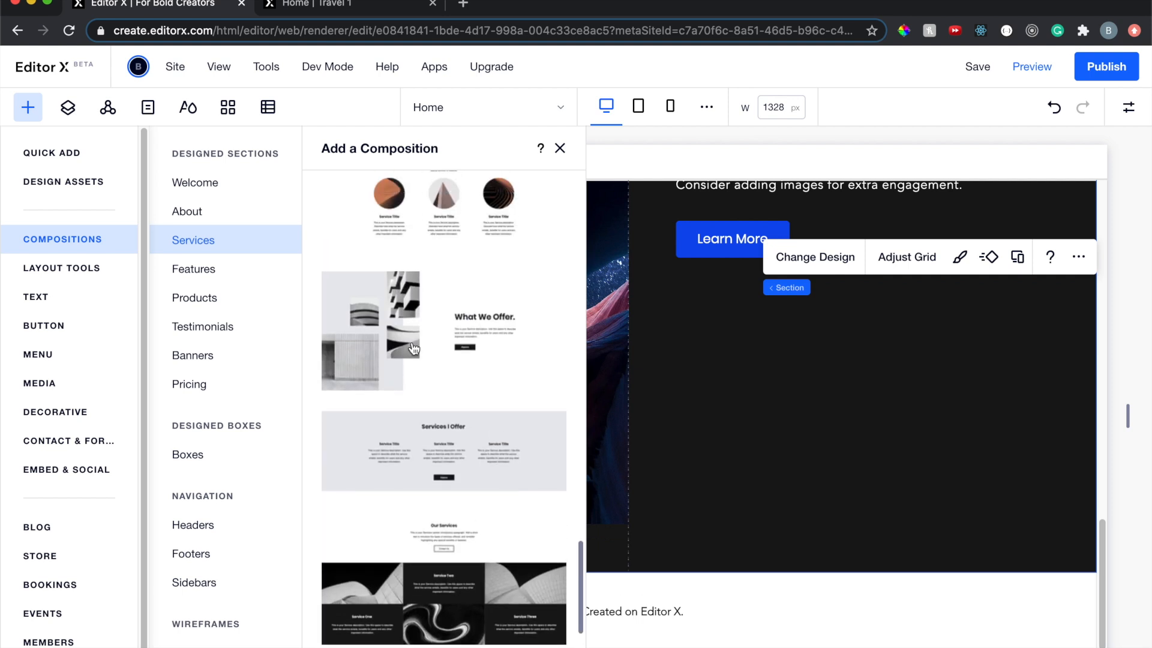
scroll(413, 348, "up", 4)
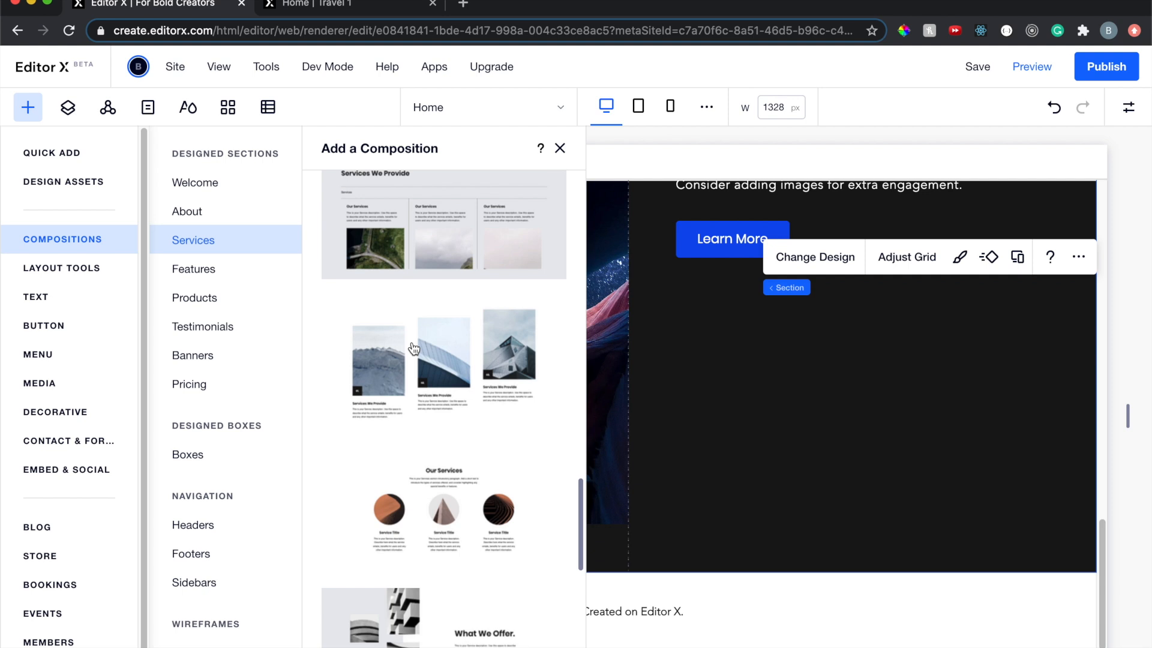
scroll(414, 348, "up", 18)
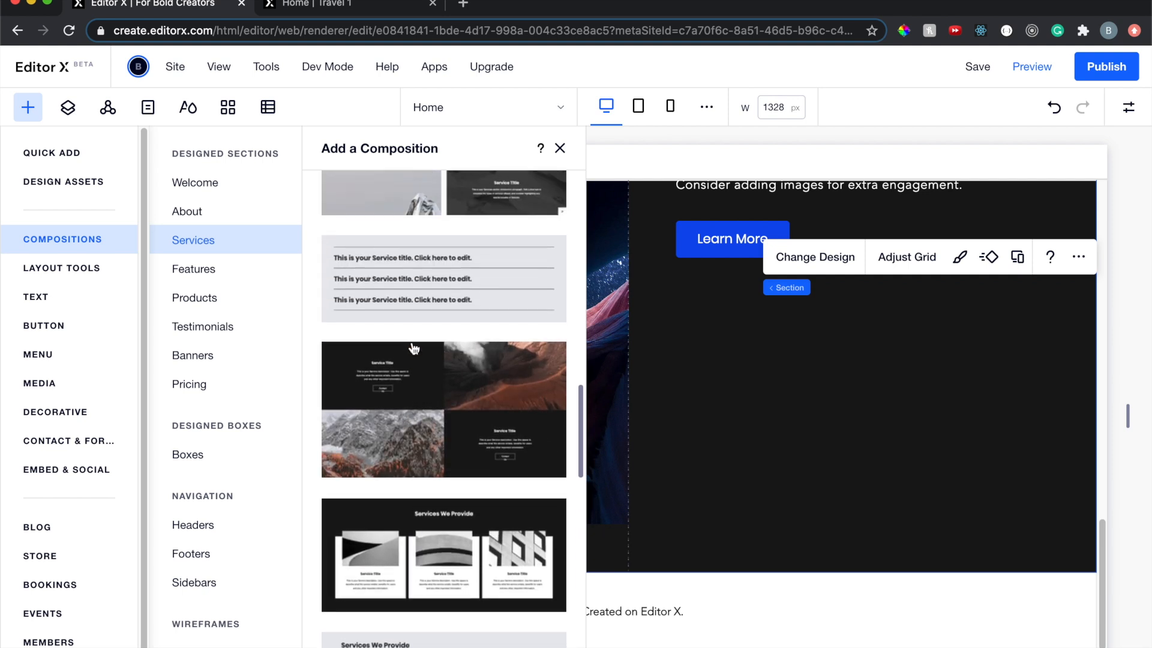
scroll(414, 348, "up", 13)
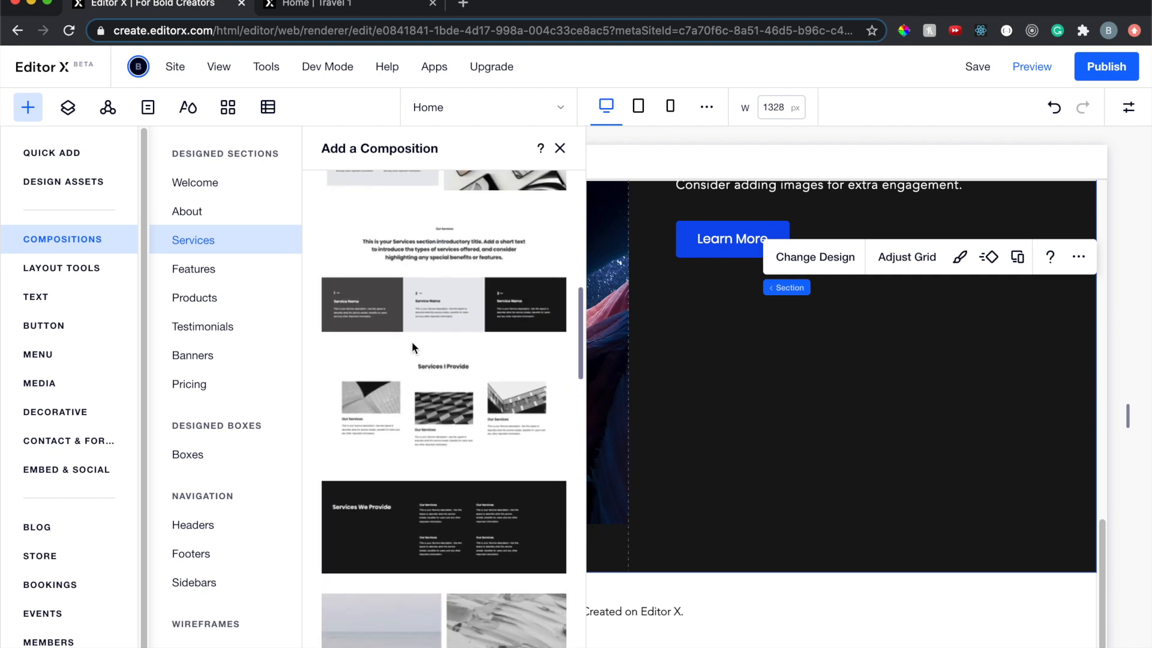
scroll(414, 348, "up", 9)
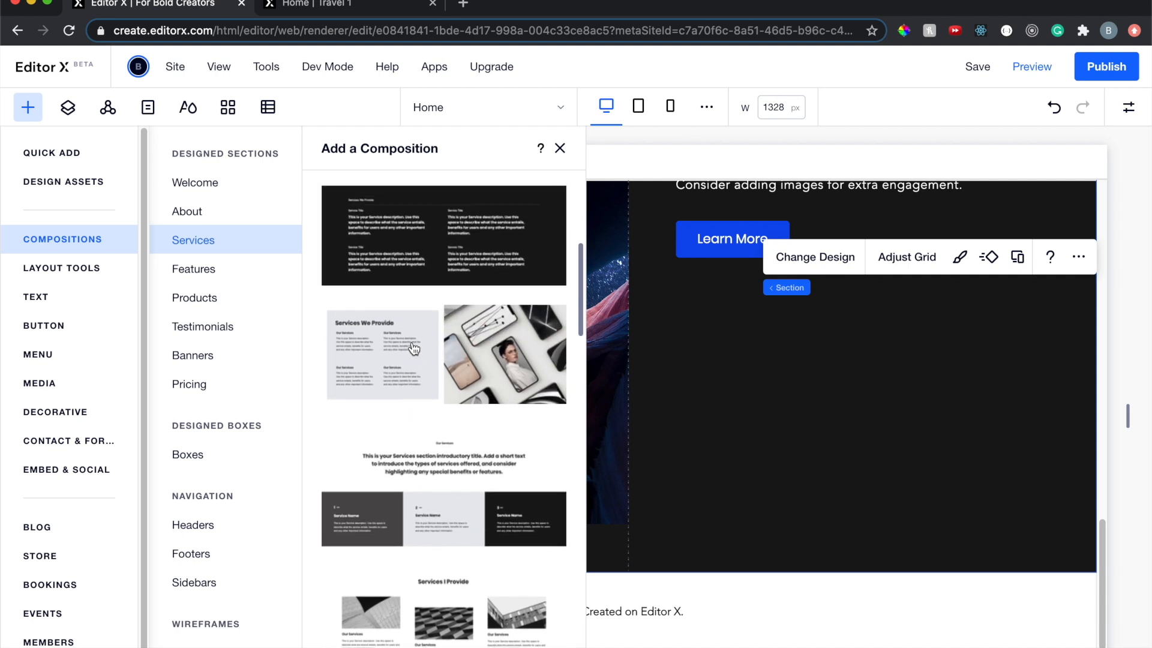
scroll(429, 303, "up", 2)
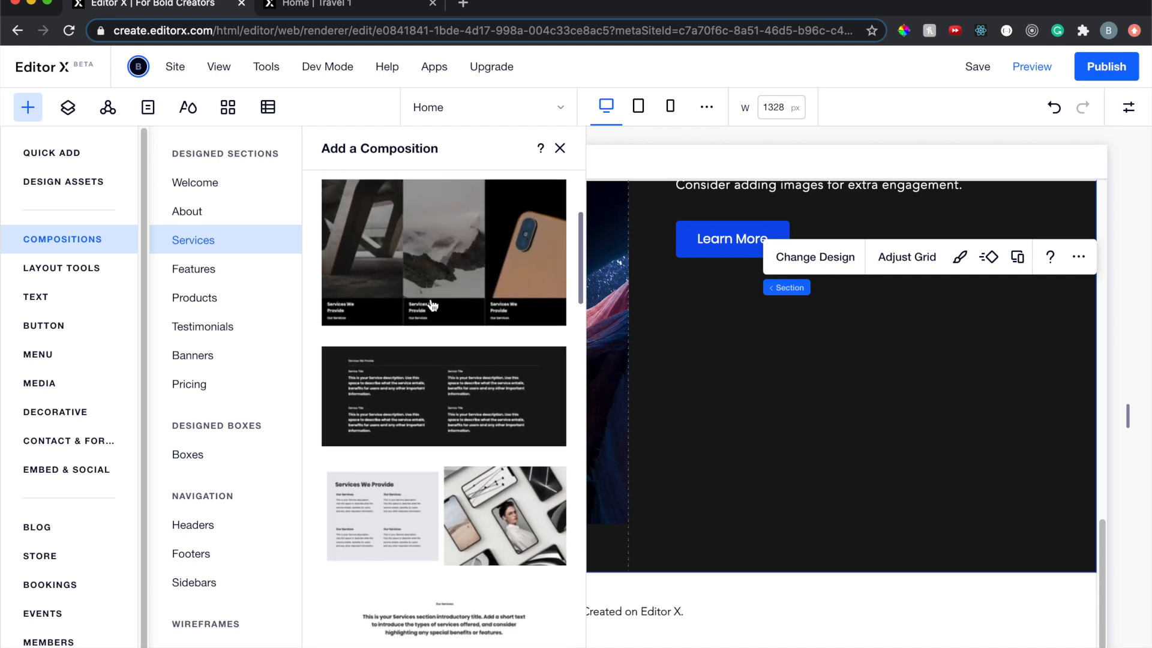
Add the prebuilt Features composition with the "New Features", "What Makes Us Special" and "What You Should Know" tiles to the page
left_click(247, 267)
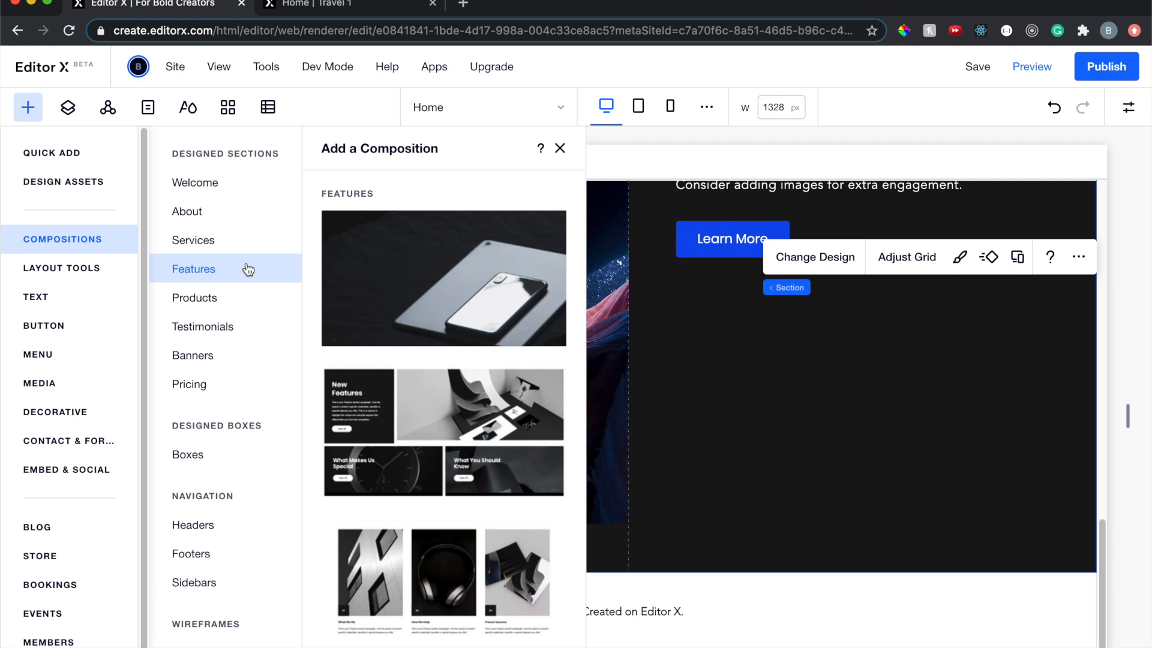
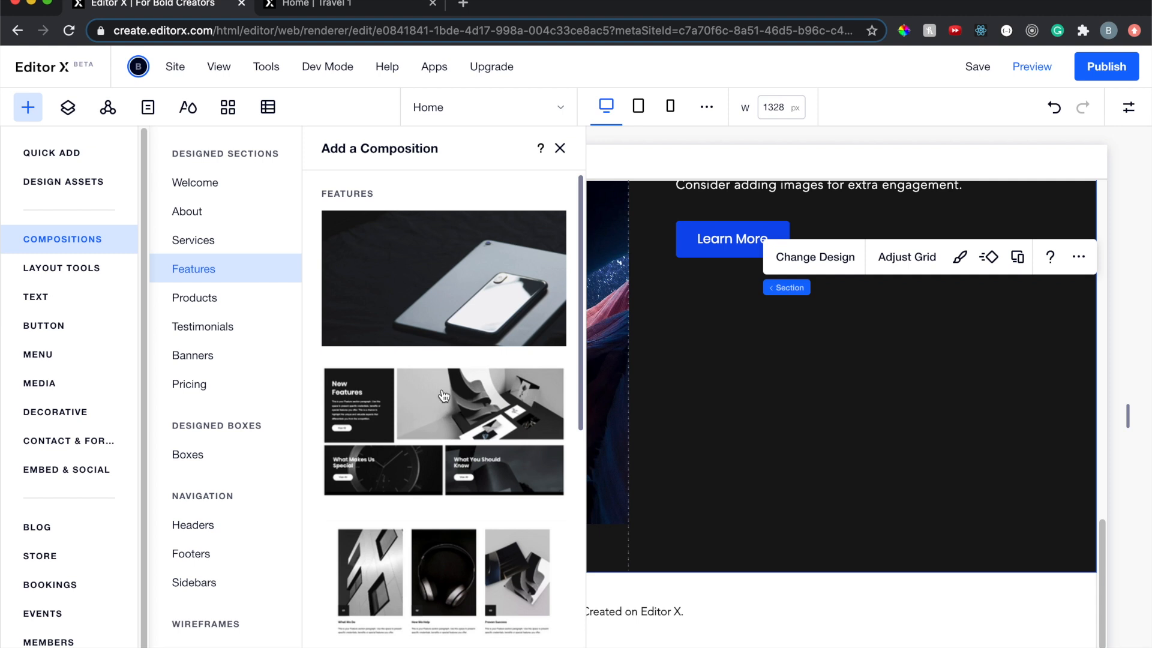
left_click(447, 428)
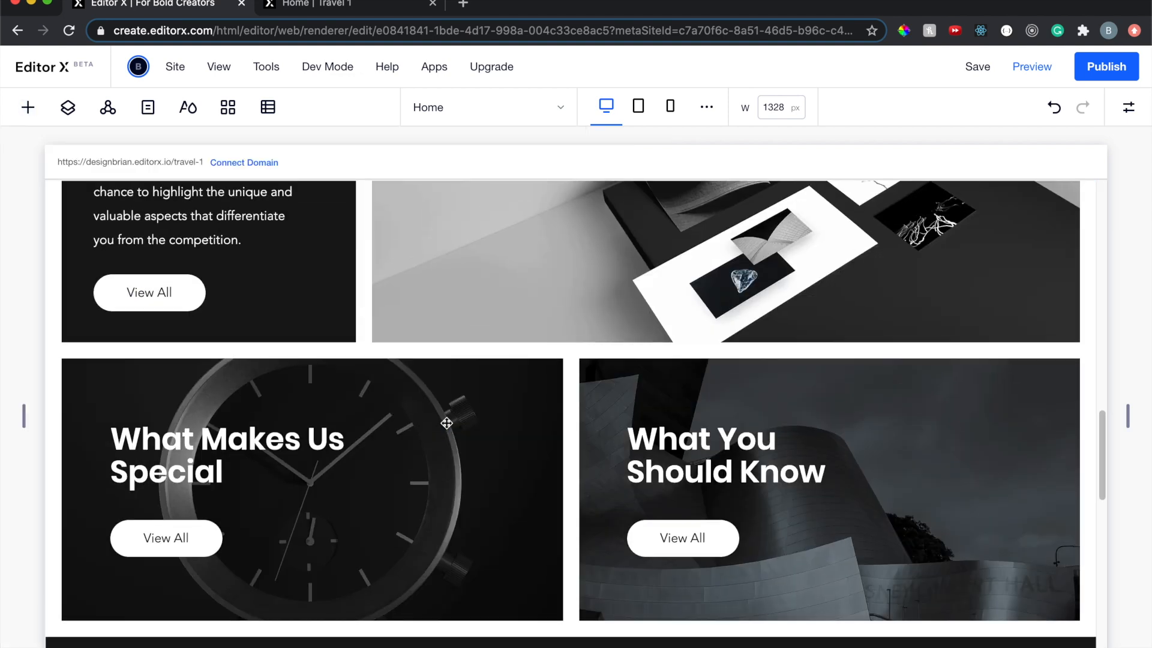
scroll(447, 423, "down", 10)
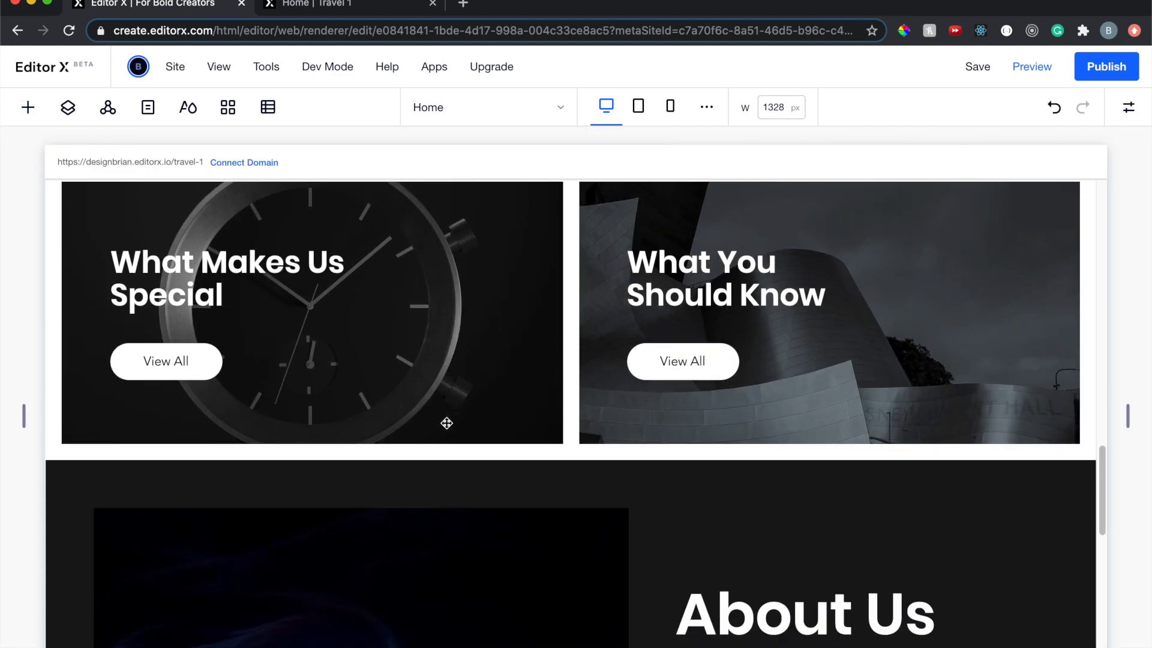
scroll(447, 423, "down", 3)
scroll(446, 423, "up", 5)
scroll(447, 423, "down", 7)
scroll(447, 422, "up", 4)
scroll(447, 422, "up", 15)
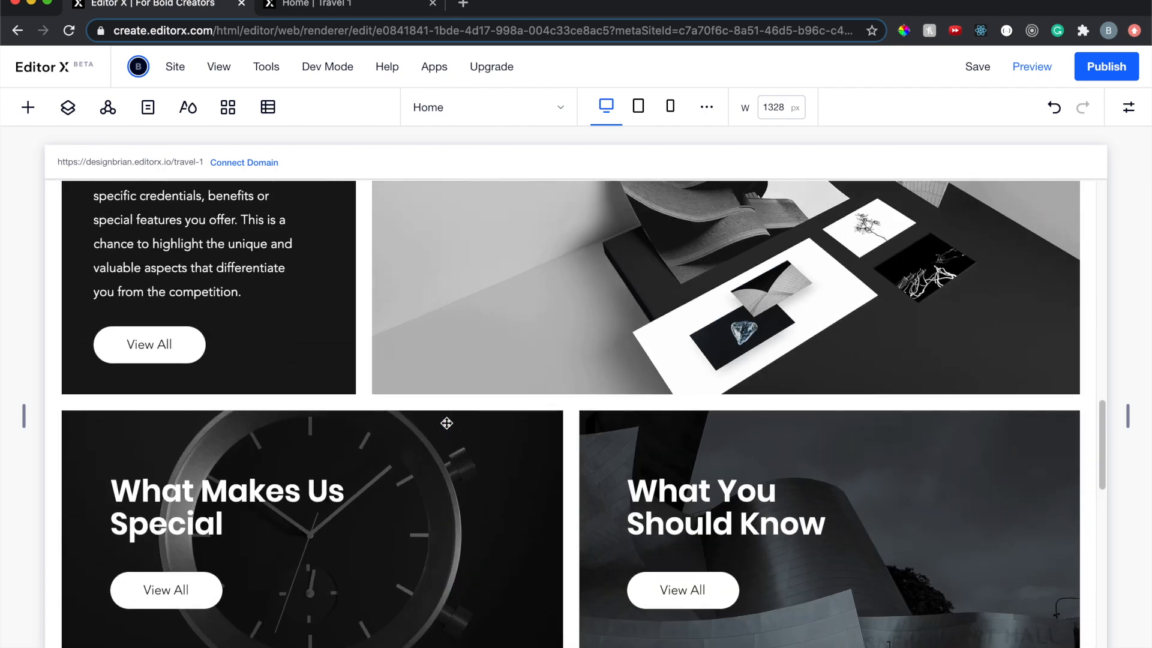
scroll(447, 423, "down", 12)
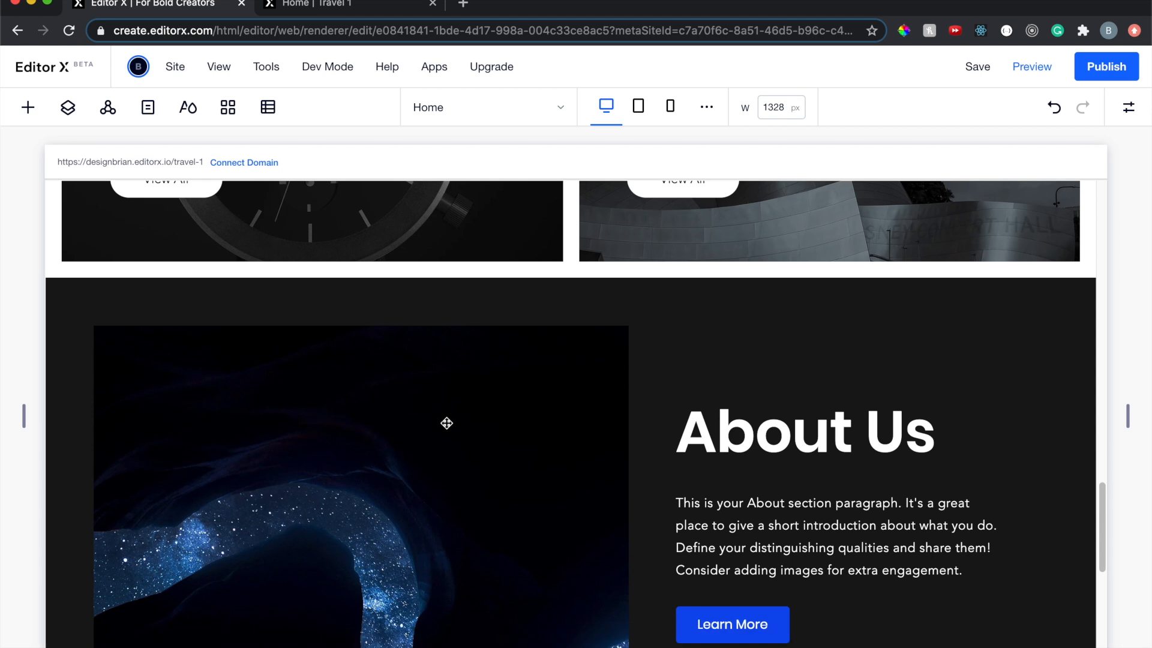
Rename the layer of the newly added features section as "Image Gallery"
left_click(67, 108)
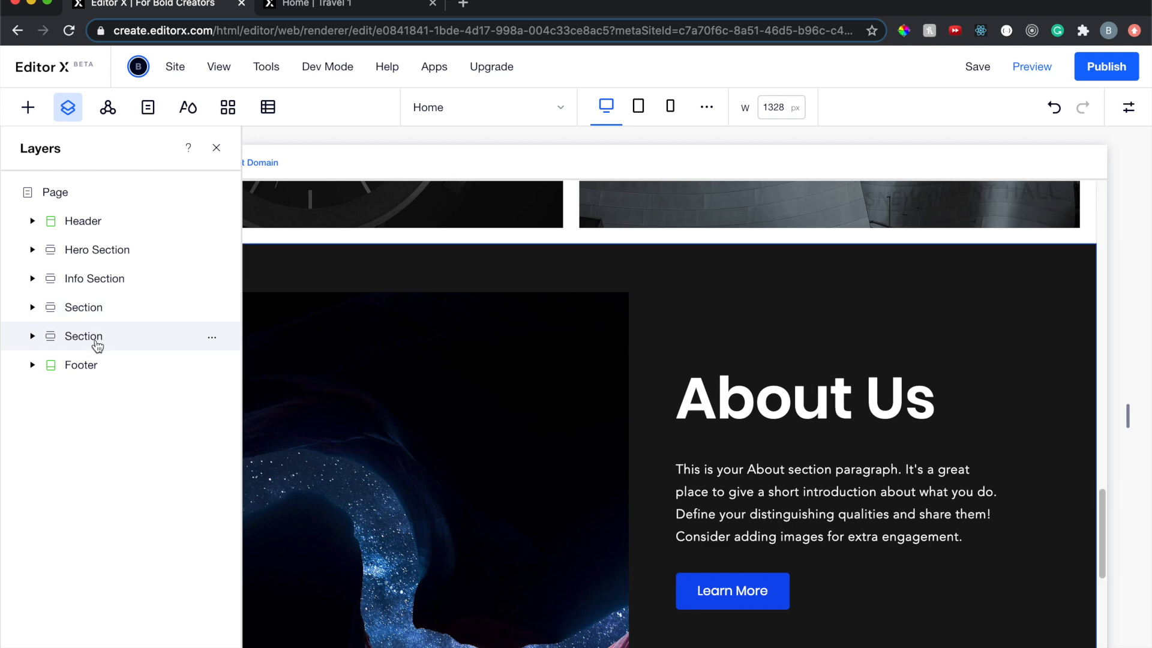
scroll(342, 285, "up", 10)
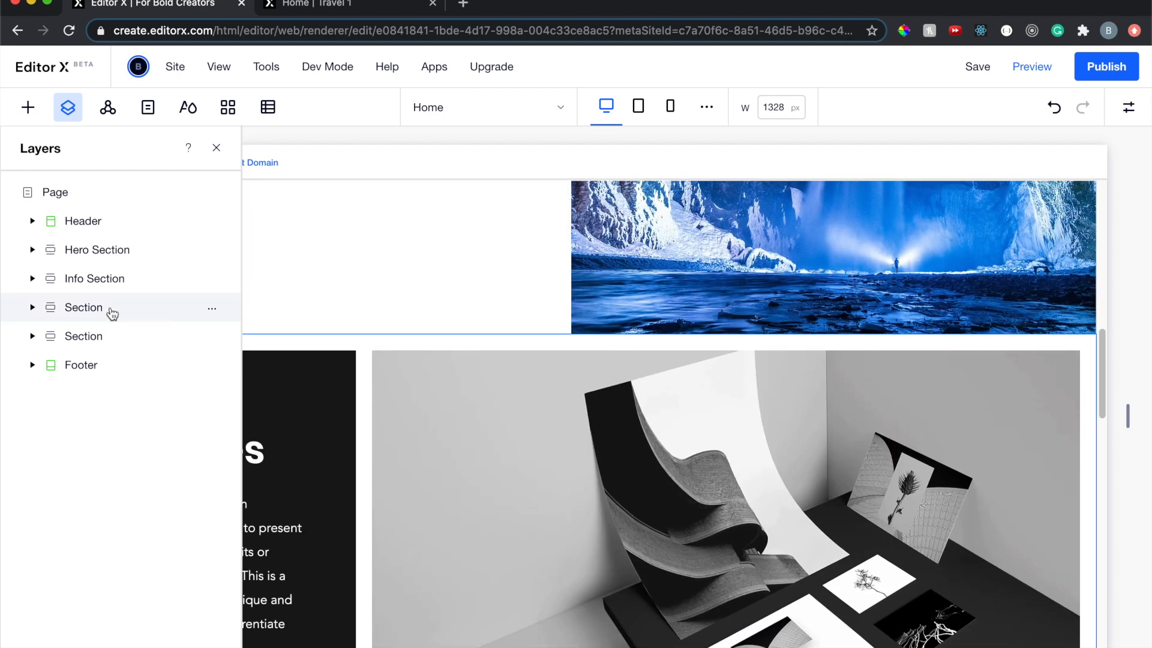
left_click(113, 311)
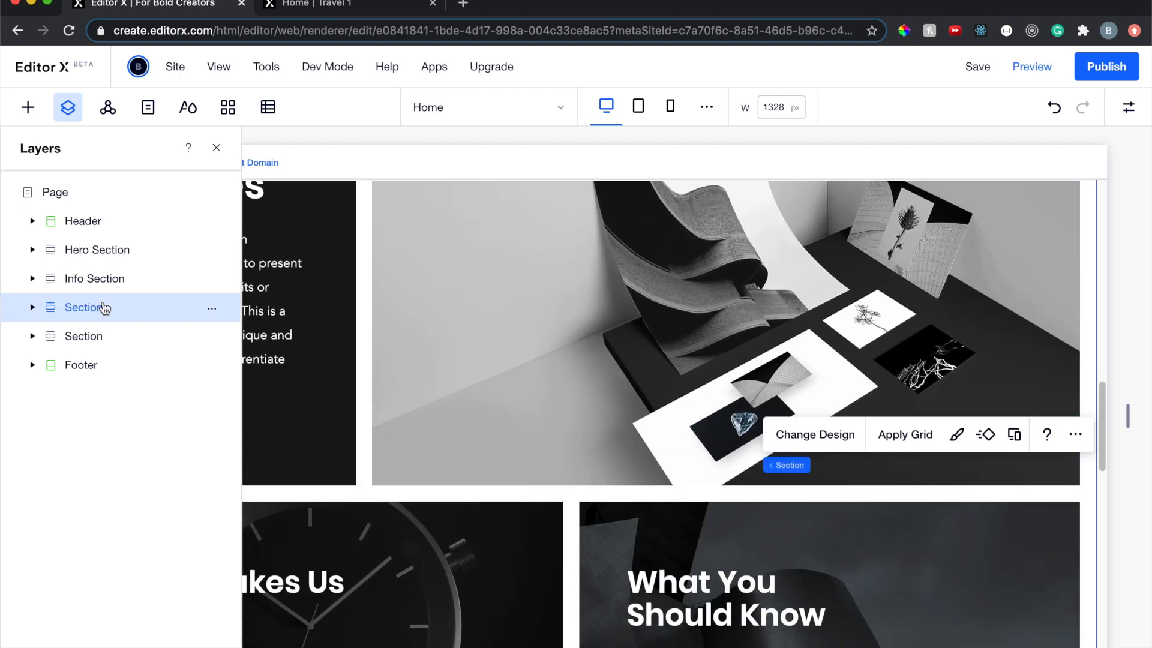
double_click(92, 308)
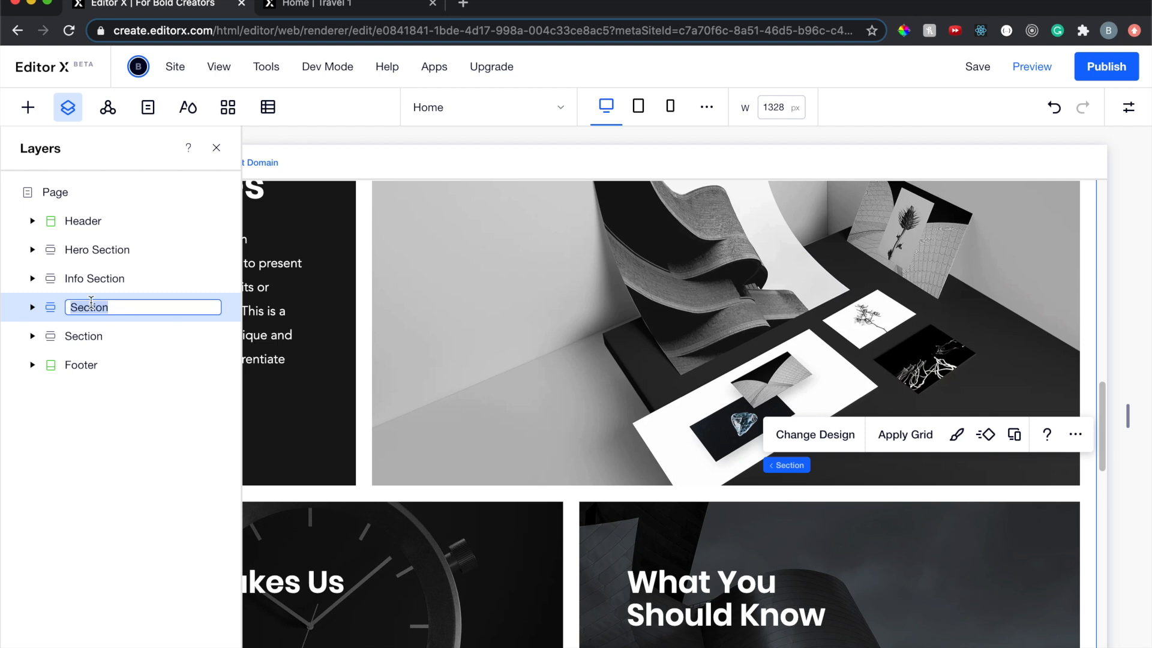
type("Image Gallery")
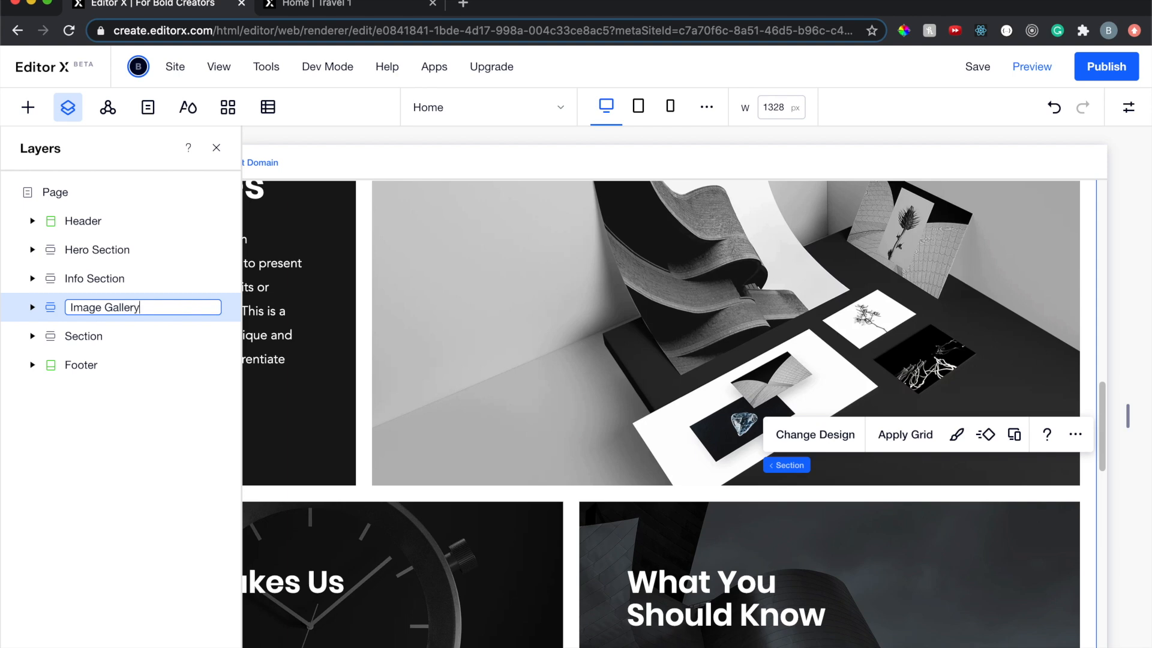
key("Return")
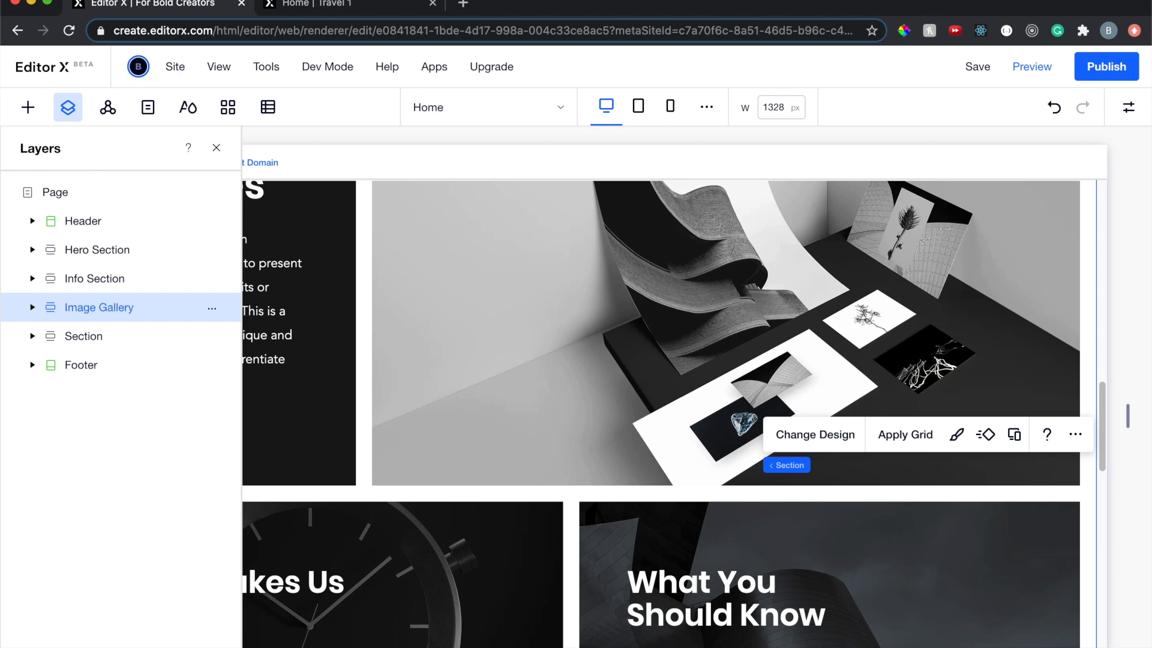
Rename the layer of the section containing the About Us heading as "About Section"
double_click(84, 336)
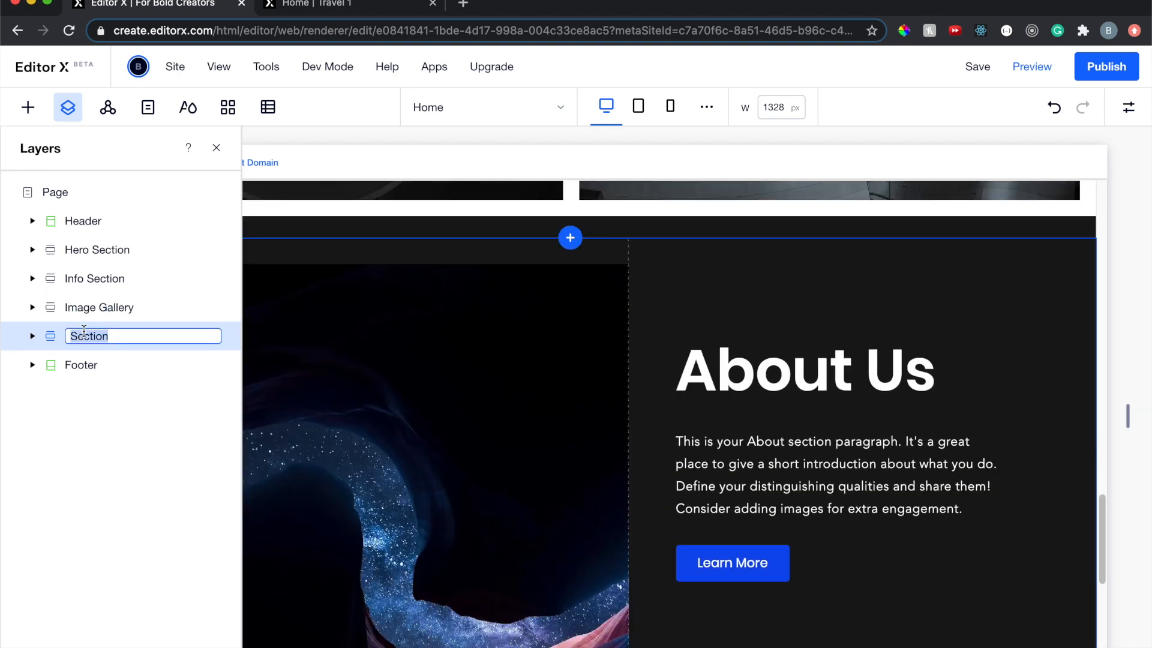
type("About")
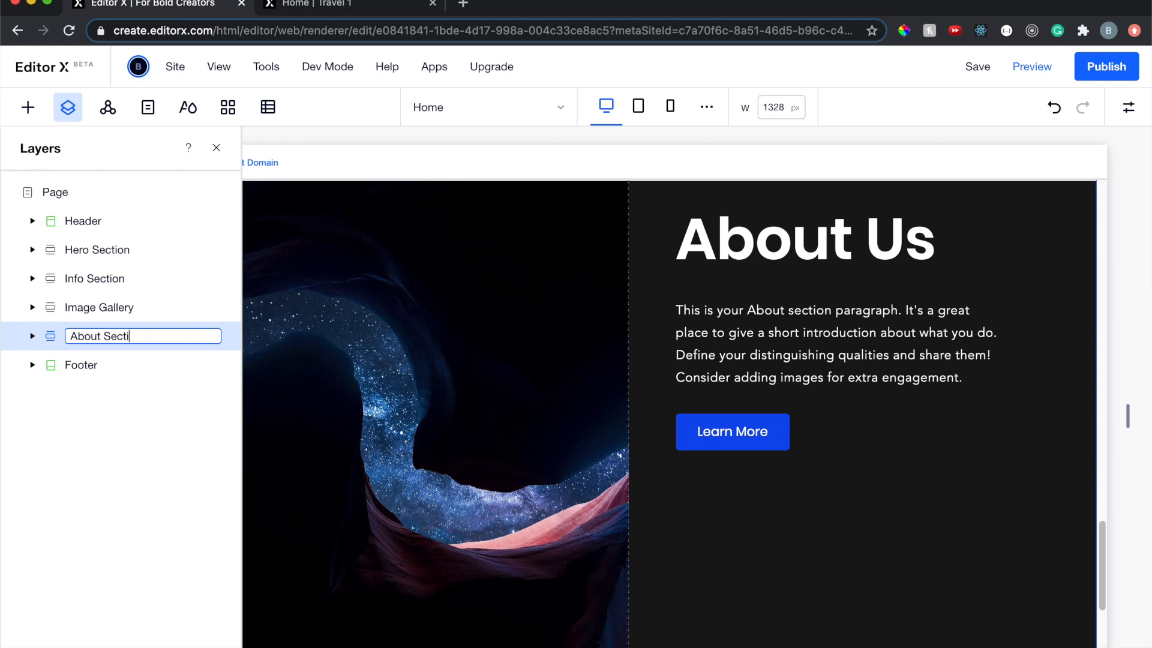
key("Return")
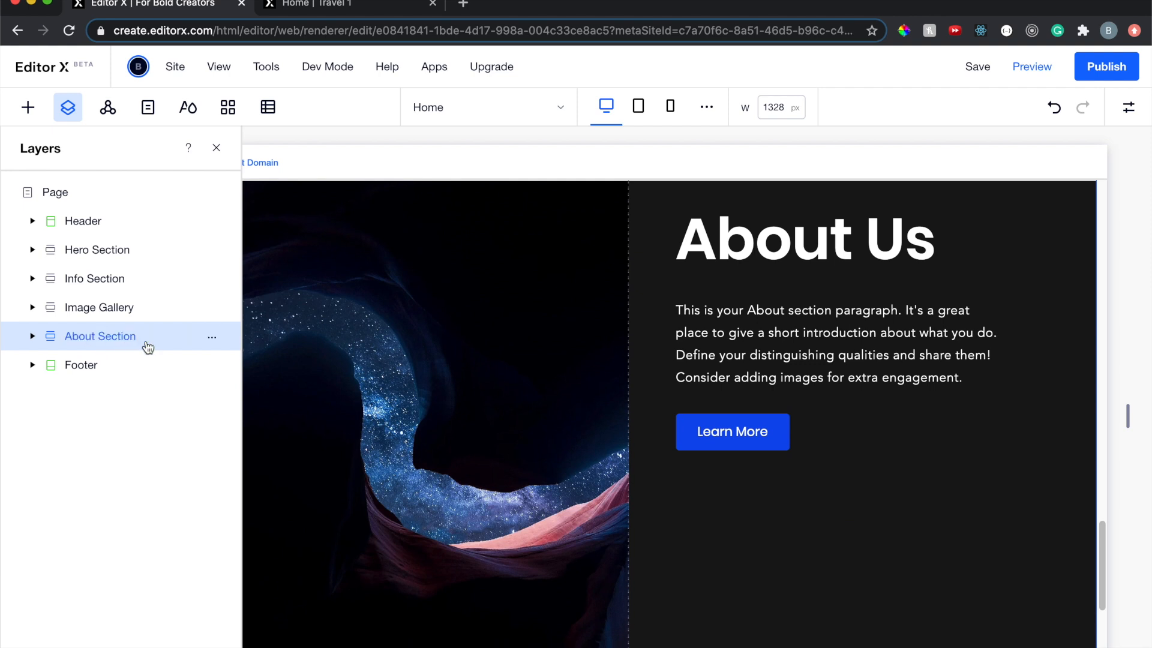
Reorder the page layers so that About Section sits directly above Image Gallery, and check the section order on the page
left_click_drag(148, 341, 147, 313)
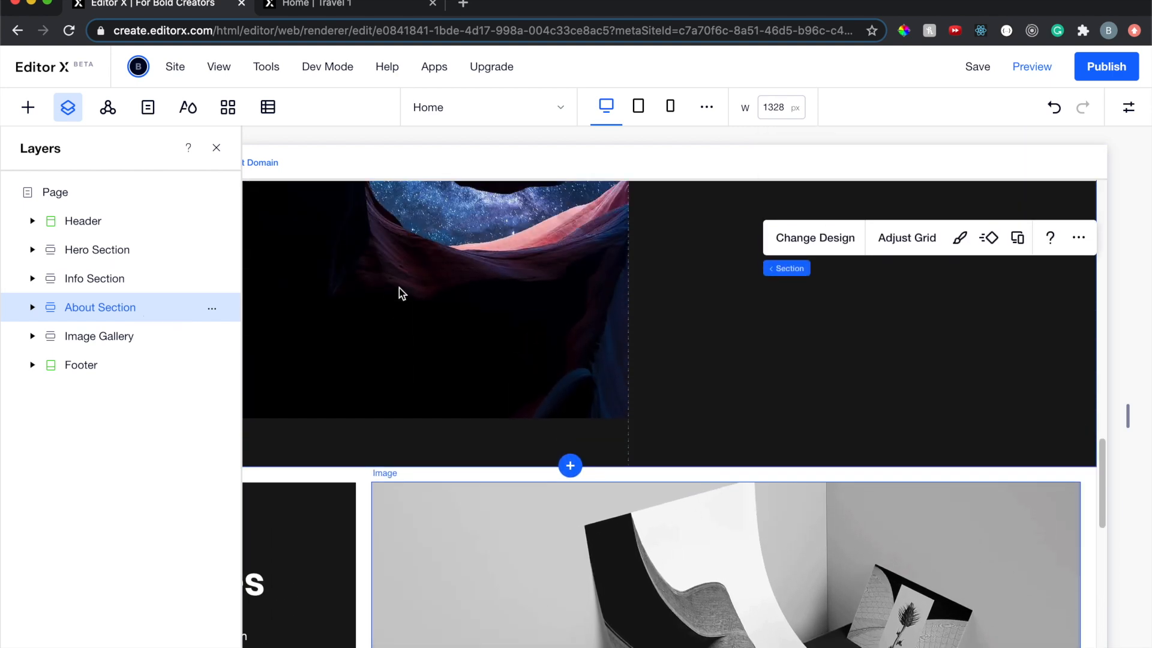
scroll(401, 293, "down", 6)
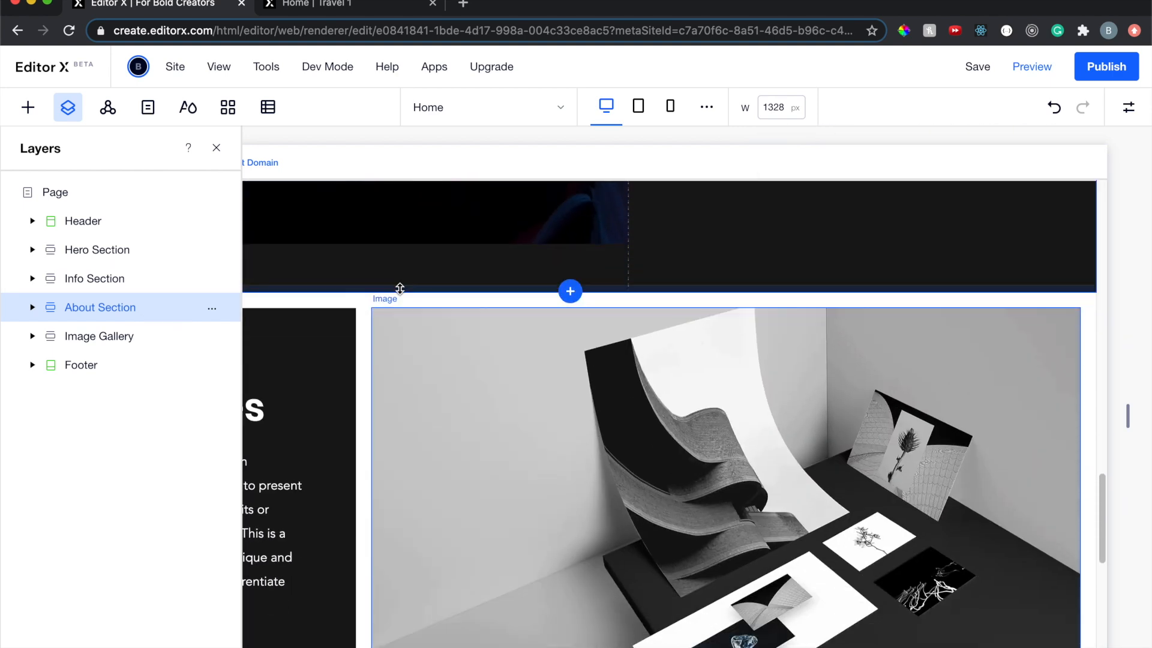
scroll(453, 377, "down", 8)
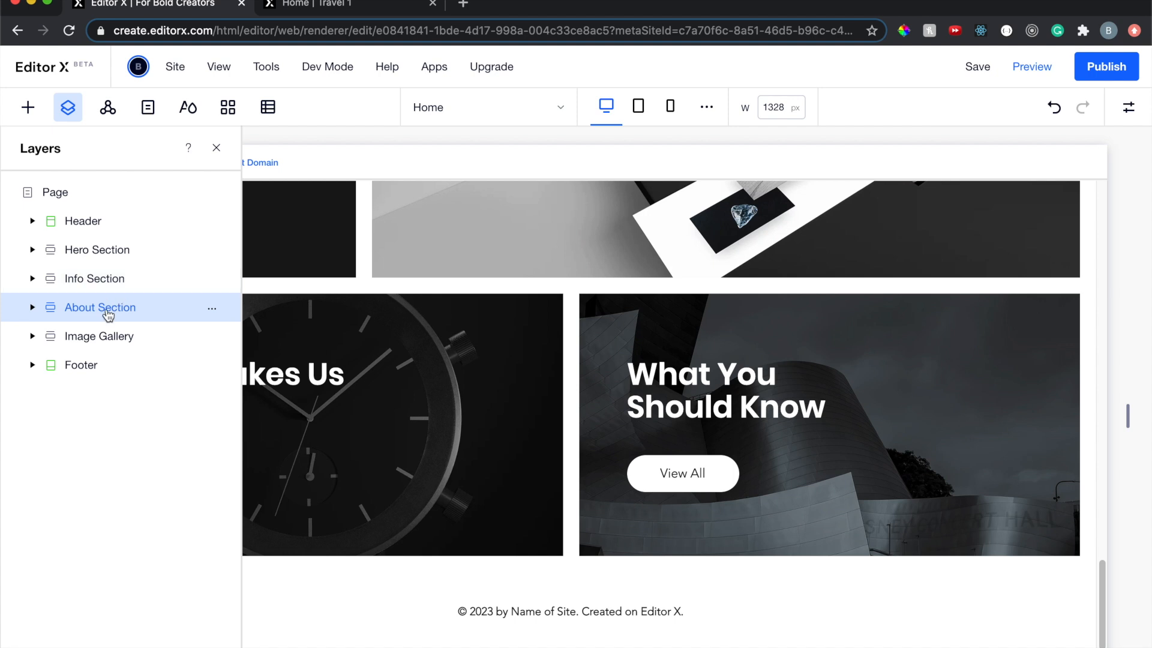
mouse_move(108, 313)
left_mouse_down()
mouse_move(96, 337)
mouse_move(108, 302)
left_mouse_up()
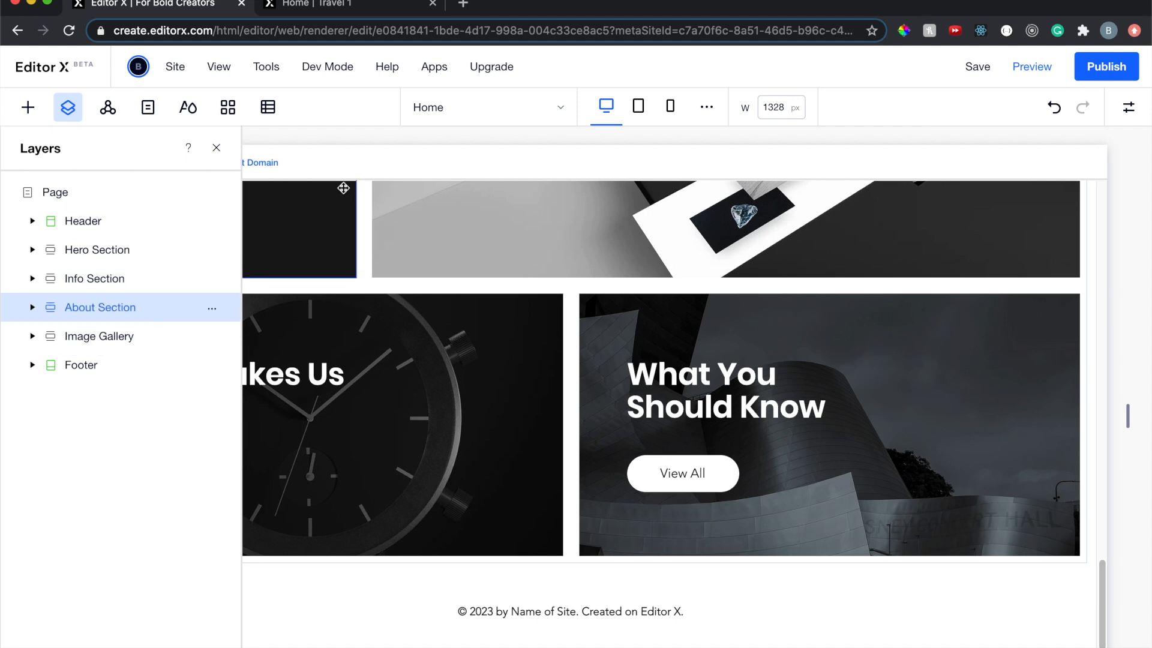
Change the "New Features" heading in the Image Gallery section to read "New Destinations"
left_click(218, 149)
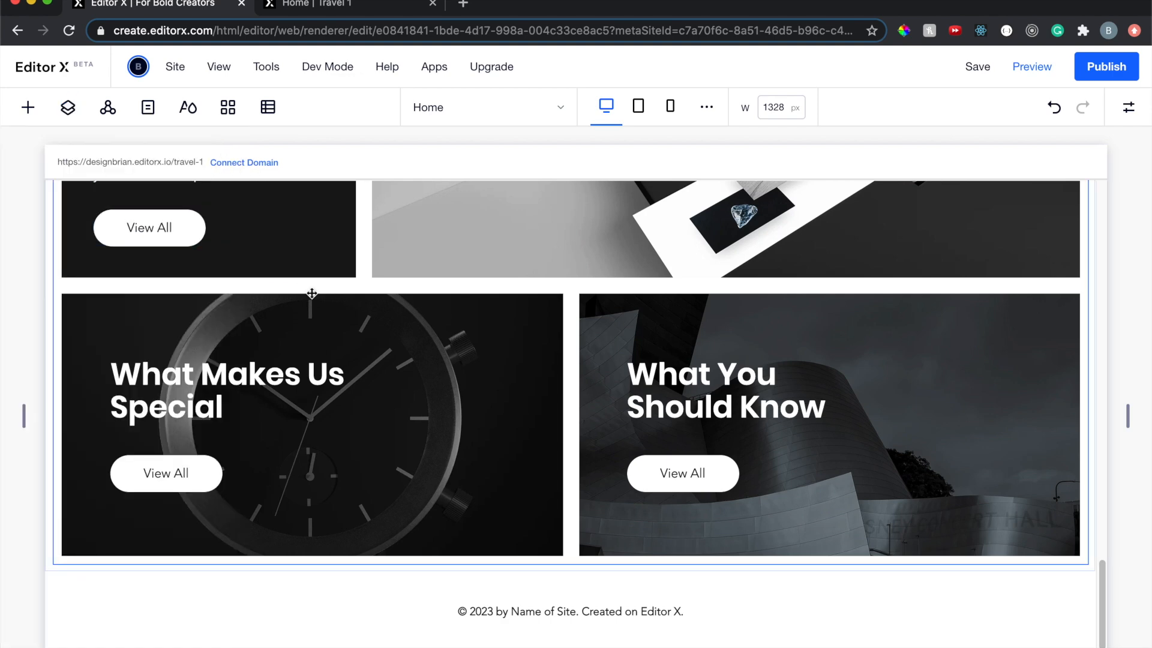
scroll(312, 295, "up", 5)
scroll(312, 293, "up", 2)
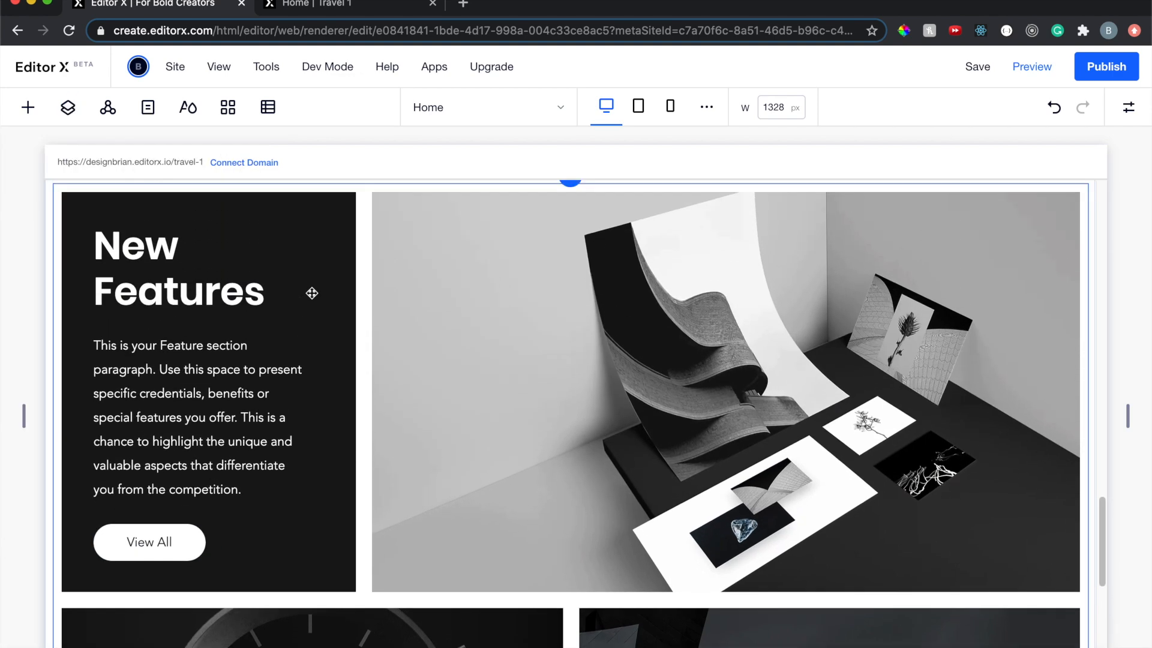
left_click(244, 291)
double_click(244, 291)
left_click(276, 295)
left_click_drag(267, 295, 93, 298)
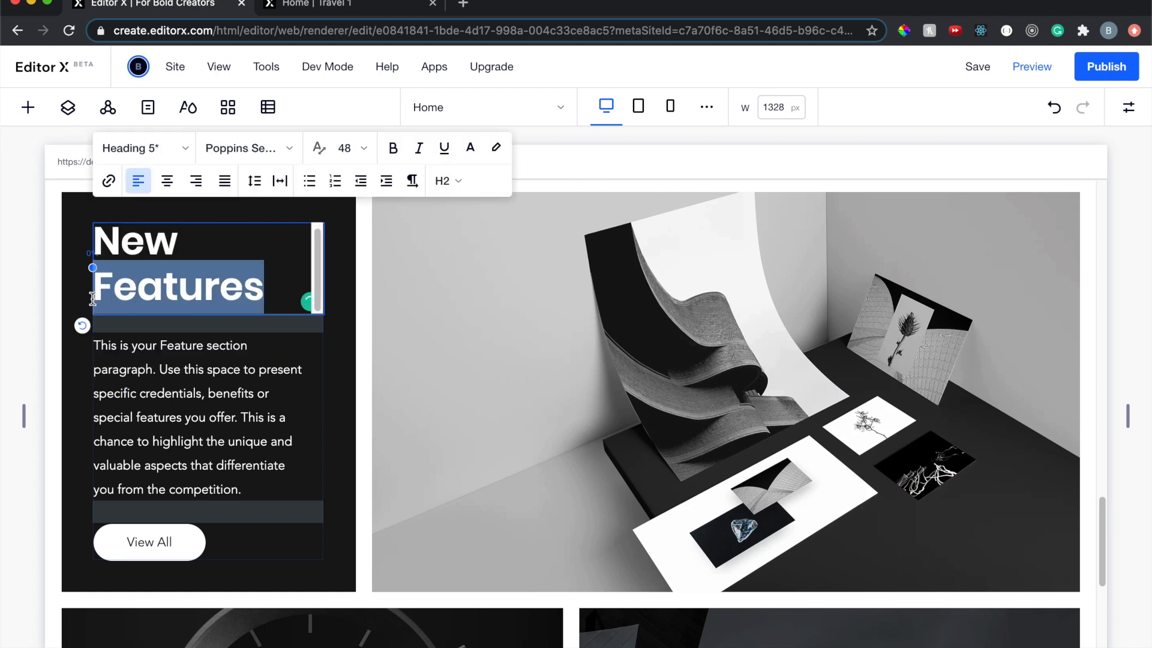
type("Destinations")
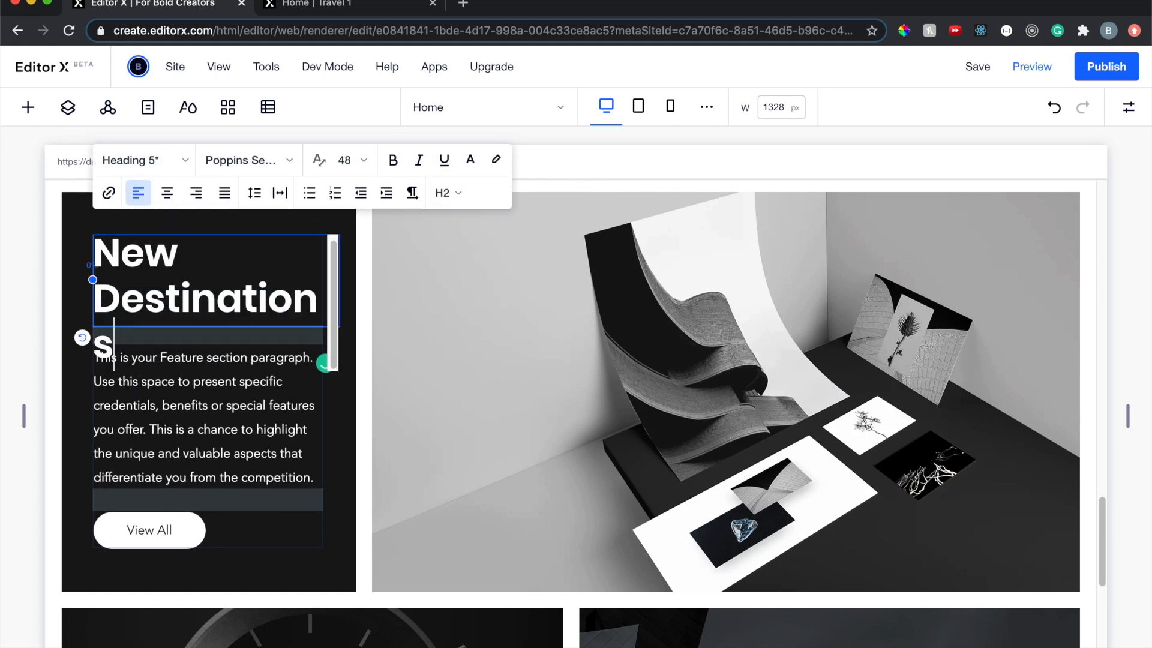
left_click(437, 316)
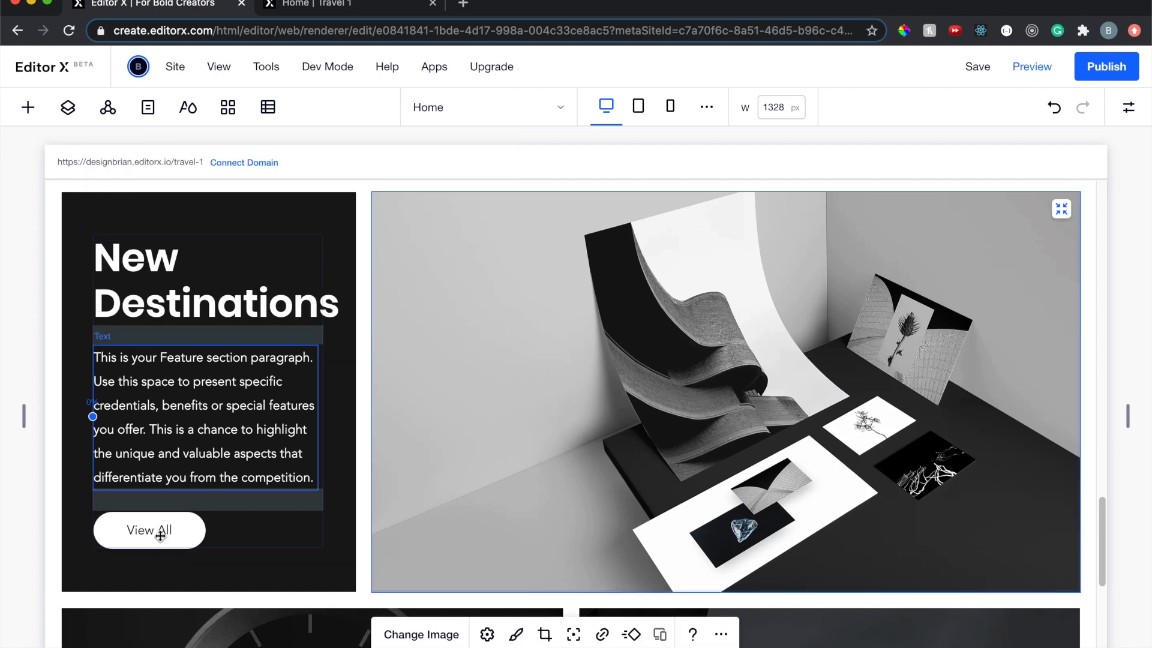
Replace the View All button under the New Destinations paragraph with a copy of the About section's blue Learn More button
left_click(180, 537)
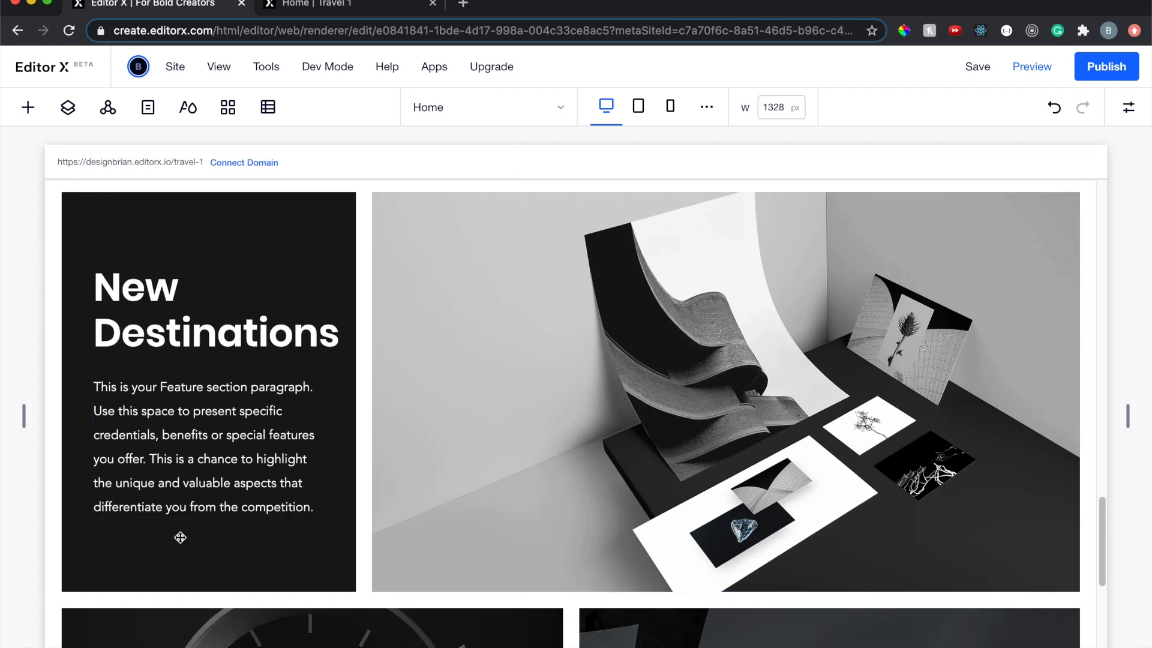
scroll(389, 376, "up", 5)
scroll(639, 261, "up", 2)
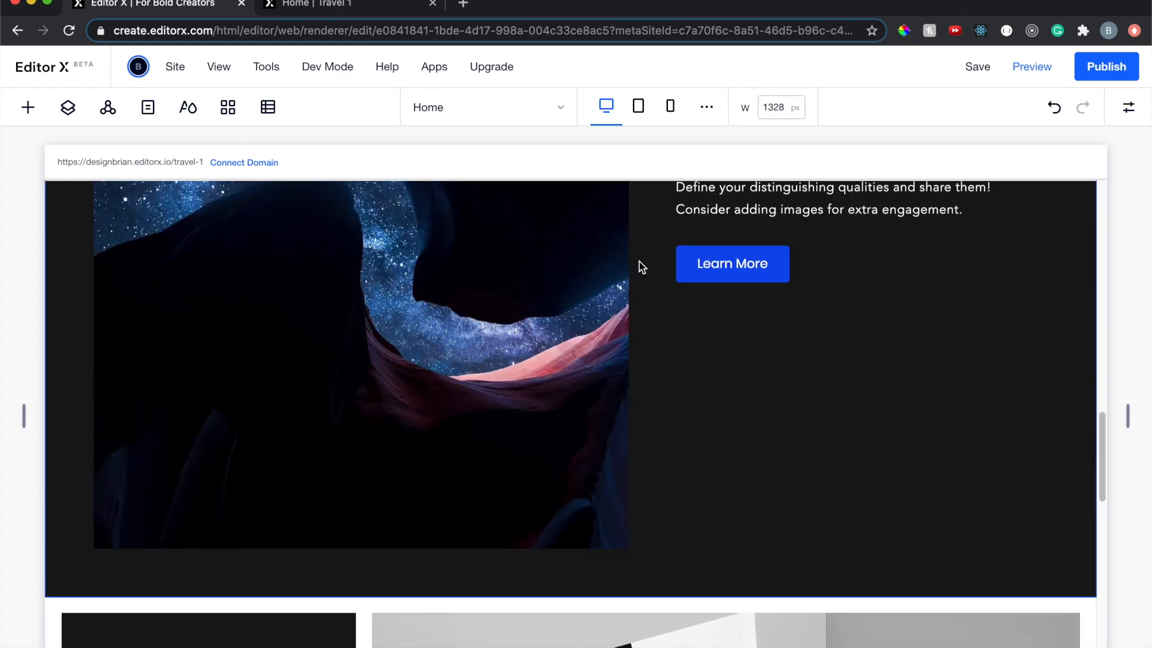
left_click(707, 278)
scroll(343, 417, "down", 8)
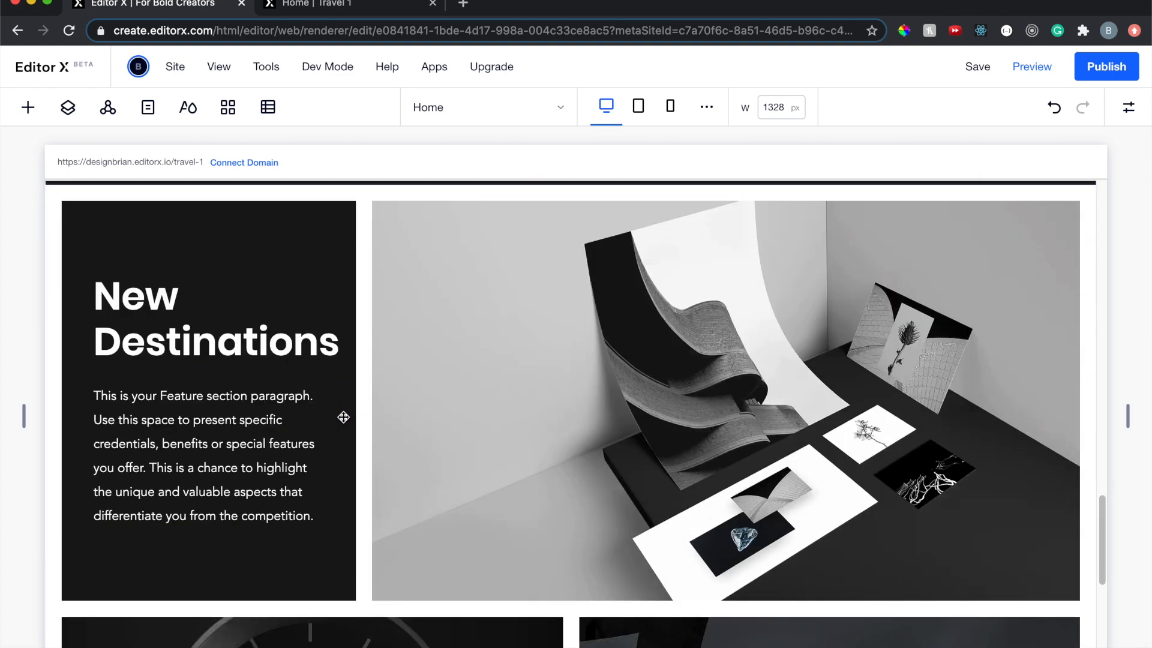
left_click(192, 498)
key("super+v")
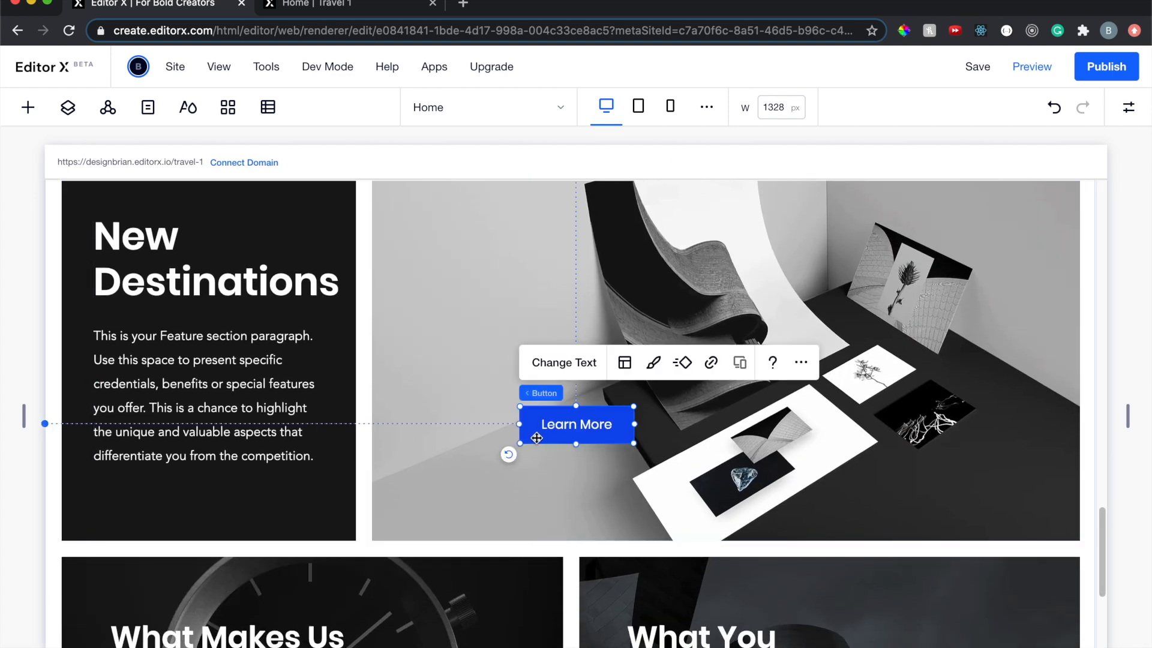
left_click_drag(543, 435, 195, 475)
Open the image replacement for the large picture beside New Destinations and browse Unsplash photos matching "travel"
left_click(488, 365)
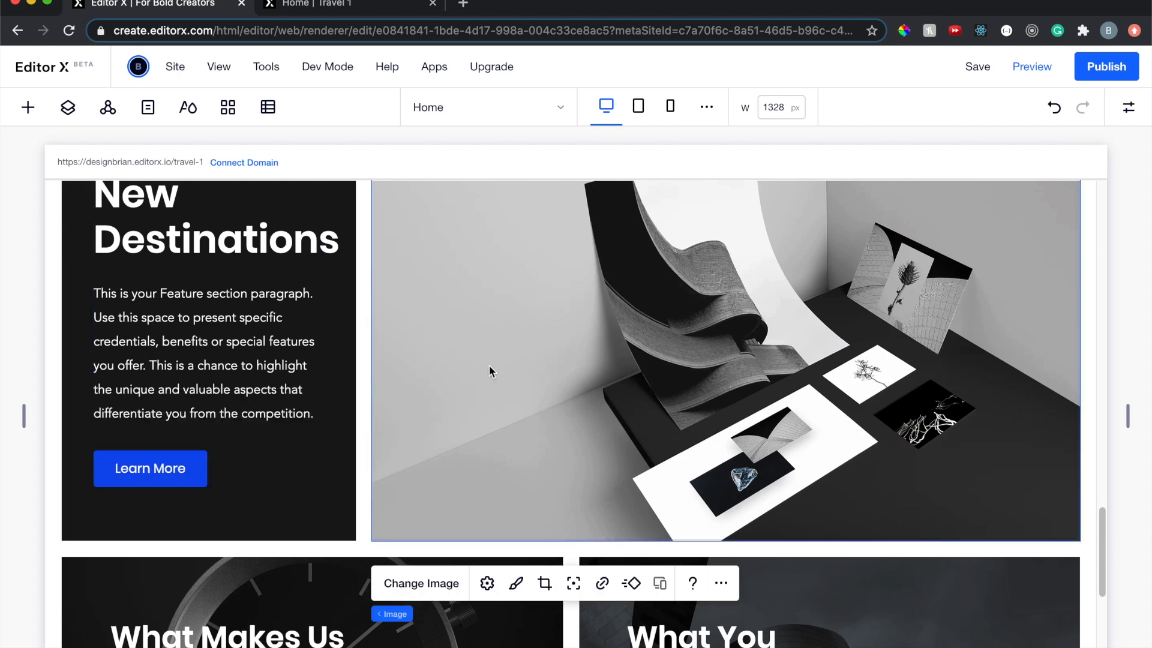
scroll(489, 365, "down", 3)
scroll(489, 365, "up", 3)
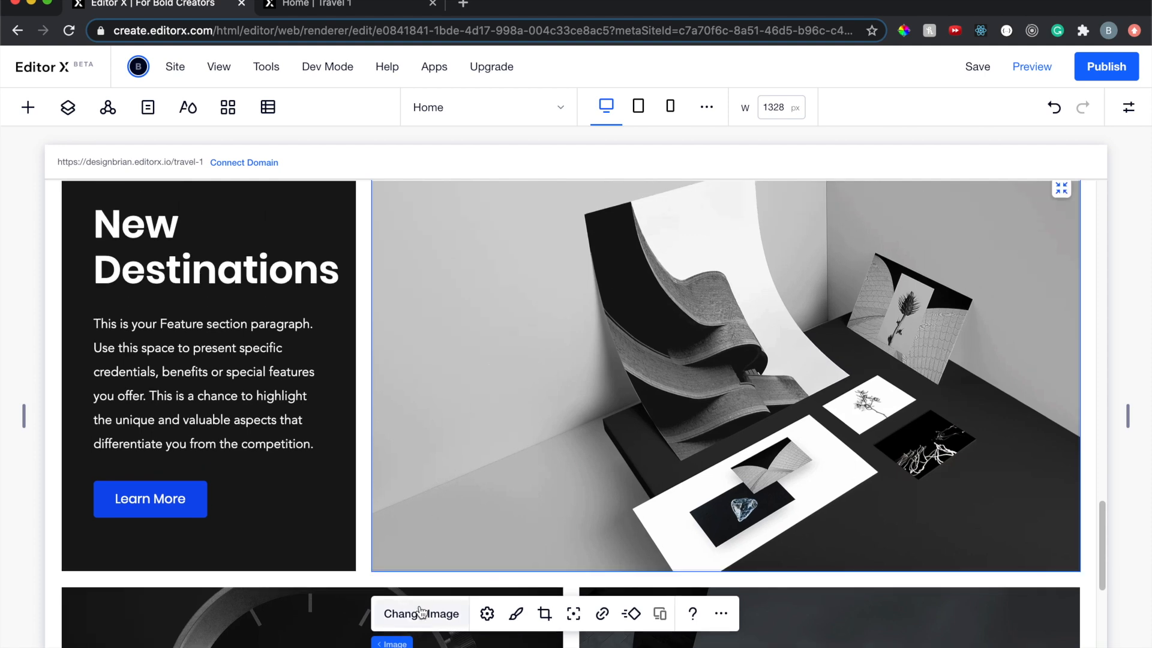
left_click(421, 612)
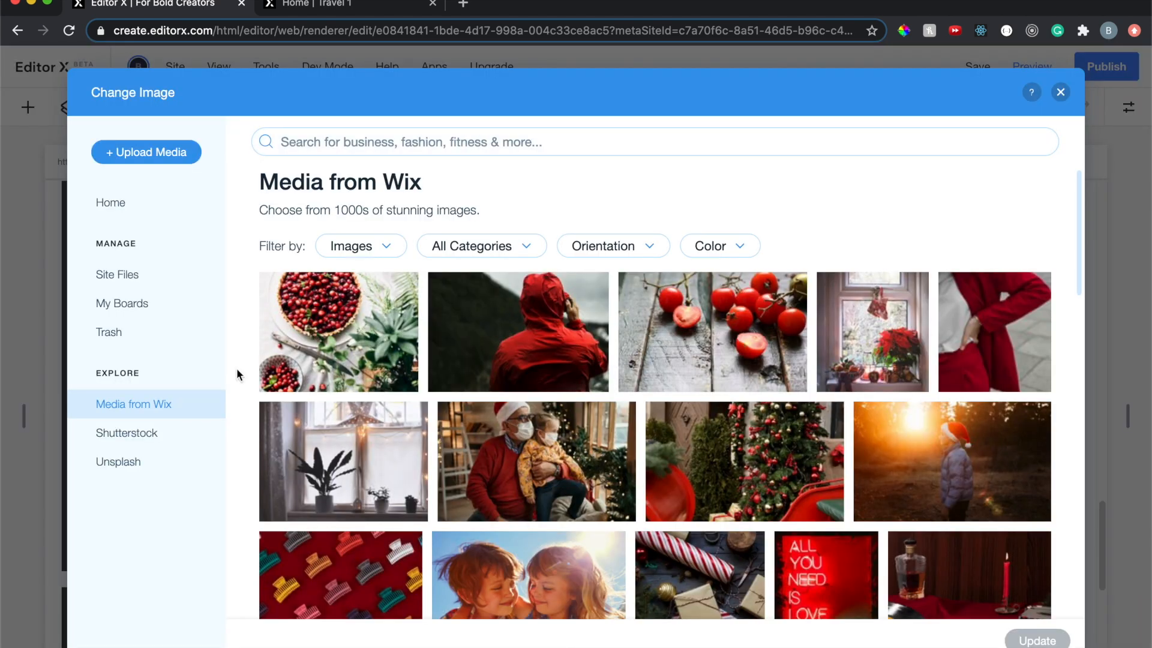
left_click(160, 462)
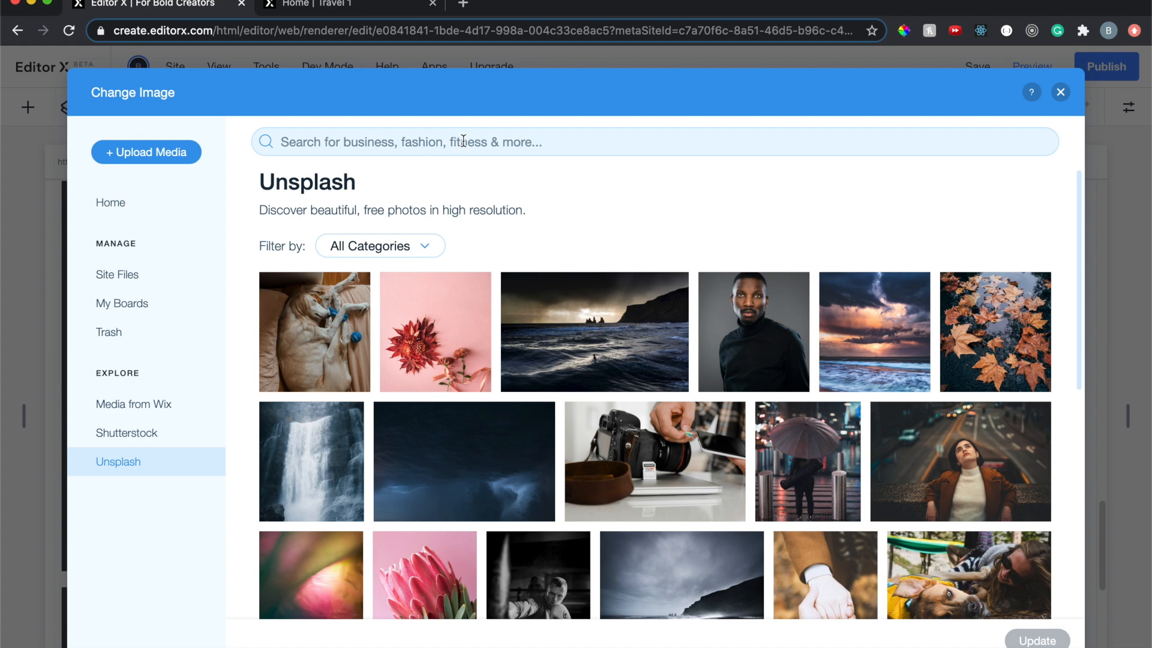
left_click(464, 141)
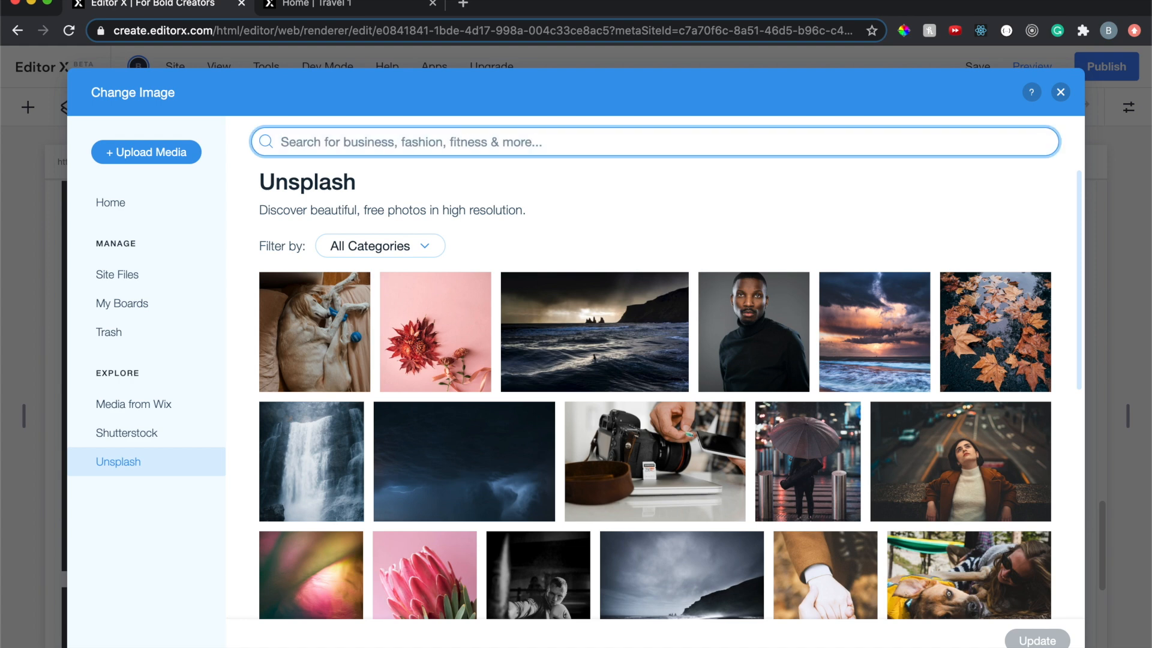
type("travel")
key("Return")
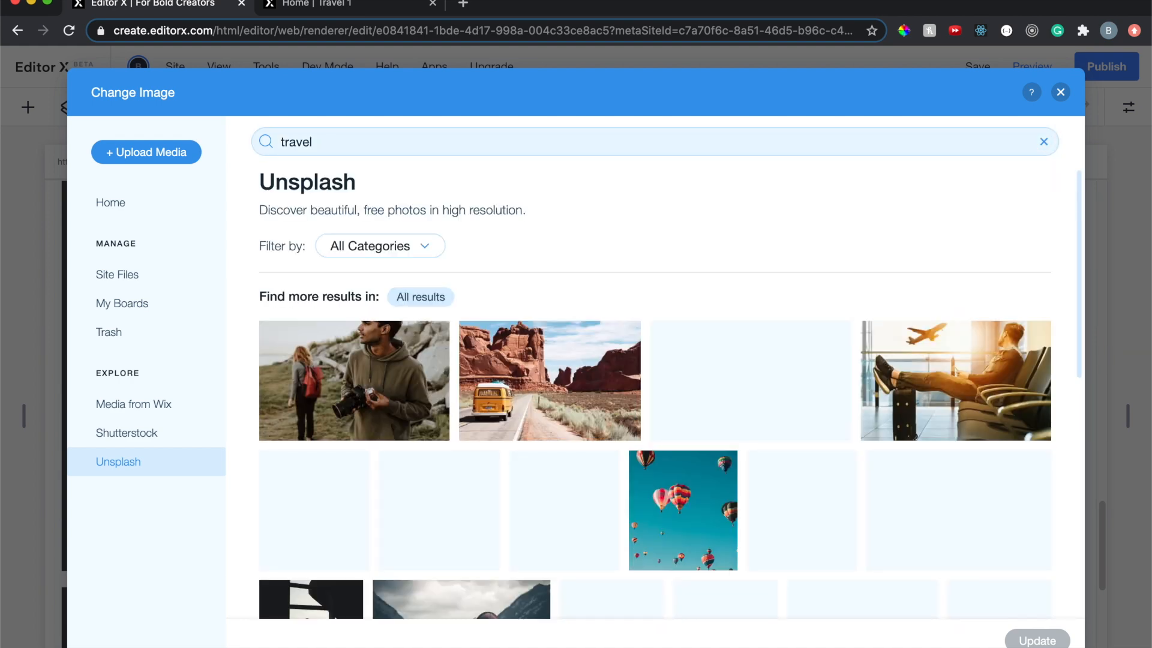
mouse_move(689, 388)
scroll(690, 389, "down", 15)
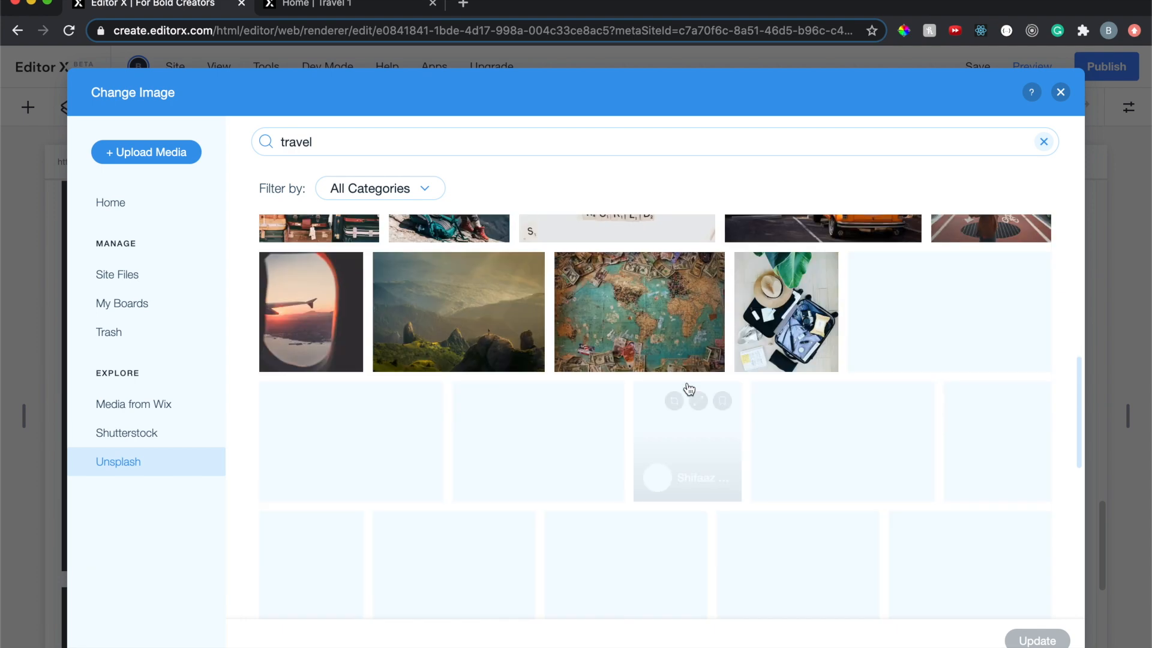
scroll(150, 407, "down", 5)
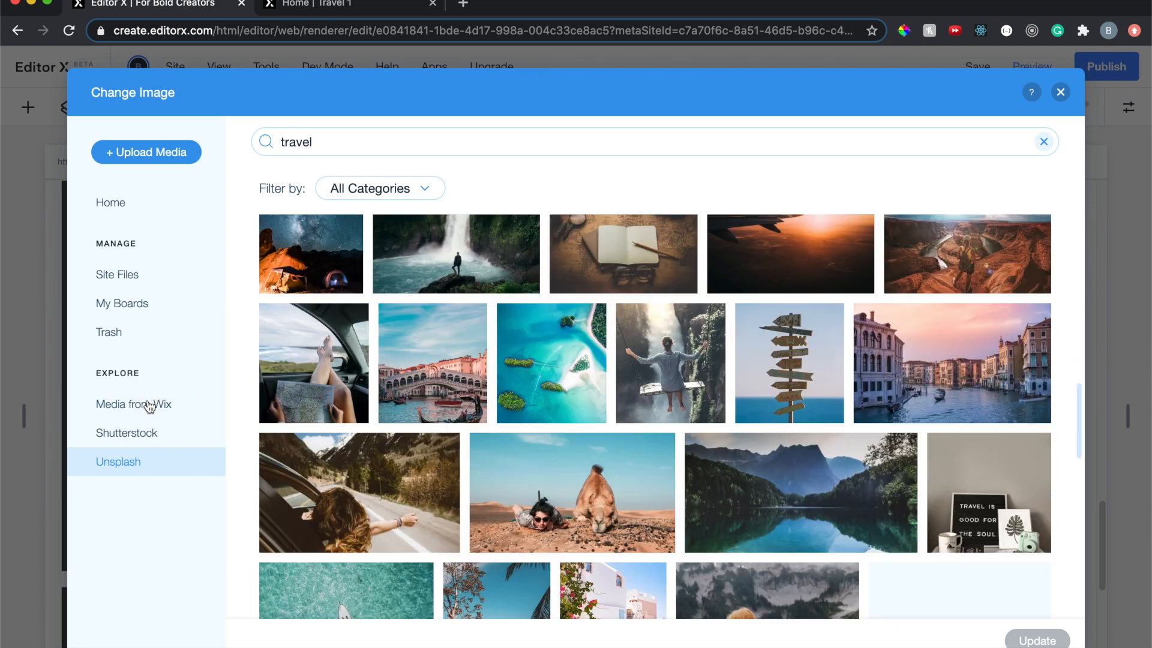
Search Media from Wix for "travel" and replace the large gallery picture with the photo of a person among blue ice
left_click(150, 407)
left_click(450, 144)
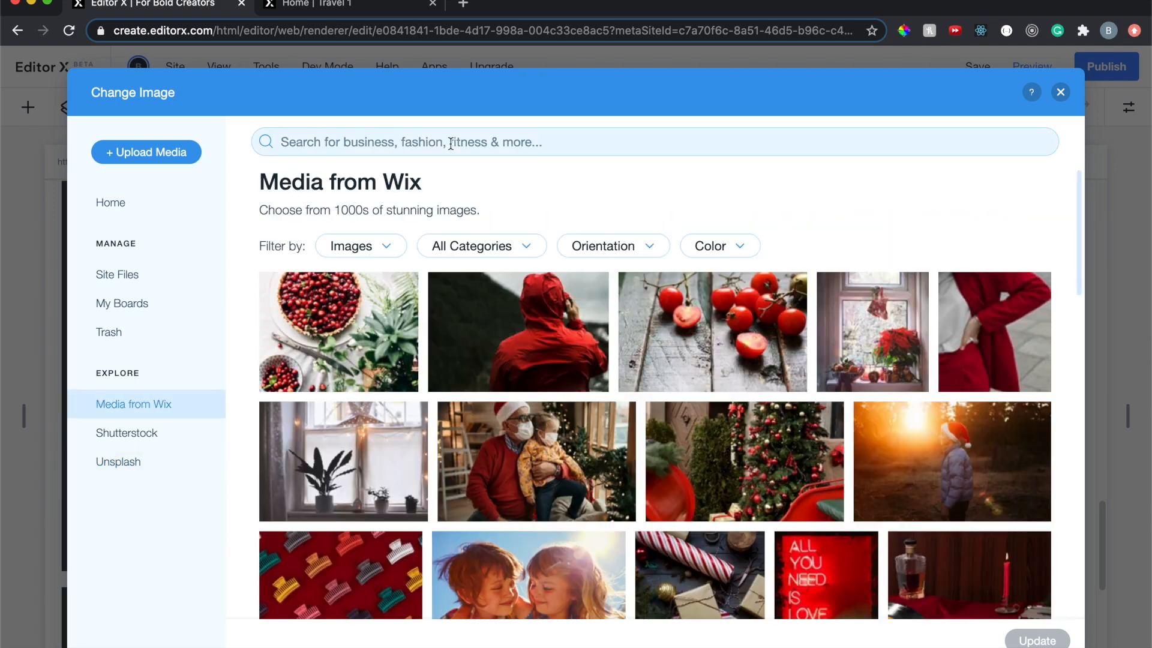
type("travel")
key("Return")
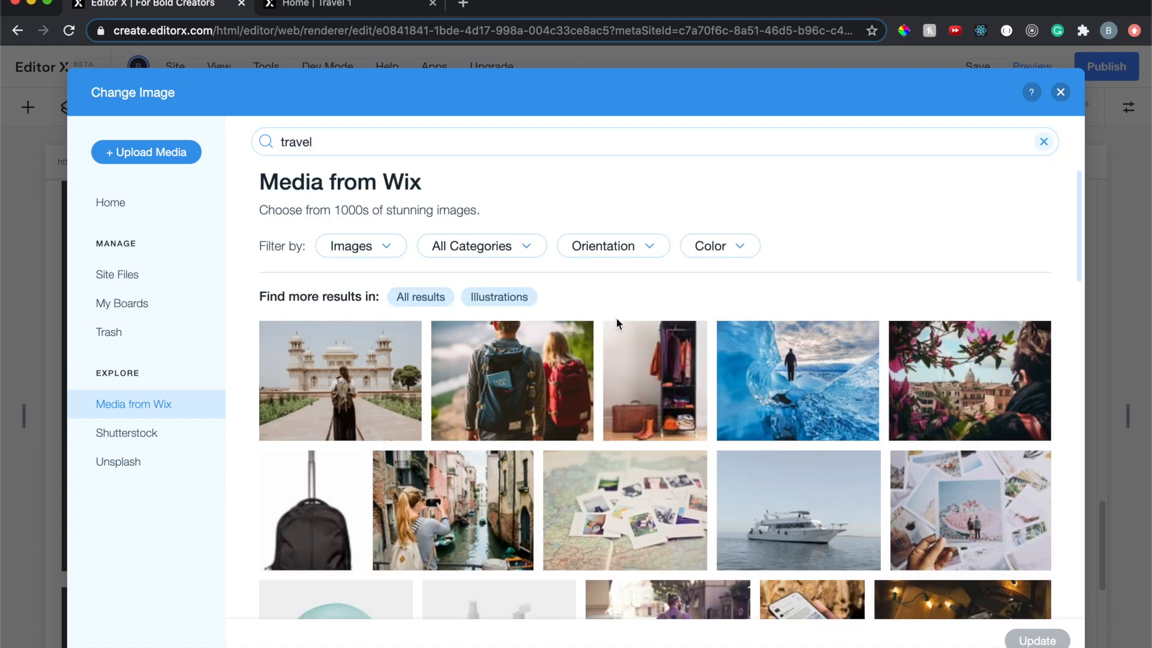
left_click(783, 390)
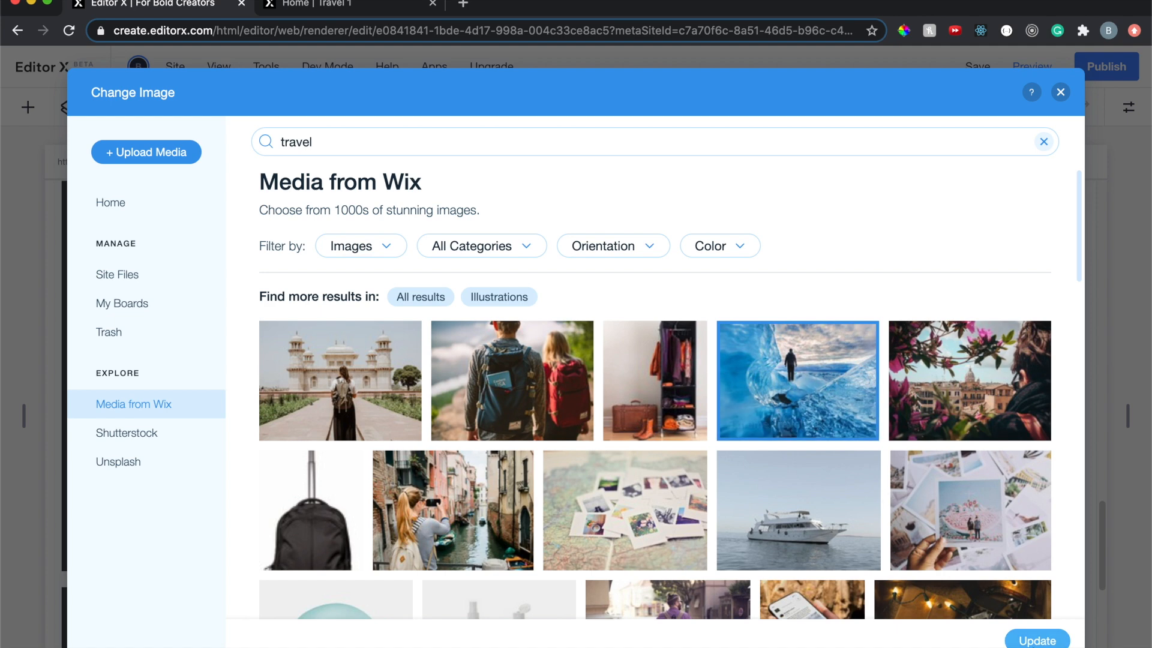
left_click(1047, 642)
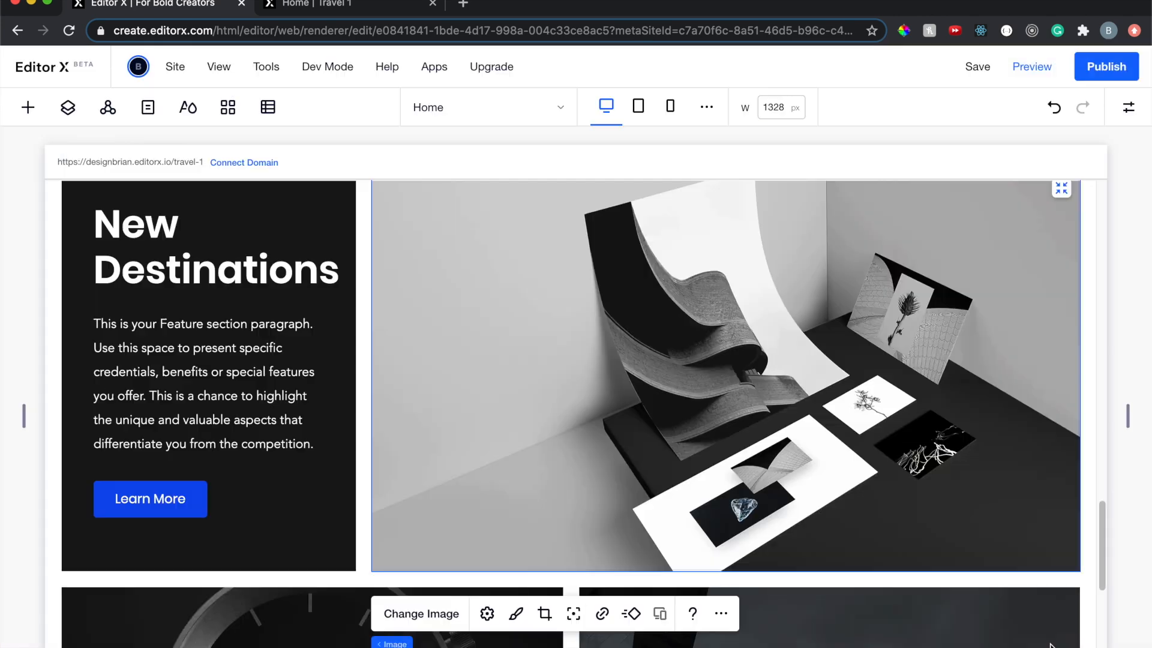
Replace the background image of the What Makes Us Special tile with the Wix "Solo Traveler" photo, searching for "travel"
scroll(525, 421, "down", 3)
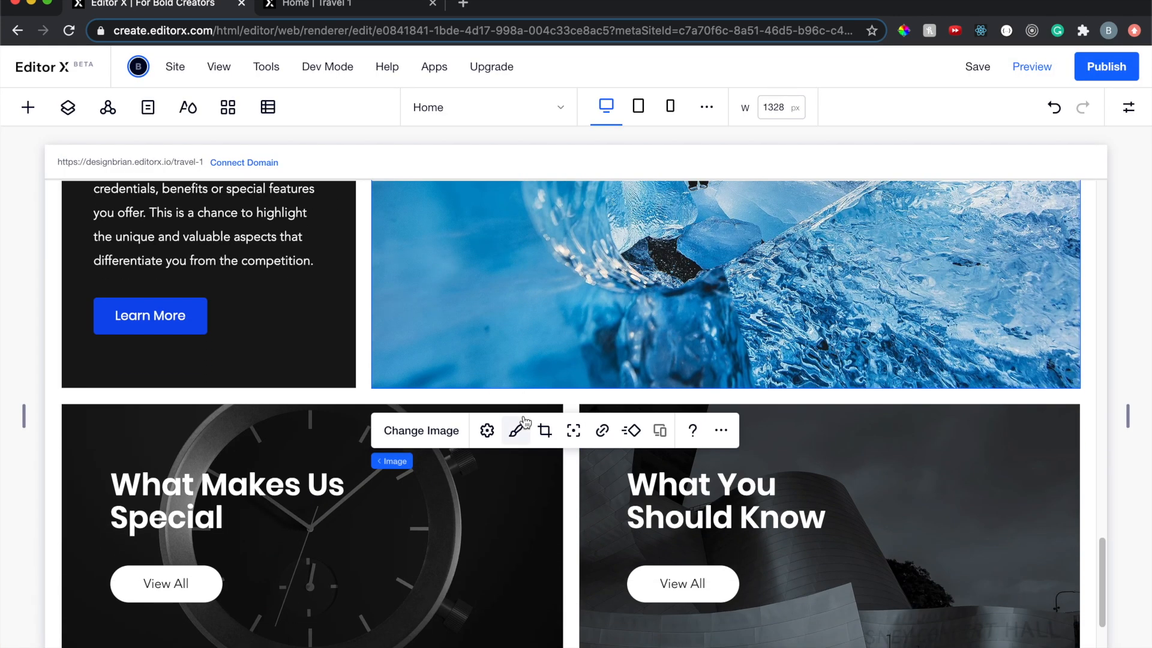
left_click(405, 548)
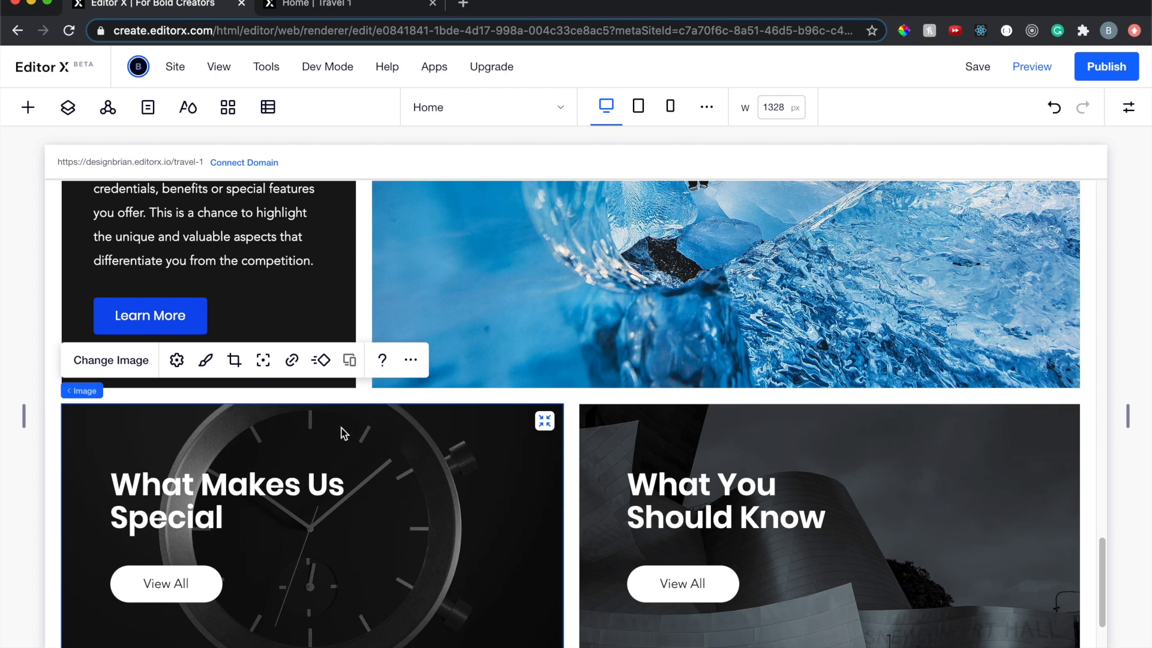
left_click(88, 355)
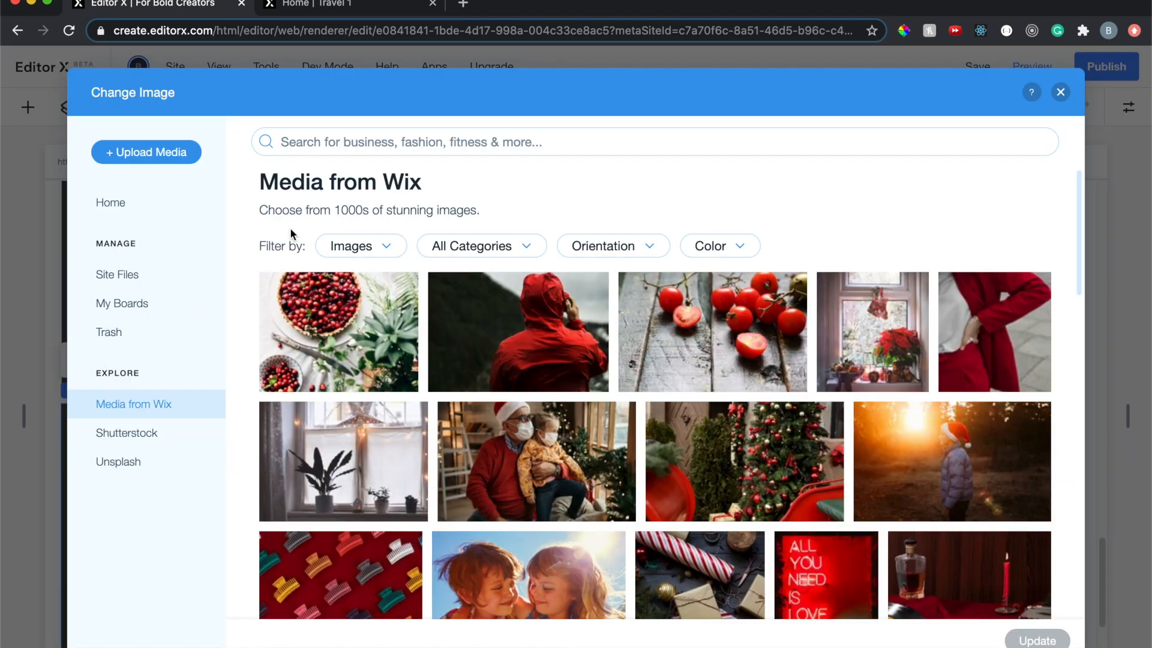
left_click(389, 143)
type("travel")
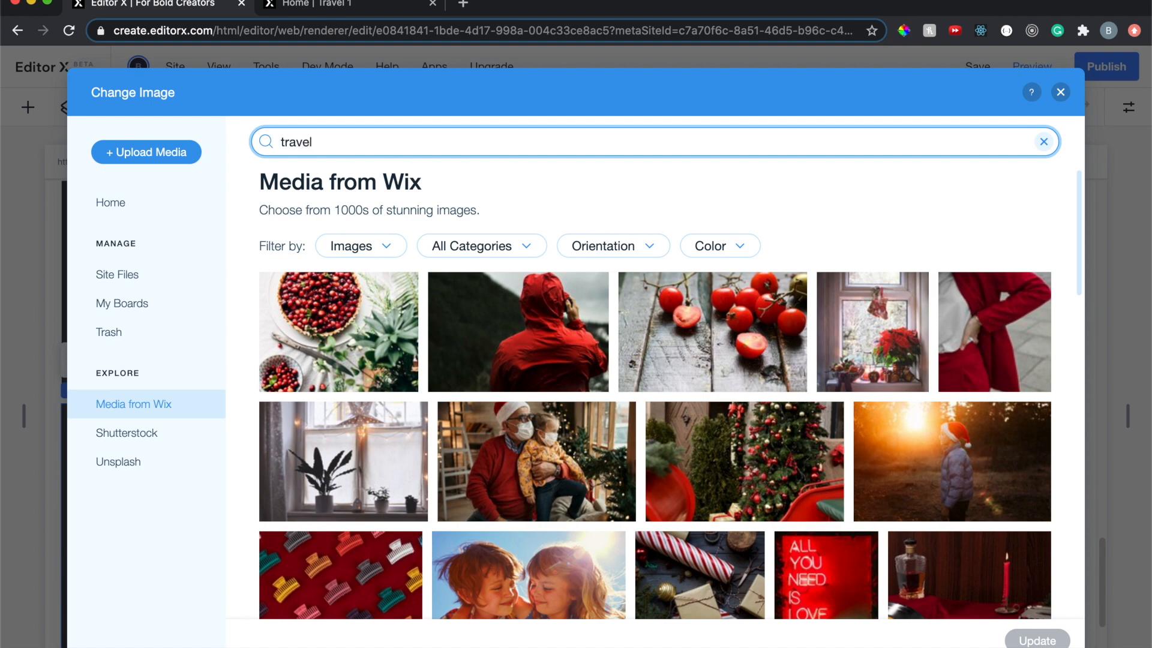
key("Return")
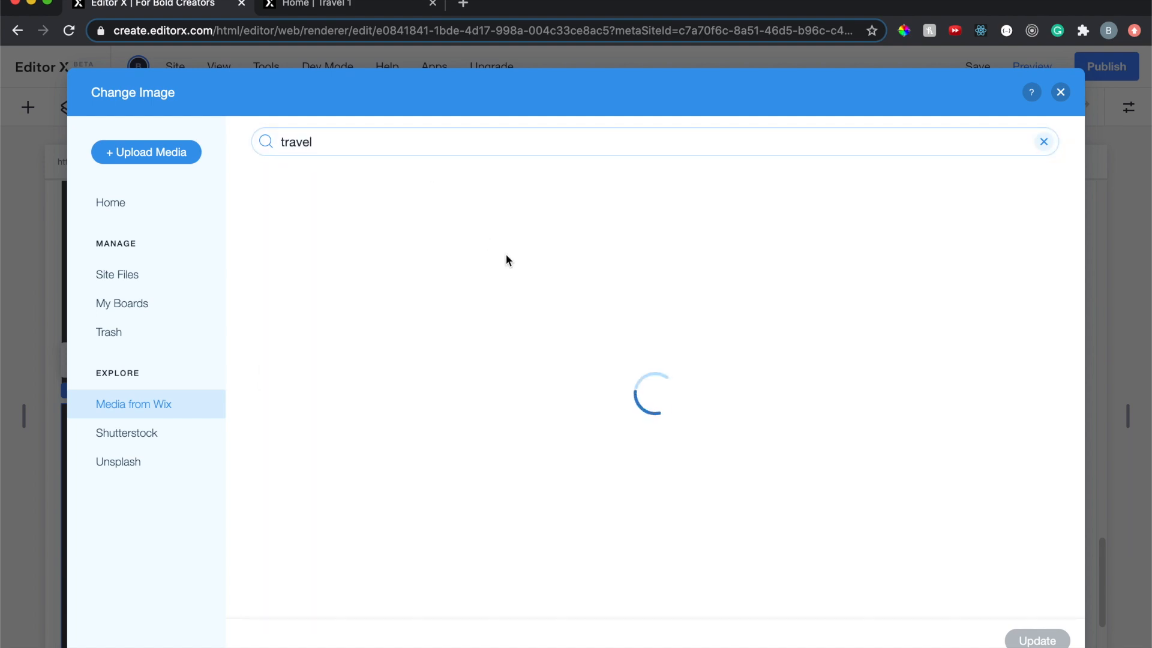
scroll(478, 441, "down", 10)
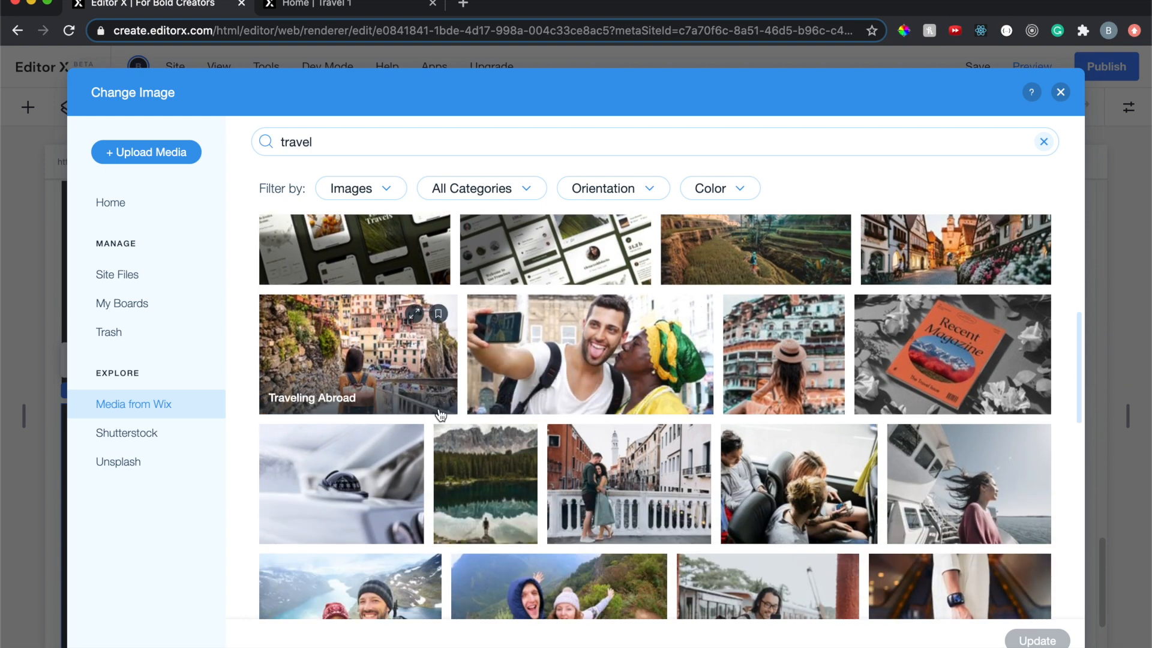
scroll(443, 413, "down", 3)
scroll(441, 414, "down", 9)
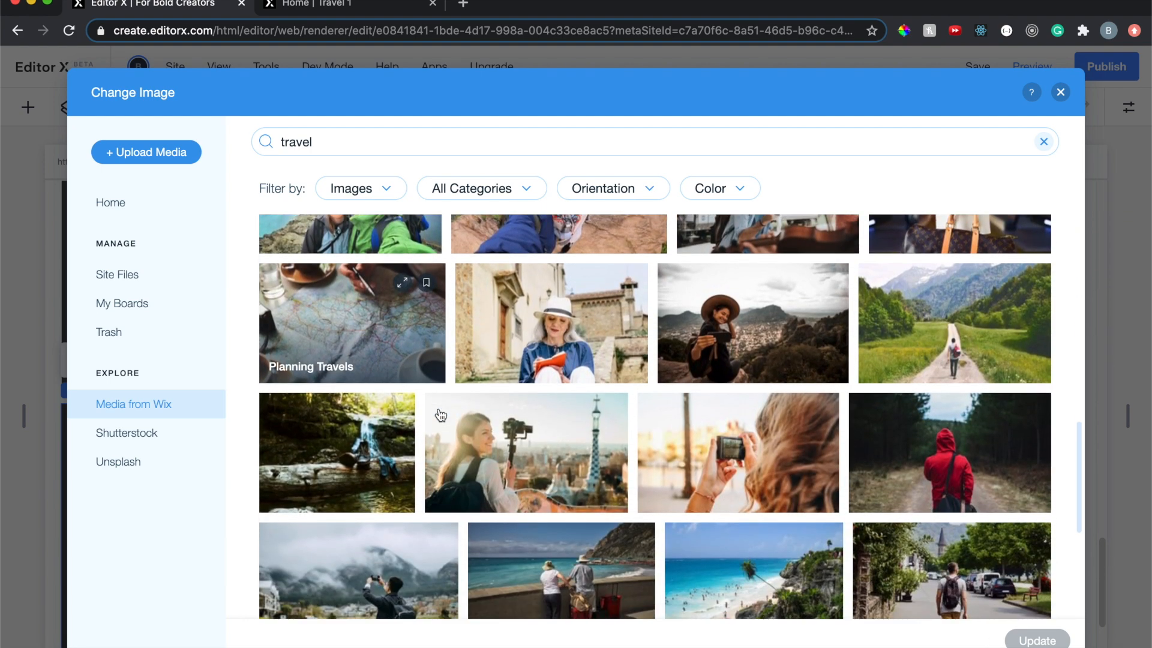
scroll(347, 483, "down", 1)
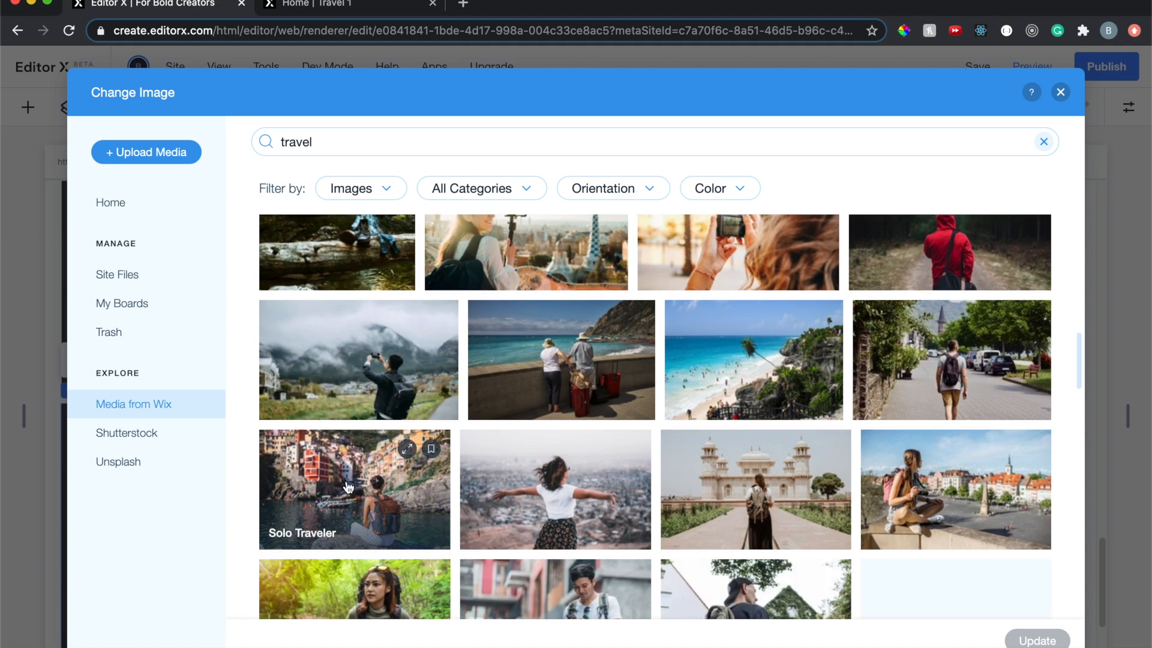
left_click(348, 482)
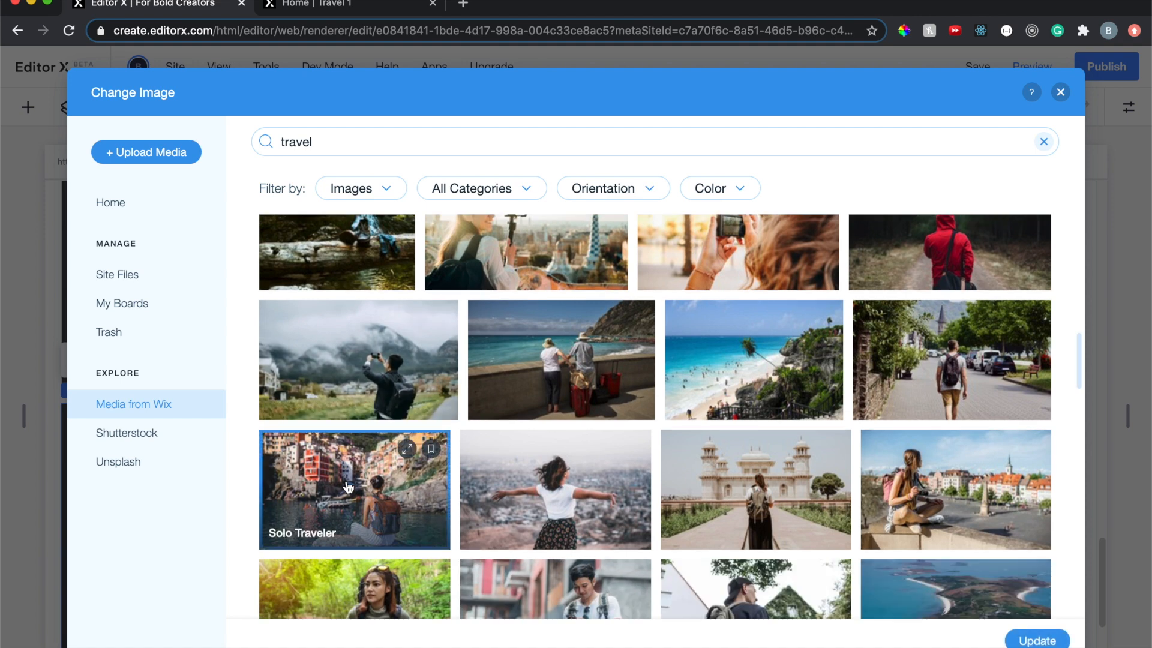
left_click(1036, 639)
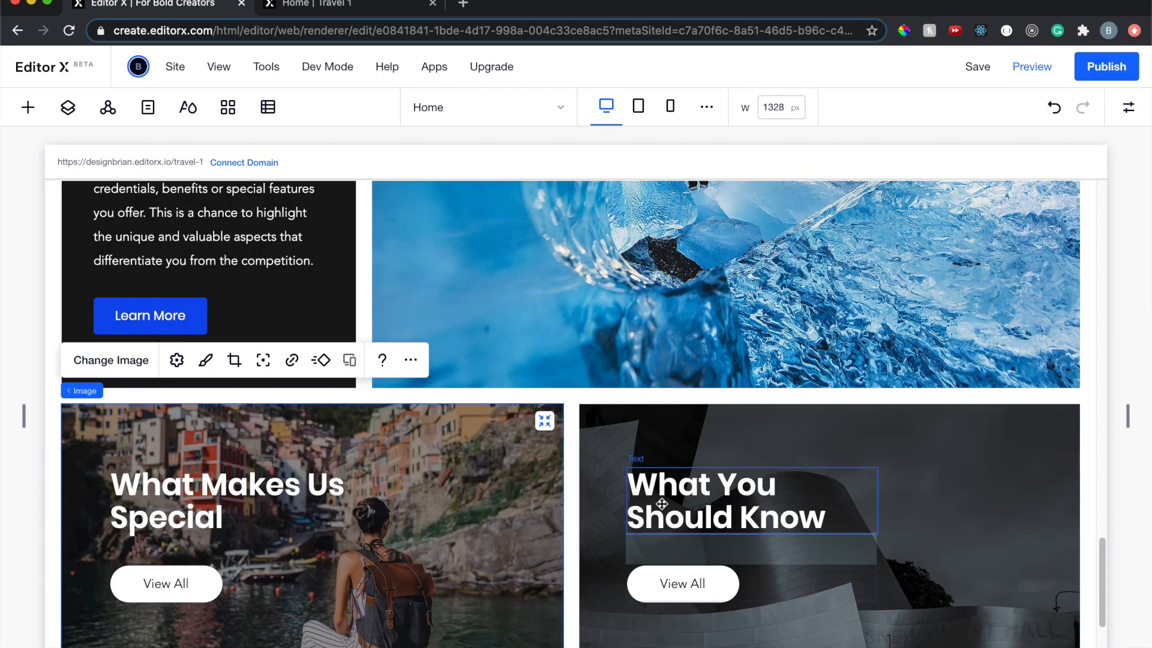
Replace the background image of the What You Should Know tile with the Wix "Brandenburg Gate" photo, searching for "travel"
left_click(624, 436)
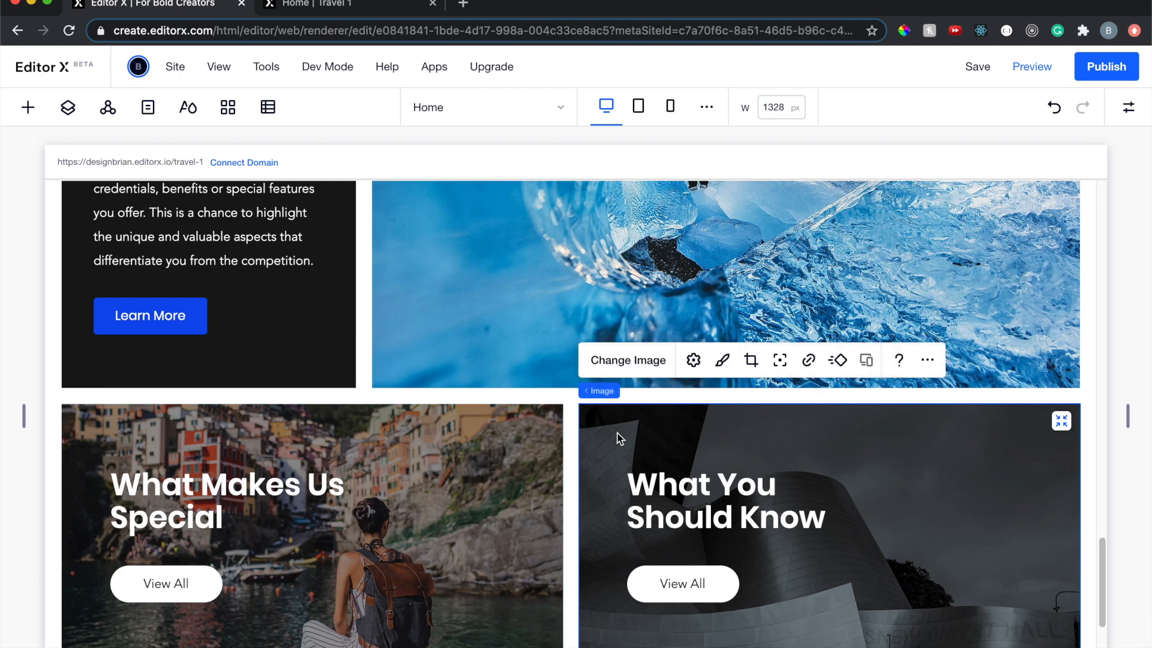
left_click(627, 361)
left_click(382, 138)
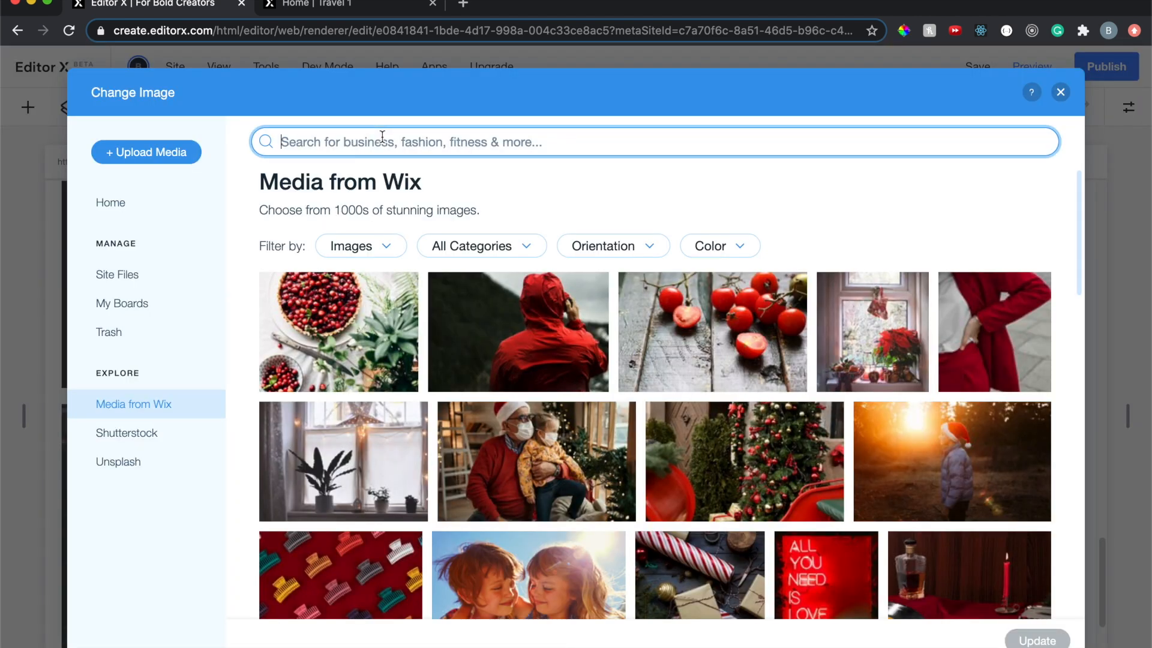
type("travel")
key("Return")
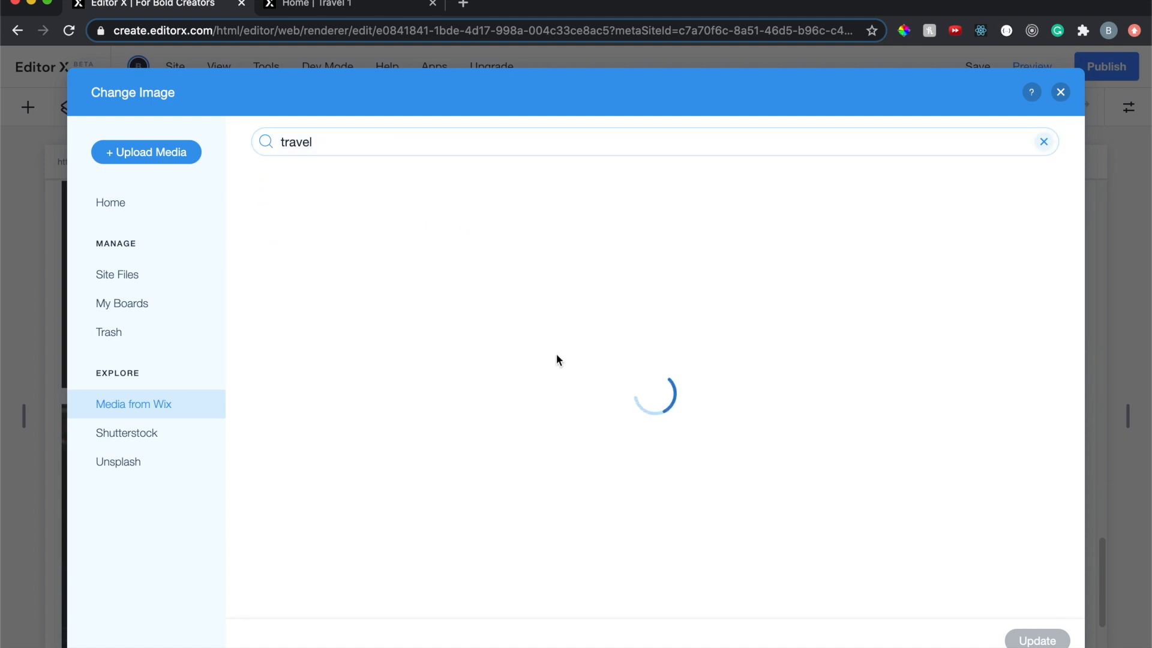
scroll(672, 420, "down", 8)
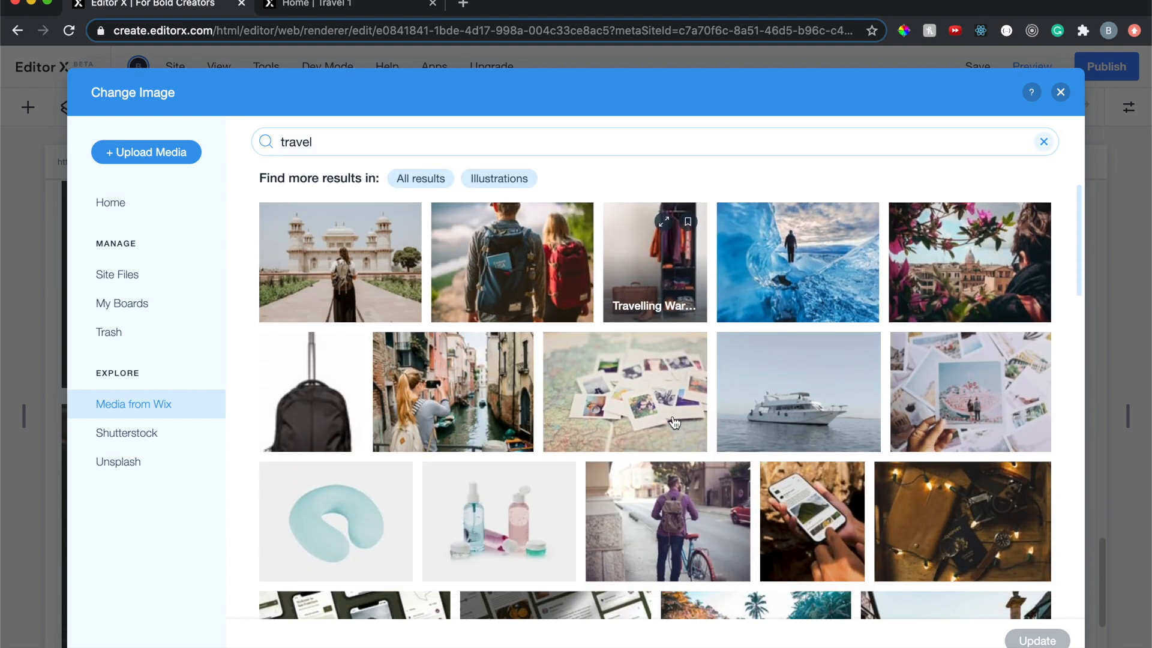
scroll(674, 422, "down", 10)
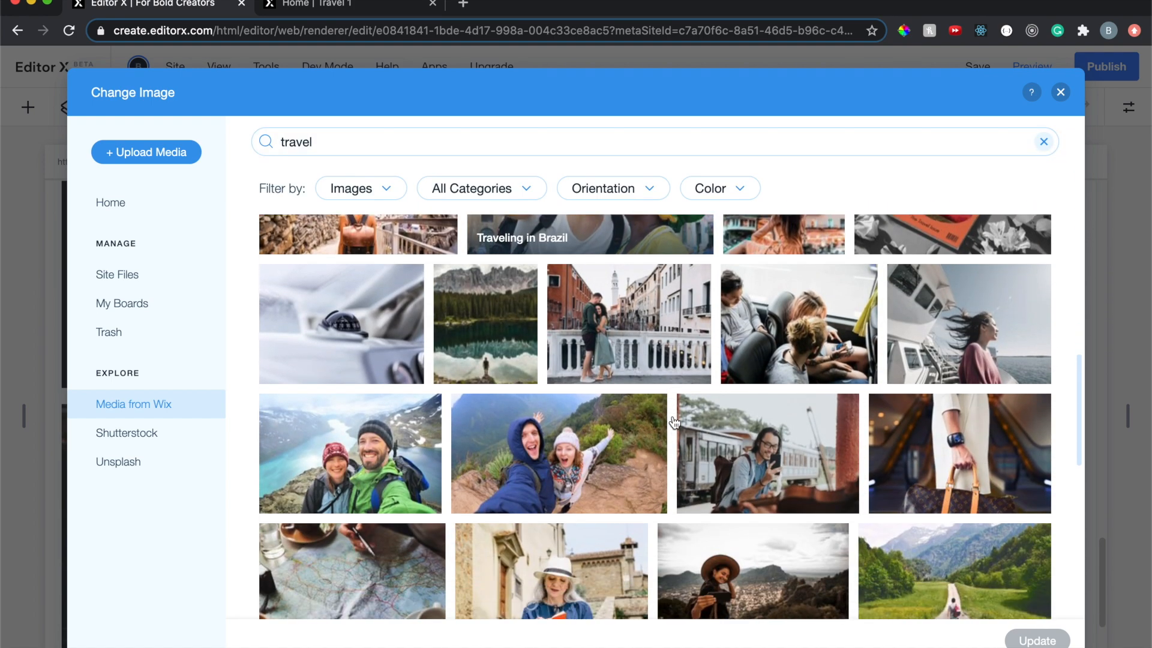
scroll(674, 421, "down", 3)
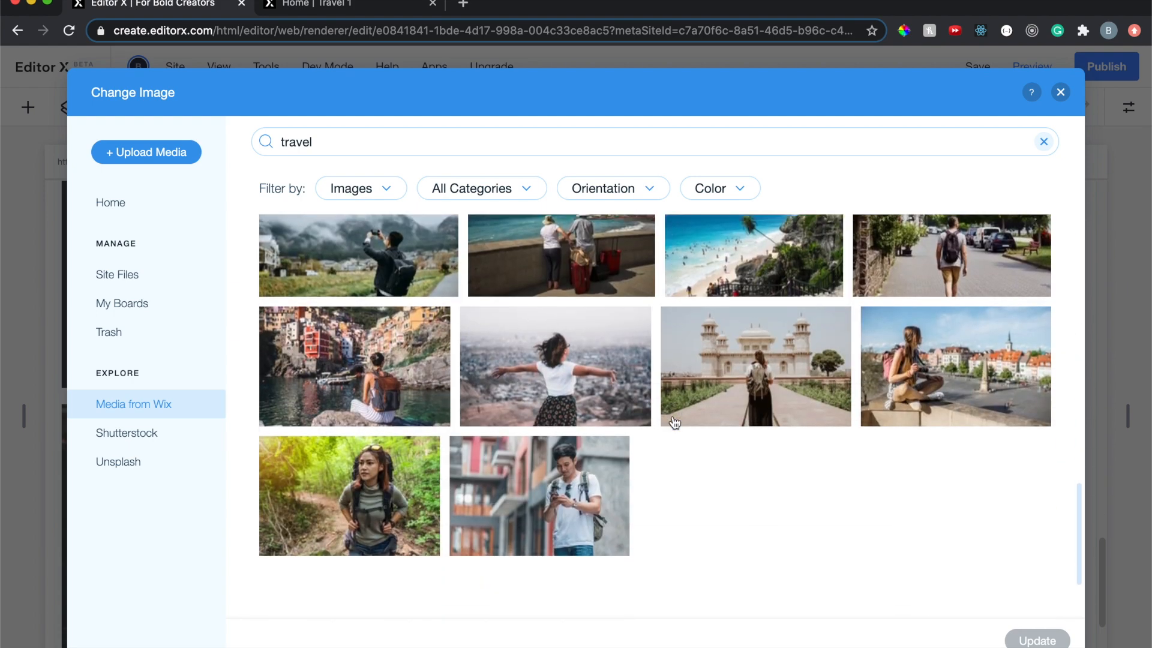
scroll(674, 422, "down", 8)
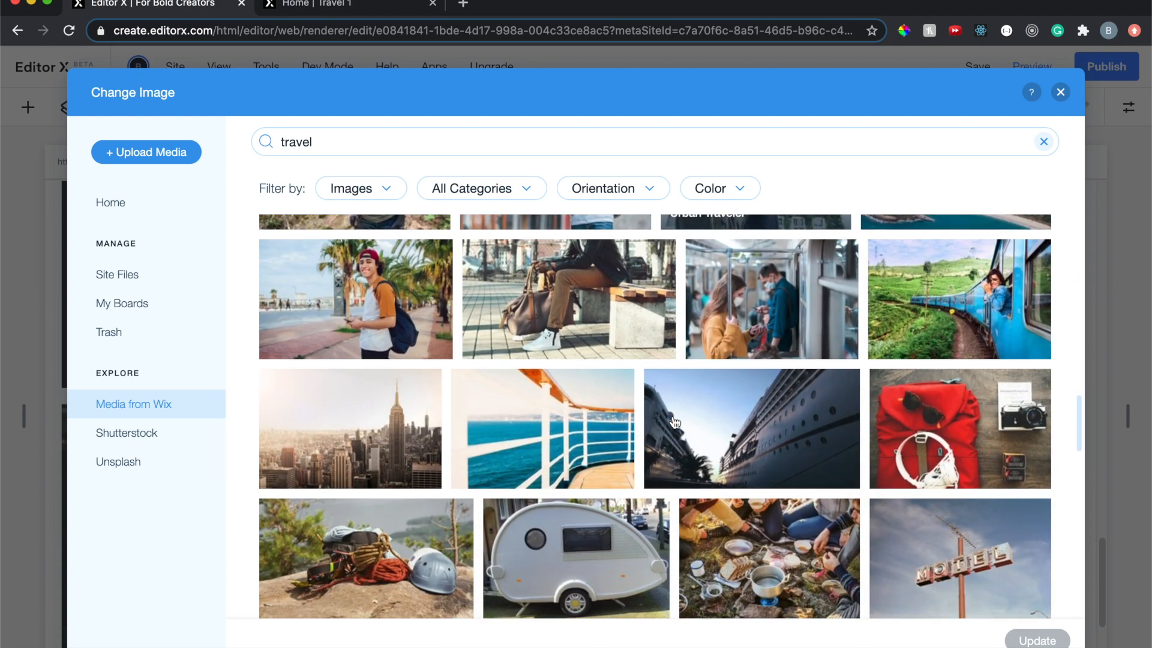
scroll(674, 422, "down", 11)
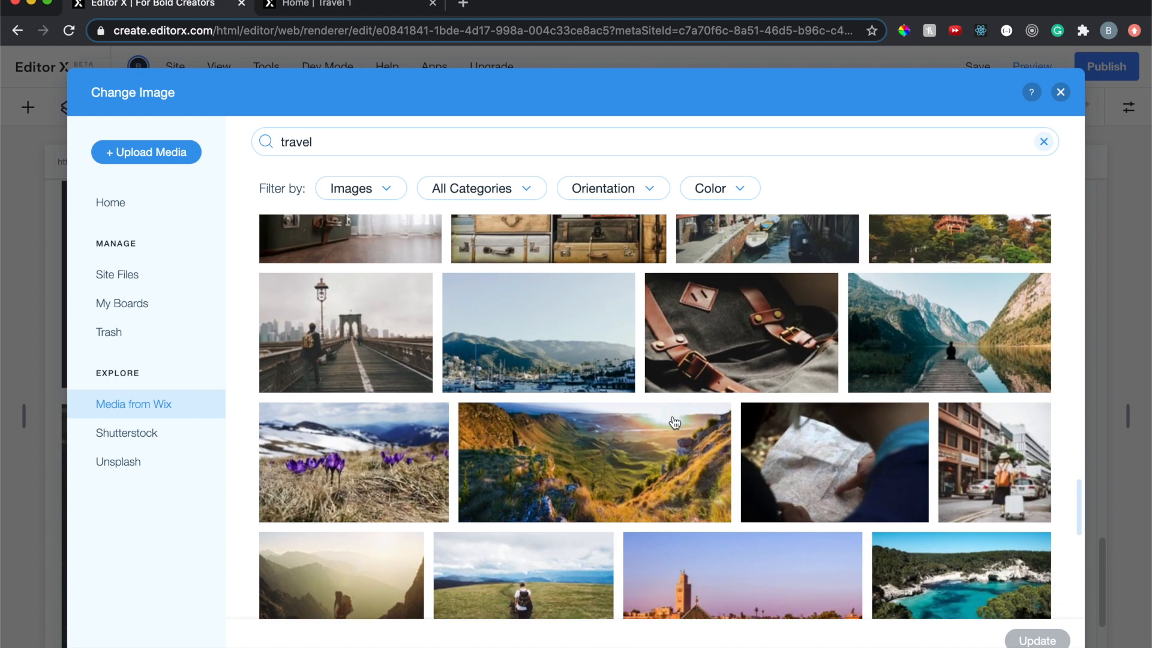
scroll(674, 422, "down", 7)
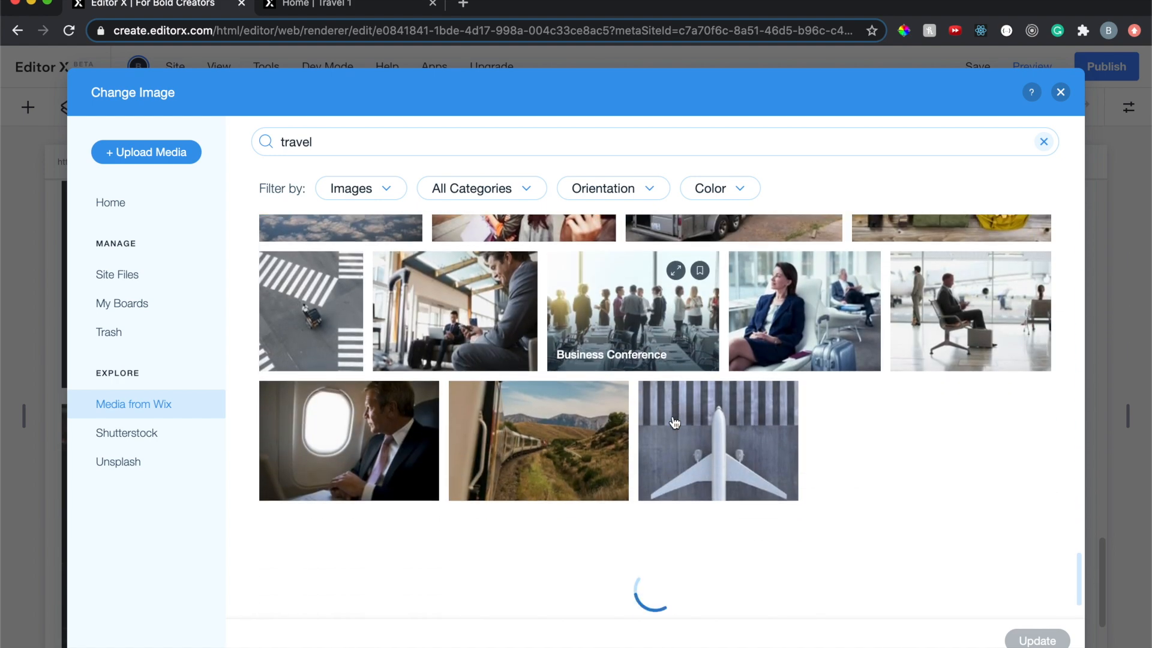
scroll(674, 422, "down", 8)
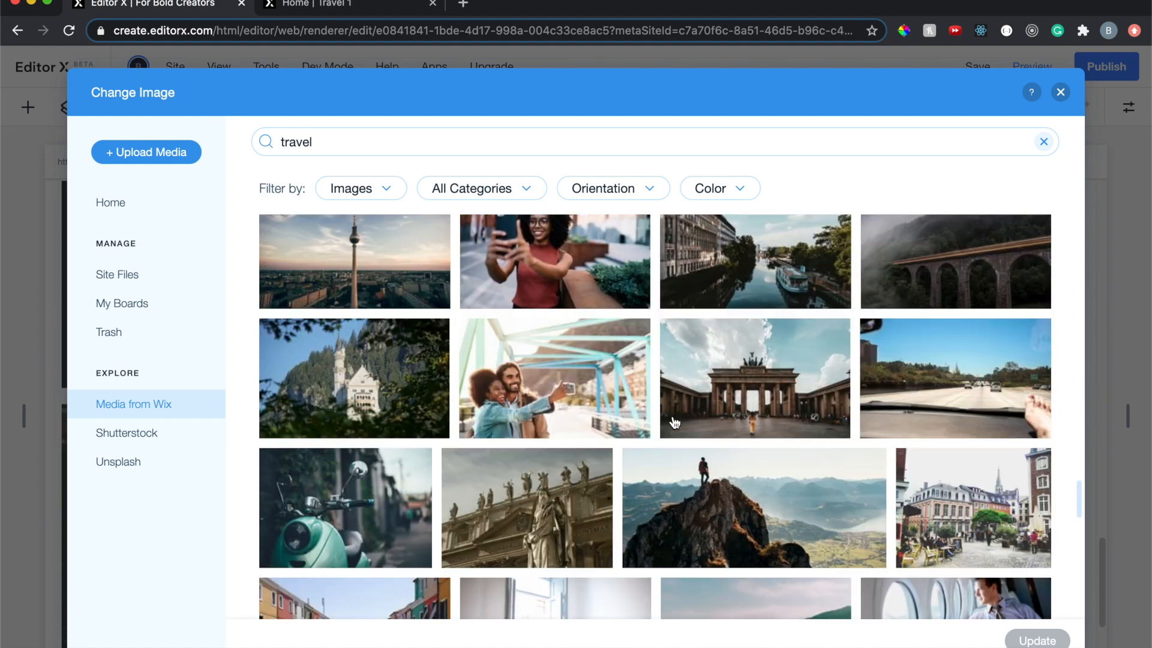
scroll(674, 422, "down", 10)
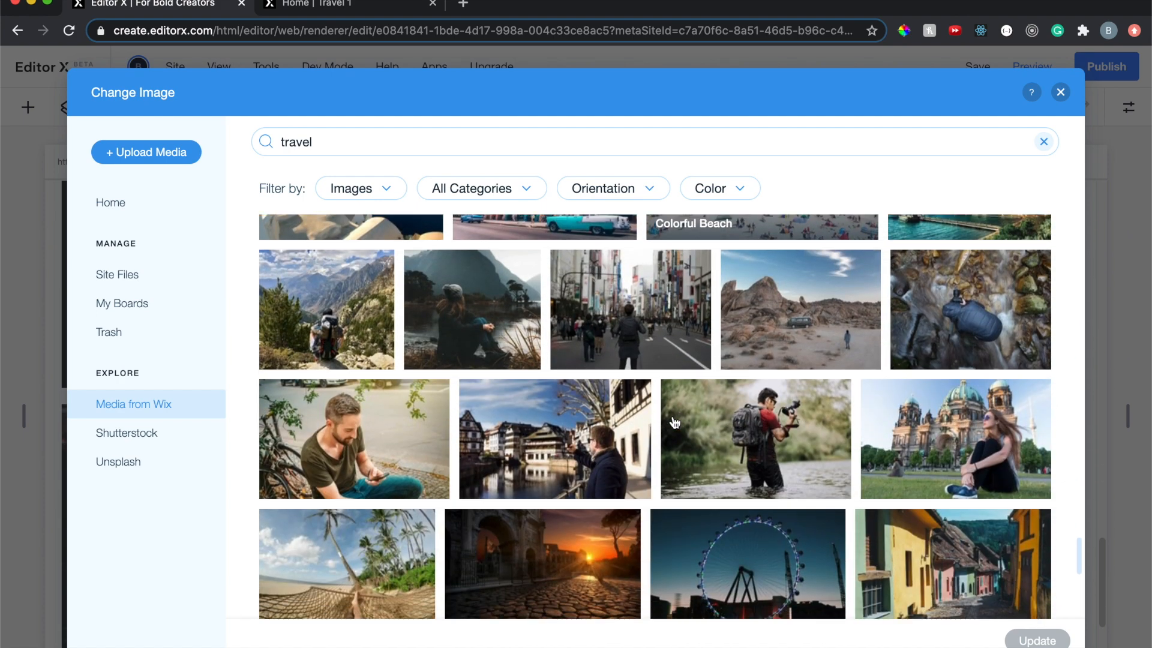
scroll(674, 422, "down", 6)
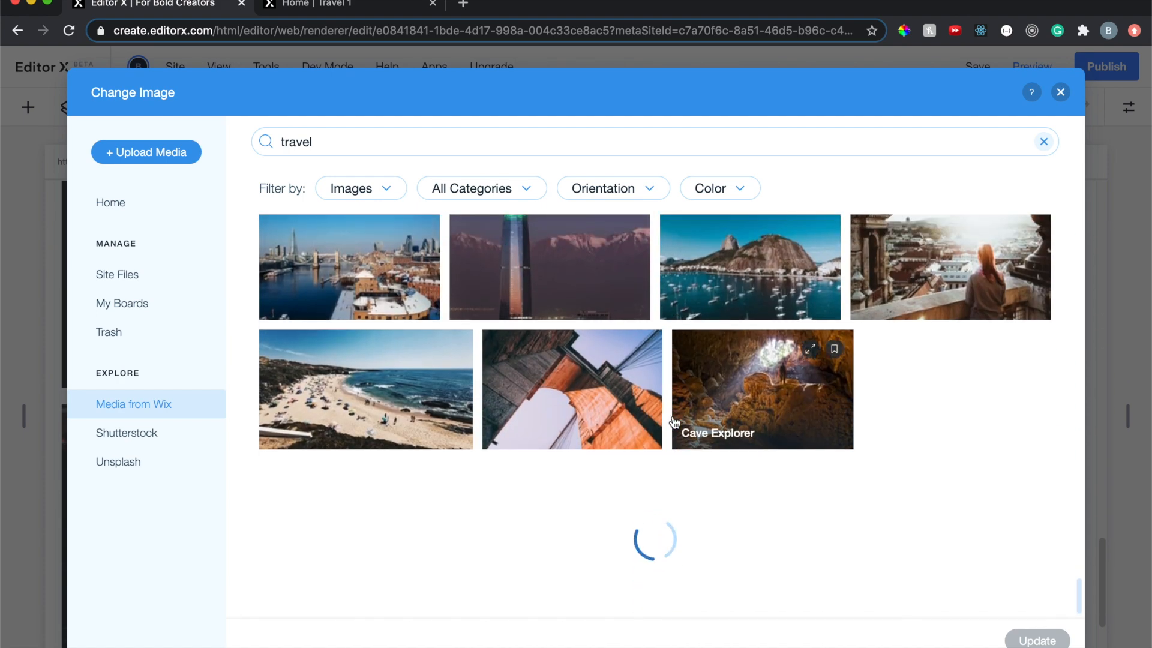
scroll(708, 441, "down", 8)
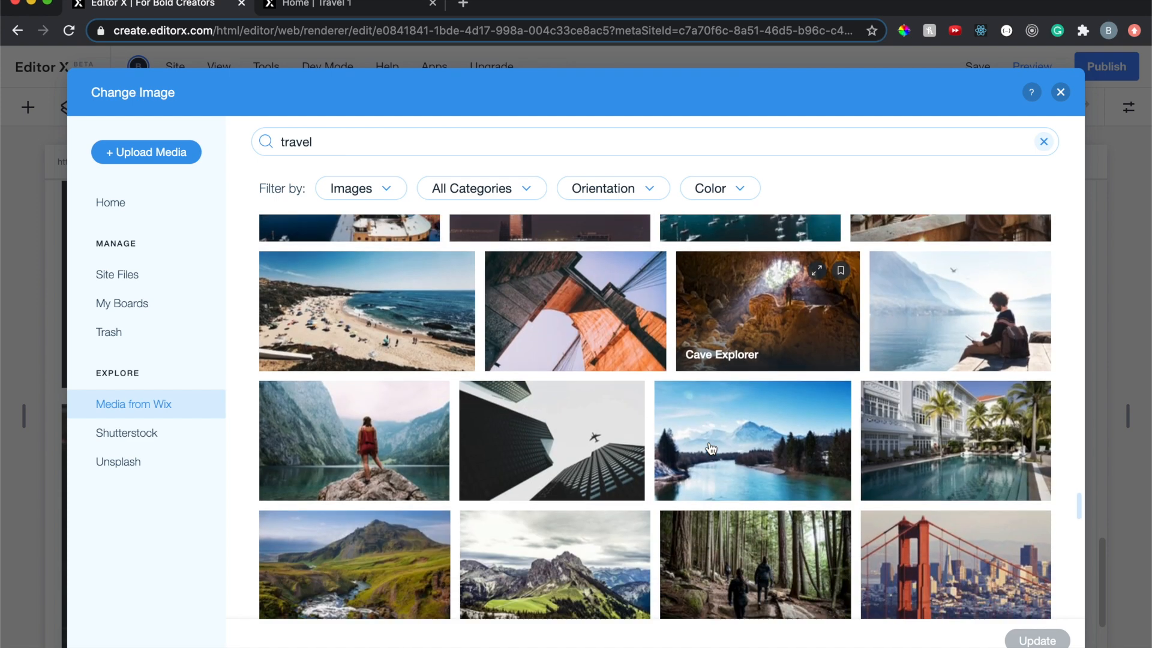
scroll(711, 448, "down", 10)
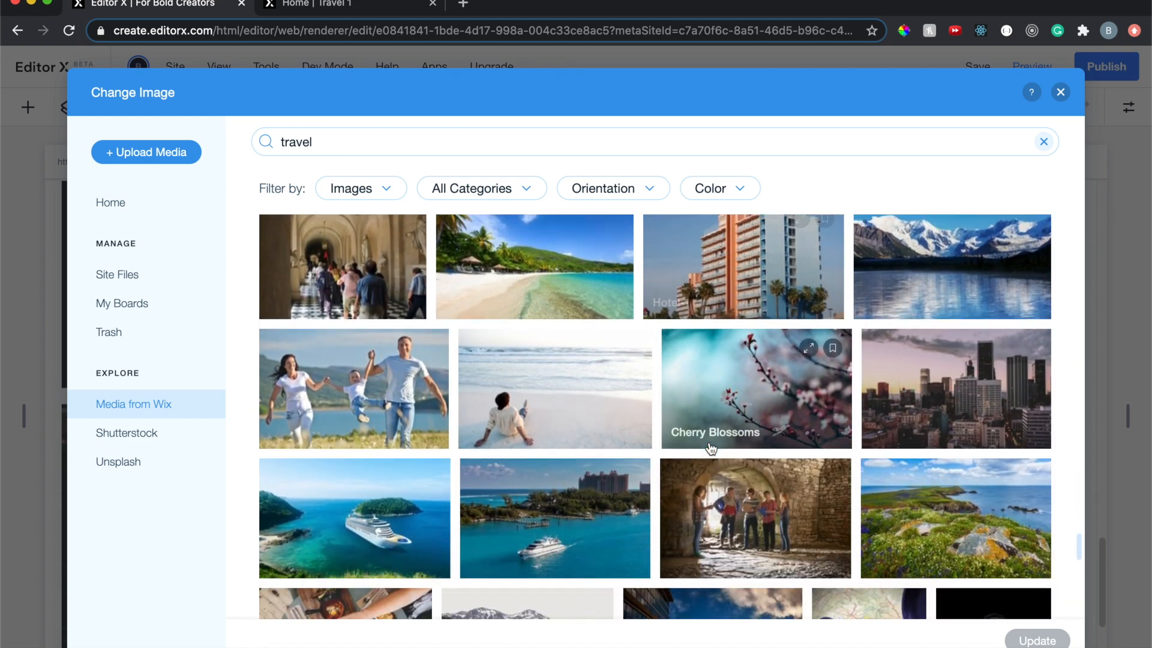
scroll(710, 448, "down", 10)
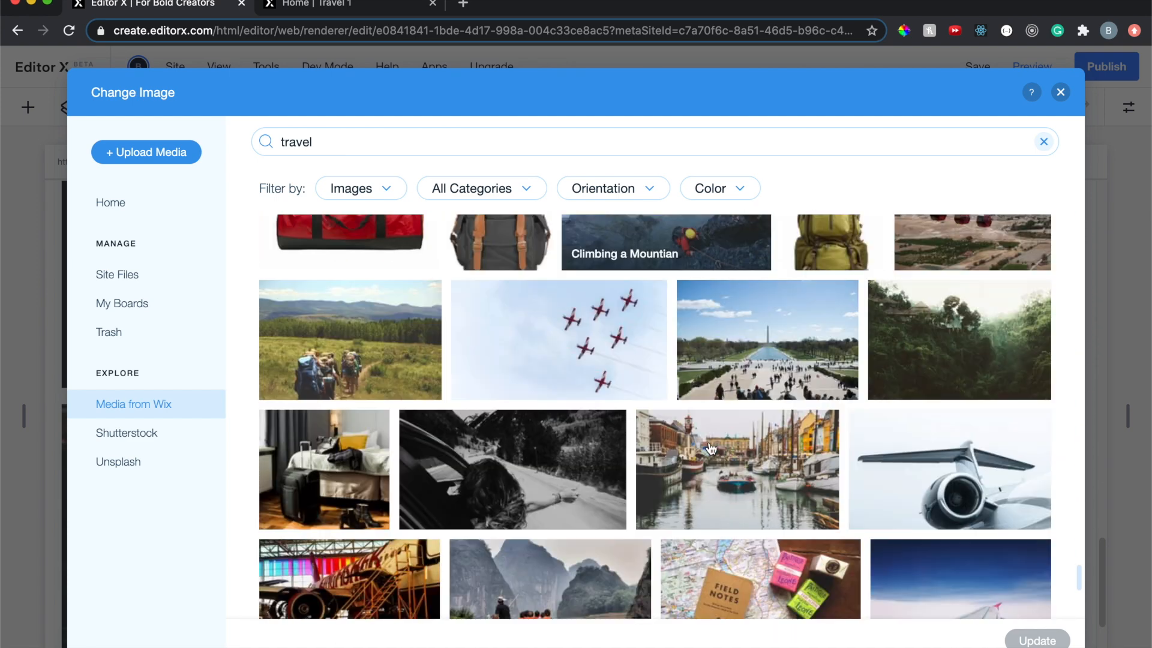
scroll(711, 448, "up", 10)
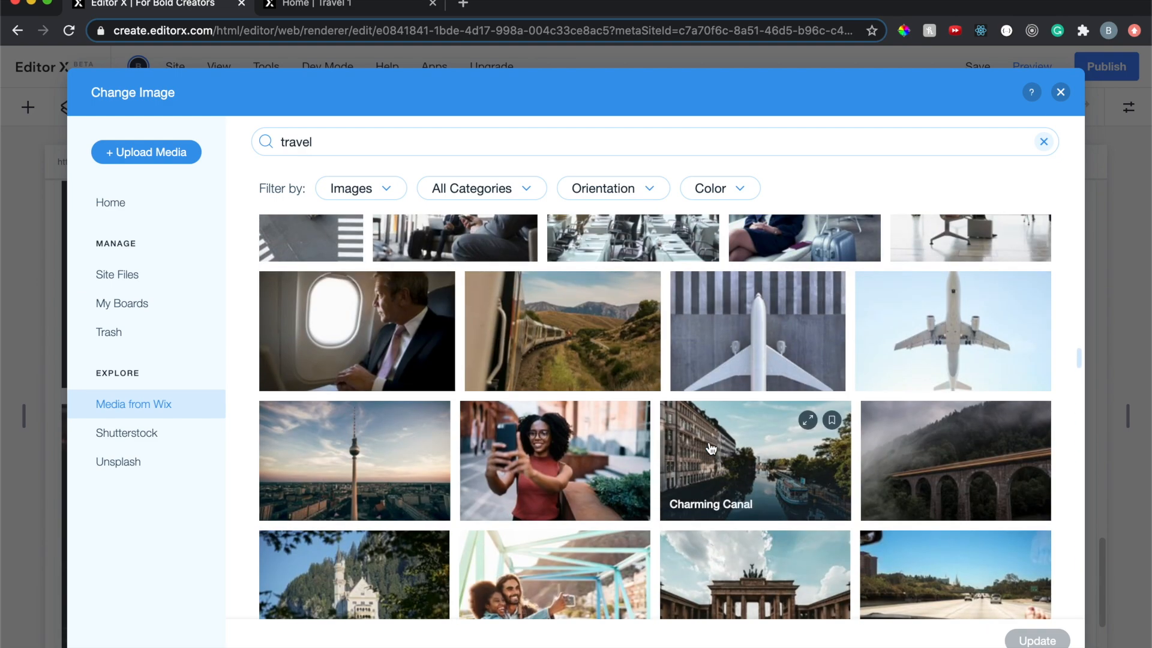
scroll(711, 448, "down", 1)
left_click(745, 506)
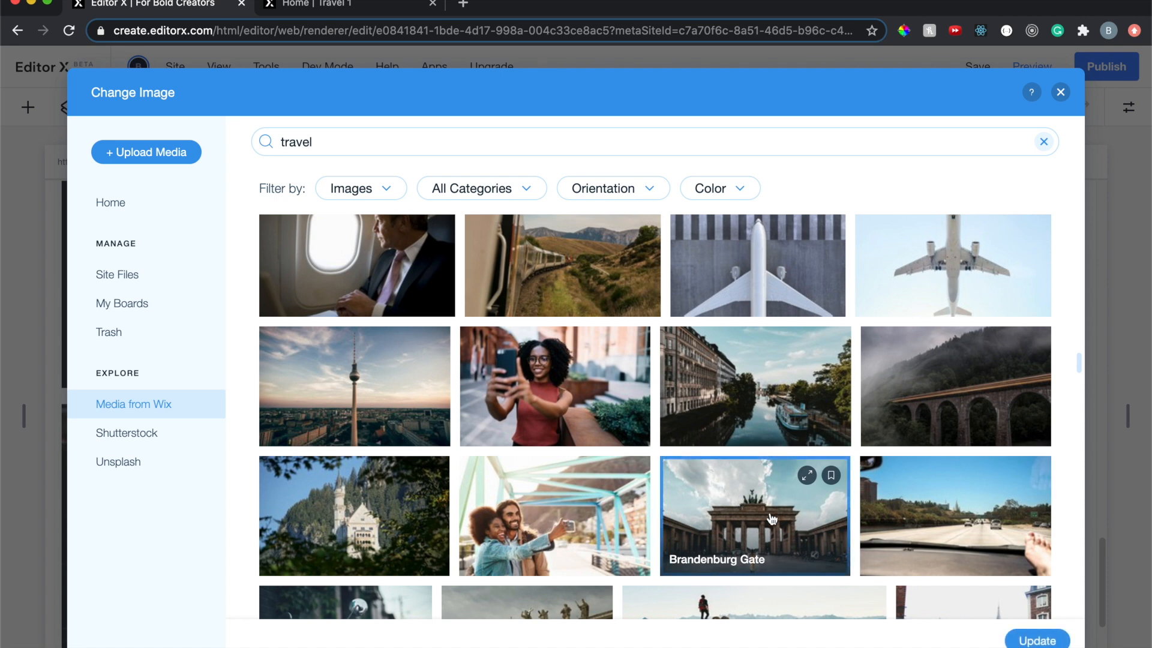
left_click(1029, 641)
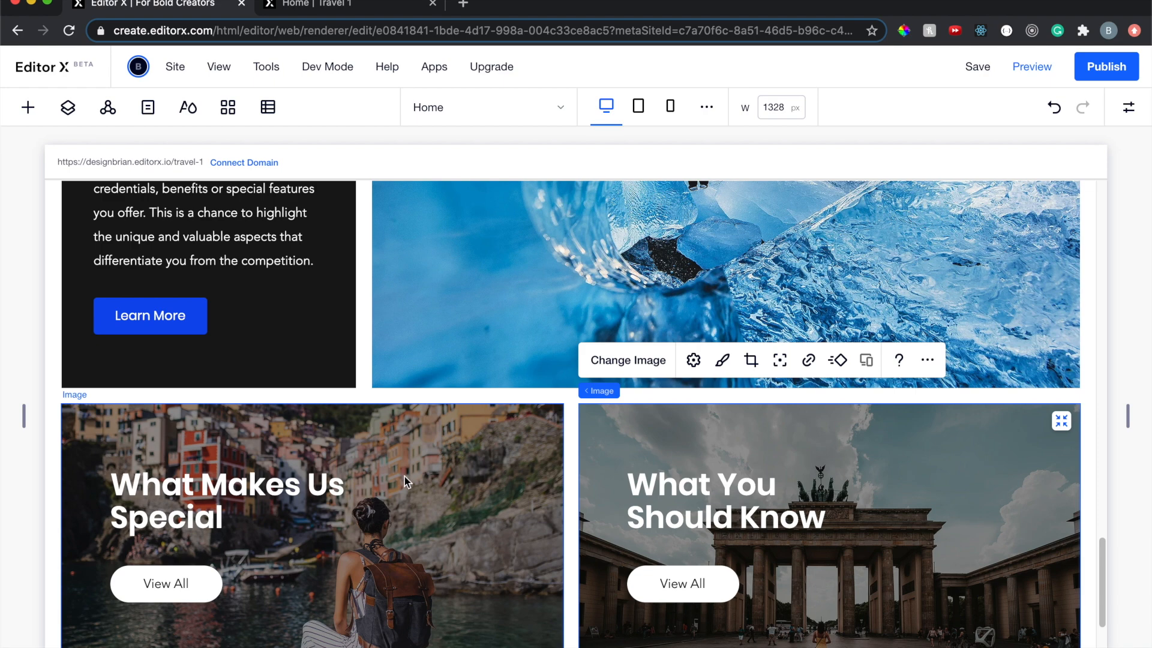
Try the What Makes Us Special tile's image at 100% opacity, then undo and redo the last changes
left_click(448, 515)
scroll(448, 514, "up", 2)
scroll(447, 515, "down", 3)
scroll(448, 513, "down", 1)
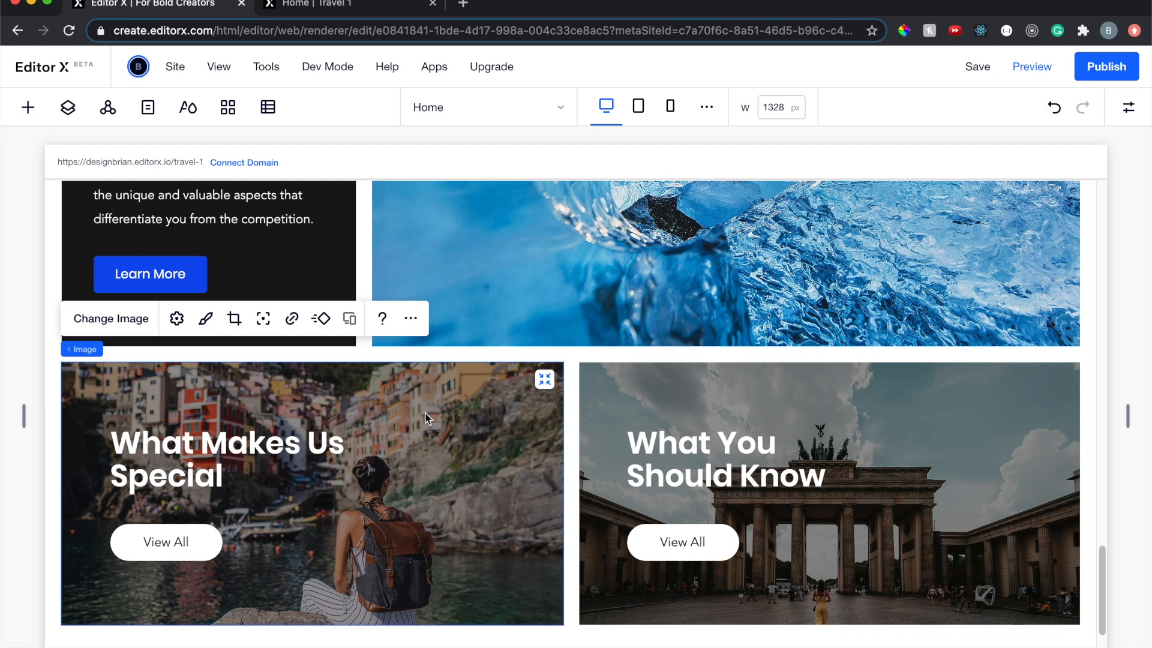
left_click(205, 320)
left_click(702, 301)
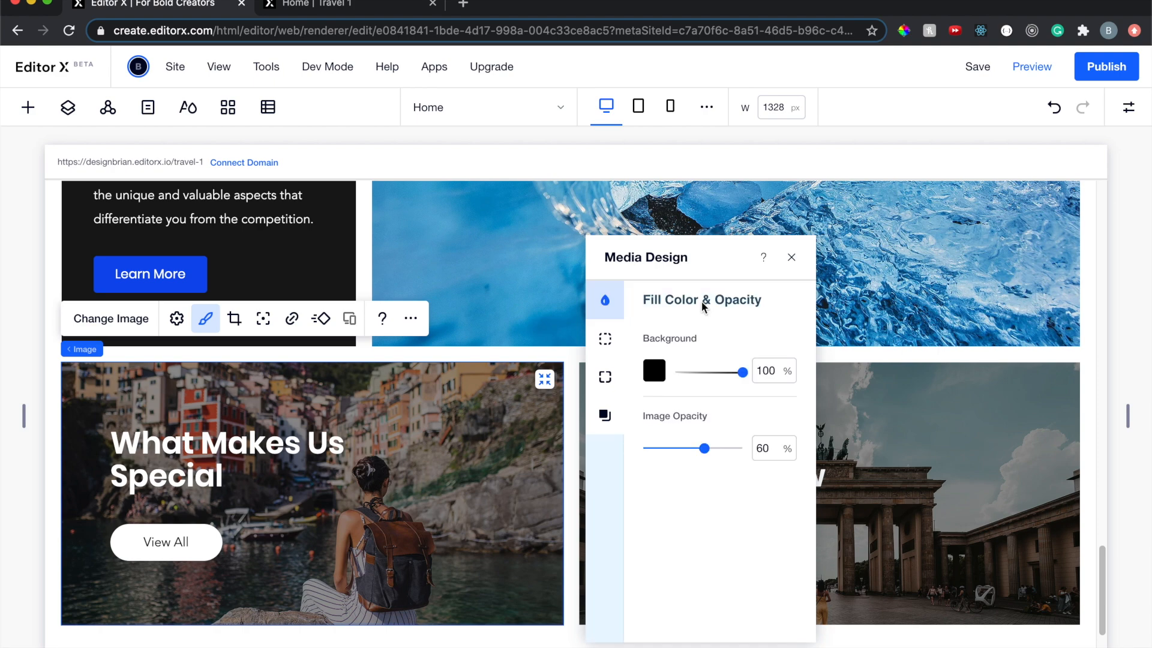
mouse_move(737, 376)
left_mouse_down()
mouse_move(680, 381)
mouse_move(746, 377)
left_mouse_up()
left_click_drag(705, 448, 766, 453)
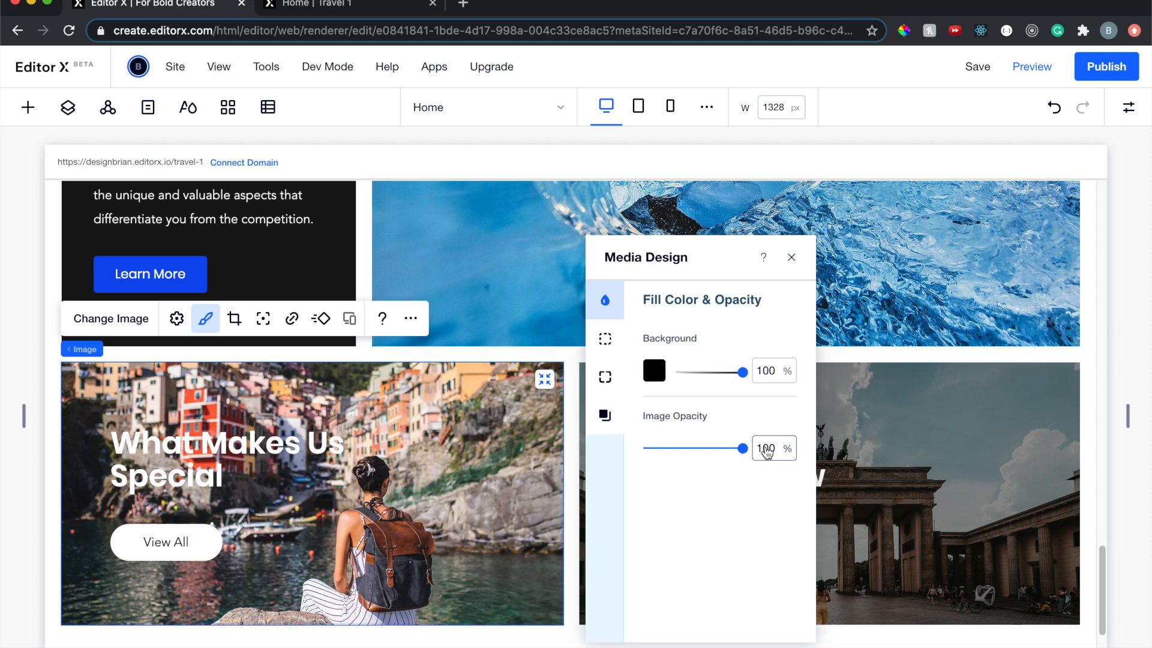
key("super+z")
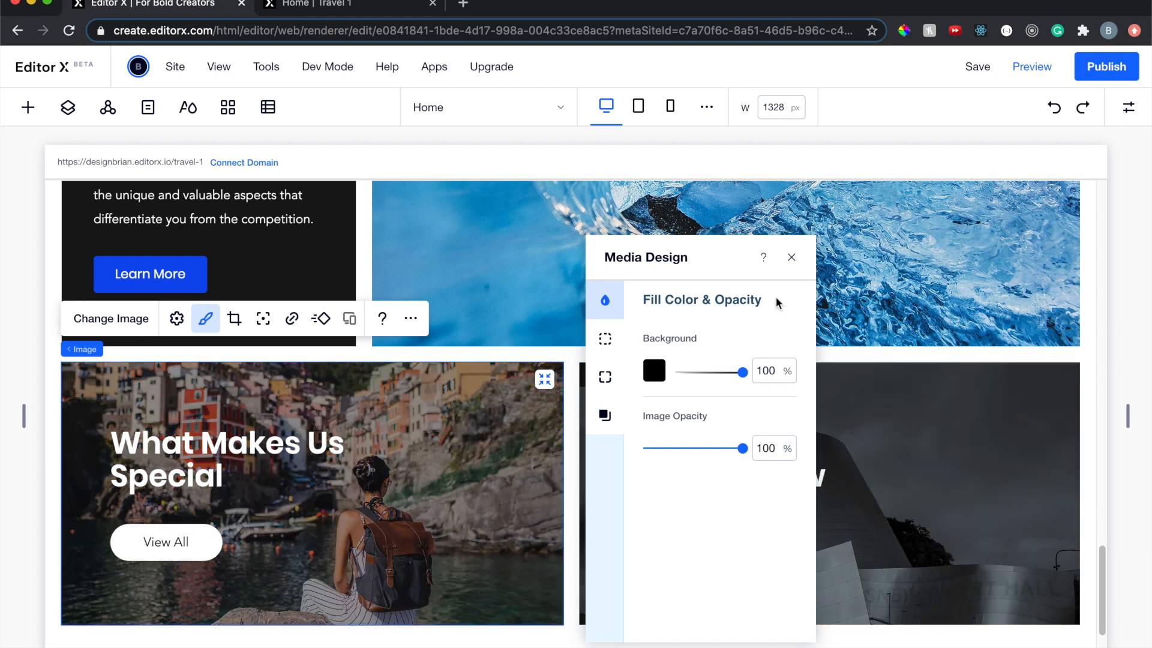
left_click(791, 258)
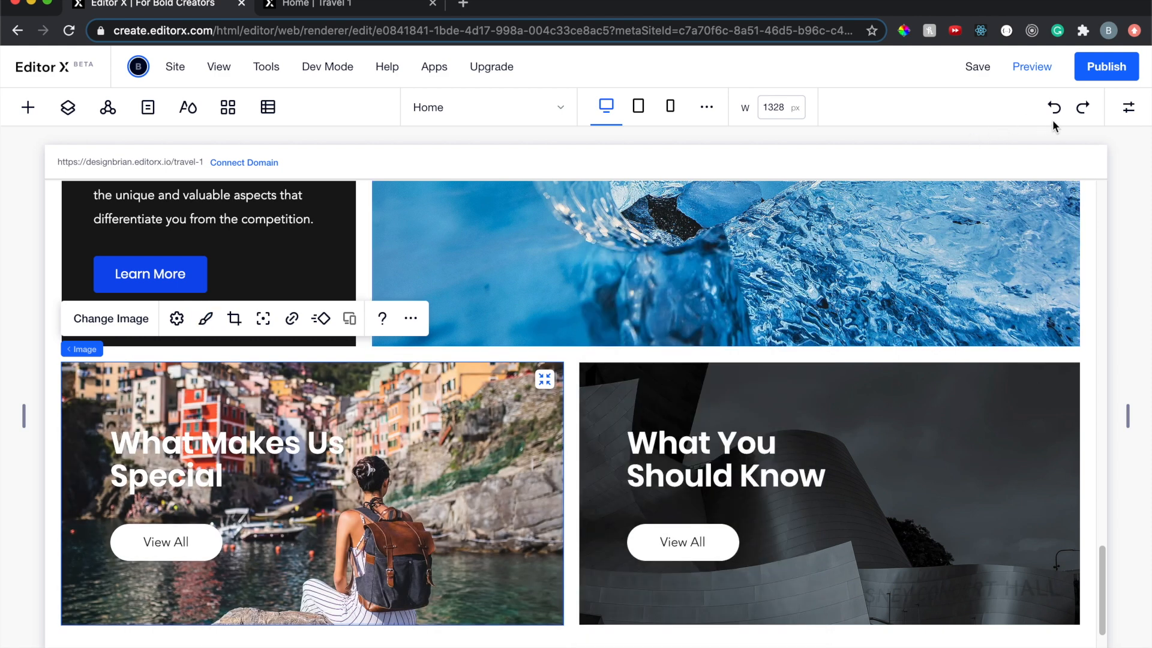
left_click(1081, 110)
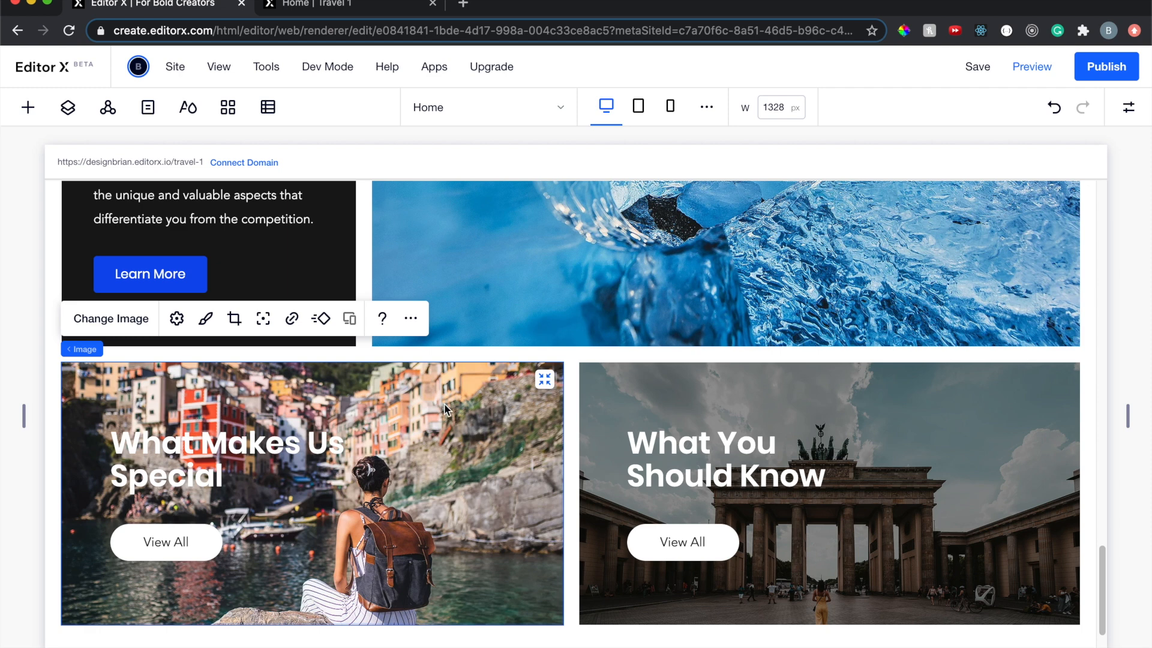
Set the image opacity of the What Makes Us Special tile to 60%
left_click(205, 319)
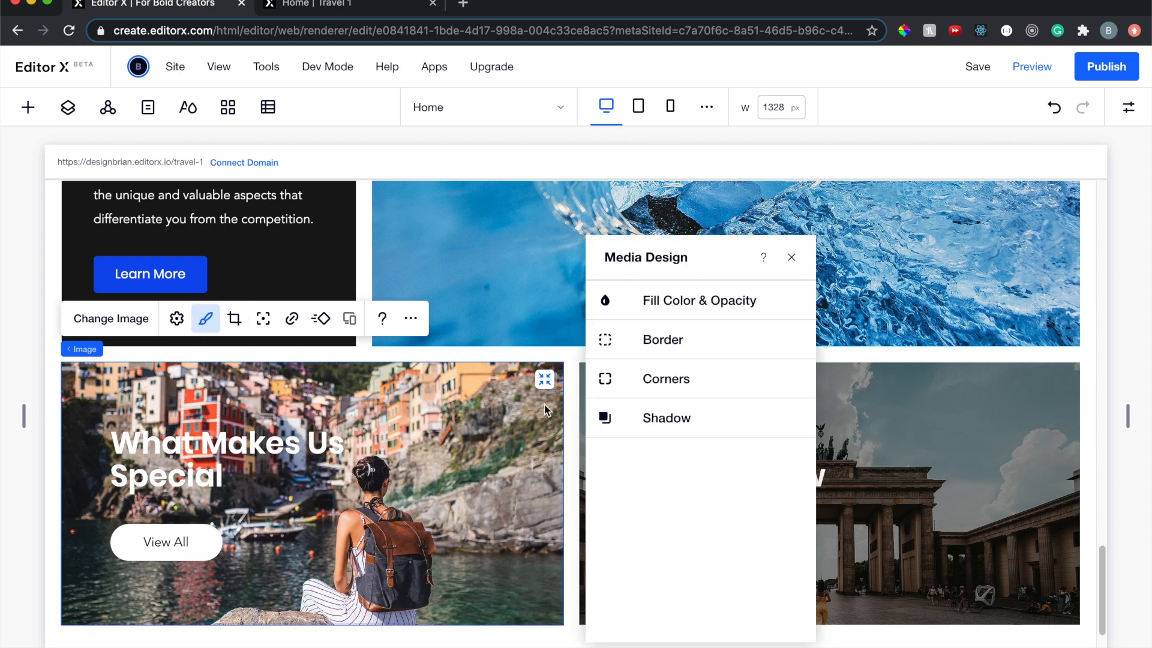
left_click(695, 319)
left_click(765, 448)
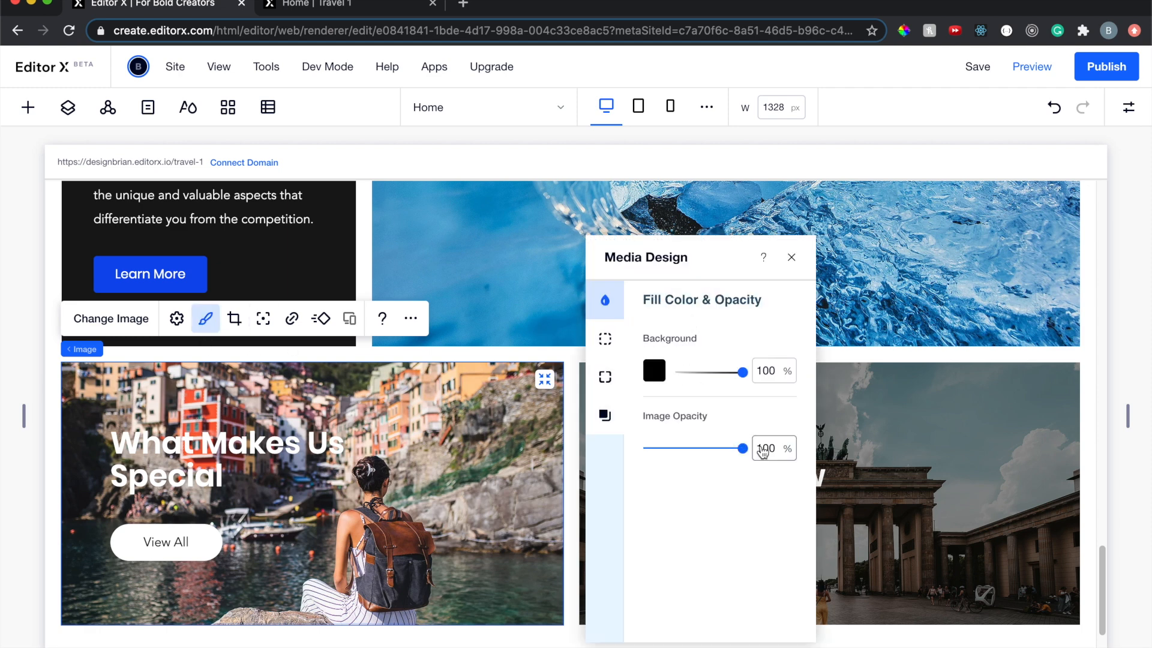
type("60")
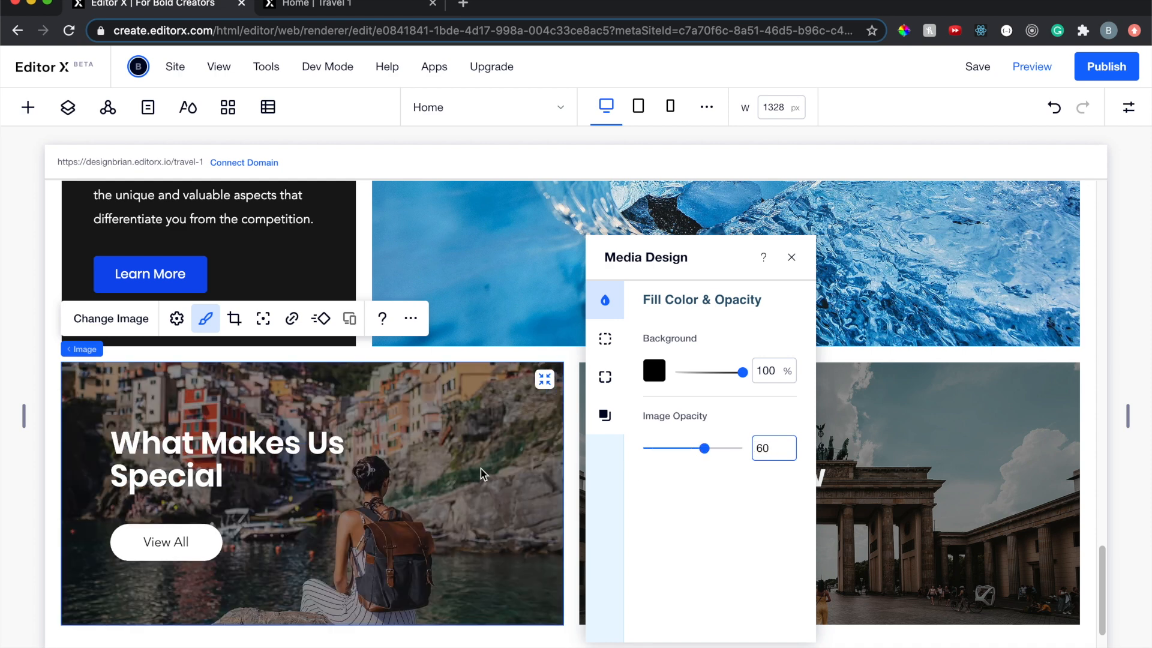
left_click(791, 257)
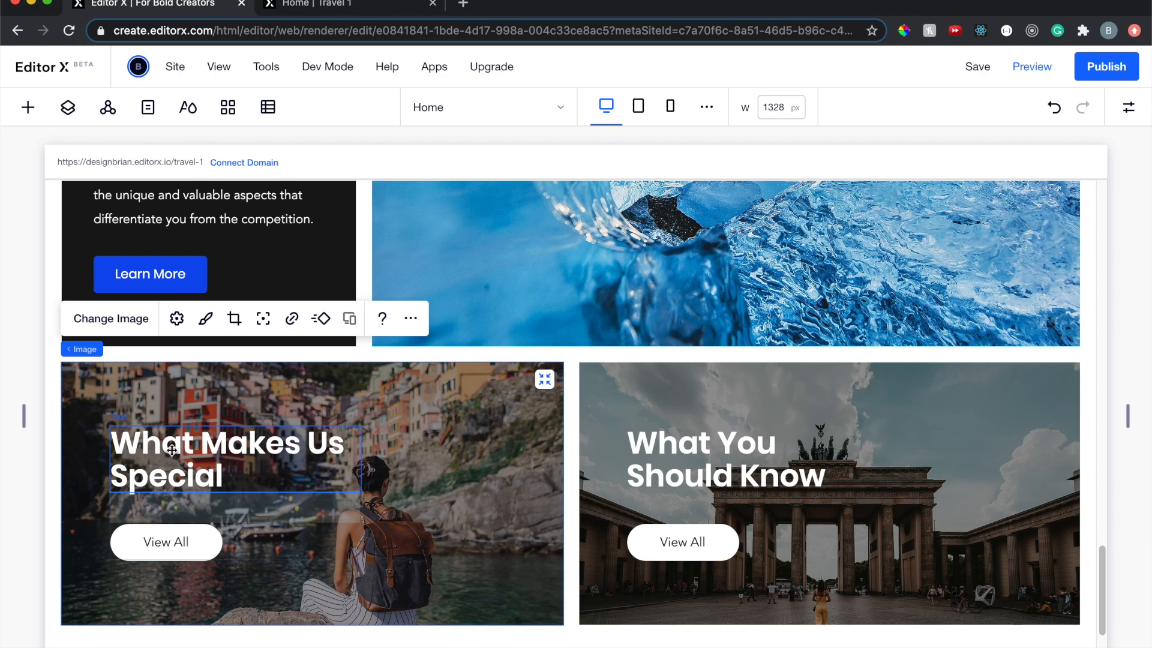
Replace the What Makes Us Special heading with "Solo Travelers"
left_click(198, 457)
double_click(197, 457)
type("Solo Travelers")
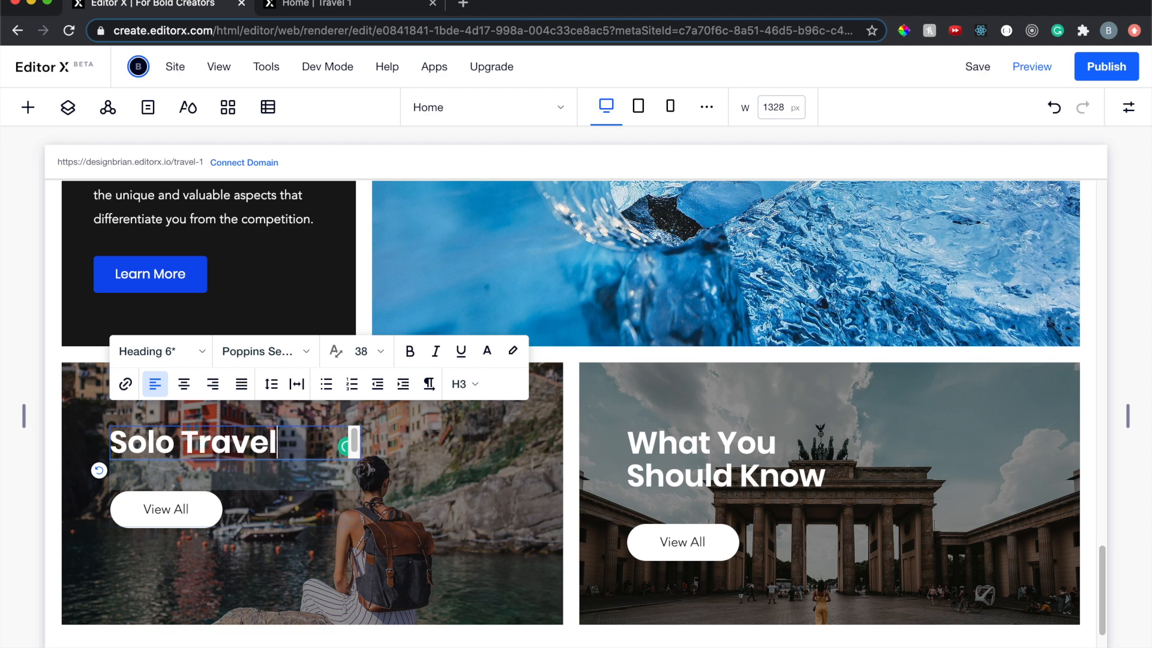
Replace the View All button under Solo Travelers with a copy of the blue Learn More button and stack it with the heading
left_click(209, 517)
left_click(209, 516)
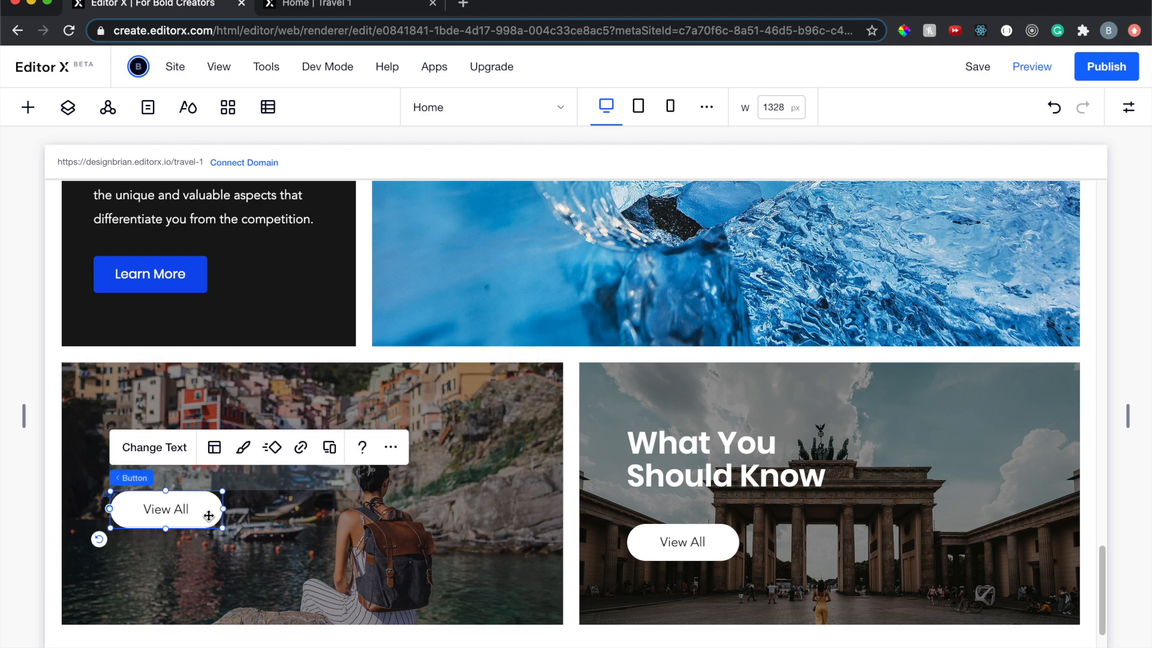
key("Delete")
left_click(182, 286)
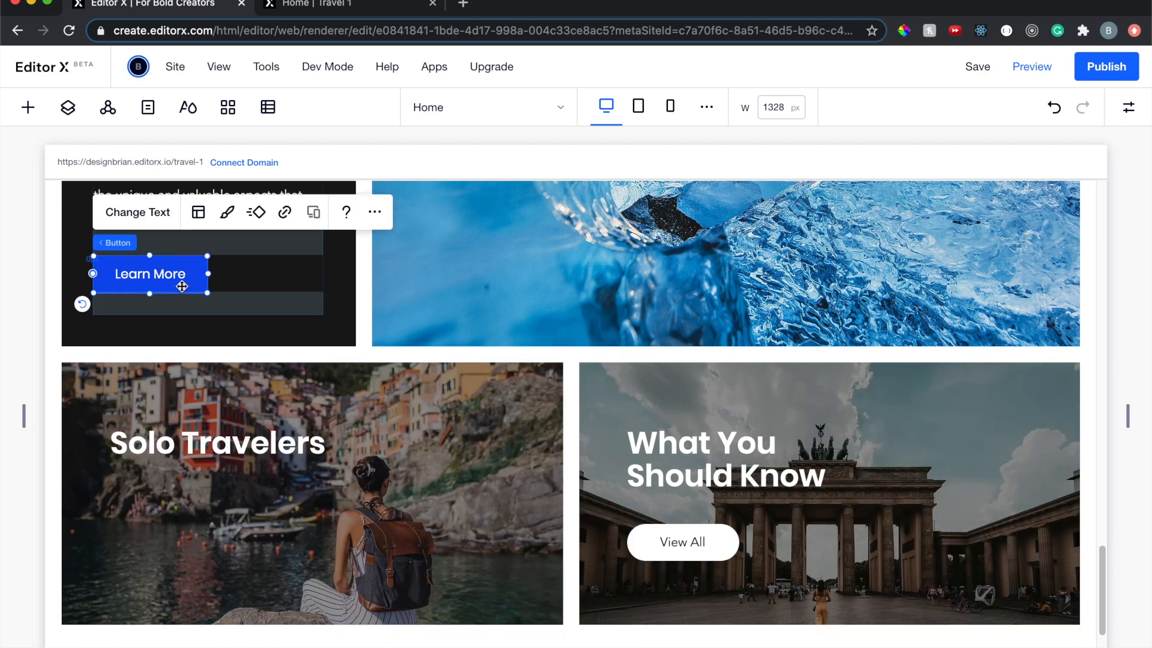
left_click_drag(182, 288, 200, 502)
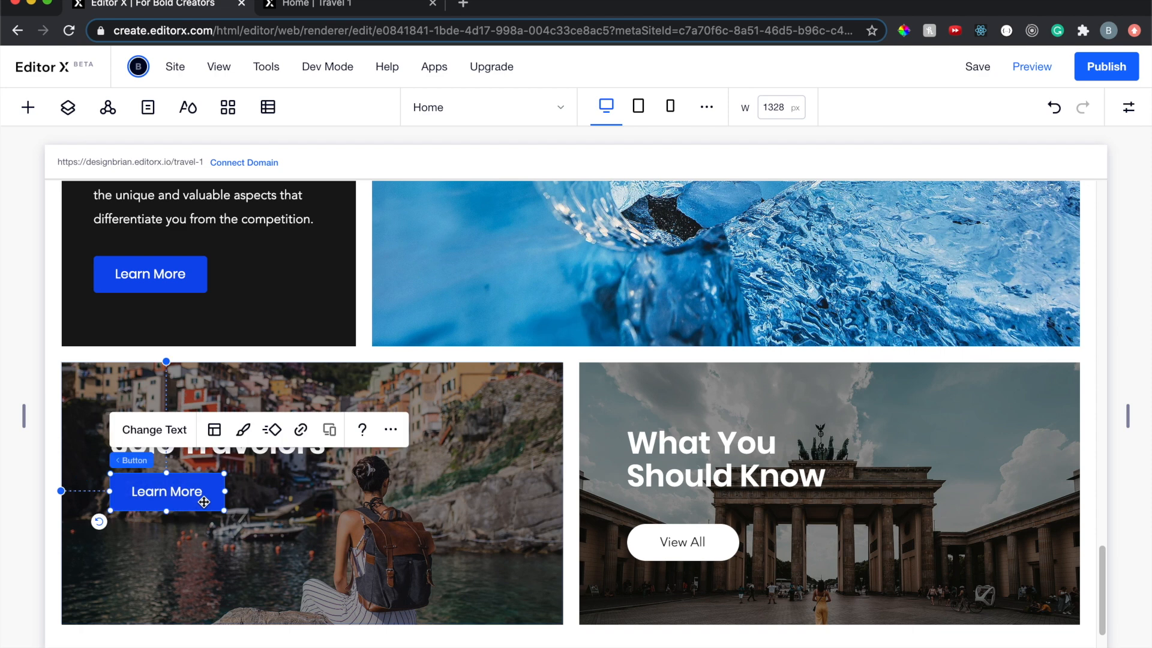
left_click(263, 456, "shift")
left_click(136, 382)
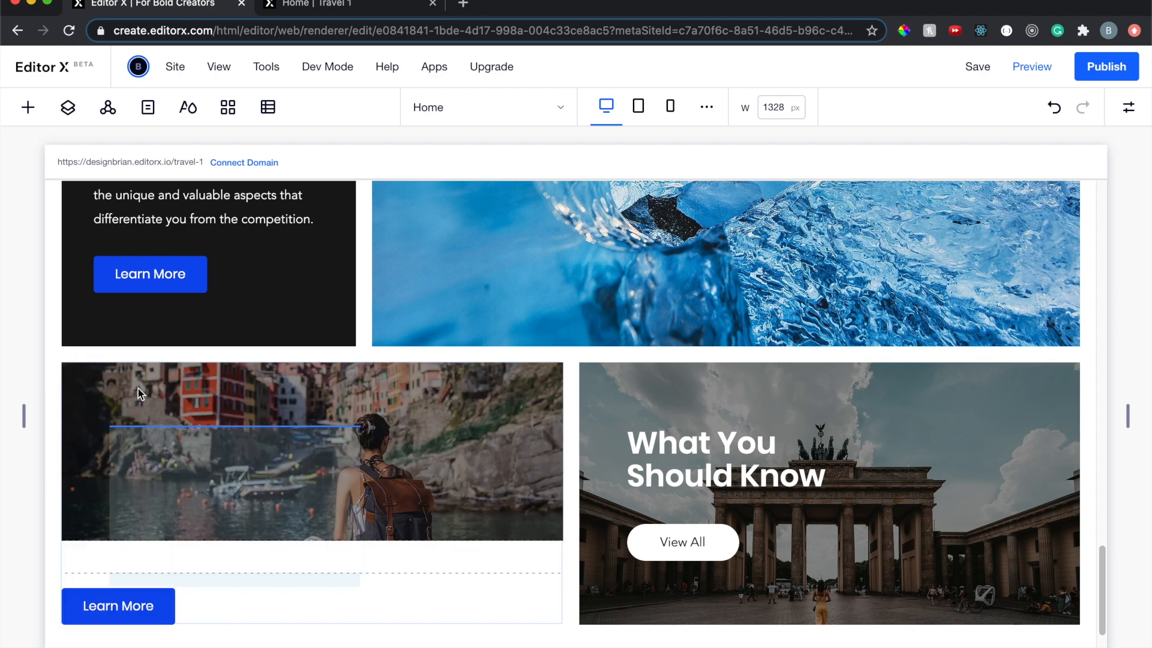
Replace the What You Should Know heading with "Experience Bliss"
left_click(741, 469)
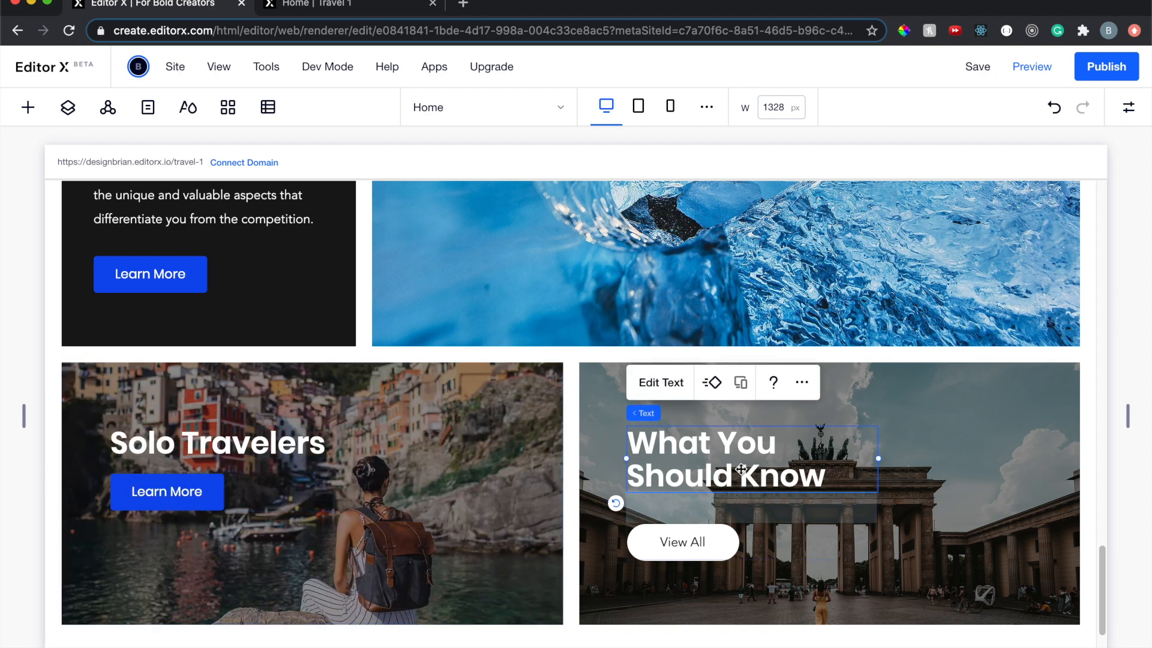
double_click(742, 469)
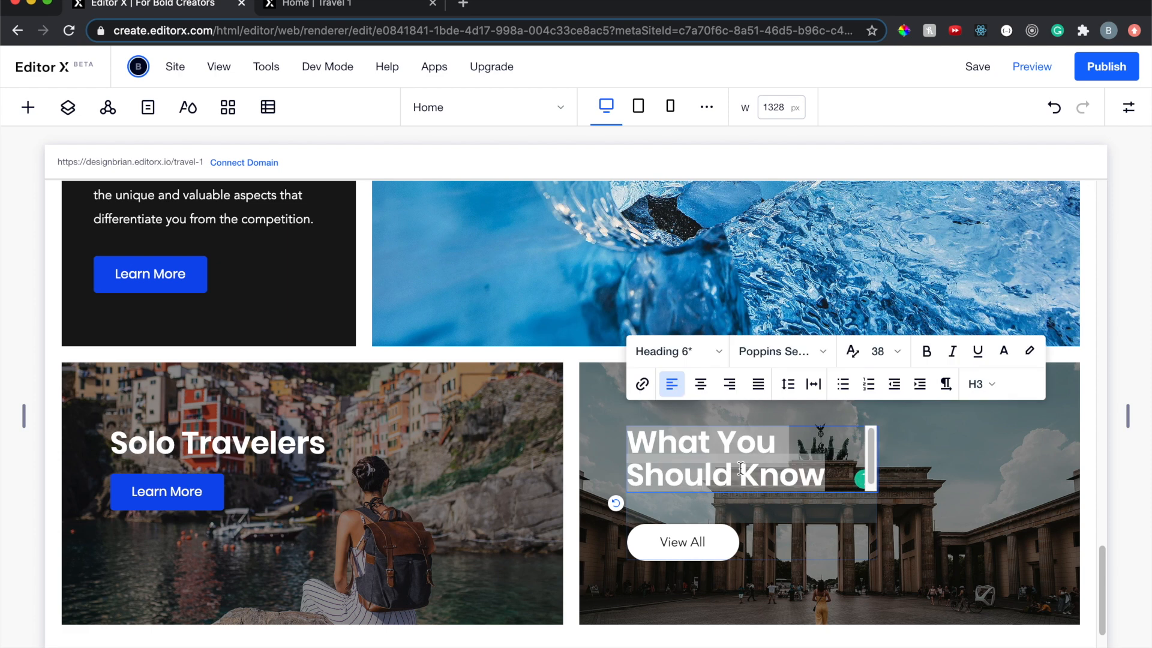
type("Experience Bliss")
left_click(832, 527)
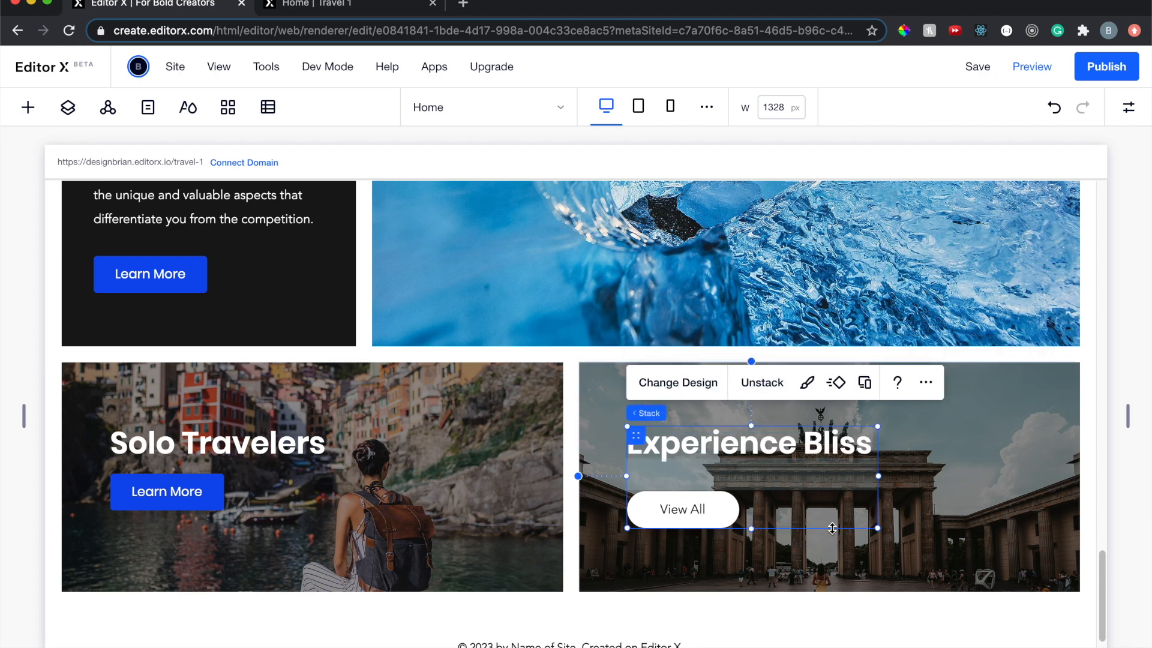
Replace the View All button under Experience Bliss with a copy of the blue Learn More button from the Solo Travelers tile
left_click(213, 491)
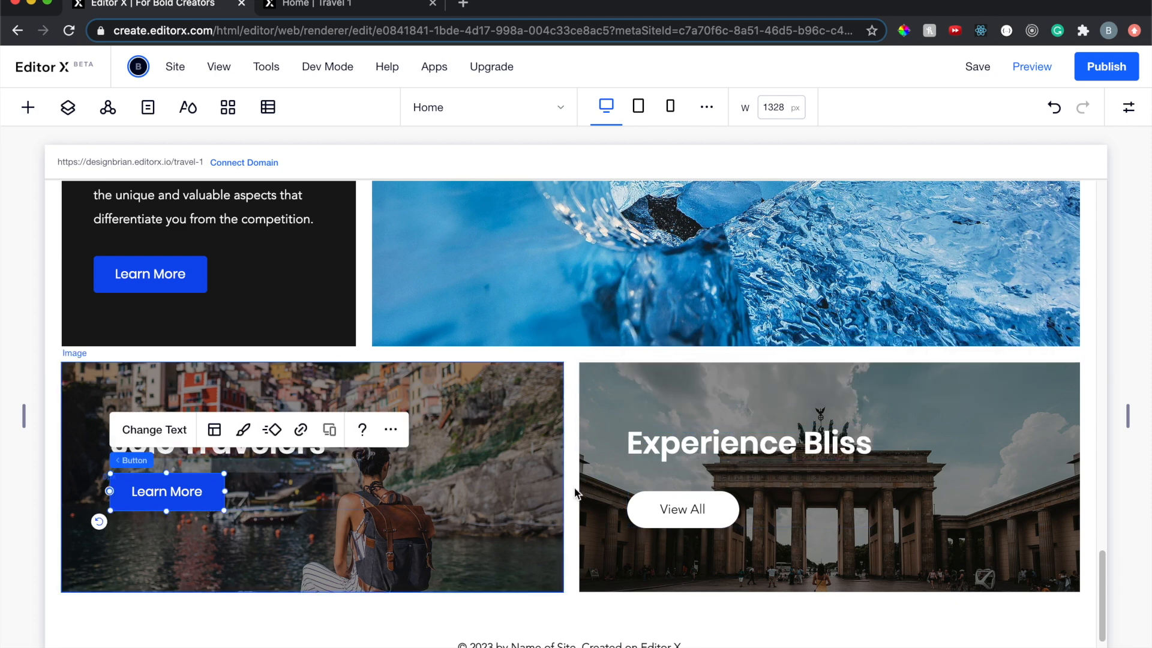
left_click(724, 499)
key("ctrl+v")
left_click(699, 559)
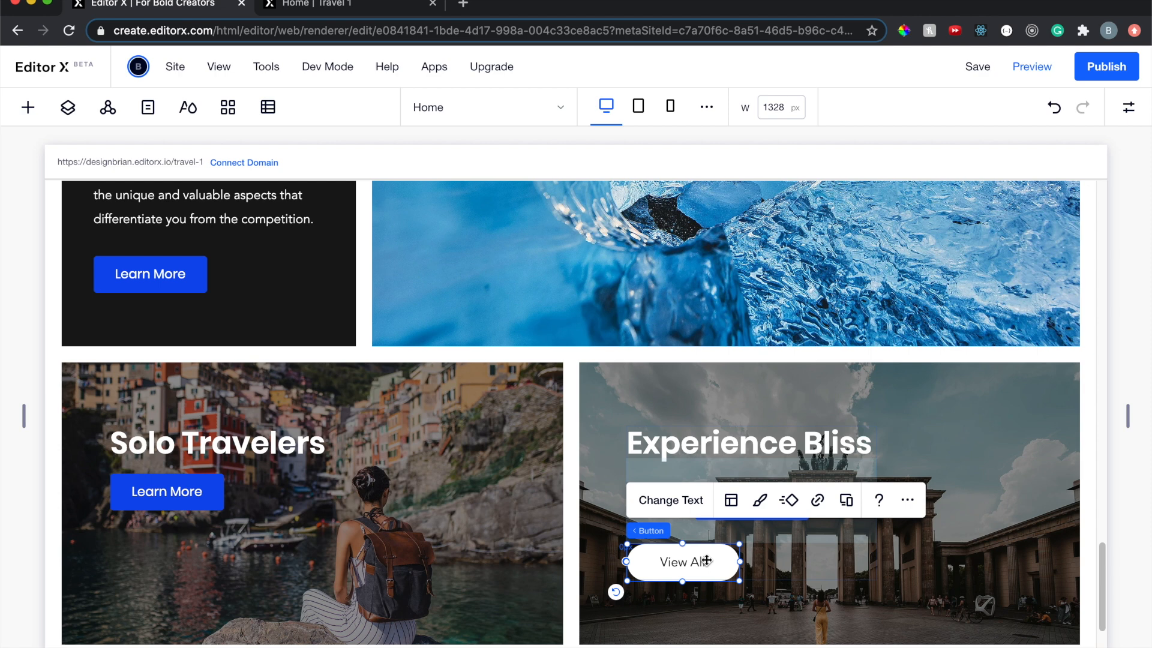
key("Delete")
left_click_drag(785, 505, 721, 496)
Stack the Experience Bliss heading with its Learn More button and align the button to the heading's left edge
left_click(699, 453, "shift")
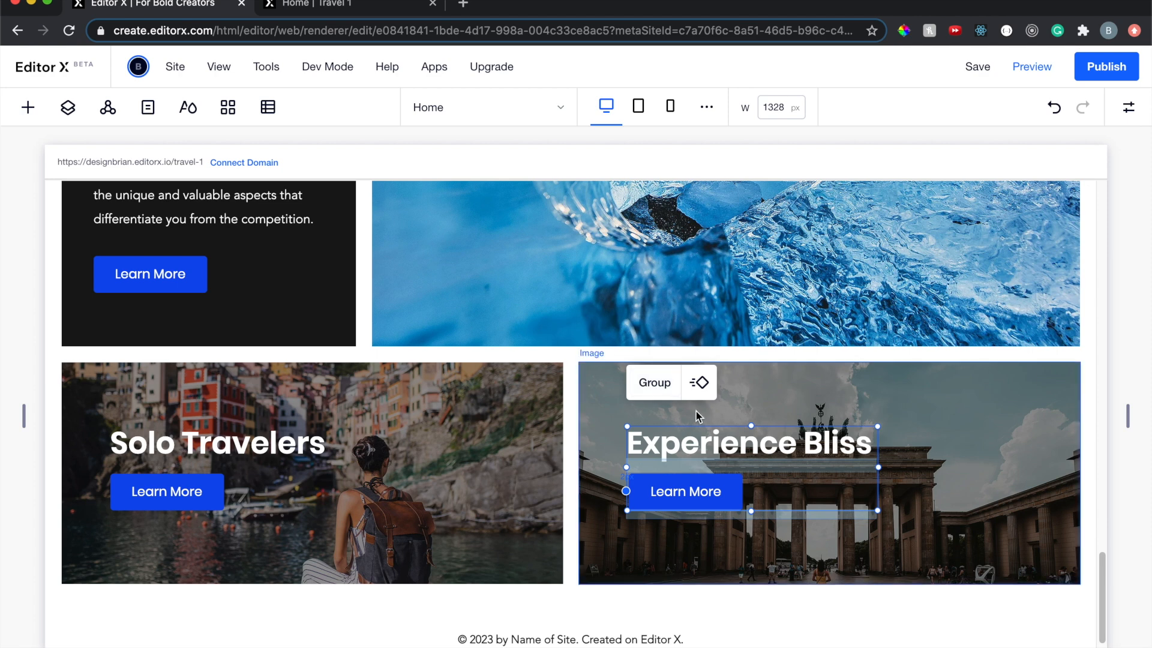
left_click(660, 387)
left_click(931, 440)
left_click(672, 441)
left_click(677, 492, "shift")
left_click(676, 491)
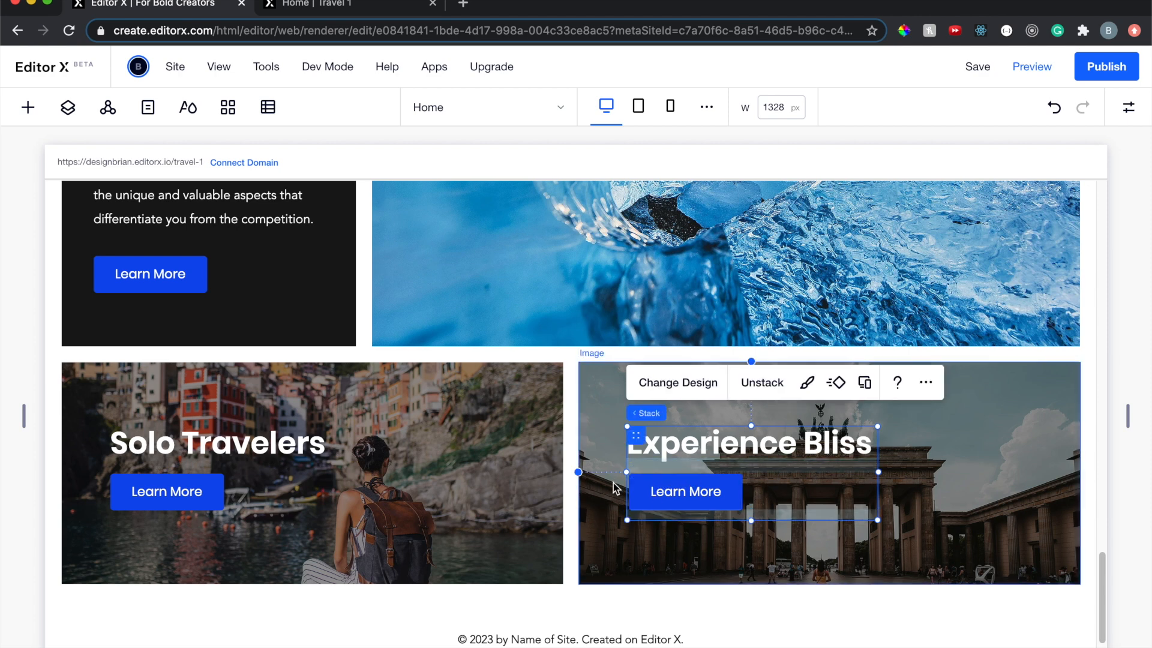
left_click_drag(719, 498, 714, 502)
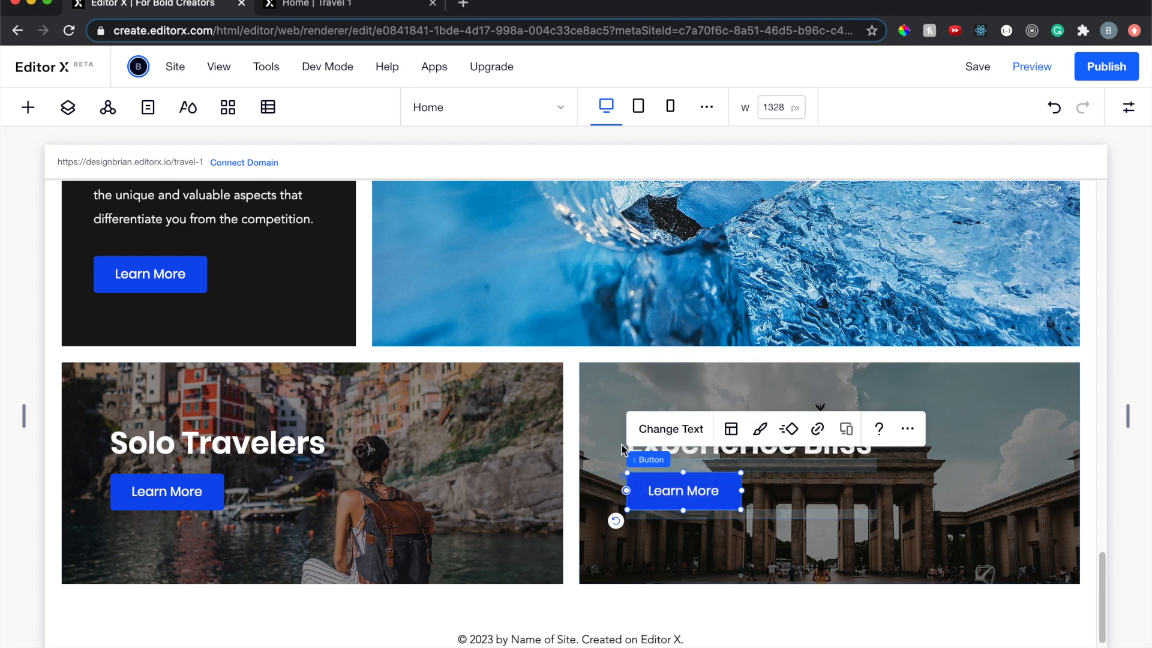
left_click(590, 442)
Check the contents of the Experience Bliss tile's stack in the layer structure
left_click(72, 108)
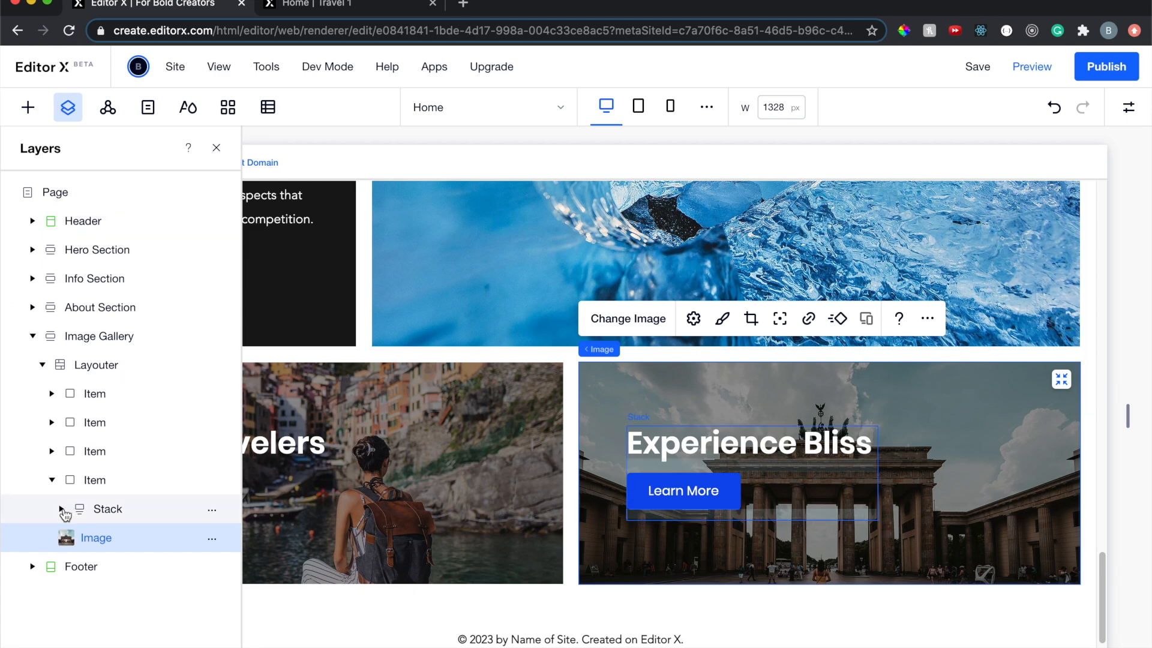
left_click(61, 510)
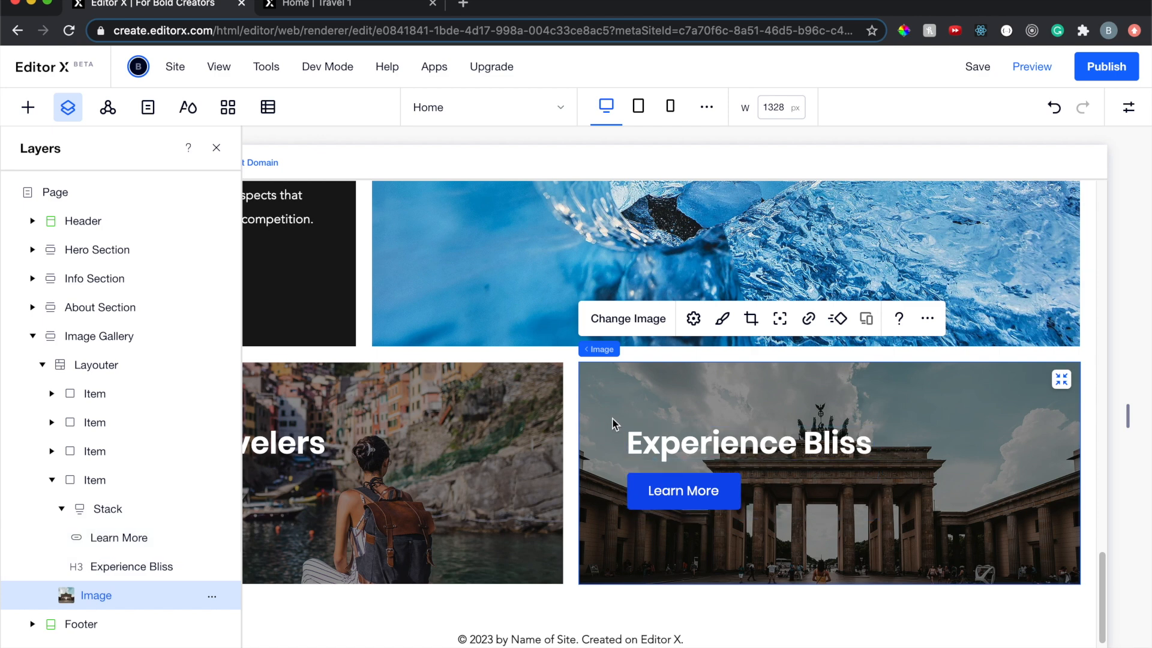
left_click(216, 148)
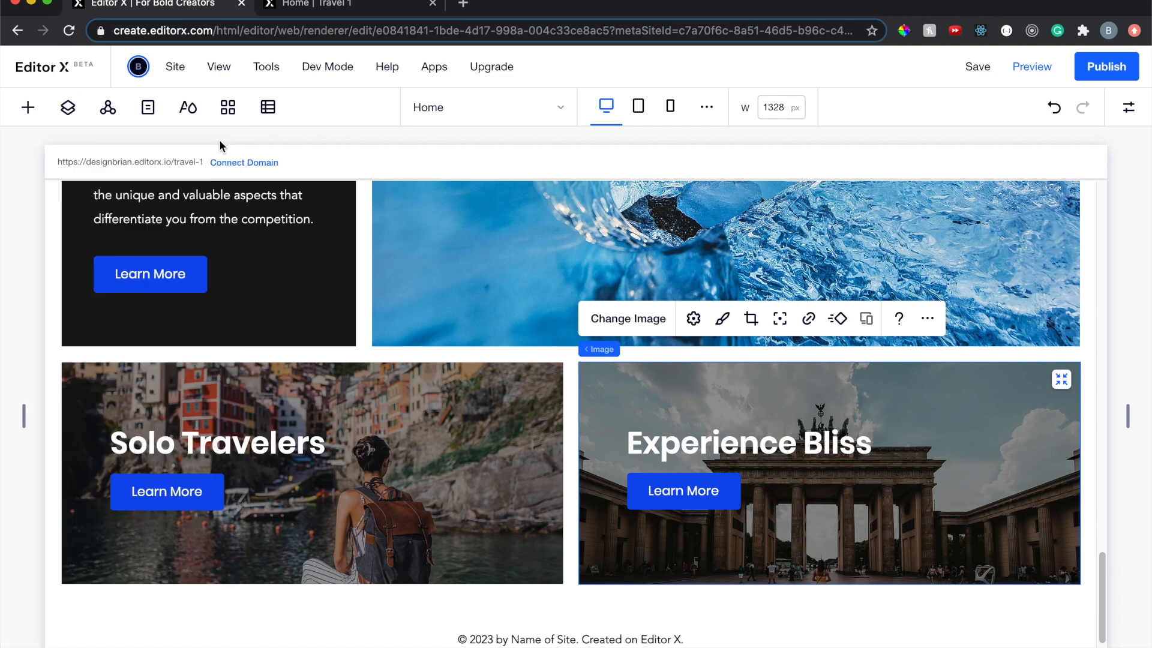
Change the text of the button under Solo Travelers to "Join Now"
left_click(190, 499)
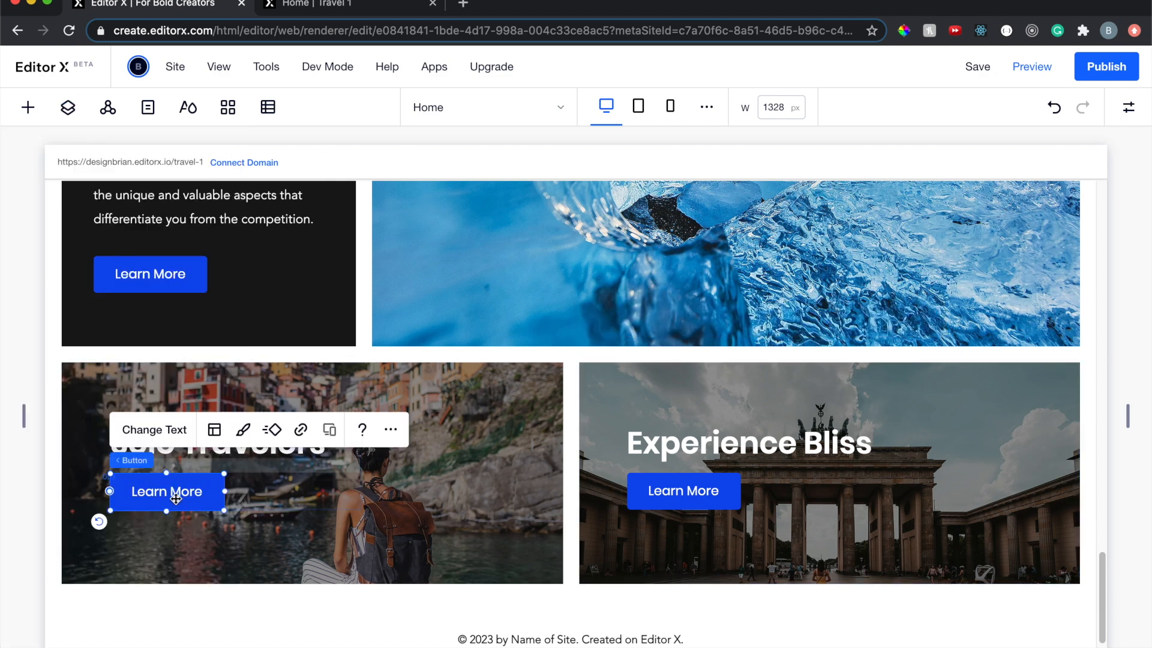
left_click(163, 430)
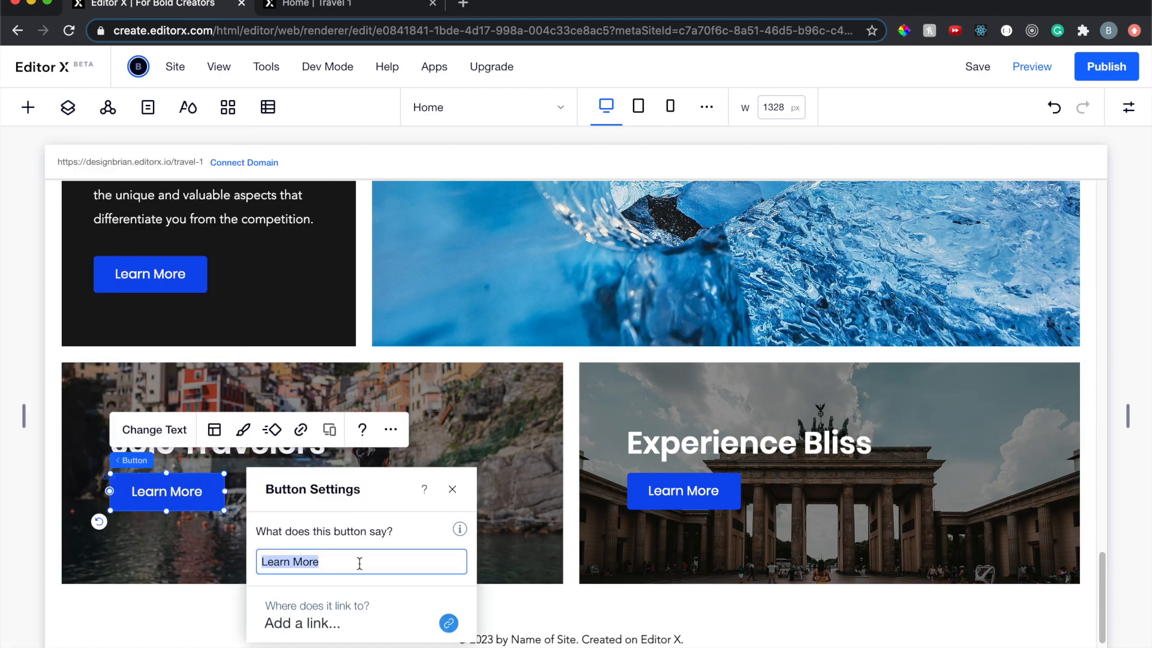
type("Join Now")
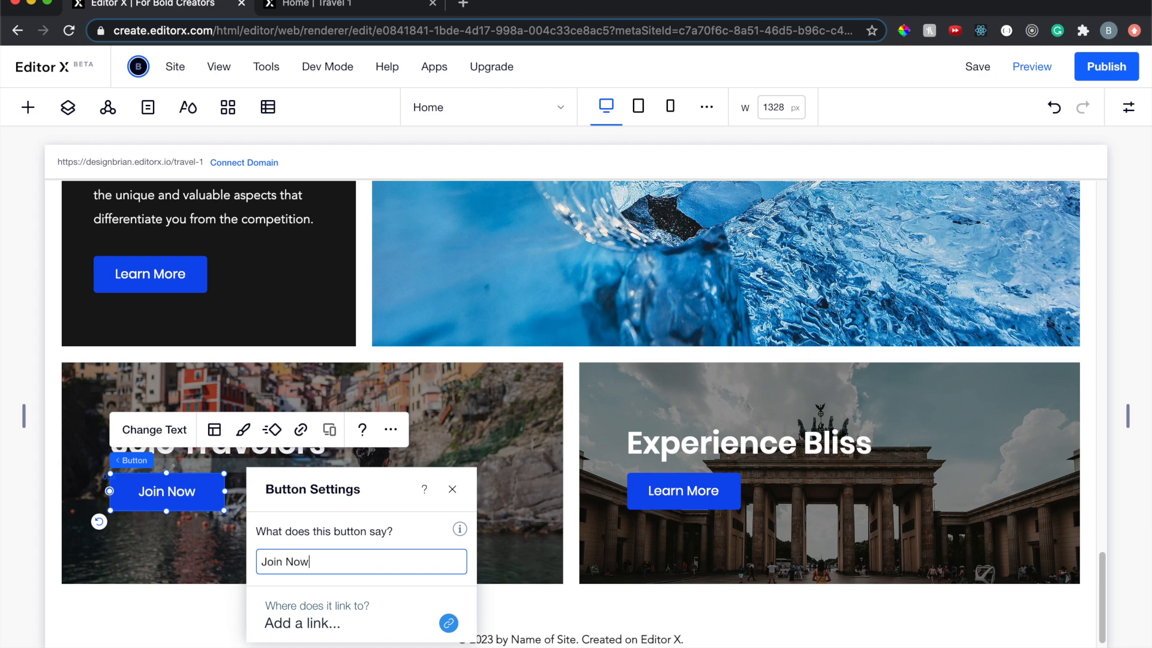
left_click(453, 489)
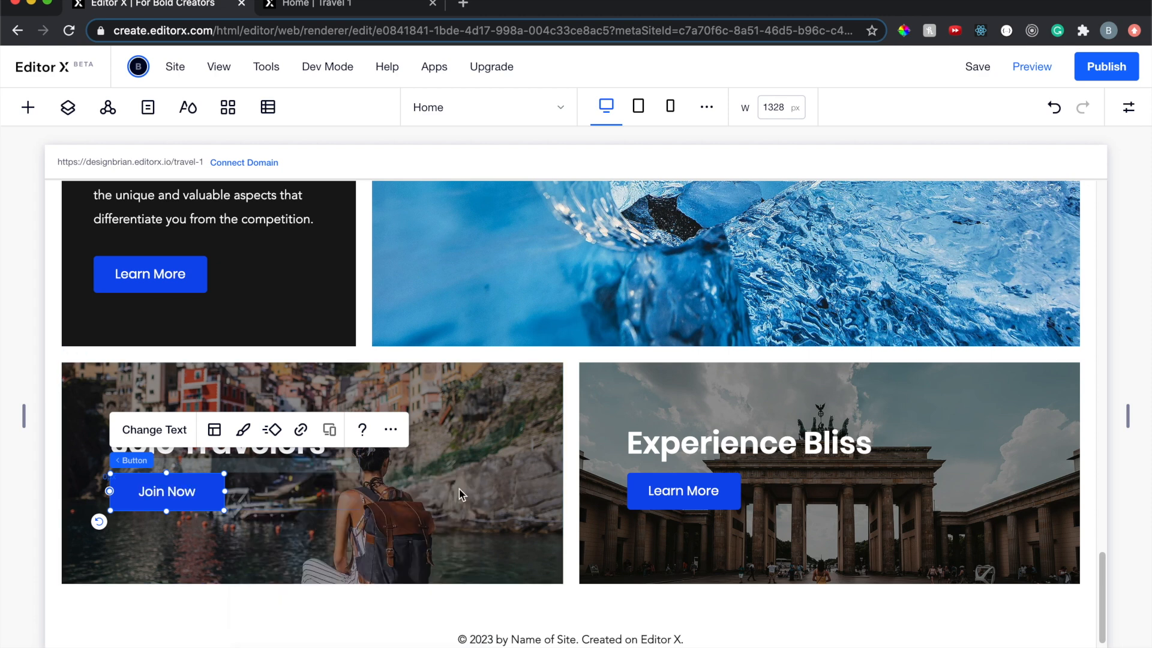
Change the text of the button under Experience Bliss to "Get Started"
left_click(695, 489)
left_click(670, 428)
type("Get")
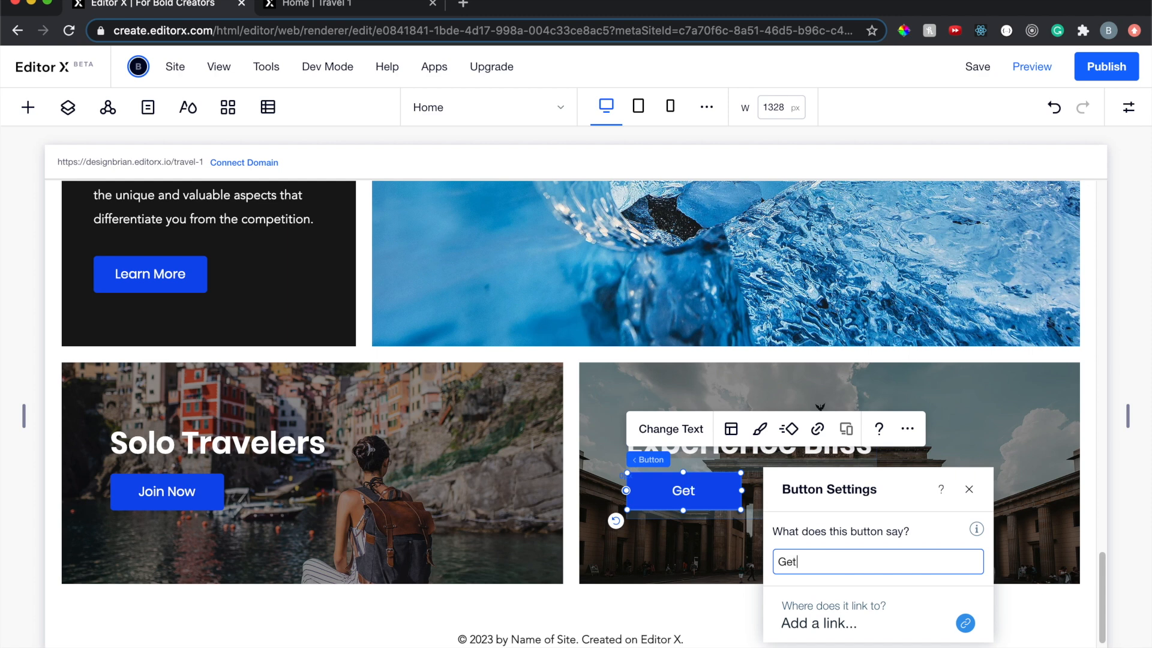
type(" Started")
left_click(967, 491)
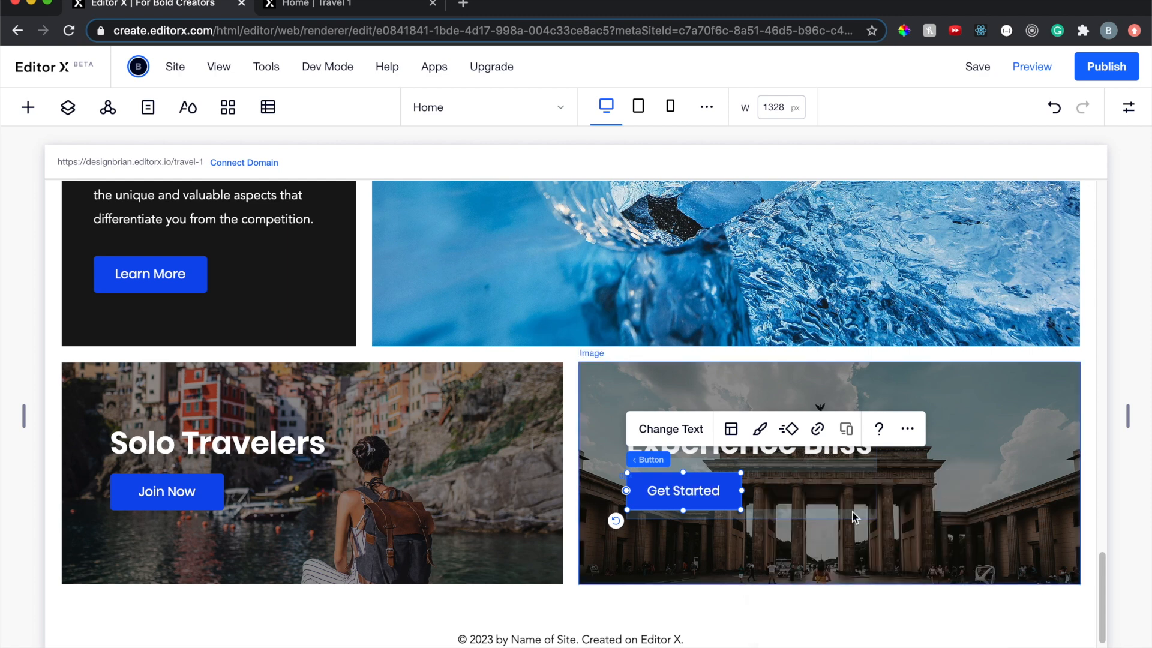
left_click(538, 531)
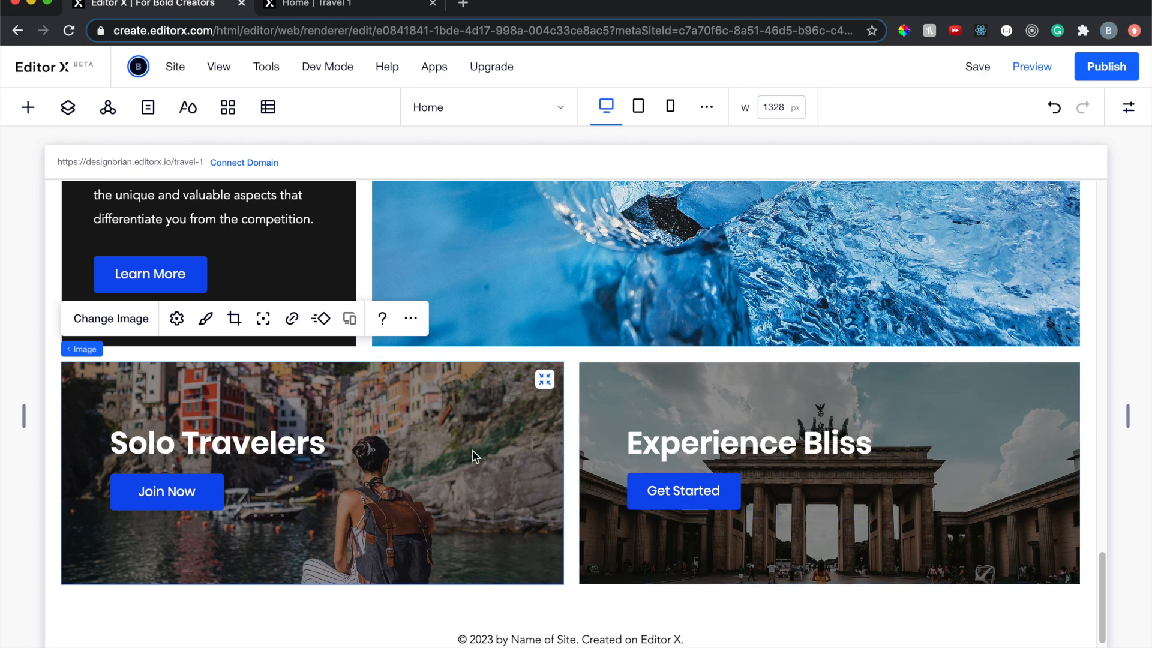
Check the image gallery tiles at the tablet breakpoint, then return to the desktop breakpoint
scroll(588, 275, "up", 3)
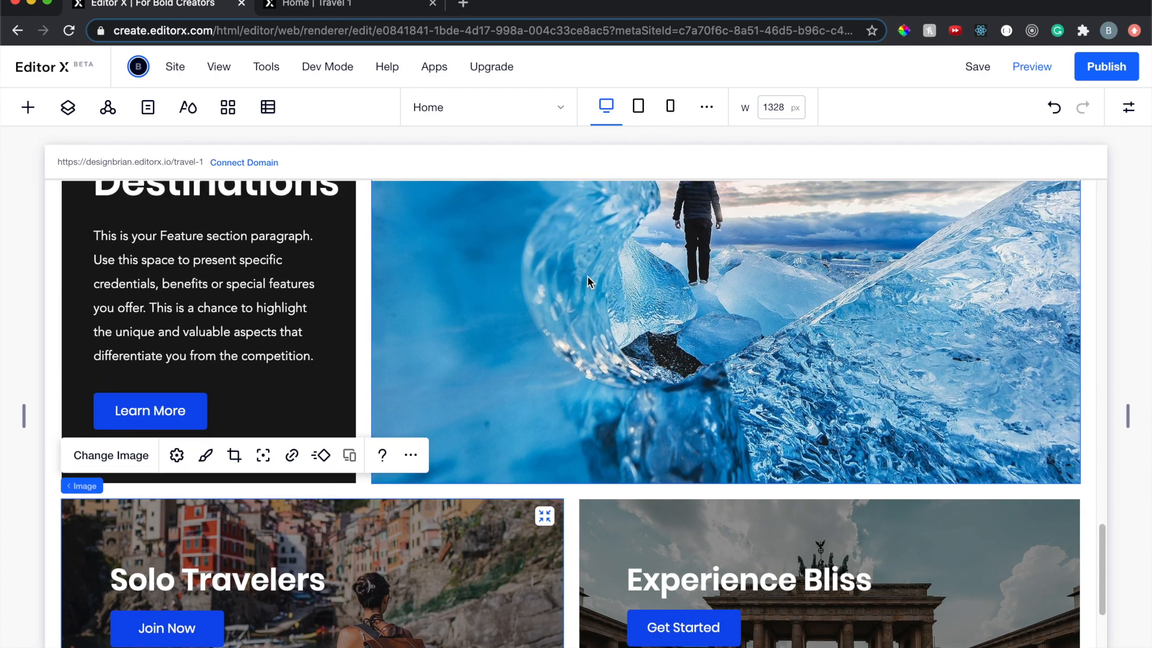
left_click(638, 107)
scroll(589, 427, "up", 4)
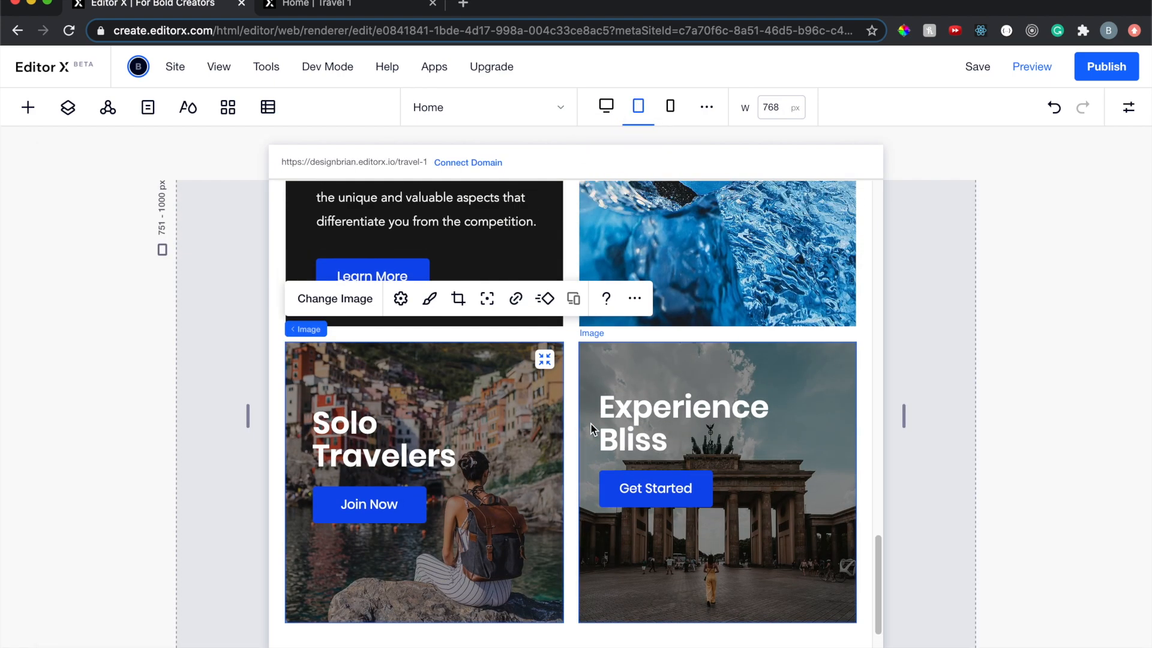
scroll(593, 429, "up", 4)
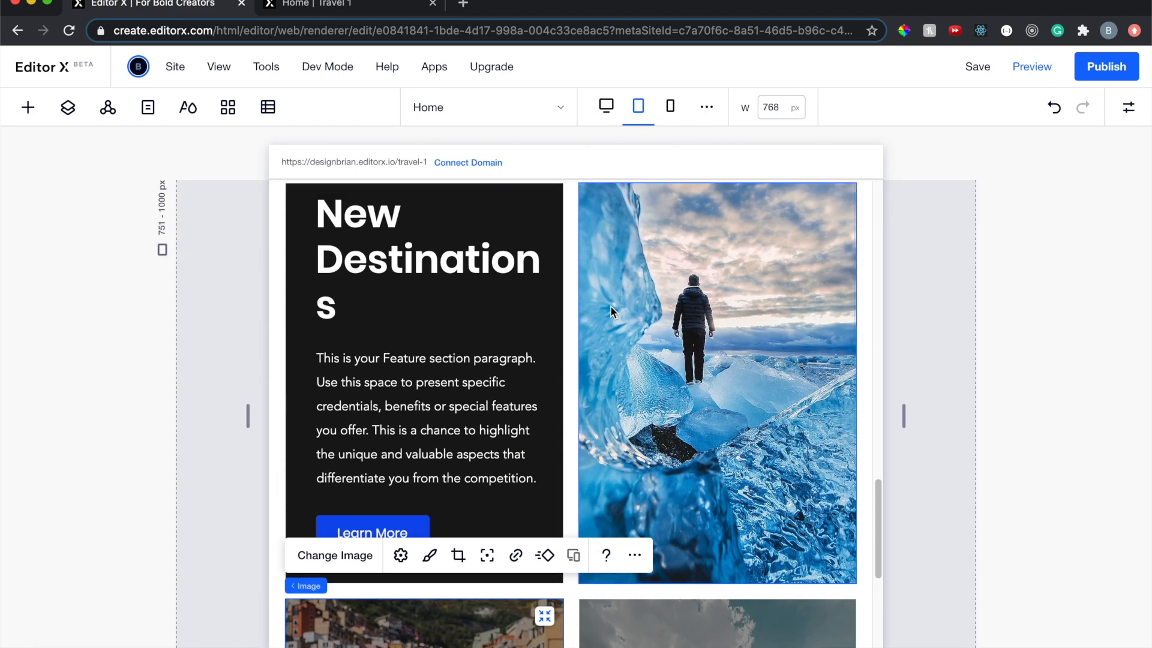
left_click(606, 107)
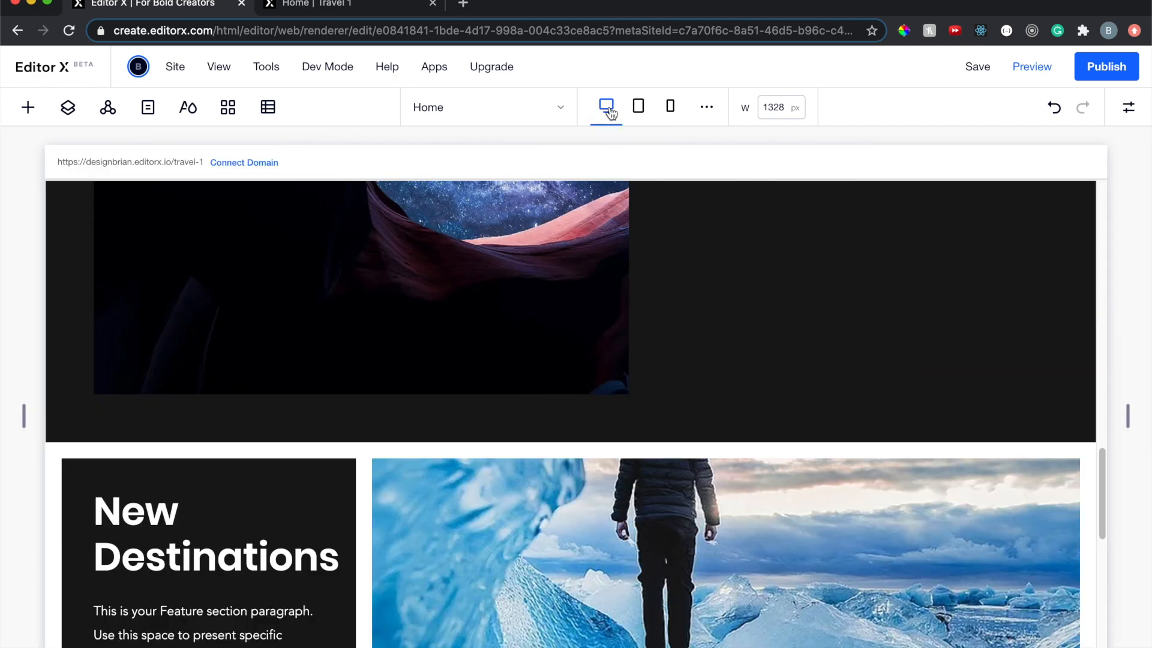
Make the New Destinations heading's font size scale from a minimum of 32 to a maximum of 48
left_click(187, 556)
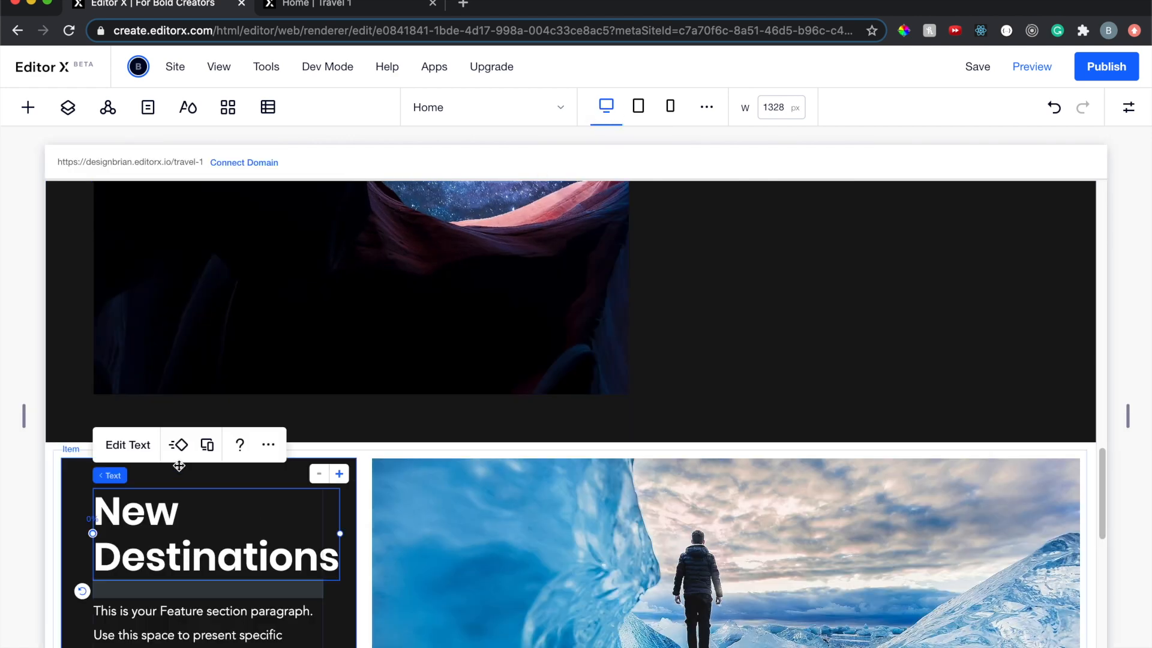
left_click(124, 442)
left_click(318, 414)
left_click(403, 414)
type("48")
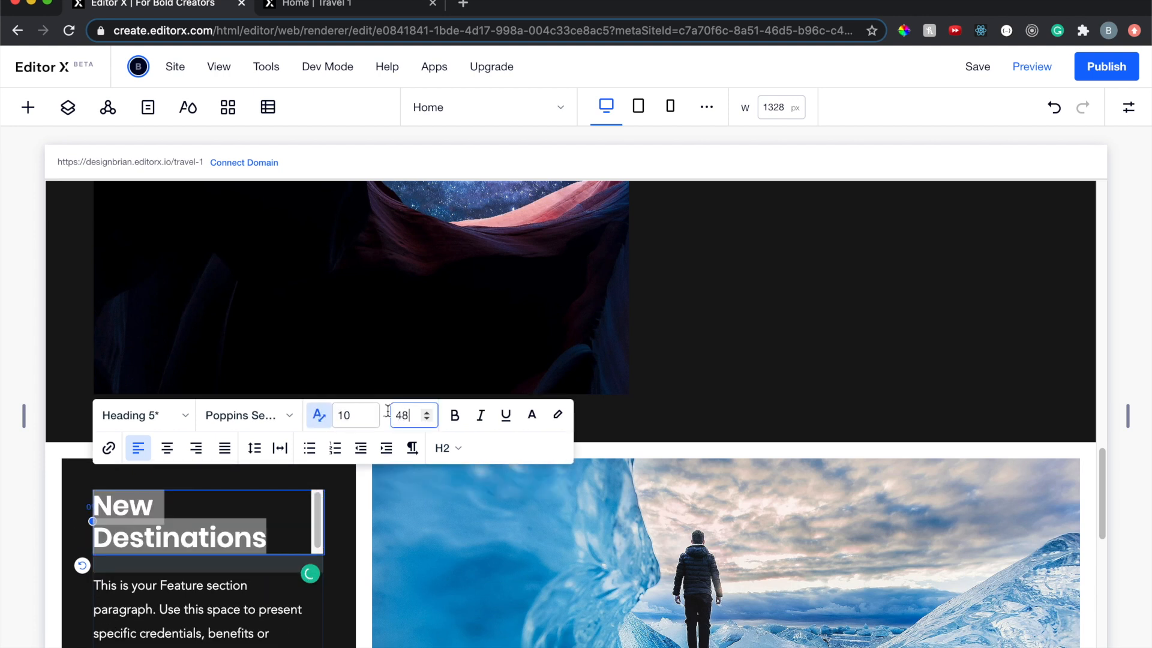
left_click(350, 413)
type("30")
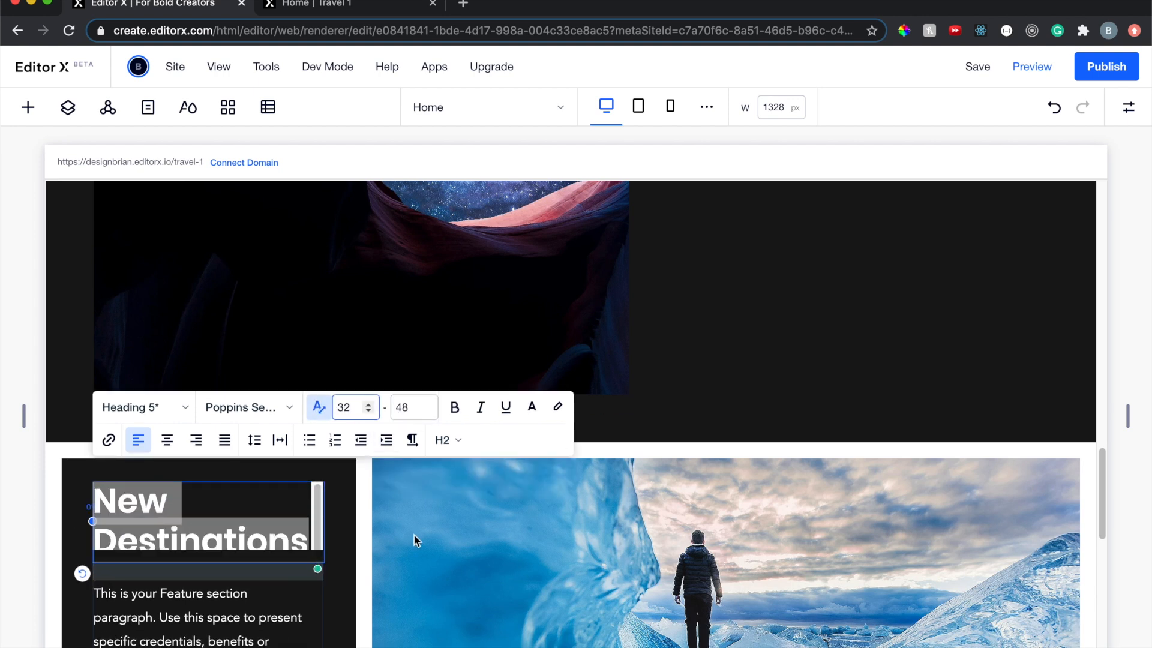
left_click(414, 537)
Check the New Destinations heading at the tablet breakpoint, then lower its minimum font size to 30 on desktop
left_click(637, 107)
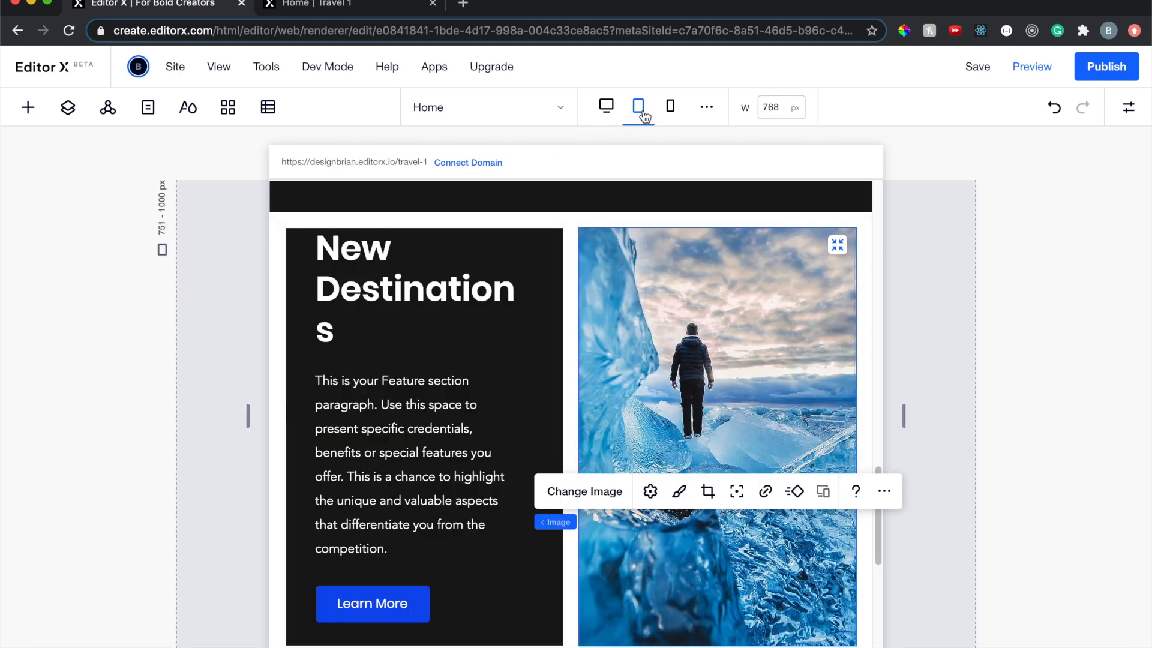
left_click(606, 108)
left_click(239, 527)
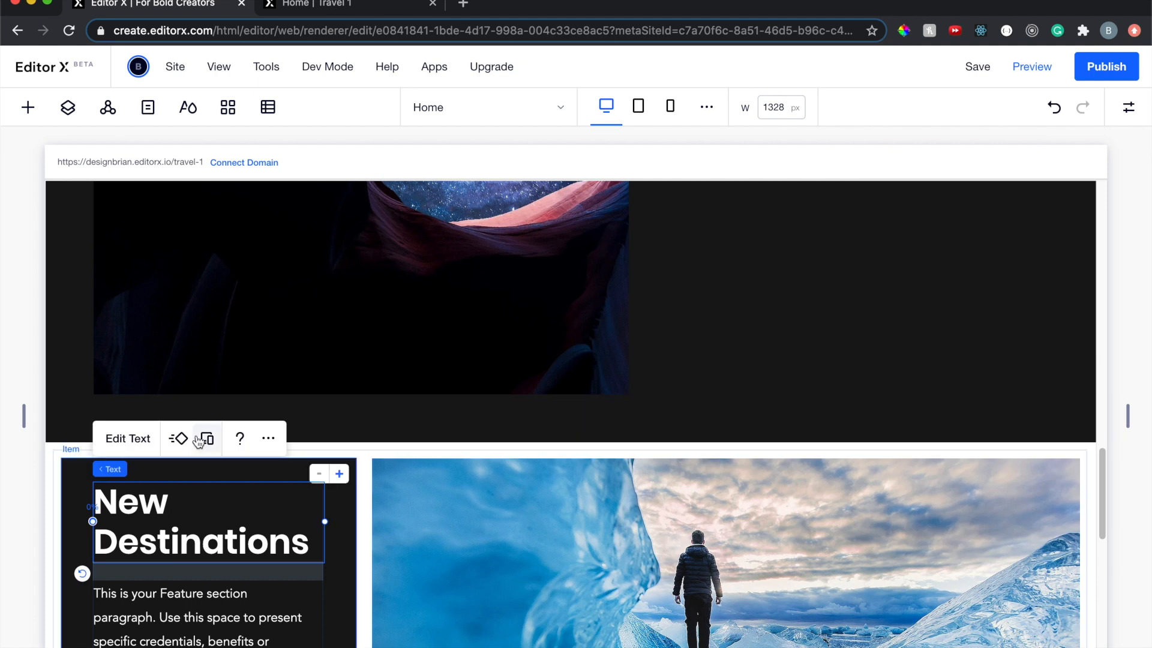
left_click(146, 439)
left_click(354, 409)
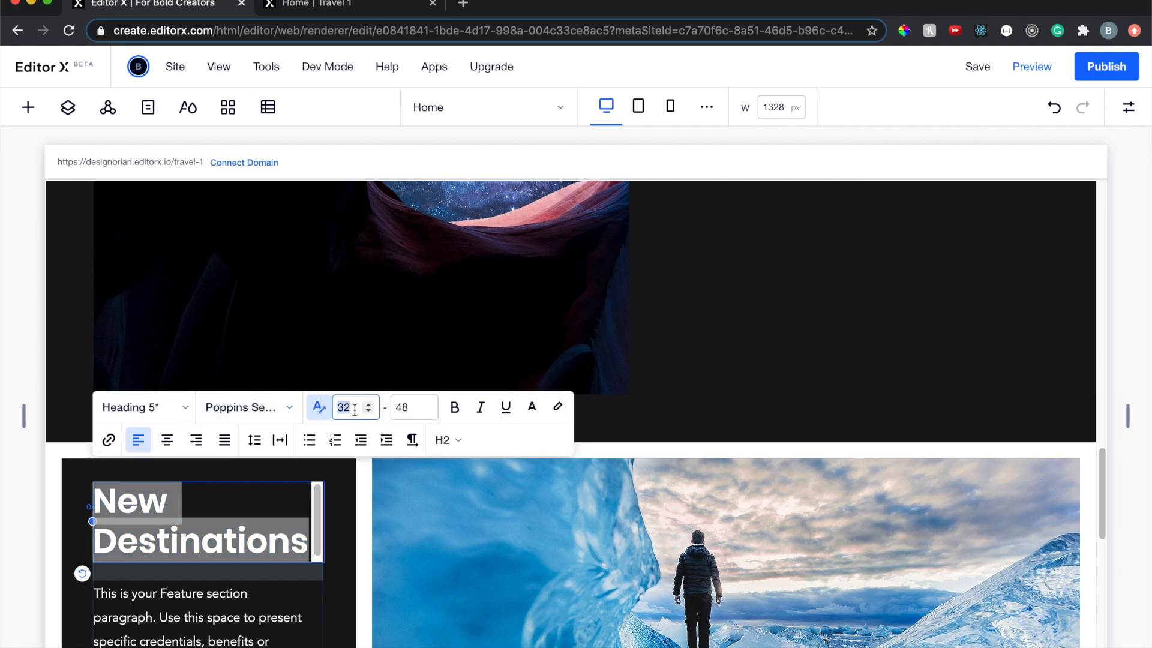
type("30")
left_click(430, 511)
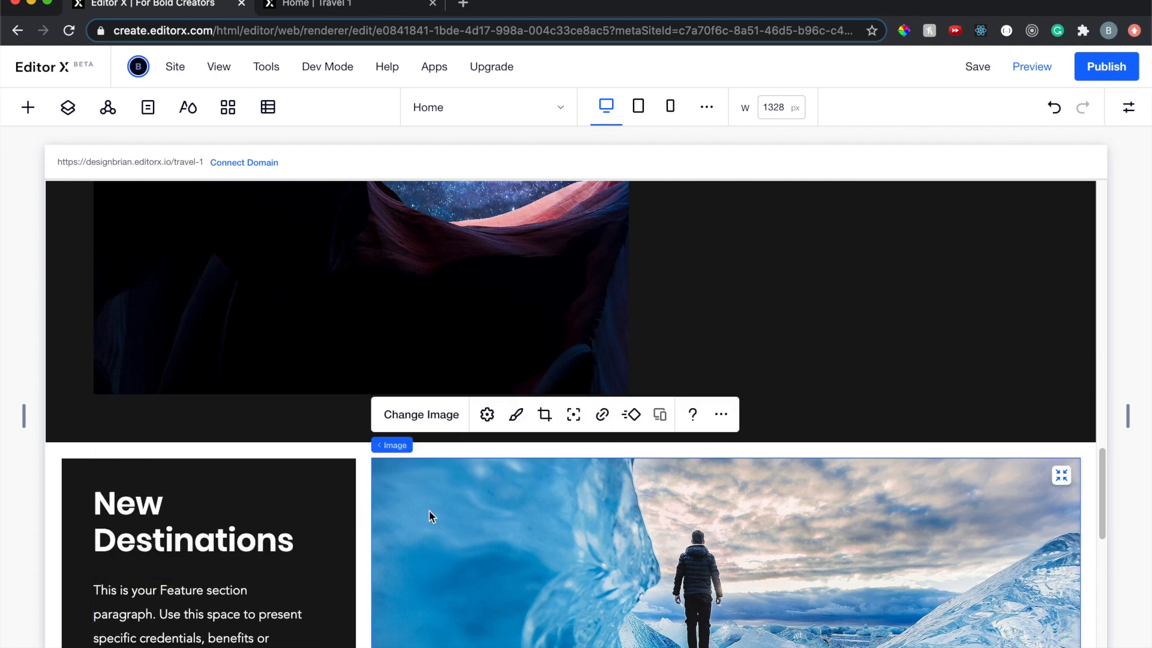
Review the gallery at the tablet and mobile breakpoints, then return to desktop without adding a section
left_click(638, 108)
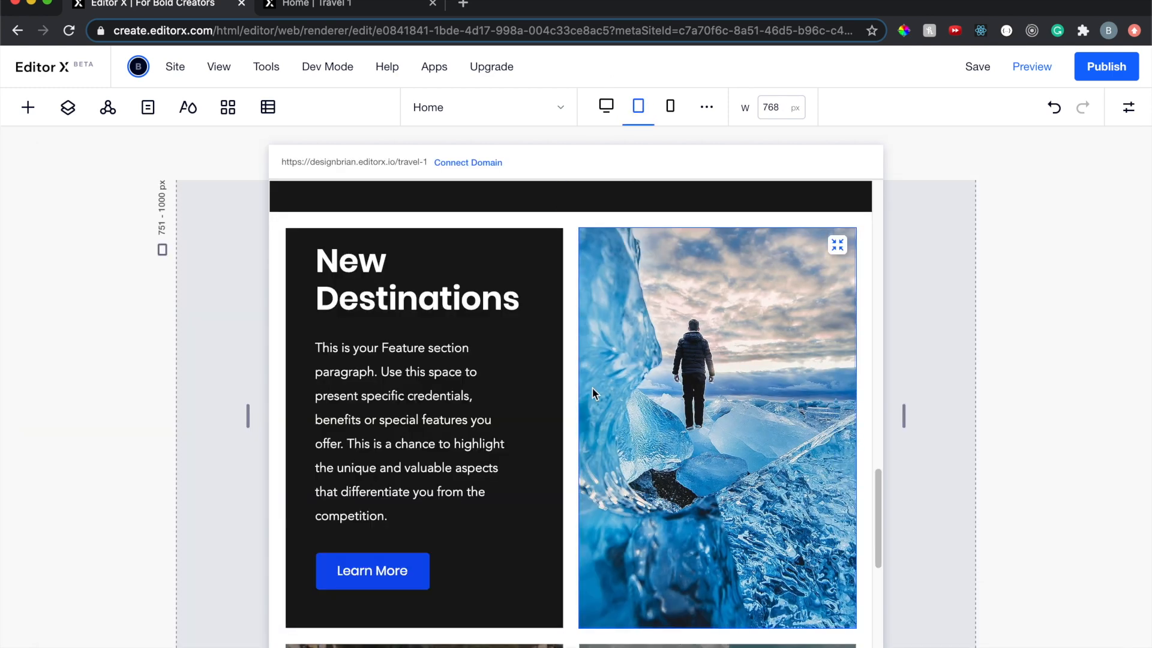
scroll(592, 387, "down", 6)
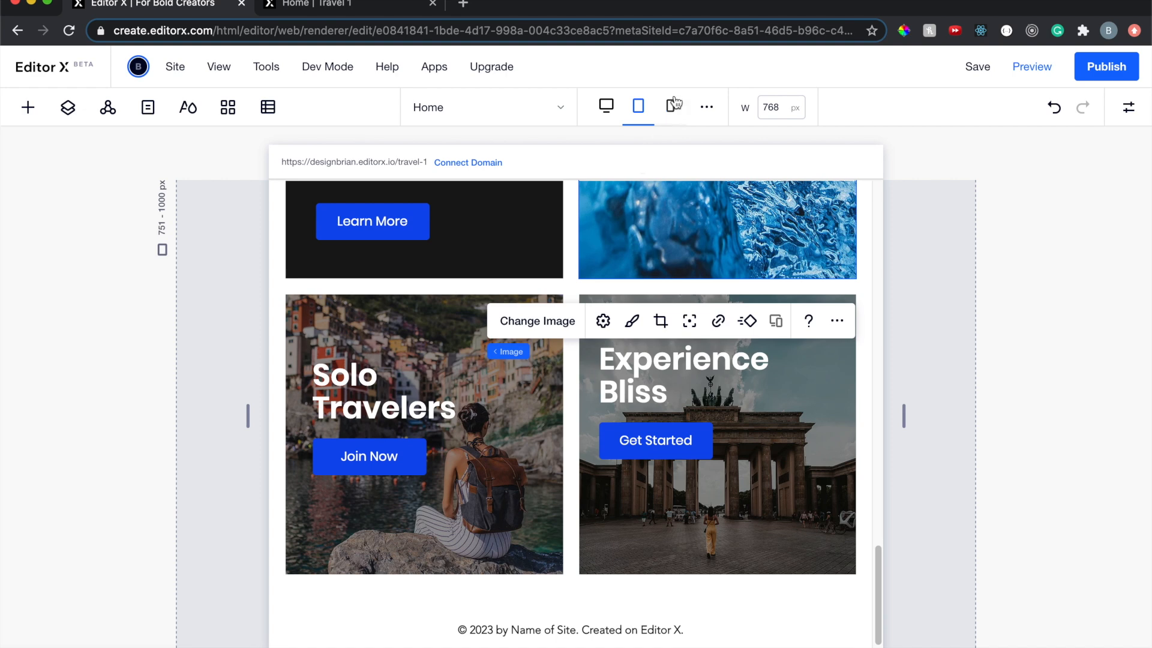
left_click(673, 105)
scroll(613, 321, "down", 15)
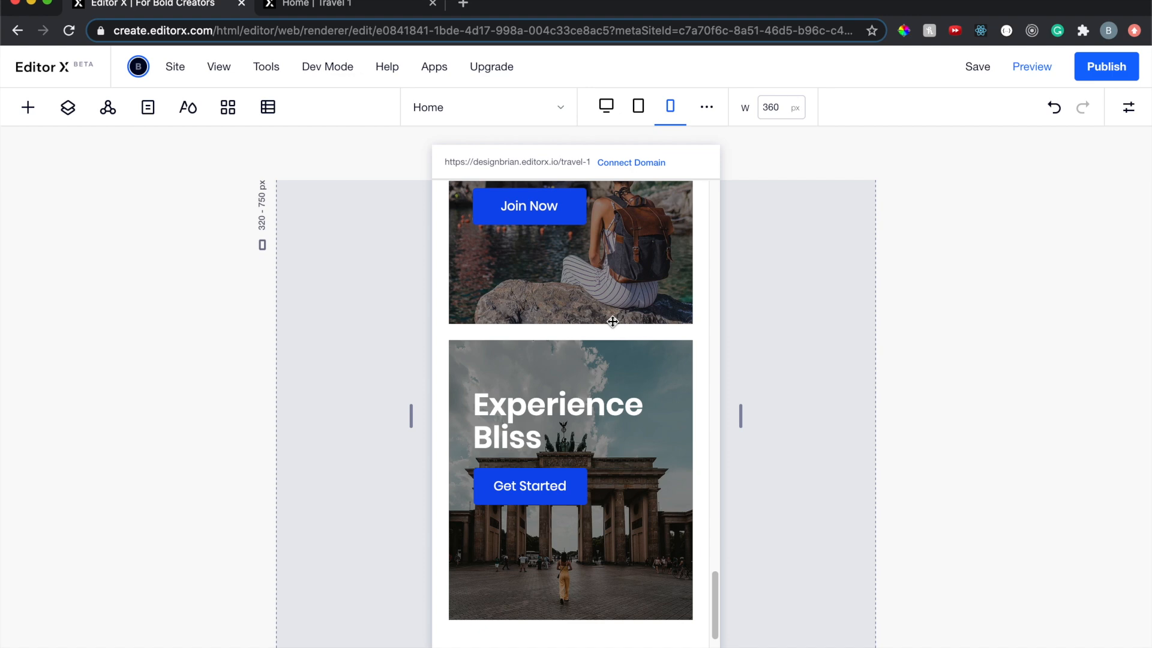
left_click(607, 108)
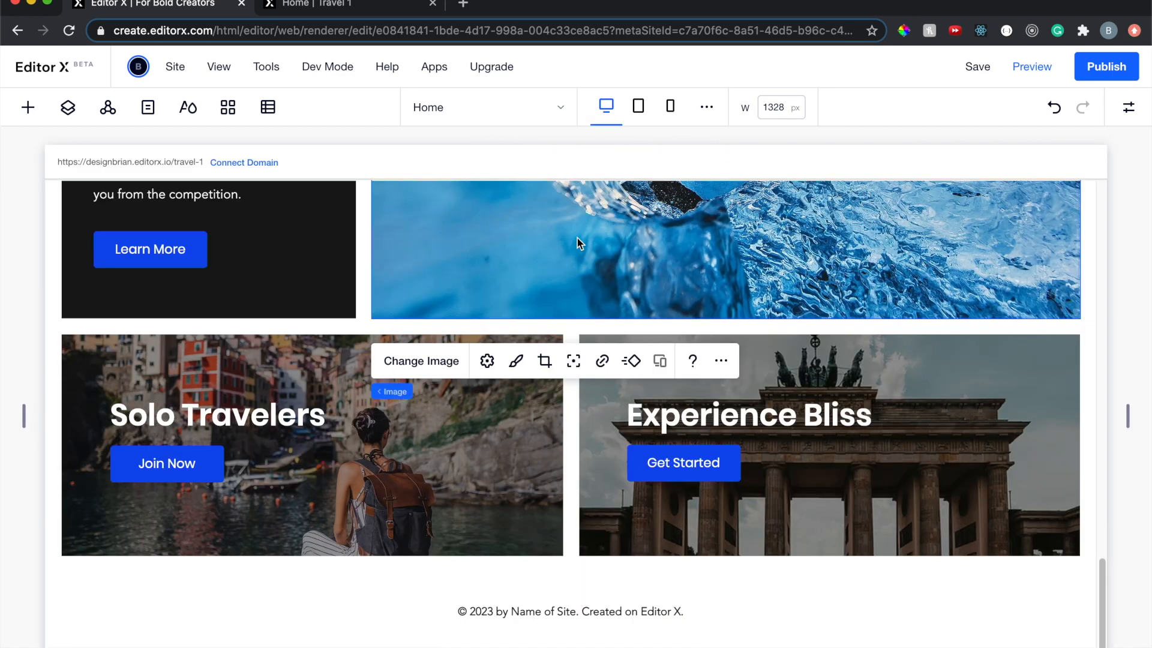
left_click(570, 585)
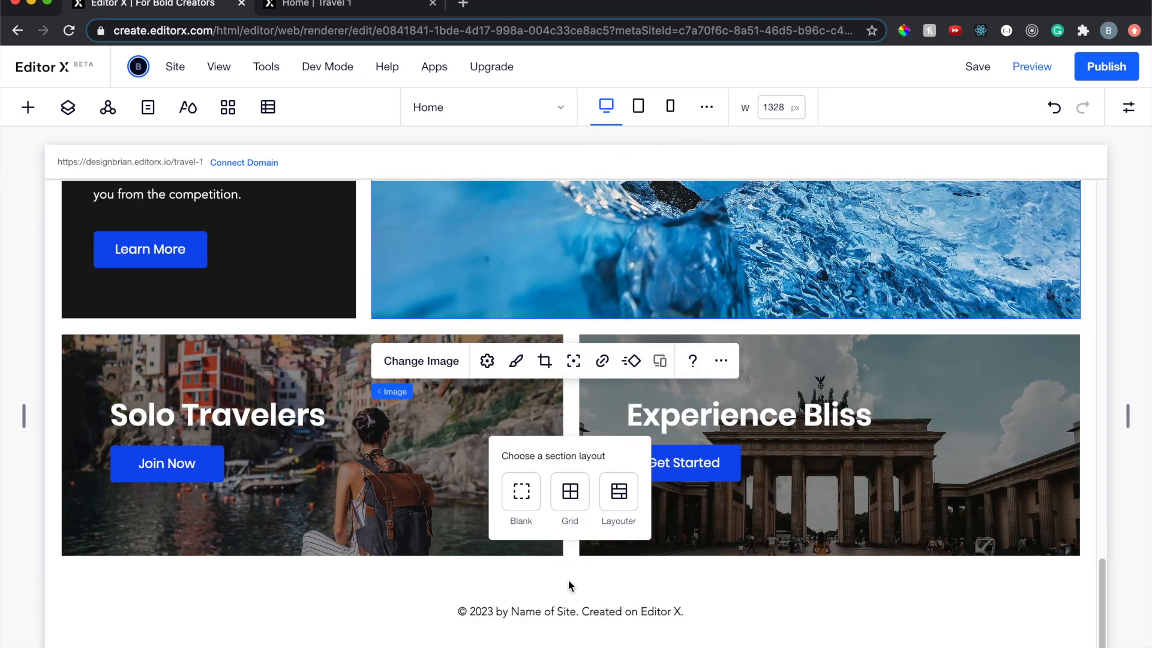
left_click(585, 590)
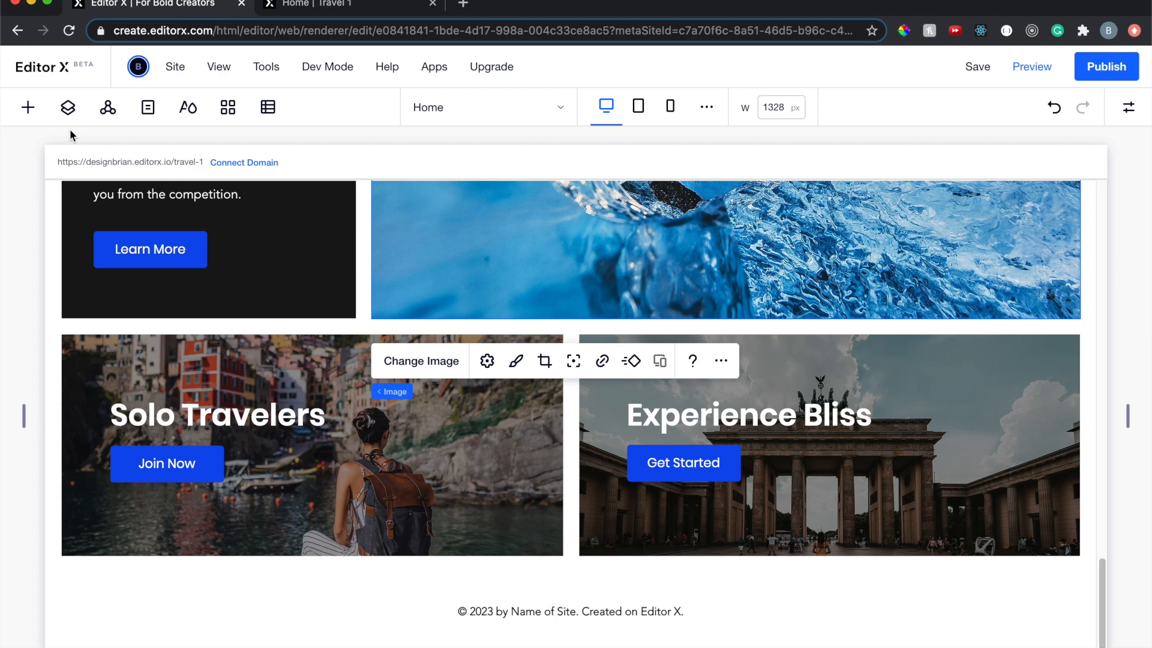
Browse the ready-made product, testimonial, banner and pricing compositions
left_click(28, 108)
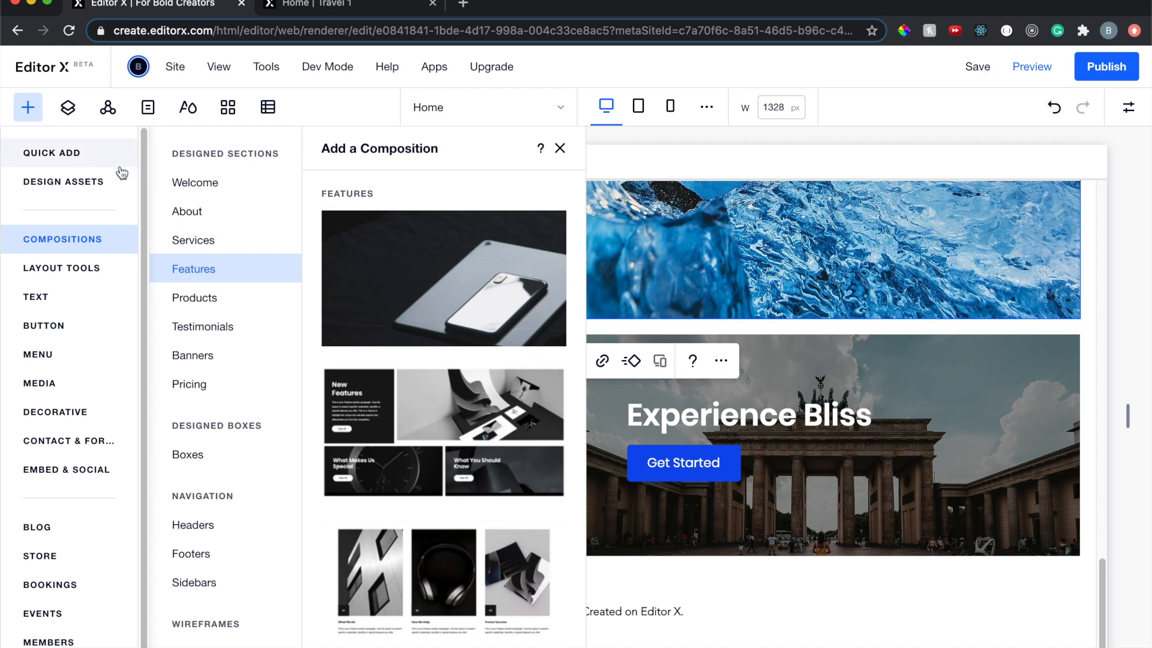
left_click(237, 304)
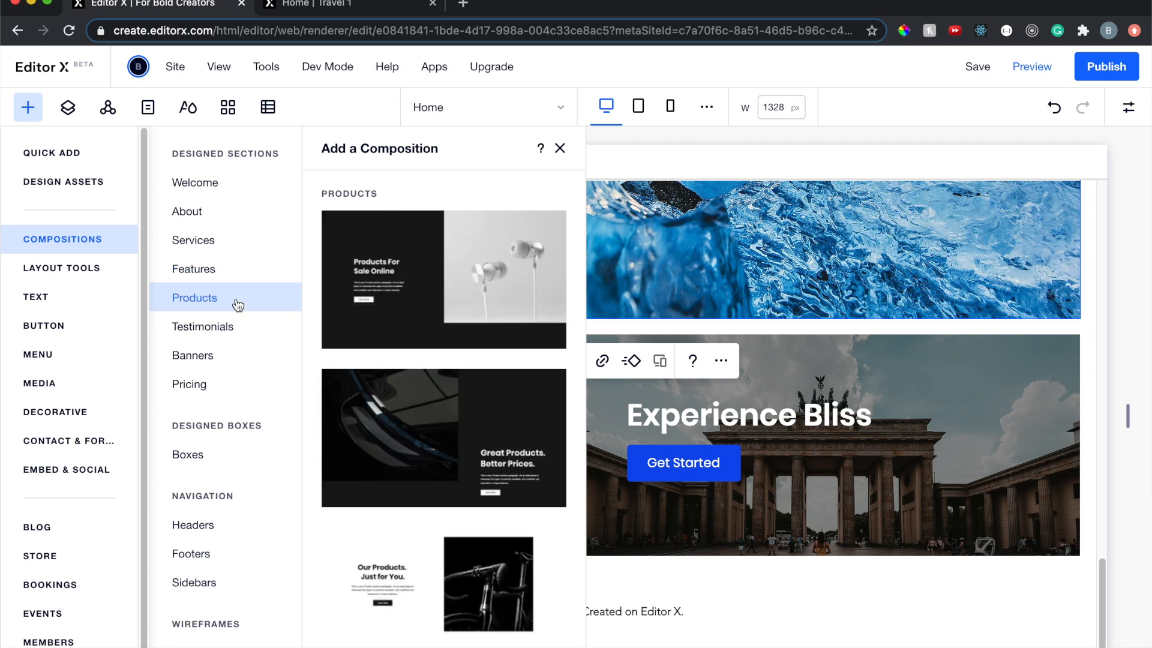
left_click(229, 326)
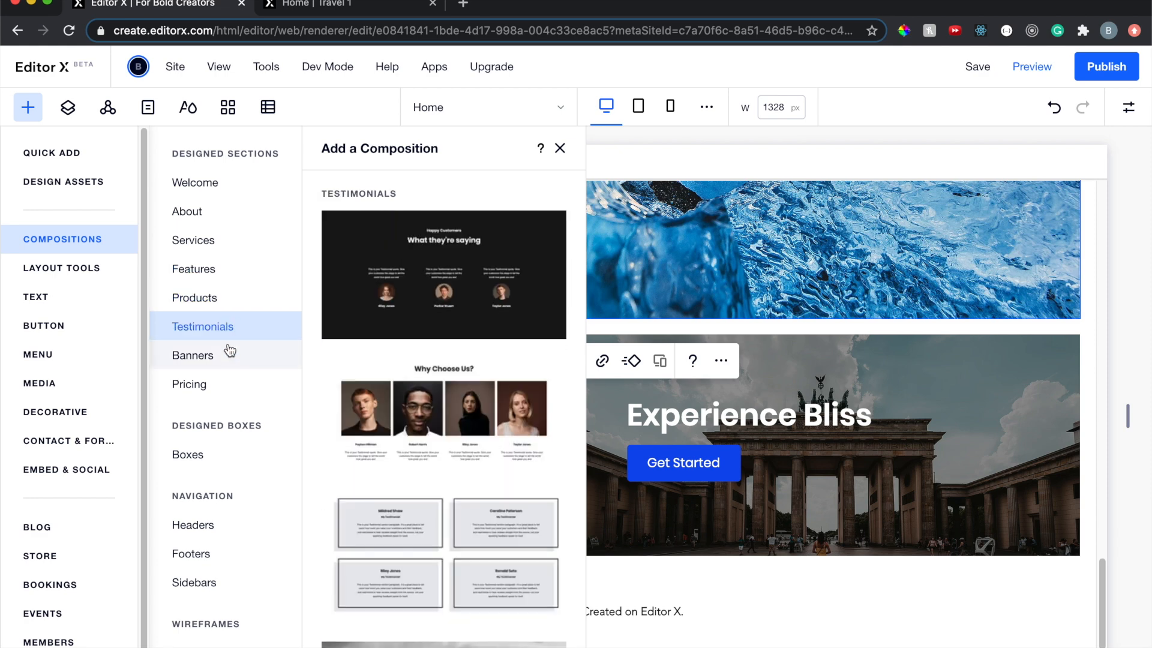
left_click(229, 353)
left_click(223, 390)
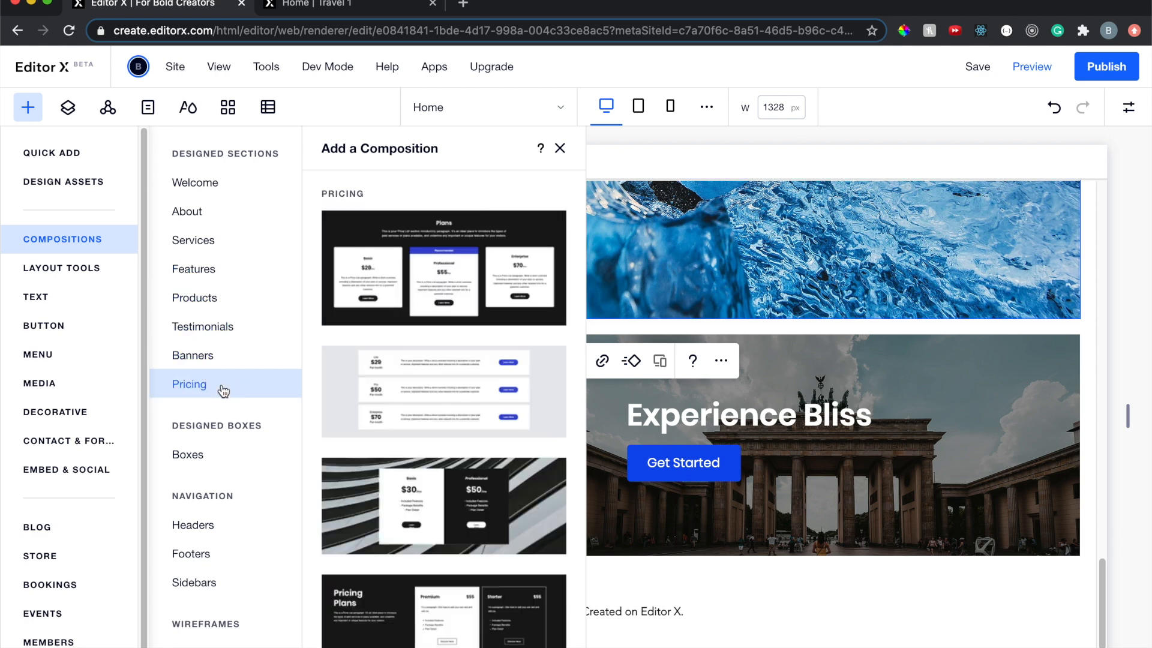
scroll(422, 331, "down", 4)
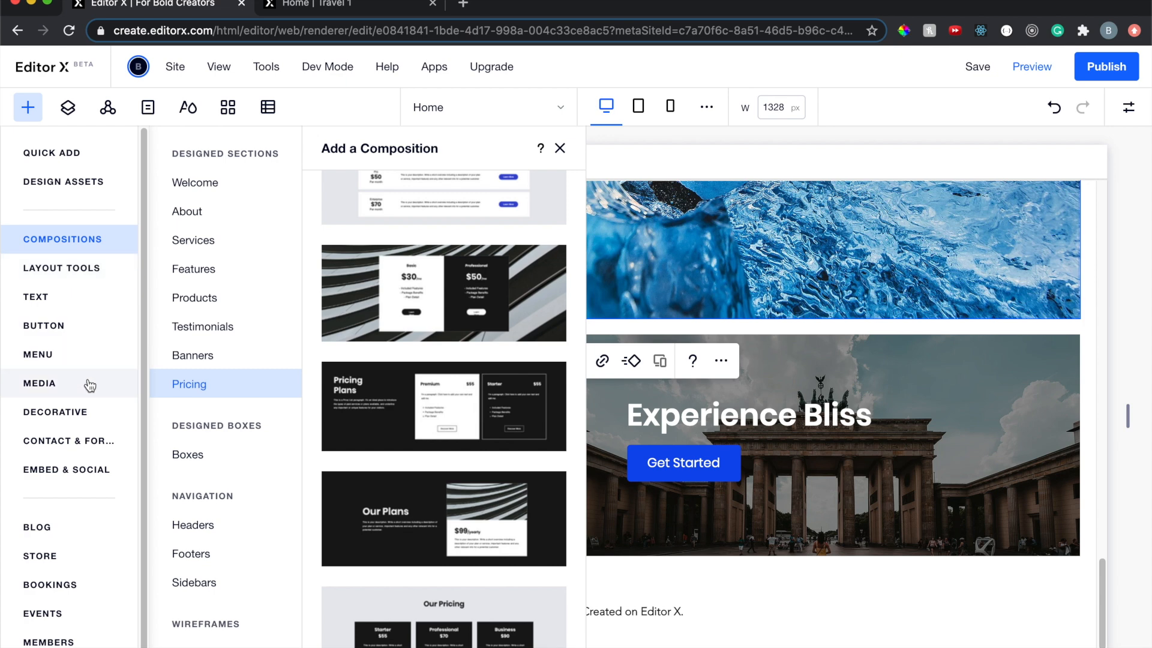
Try placing the Get in Touch sales lead form over the image gallery, and remove it from there
left_click(99, 441)
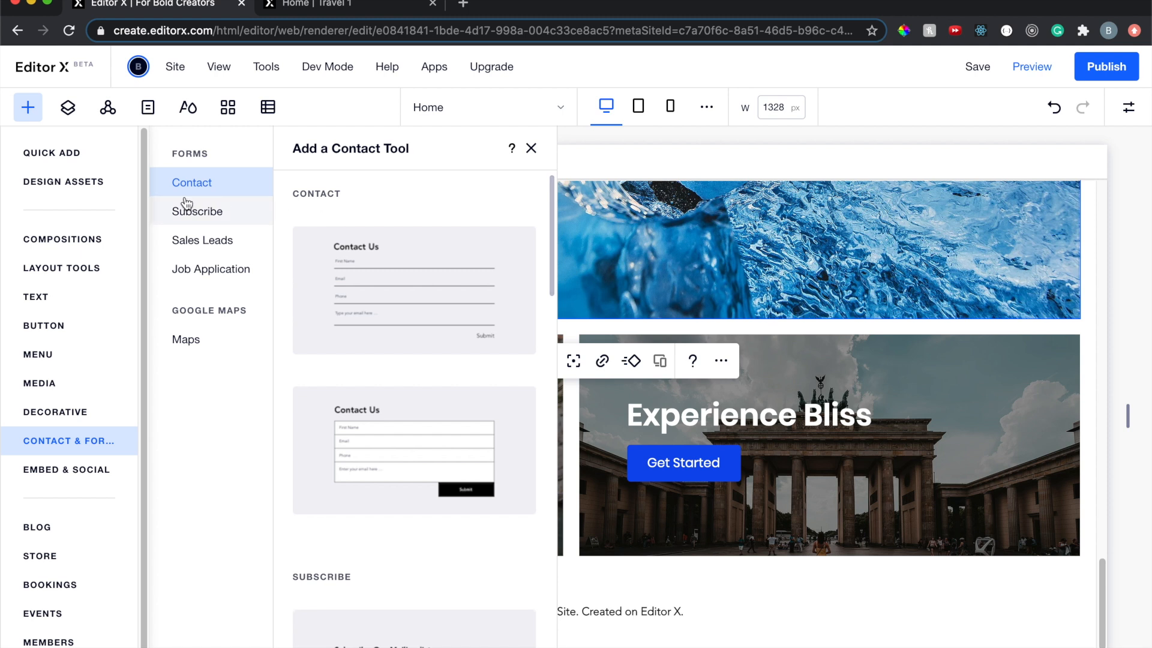
left_click(204, 210)
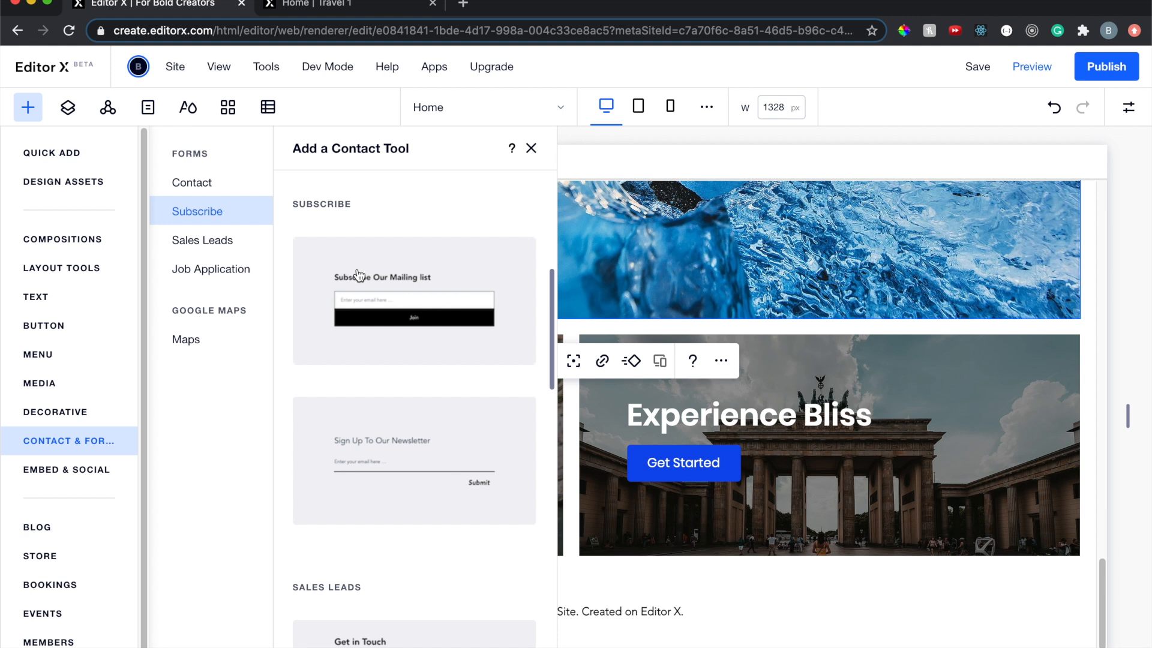
scroll(335, 398, "down", 3)
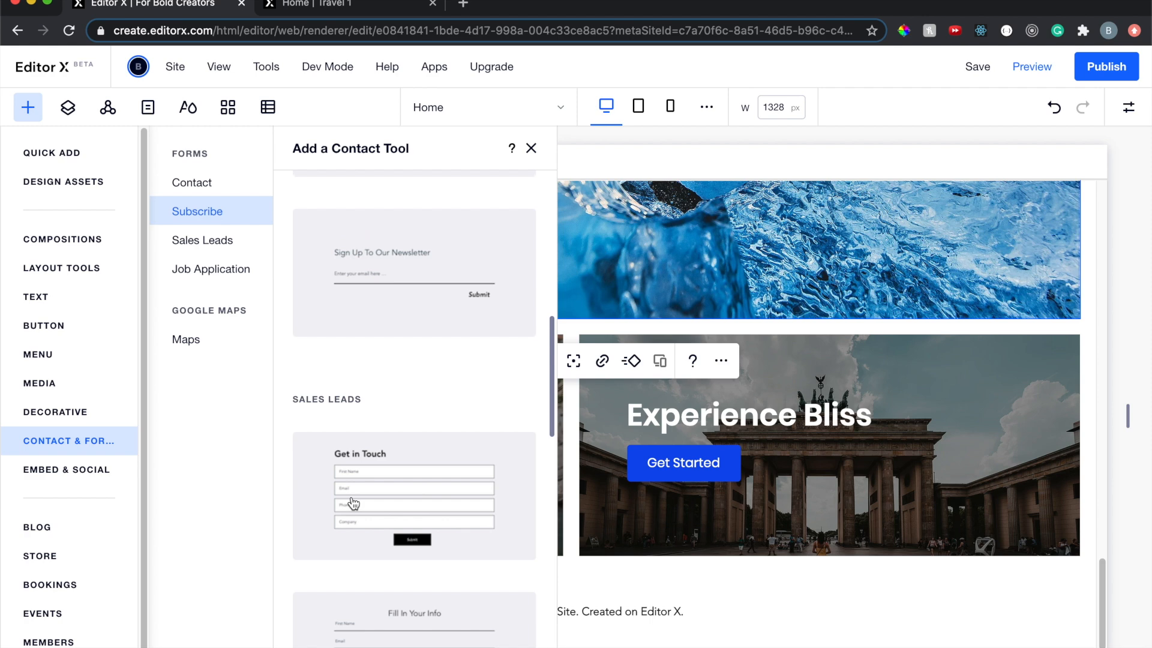
left_click_drag(353, 502, 376, 349)
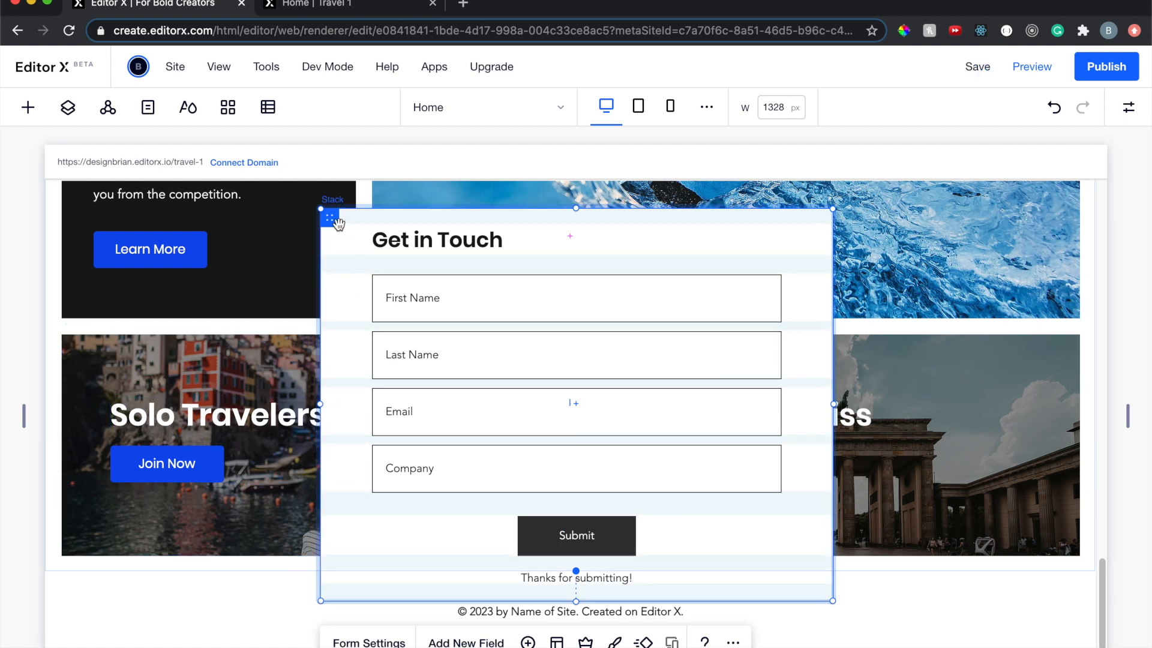
left_click_drag(337, 223, 316, 265)
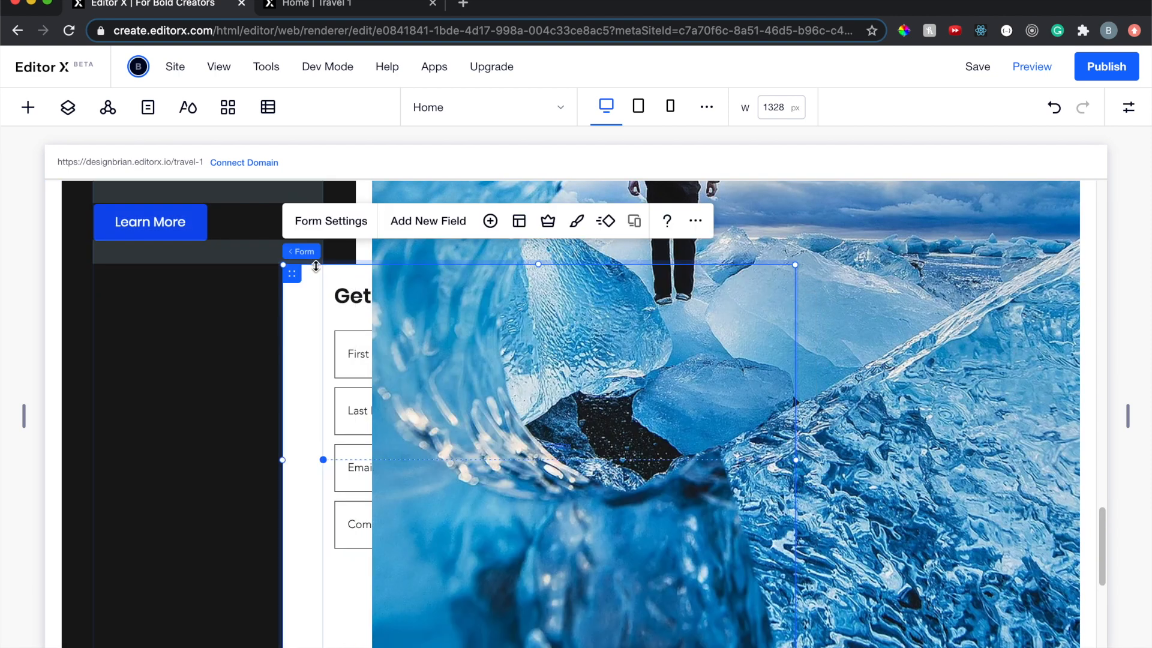
key("super+z")
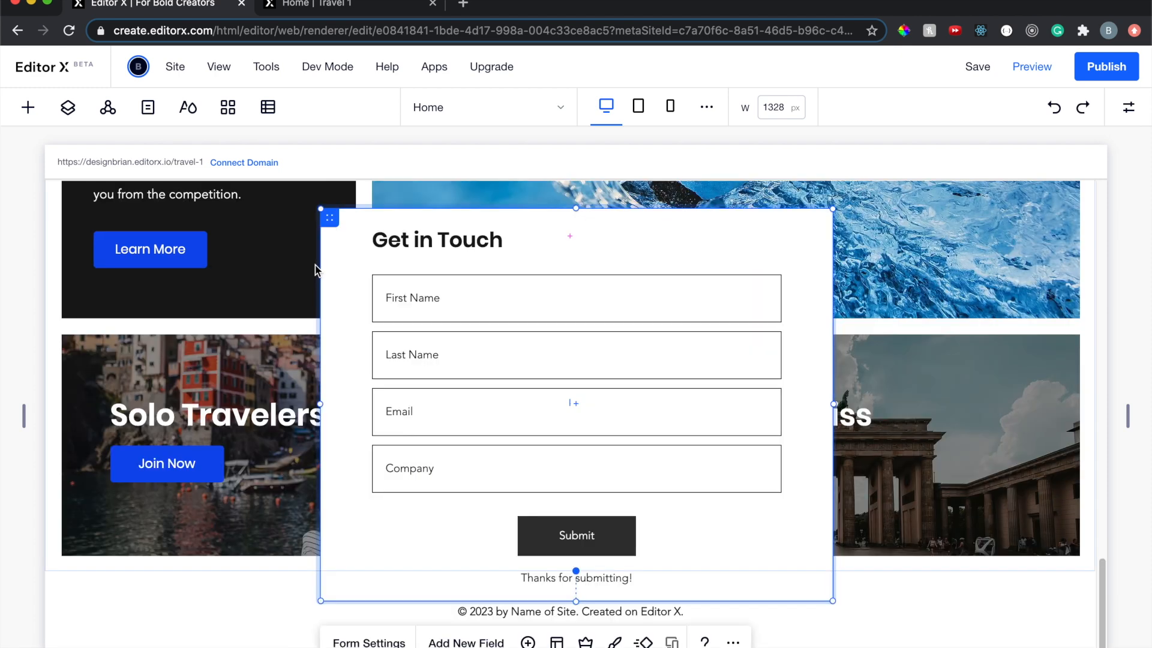
key("Delete")
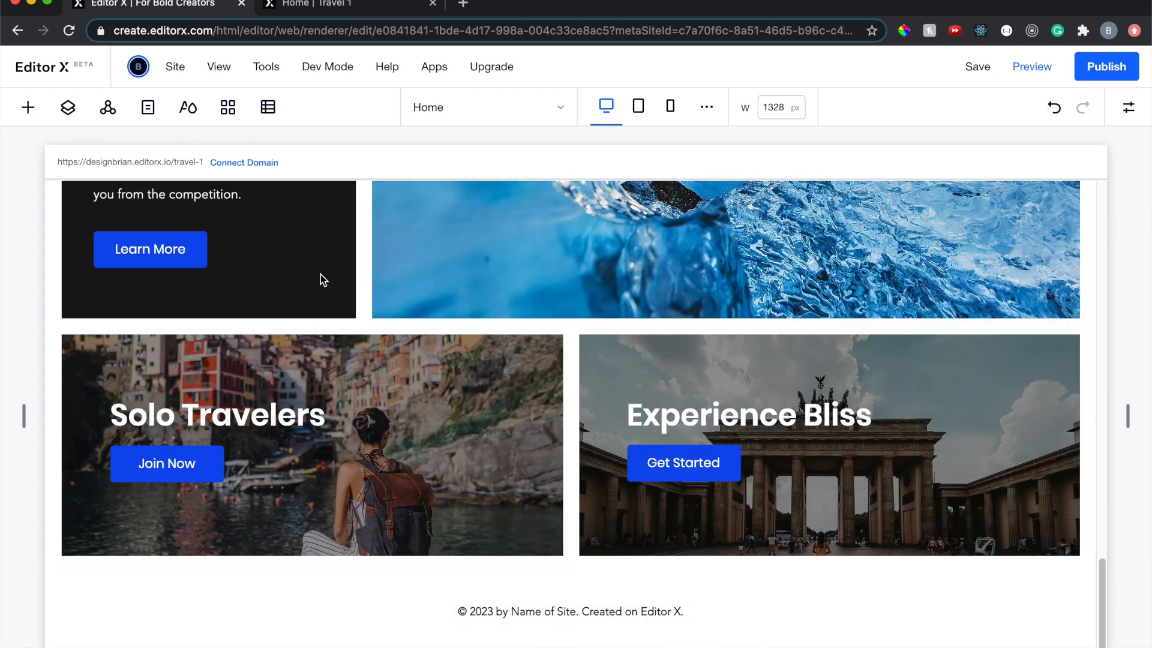
Add a blank section between the gallery and the footer and insert the Get in Touch sales lead form in it
left_click(574, 569)
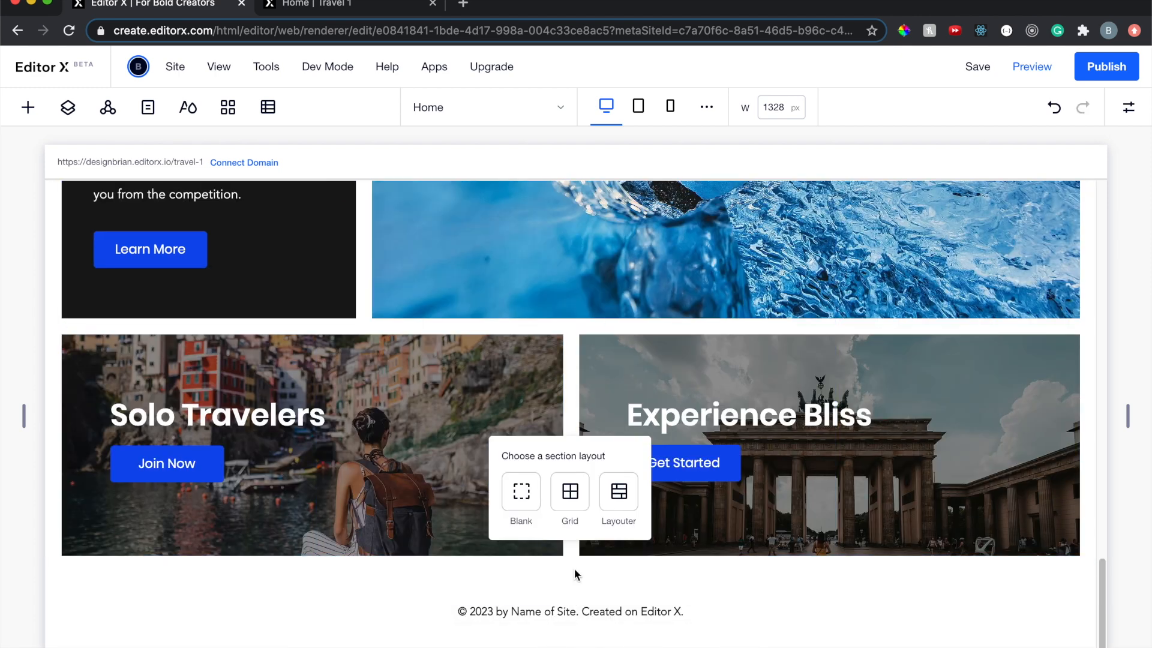
left_click(530, 497)
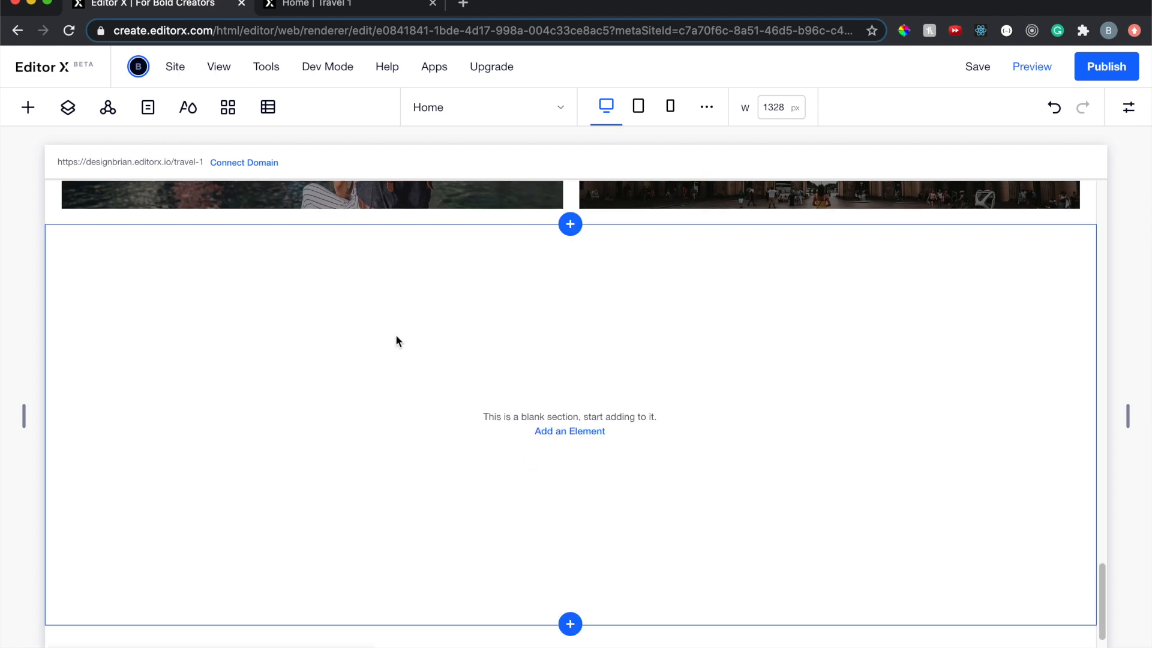
left_click(557, 432)
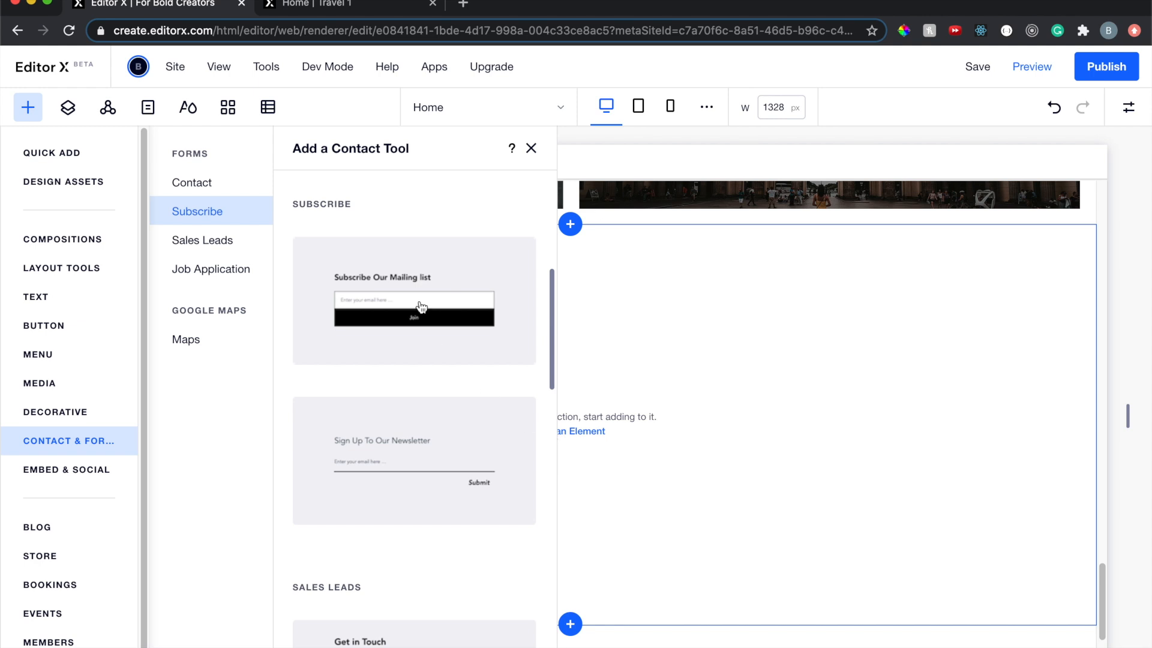
scroll(421, 307, "down", 3)
left_click(403, 459)
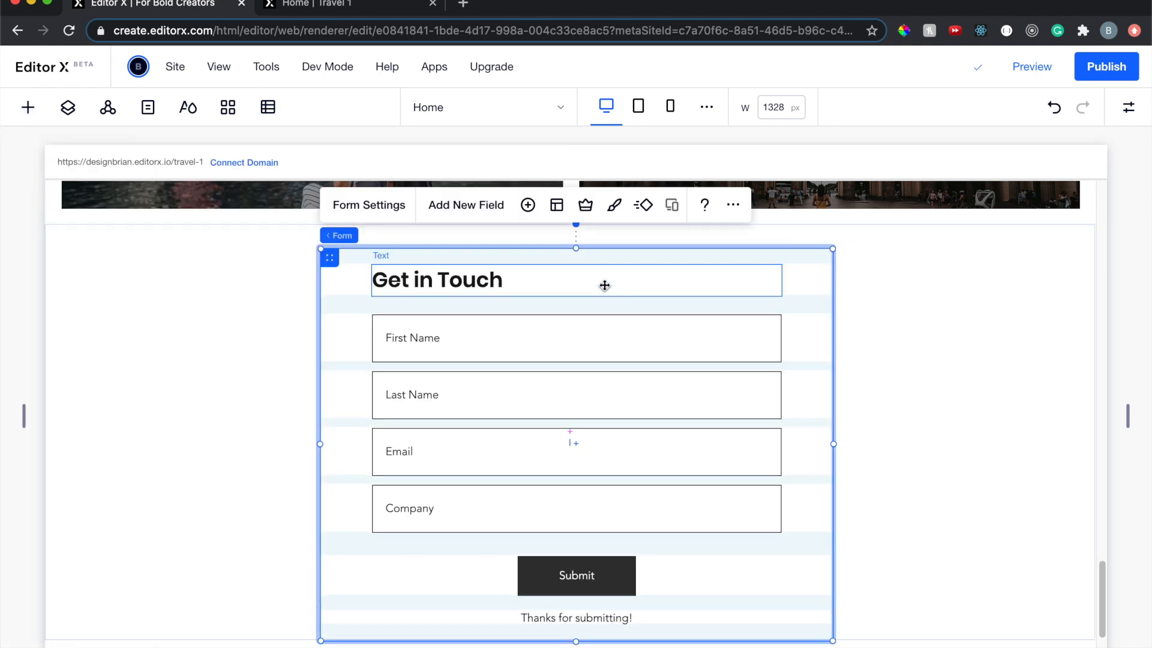
Delete the Last Name and Company fields from the Get in Touch form
left_click(228, 369)
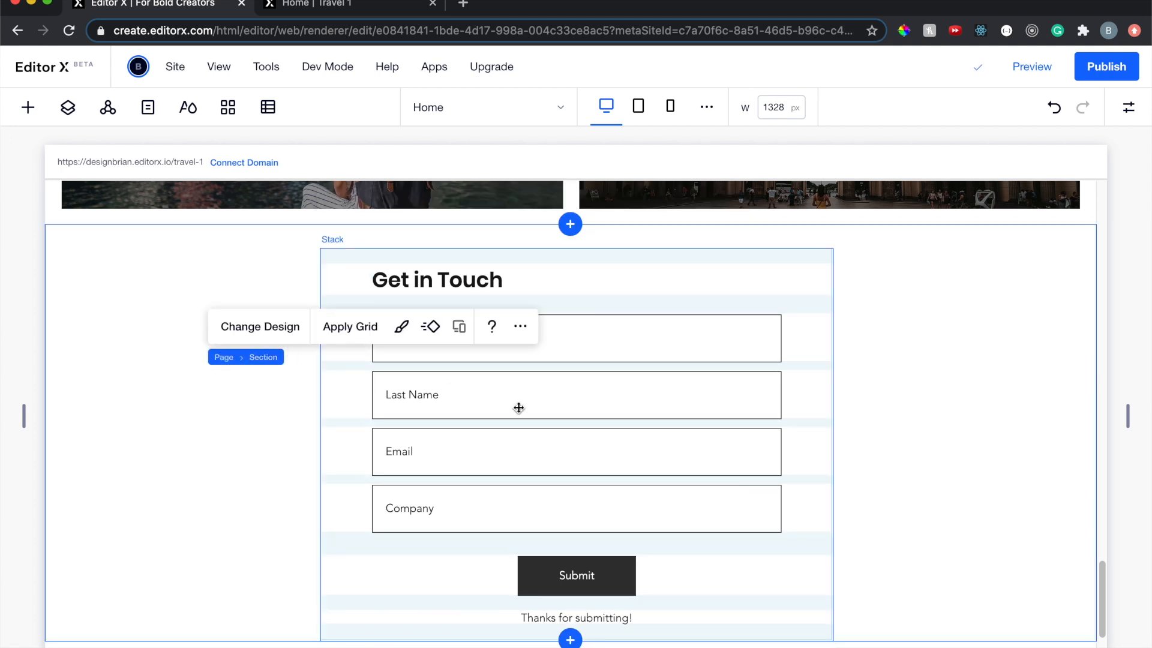
left_click(557, 409)
key("Delete")
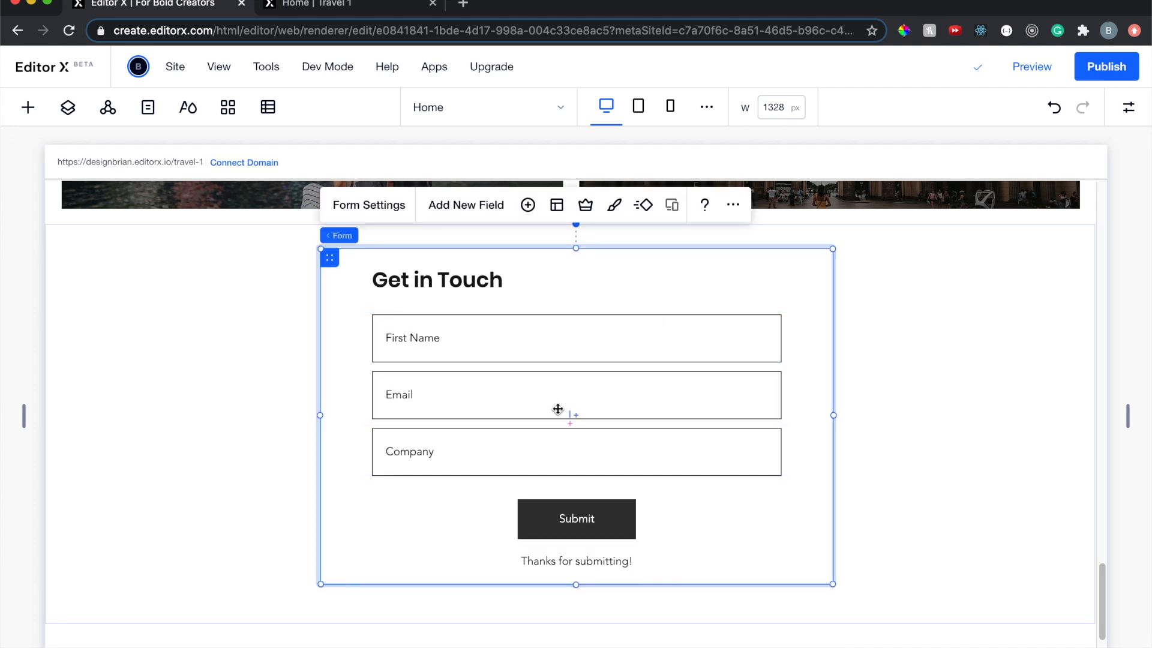
left_click(542, 448)
key("Delete")
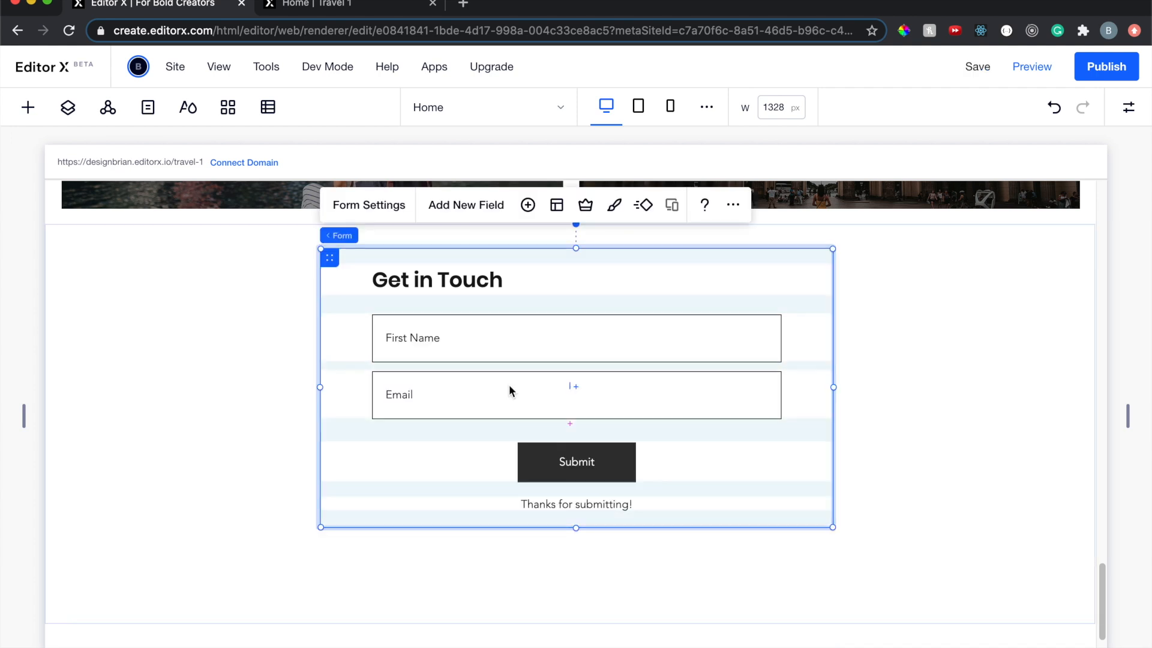
Change the form's heading to "Join Our Newsletter" and center-align it
left_click(467, 282)
double_click(467, 282)
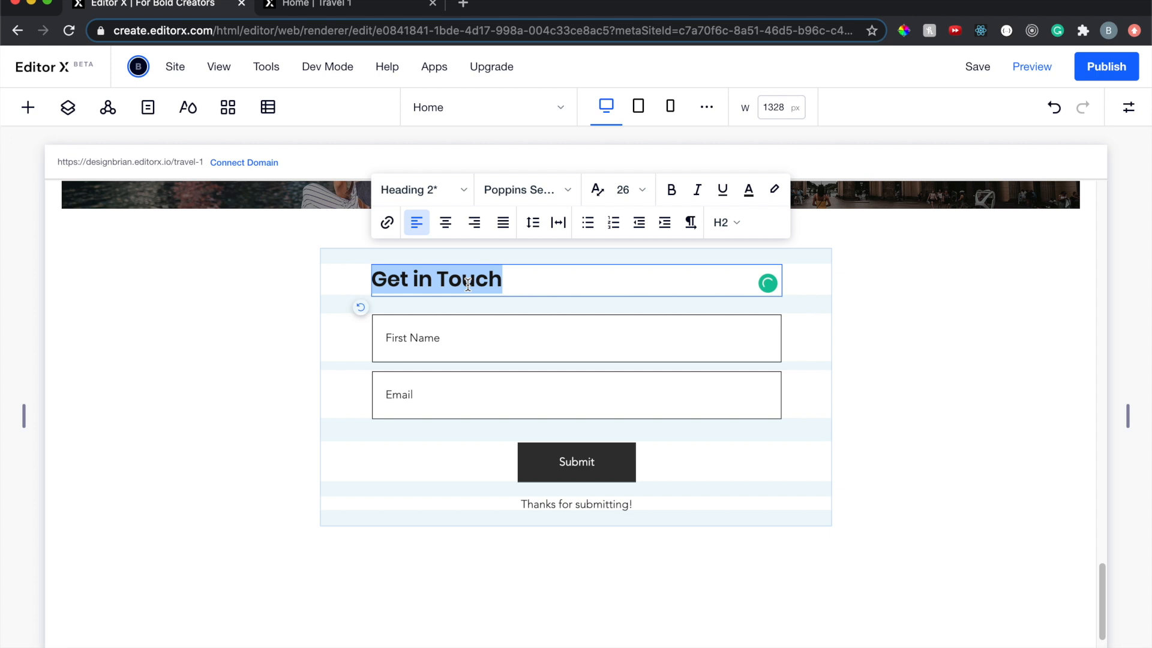
type("Join Our N")
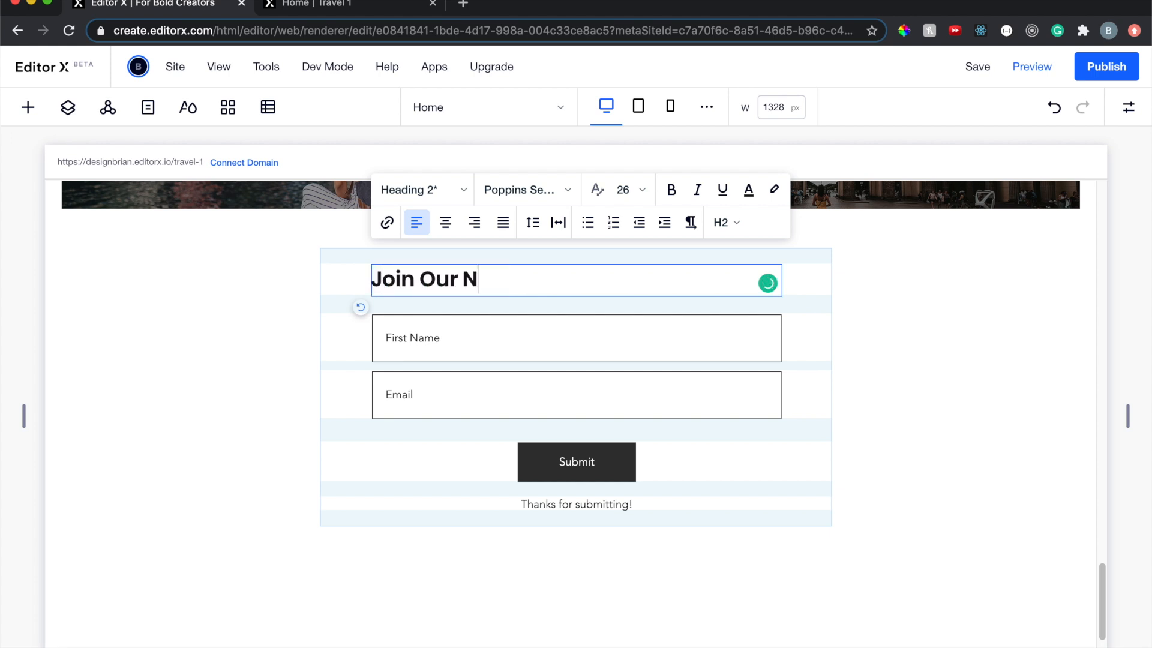
type("ewsletter")
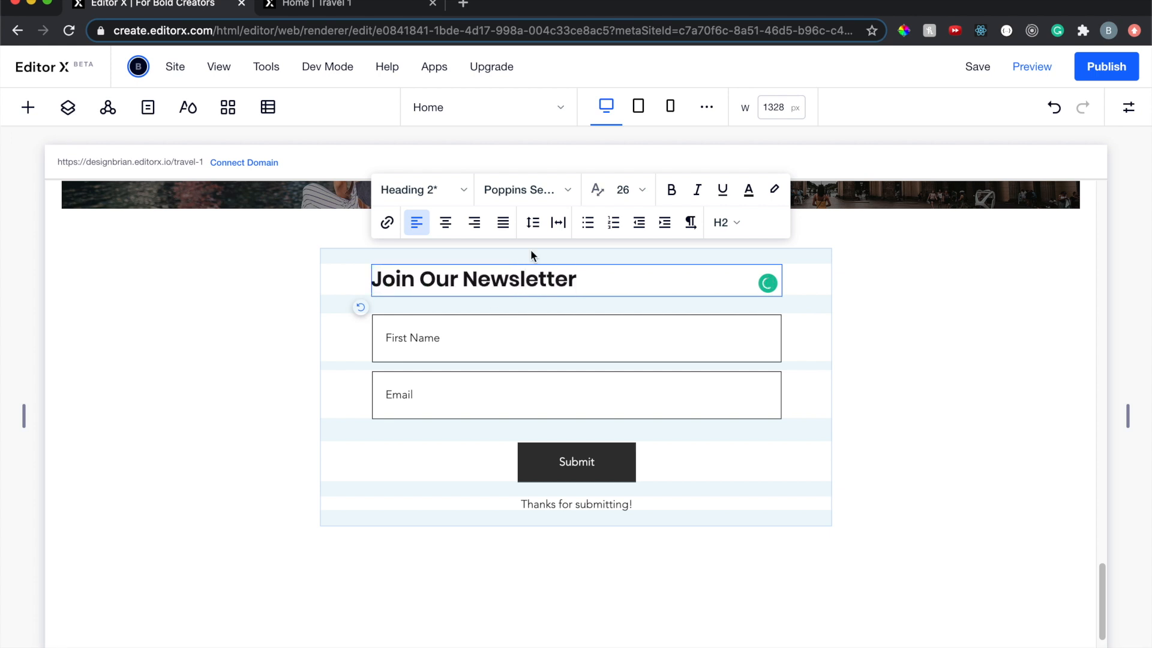
left_click(447, 226)
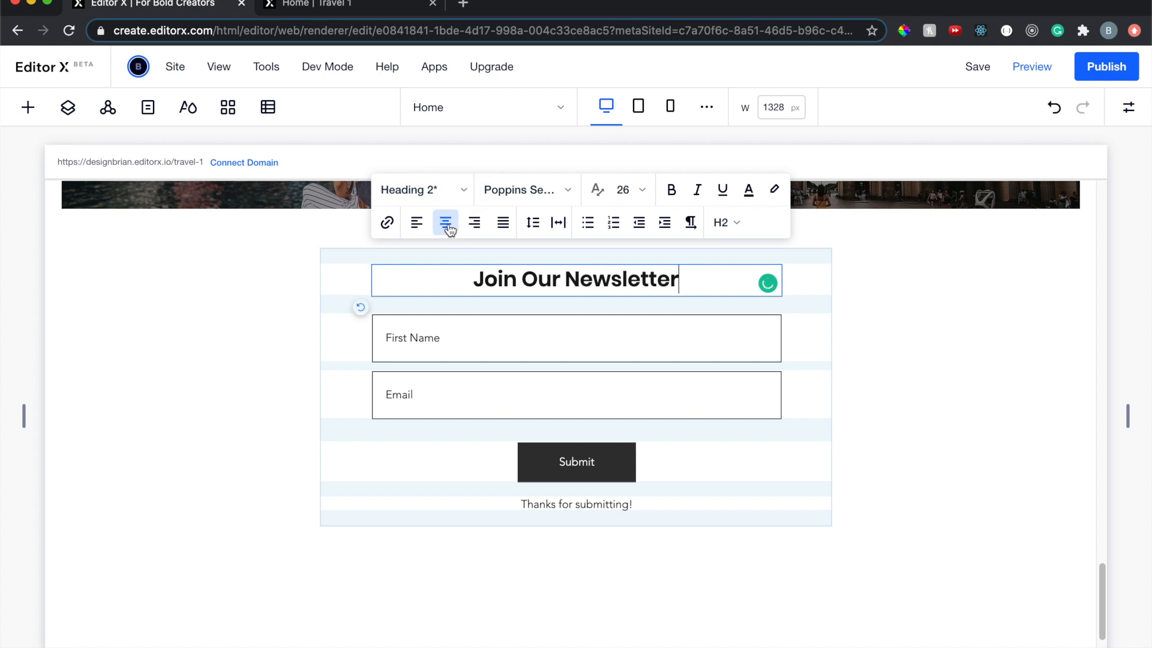
left_click(284, 349)
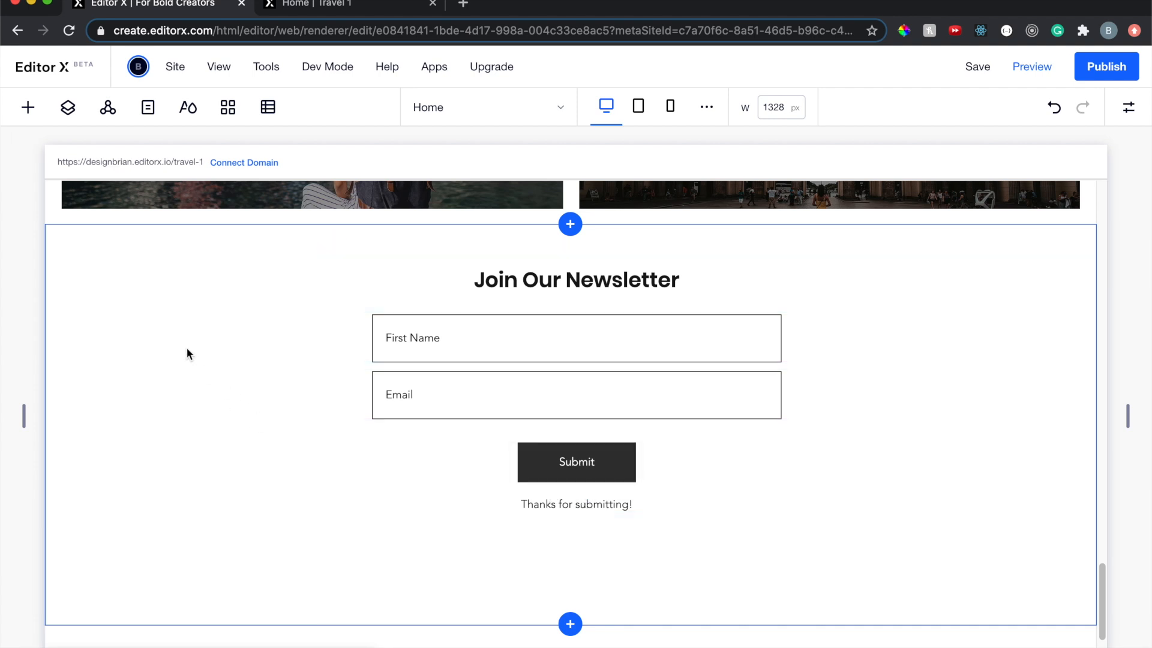
Try out a green background fill for the newsletter section
left_click(152, 313)
scroll(153, 313, "down", 1)
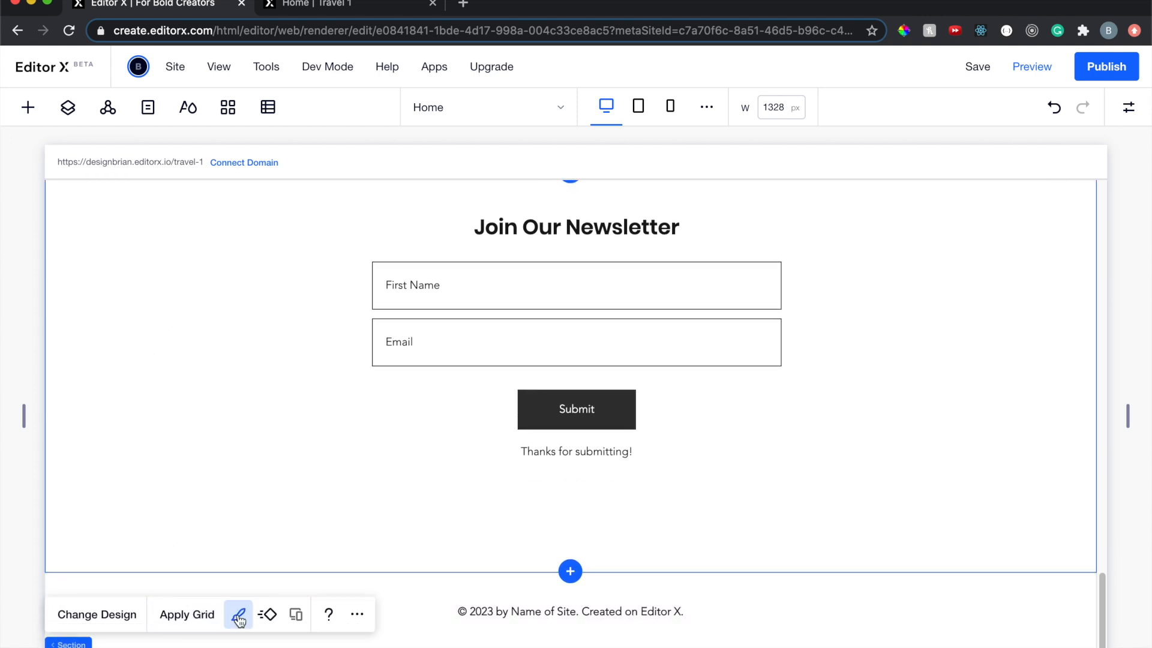
left_click(239, 614)
left_click(129, 337)
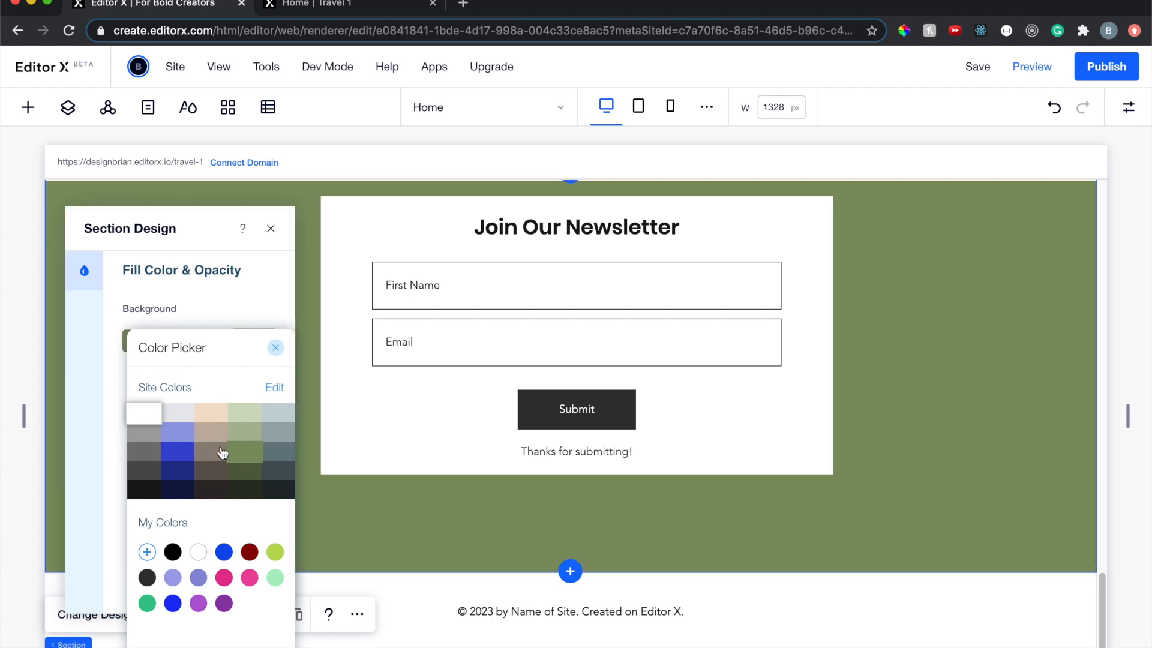
left_click(271, 229)
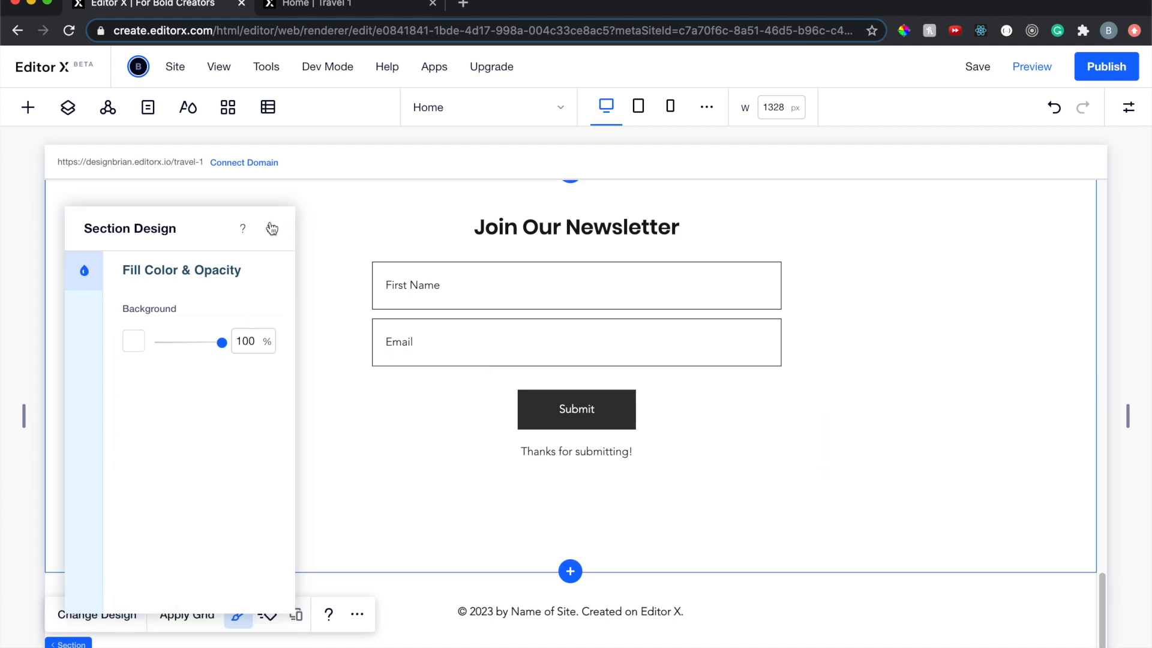
left_click(272, 228)
Set the newsletter section's minimum height to 300 px
scroll(599, 429, "up", 2)
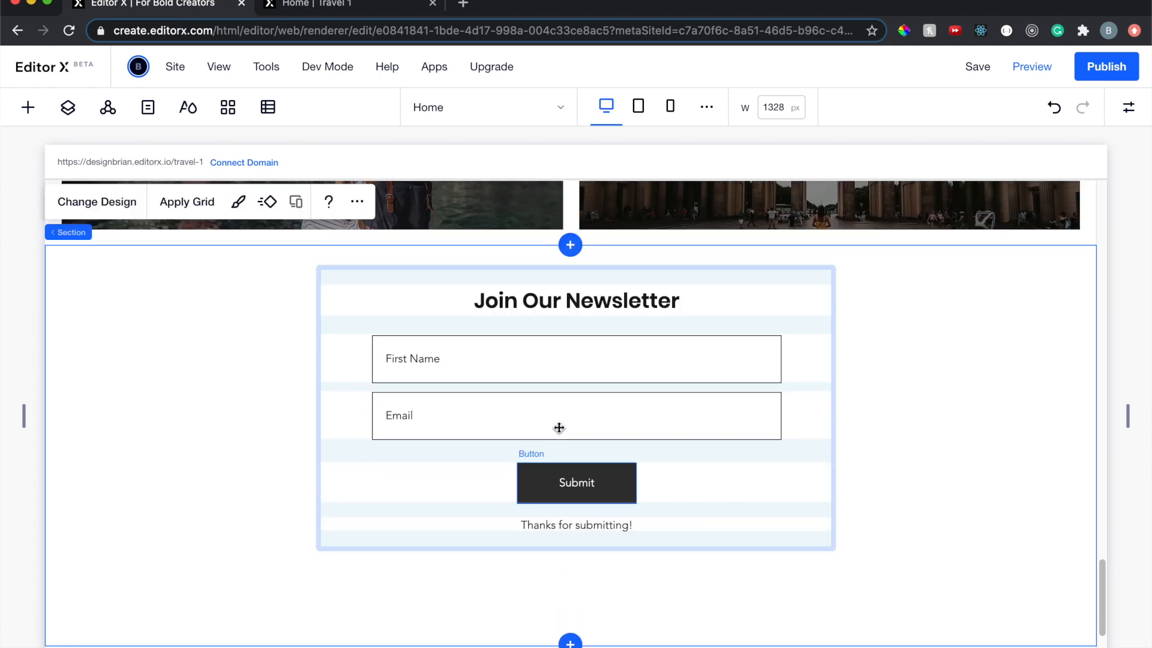
scroll(912, 451, "down", 2)
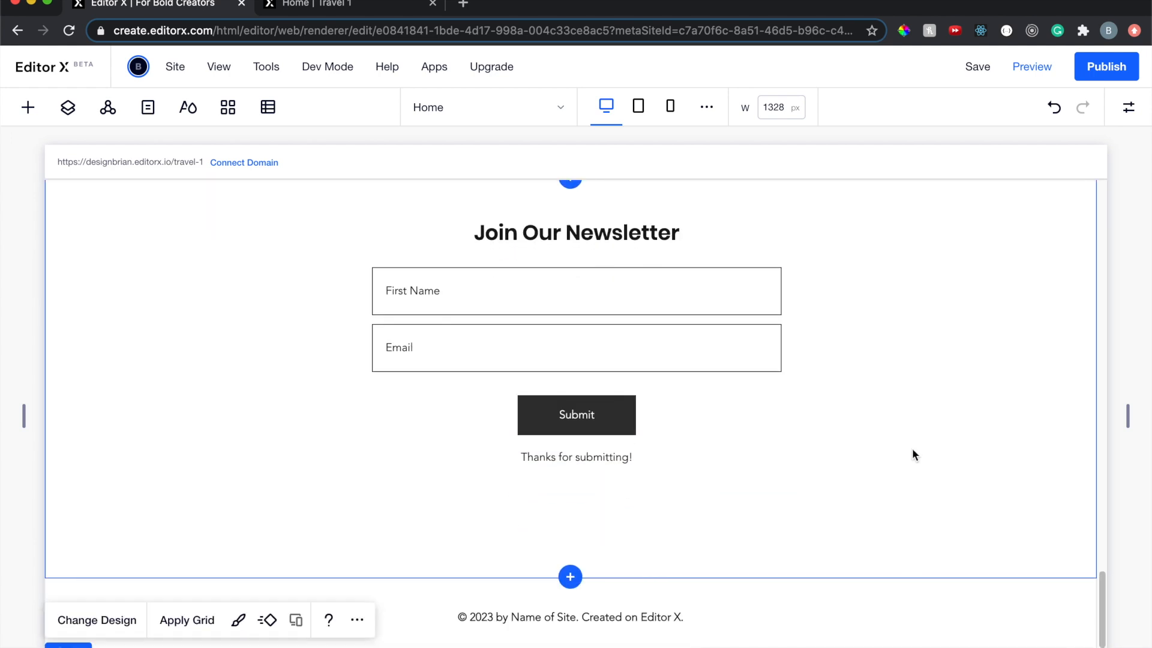
left_click(1120, 114)
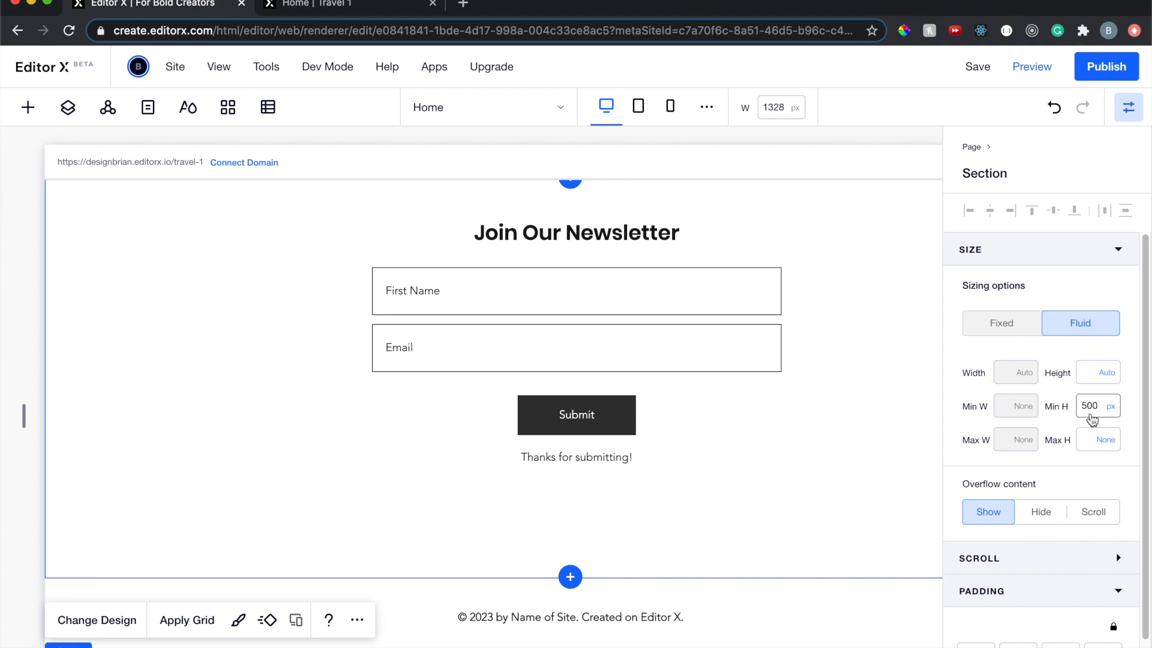
left_click(1092, 407)
type("3")
key("Return")
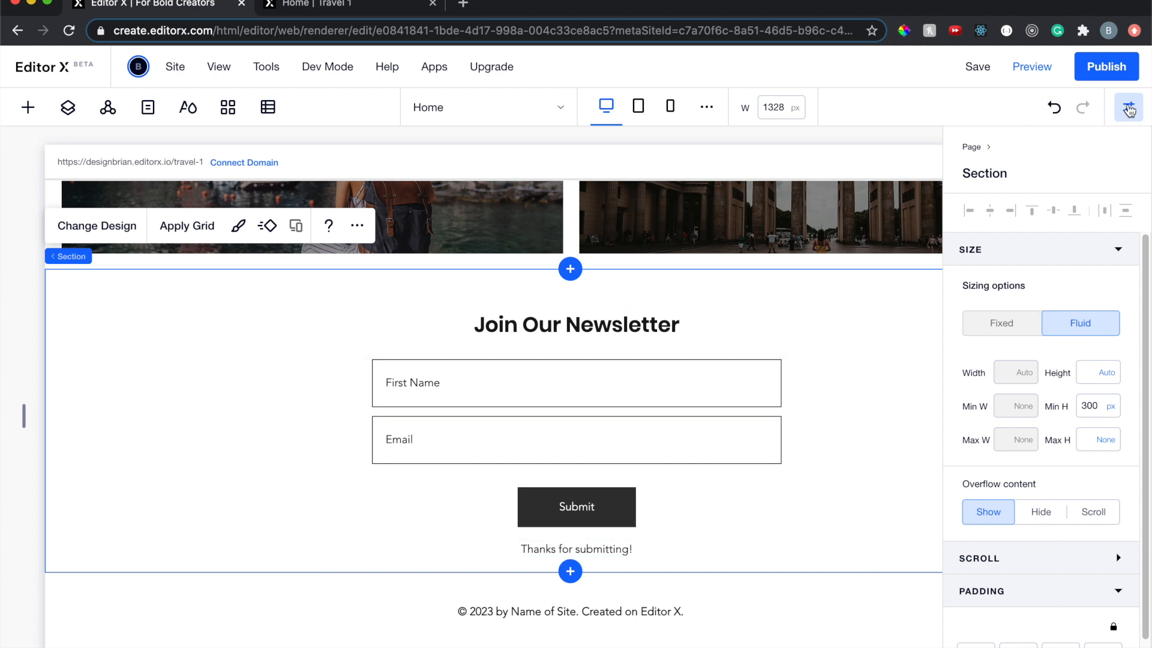
left_click(1129, 107)
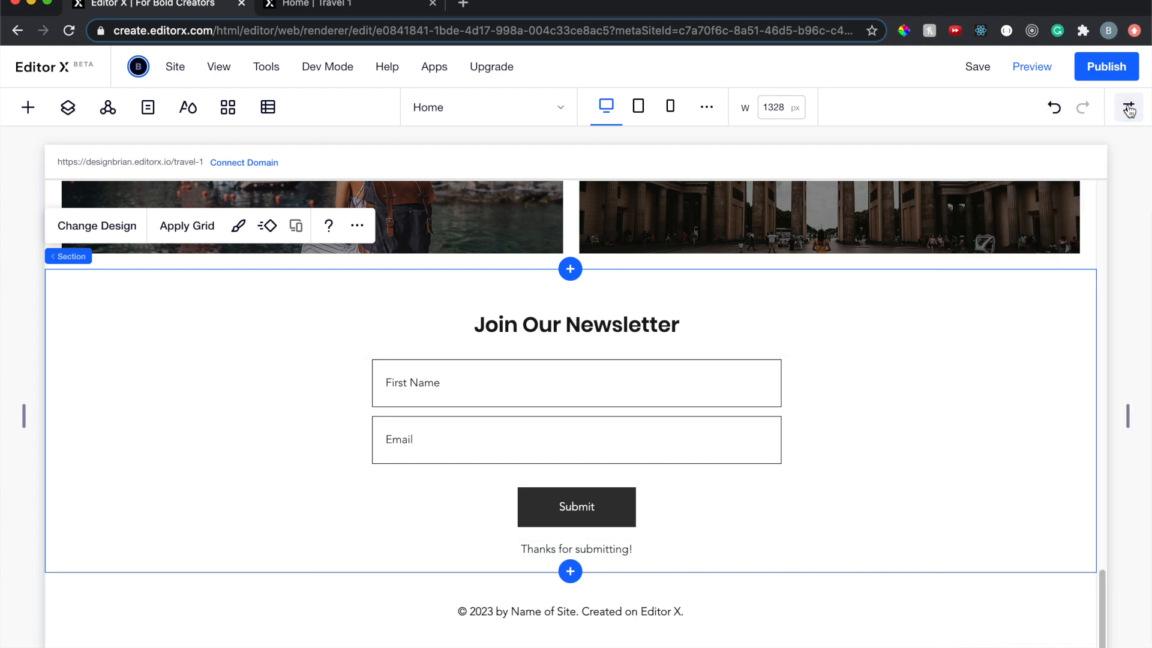
Center the newsletter form horizontally in its section and move it slightly closer to the section's upper edge
left_click(344, 311)
left_click_drag(333, 306, 325, 287)
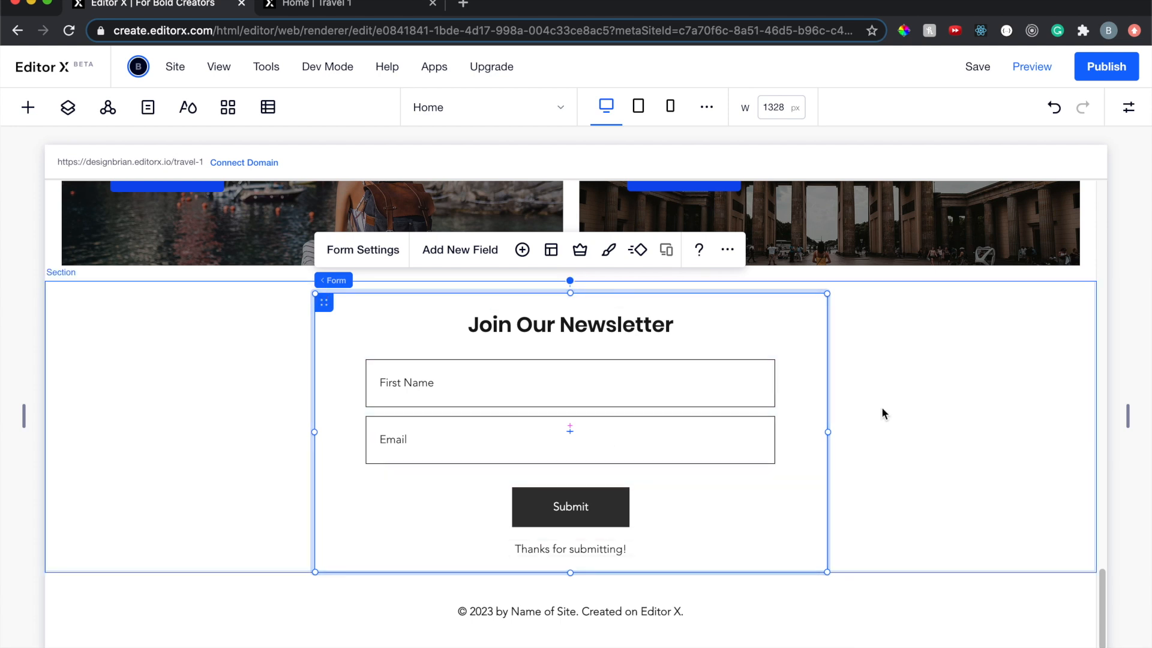
left_click(924, 399)
Change the newsletter form's Submit button background to the saved bright blue used on the gallery buttons
left_click(591, 516)
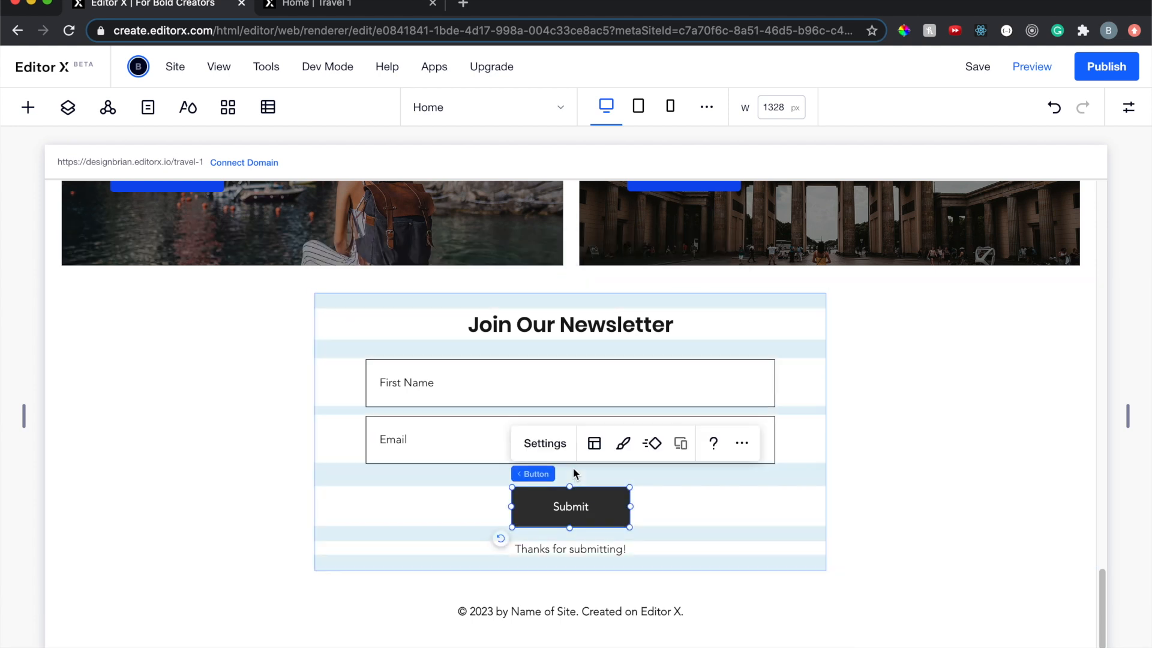
left_click(549, 446)
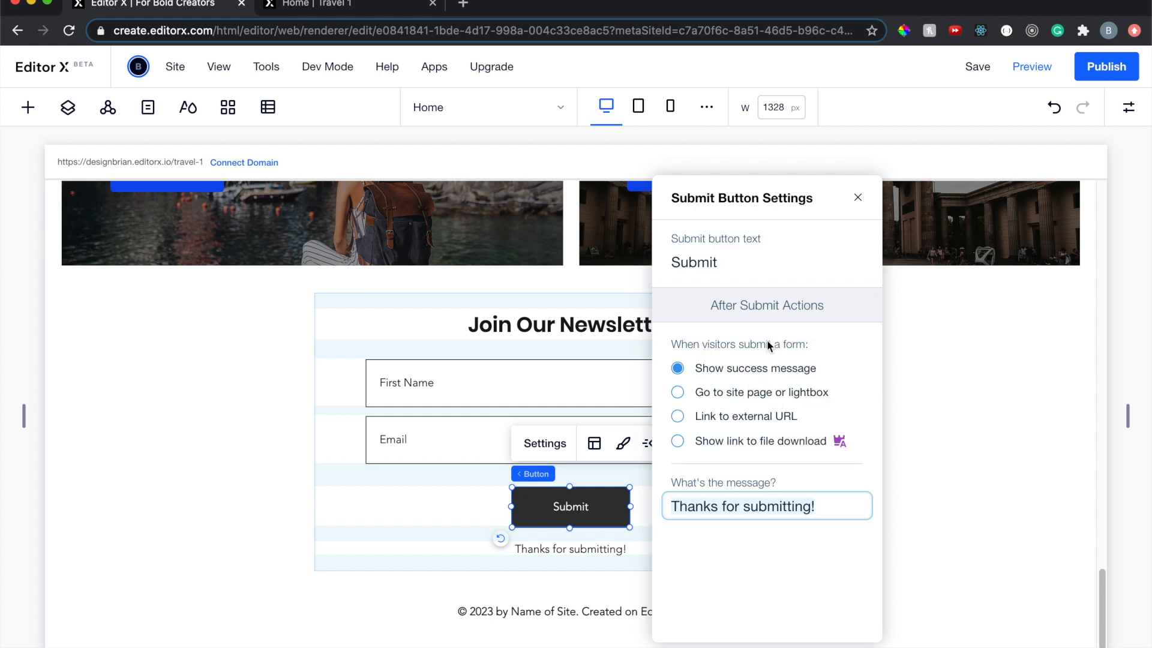
left_click(857, 197)
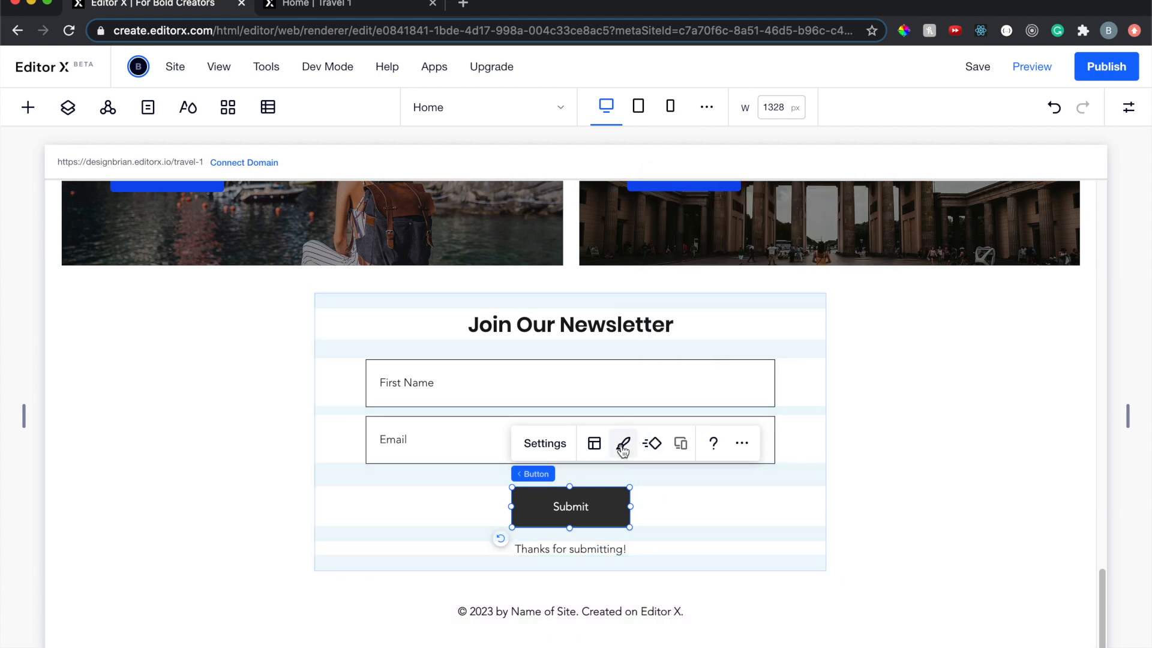
left_click(622, 449)
left_click(766, 352)
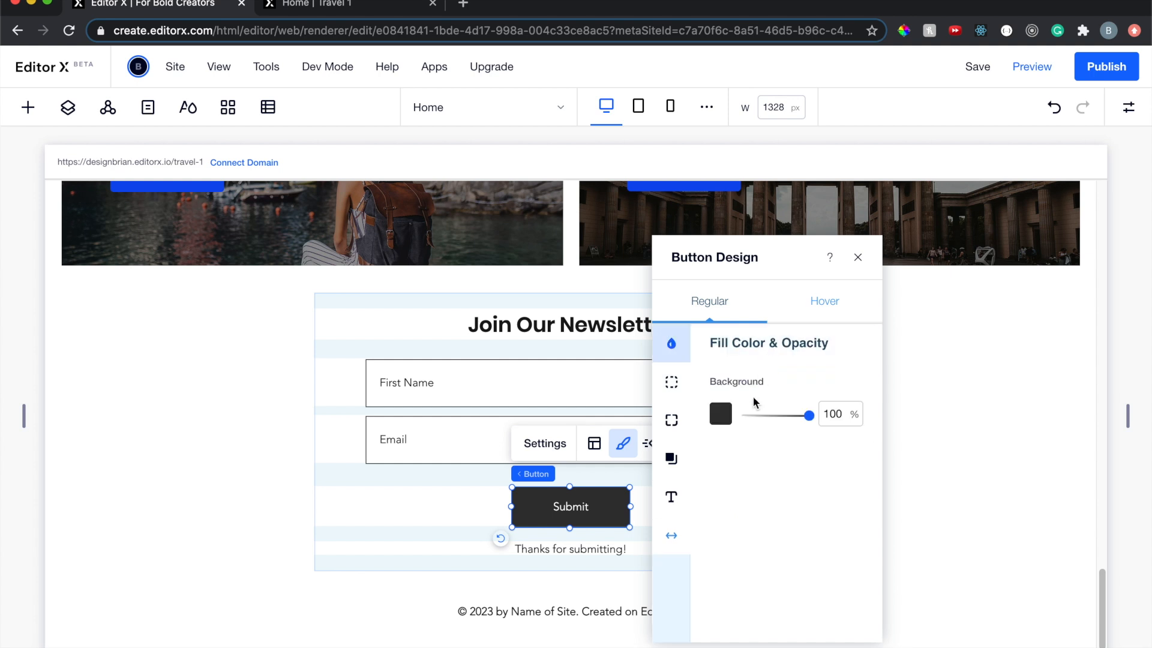
left_click(720, 414)
left_click(821, 555)
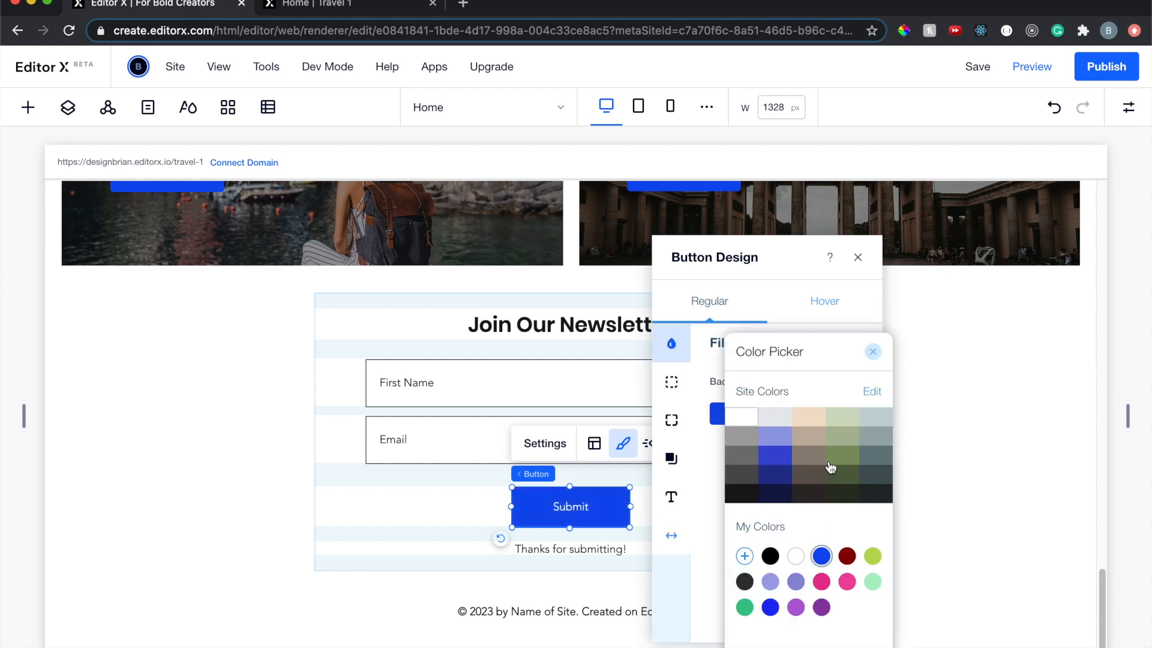
left_click(873, 352)
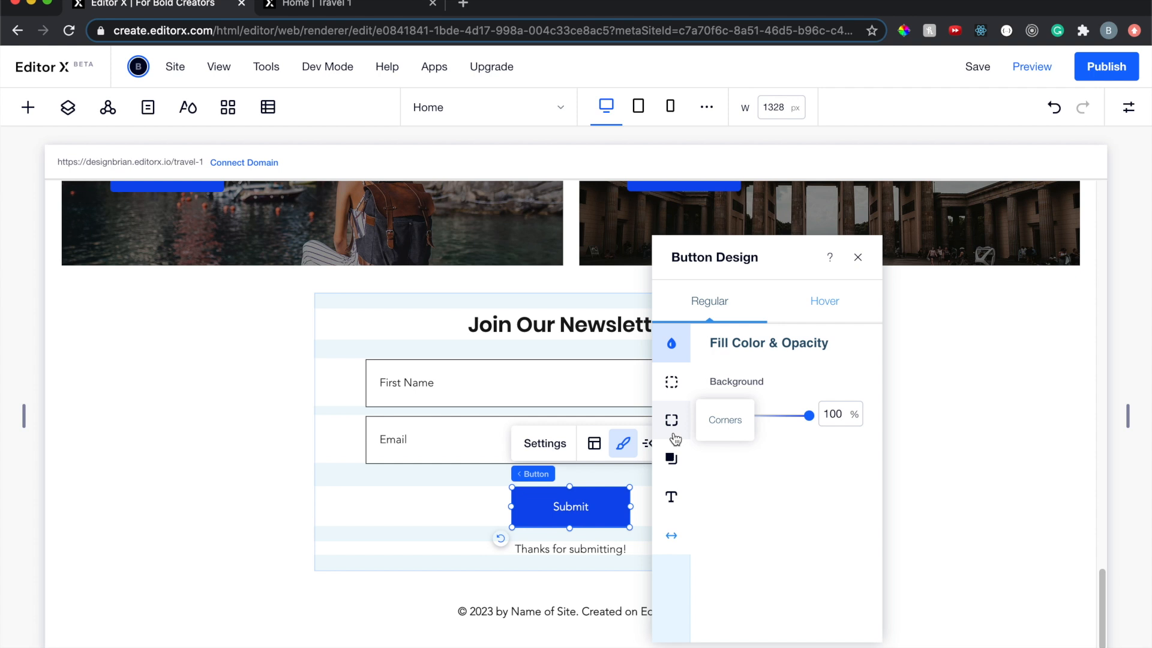
Find the Poppins font family for the Submit button's text
left_click(671, 496)
scroll(776, 469, "down", 1)
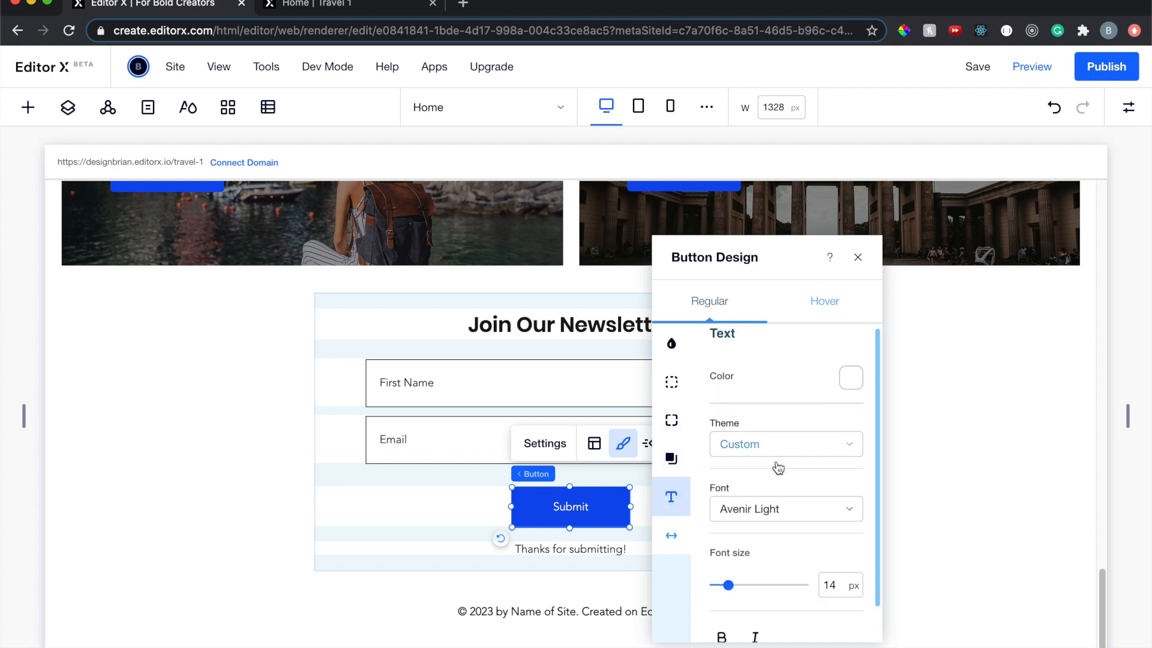
left_click(779, 483)
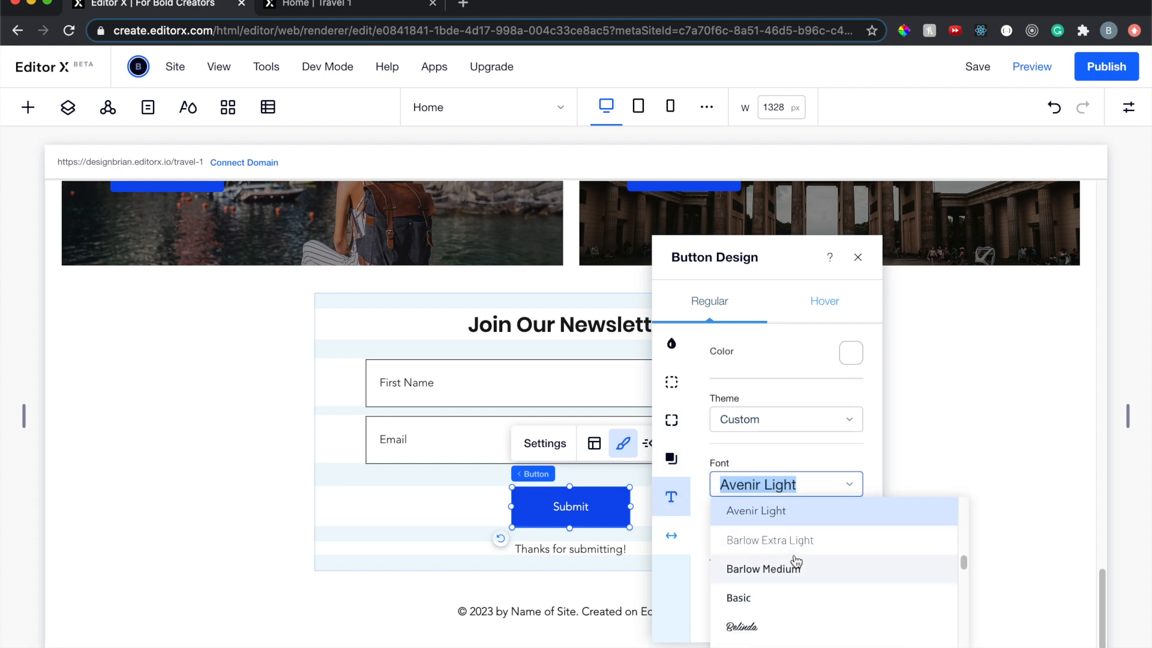
type("pop")
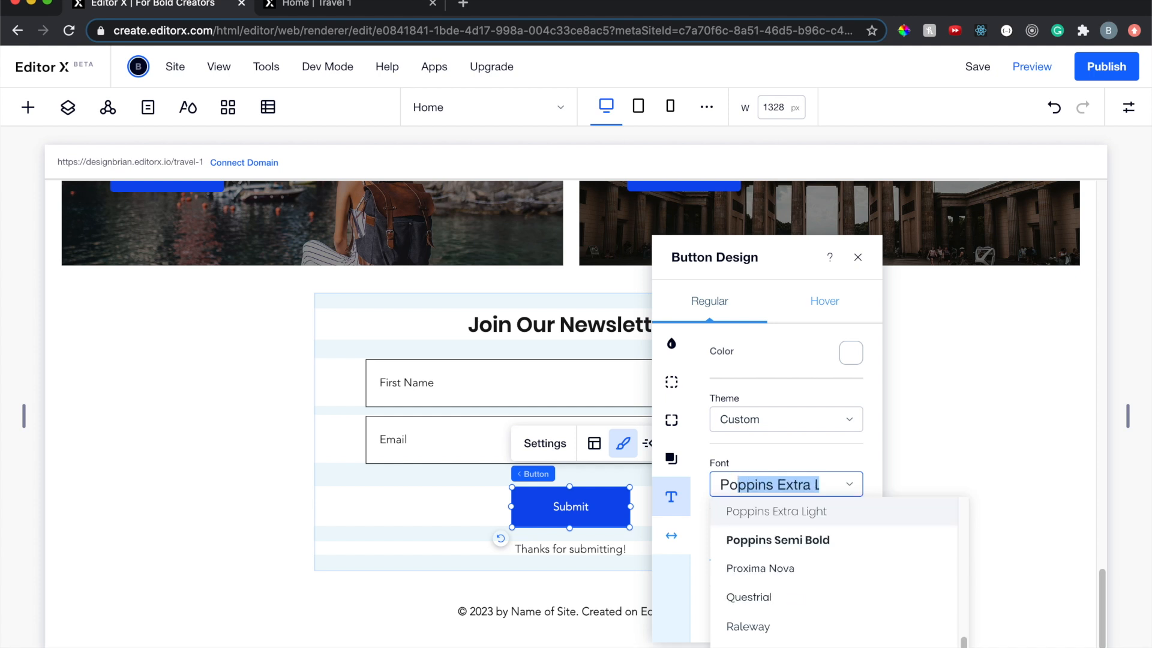
Style the Submit button's text in bold Poppins Extra Light at 18 px
key("Return")
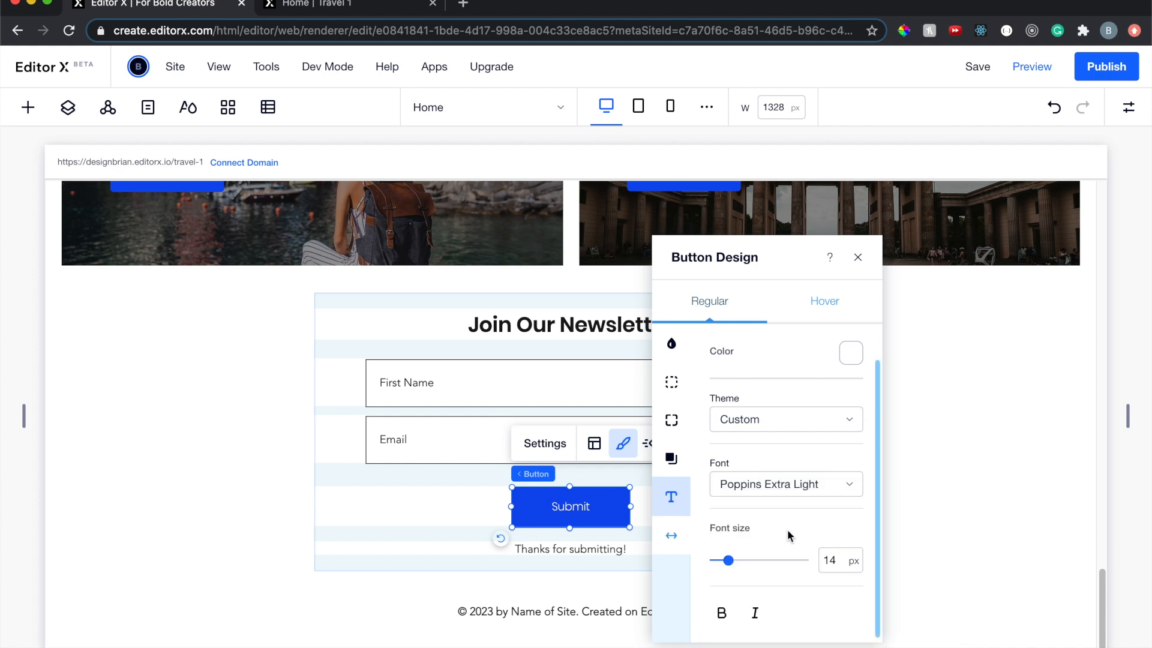
left_click(723, 613)
left_click(828, 560)
type("18")
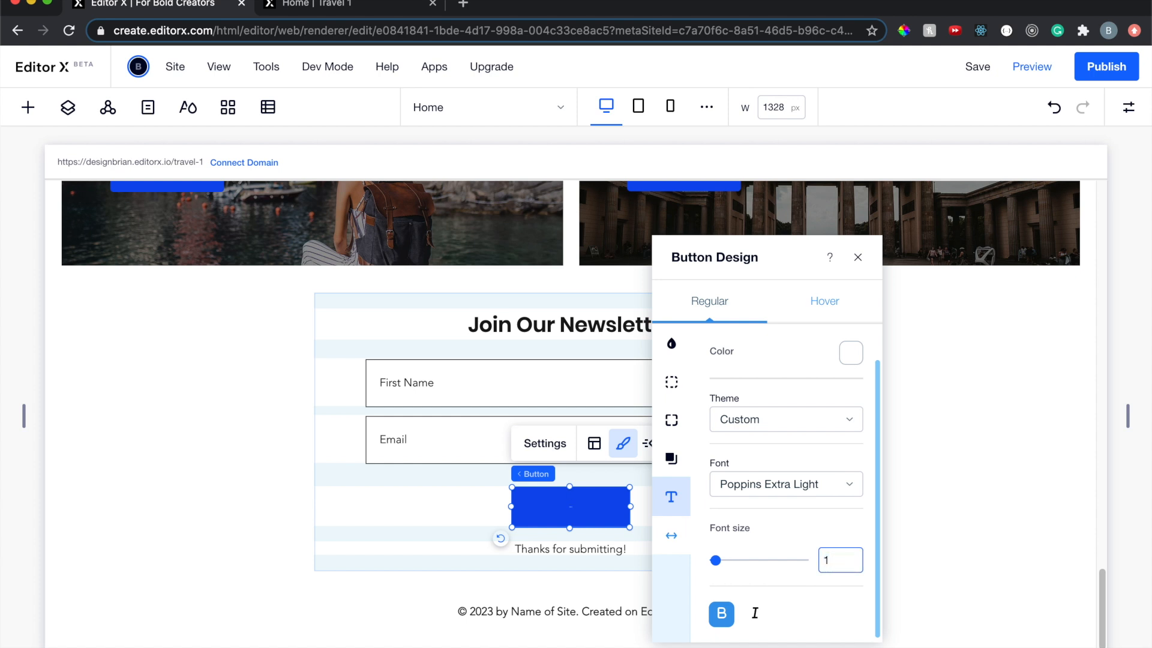
left_click(858, 257)
Round all four corners of the Submit button to a 4 px radius
left_click(622, 442)
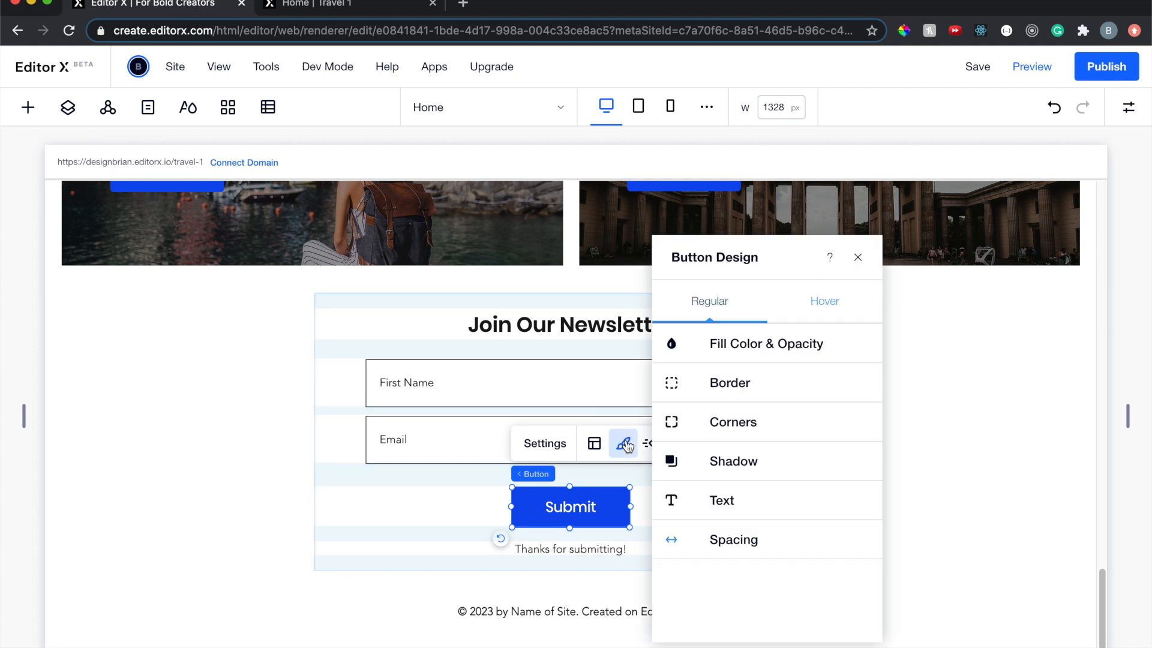
left_click(673, 384)
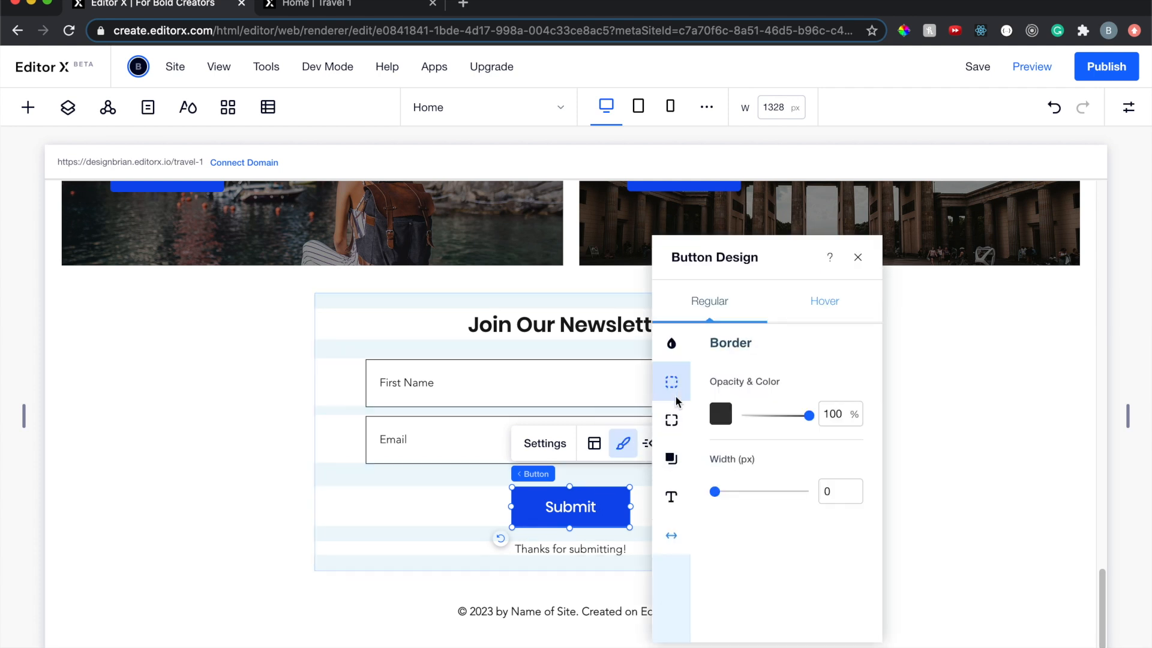
left_click(673, 419)
left_click(715, 407)
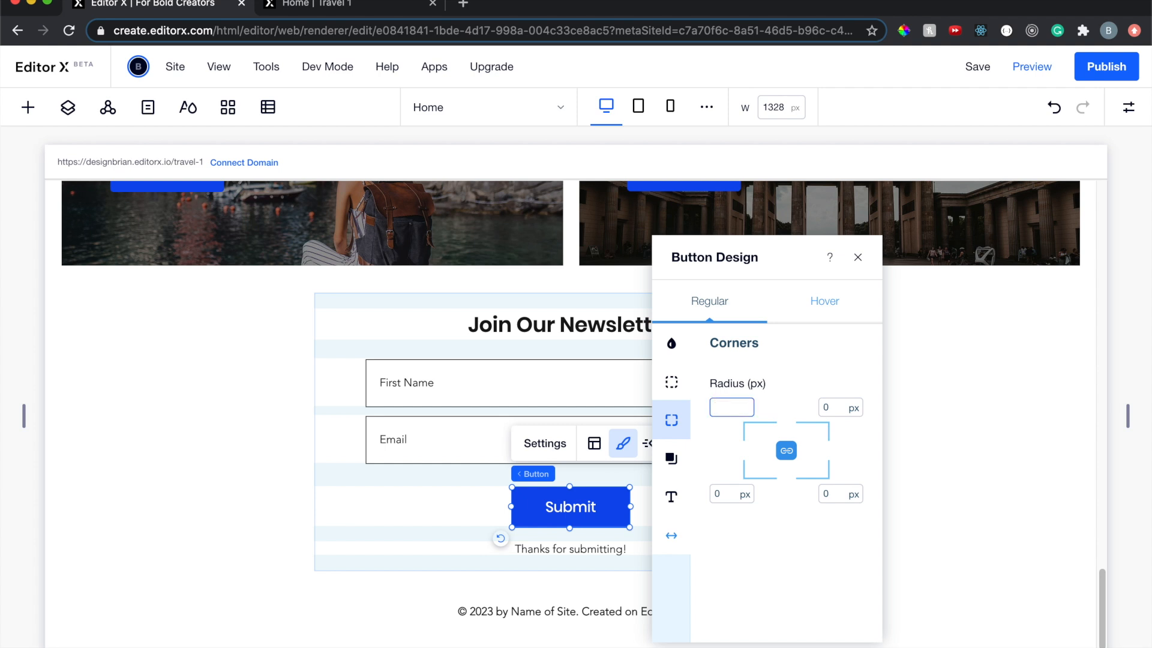
left_click(772, 558)
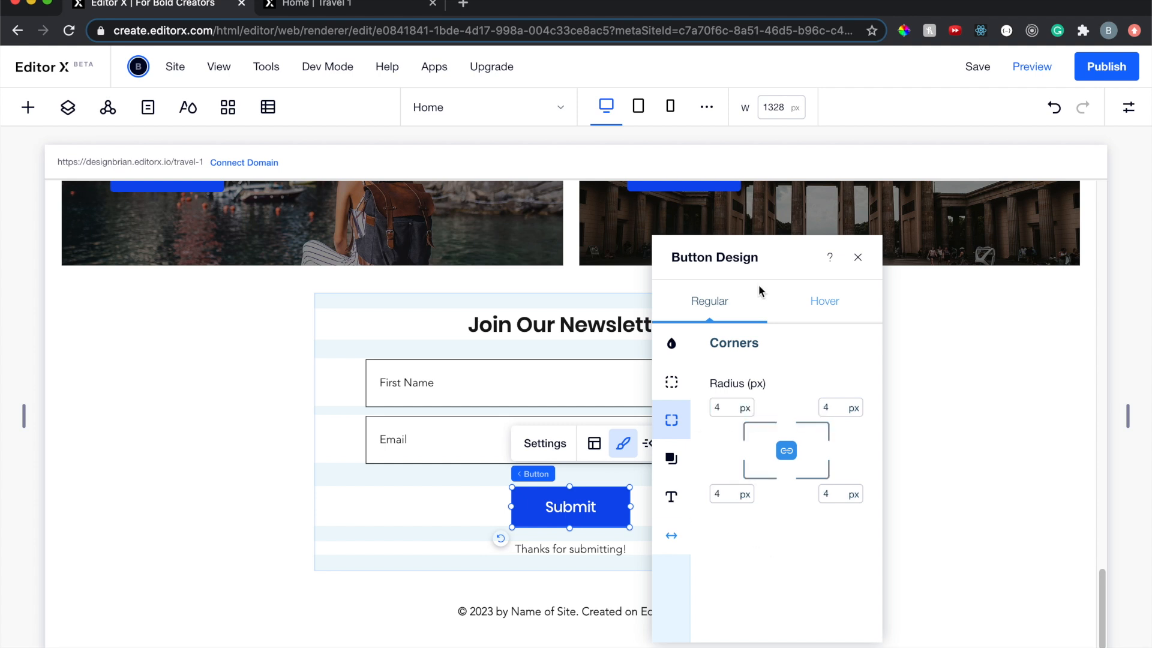
left_click(857, 260)
left_click(892, 470)
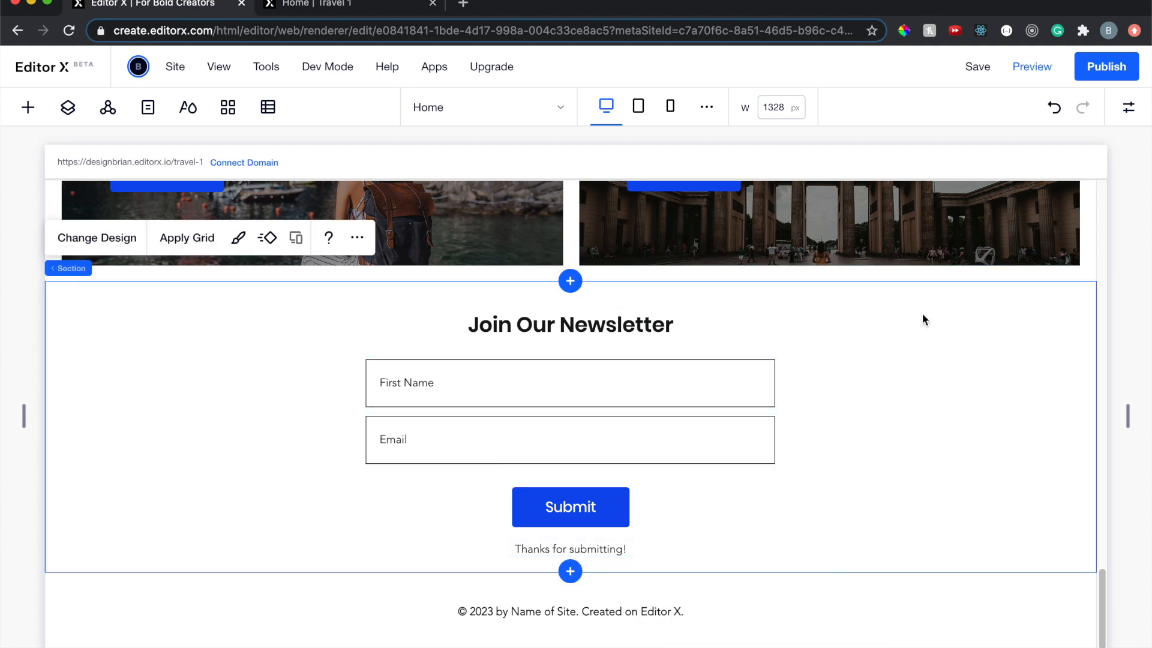
Publish the travel site and reload its live page in the other browser tab
left_click(1089, 66)
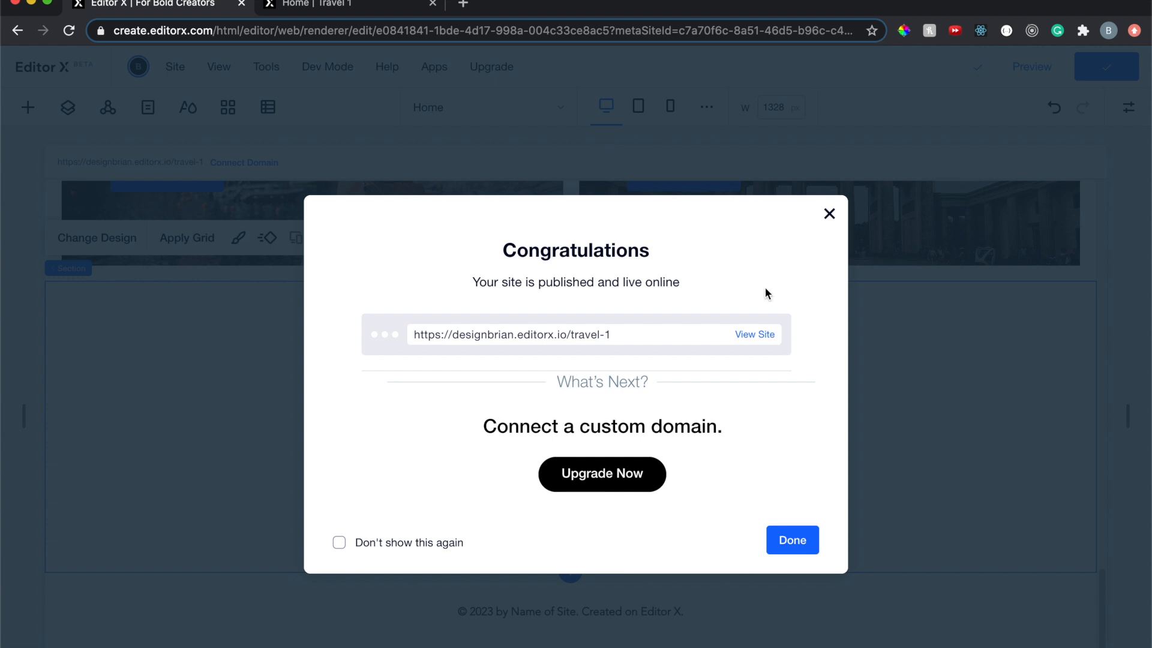
left_click(829, 214)
left_click(376, 12)
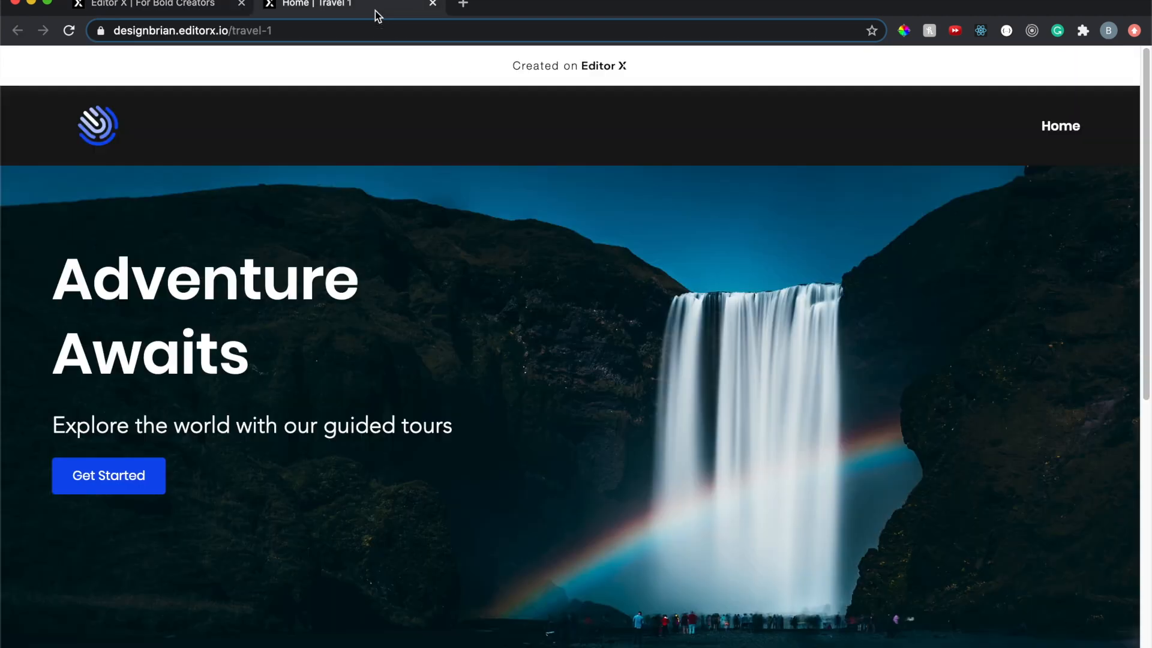
left_click(69, 30)
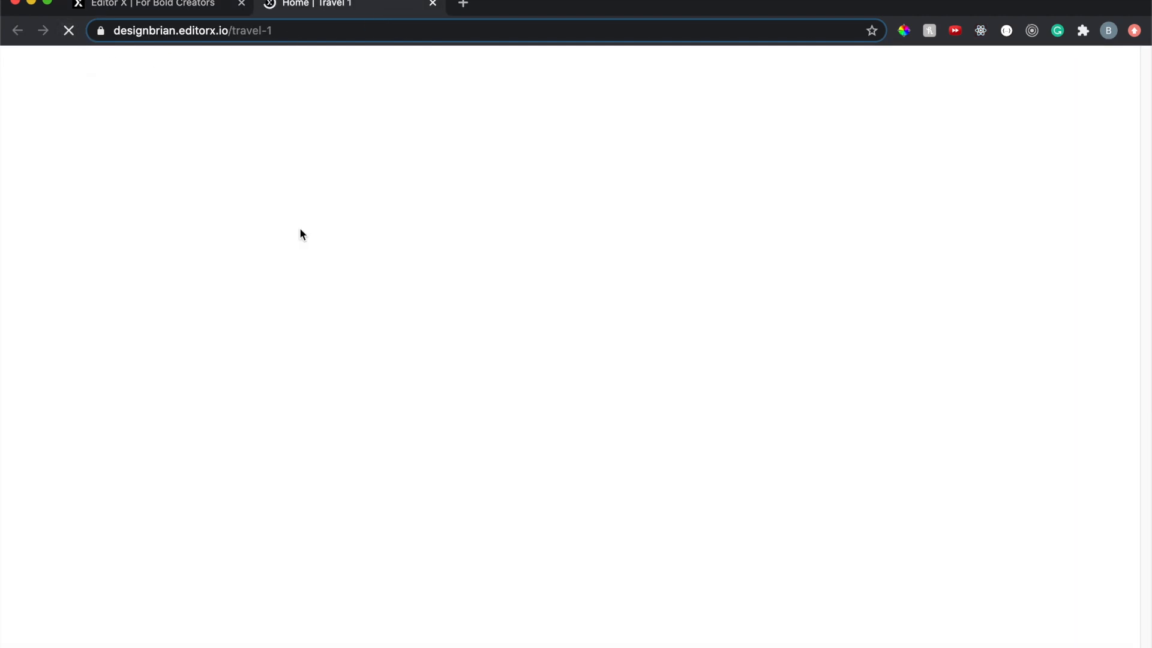
Review the live page down to the newsletter form and test submitting the form empty
scroll(301, 232, "down", 10)
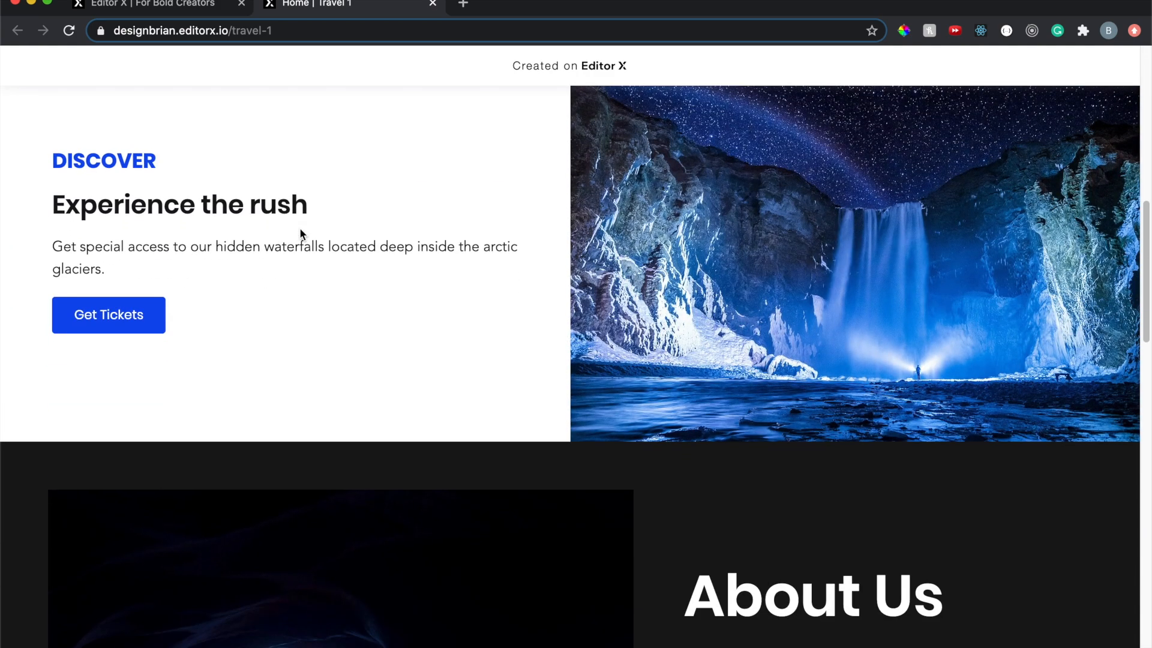
scroll(300, 228, "down", 20)
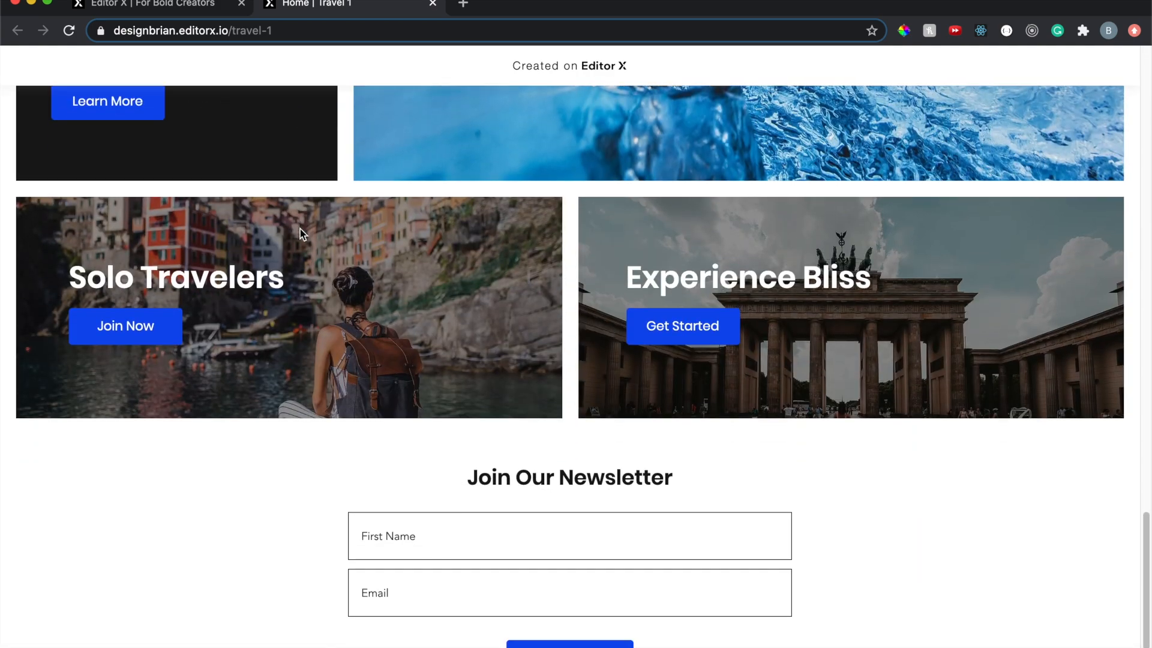
scroll(300, 228, "down", 3)
left_click(584, 553)
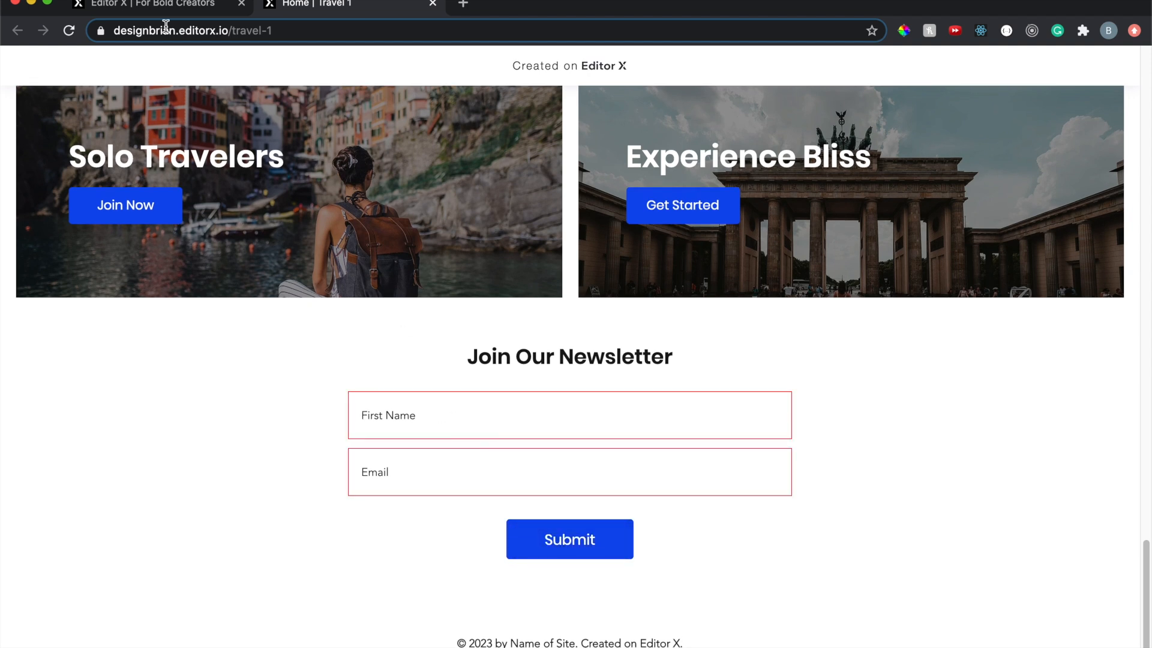
Return to the editor and browse the ready-made header, footer and sidebar compositions
left_click(172, 9)
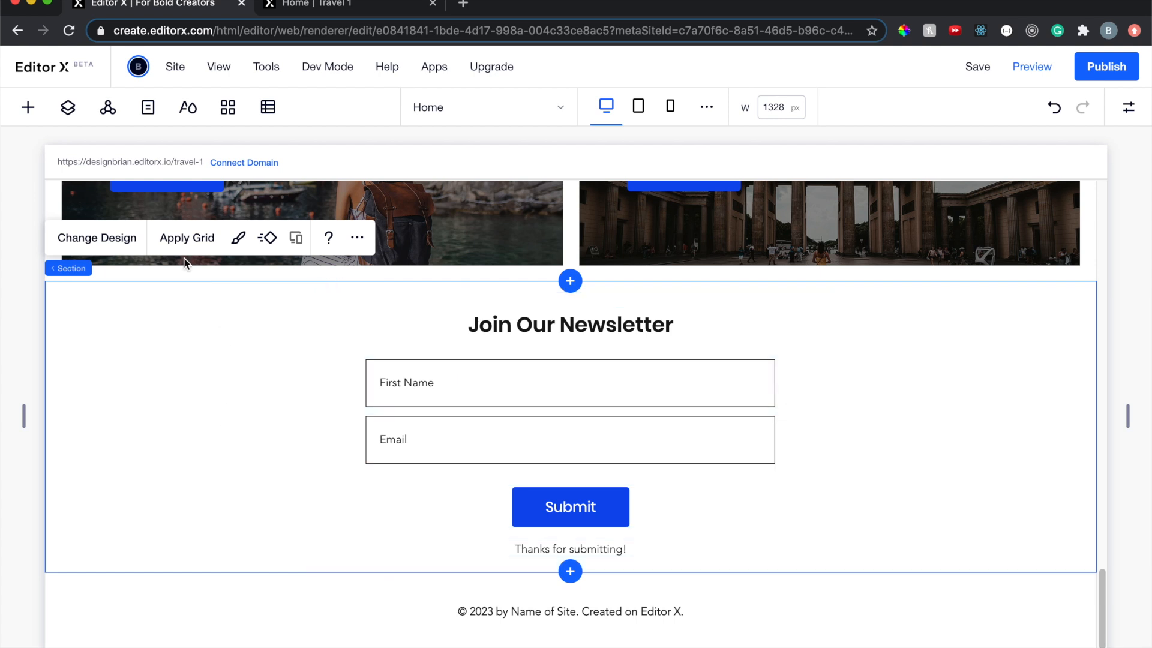
left_click(33, 111)
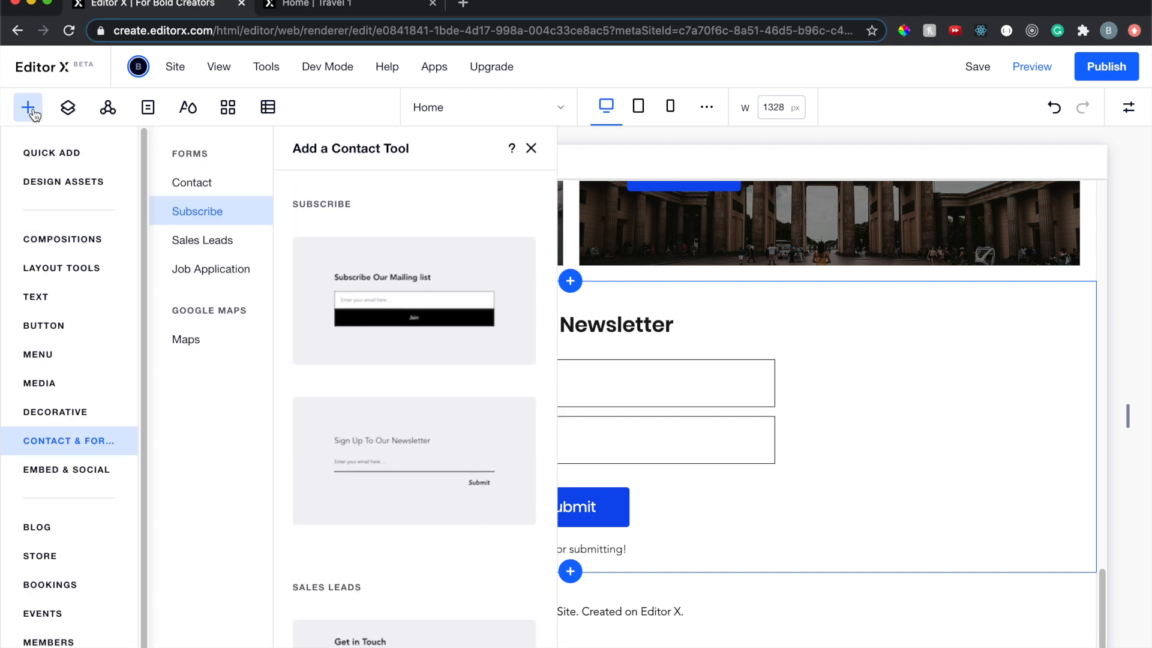
left_click(79, 240)
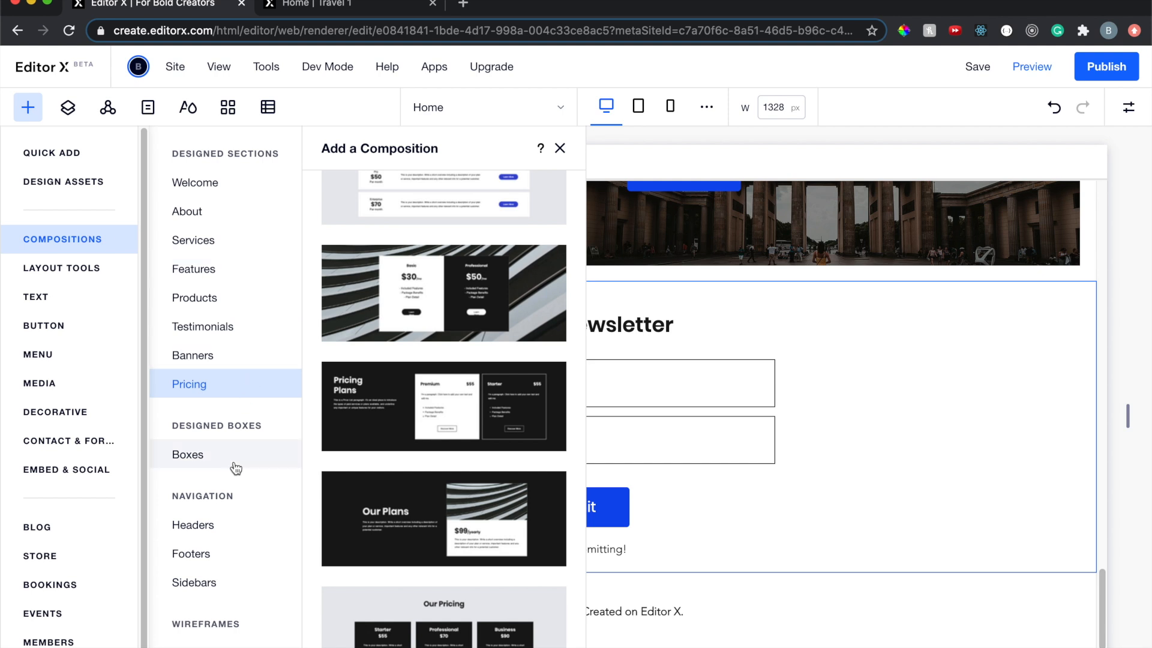
left_click(234, 526)
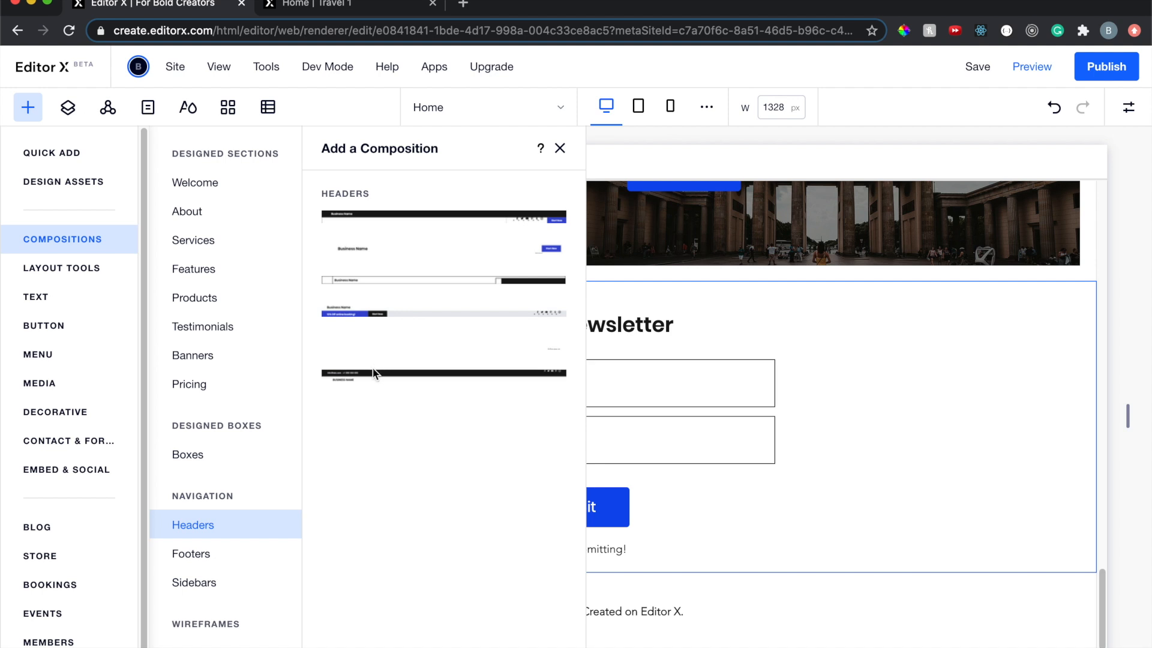
left_click(244, 559)
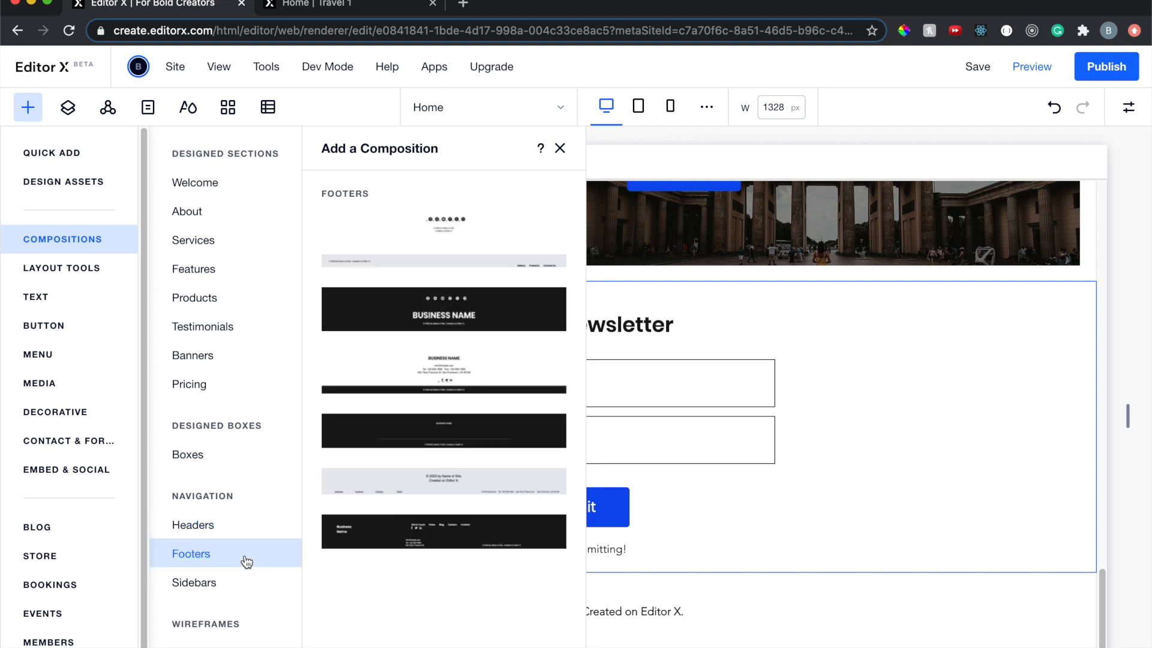
left_click(235, 585)
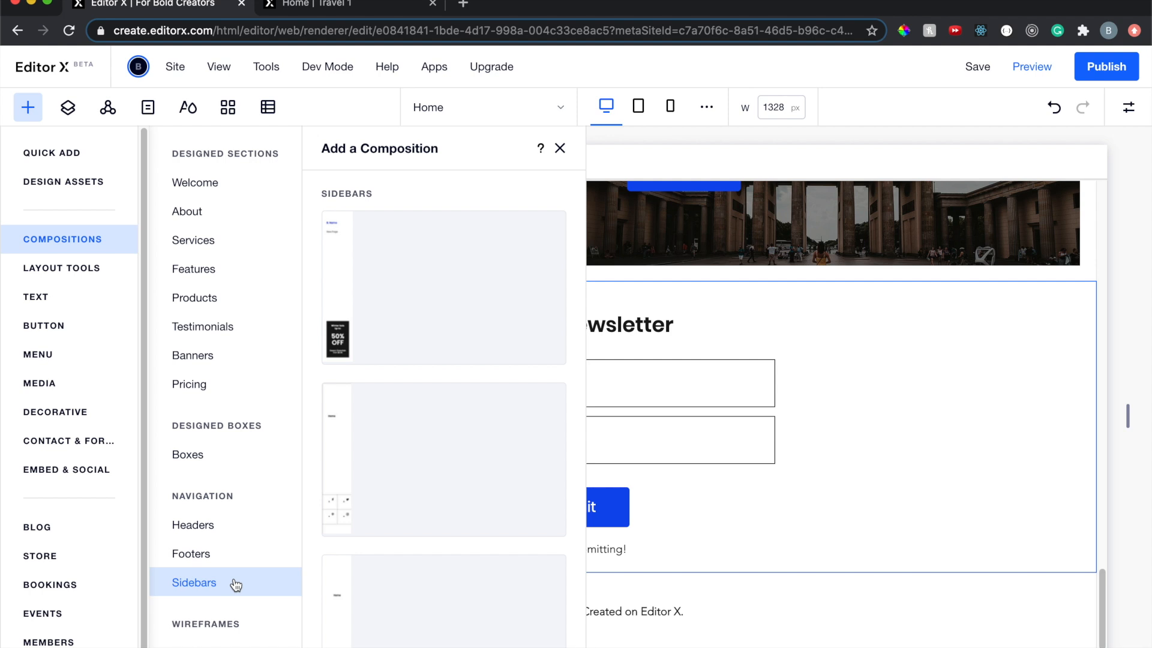
scroll(416, 357, "down", 10)
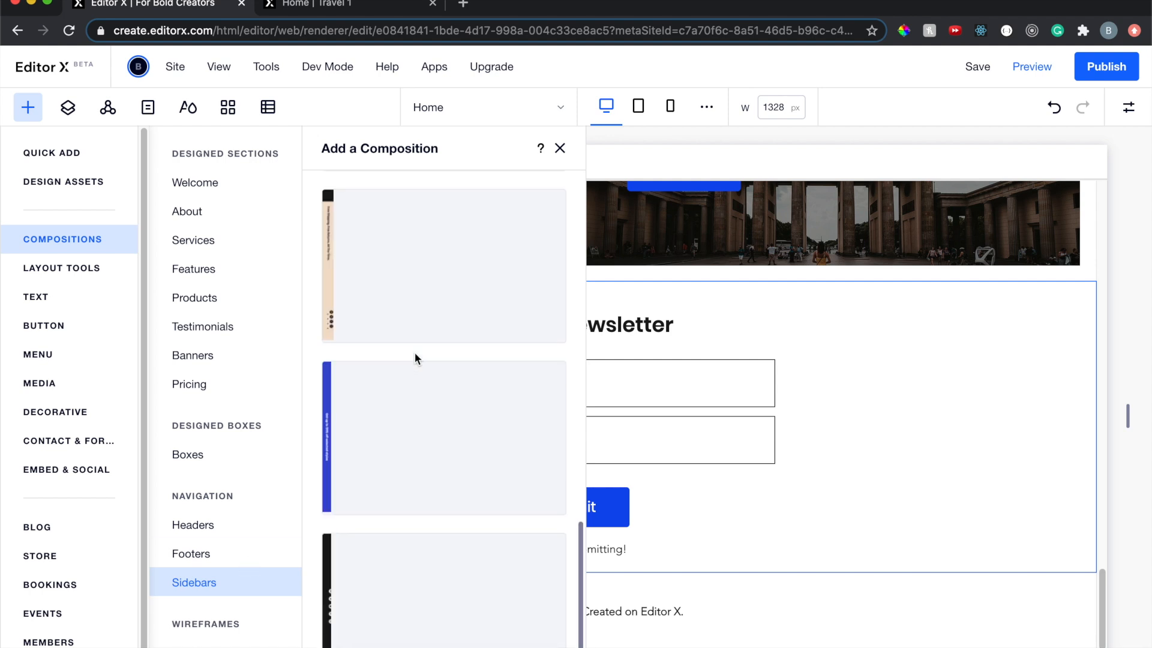
scroll(416, 358, "up", 10)
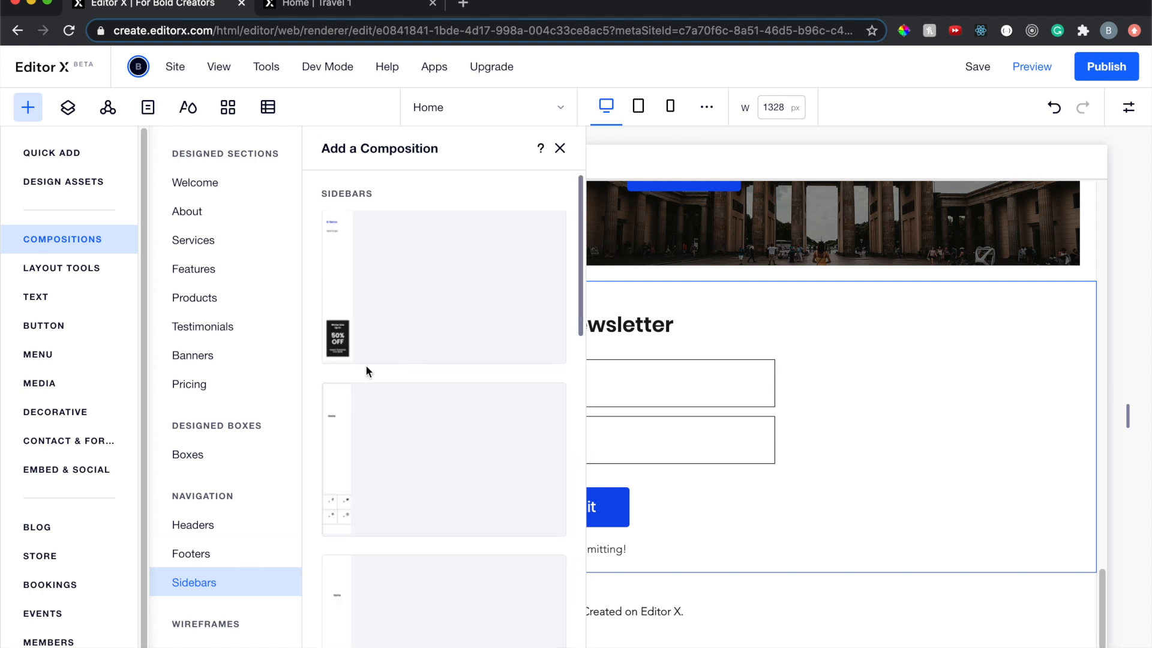
Place the black footer composition with social icons and BUSINESS NAME between the image gallery and the newsletter form
left_click(239, 554)
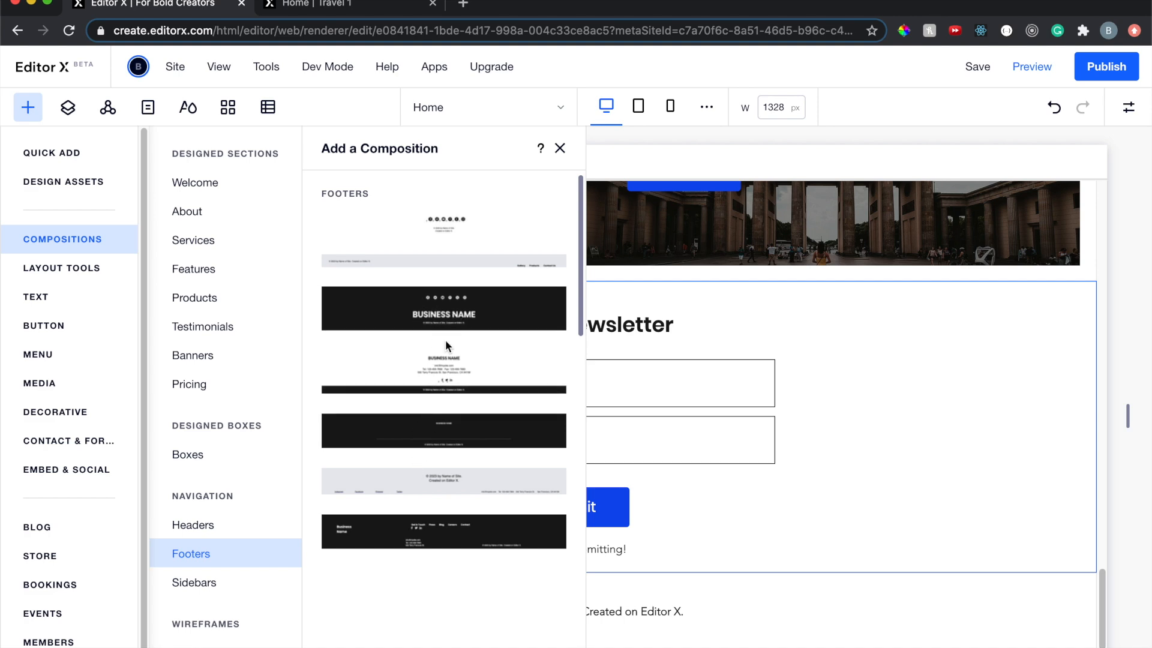
scroll(445, 341, "up", 5)
scroll(444, 341, "down", 5)
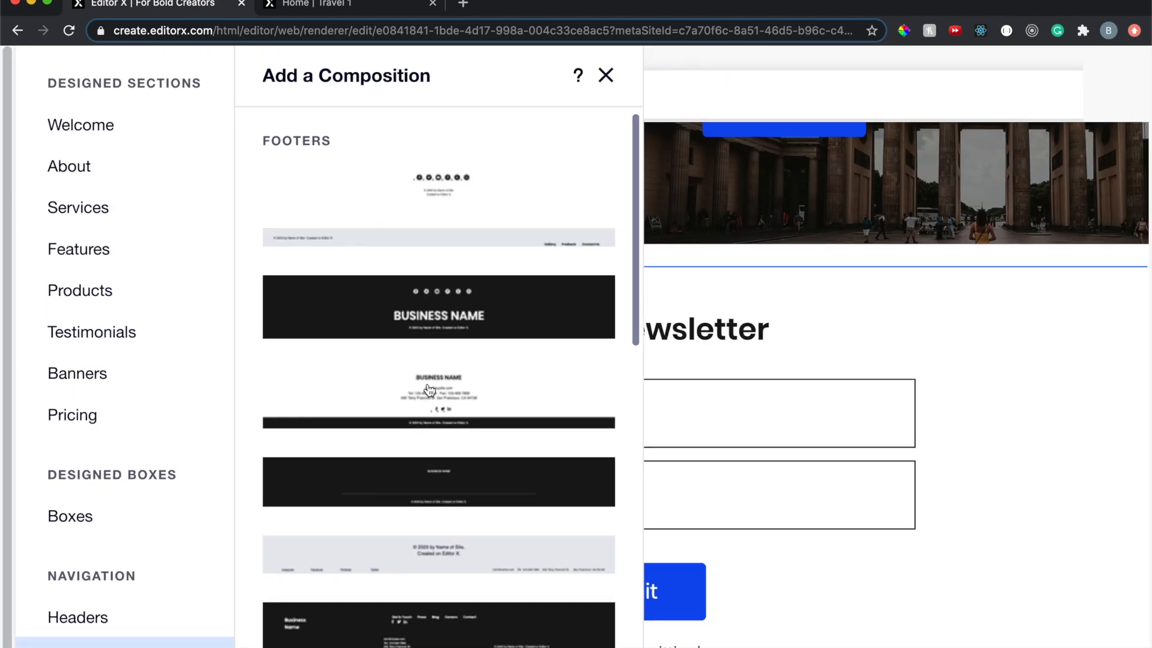
scroll(429, 390, "down", 4)
left_click_drag(446, 320, 556, 507)
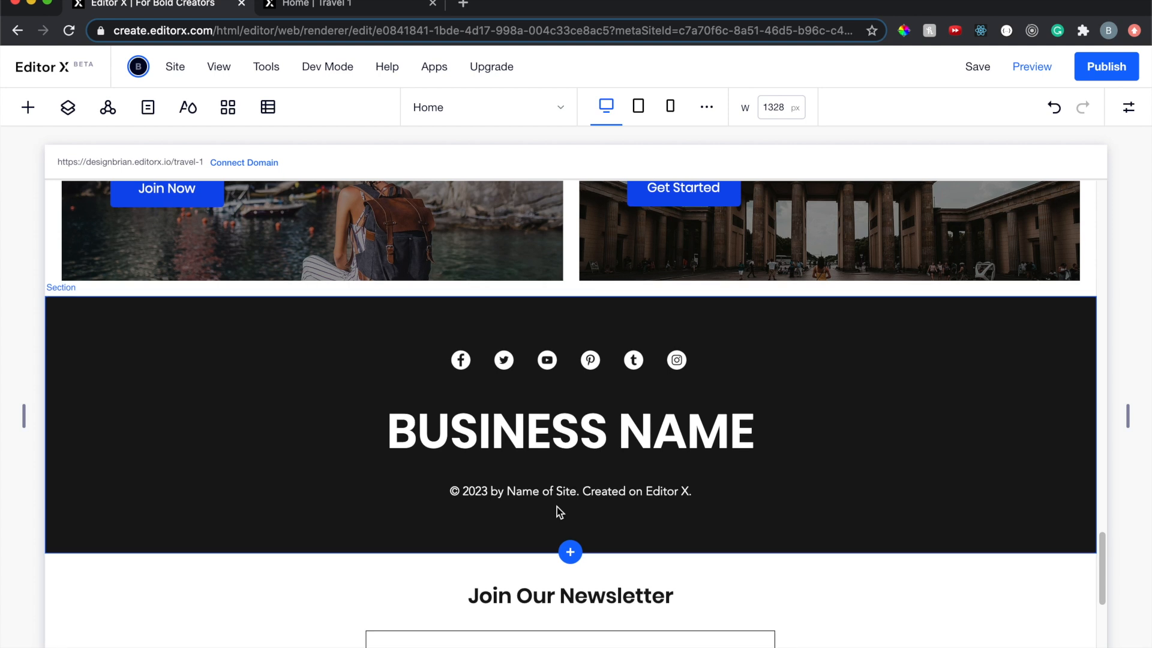
Rename the newly added black section as "Footer" in the page layers
left_click(68, 107)
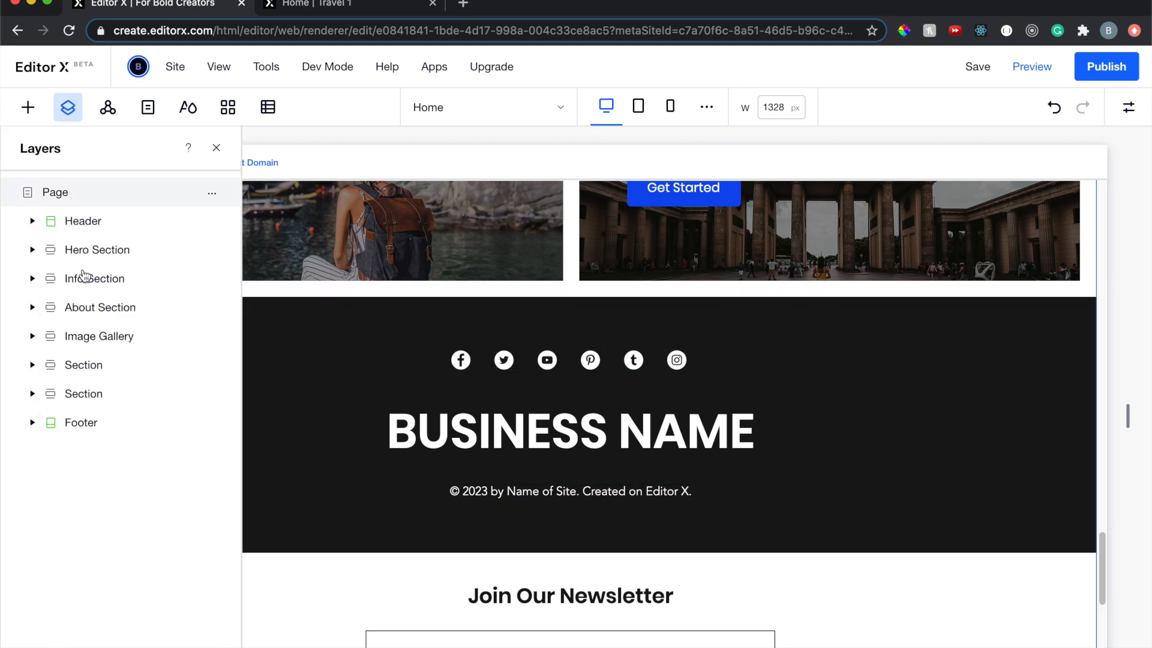
left_click(87, 373)
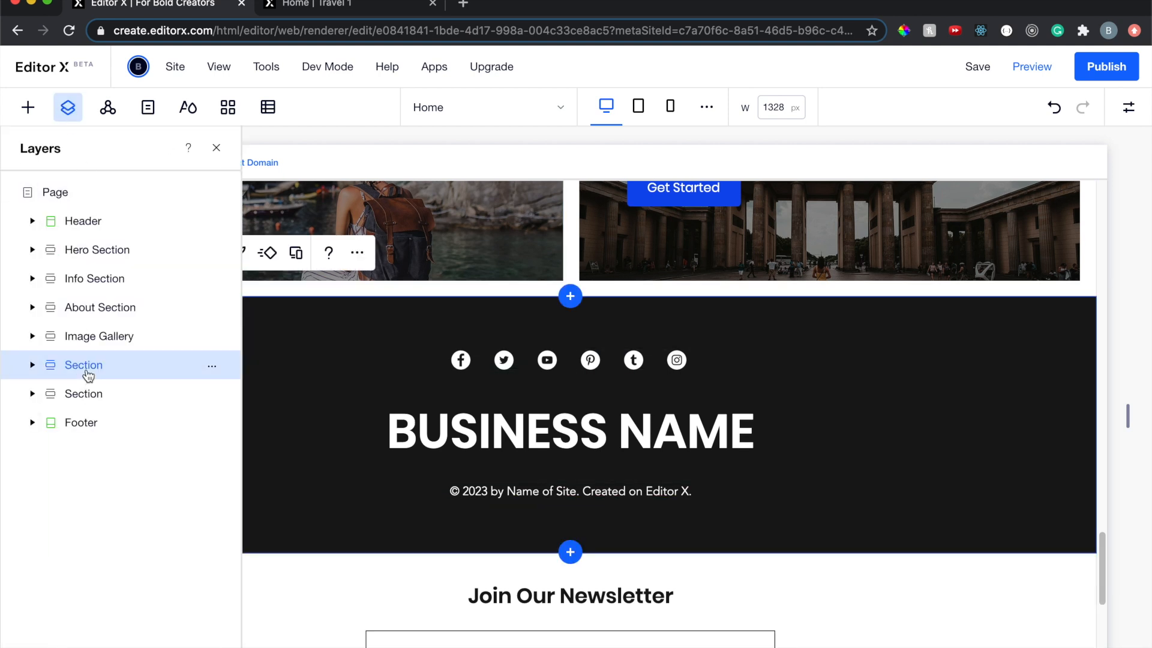
double_click(84, 365)
type("Footer")
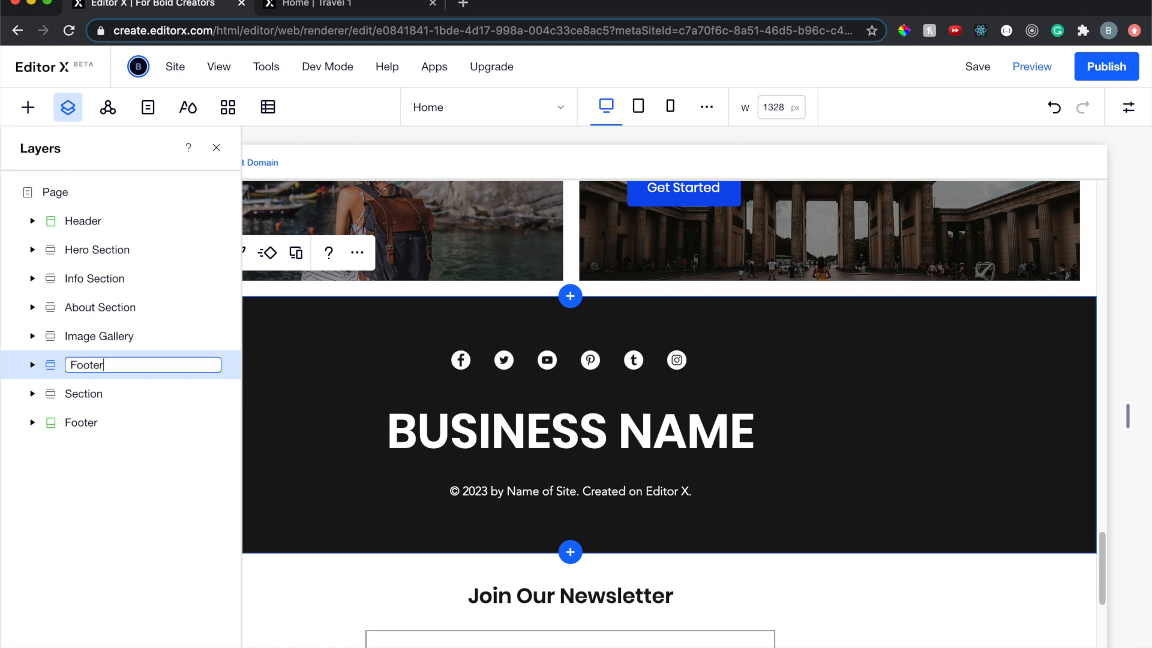
key("Return")
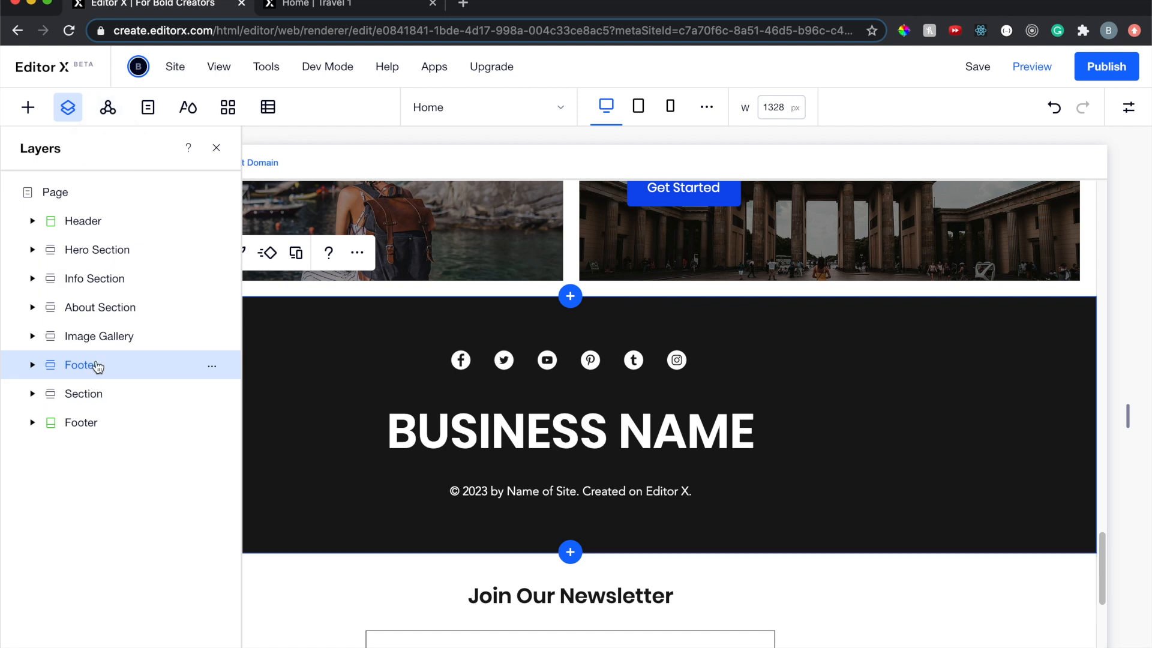
Delete the old master footer and move the new Footer section below the newsletter section
left_click(89, 424)
left_click(212, 424)
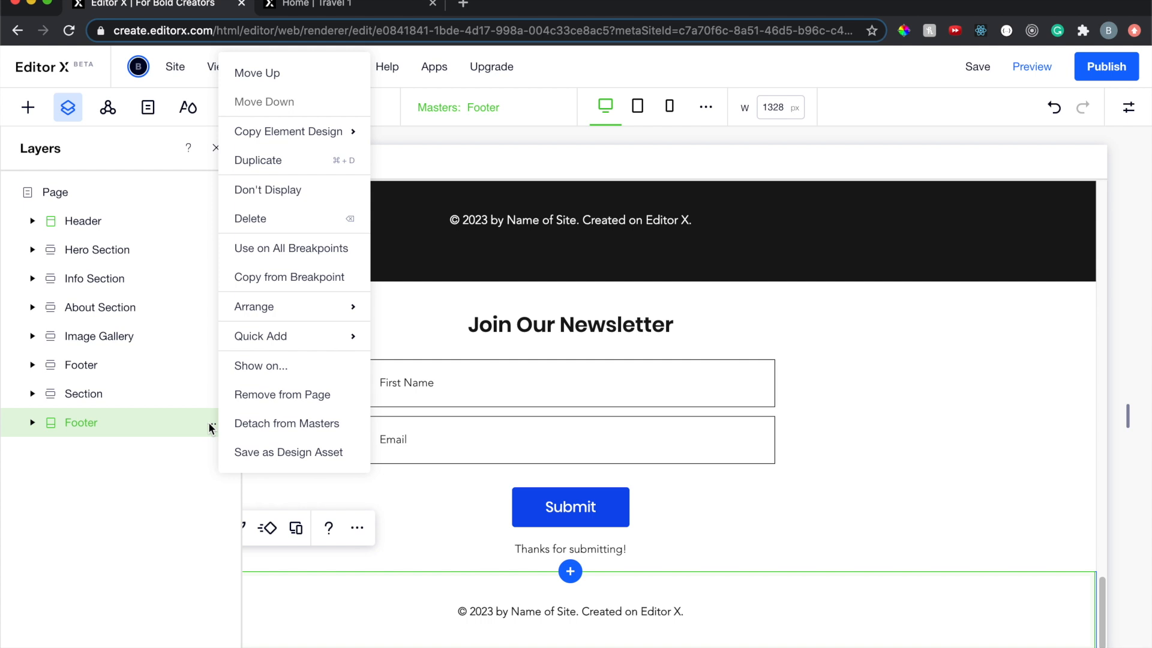
left_click(282, 218)
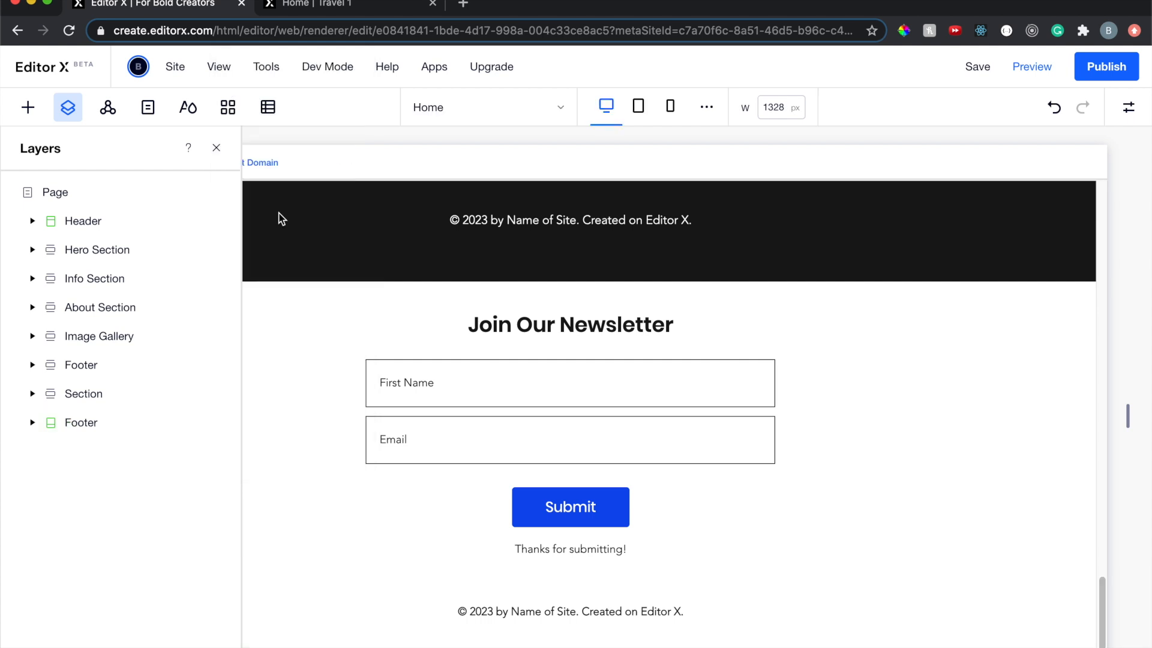
left_click(87, 369)
left_click_drag(87, 368, 87, 407)
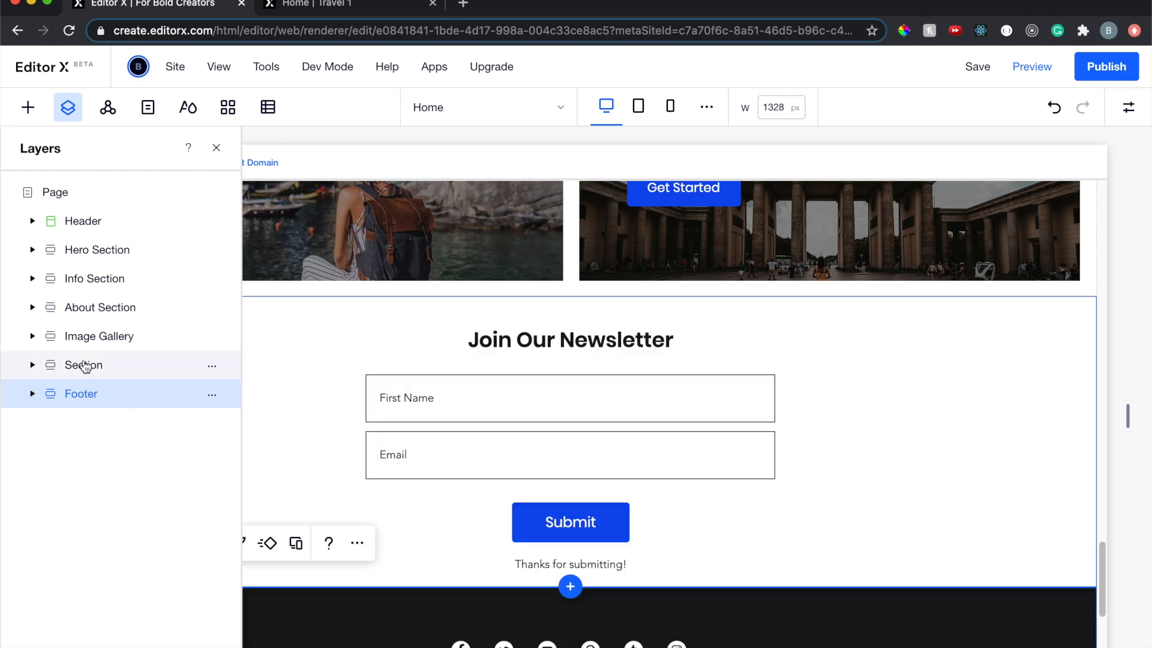
Rename the newsletter form's section as "Email Section" in the page layers
double_click(89, 364)
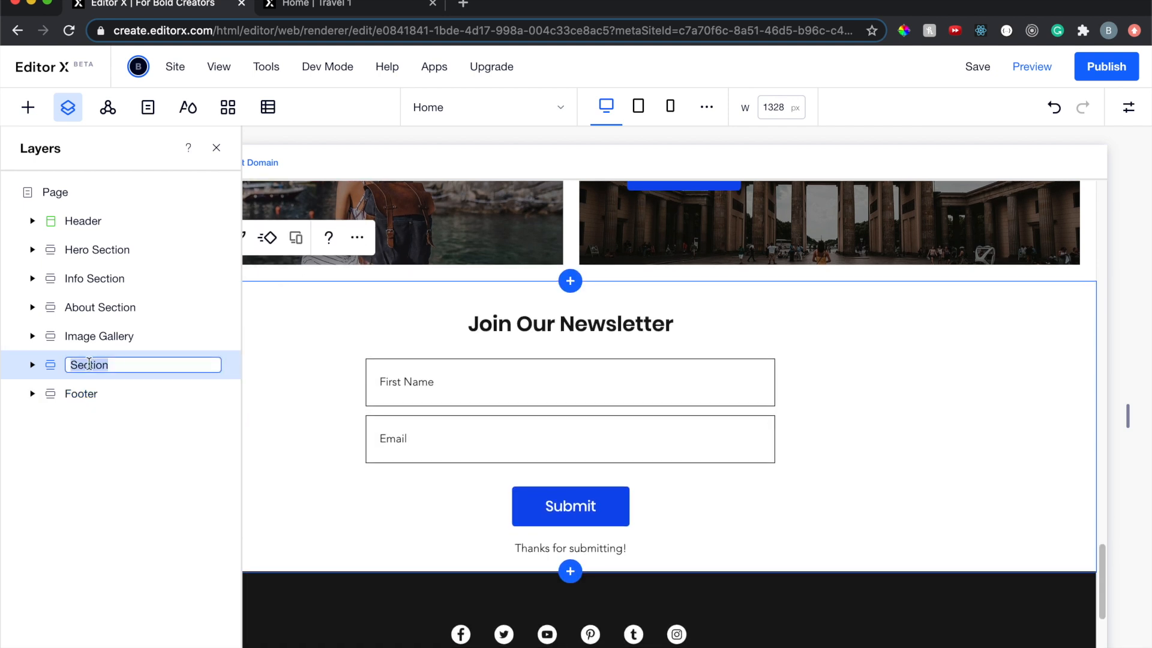
type("EMai")
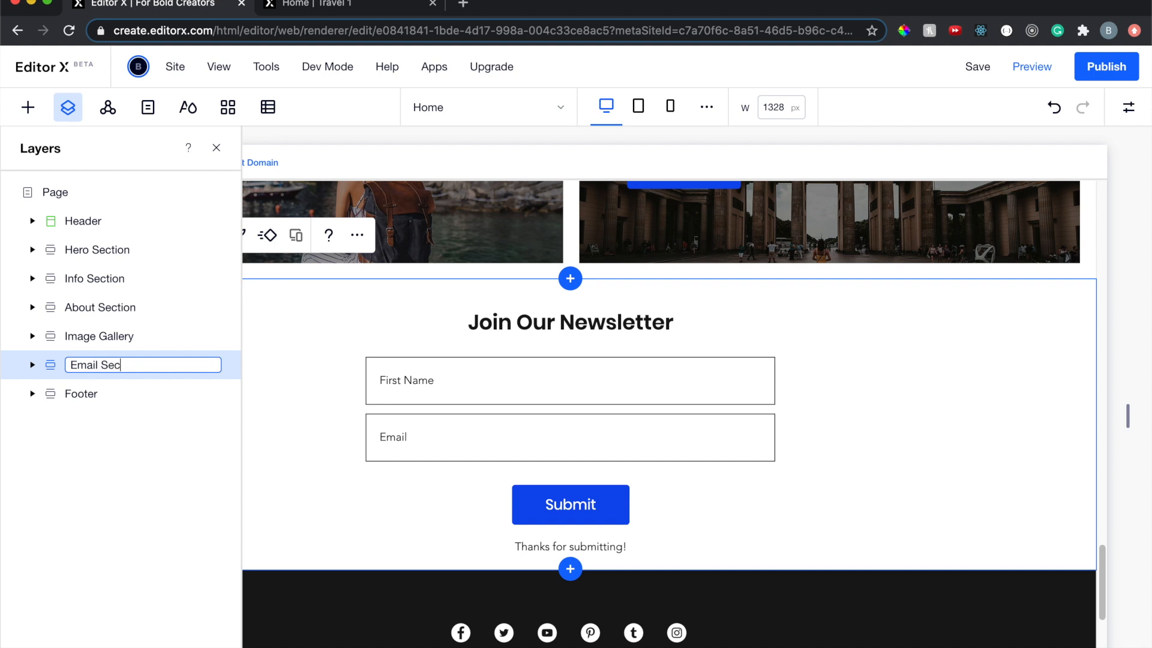
type("l Section")
key("Return")
Set the new Footer section as a master of the Footer type
left_click(104, 401)
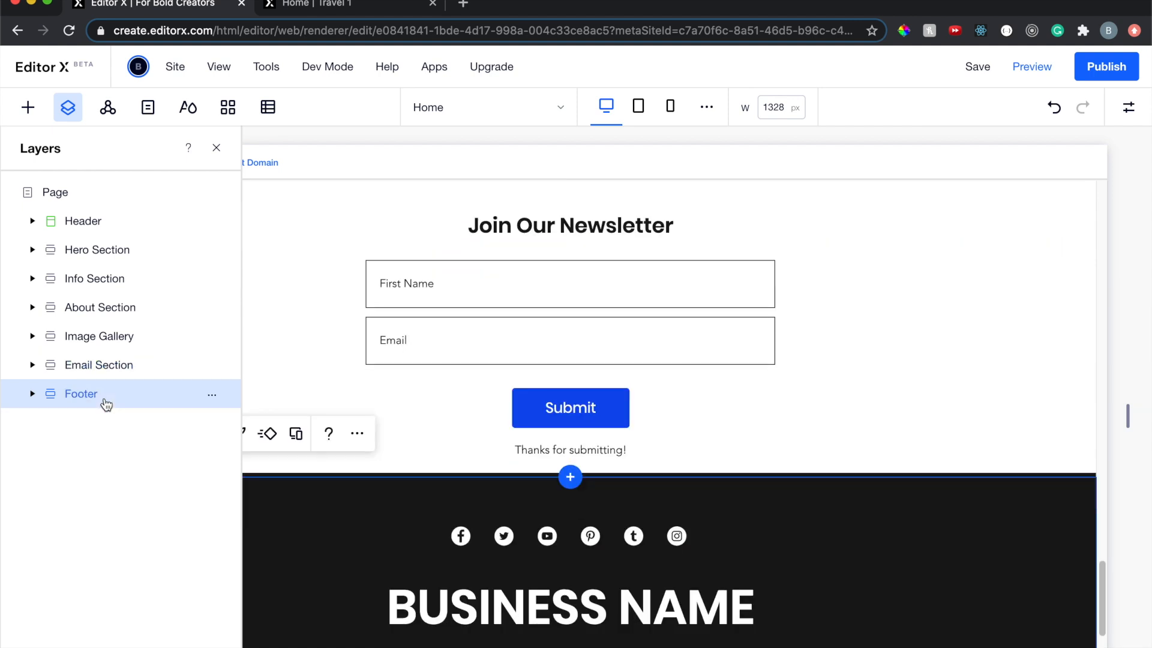
left_click(211, 396)
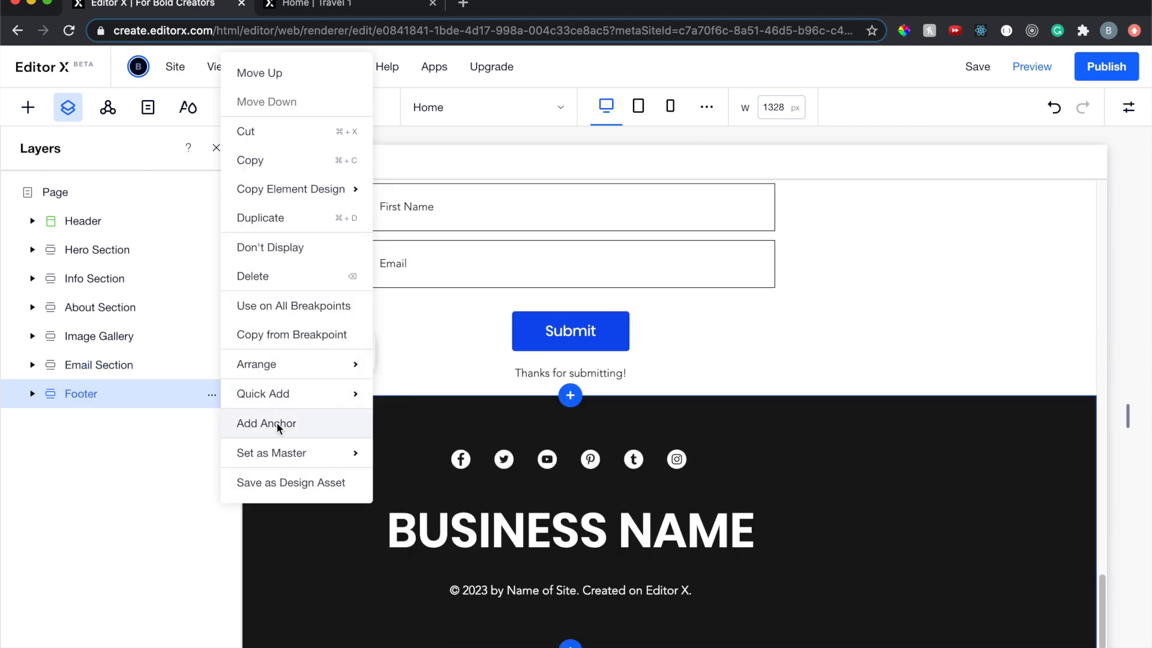
mouse_move(294, 454)
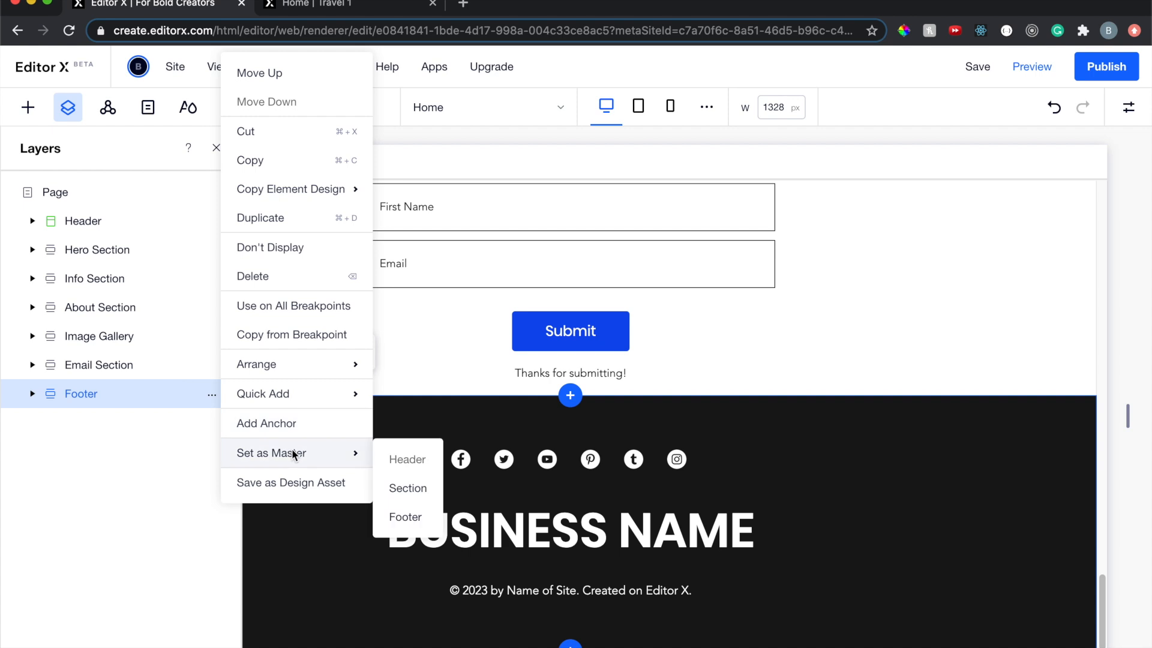
left_click(403, 517)
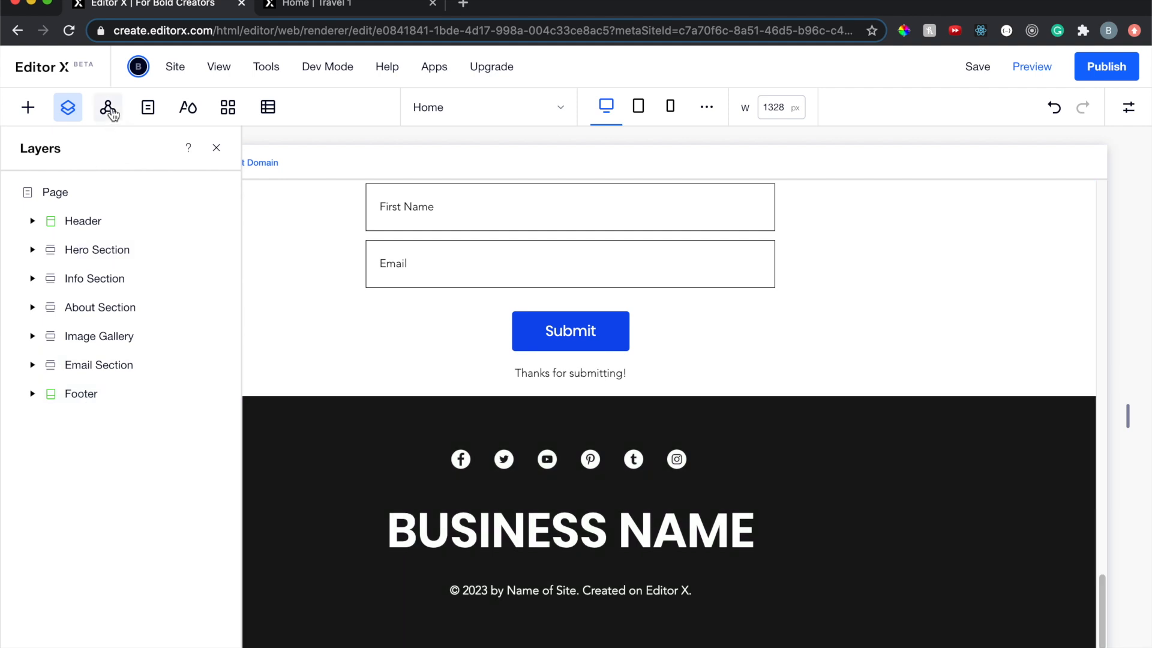
Review the site masters to see which header and footer masters are in use on the page
left_click(109, 110)
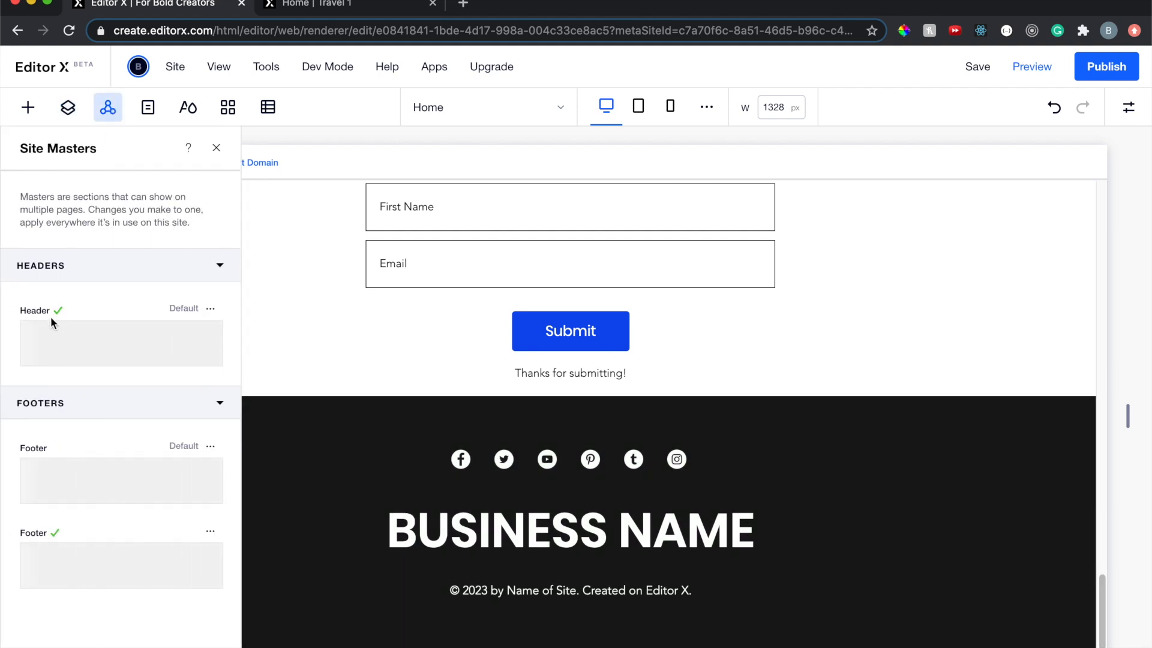
mouse_move(77, 487)
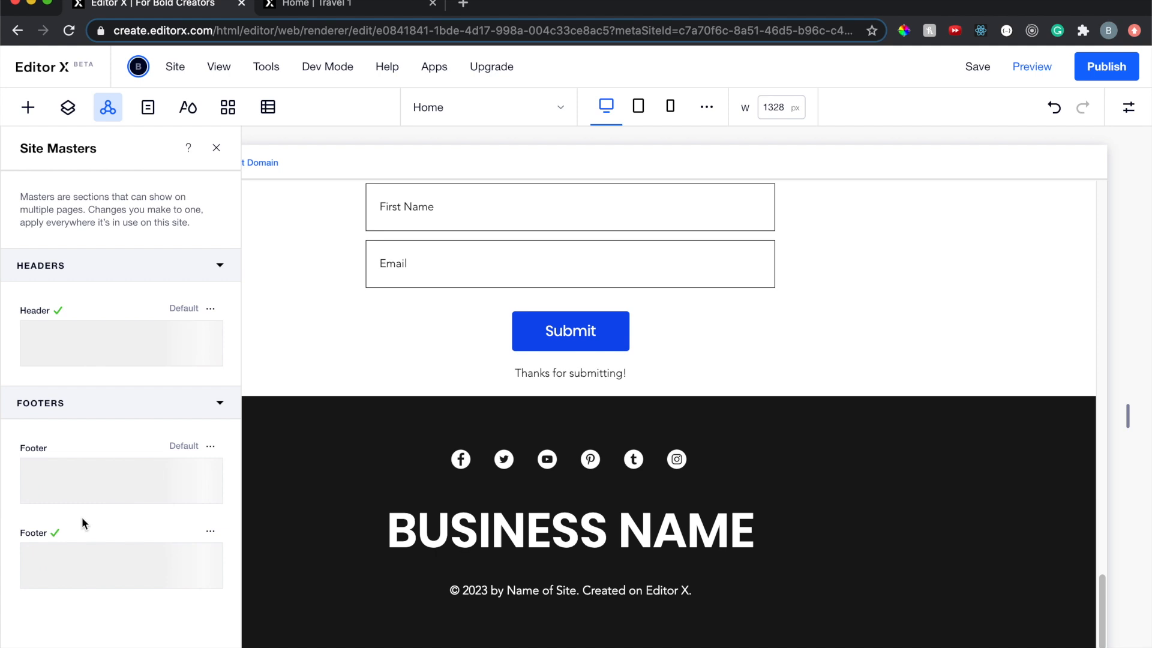
mouse_move(101, 564)
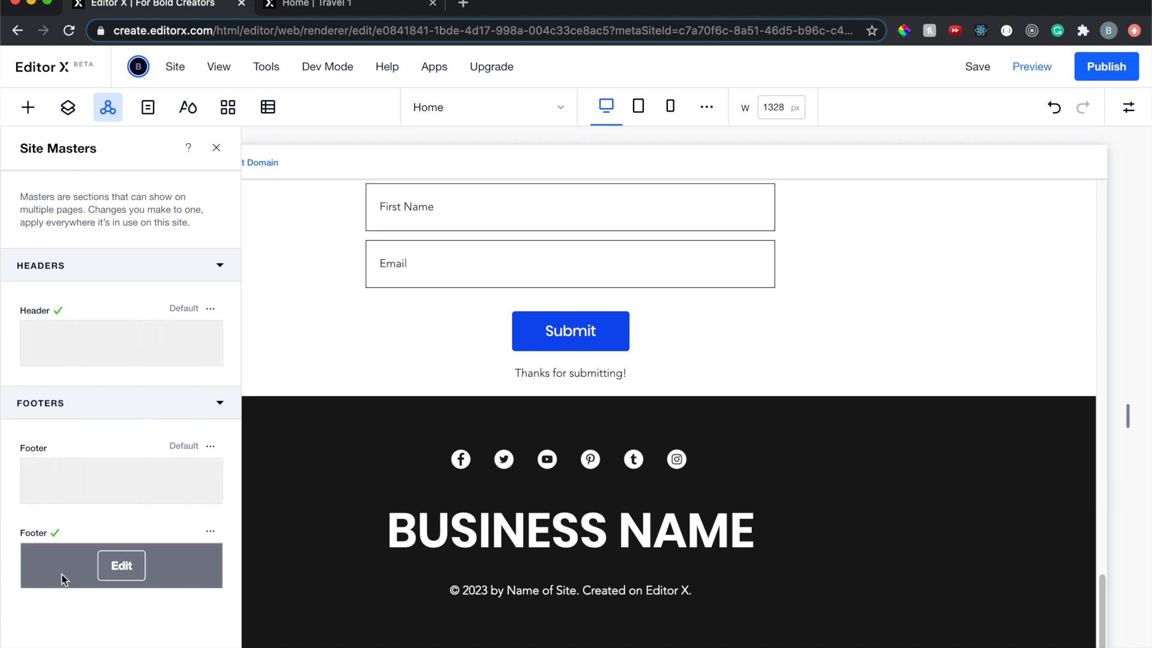
left_click(70, 109)
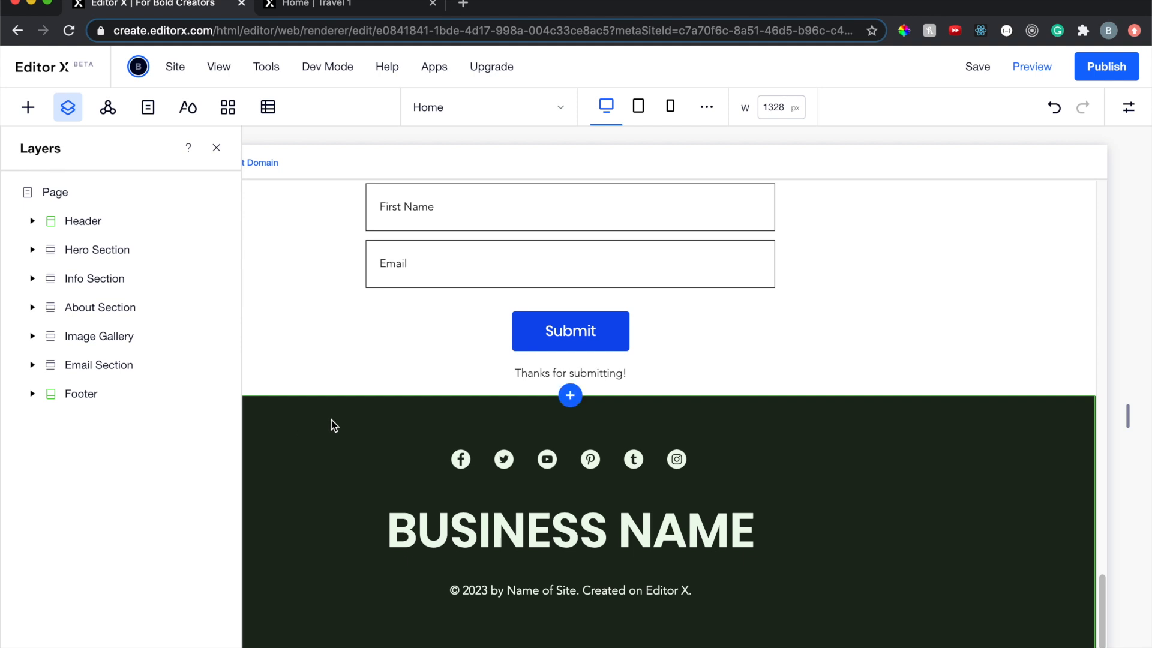
left_click(217, 151)
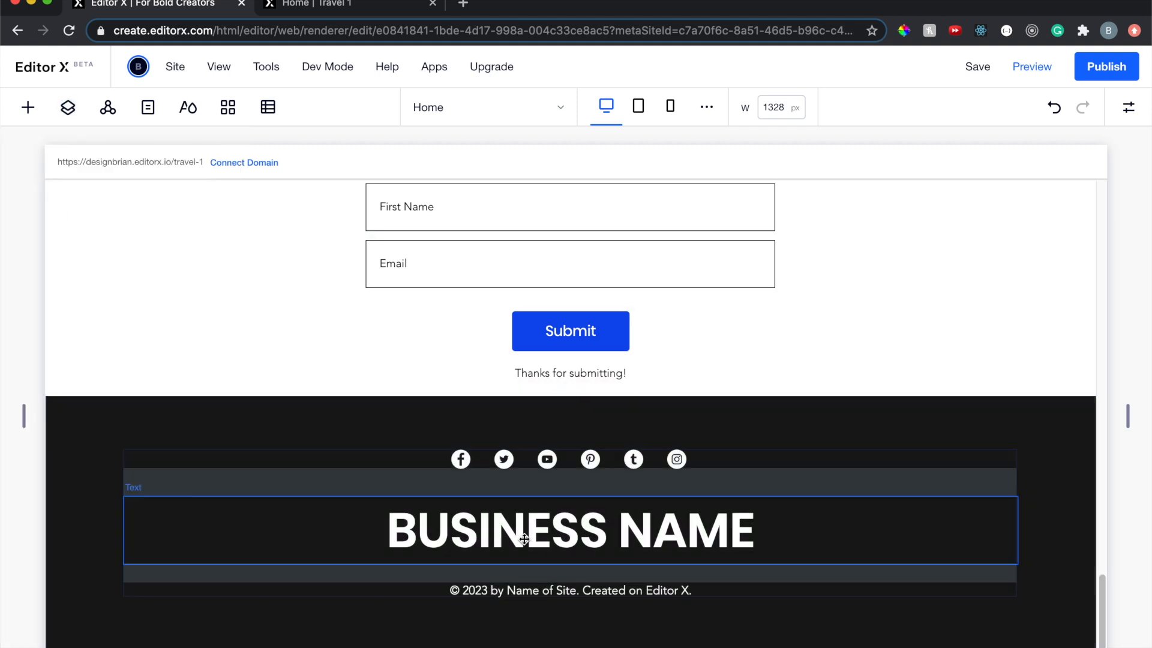
Replace the footer's BUSINESS NAME heading with "Adventure Awaits"
left_click(525, 538)
double_click(525, 538)
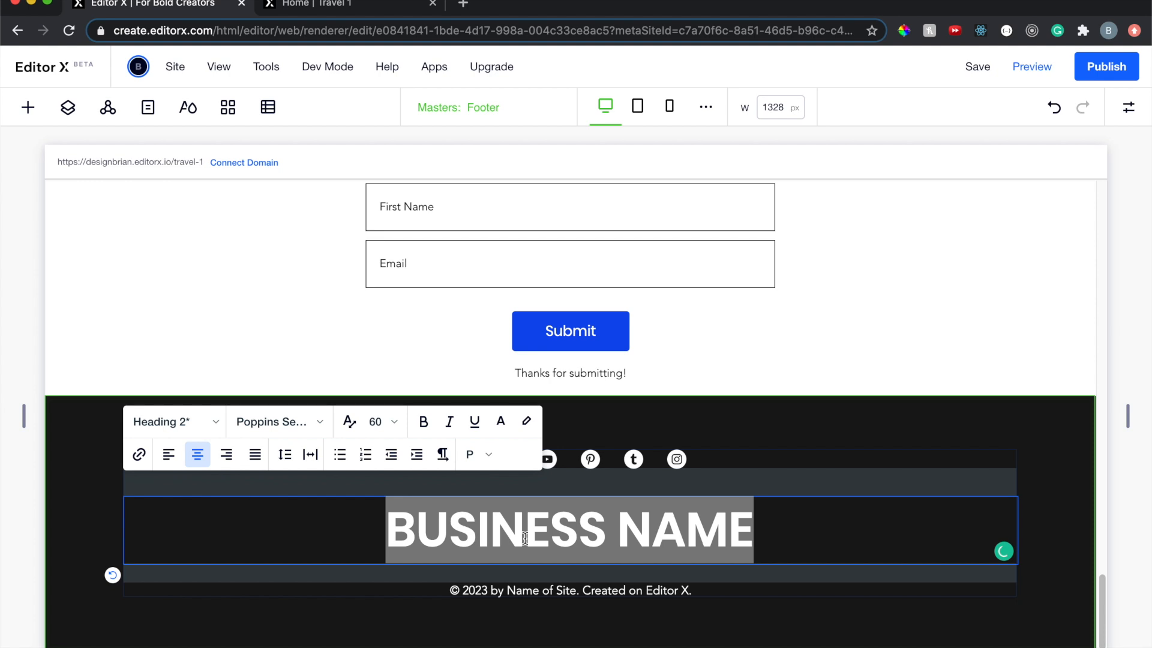
type("Adv")
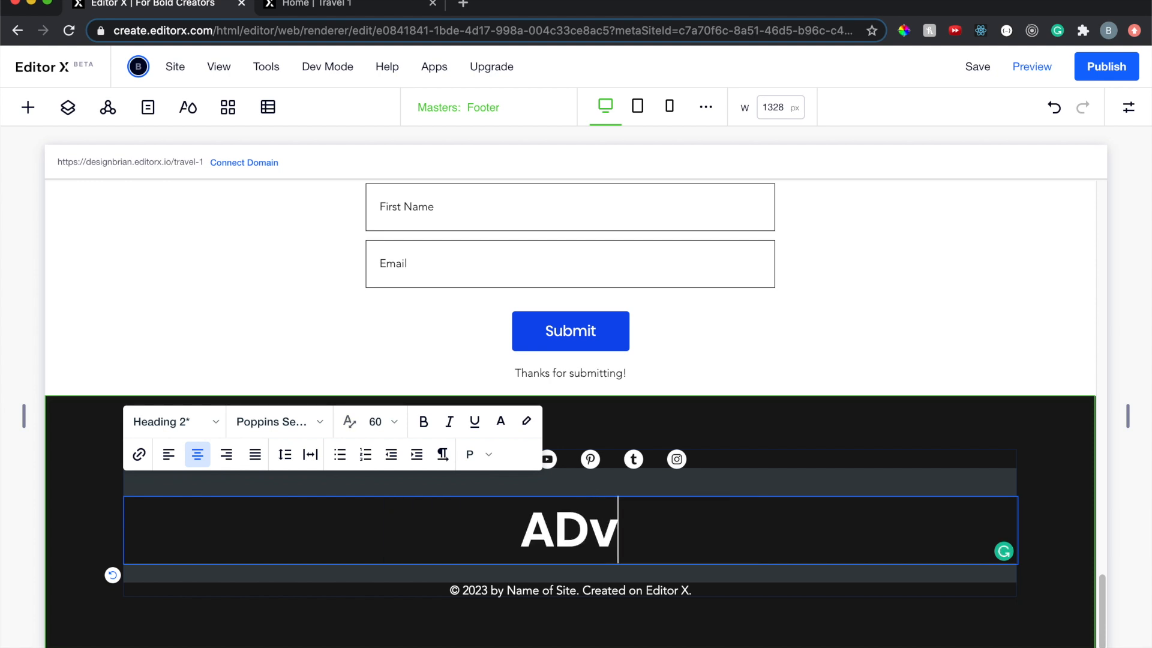
type("enture Awaits")
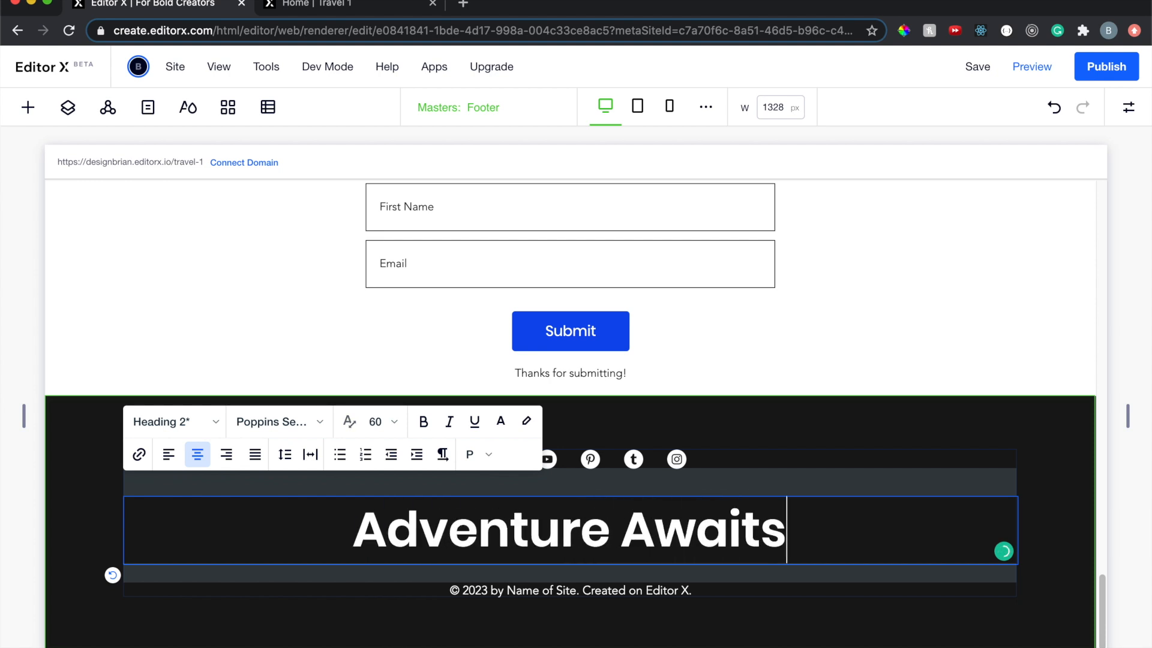
left_click(612, 590)
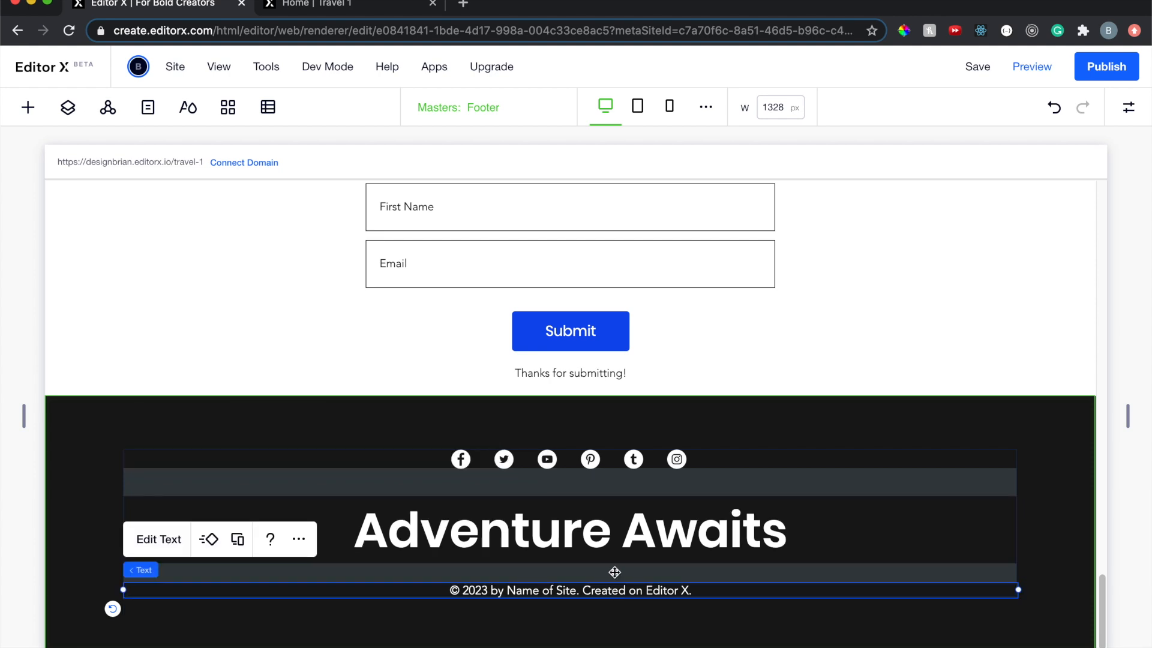
left_click(604, 532)
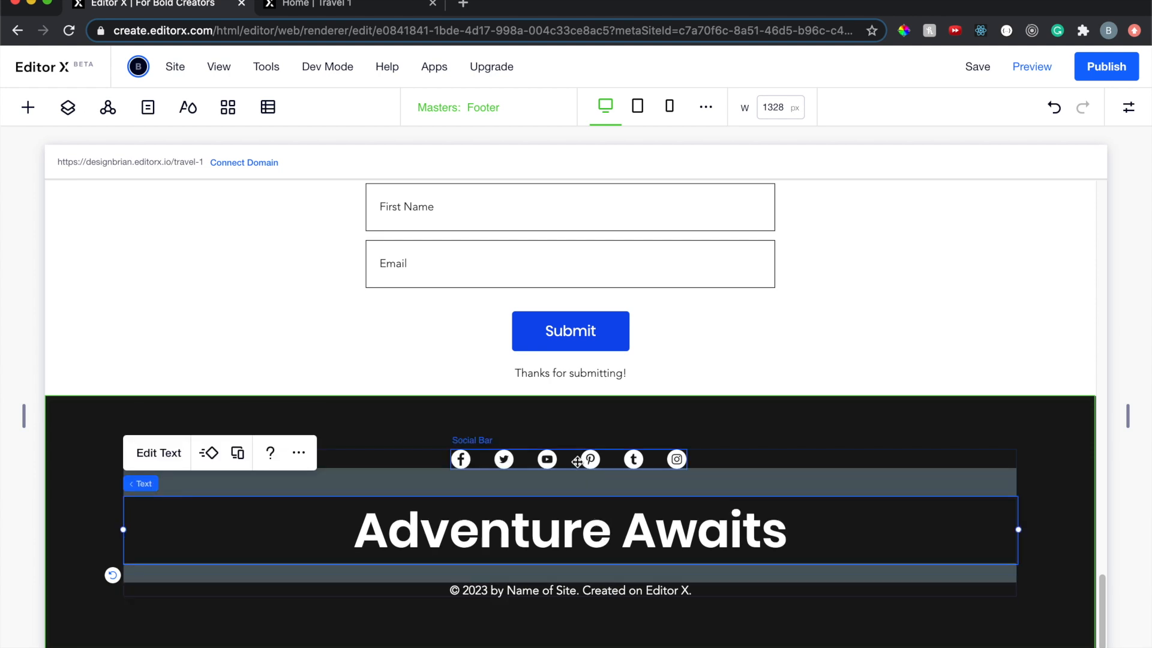
Change the year in the footer's copyright line to 2020
left_click(587, 588)
left_click(560, 591)
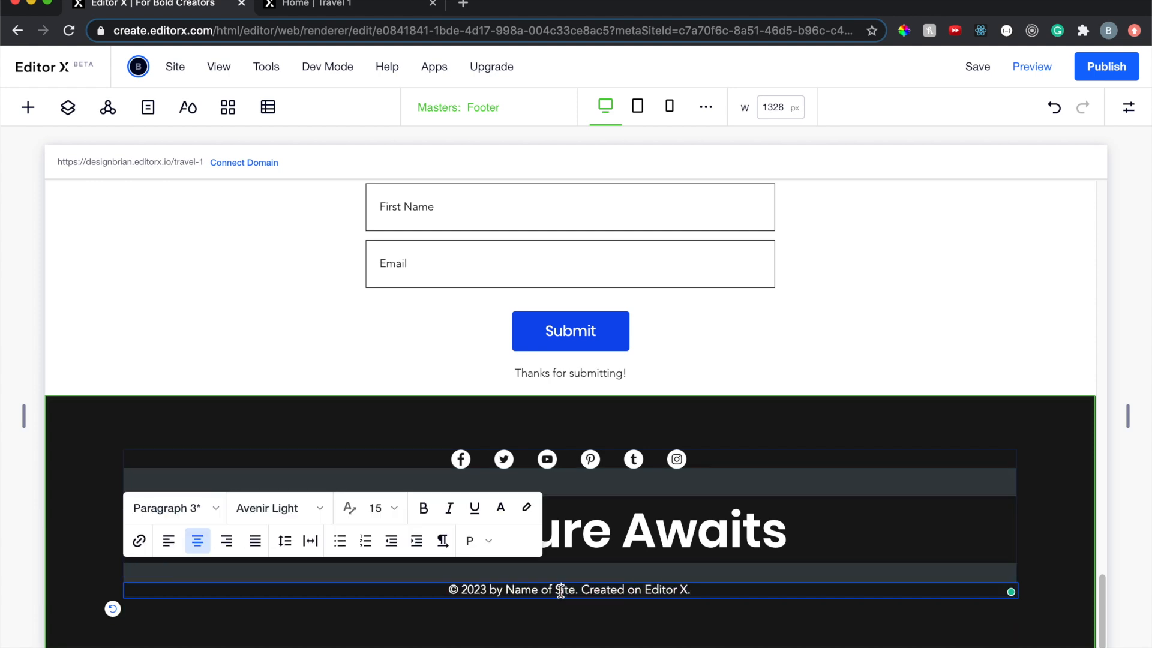
left_click(487, 589)
key("BackSpace")
type("0")
left_click_drag(574, 590, 490, 601)
type("A")
key("ctrl+z")
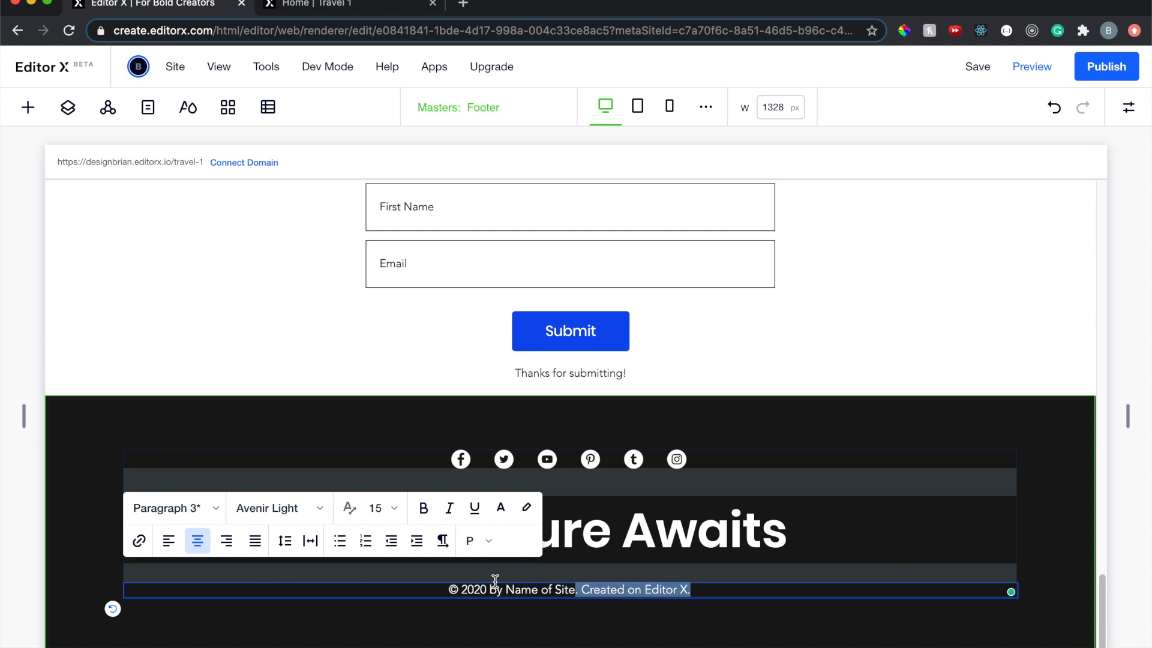
Replace "by Name of Site" in the footer's copyright line with "Adventure Awaits"
left_click(570, 590)
left_click_drag(495, 594, 575, 591)
type("Adventure Awaits")
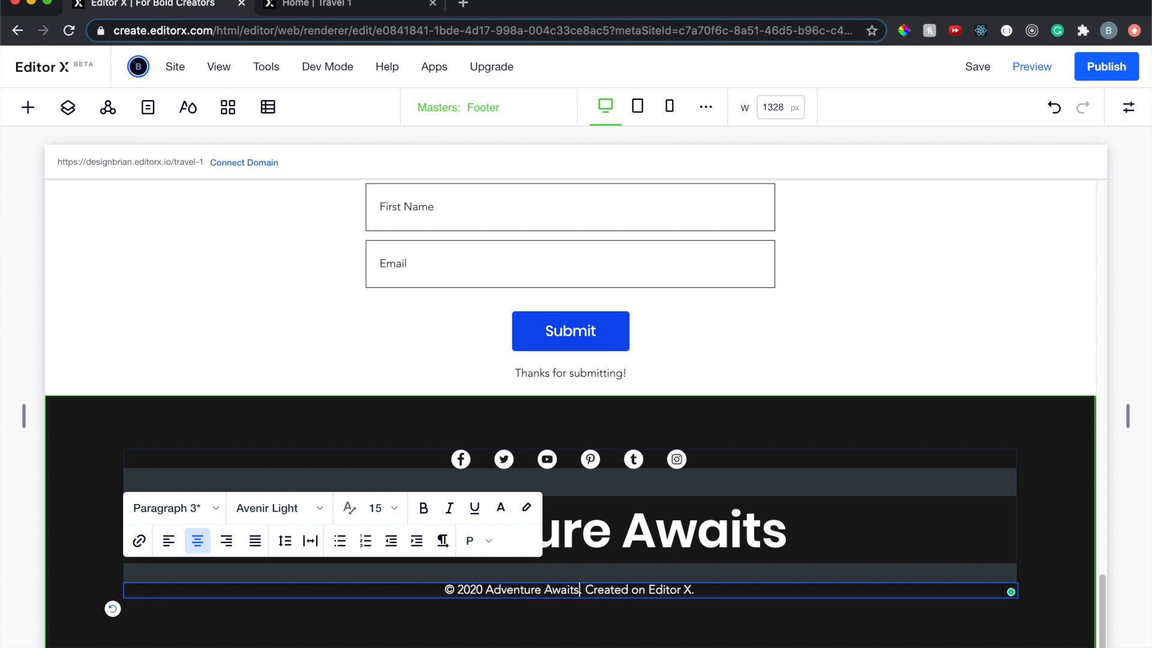
left_click(626, 607)
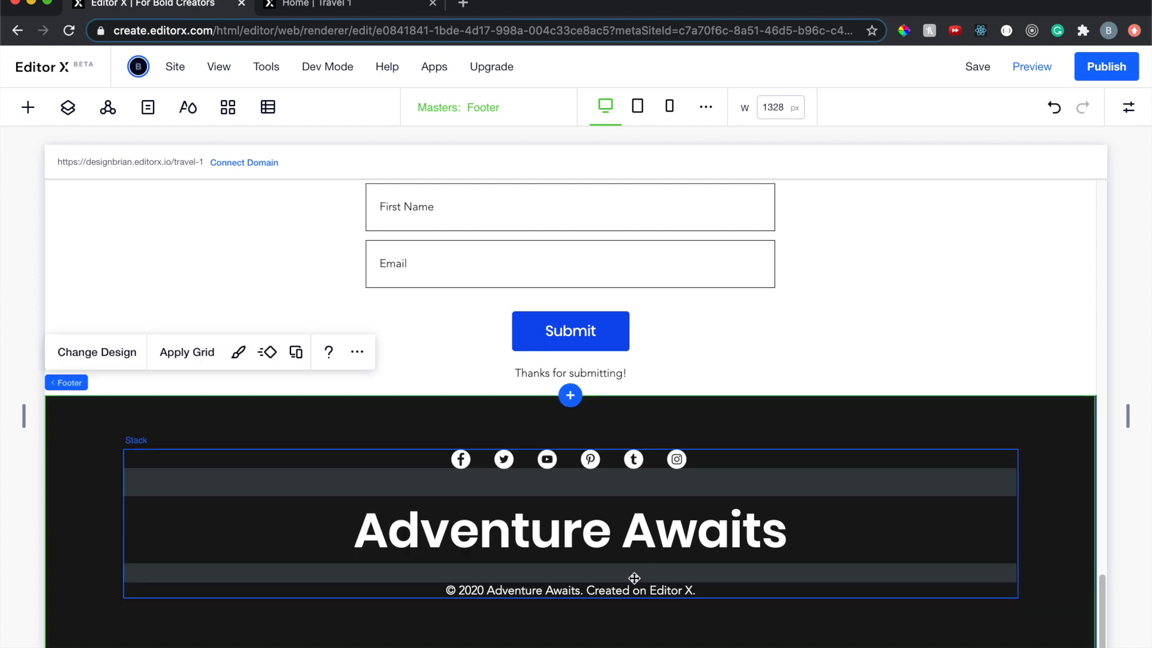
Check the page at the tablet and mobile breakpoints and return to the desktop breakpoint
left_click(637, 107)
left_click(667, 107)
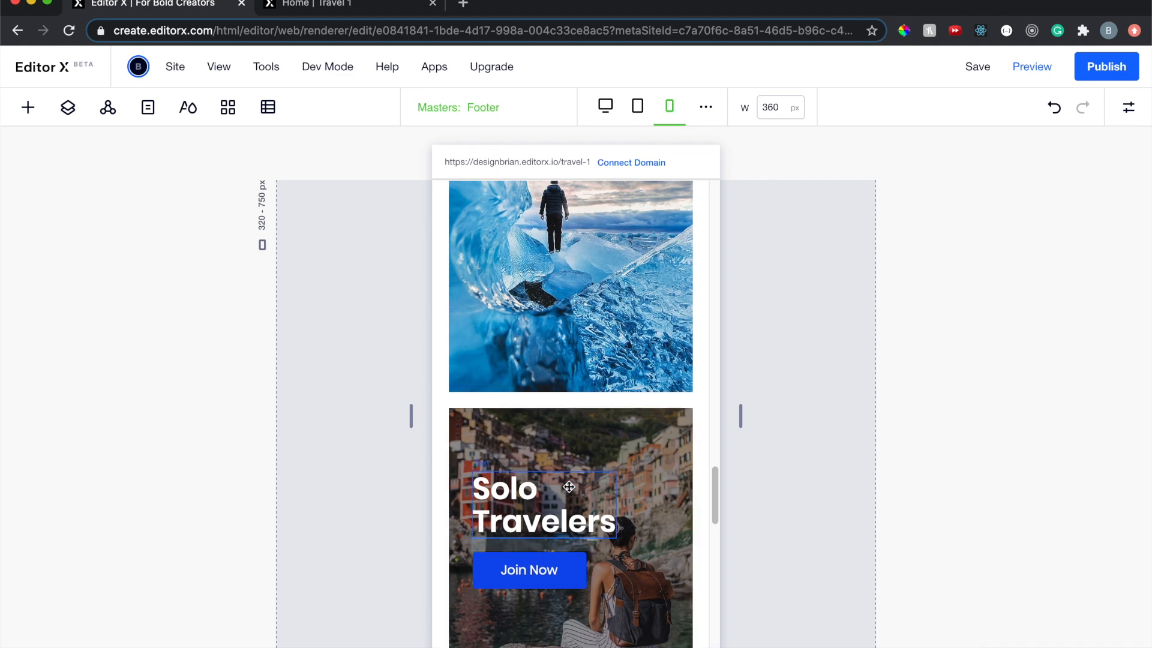
left_click(605, 107)
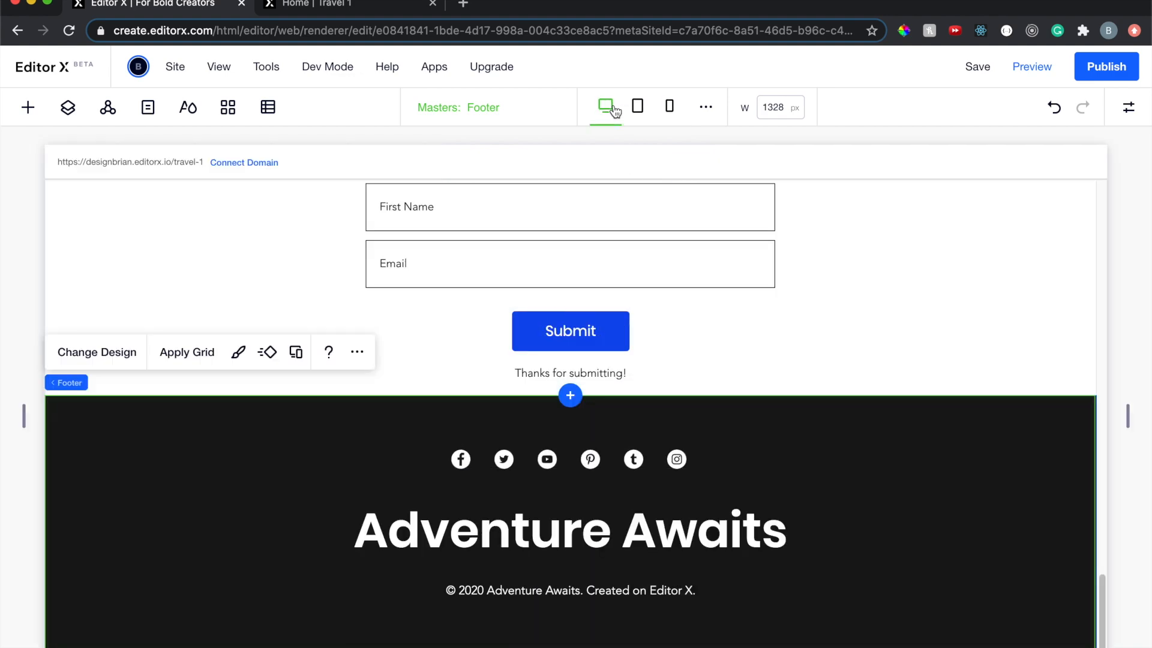
Inspect the footer social bar's link settings, including the Facebook icon's web address, and leave them without making changes
left_click(461, 456)
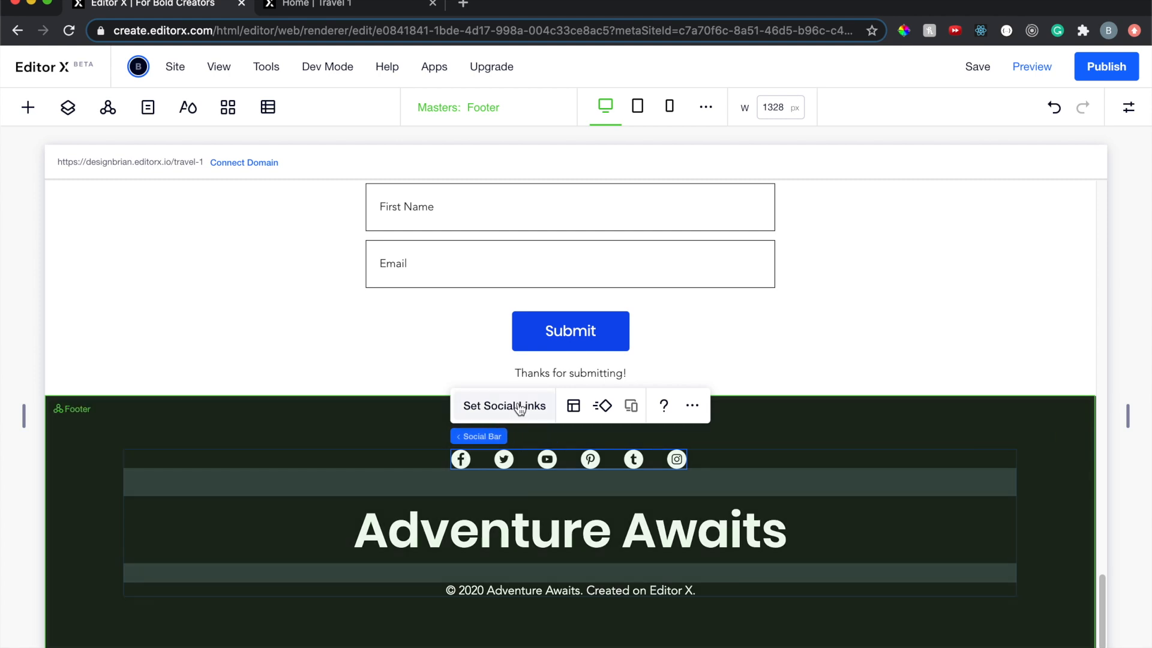
left_click(517, 406)
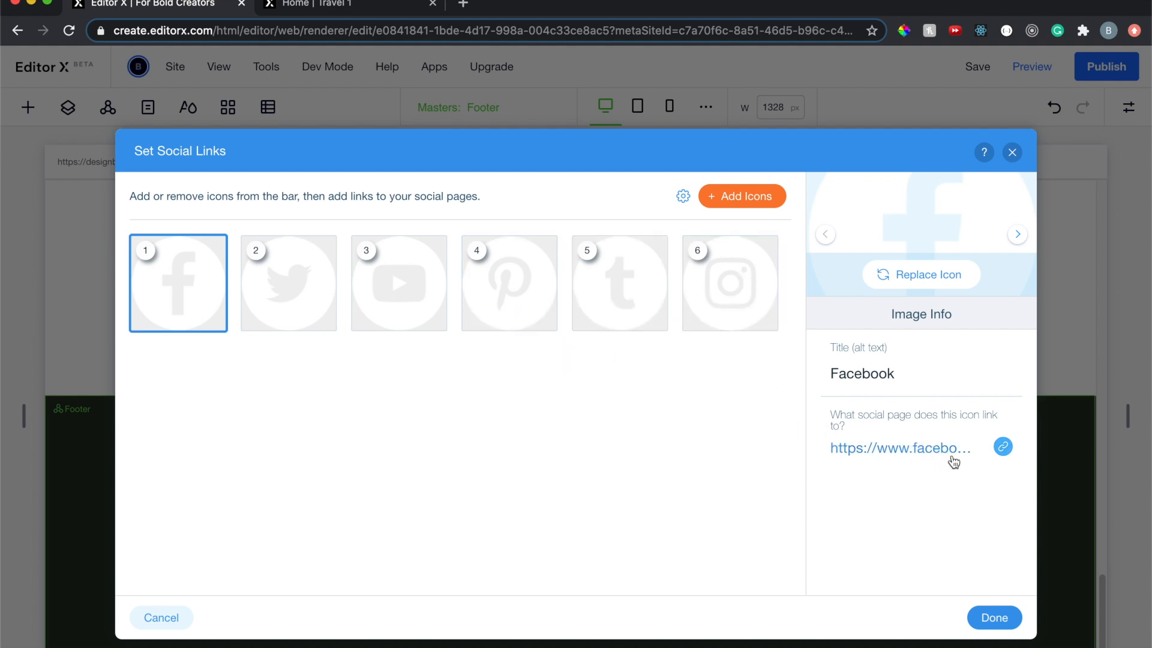
left_click(1002, 448)
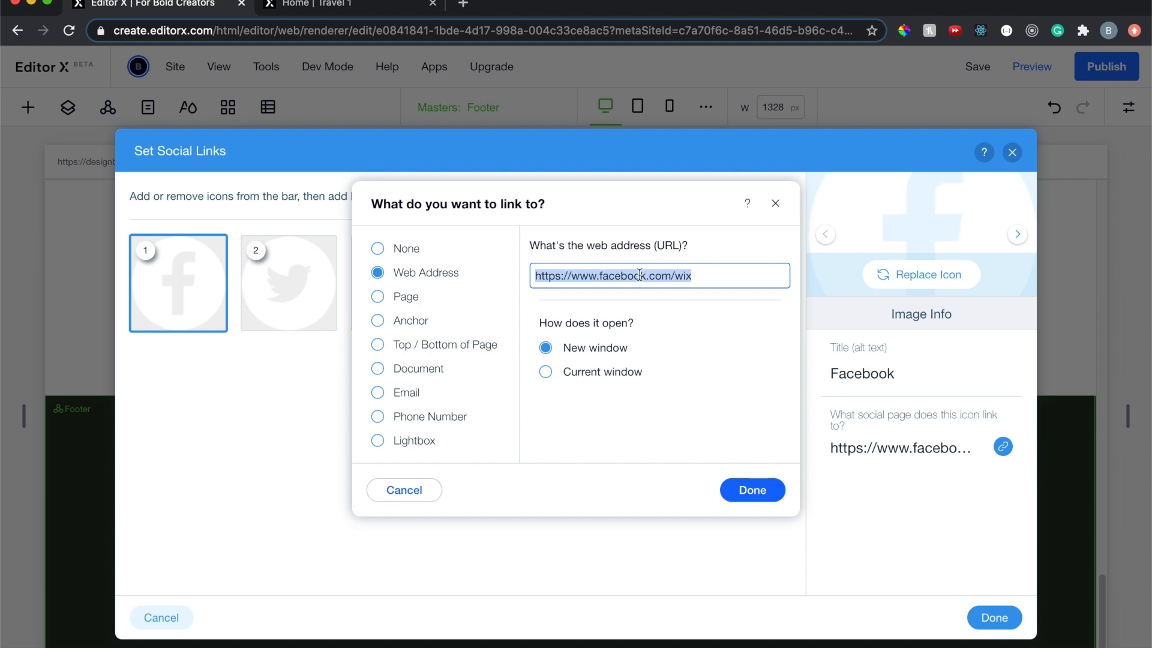
left_click(775, 204)
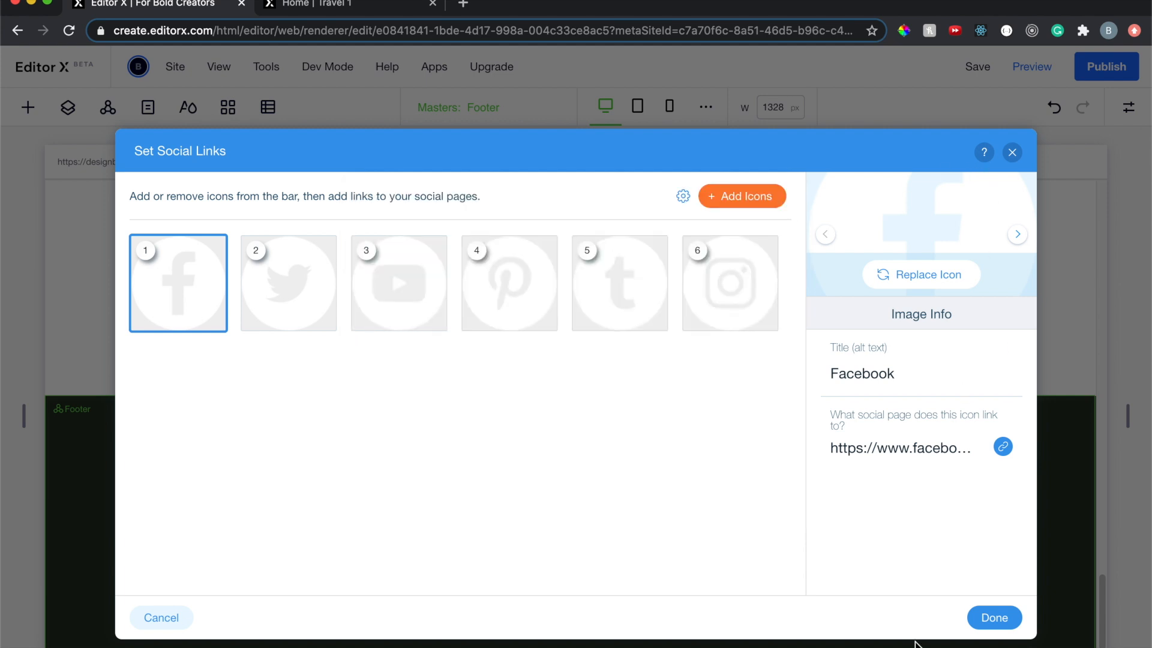
left_click(1012, 152)
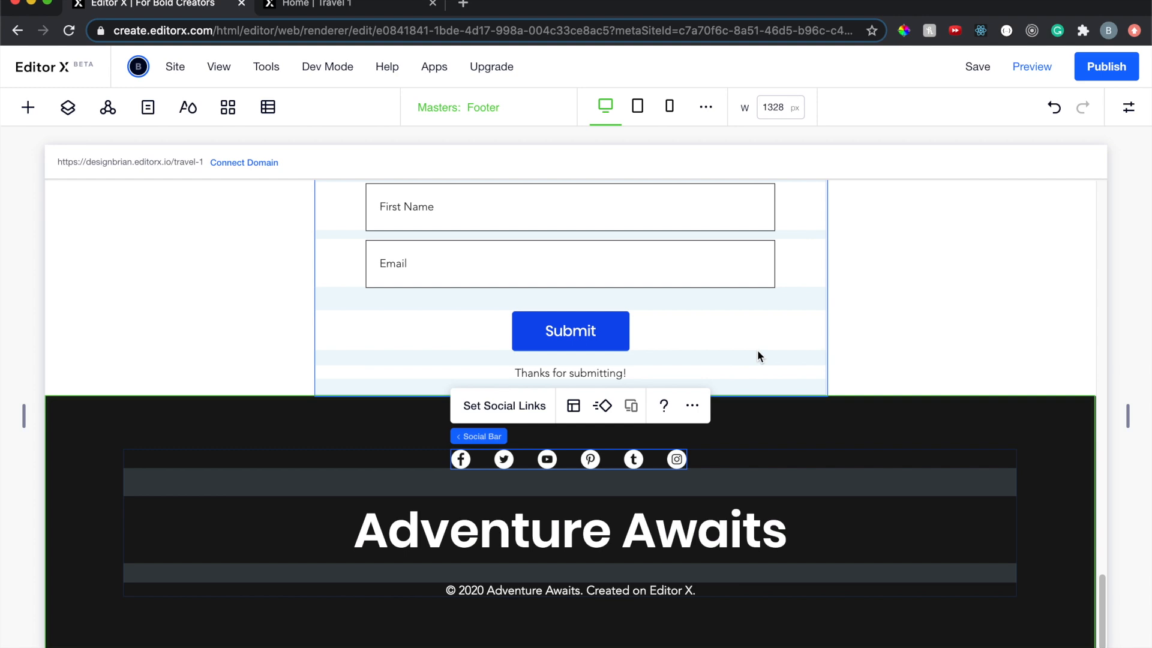
left_click(757, 350)
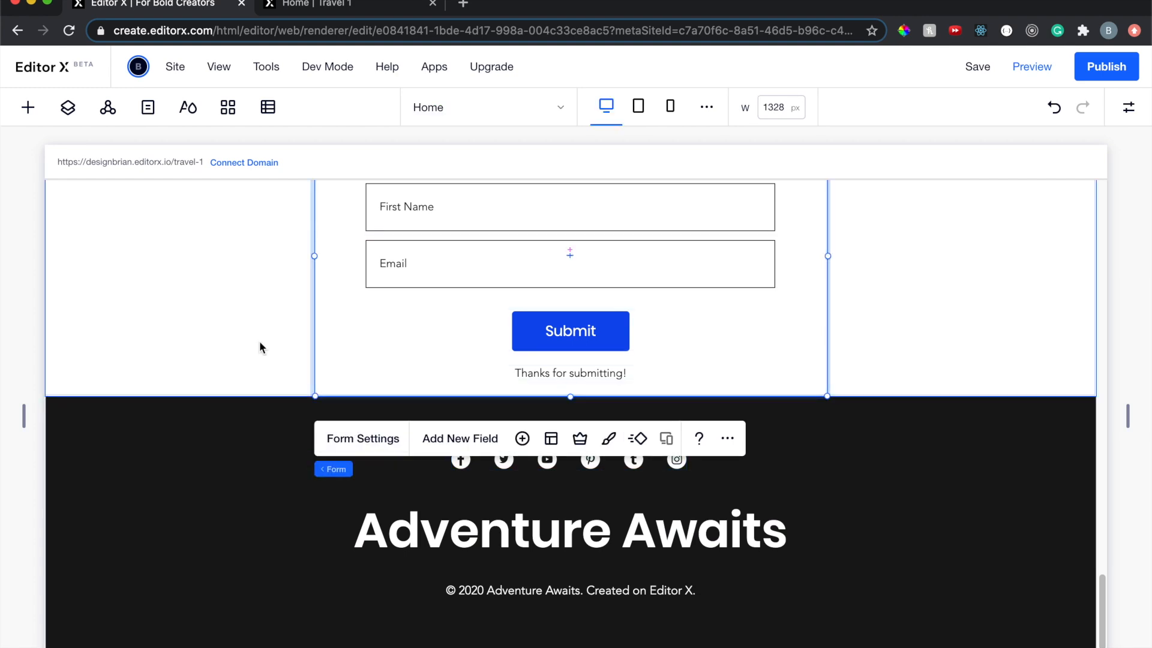
Publish the travel site with the redesigned master footer
scroll(259, 347, "up", 15)
scroll(259, 346, "up", 6)
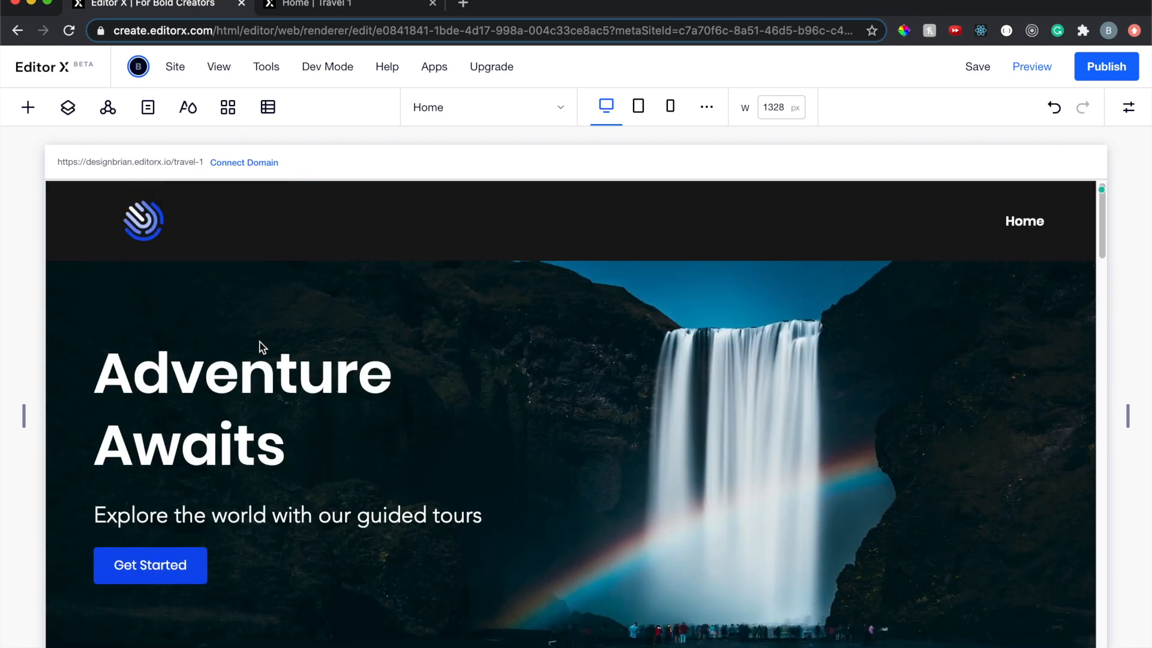
left_click(1094, 69)
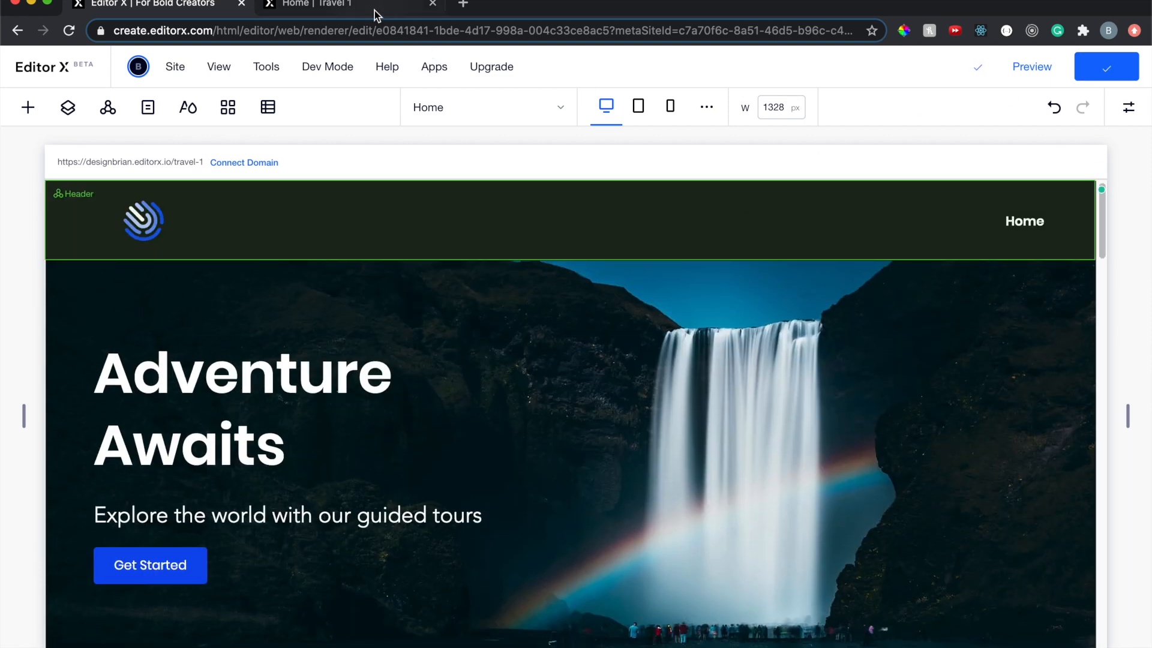
Reload the live Travel 1 site in its browser tab and review the page from the hero down to the footer
left_click(374, 9)
left_click(69, 30)
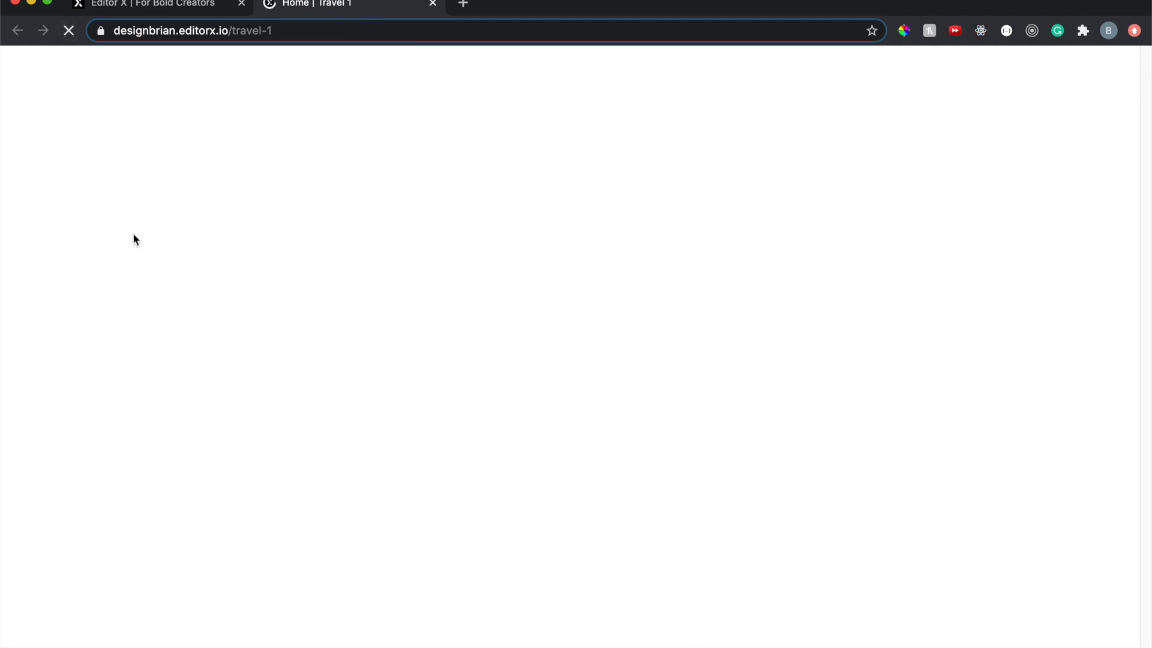
scroll(133, 239, "up", 10)
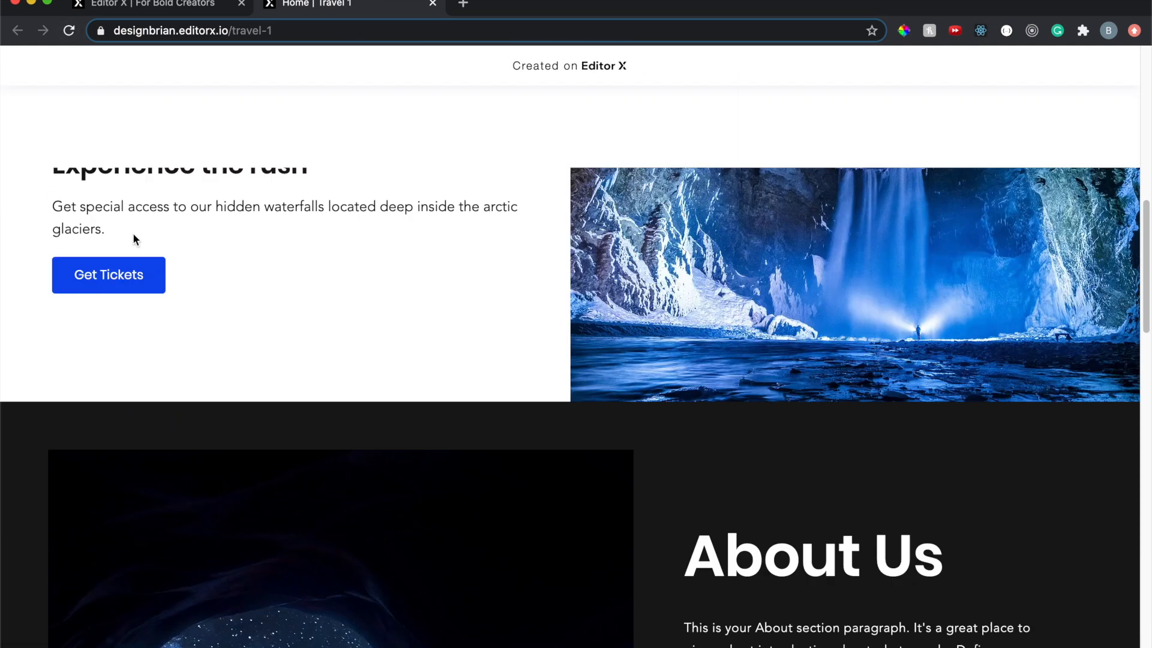
scroll(133, 234, "up", 10)
scroll(133, 234, "down", 10)
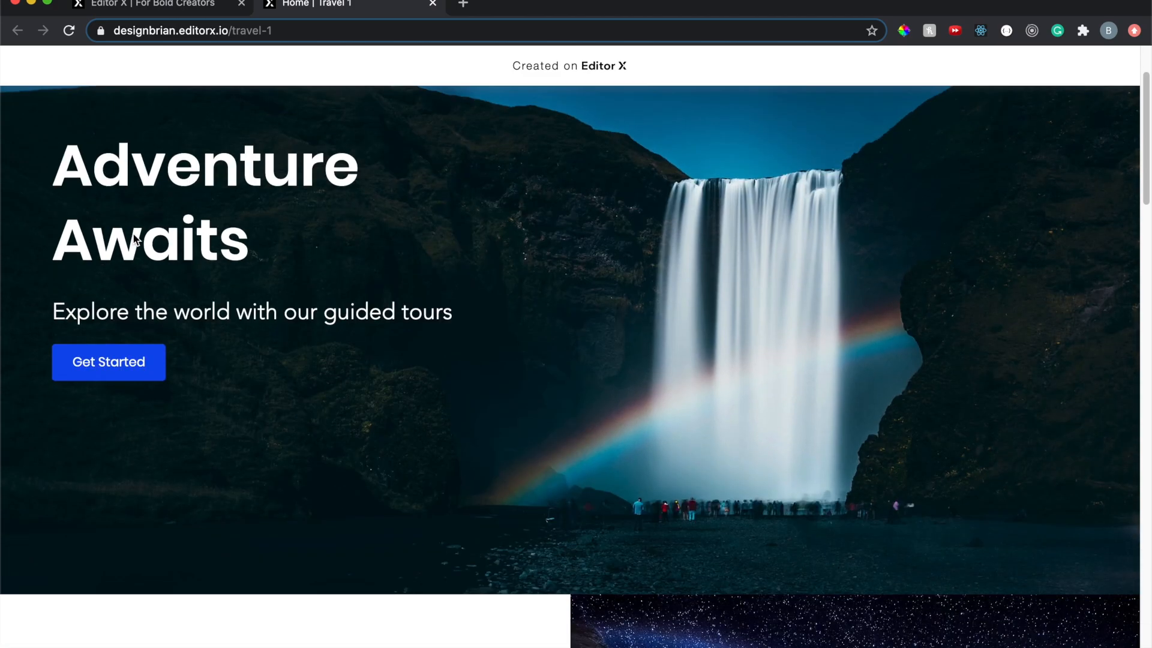
scroll(133, 234, "down", 3)
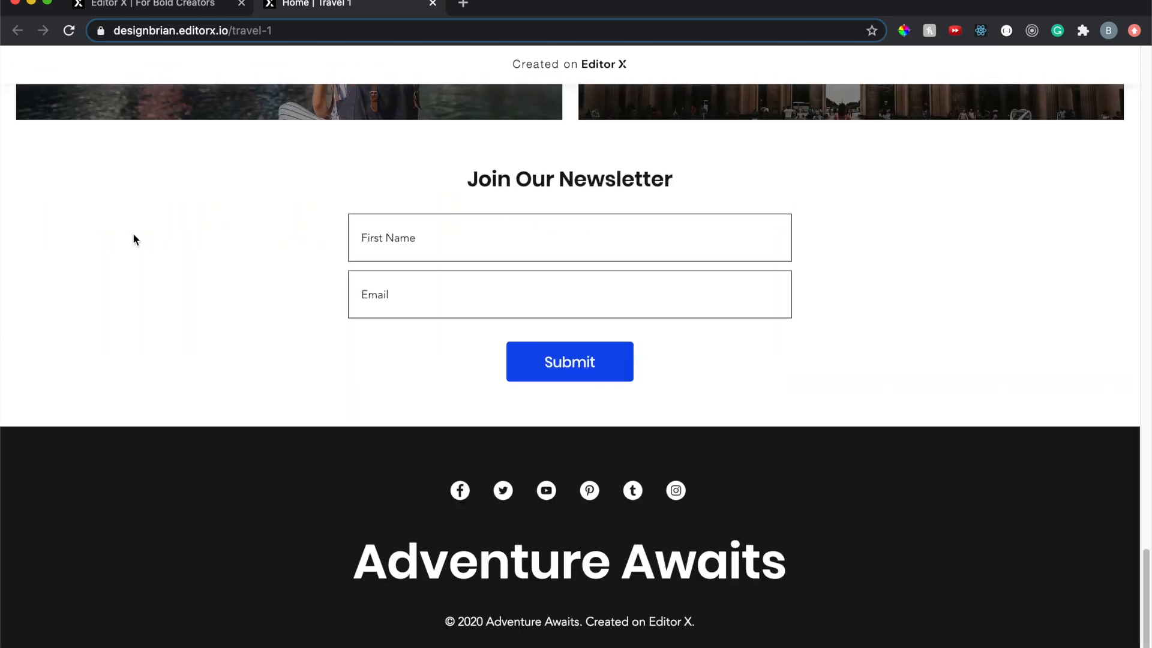
scroll(133, 233, "up", 20)
Return to the Editor X browser tab, dismiss the publish dialog and add a new main page named Destinations
left_click(152, 6)
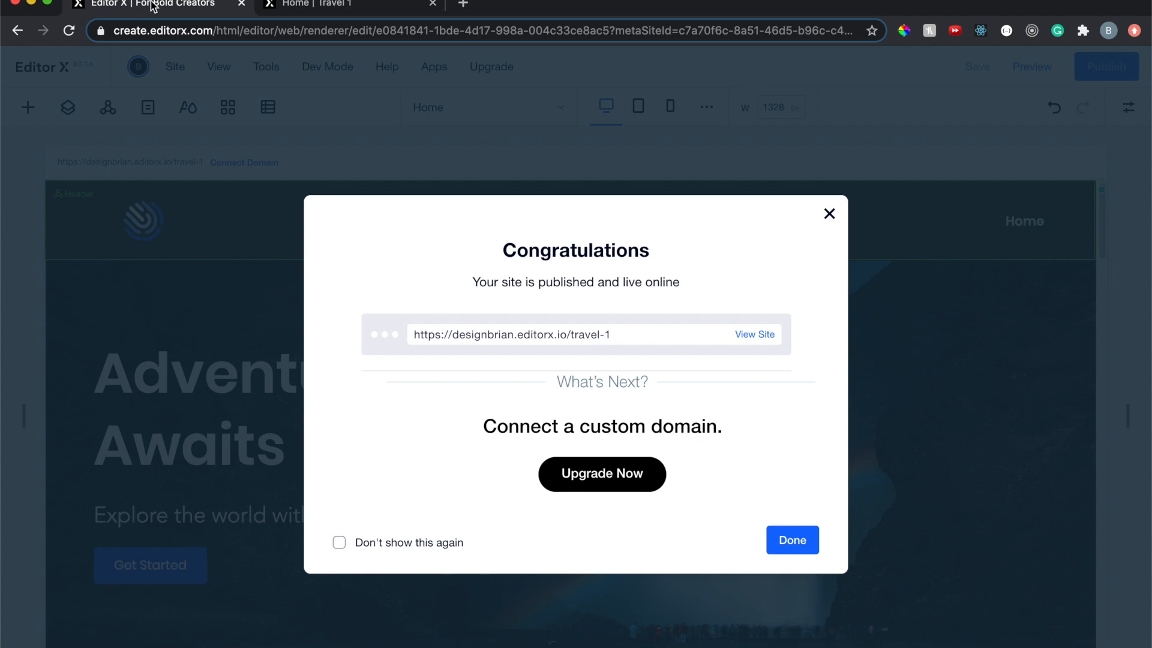
left_click(829, 214)
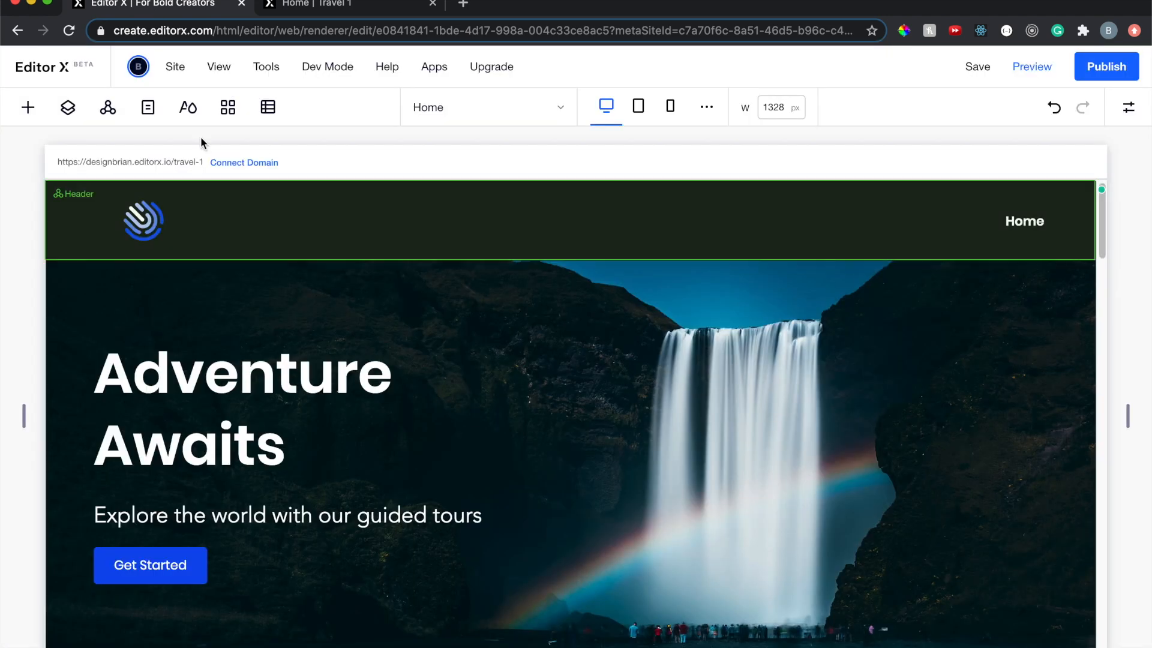
left_click(149, 110)
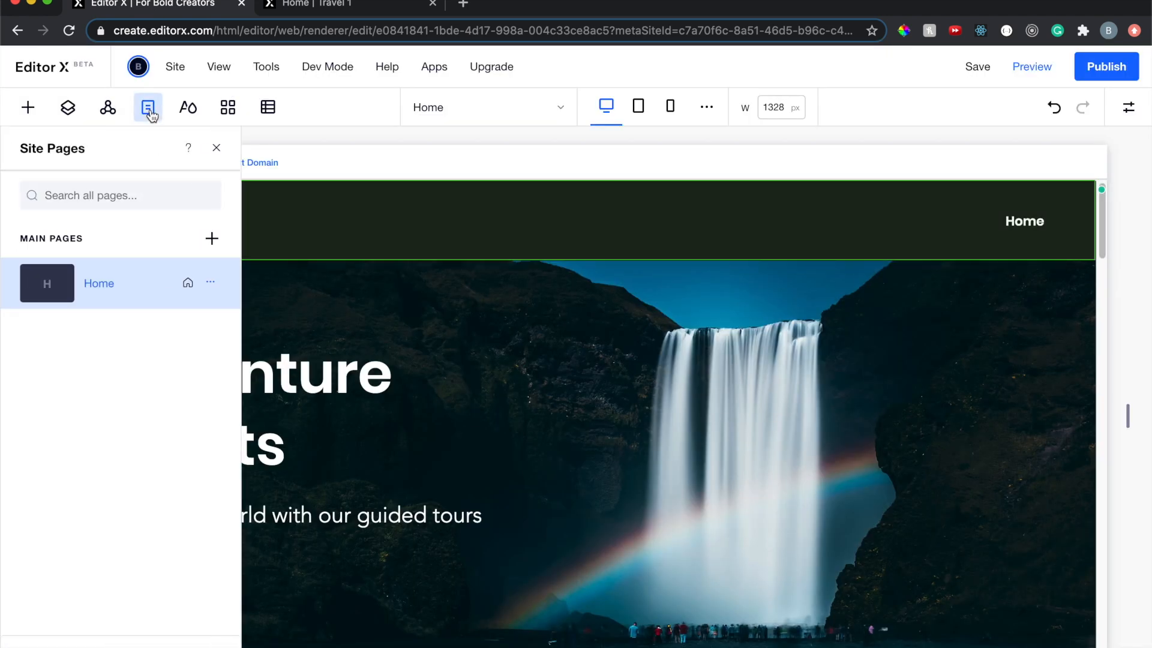
left_click(212, 239)
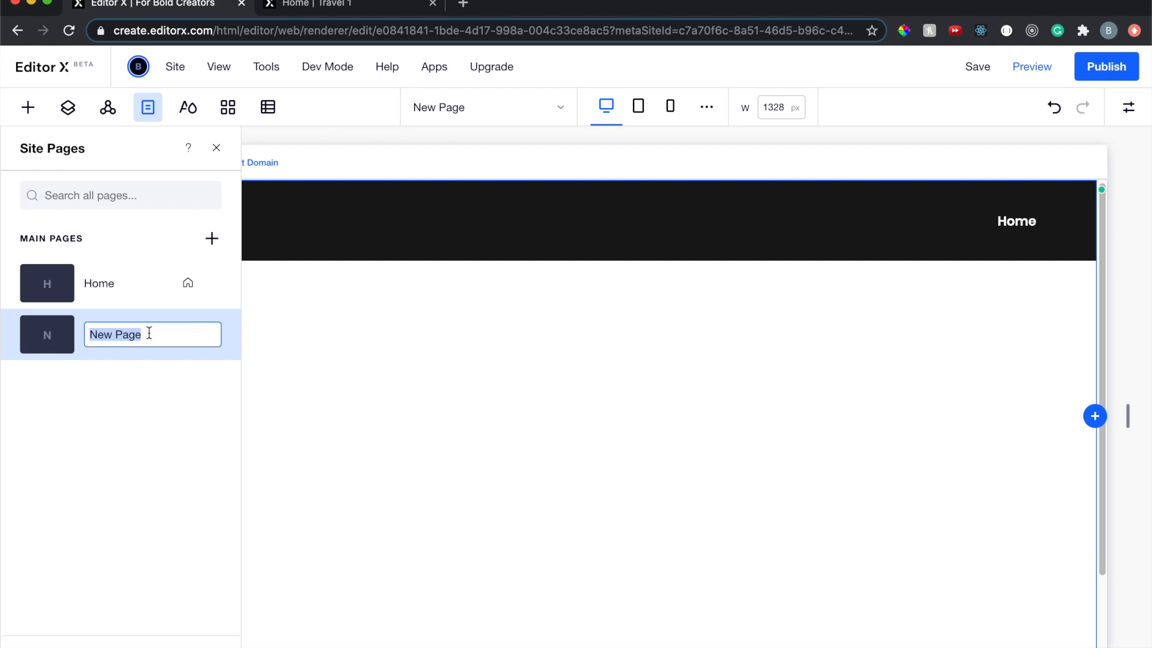
type("Destinations")
key("Return")
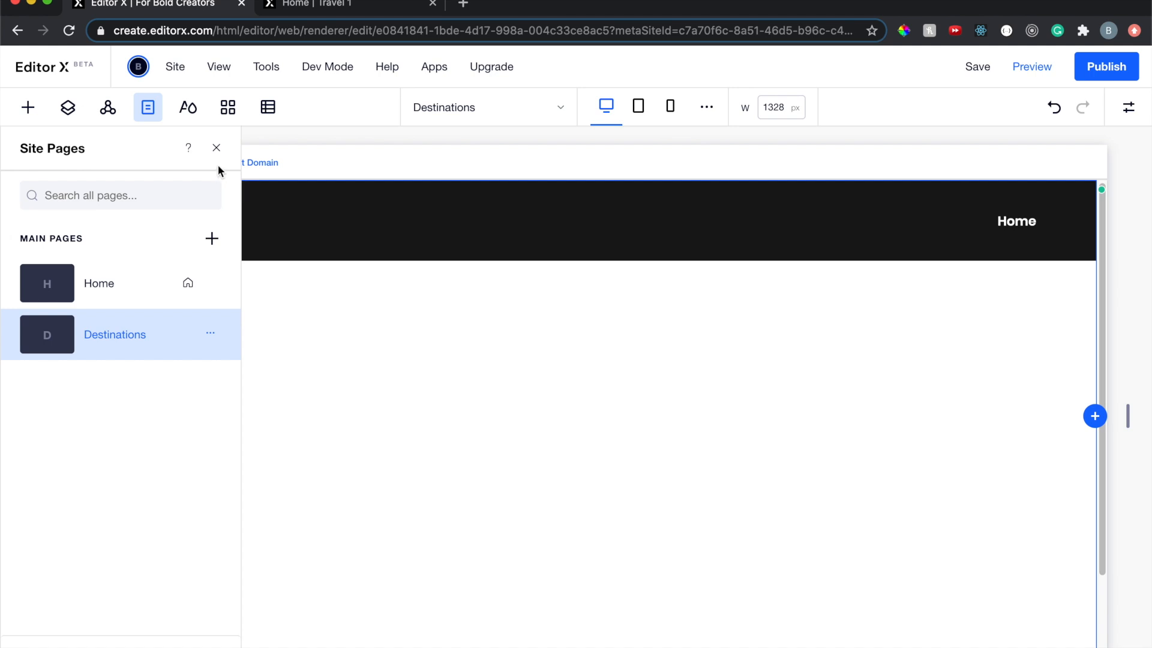
left_click(216, 150)
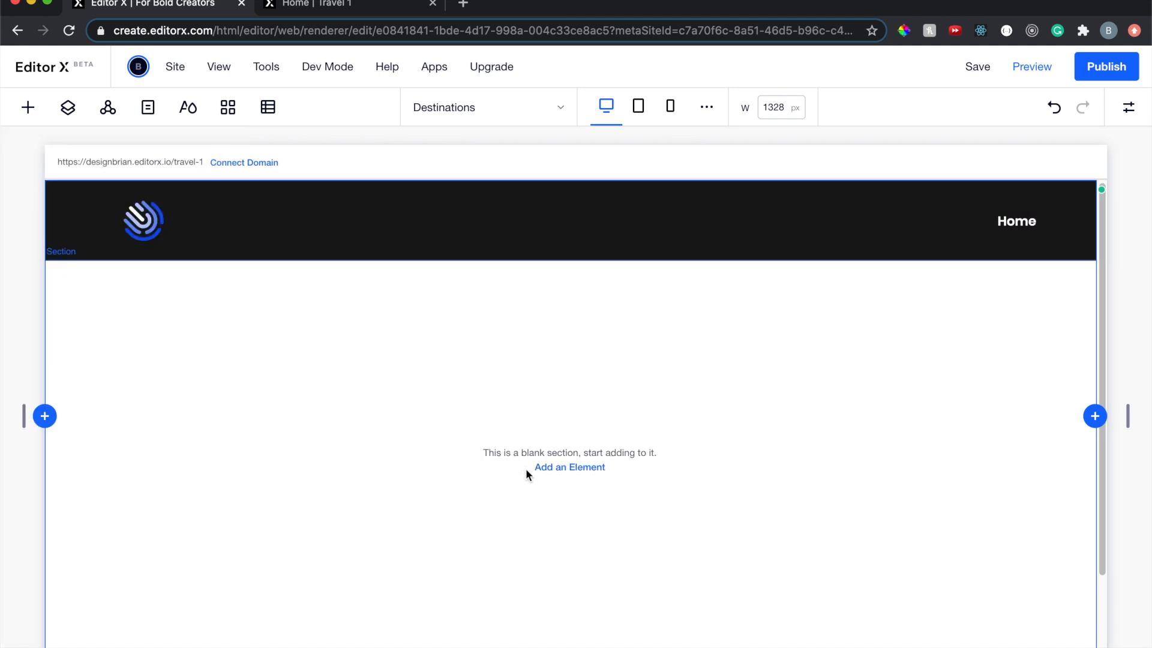
Replace the default footer on the Destinations page with the custom non-default master footer and review the page
scroll(525, 468, "down", 3)
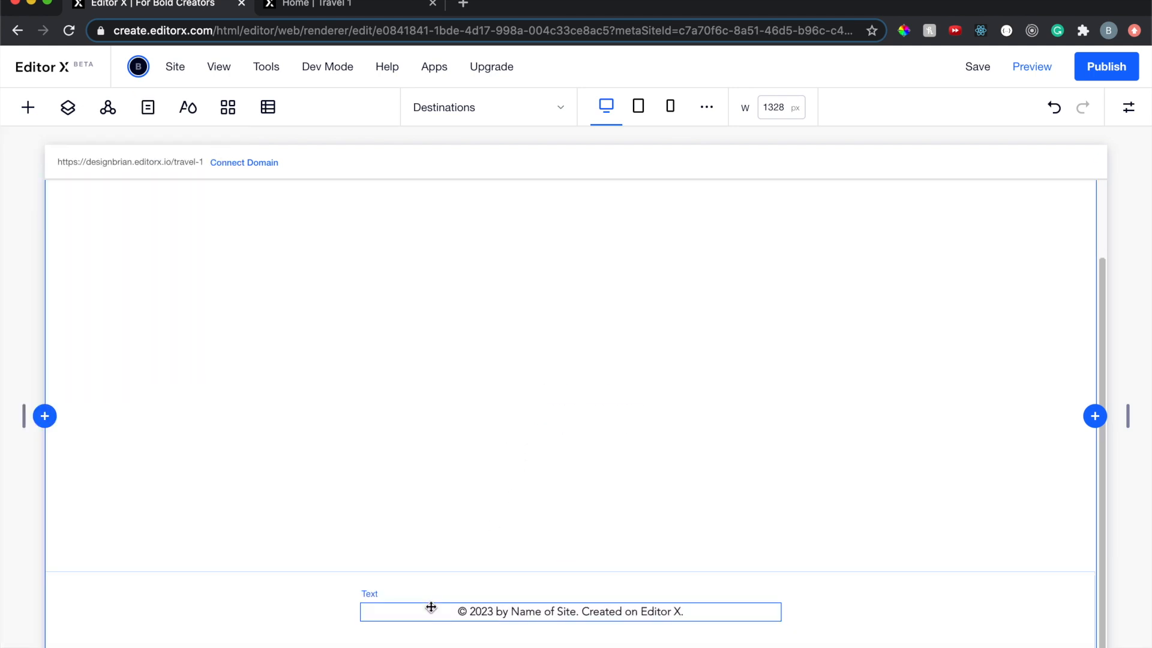
left_click(413, 606)
left_click(336, 591)
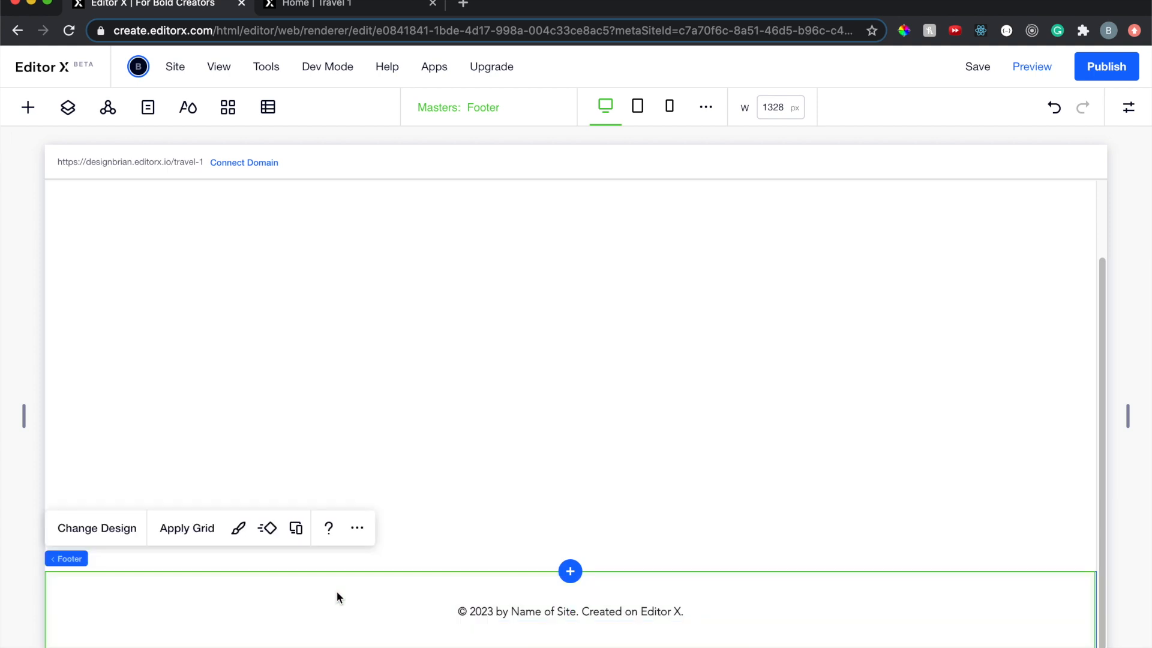
scroll(336, 592, "up", 5)
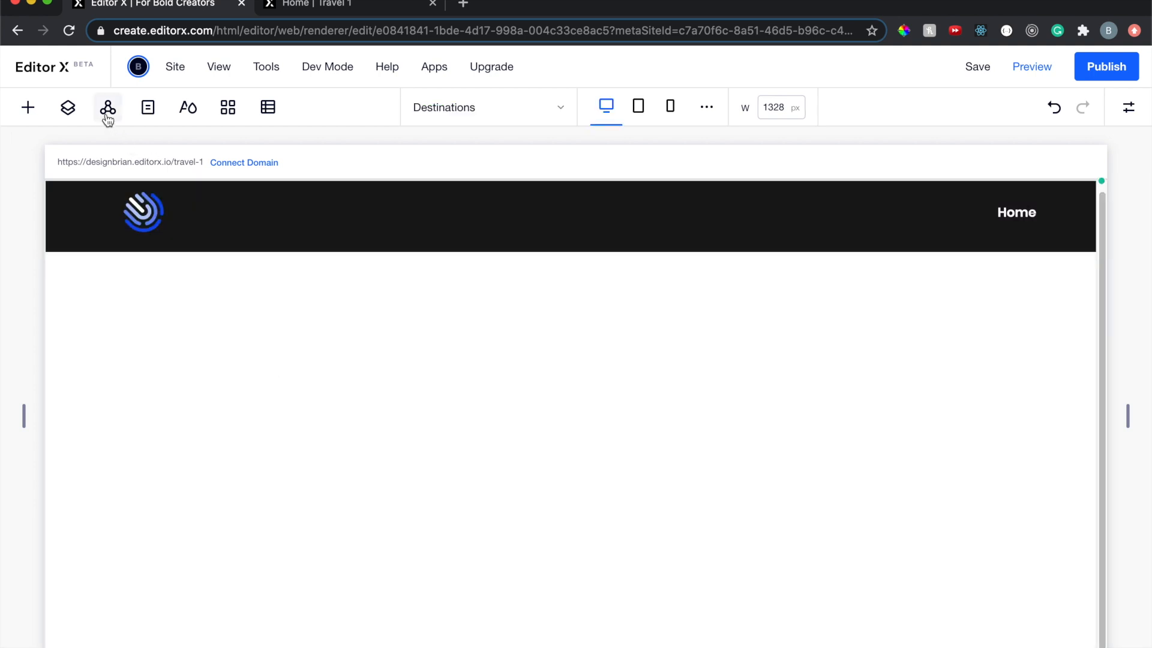
left_click(108, 110)
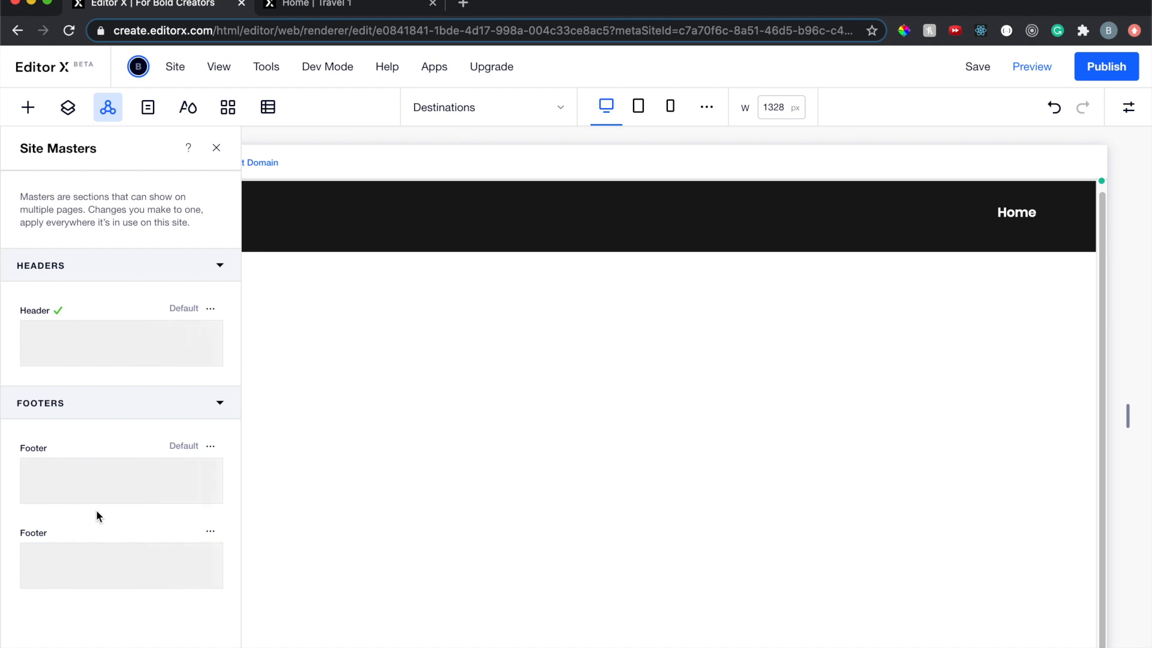
mouse_move(108, 569)
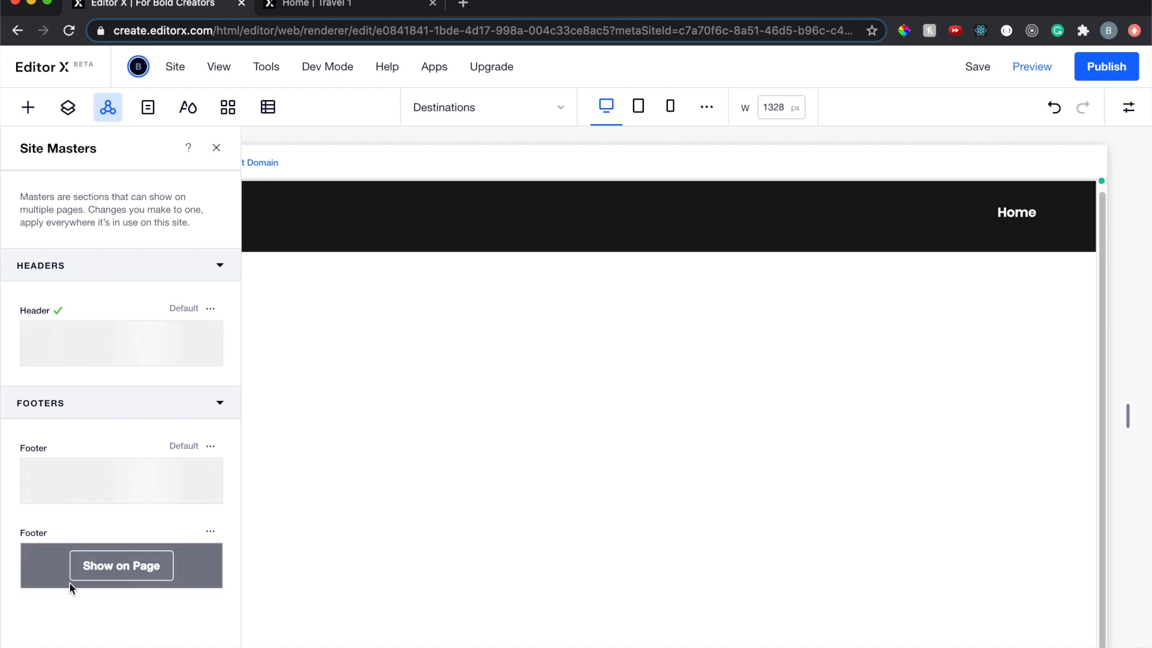
left_click(108, 571)
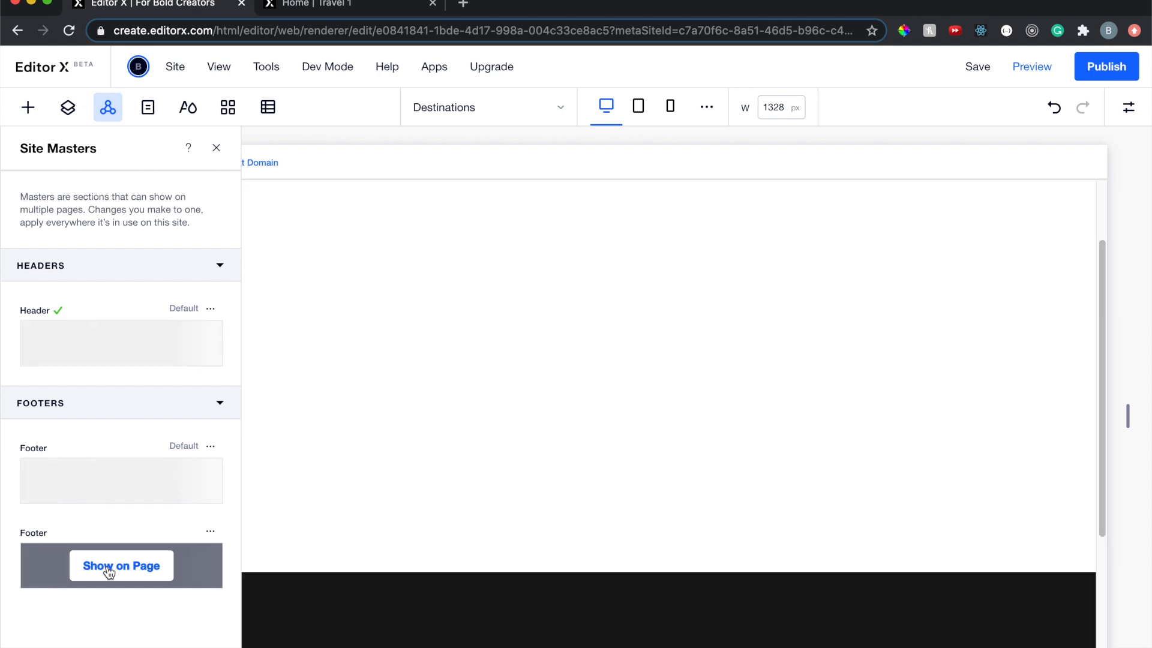
scroll(482, 377, "down", 3)
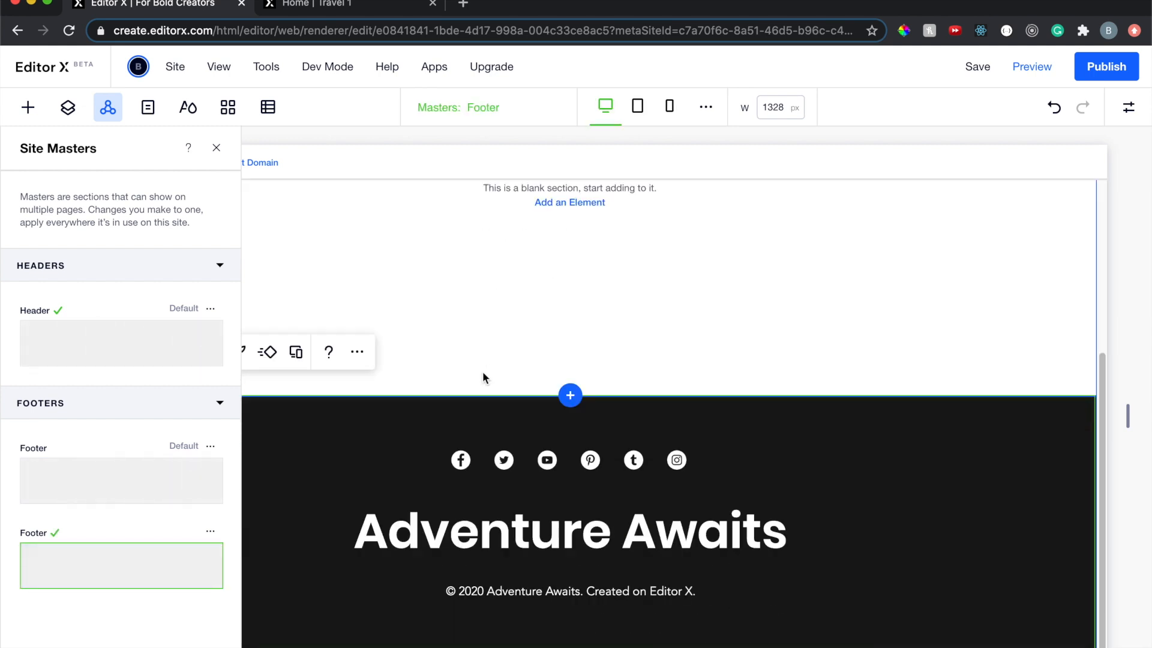
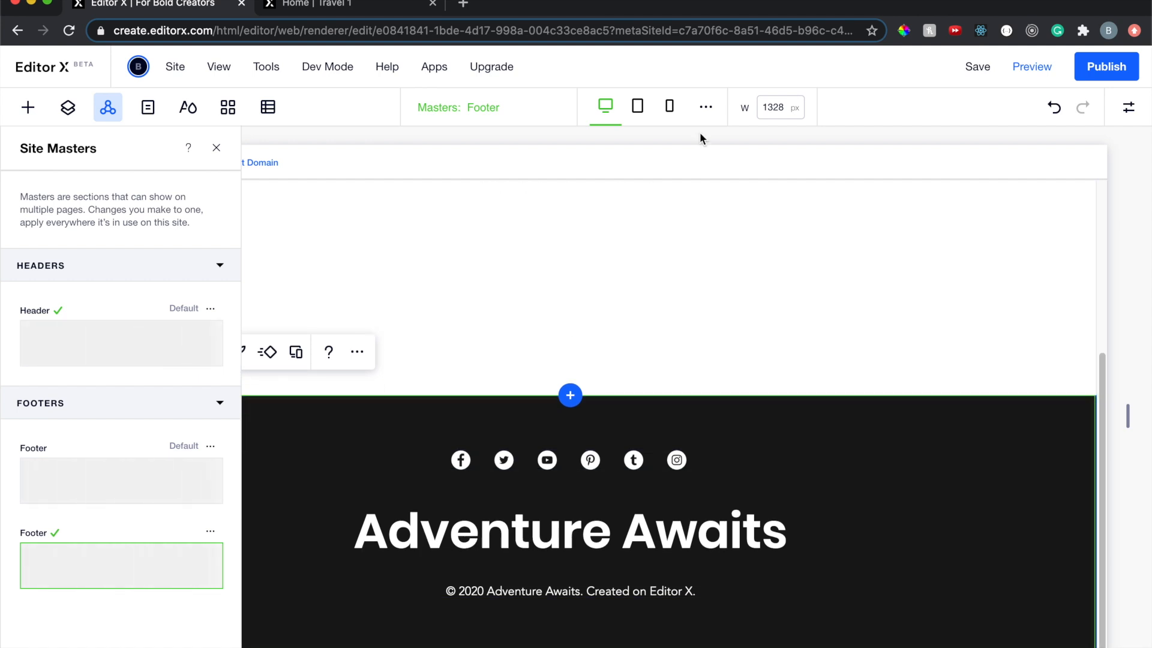
scroll(453, 271, "up", 4)
scroll(455, 312, "down", 4)
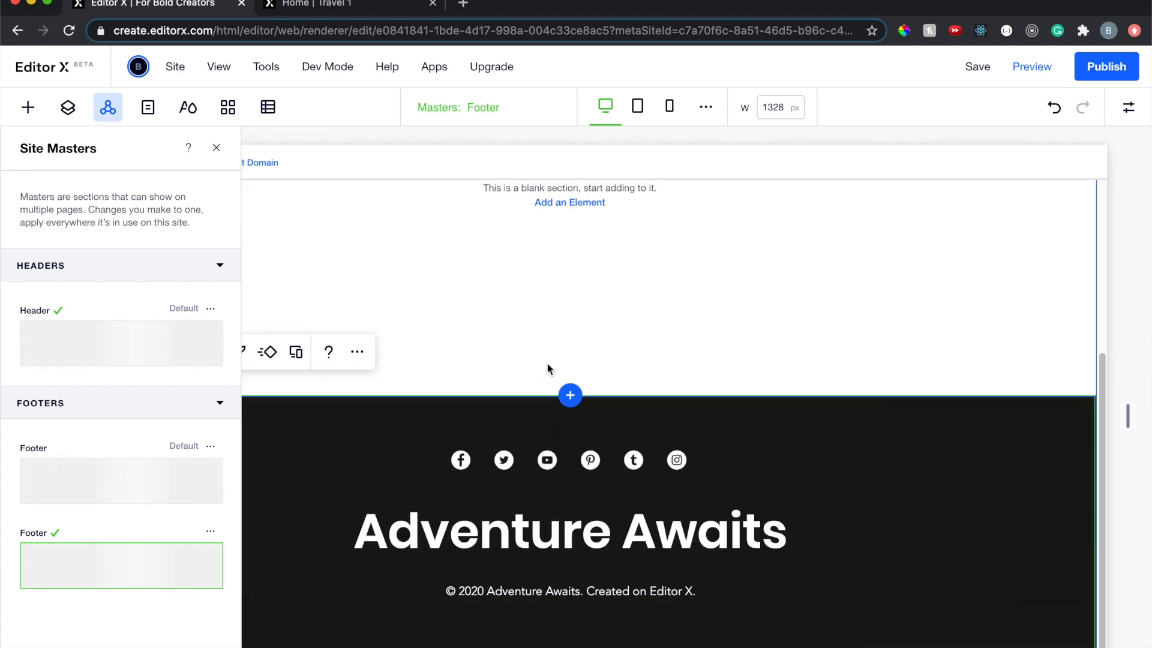
left_click(217, 149)
scroll(524, 367, "up", 4)
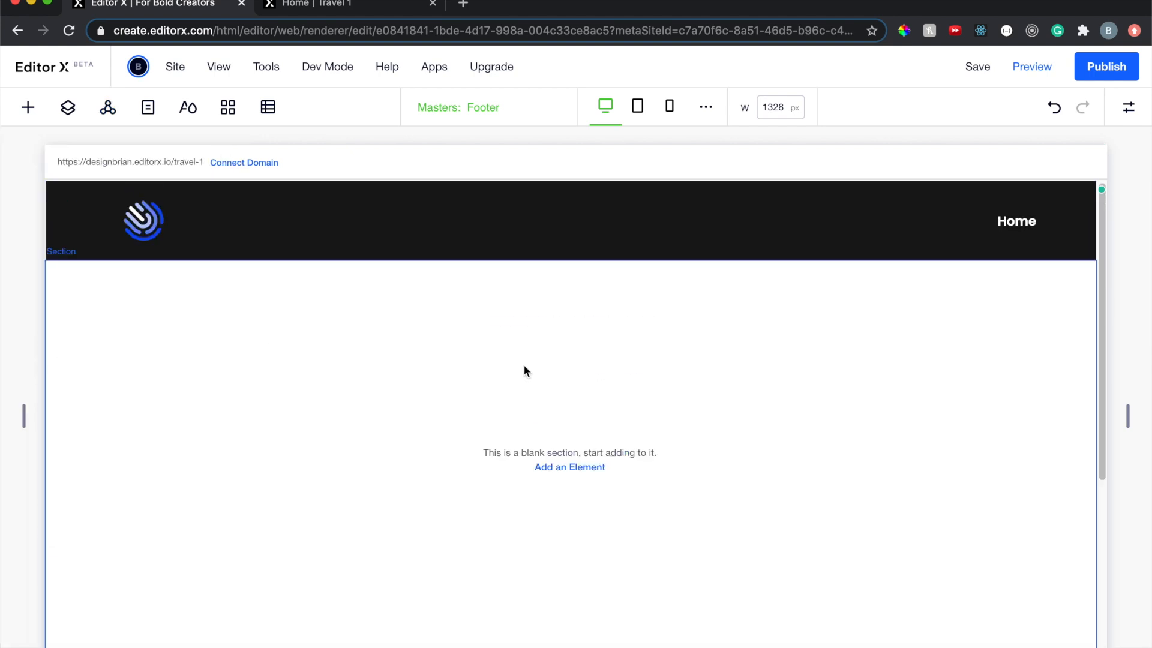
scroll(523, 367, "down", 4)
scroll(524, 364, "up", 5)
Open the Home page and add the Destinations page to the master header's site menu
left_click(148, 108)
left_click(122, 289)
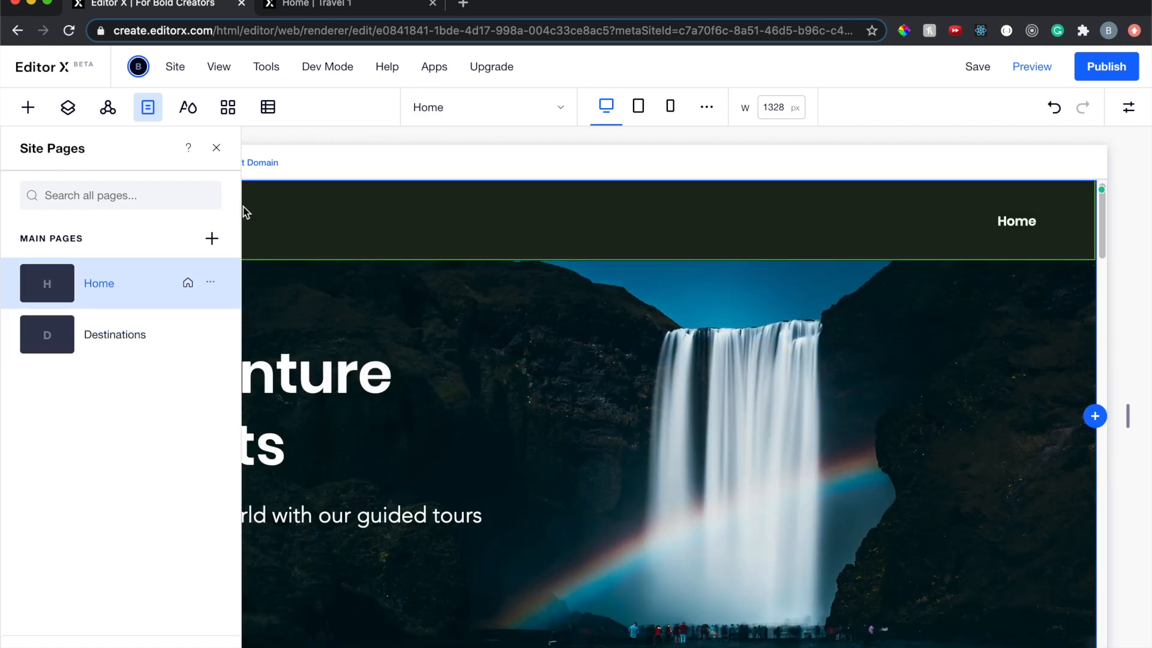
left_click(216, 148)
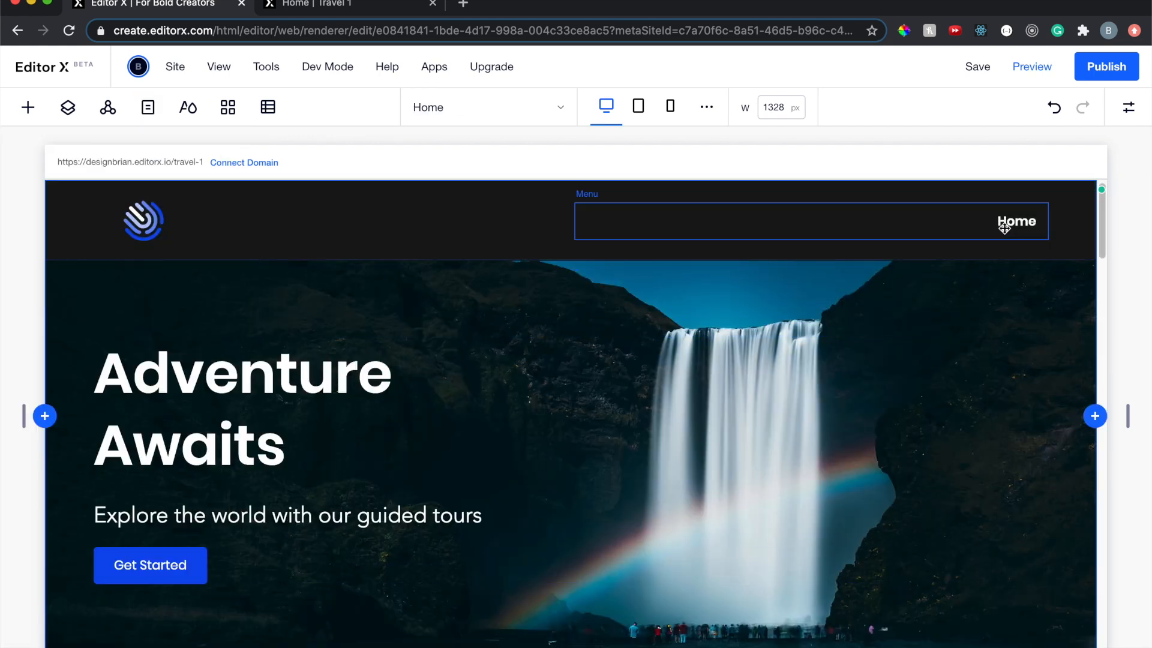
left_click(998, 223)
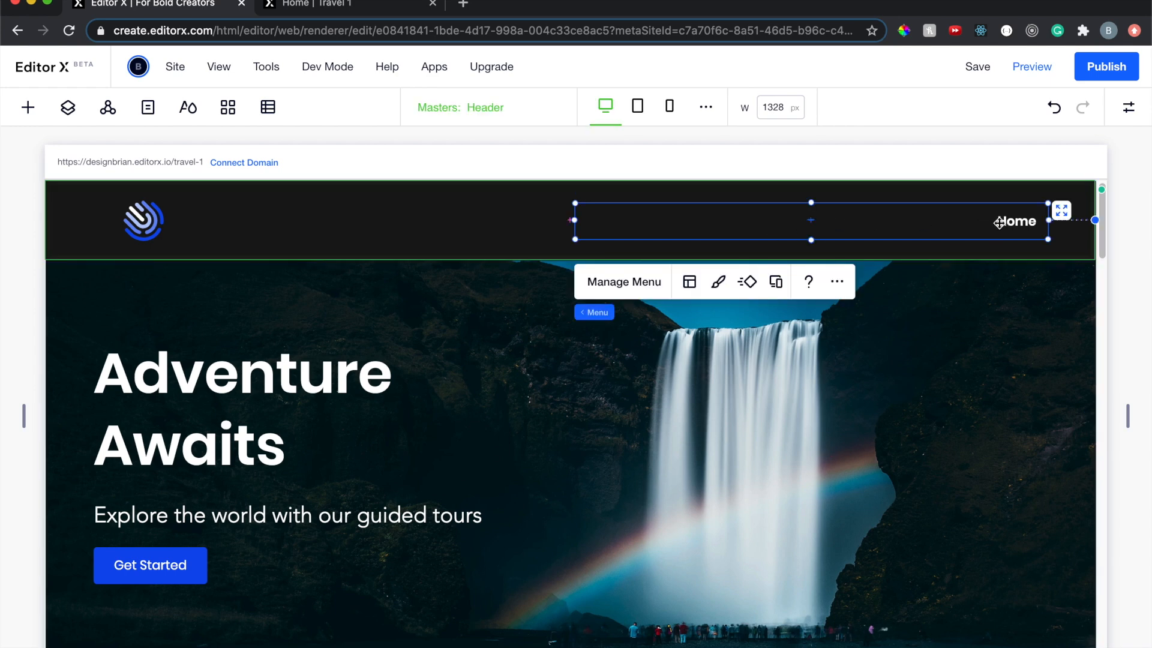
left_click(637, 293)
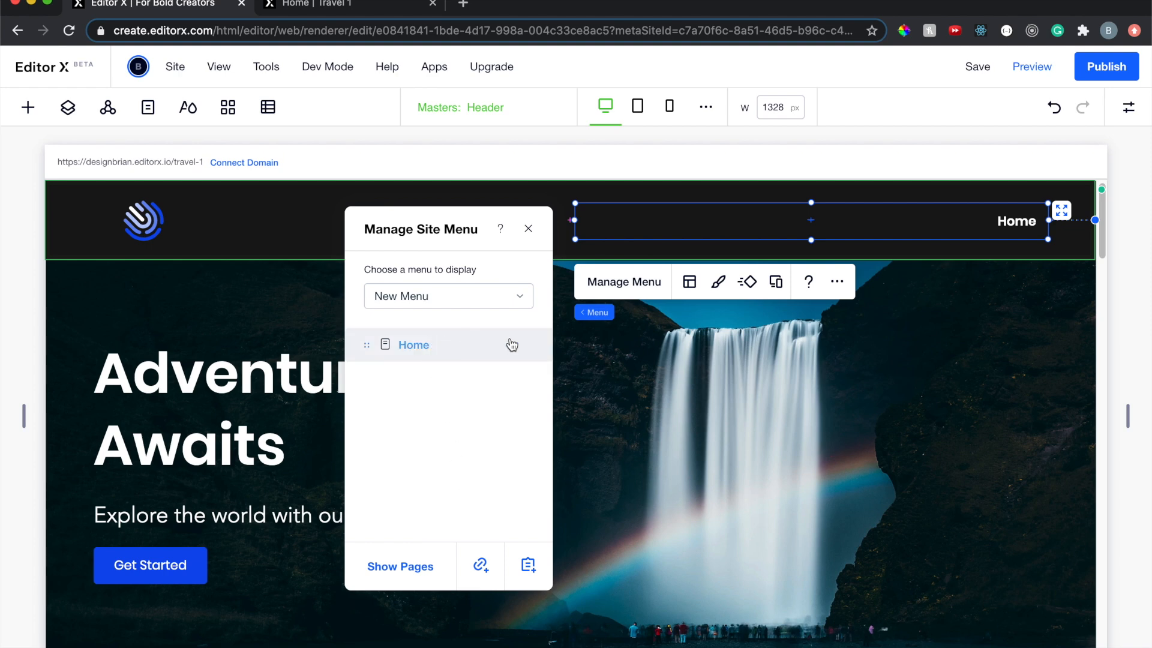
left_click(503, 301)
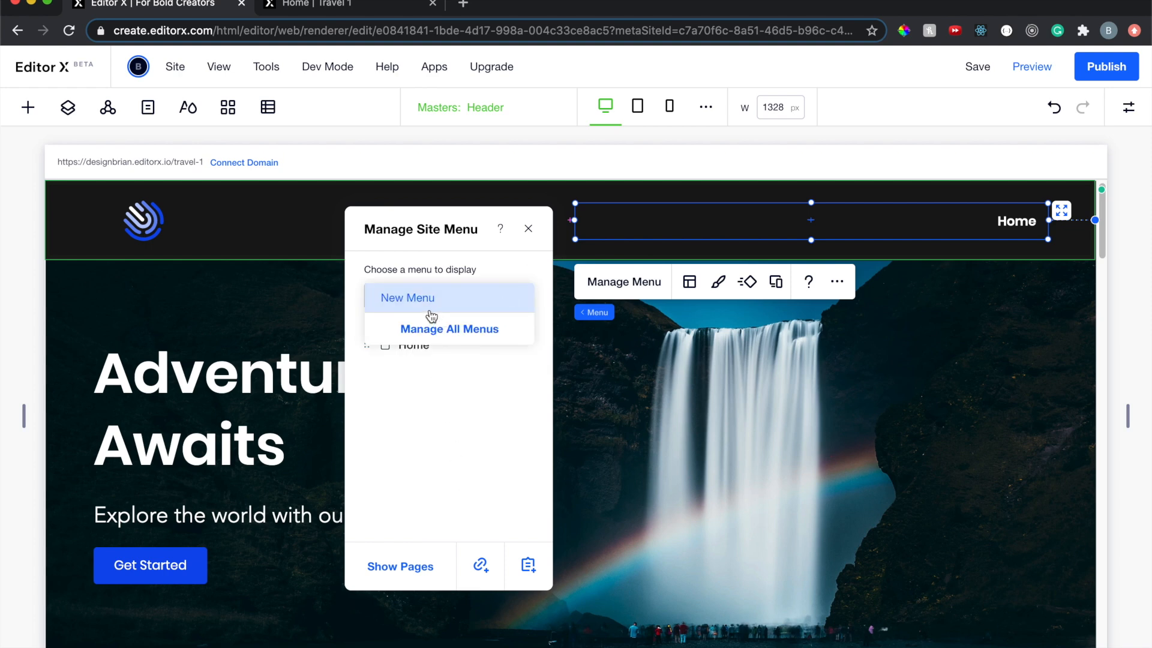
left_click(447, 383)
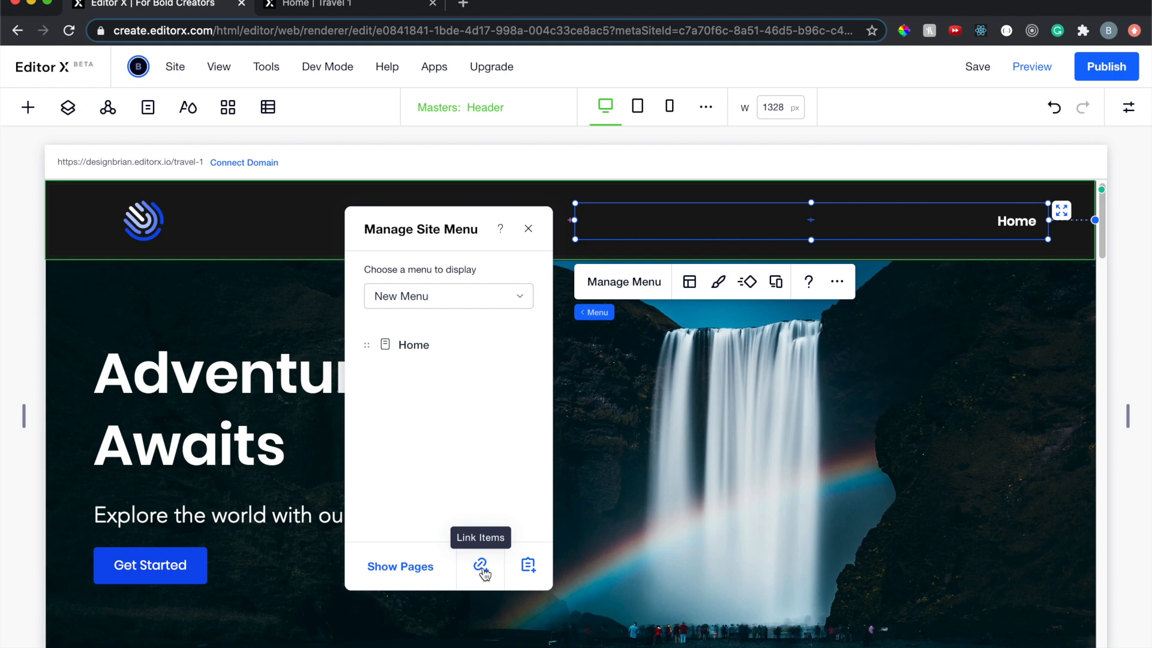
left_click(426, 566)
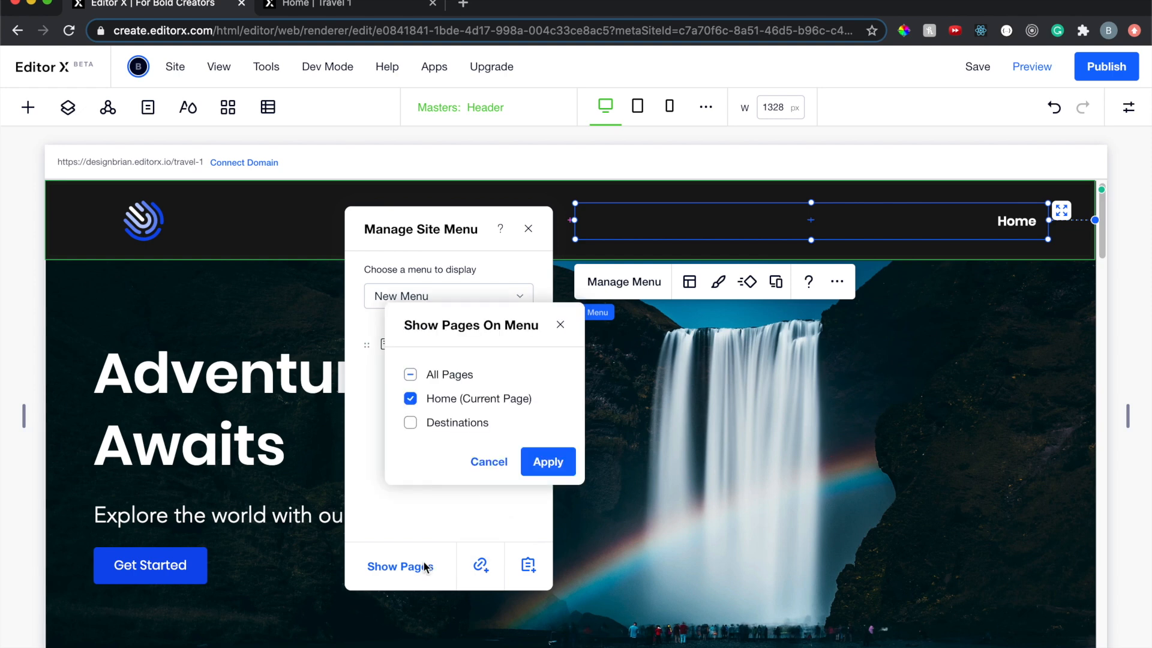
left_click(412, 423)
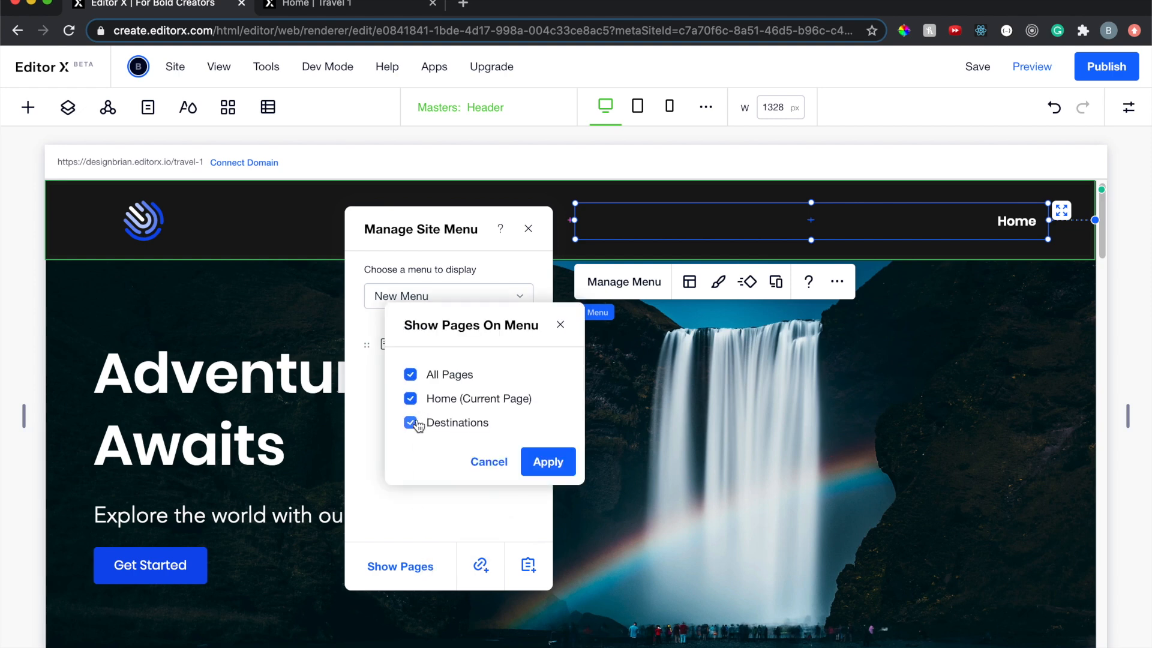
left_click(540, 453)
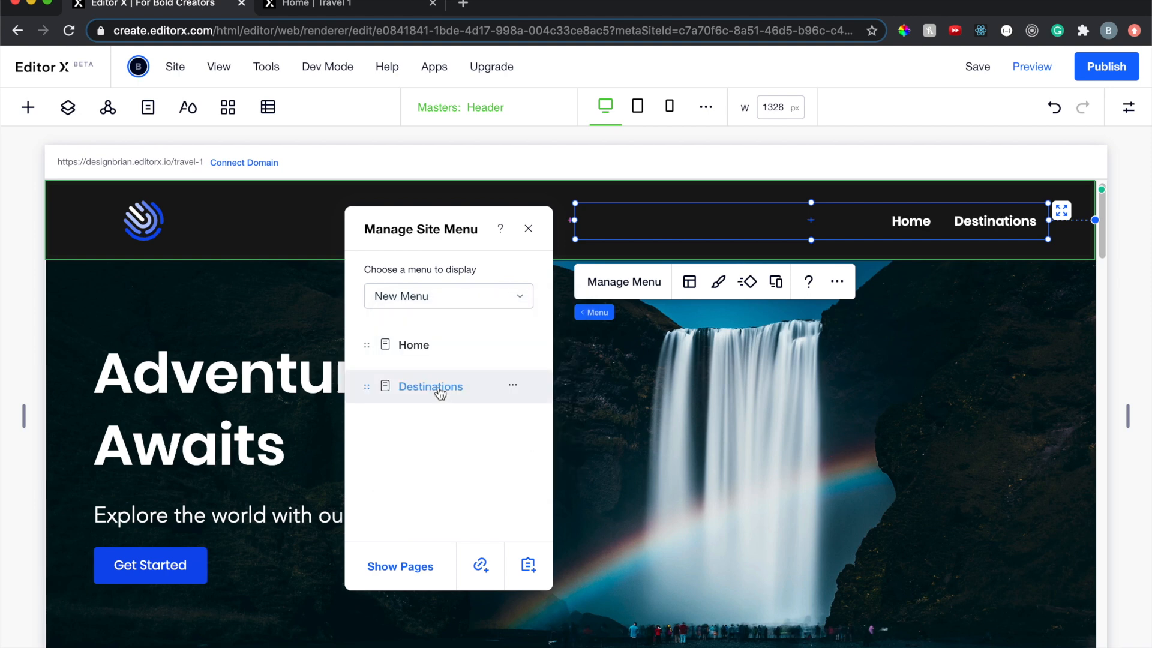
Inspect the link settings of the Destinations menu item and leave them without making changes
left_click(512, 387)
left_click(541, 402)
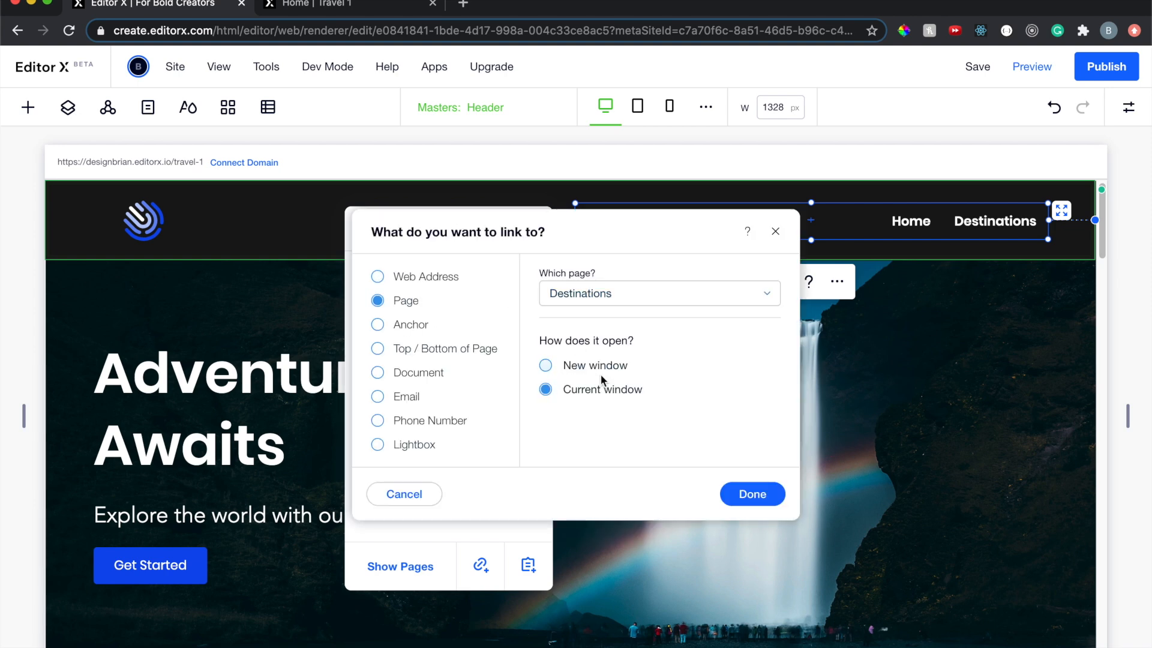
left_click(775, 232)
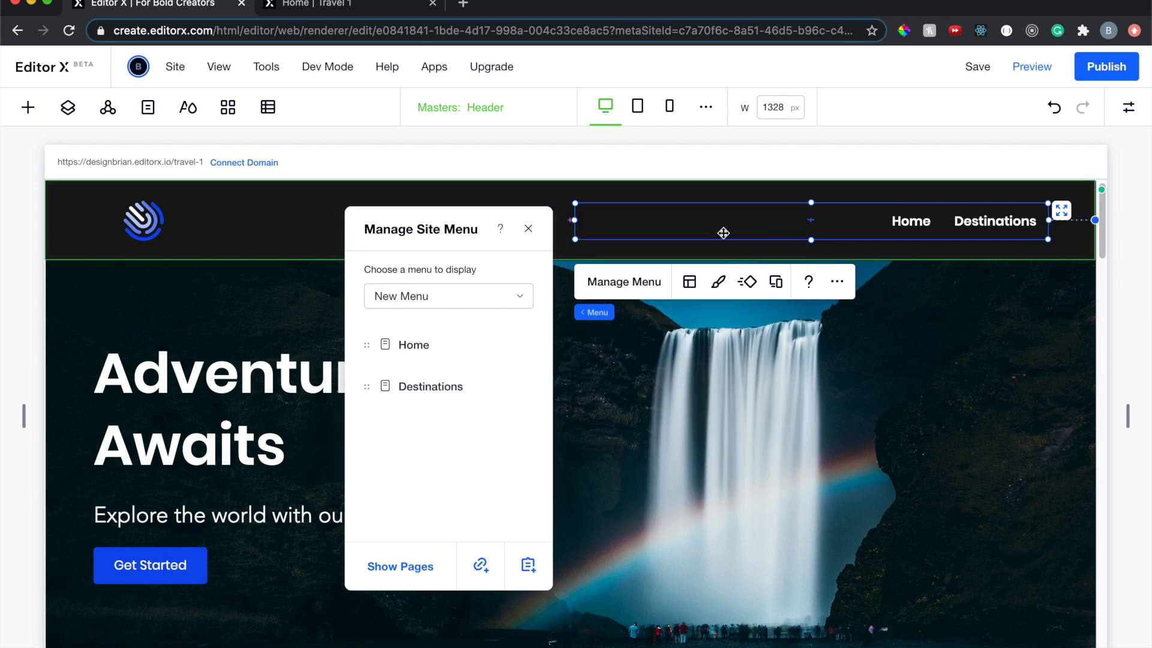
left_click(529, 230)
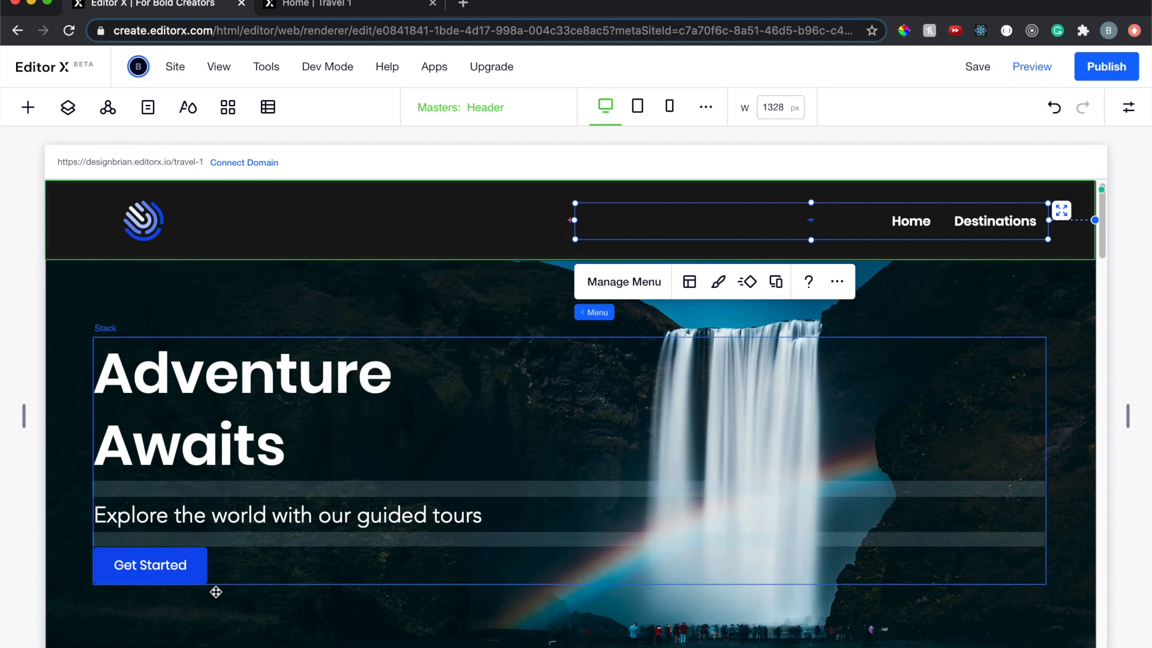
Link the hero's Get Started button to the Destinations page, opening in the current window, and publish the site
left_click(183, 578)
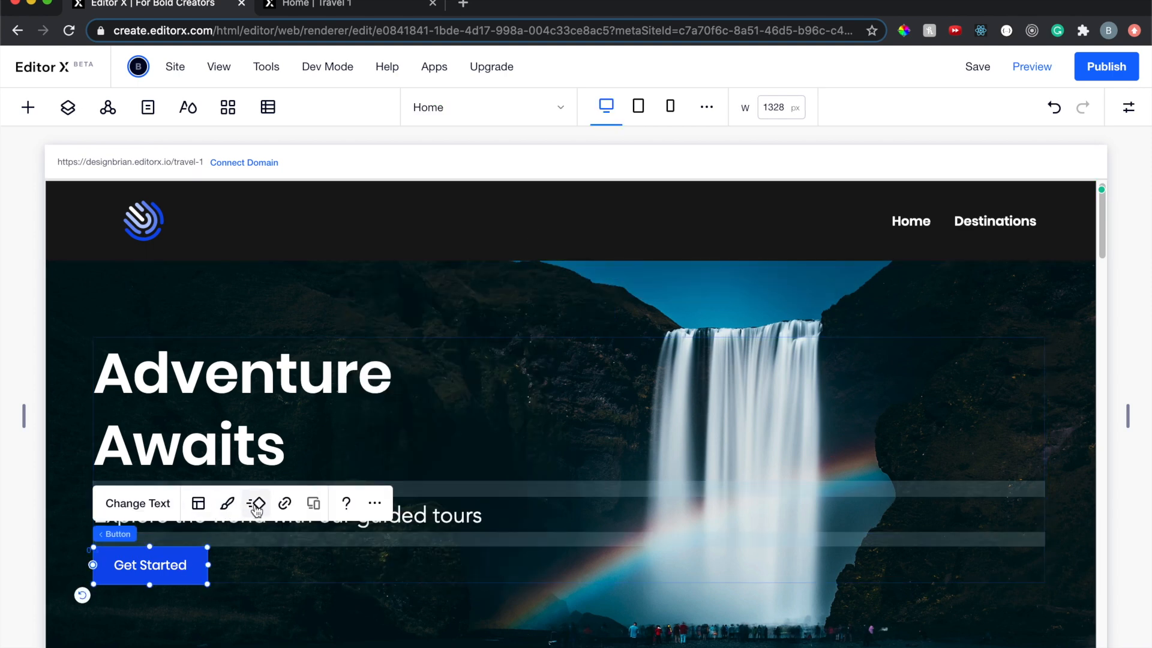
left_click(285, 505)
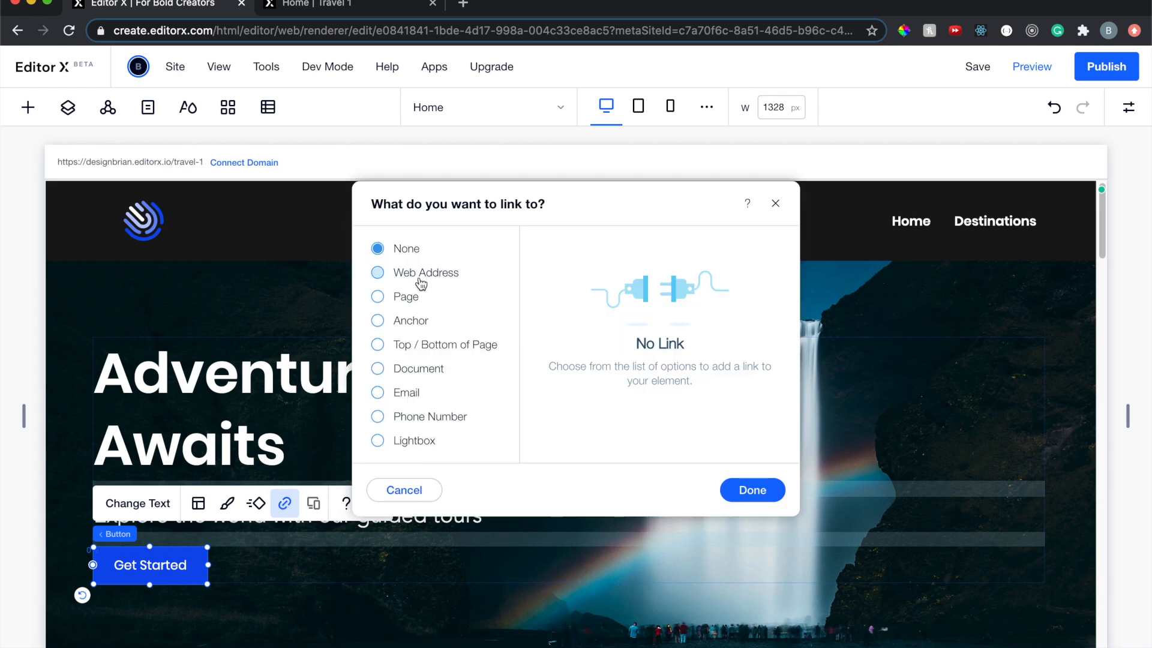
left_click(378, 296)
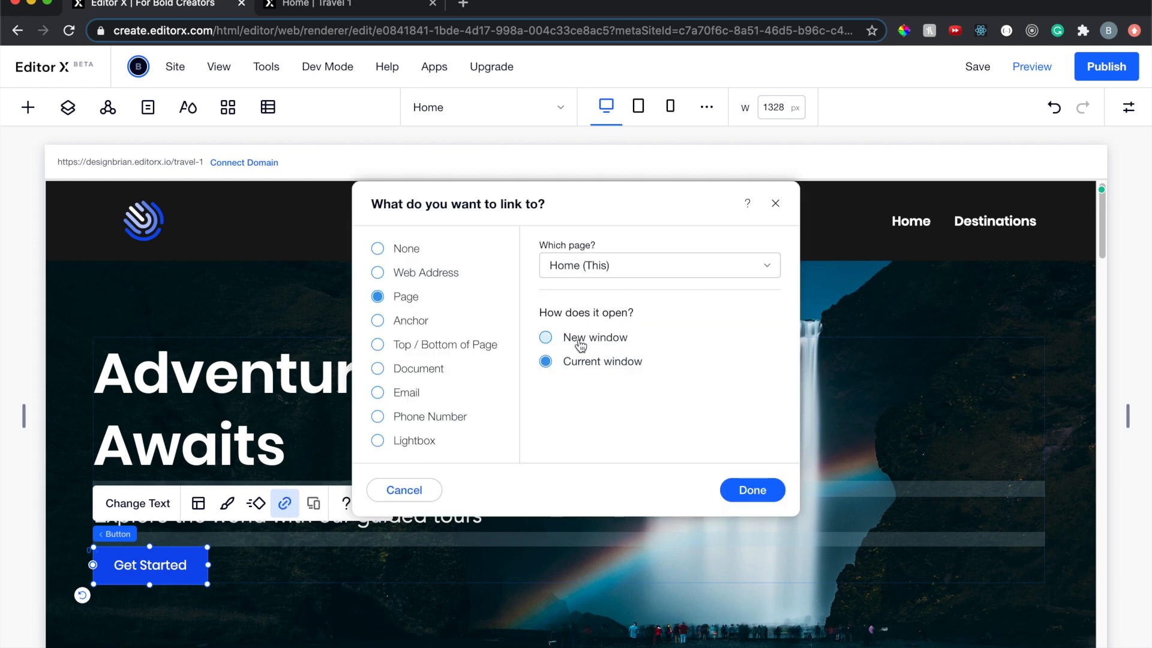
left_click(592, 267)
left_click(585, 325)
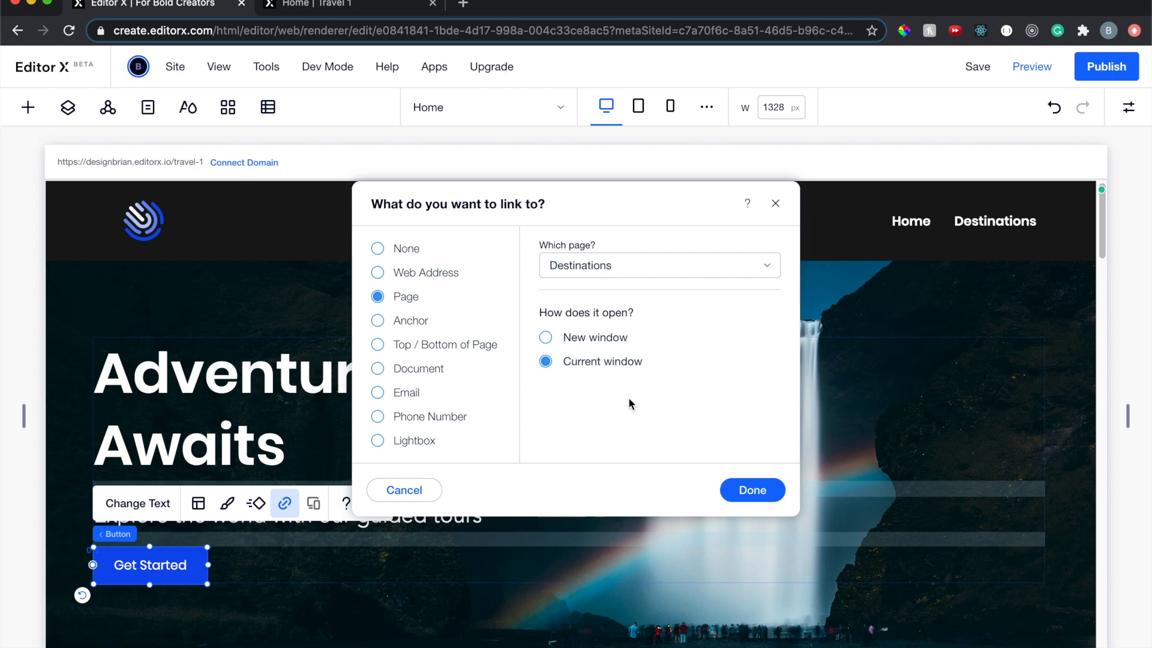
left_click(750, 490)
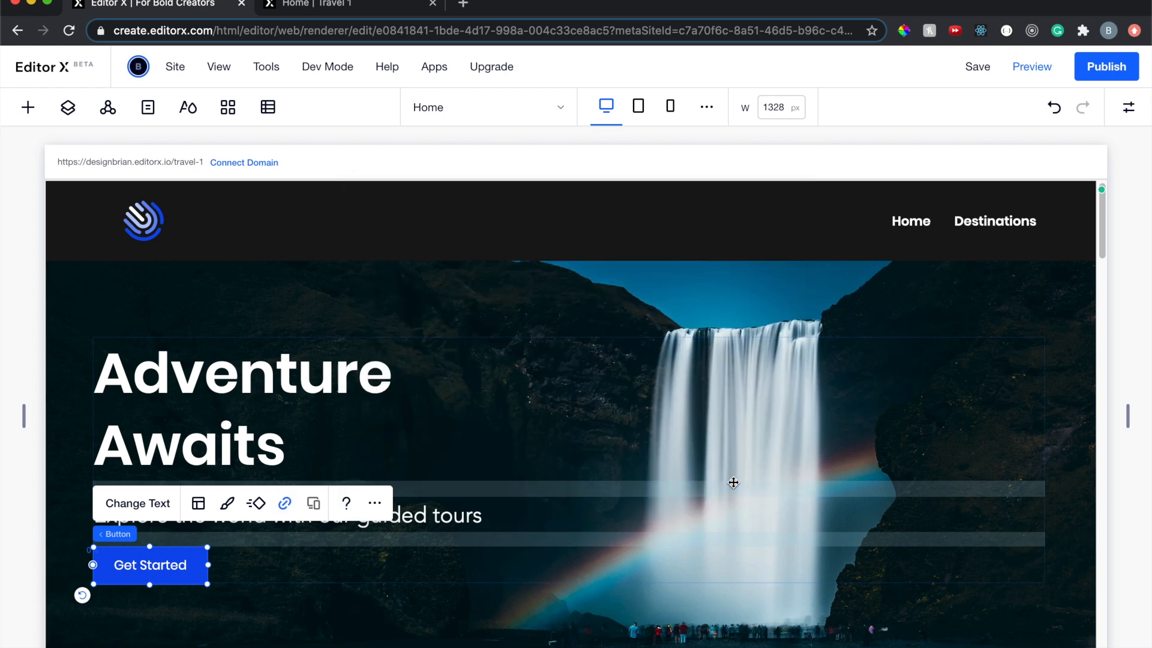
left_click(1091, 64)
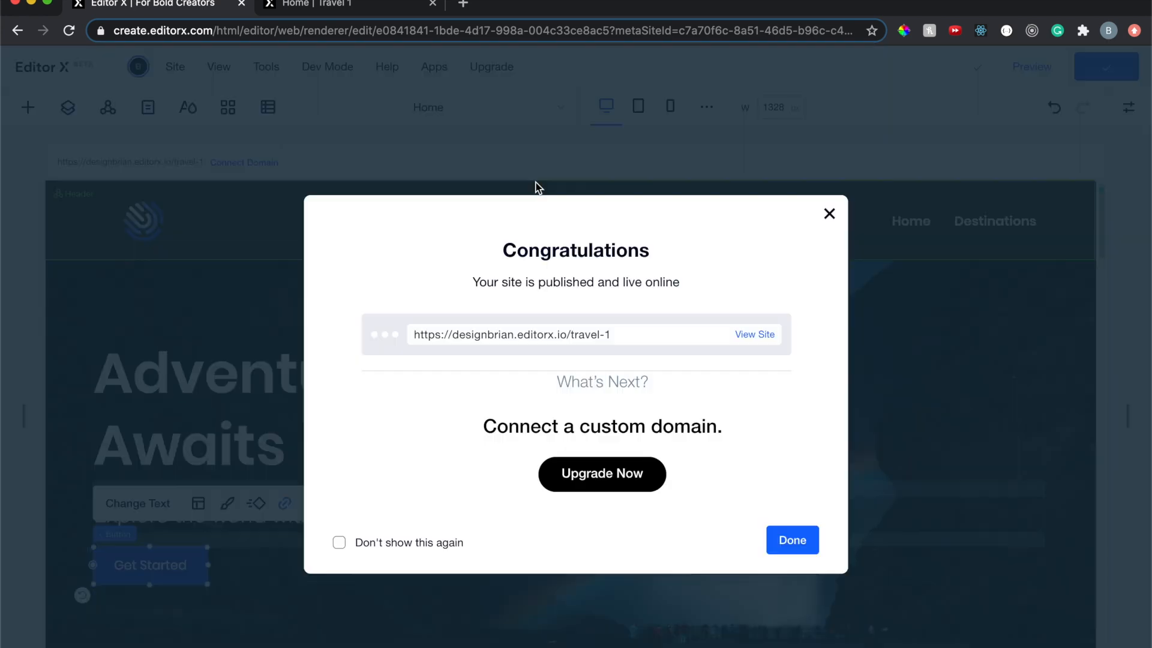
left_click(806, 541)
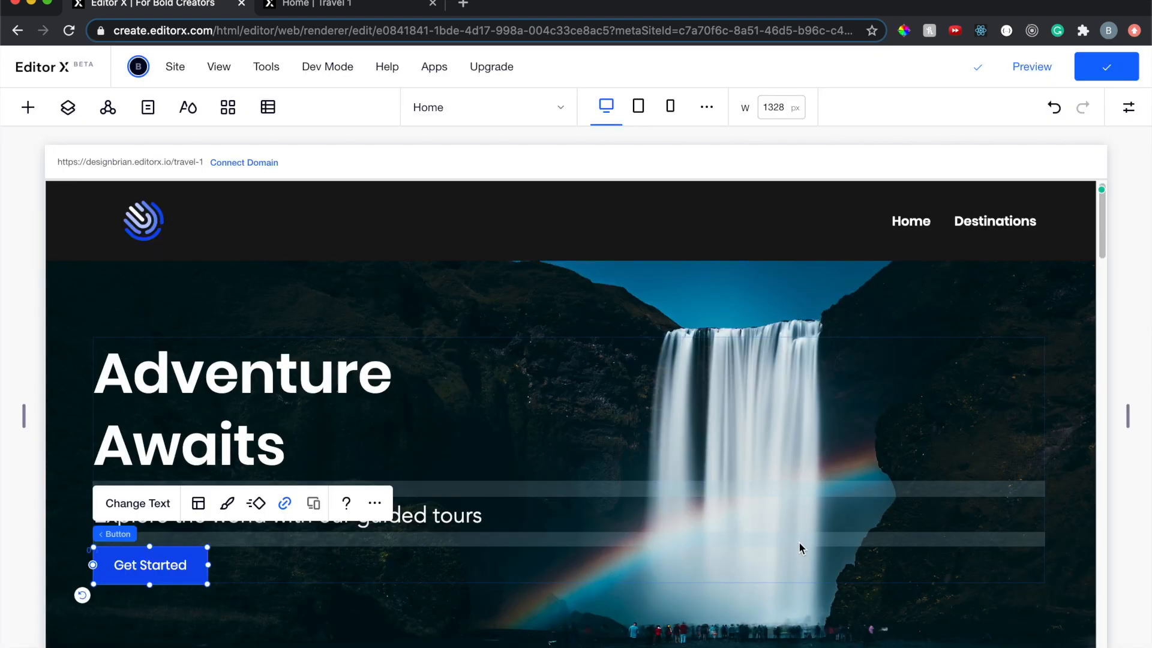
Reload the live site, follow the hero's Get Started button to the Destinations page, check that page, and return to Home
left_click(363, 7)
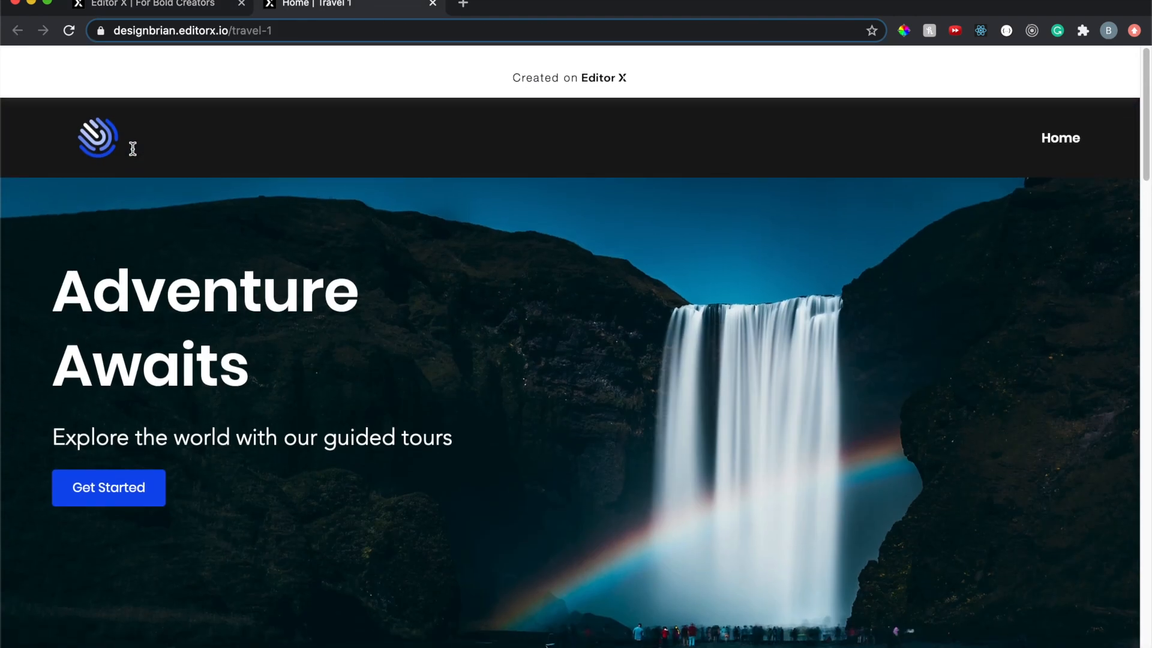
left_click(71, 30)
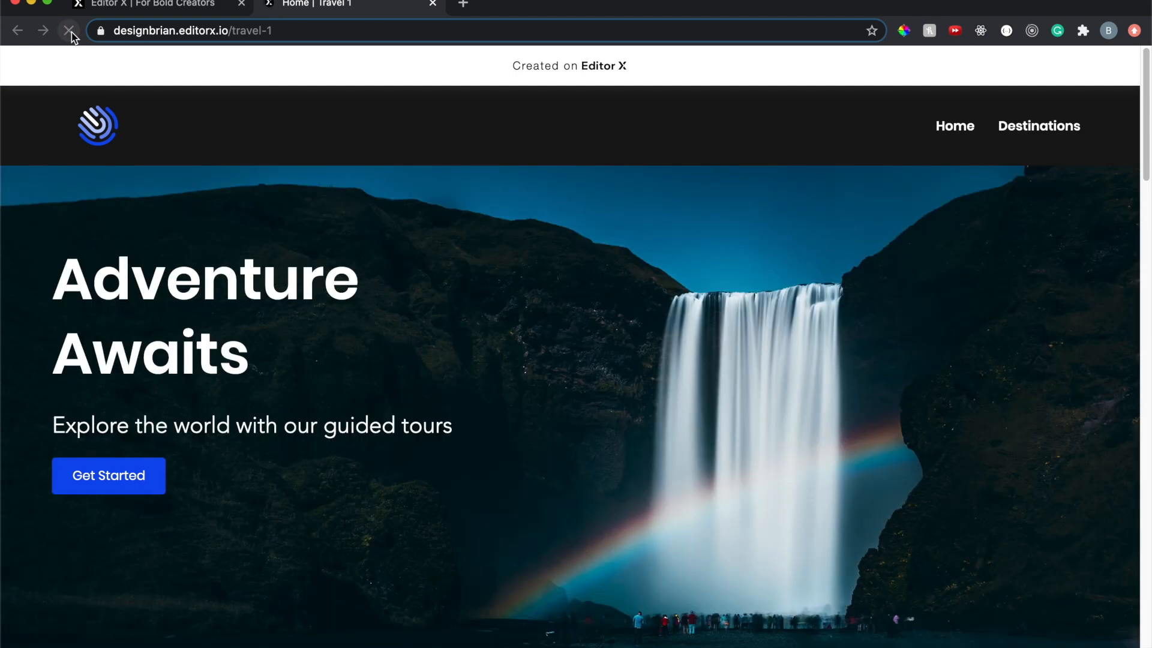
left_click(150, 480)
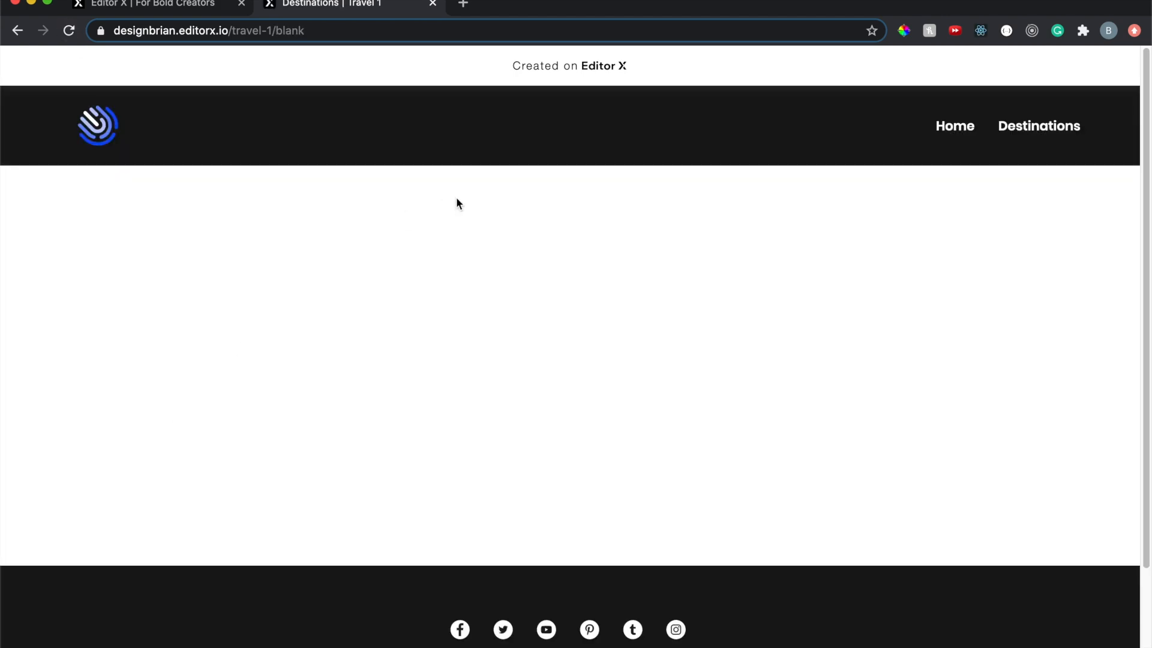
scroll(458, 199, "down", 3)
scroll(458, 206, "up", 3)
left_click(944, 124)
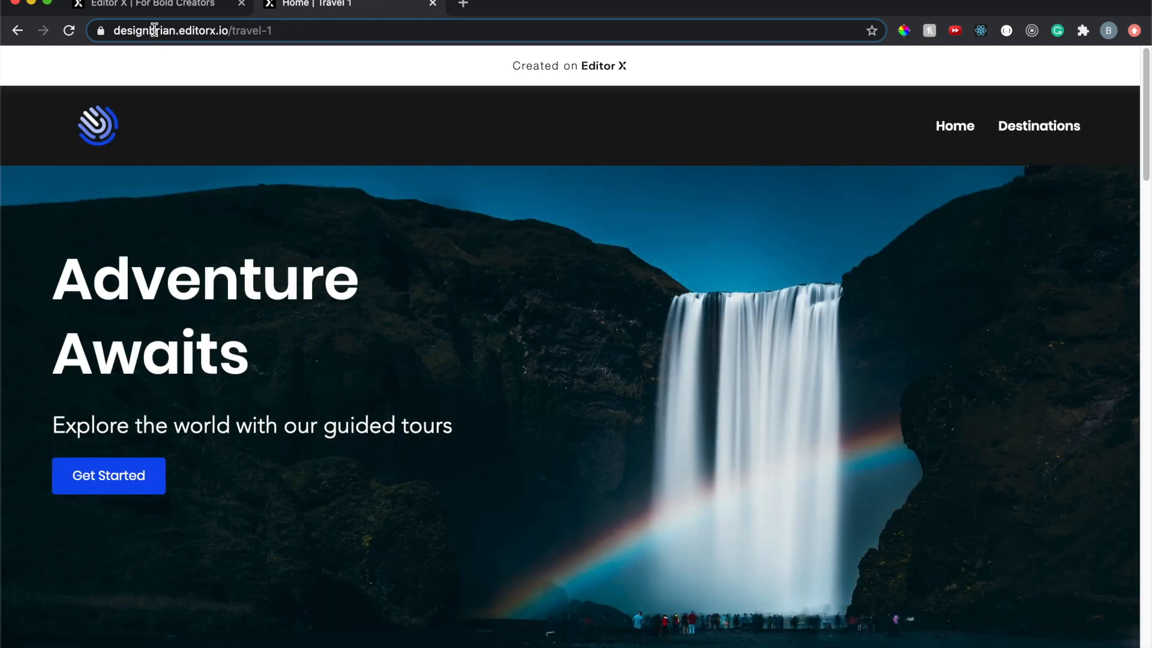
Switch back to Editor X, view the blank Destinations page, and return to the Home page
left_click(167, 5)
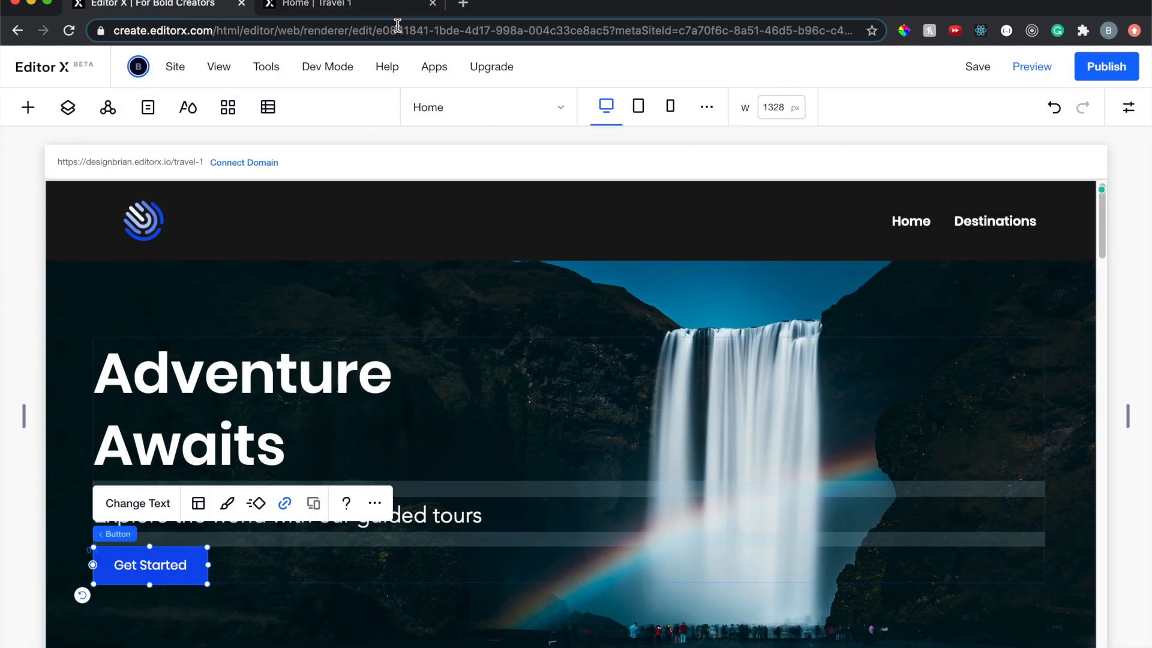
left_click(148, 108)
left_click(96, 341)
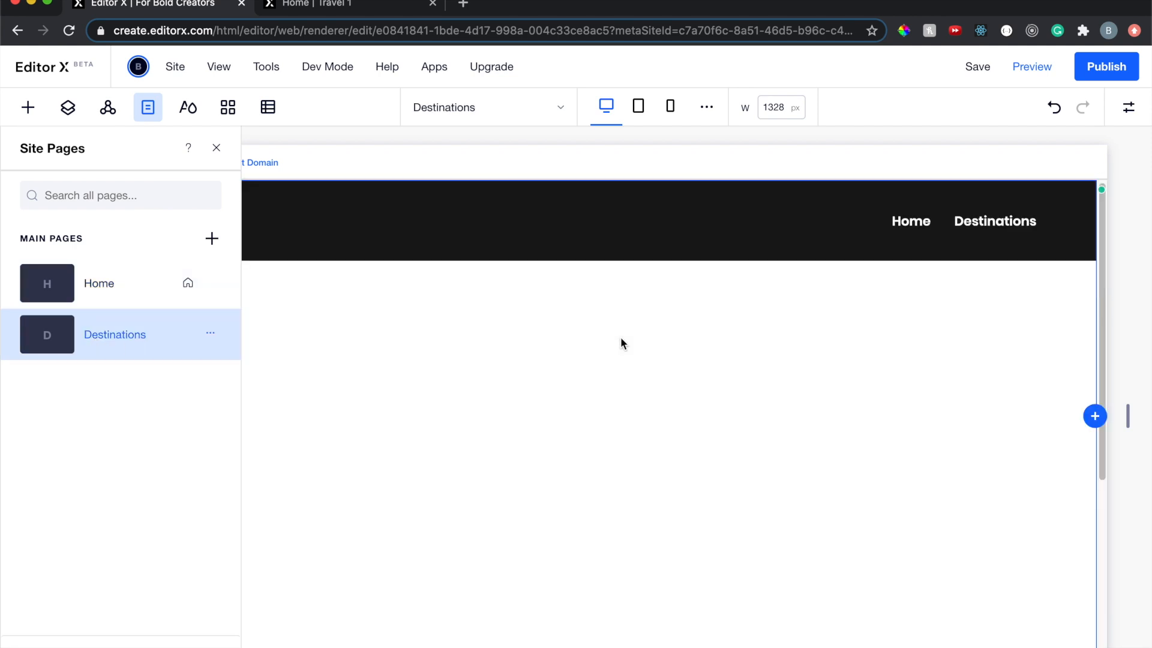
left_click(150, 111)
left_click(149, 110)
left_click(116, 289)
left_click(282, 454)
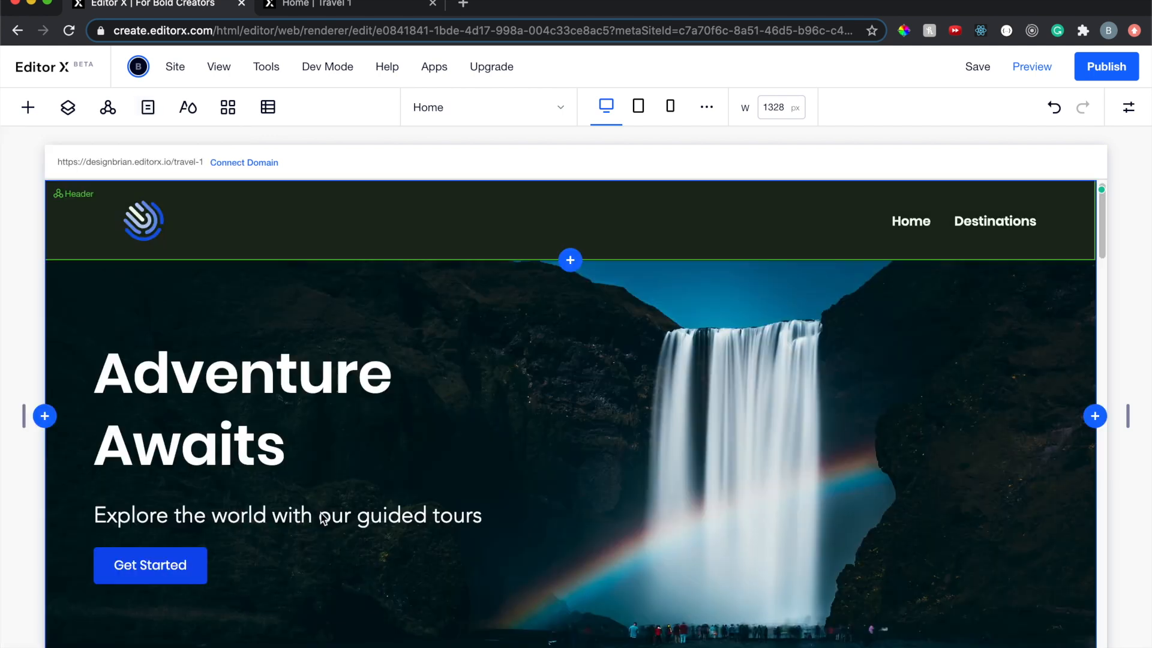
Set the Home page's Image Gallery section as a master section
scroll(324, 517, "down", 8)
scroll(324, 517, "down", 15)
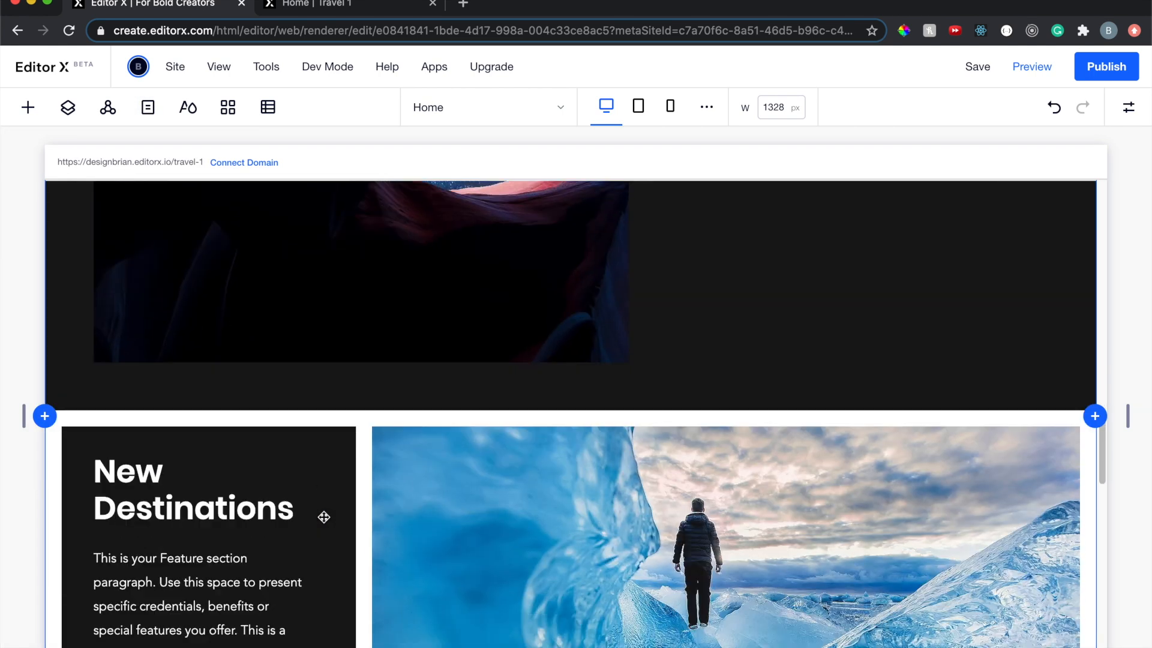
scroll(324, 517, "up", 3)
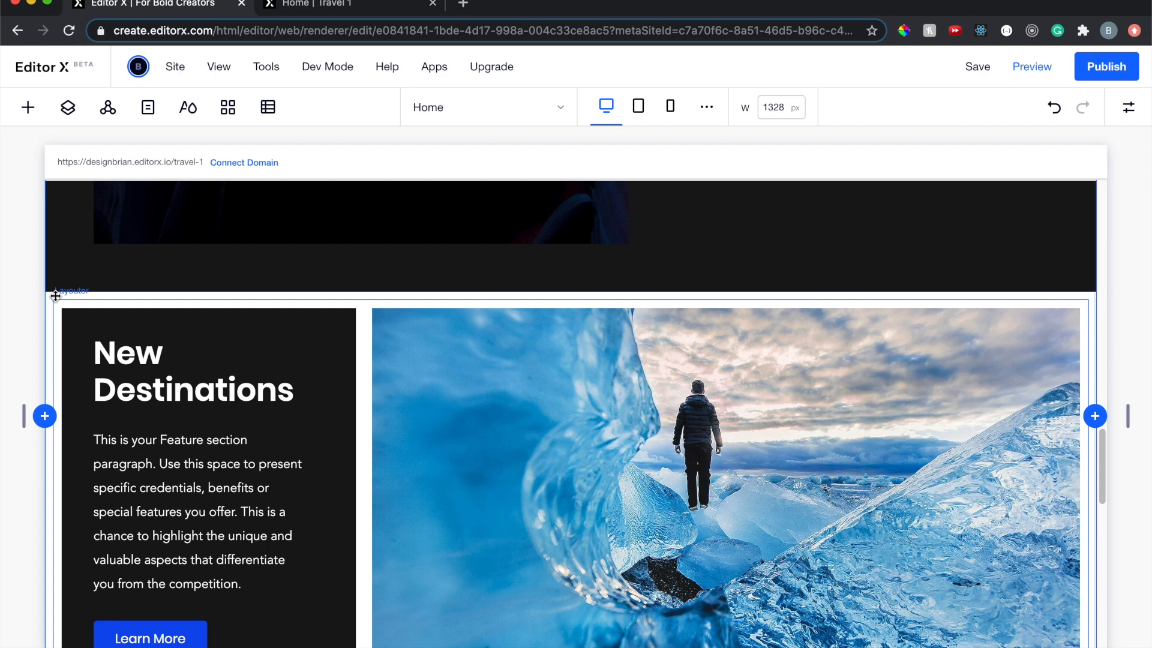
scroll(54, 288, "down", 1)
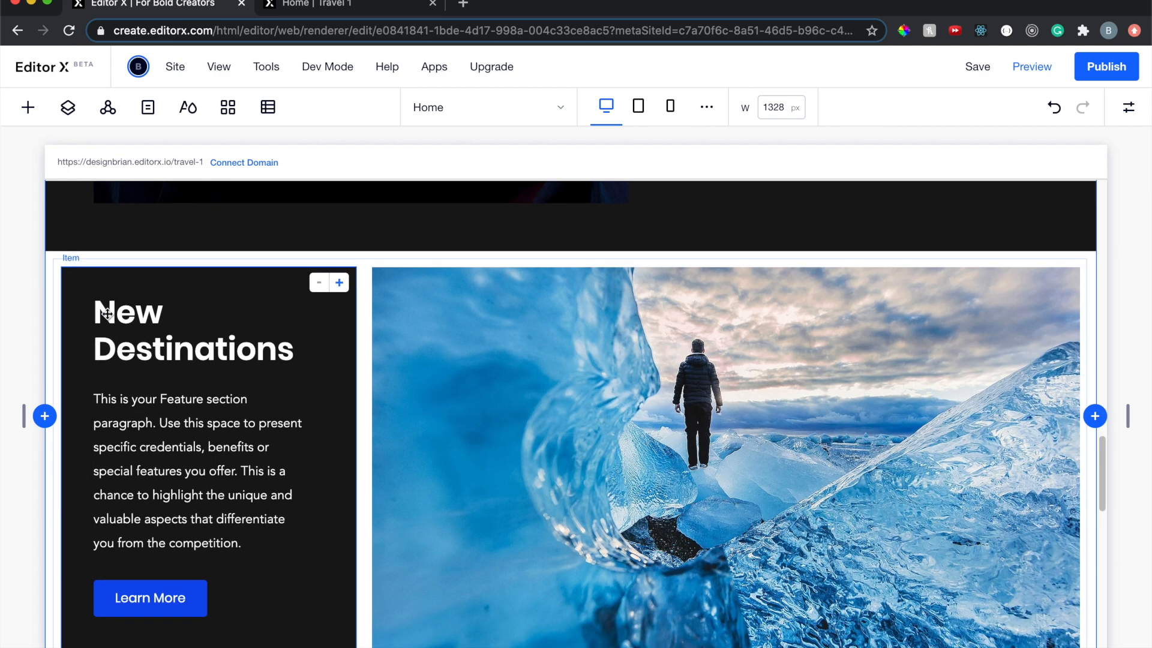
left_click(52, 255)
left_click(68, 107)
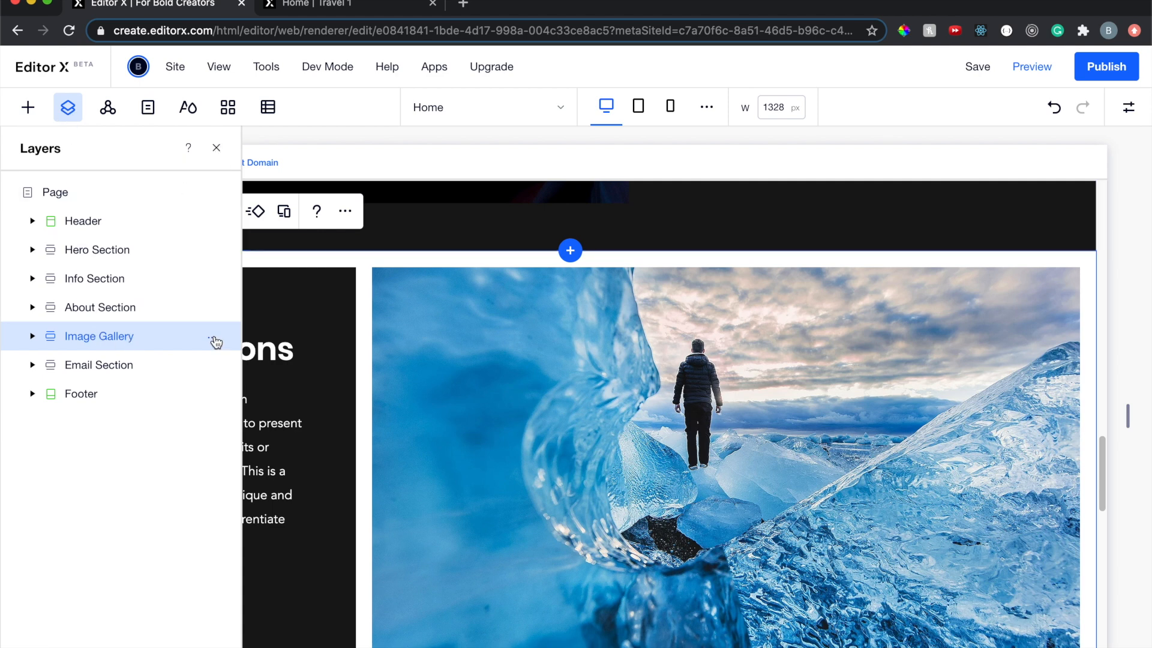
left_click(213, 338)
mouse_move(331, 452)
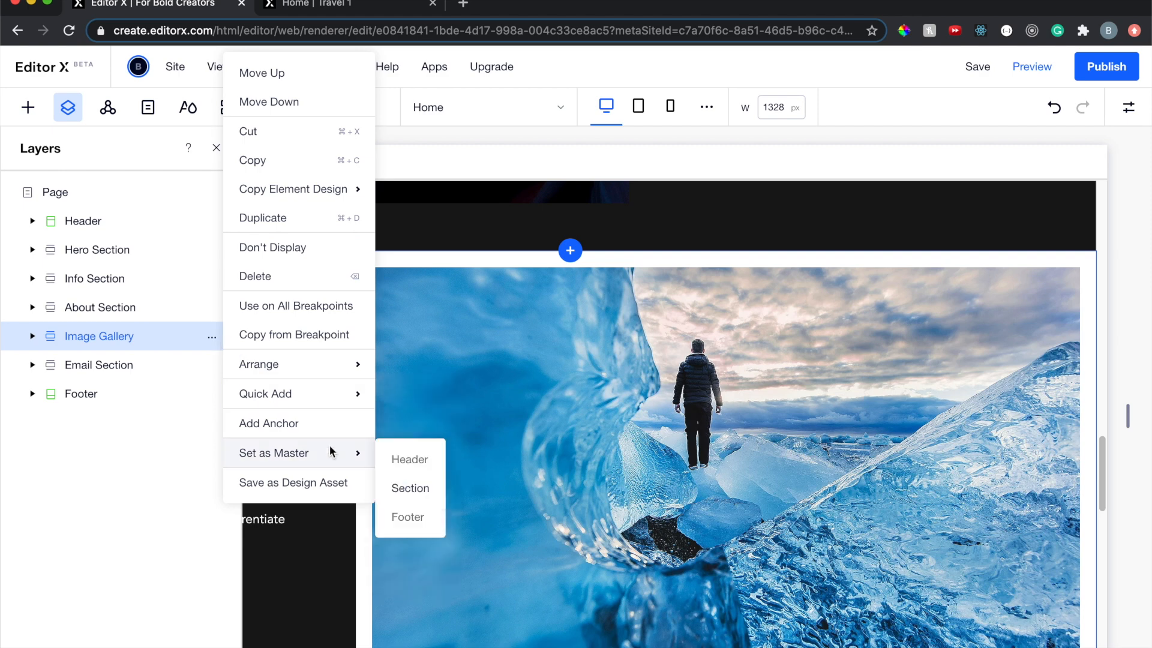
left_click(423, 489)
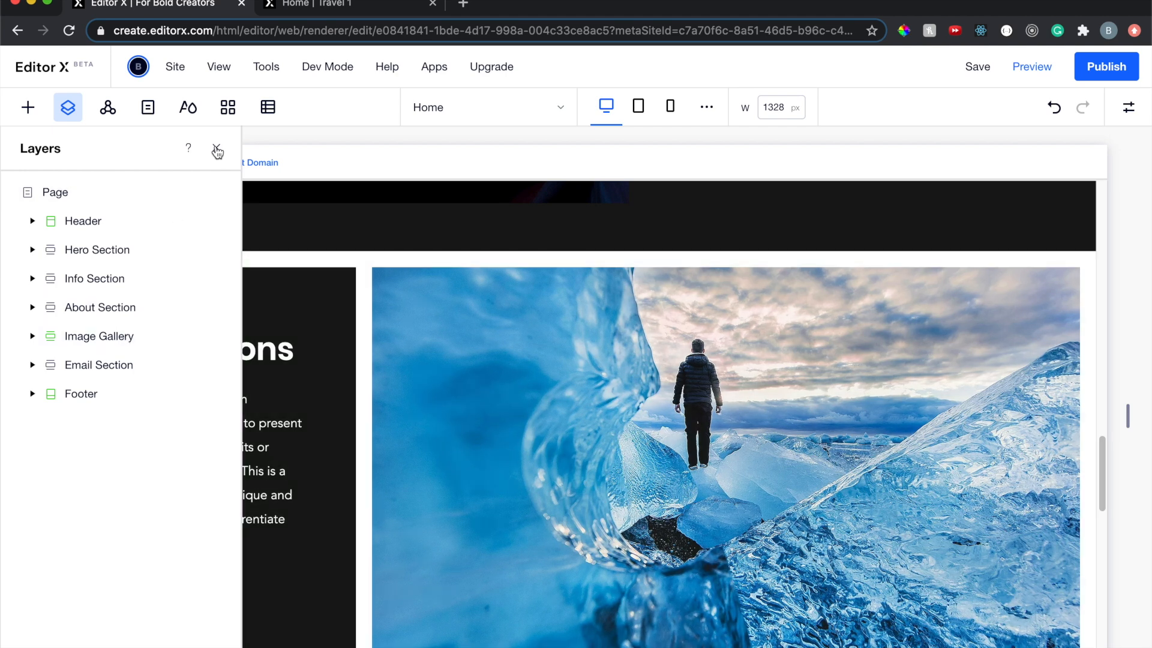
left_click(216, 148)
Open the Destinations page and show the Image Gallery master section on it
left_click(147, 108)
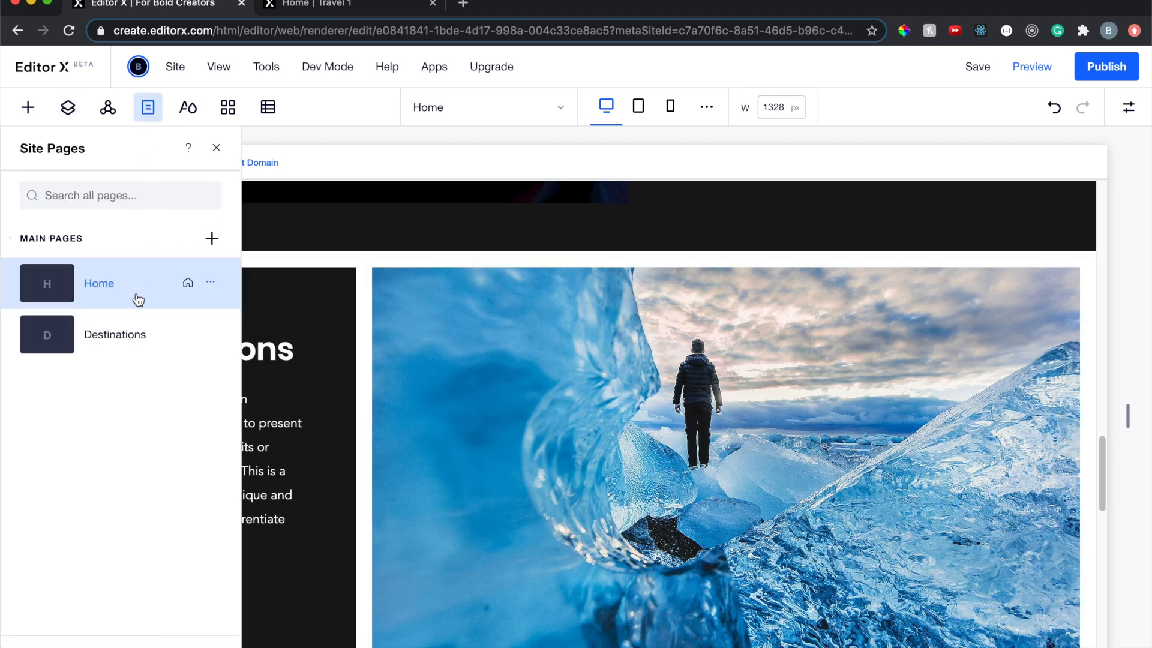
left_click(138, 348)
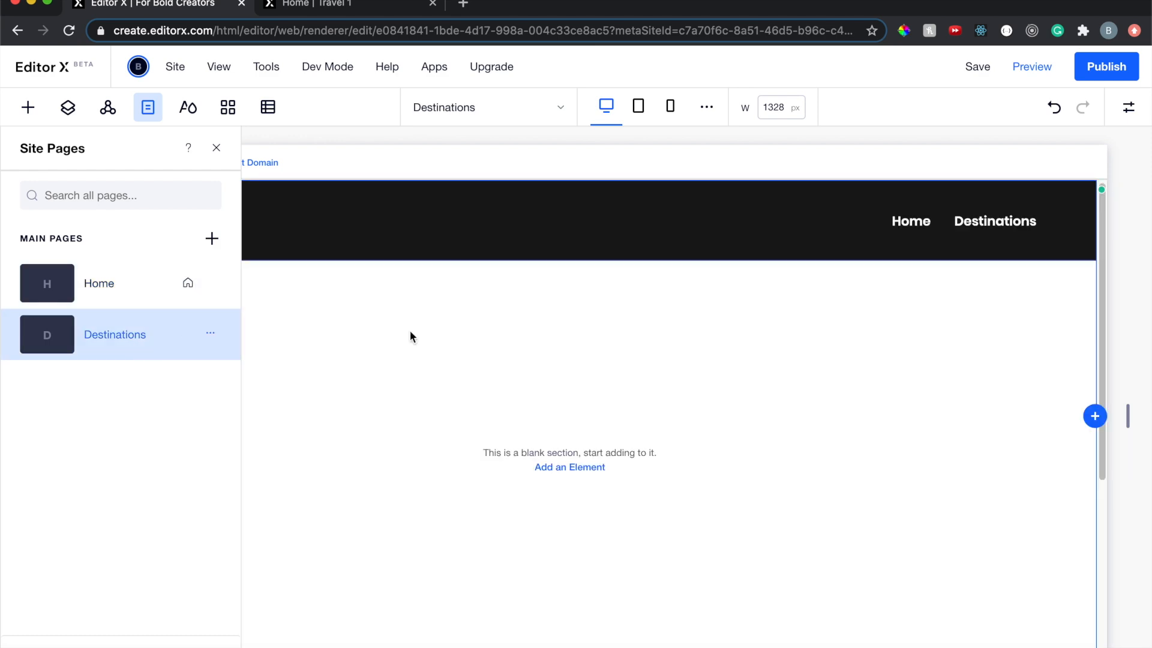
left_click(450, 409)
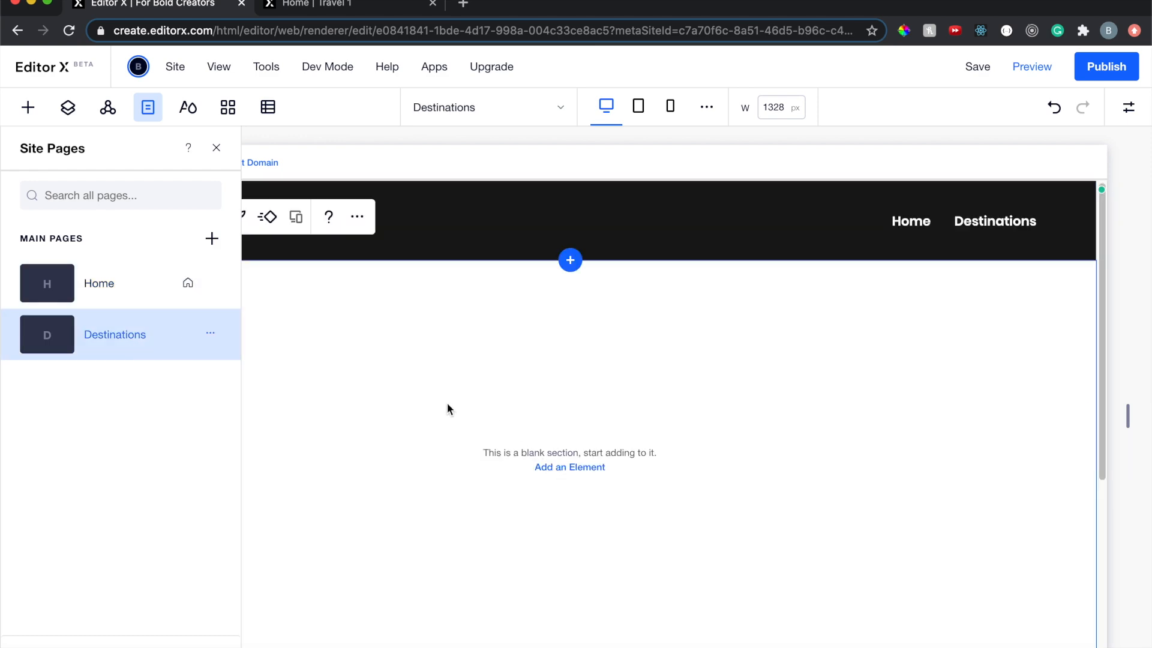
left_click(216, 148)
left_click(116, 111)
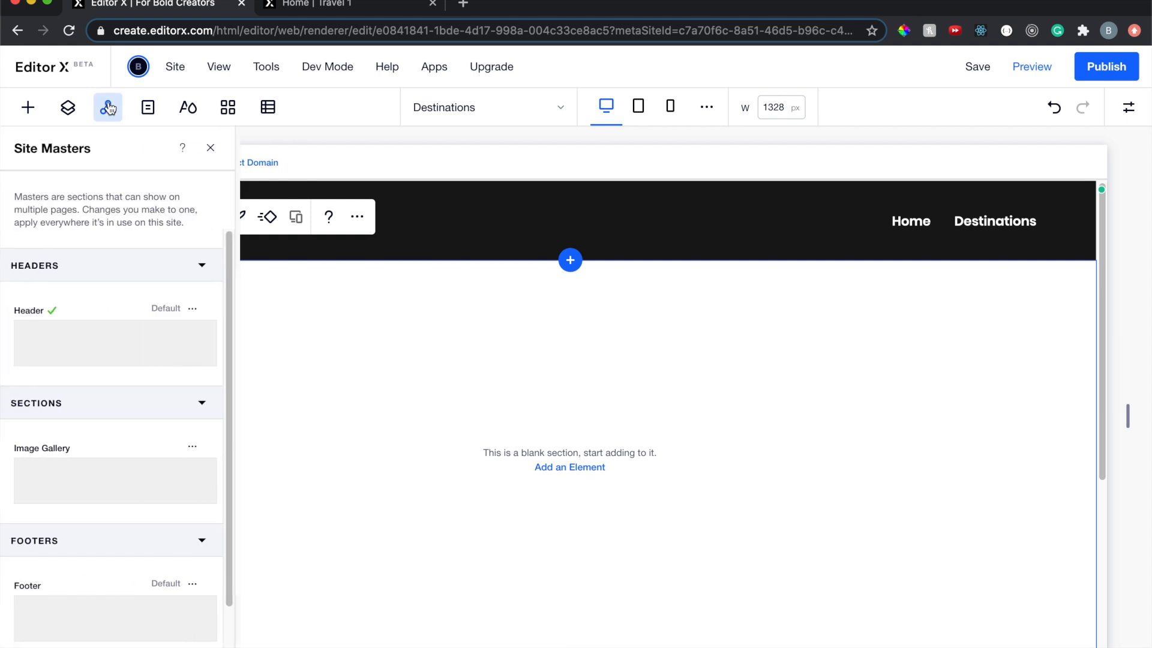
mouse_move(128, 489)
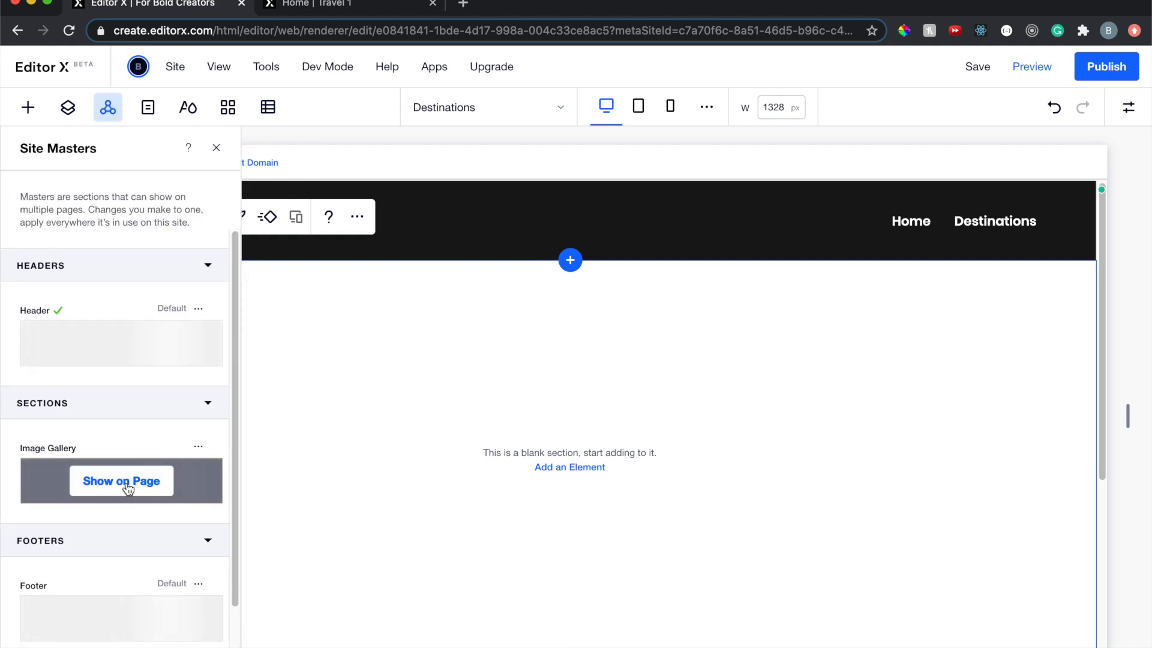
left_click(128, 489)
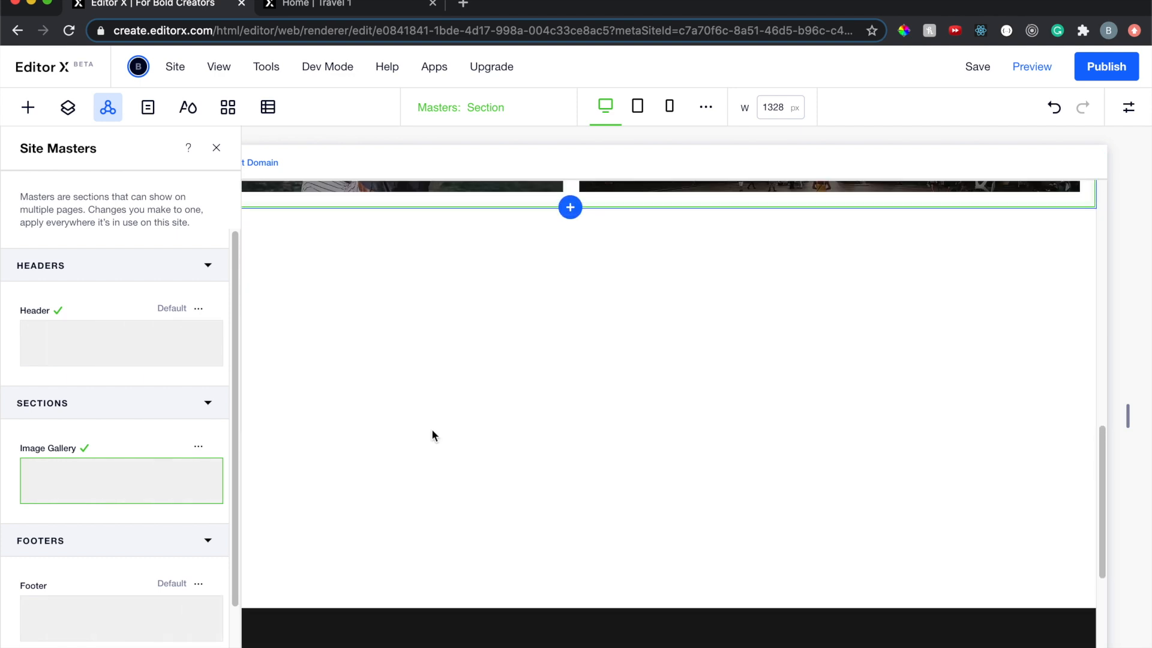
Delete the blank section below the image gallery on the Destinations page and review the page from header to footer
left_click(216, 147)
key("Delete")
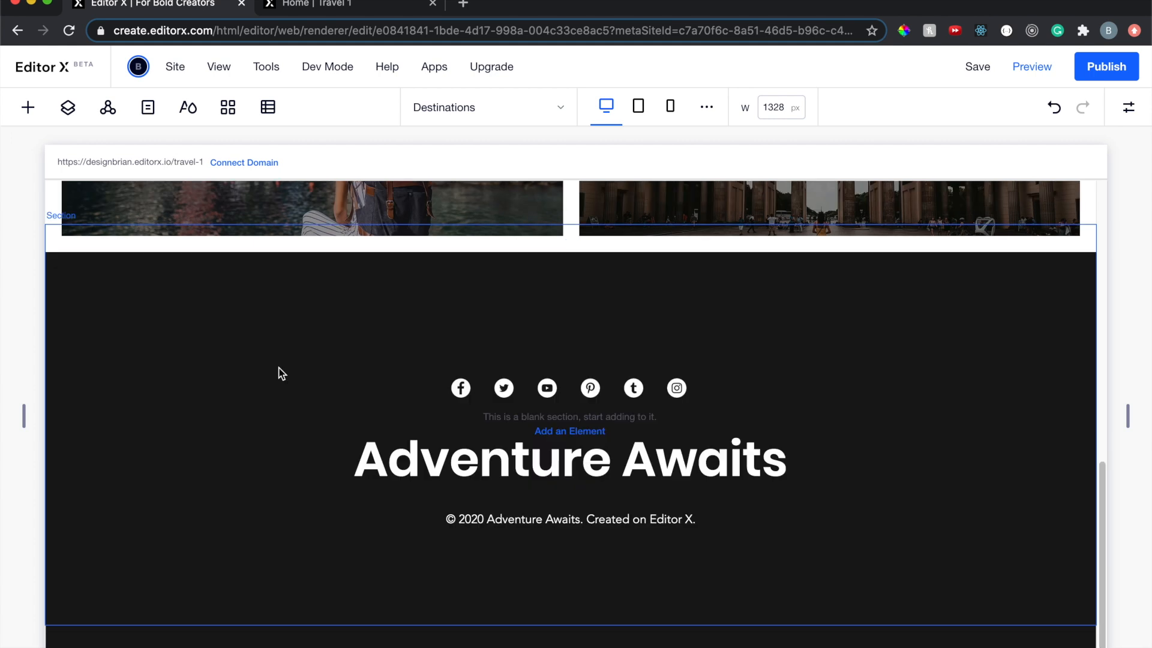
scroll(278, 372, "up", 10)
scroll(279, 373, "up", 3)
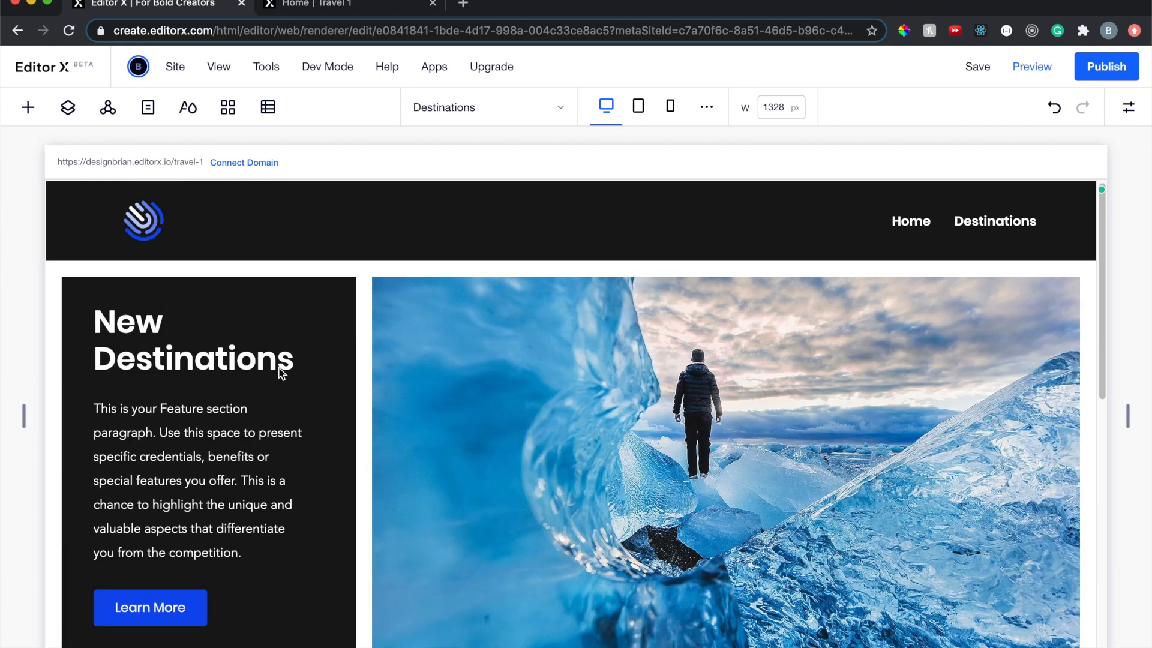
scroll(424, 347, "down", 15)
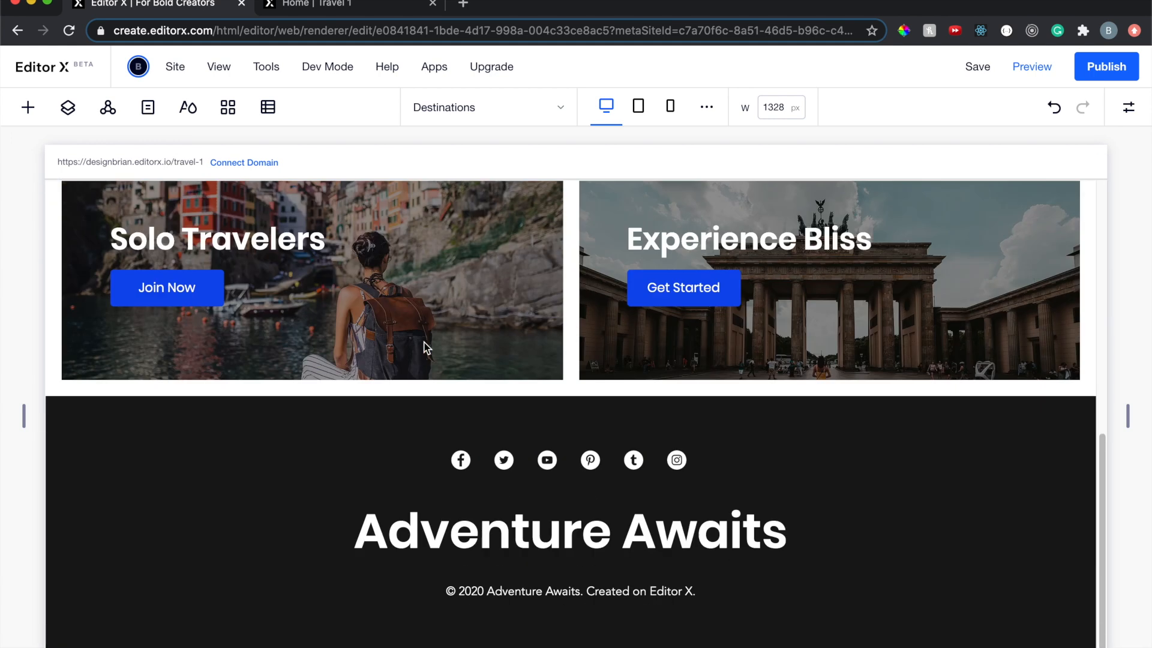
scroll(424, 347, "up", 12)
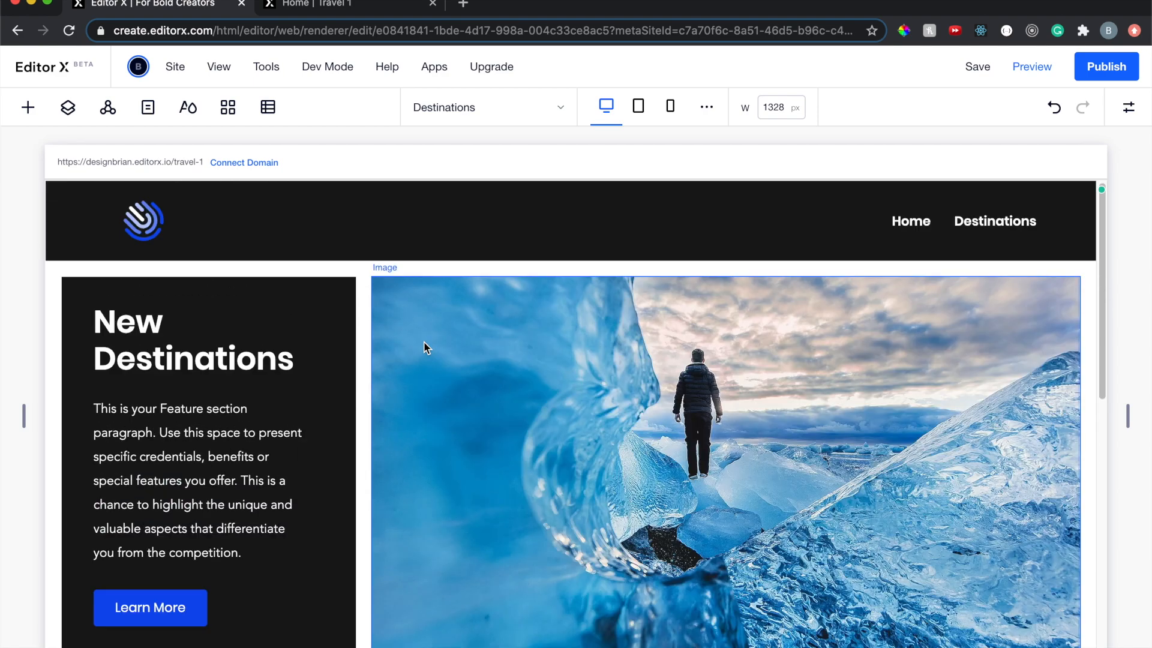
scroll(424, 347, "down", 1)
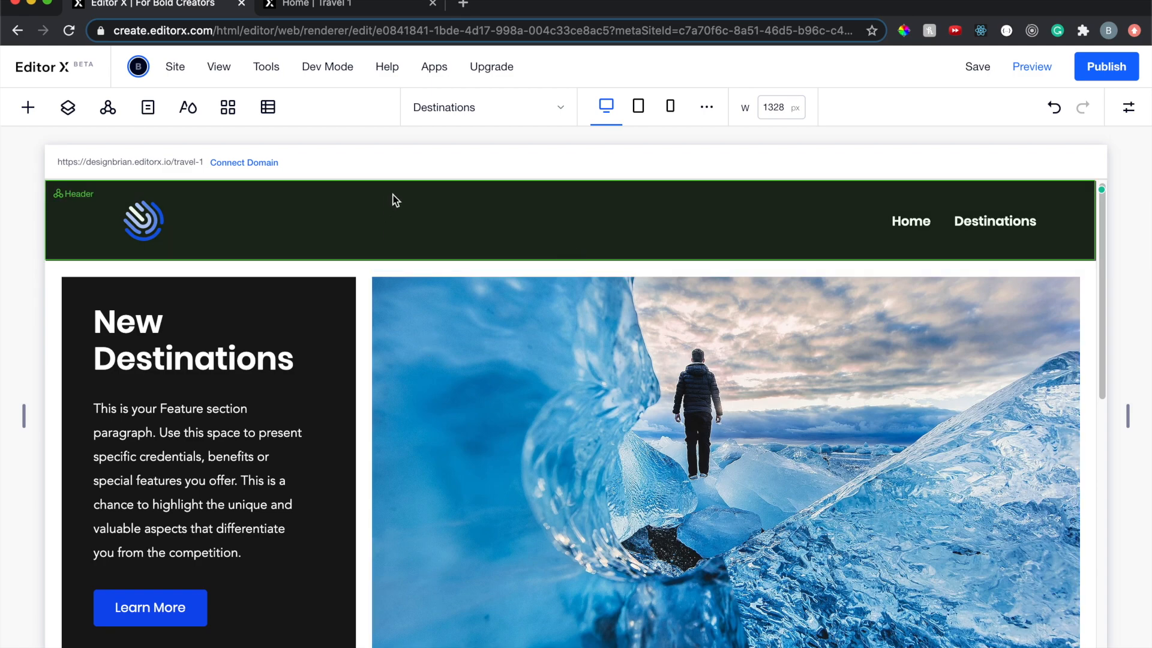
scroll(351, 437, "down", 15)
scroll(352, 437, "up", 15)
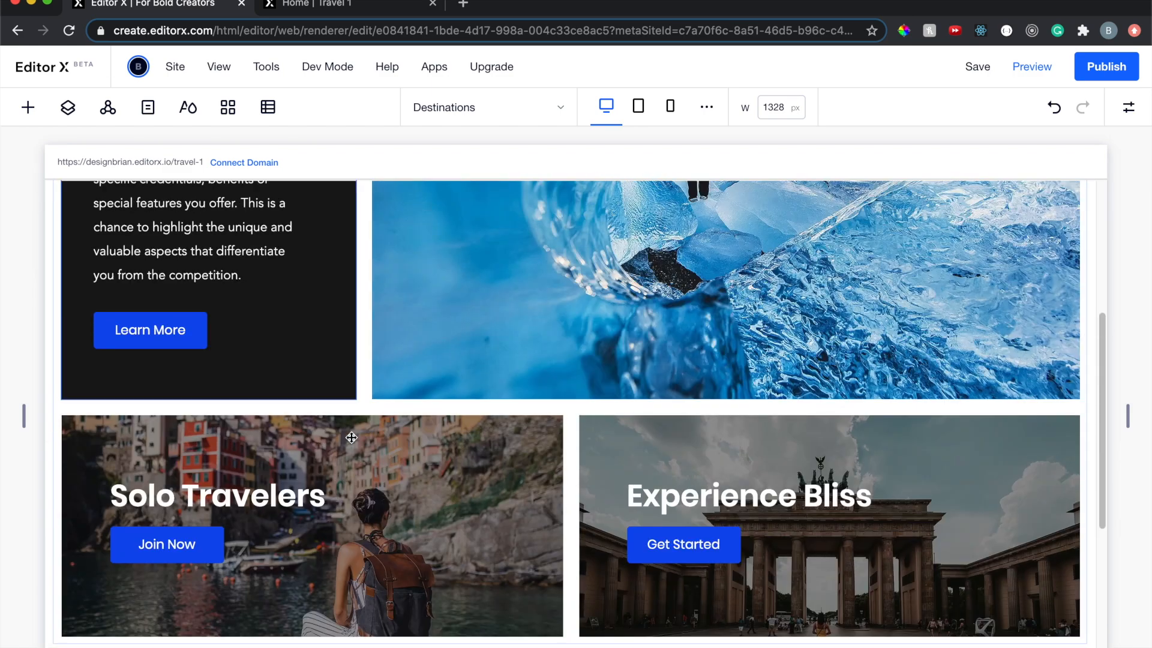
Publish the site and reload its live version in the browser
left_click(1114, 73)
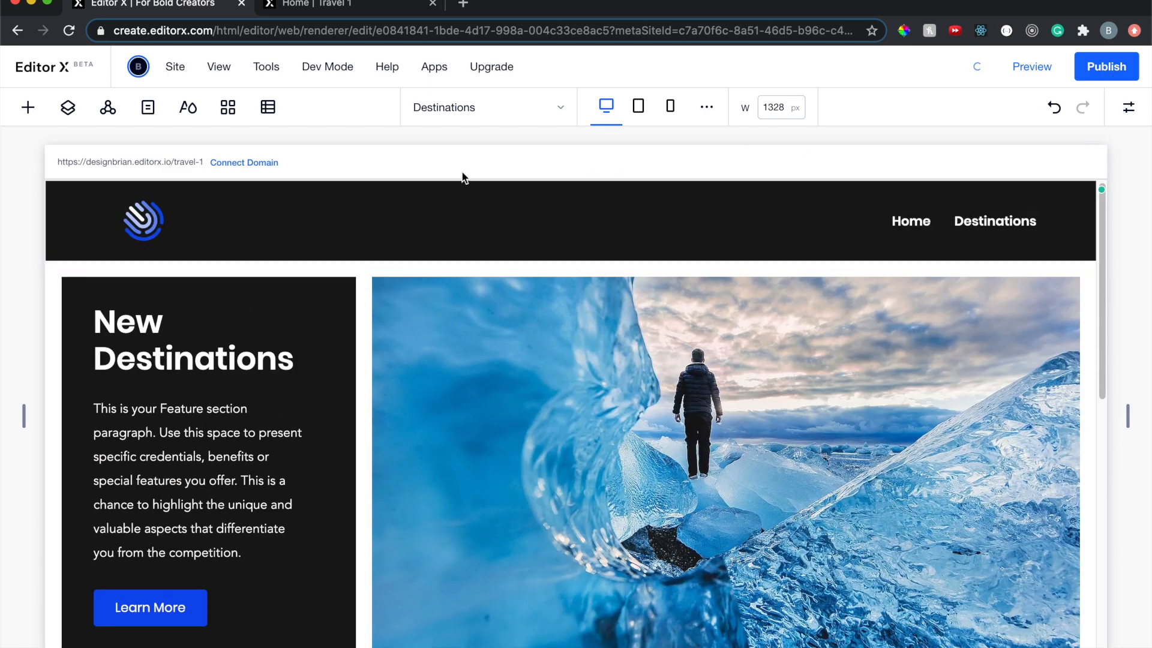
left_click(374, 4)
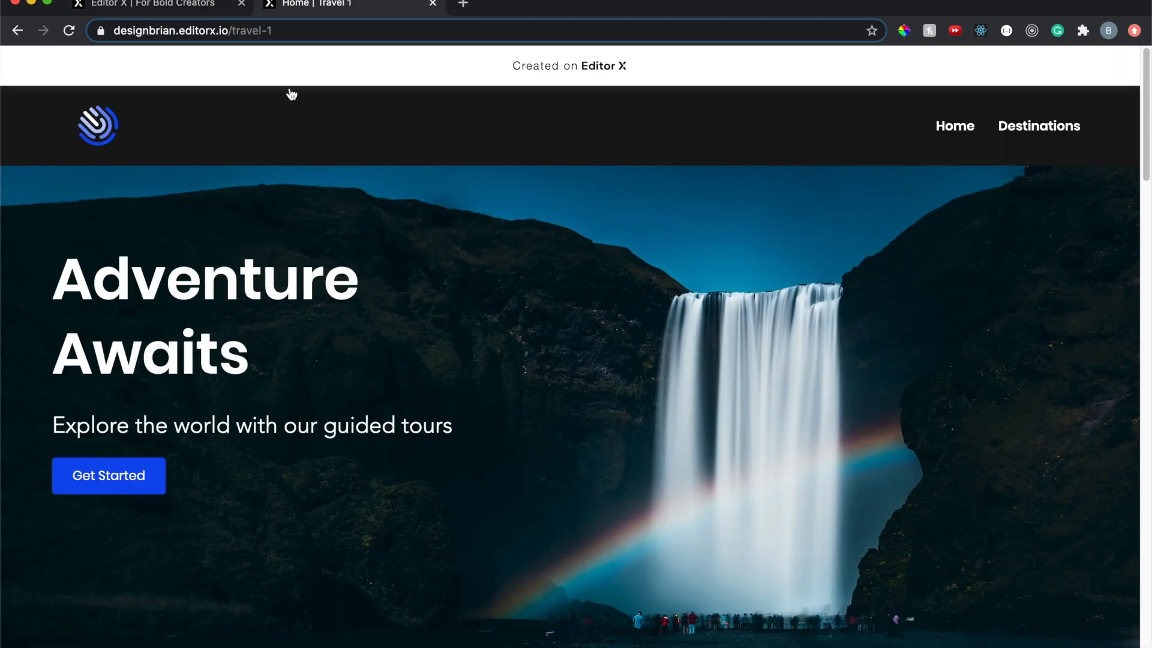
left_click(123, 4)
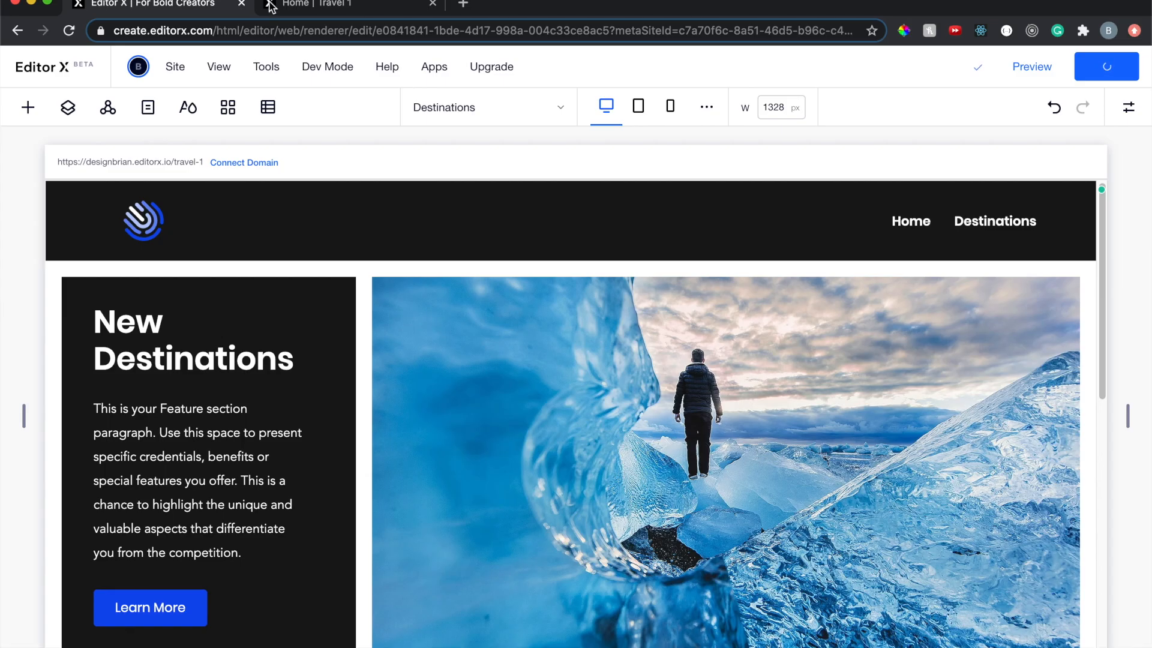
left_click(293, 6)
left_click(69, 32)
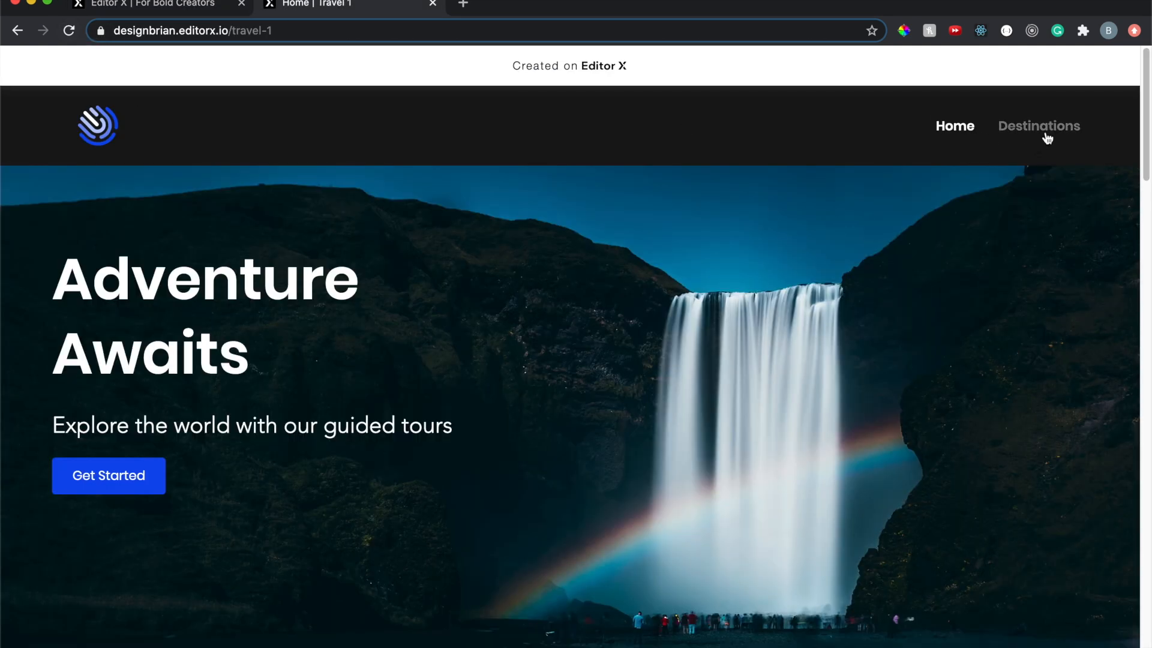
Examine the live Destinations page through the header menu, return to the live Home page, and switch back to Editor X
left_click(1046, 137)
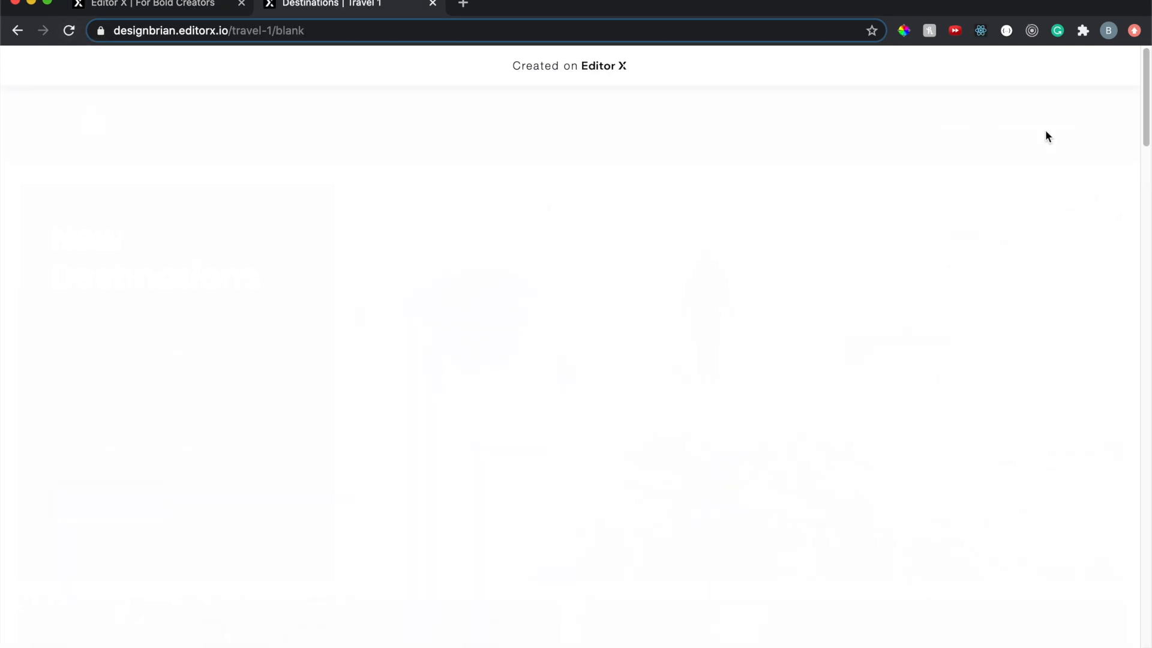
scroll(520, 353, "down", 1)
scroll(520, 351, "down", 6)
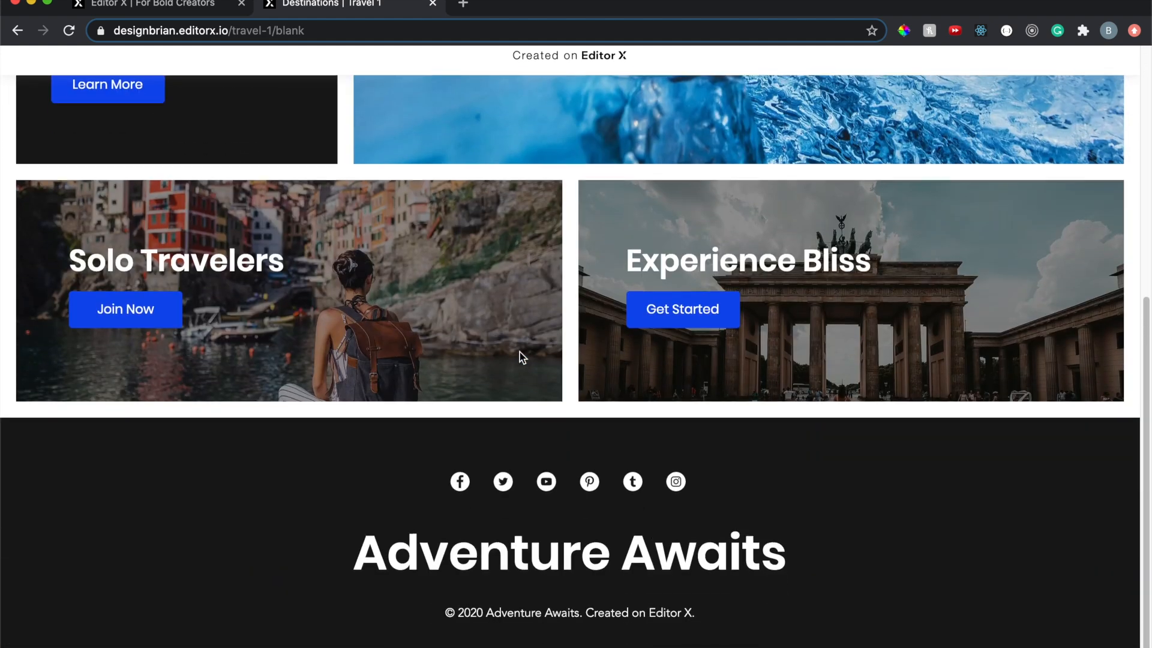
scroll(520, 351, "up", 7)
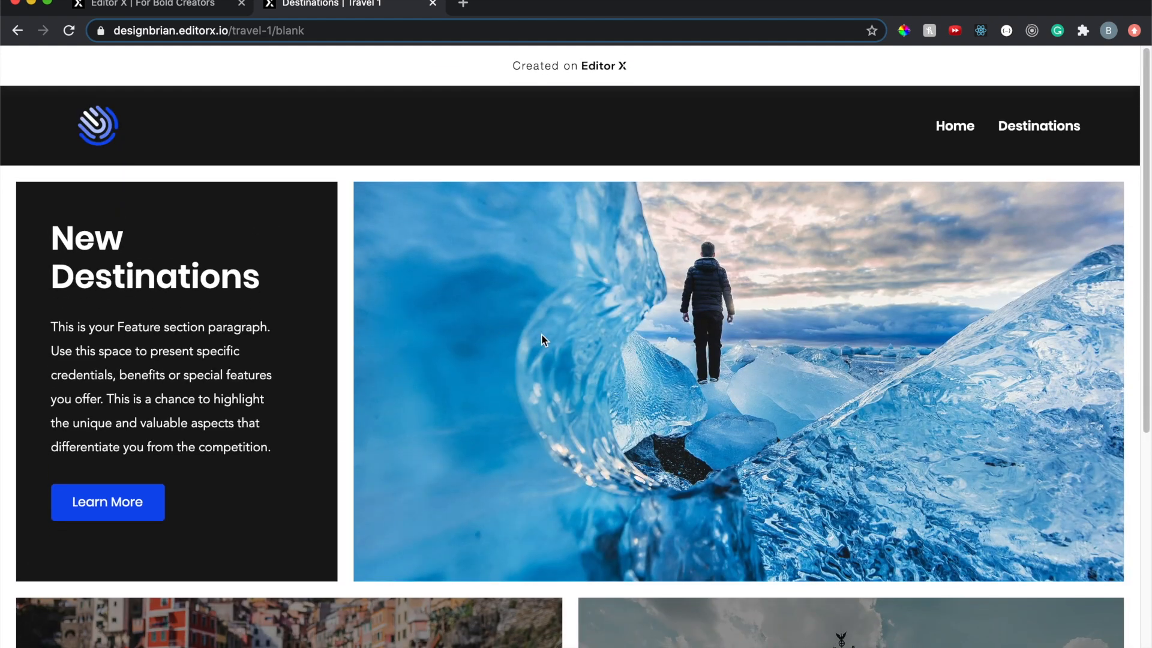
scroll(535, 335, "down", 6)
scroll(546, 334, "up", 7)
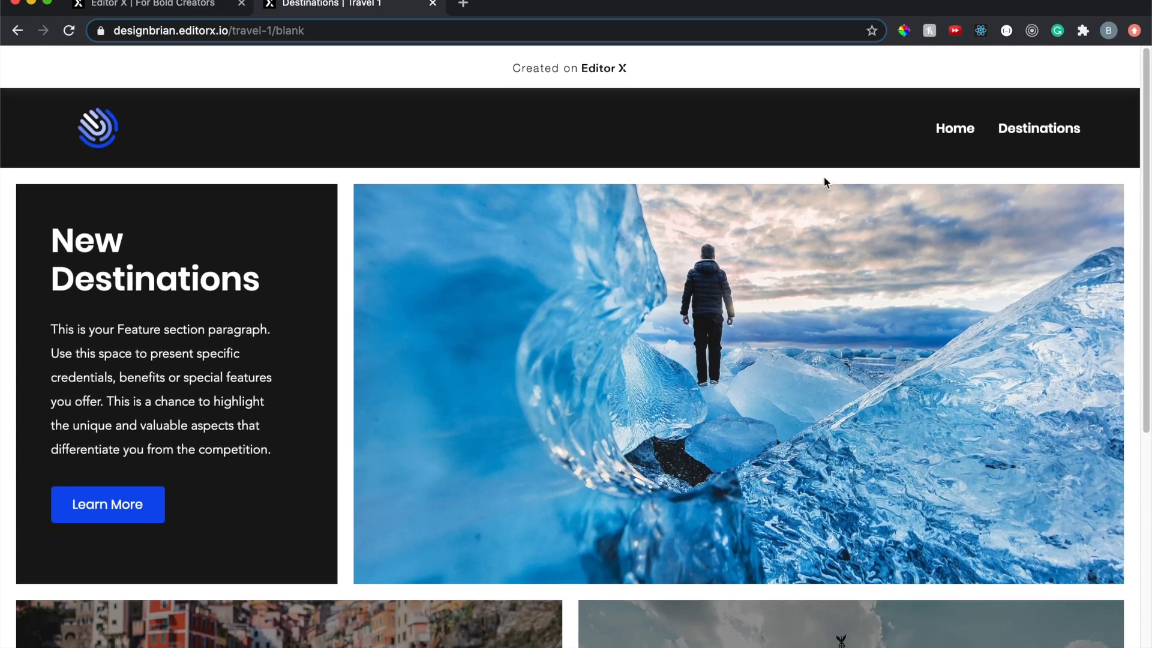
left_click(953, 123)
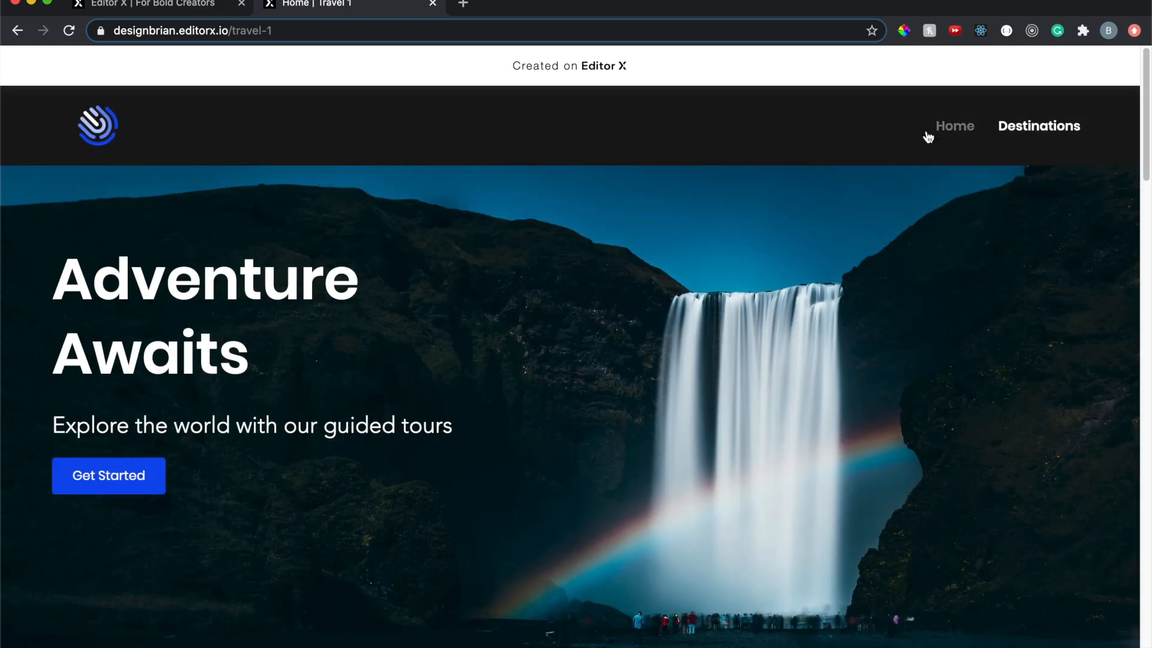
left_click(187, 13)
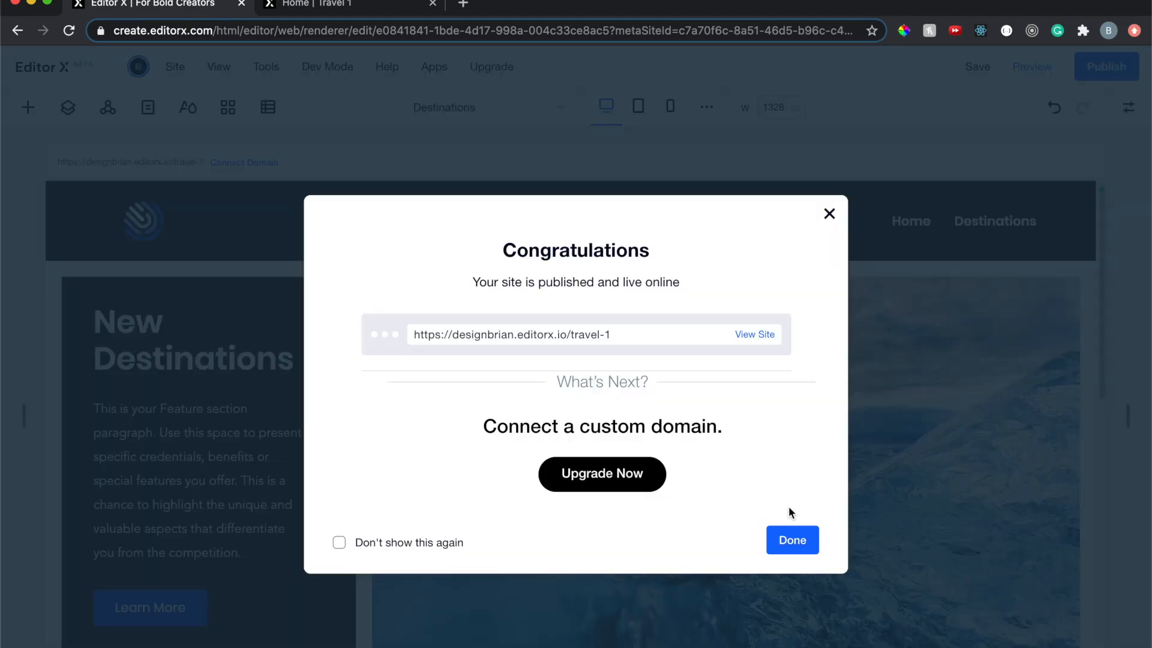
Append "12" to the New Destinations heading in the image gallery master on the Destinations page and republish the site
left_click(801, 543)
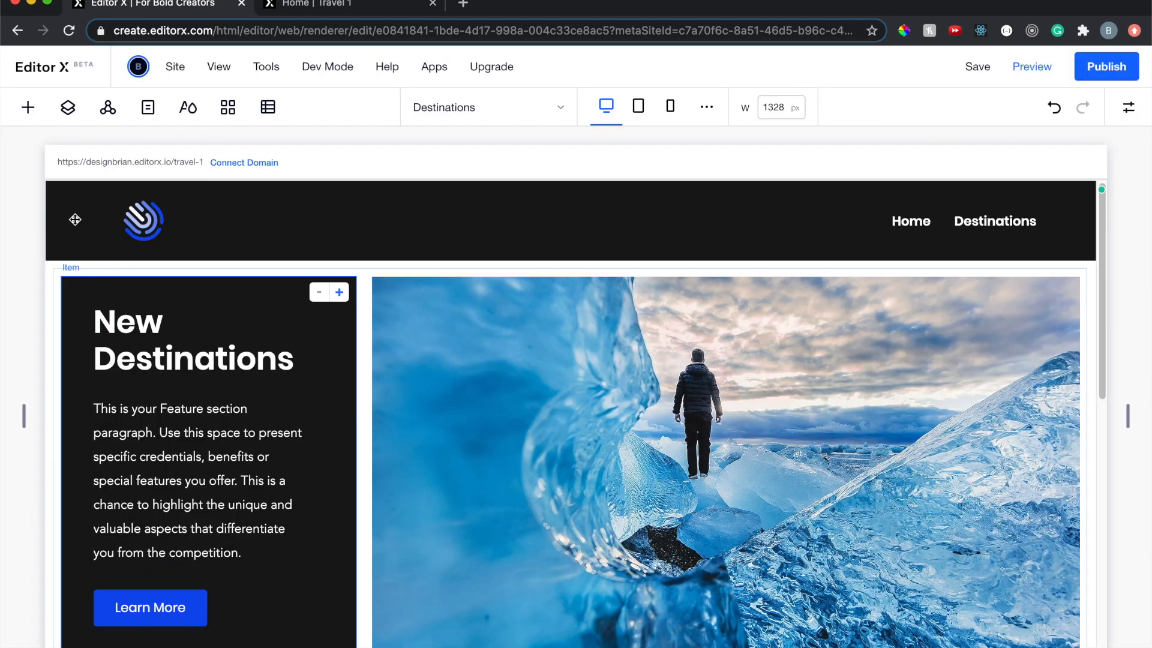
left_click(107, 108)
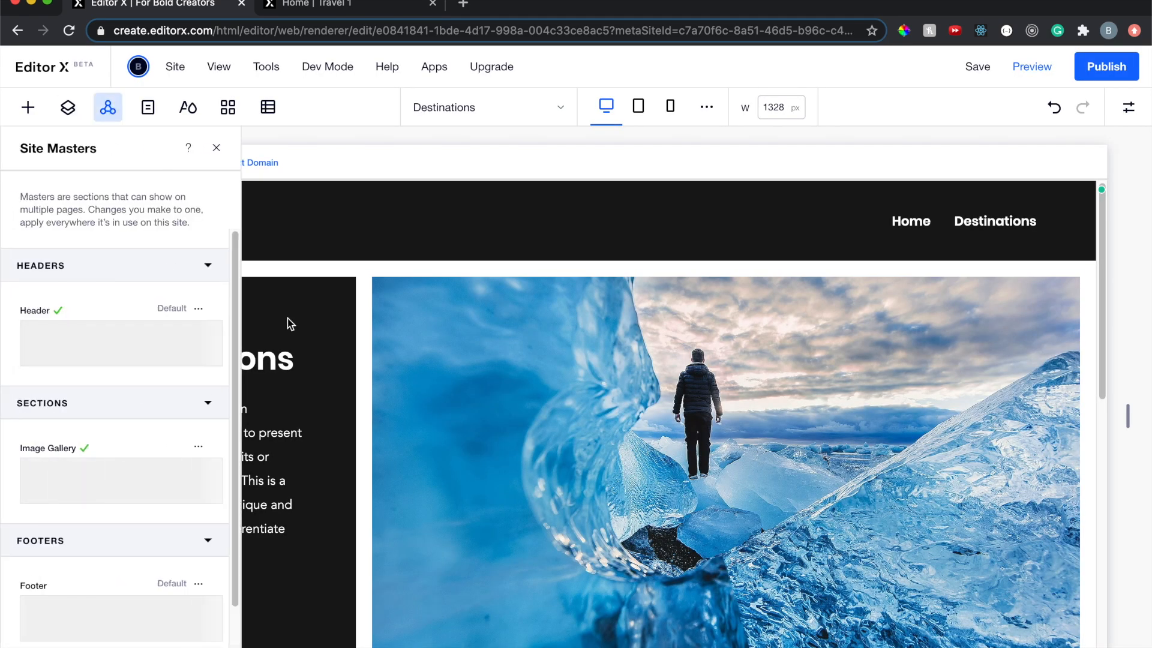
left_click(216, 147)
scroll(317, 433, "down", 3)
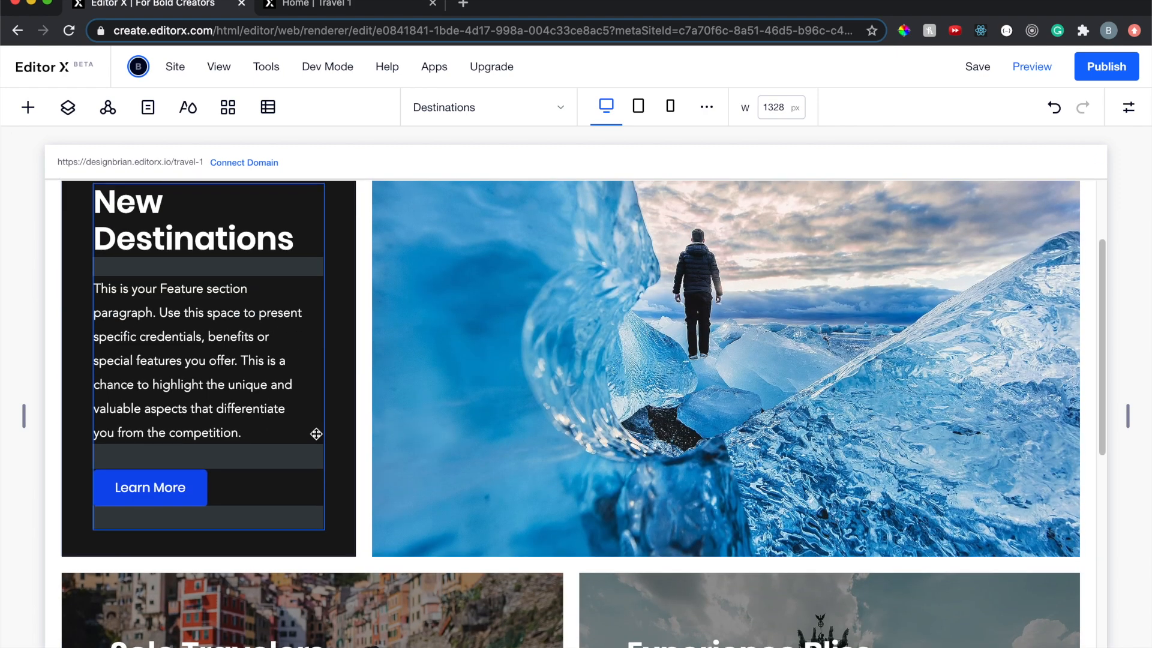
scroll(316, 433, "up", 2)
left_click(301, 324)
double_click(298, 326)
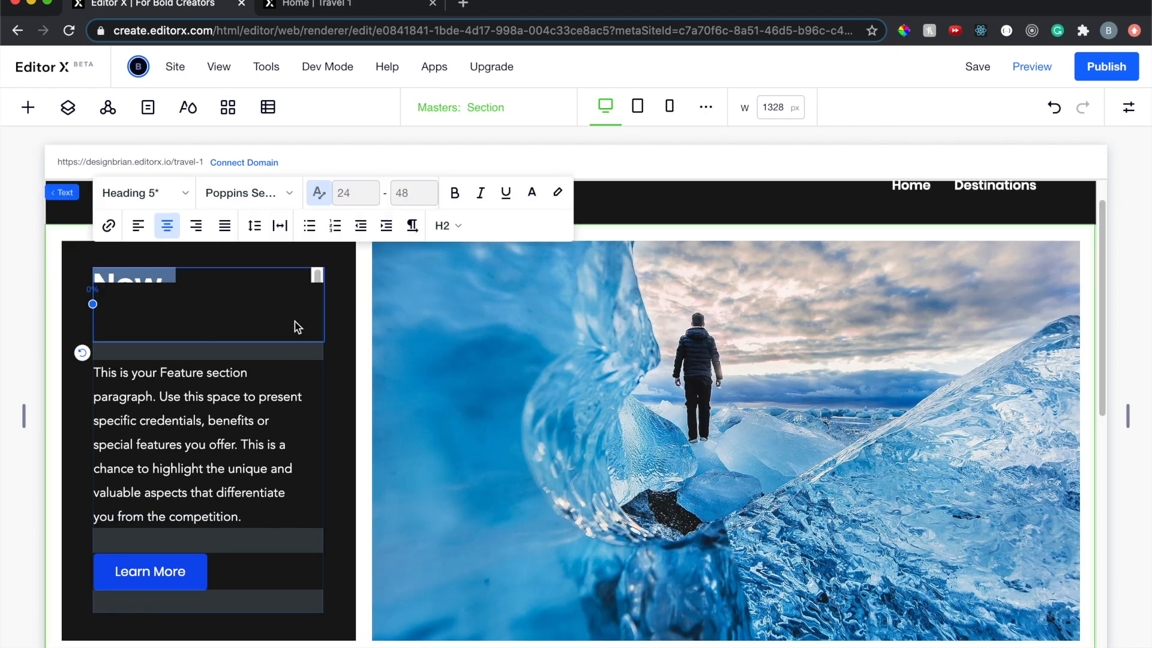
type("12")
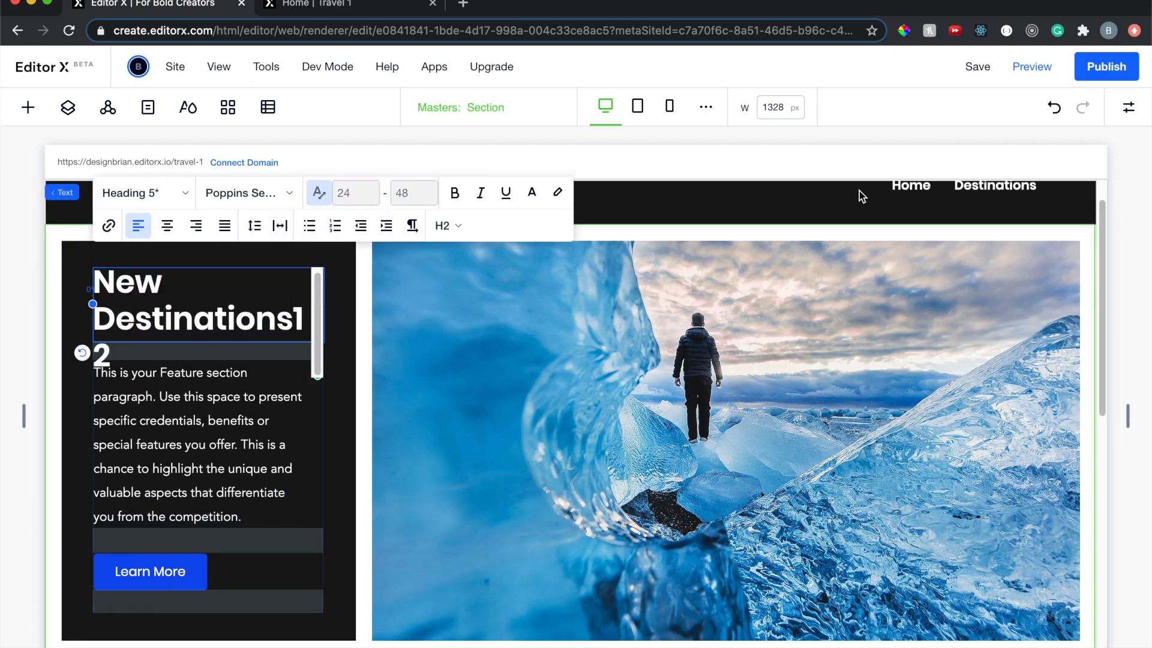
left_click(955, 264)
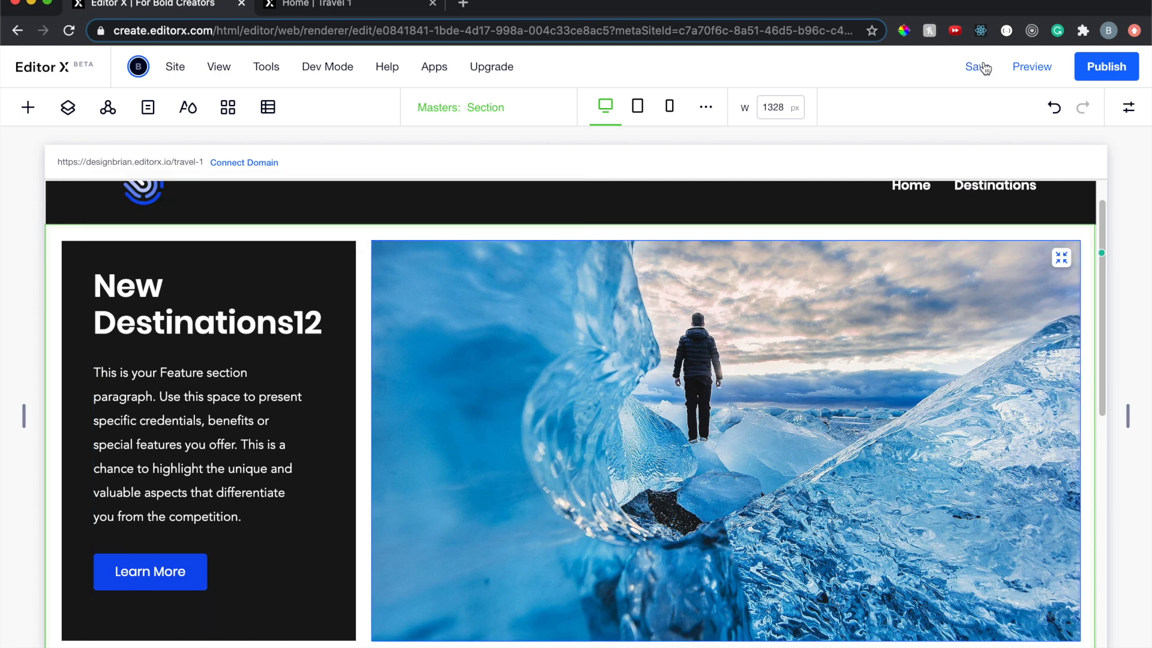
left_click(1083, 71)
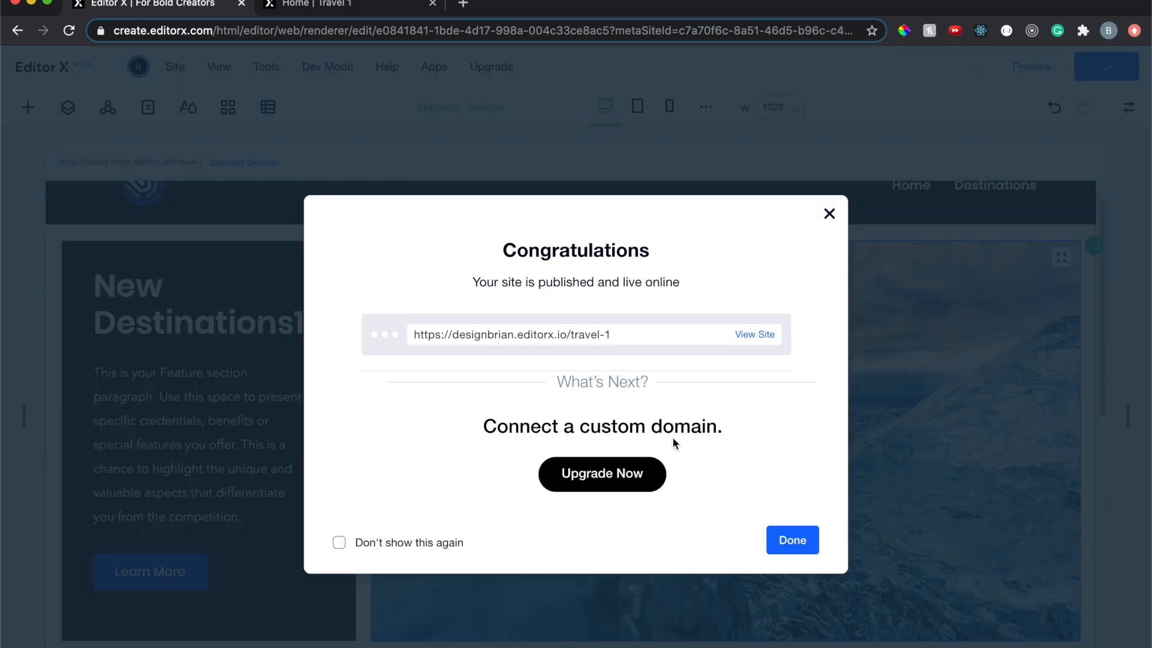
left_click(792, 540)
Examine the edited gallery heading on the live Destinations page and in the gallery section of the live Home page
scroll(717, 542, "down", 10)
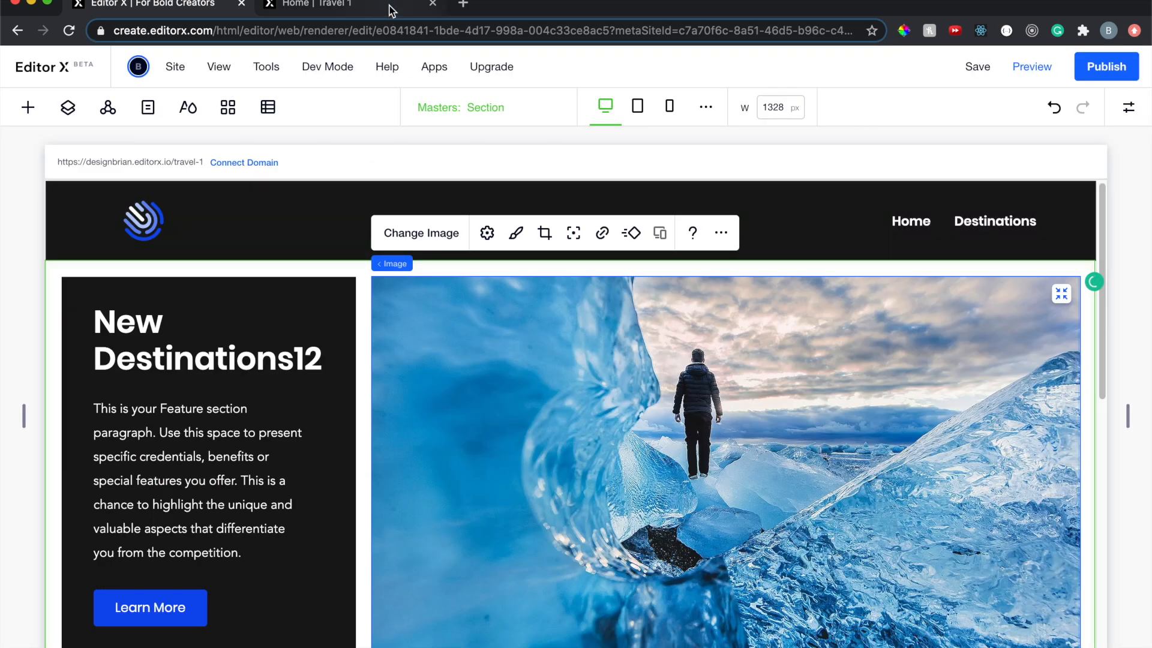
left_click(391, 10)
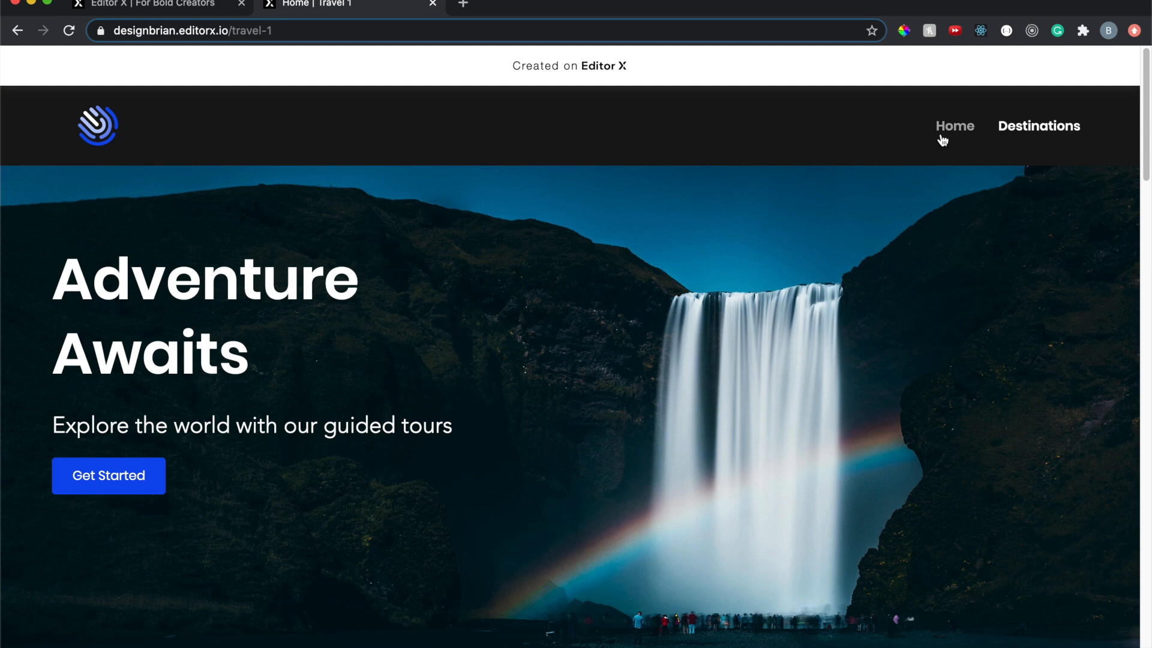
left_click(1023, 126)
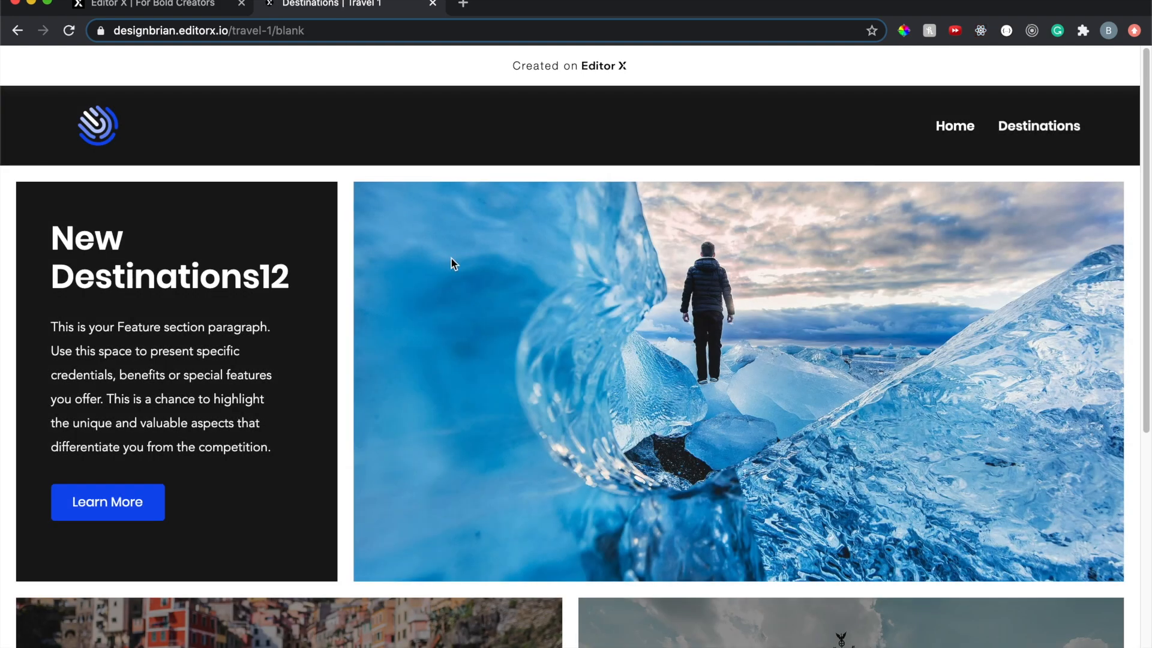
left_click(950, 122)
scroll(496, 398, "down", 10)
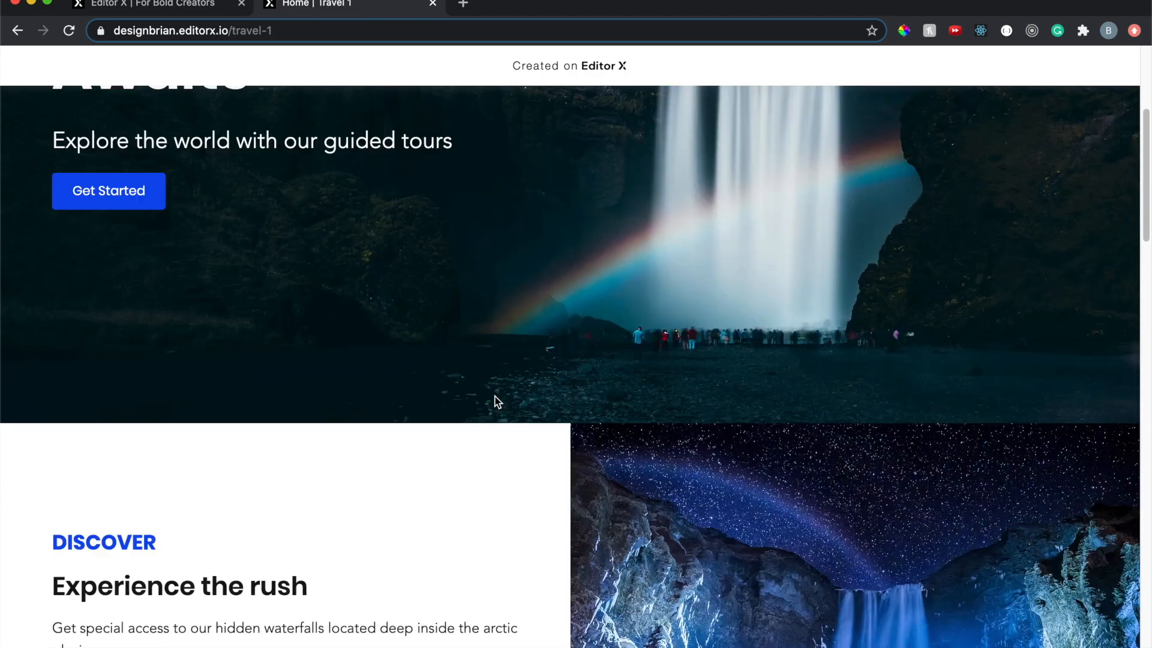
scroll(496, 400, "down", 10)
scroll(496, 401, "up", 1)
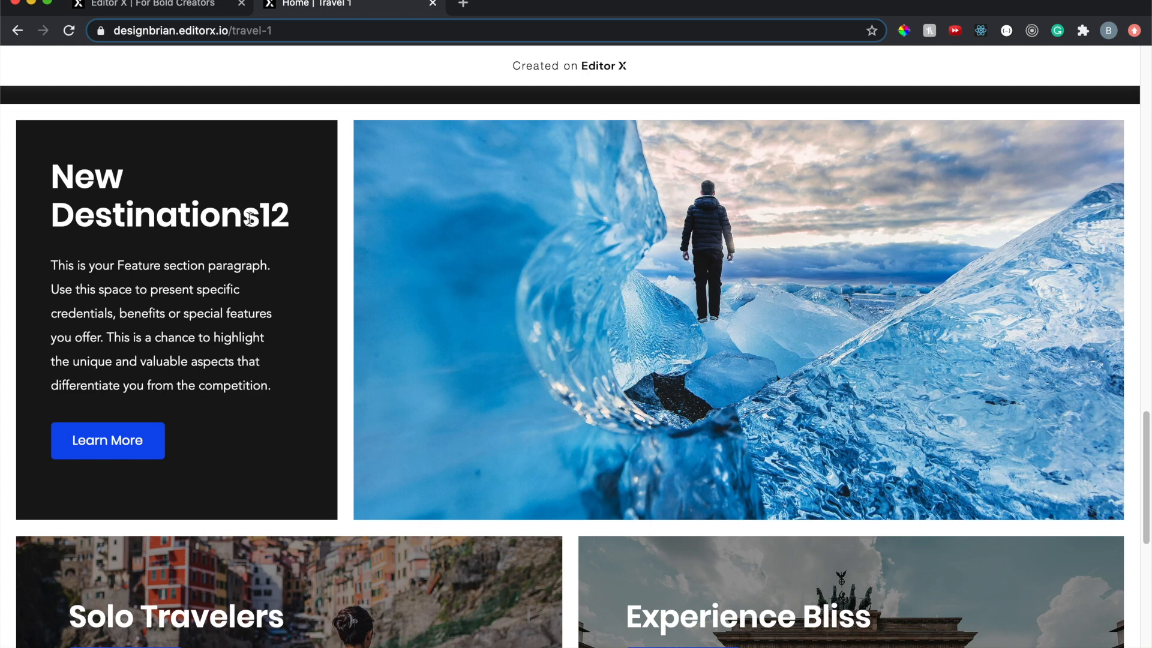
left_click_drag(294, 225, 239, 217)
left_click(282, 296)
scroll(277, 439, "up", 1)
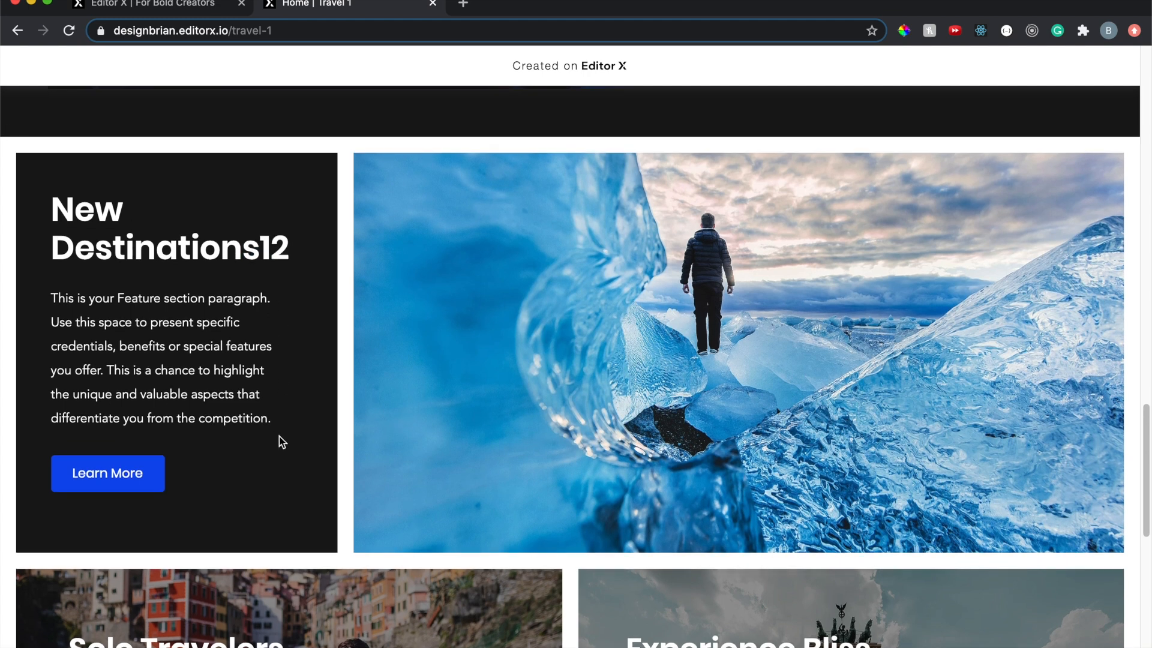
left_click_drag(272, 480, 157, 244)
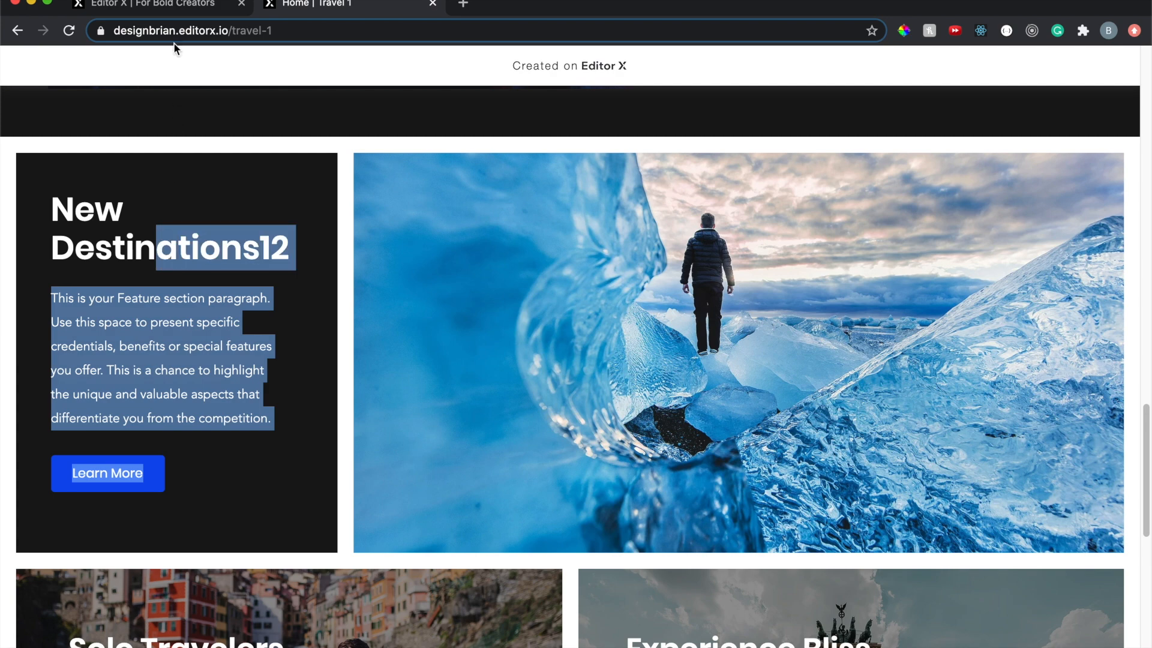
Switch back to Editor X, remove "12" from the gallery master's New Destinations heading, and republish the site
left_click(181, 5)
left_click(317, 365)
double_click(317, 366)
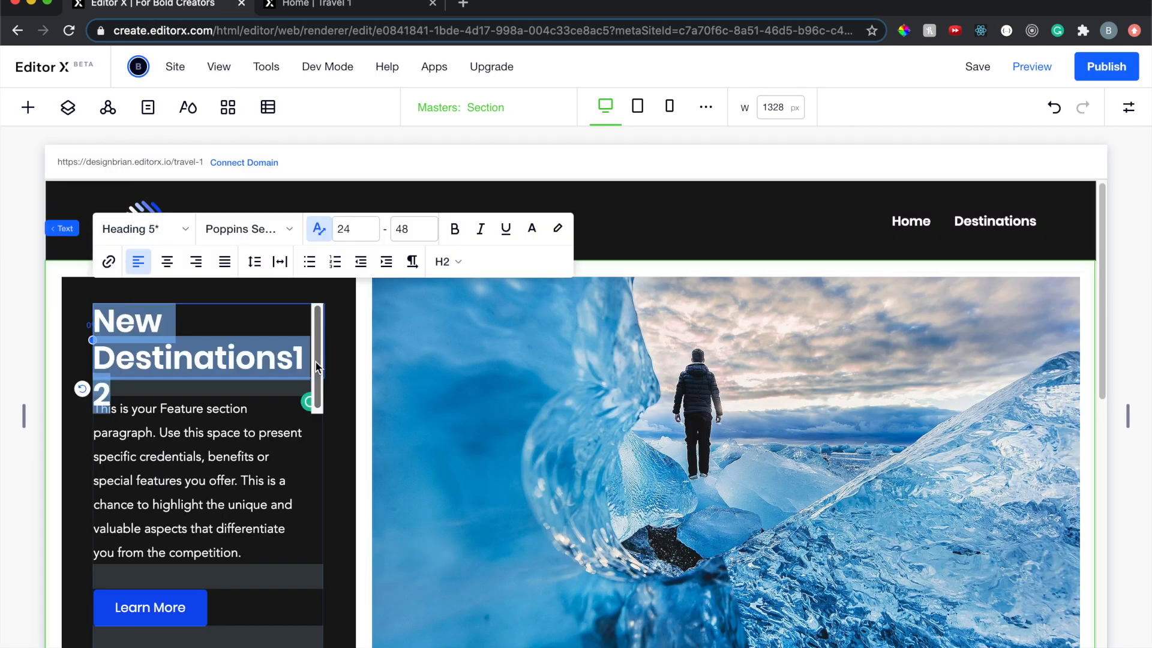
left_click(304, 358)
key("BackSpace")
key("Delete")
left_click(1117, 67)
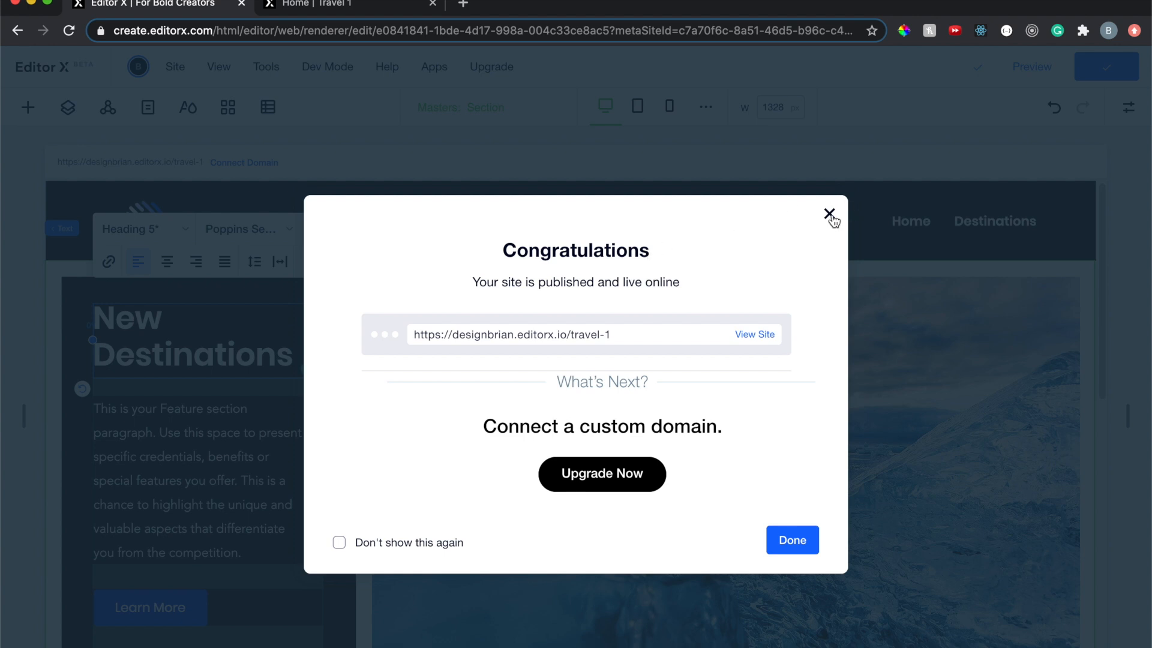
left_click(830, 214)
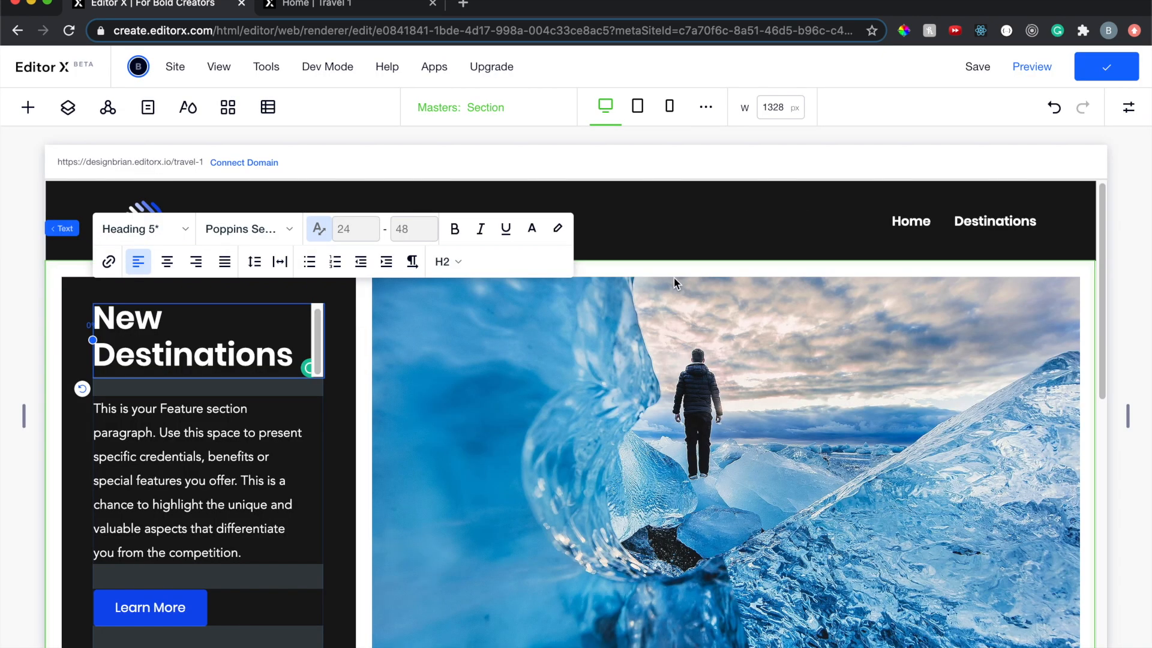
left_click(667, 305)
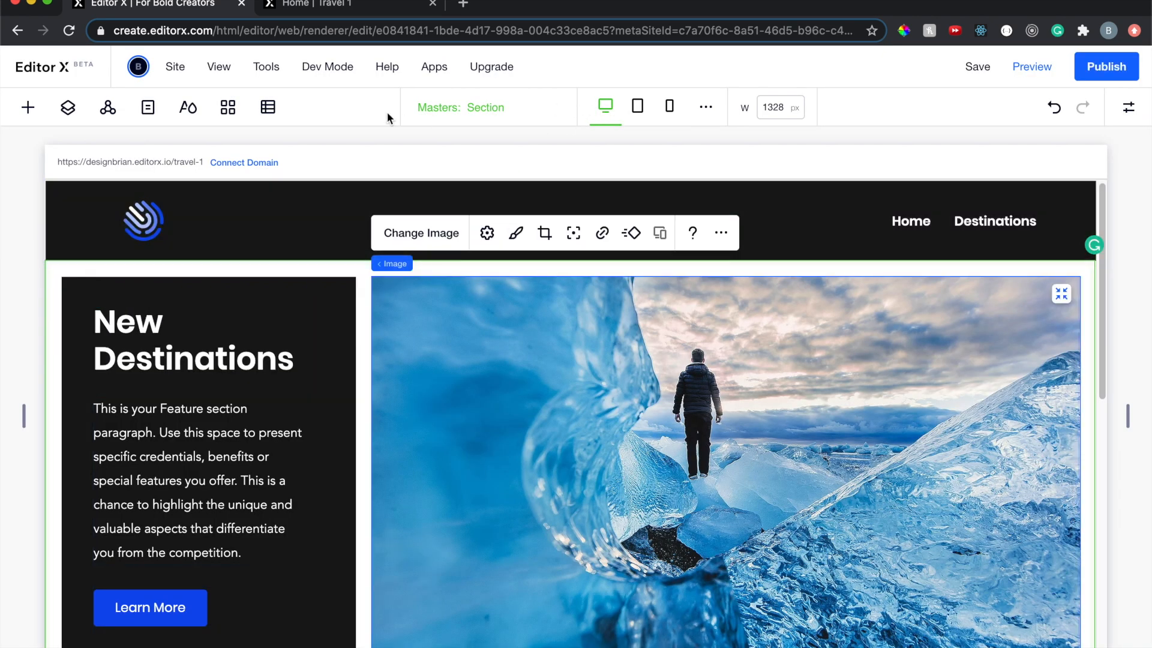
Open the Home page for editing and return to its hero section
left_click(138, 111)
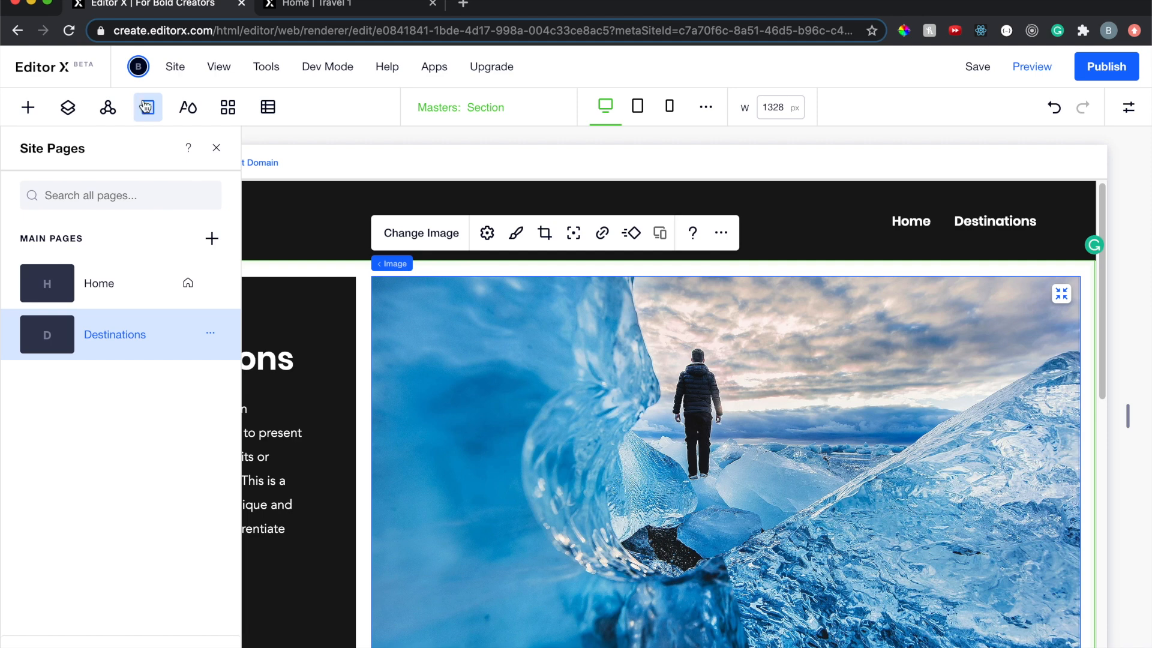
left_click(124, 285)
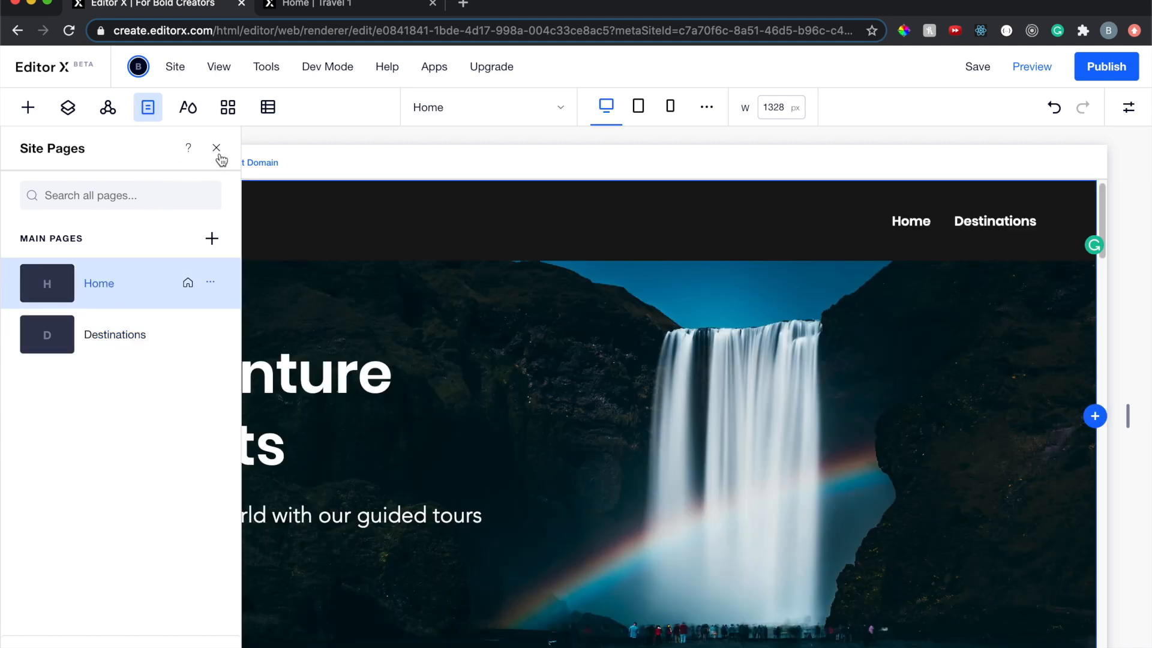
left_click(216, 148)
scroll(305, 420, "down", 3)
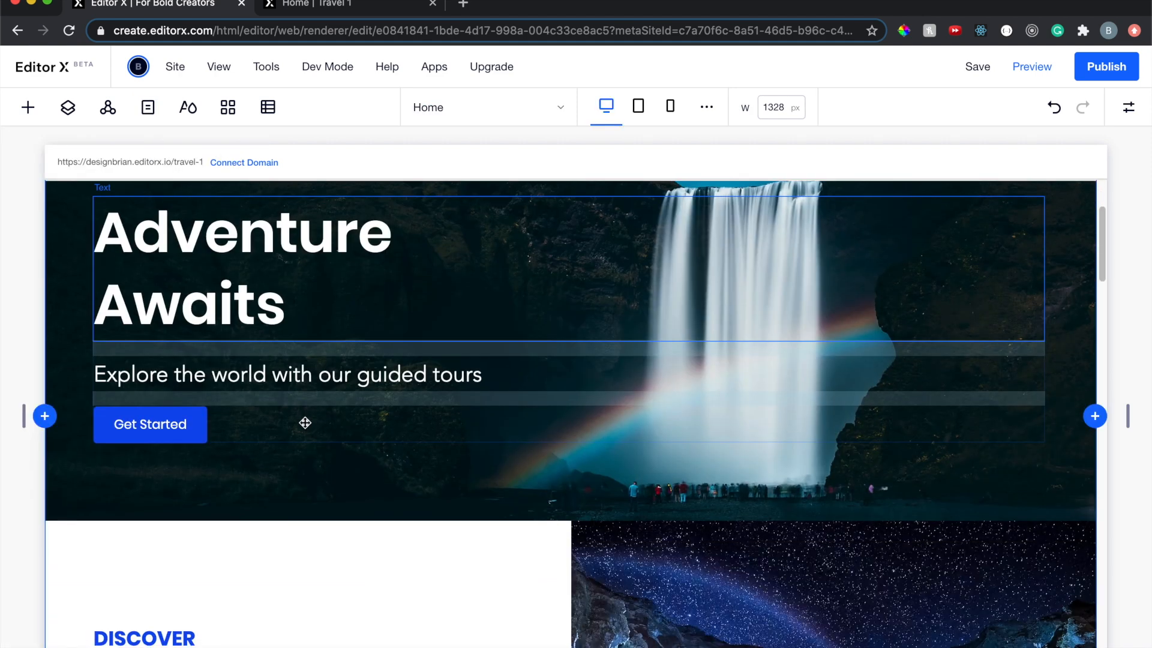
scroll(304, 422, "down", 4)
scroll(303, 420, "up", 6)
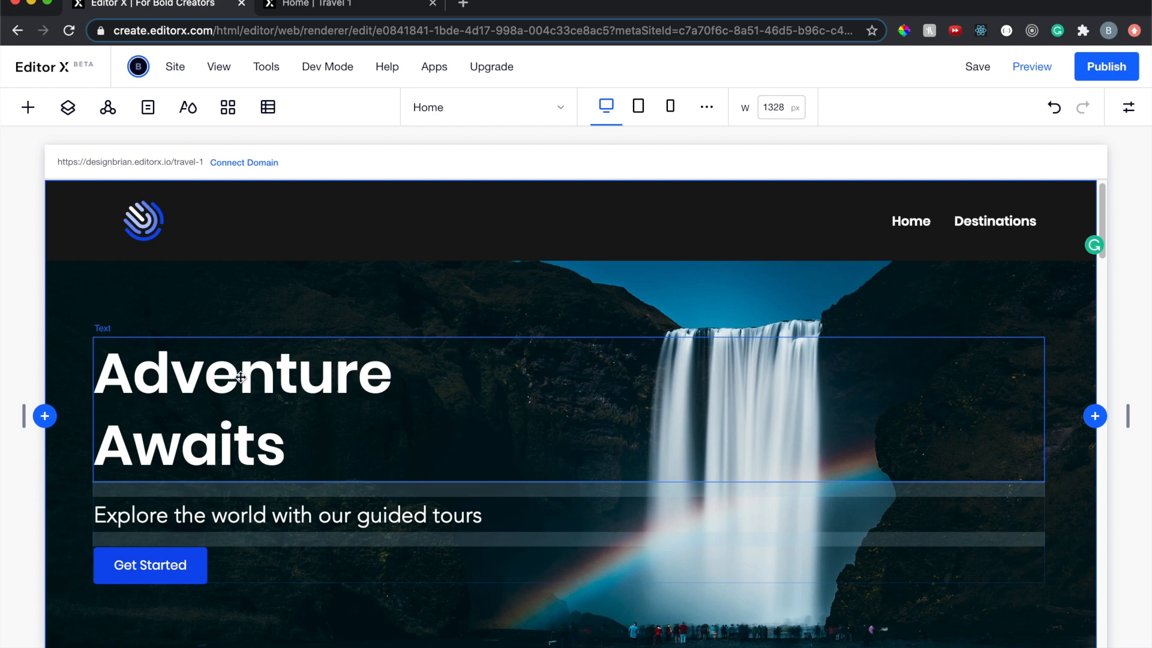
Apply the Slide-In animation to the Adventure Awaits heading and open its customization settings
left_click(218, 380)
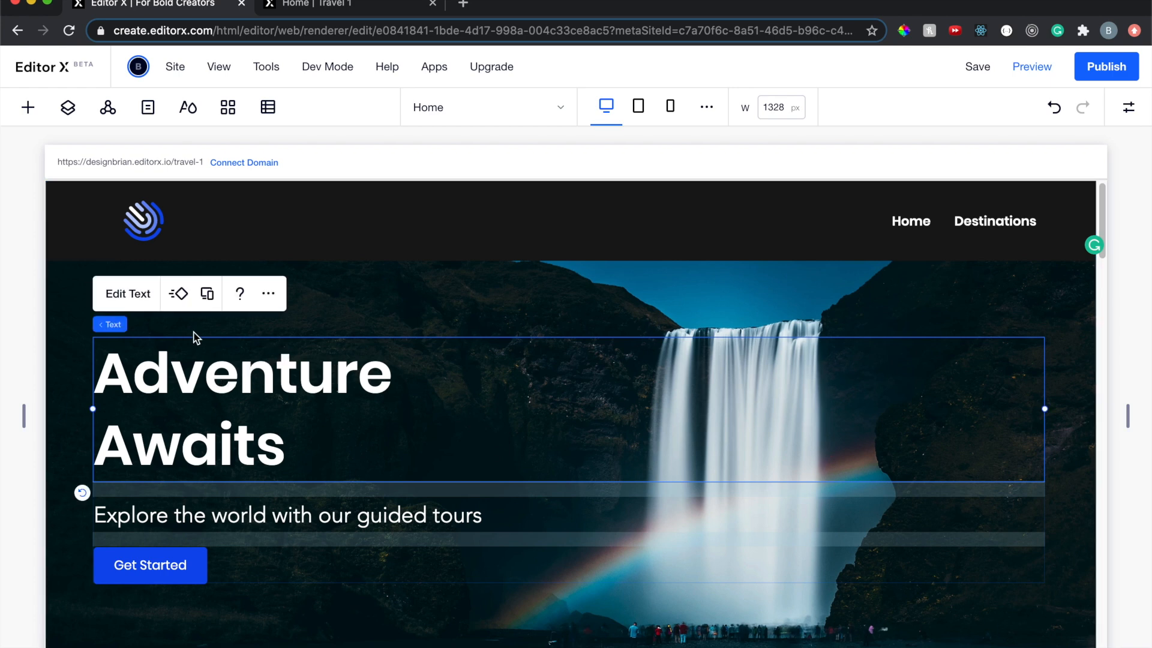
left_click(181, 295)
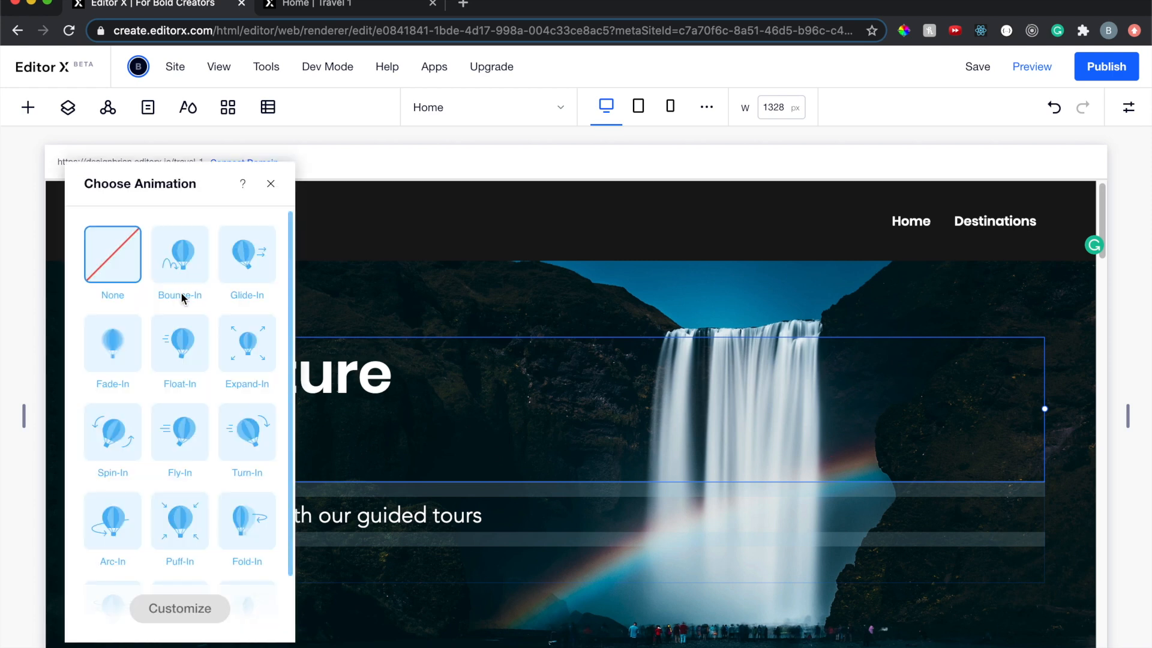
left_click_drag(85, 174, 689, 149)
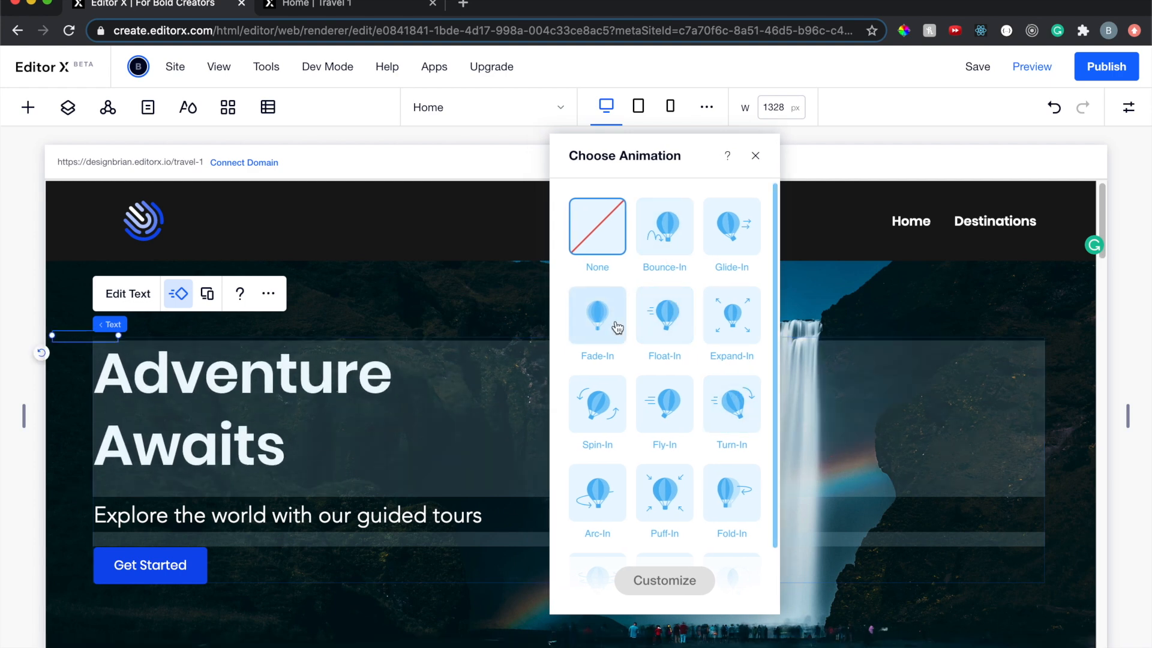
scroll(665, 397, "down", 2)
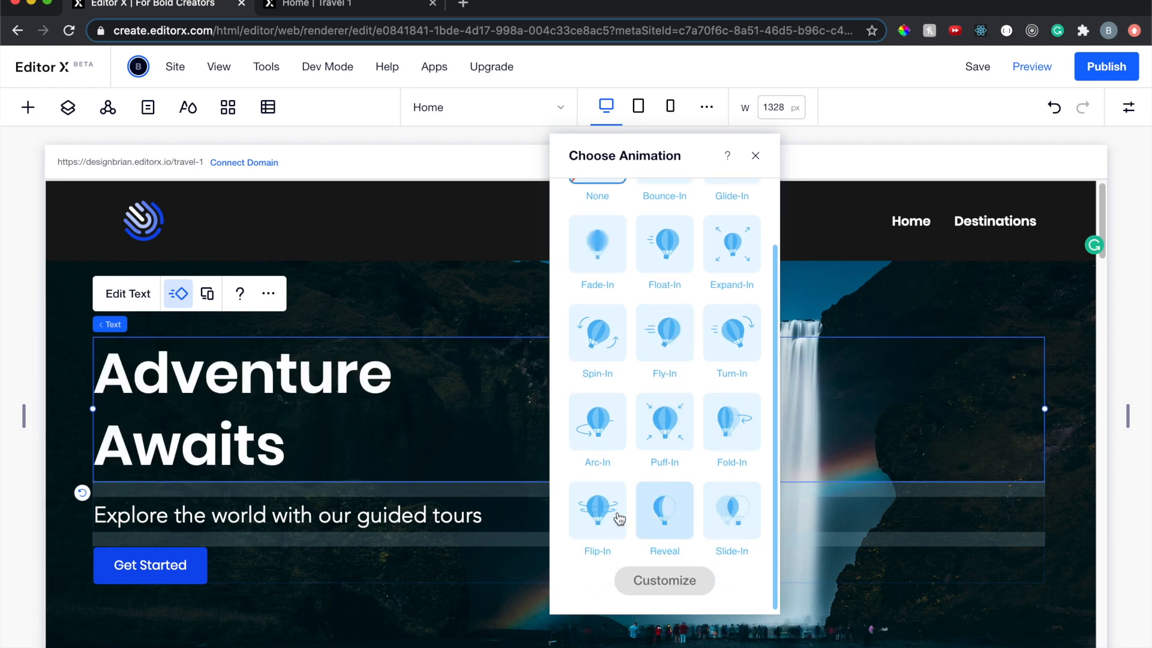
left_click(720, 521)
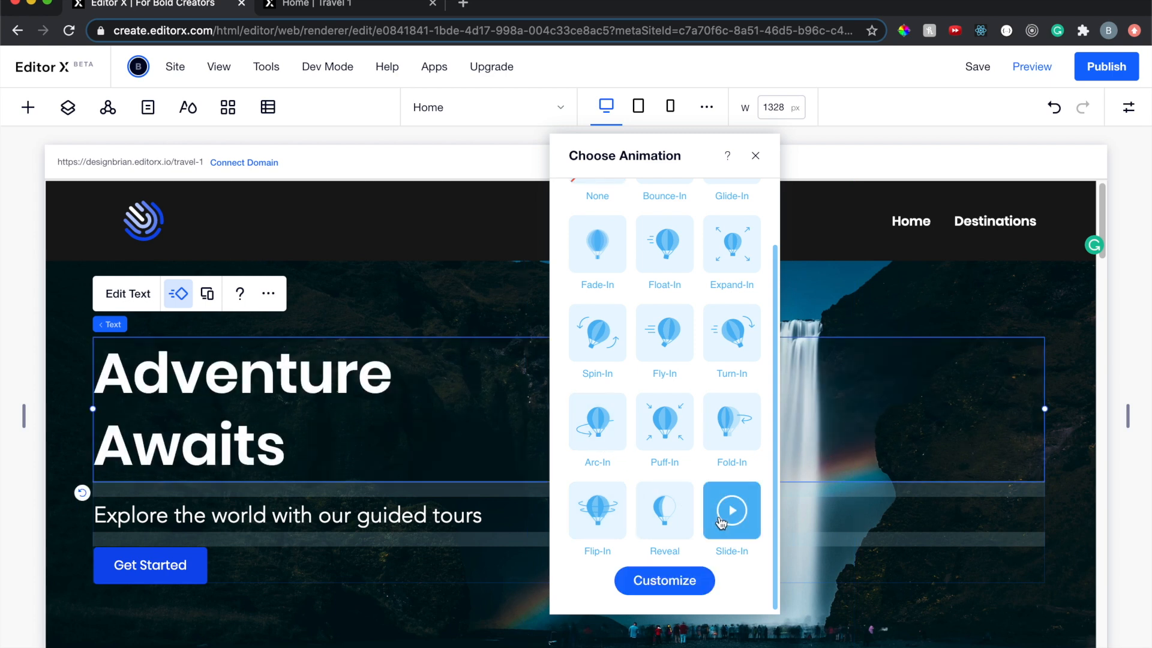
left_click(685, 582)
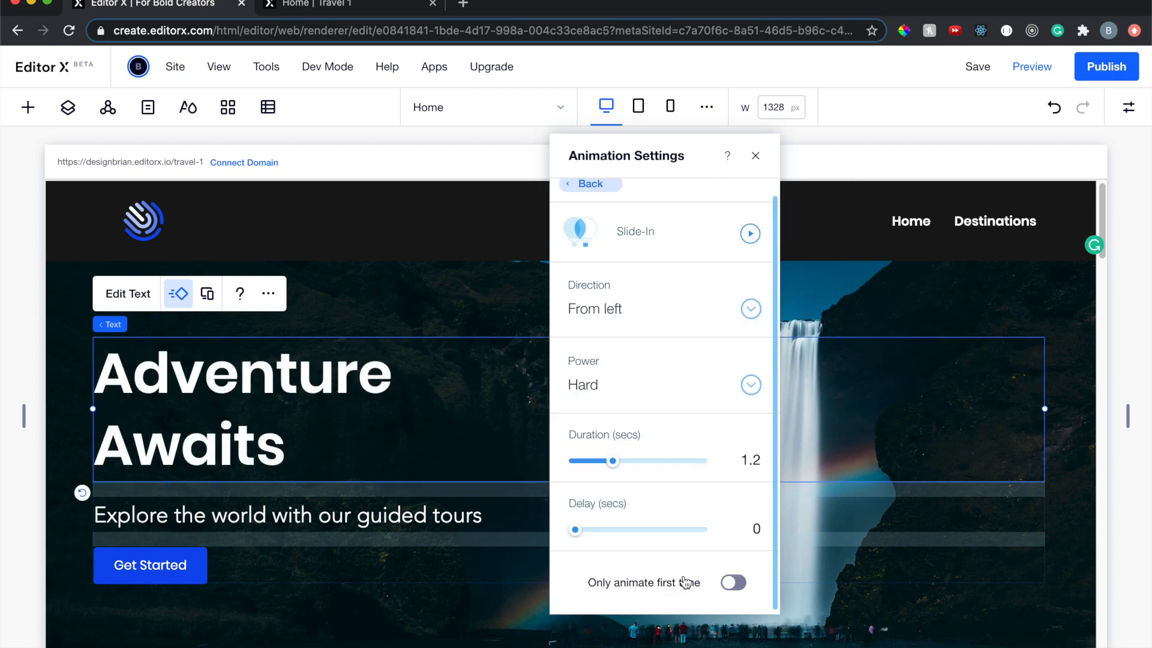
Try the From right direction for the heading's slide-in, preview it, and set the direction back to From left
left_click(751, 310)
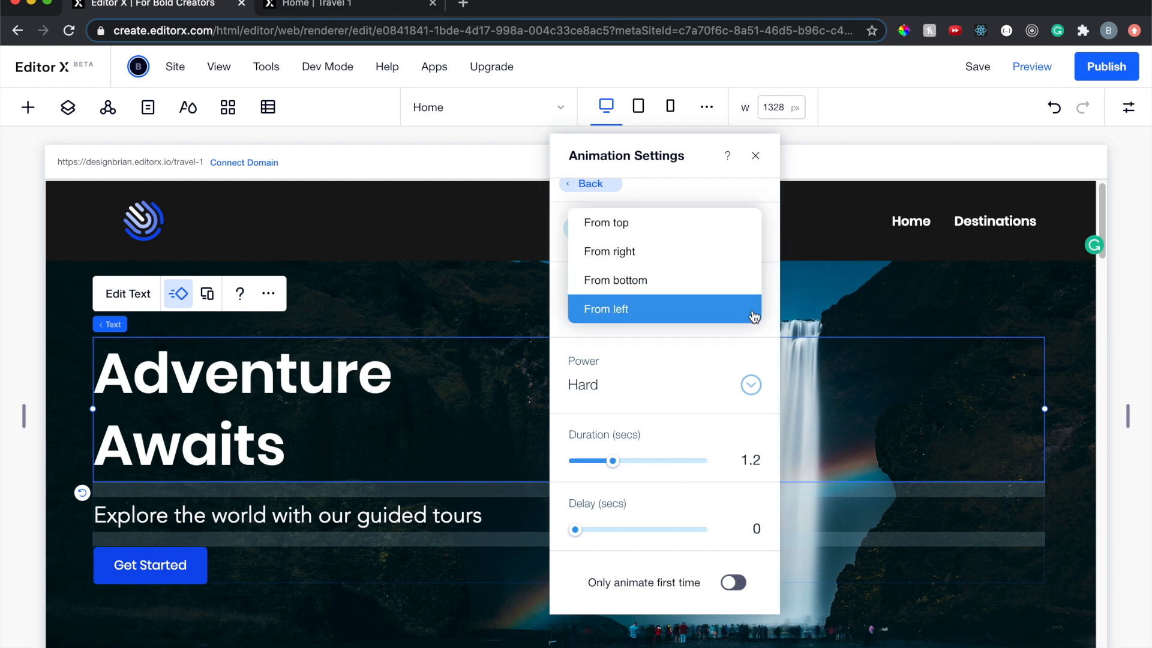
left_click(651, 253)
left_click(749, 233)
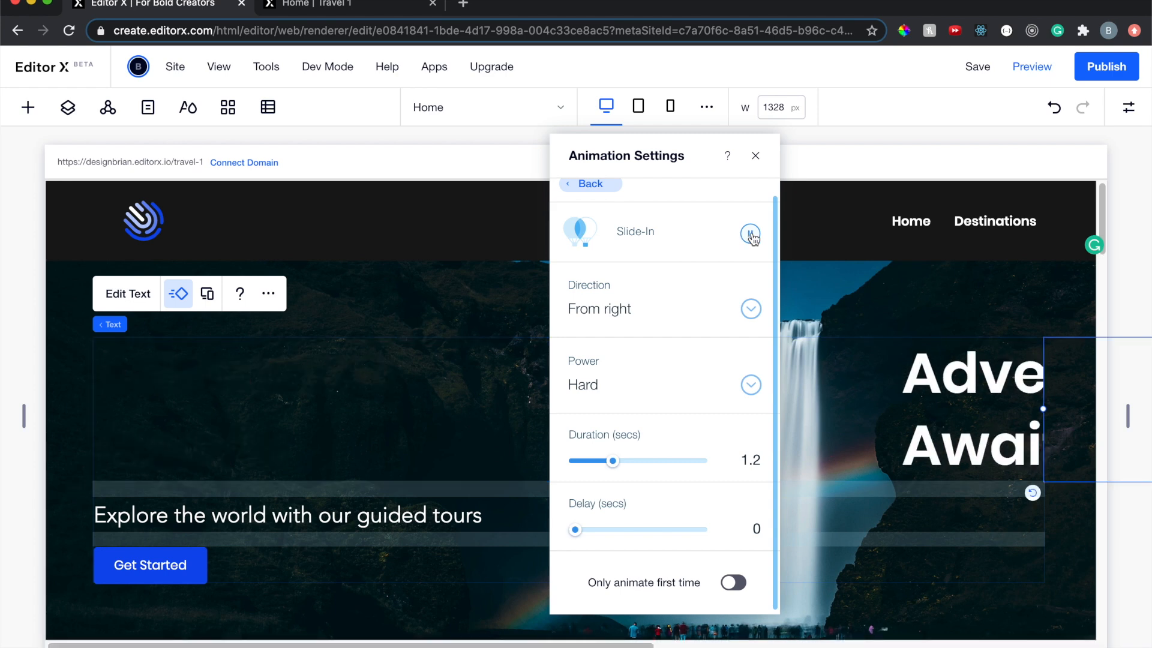
left_click(751, 309)
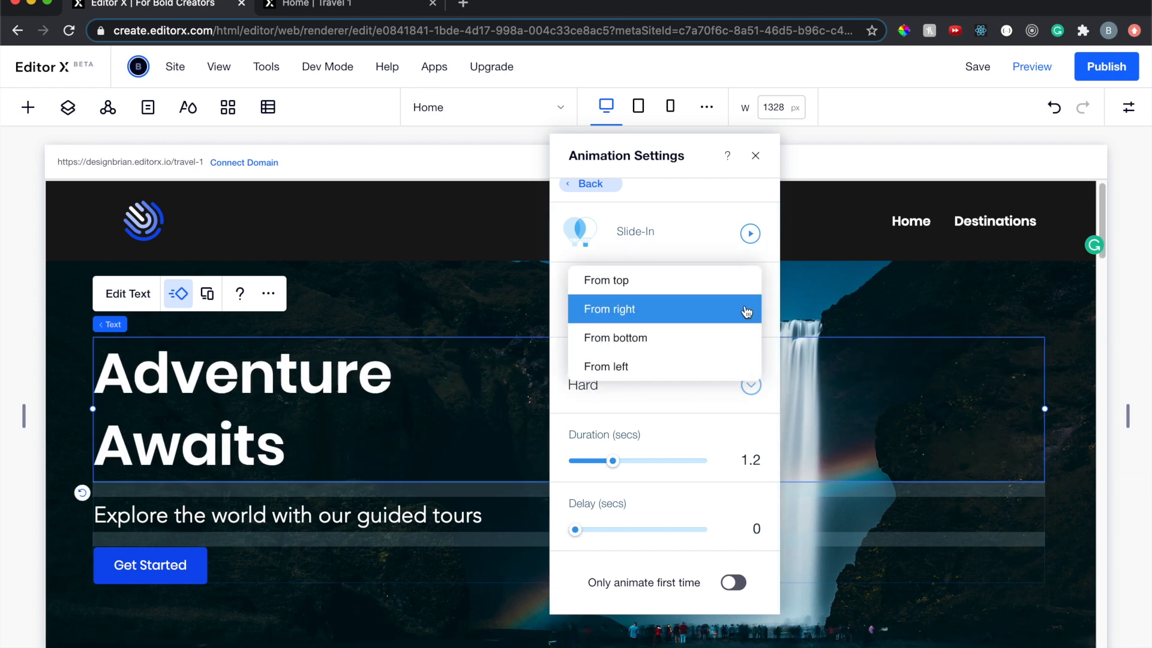
left_click(688, 361)
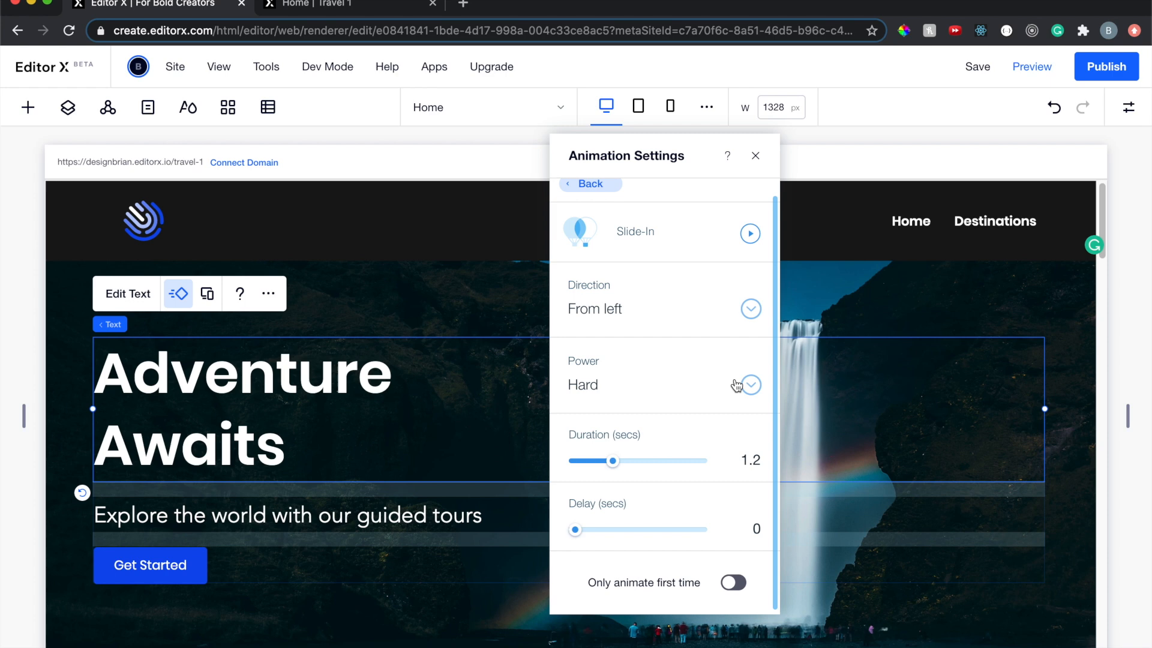
Try a different power level for the heading's slide-in, preview it, and set the power back to Hard
left_click(750, 384)
left_click(694, 359)
left_click(750, 234)
left_click(750, 384)
left_click(631, 408)
Set the heading's slide-in duration to 0.8 seconds with a delay of 0, preview it, and close the animation settings
left_click_drag(613, 463, 601, 462)
left_click(750, 233)
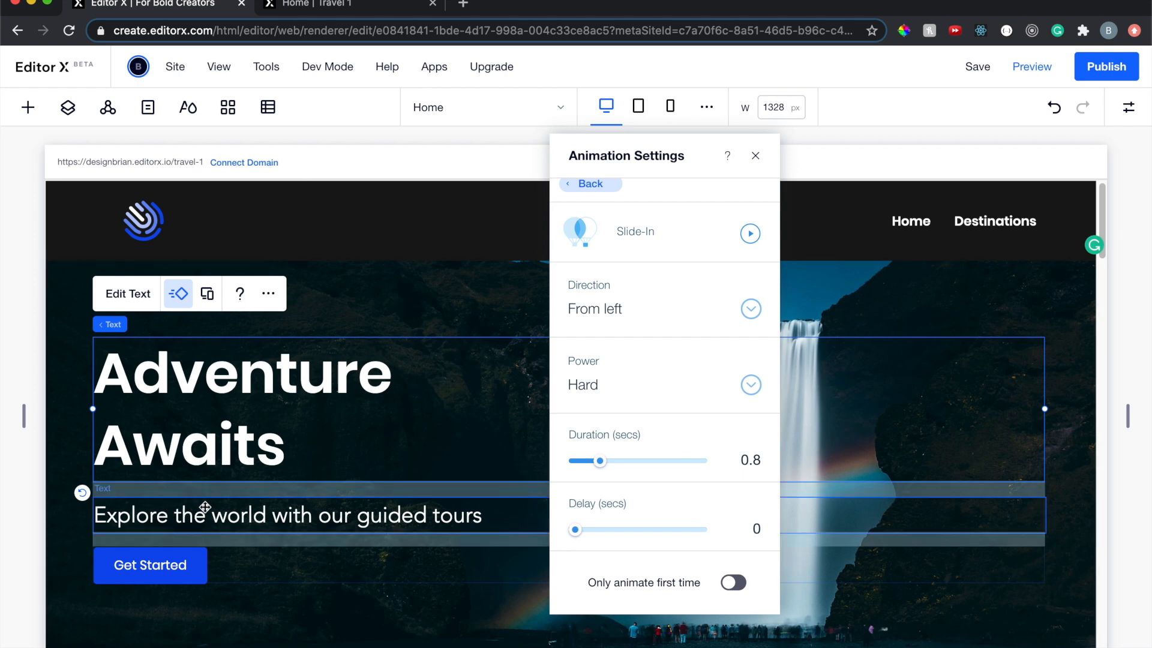
left_click_drag(576, 529, 526, 531)
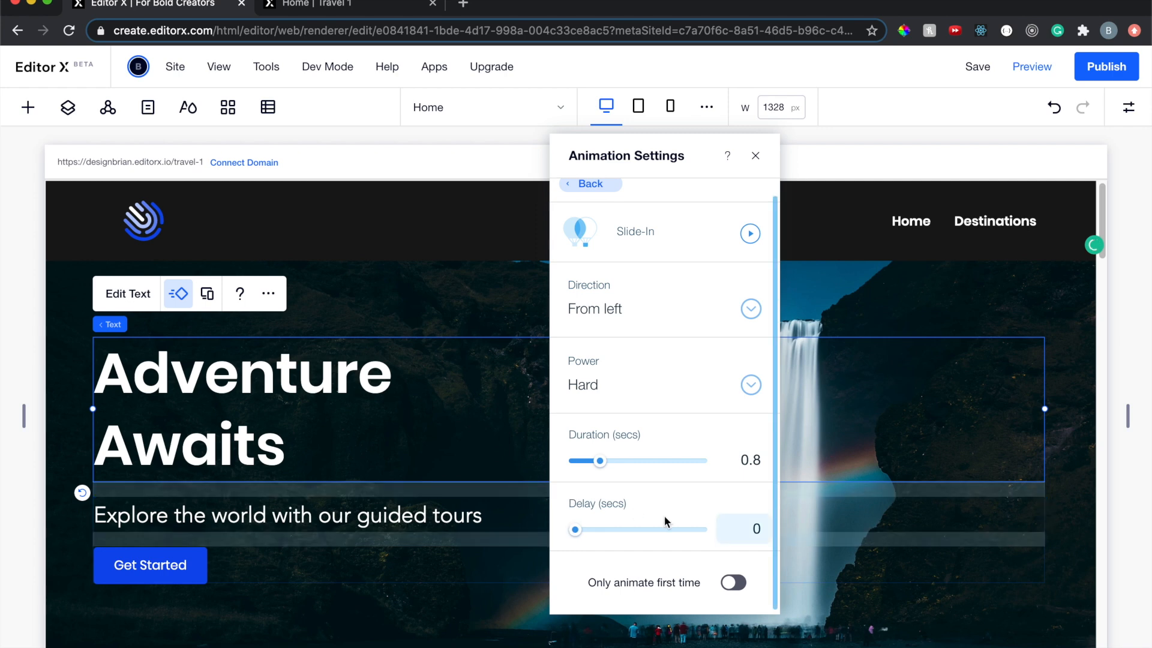
left_click(755, 157)
Apply a Slide-In animation with a 0.75-second duration to the "Explore the world with our guided tours" text and preview it
left_click(258, 518)
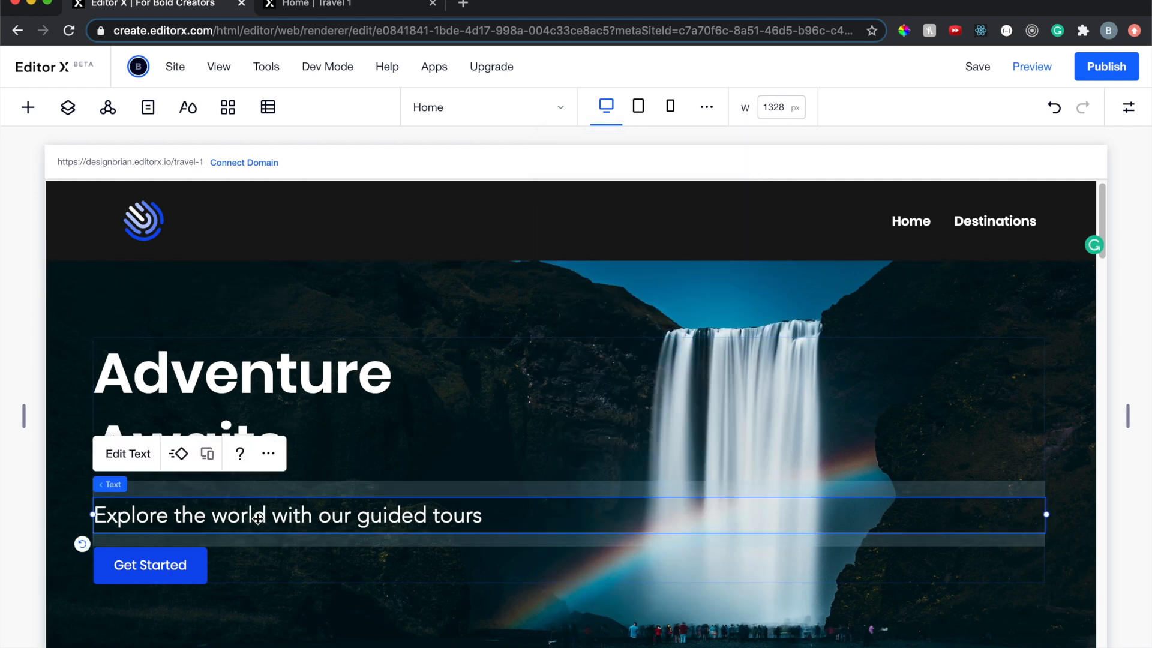
left_click(178, 455)
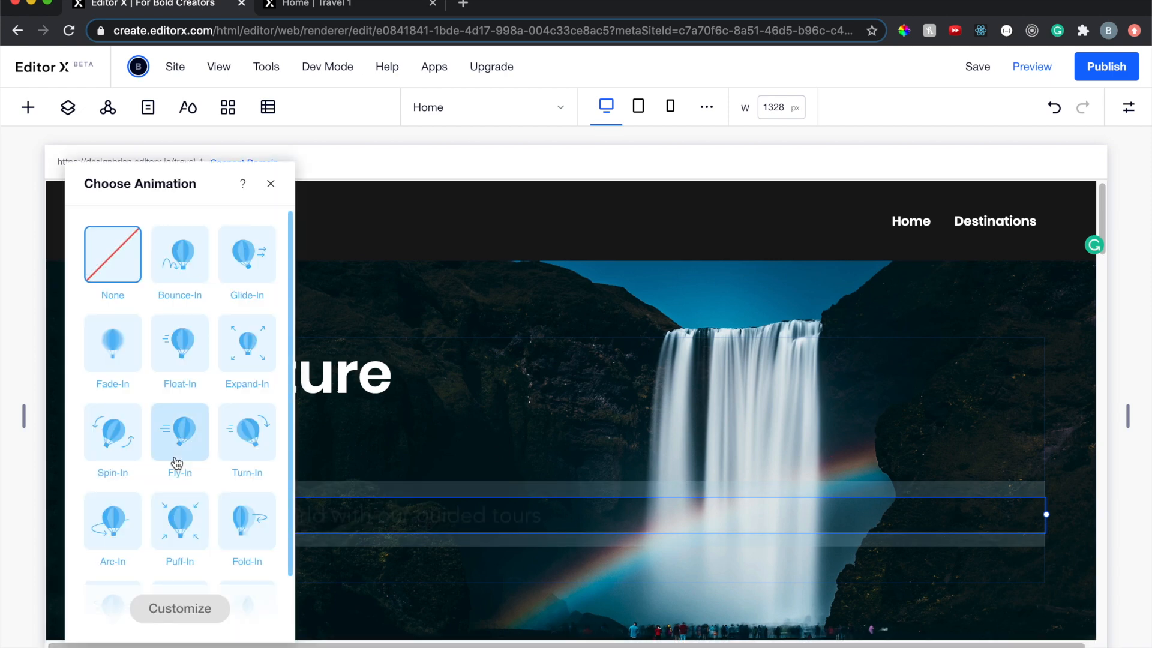
left_click_drag(201, 183, 678, 125)
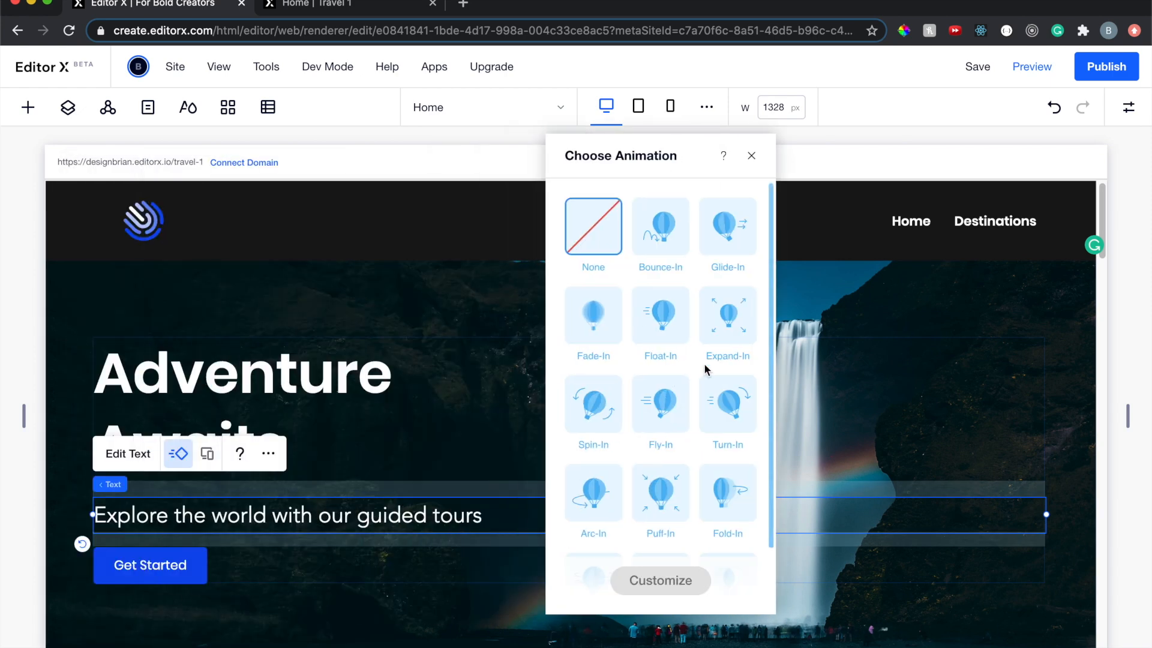
scroll(706, 368, "down", 2)
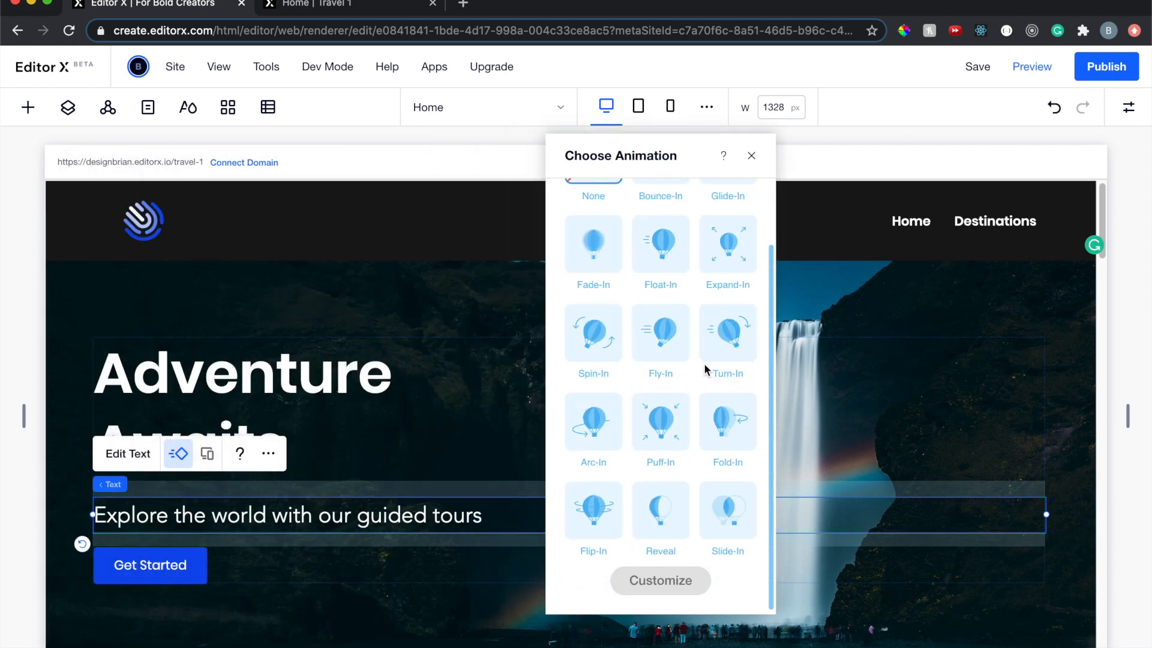
left_click(723, 510)
left_click(661, 580)
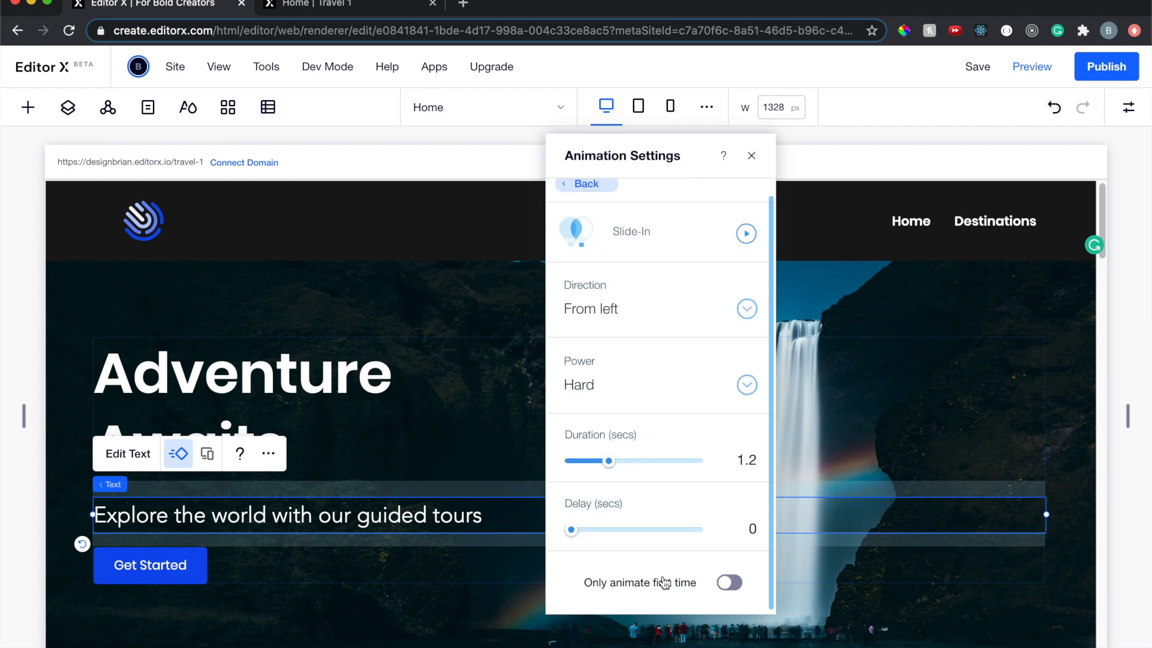
left_click_drag(607, 460, 596, 463)
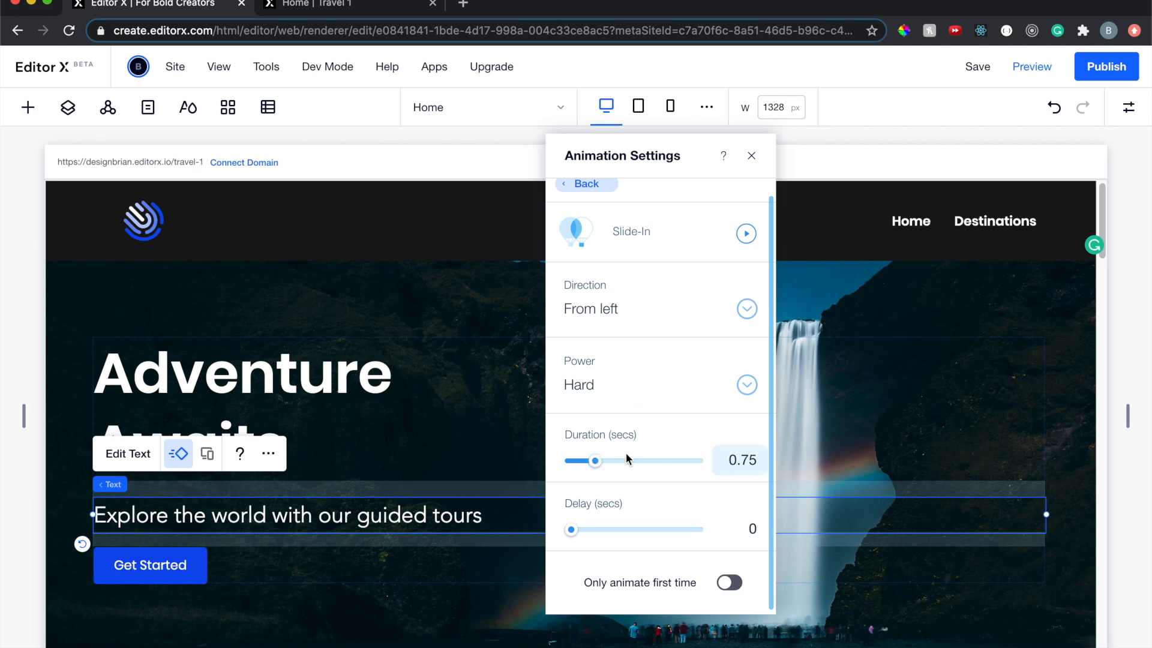
left_click(744, 240)
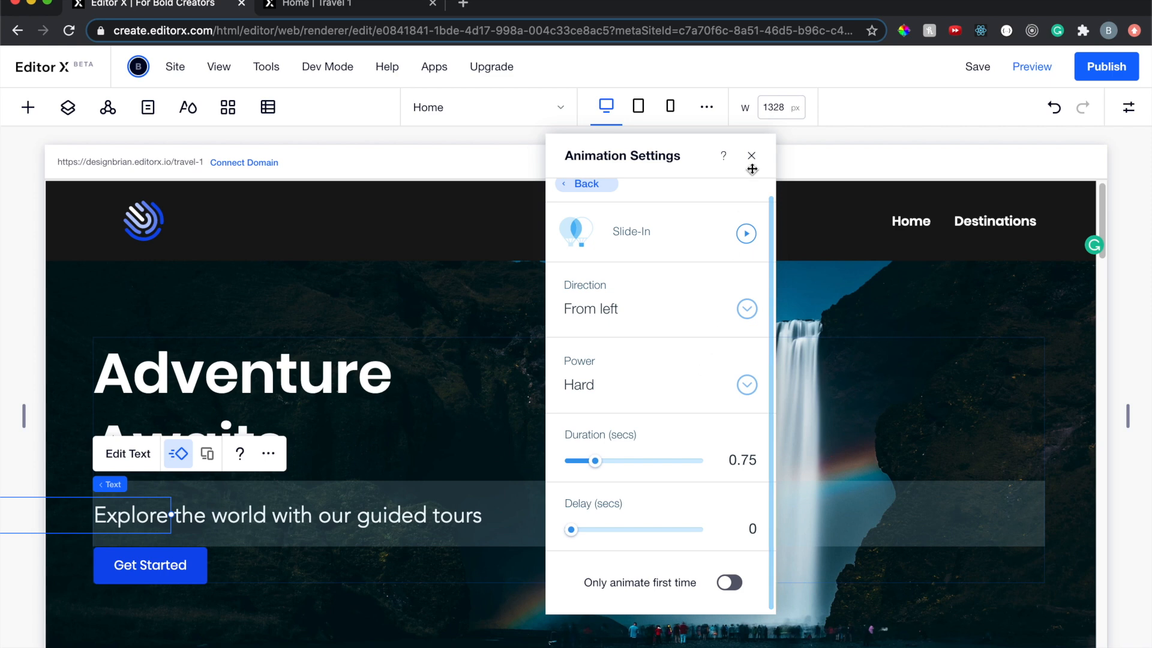
left_click(751, 156)
Apply a Reveal animation to the hero's Get Started button and set its duration to 0.8 seconds
left_click(196, 588)
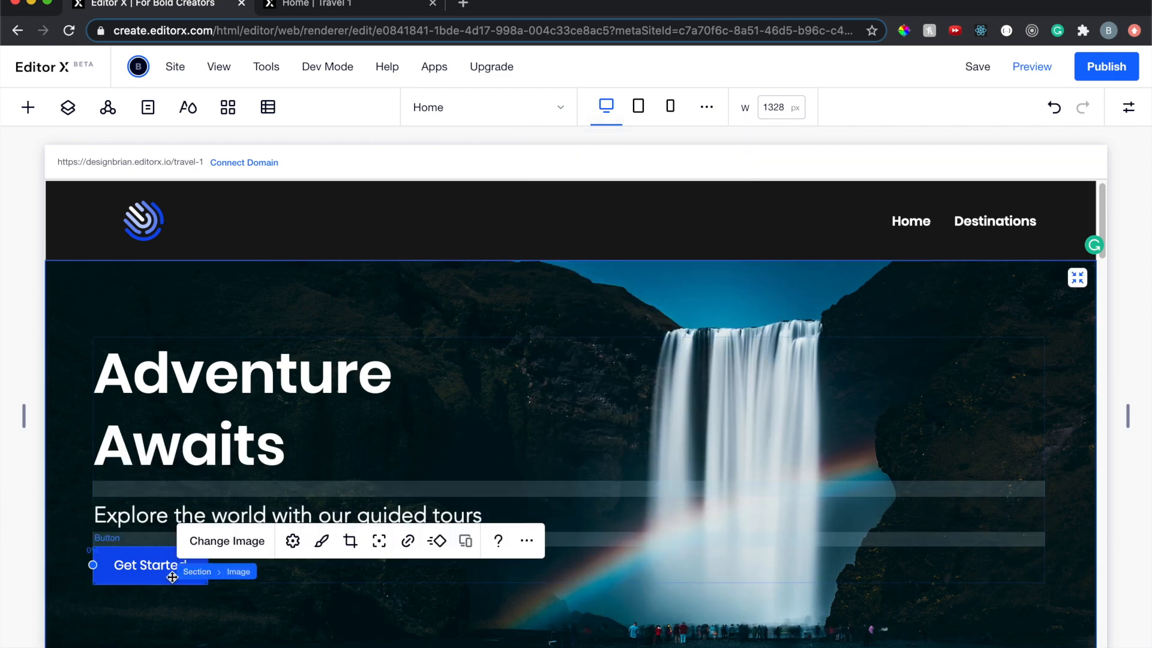
left_click(170, 577)
left_click(256, 503)
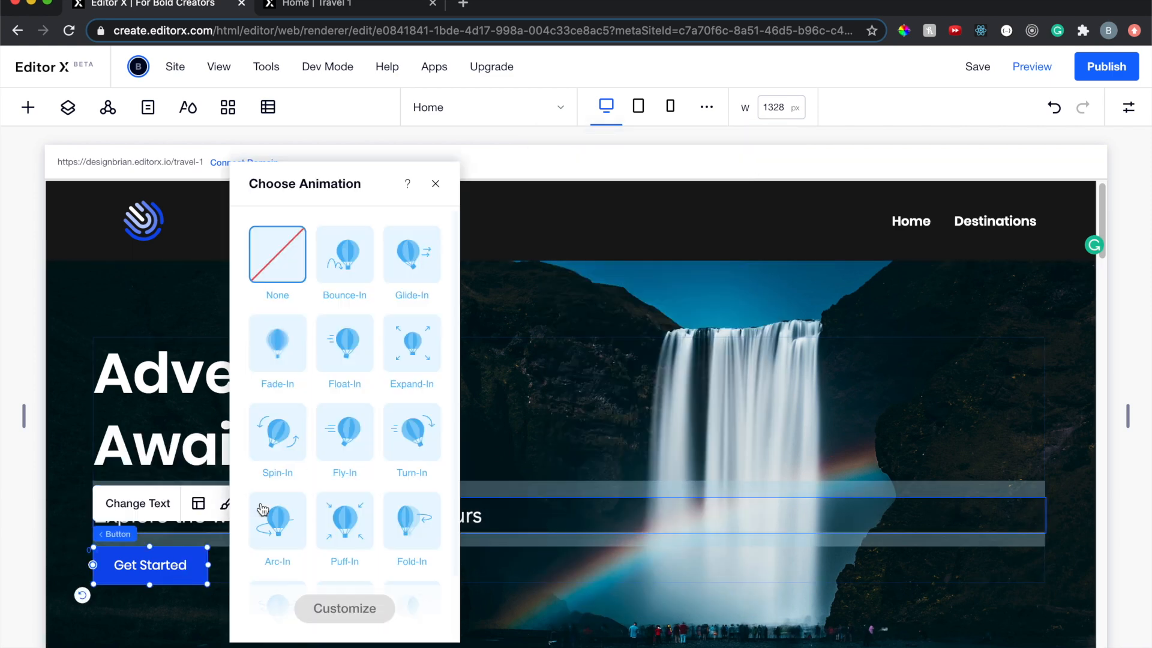
left_click_drag(375, 193, 690, 160)
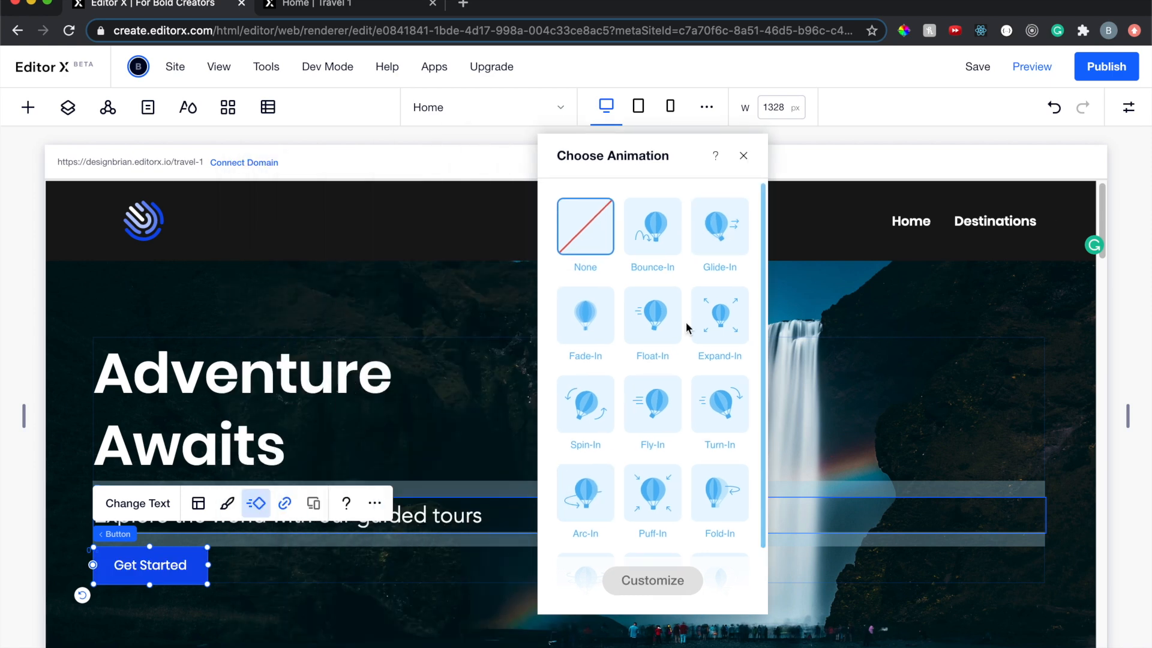
scroll(687, 327, "down", 2)
left_click(646, 505)
left_click(653, 580)
left_click_drag(602, 398, 589, 401)
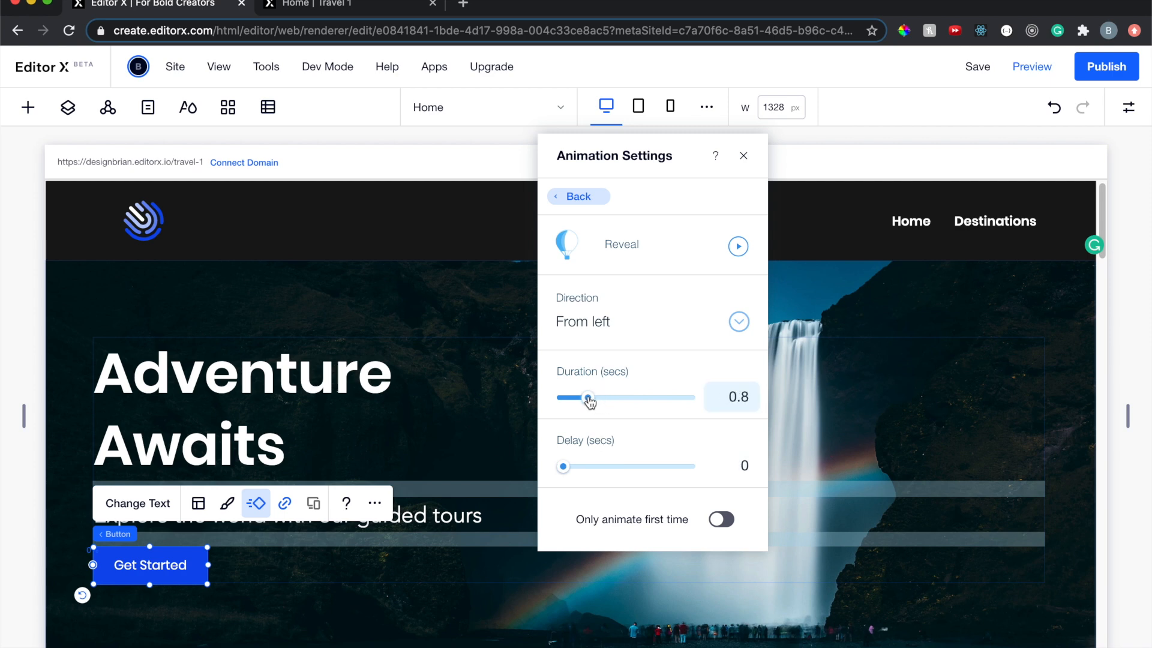
left_click(744, 157)
Publish the site and view the hero section on the live Home page
left_click(1091, 72)
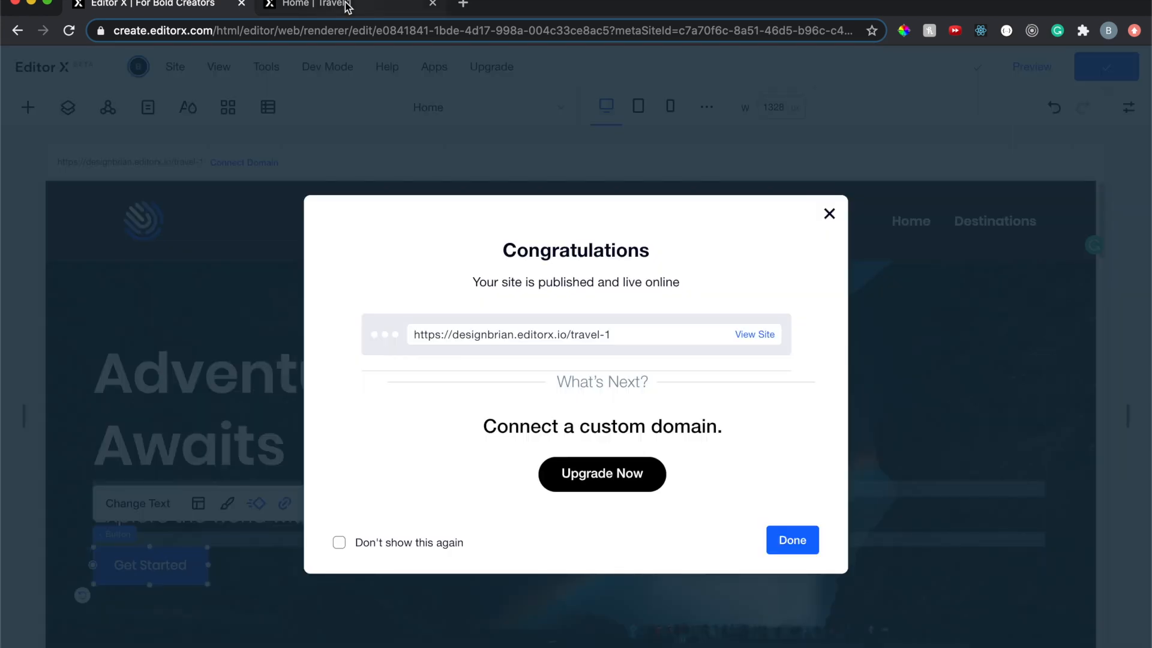
left_click(828, 215)
left_click(378, 6)
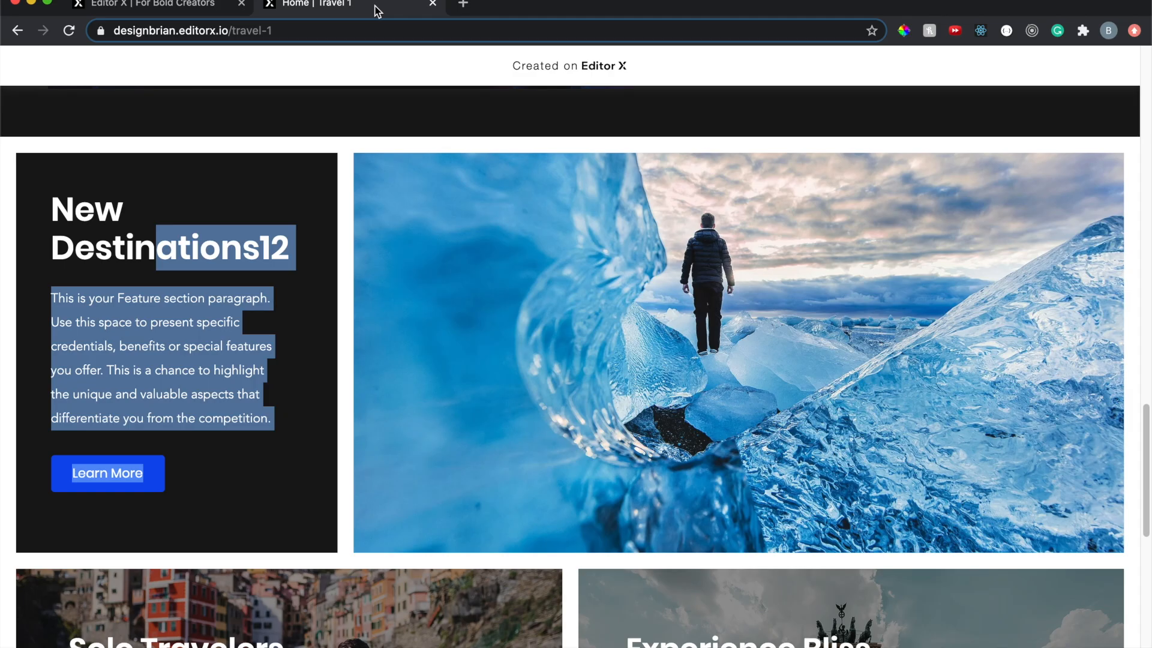
scroll(436, 108, "up", 15)
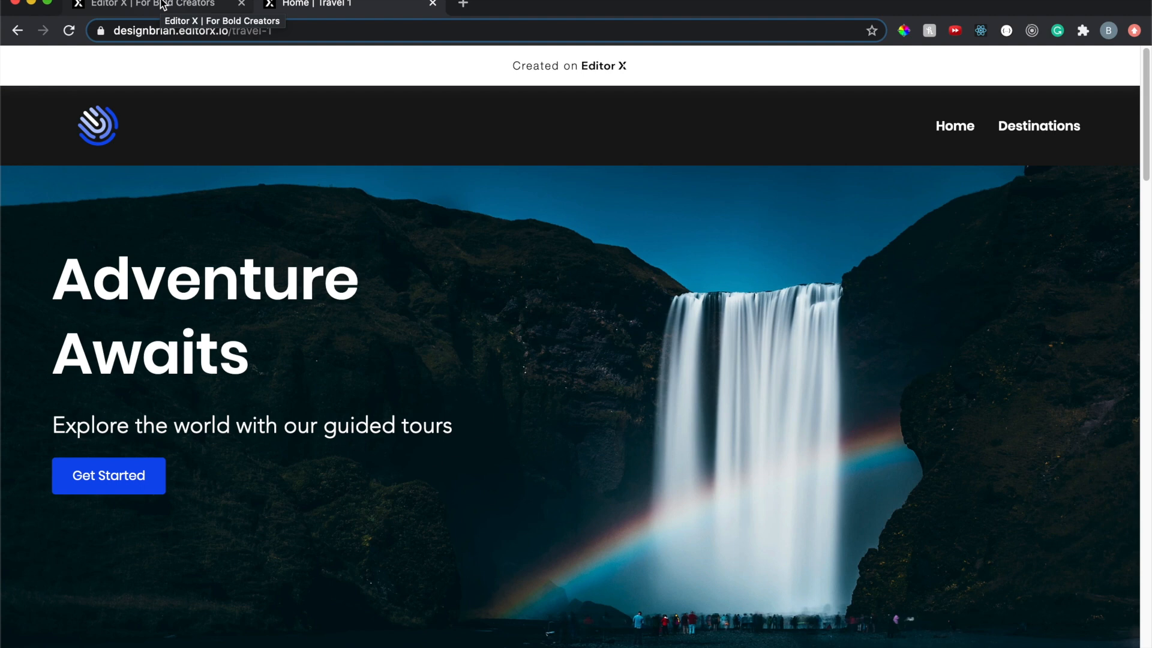
Back in the Editor X tab, apply an Arc-In animation with a 0.8-second duration to the Discover section's waterfall image and preview it
left_click(162, 5)
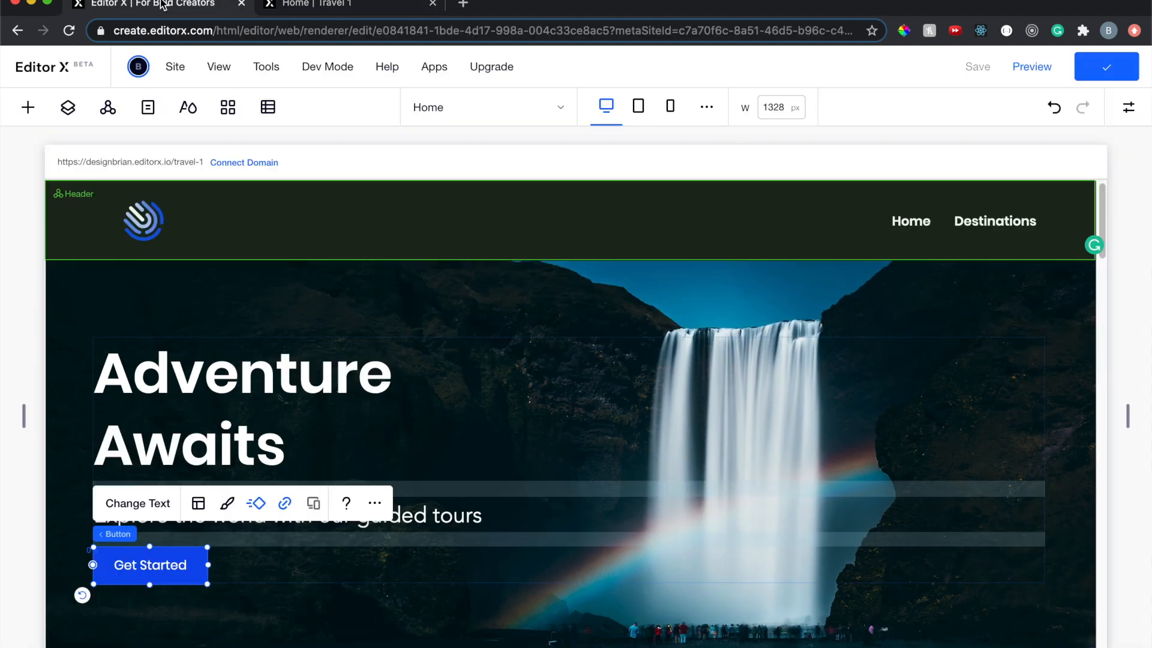
scroll(334, 432, "down", 5)
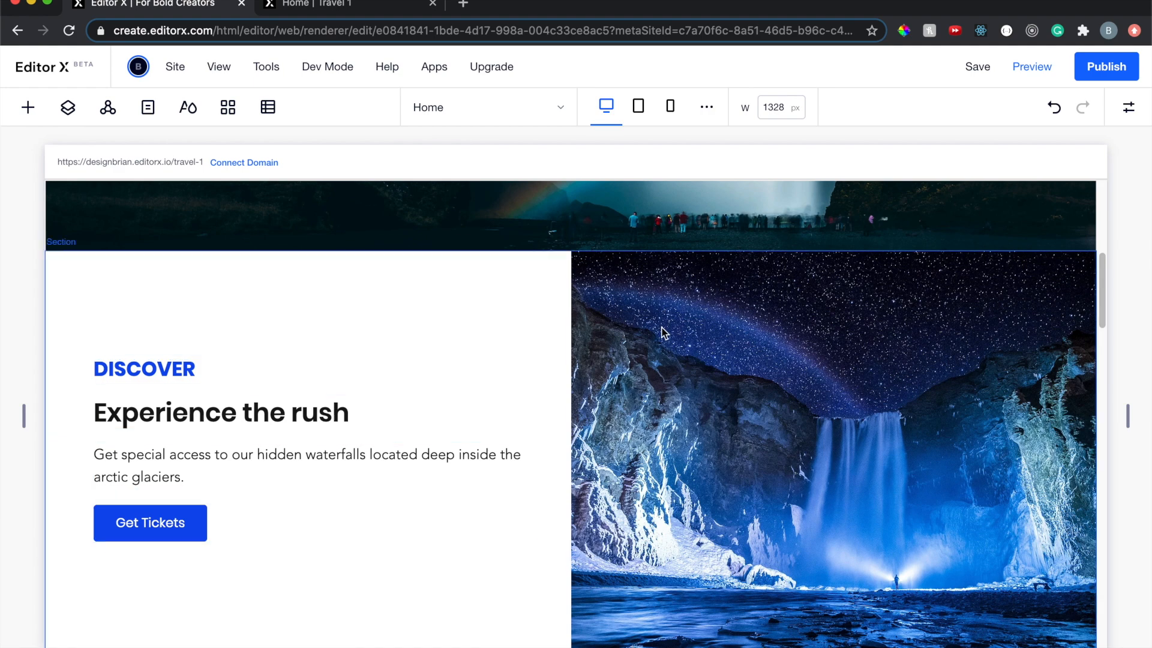
left_click(682, 333)
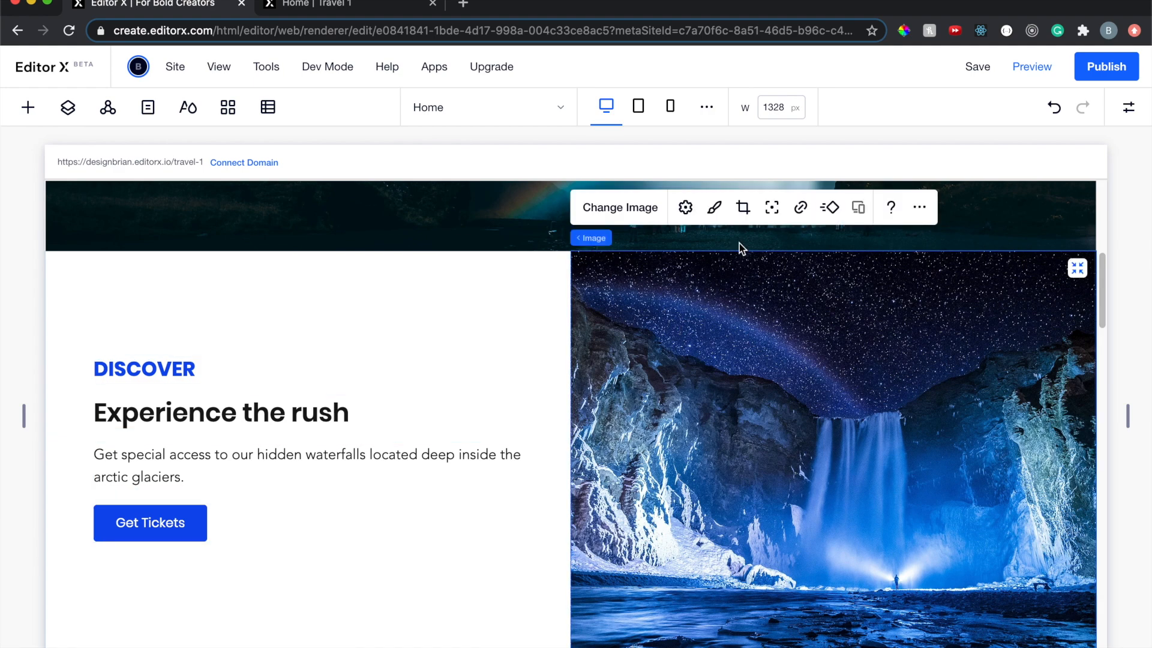
left_click(829, 207)
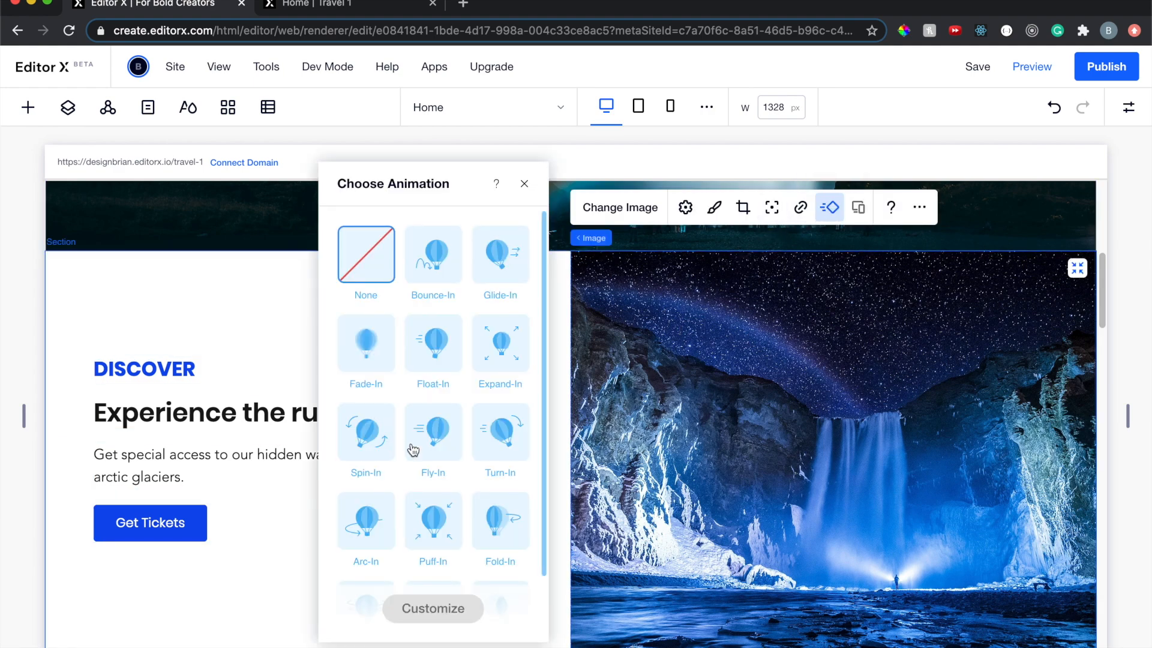
scroll(398, 438, "down", 2)
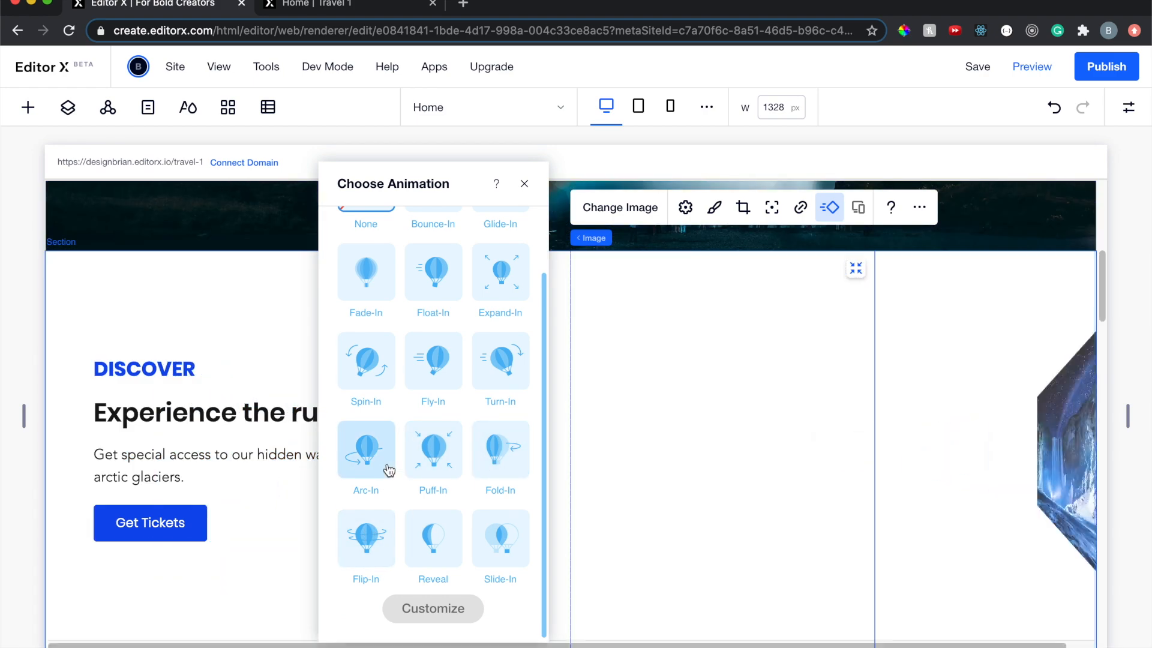
left_click(380, 464)
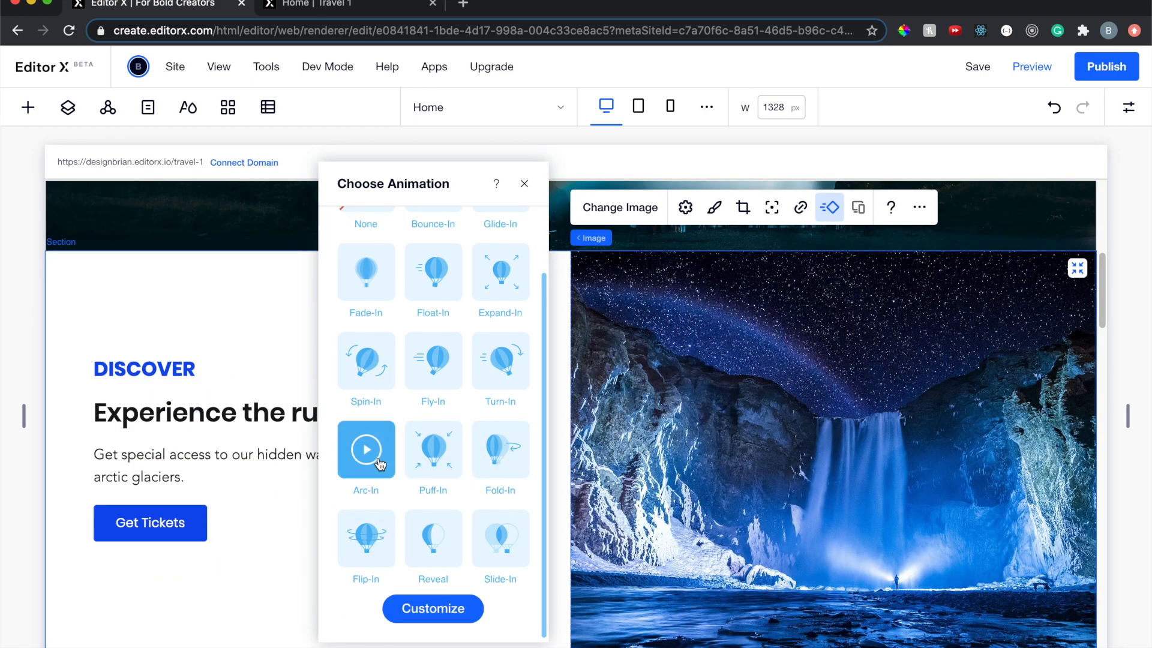
left_click(401, 608)
left_click_drag(379, 431, 365, 432)
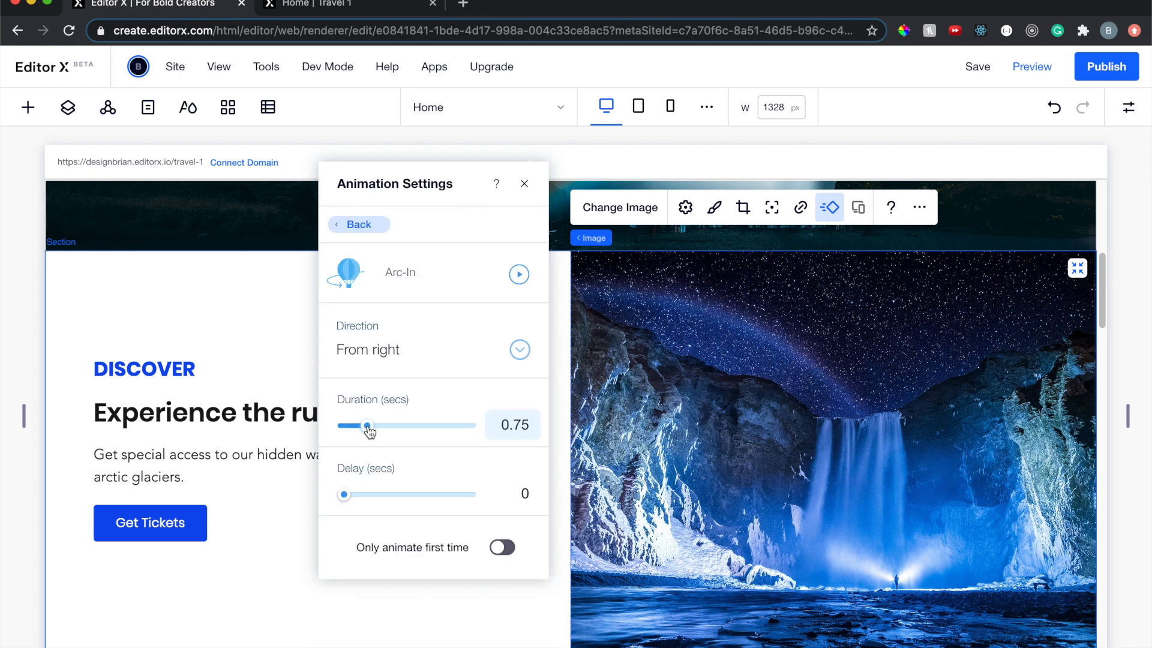
left_click_drag(368, 431, 371, 430)
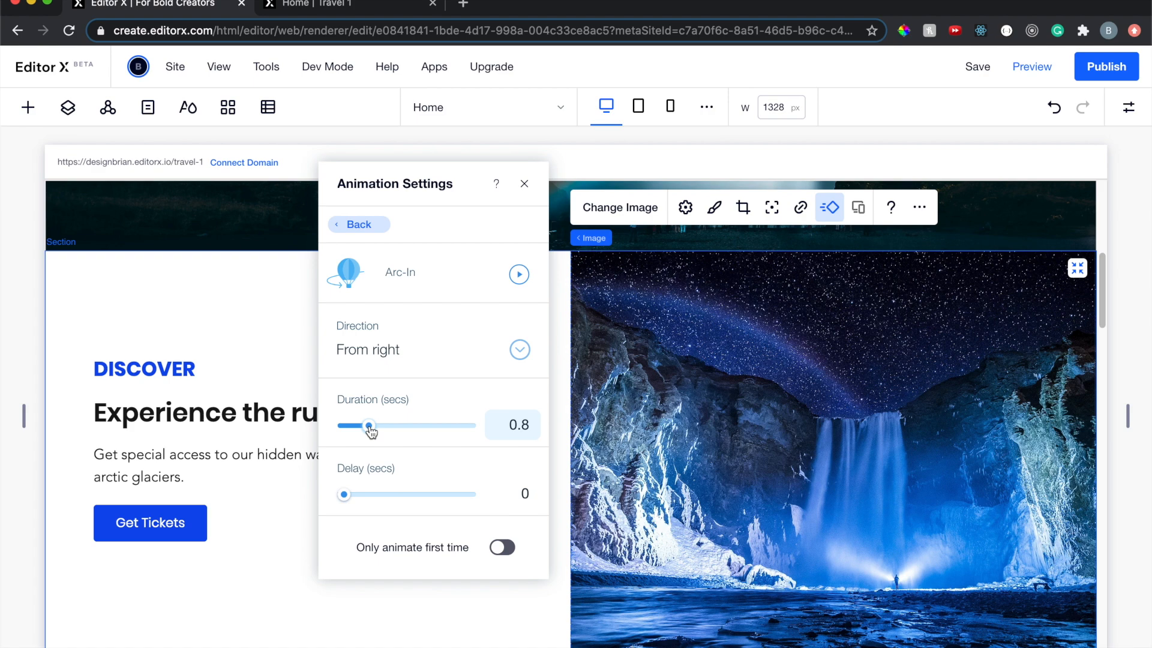
left_click(520, 275)
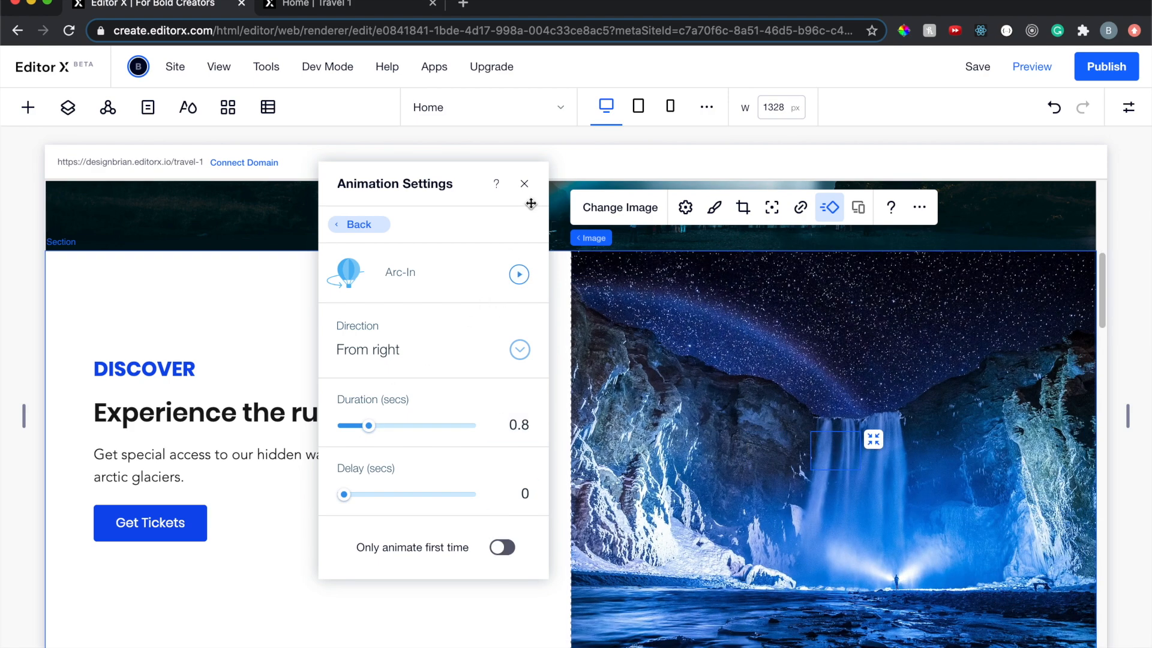
left_click(524, 183)
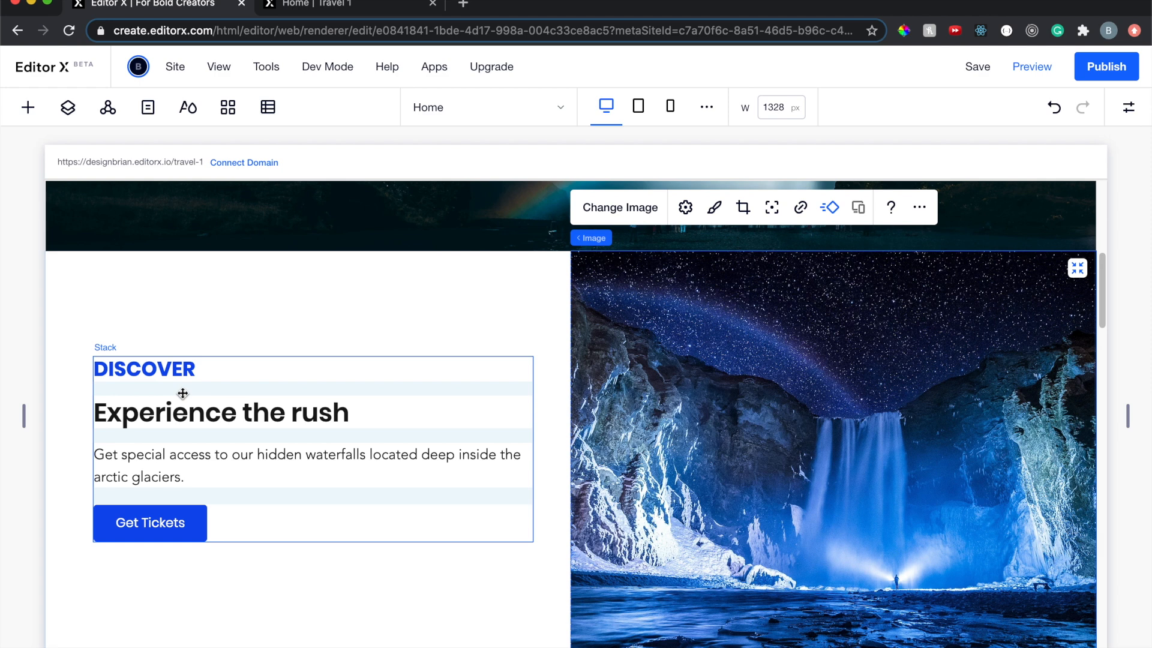
Apply a Fade-In animation to the Discover section's text stack, set its duration to 0.8 seconds, and preview it
left_click(182, 393)
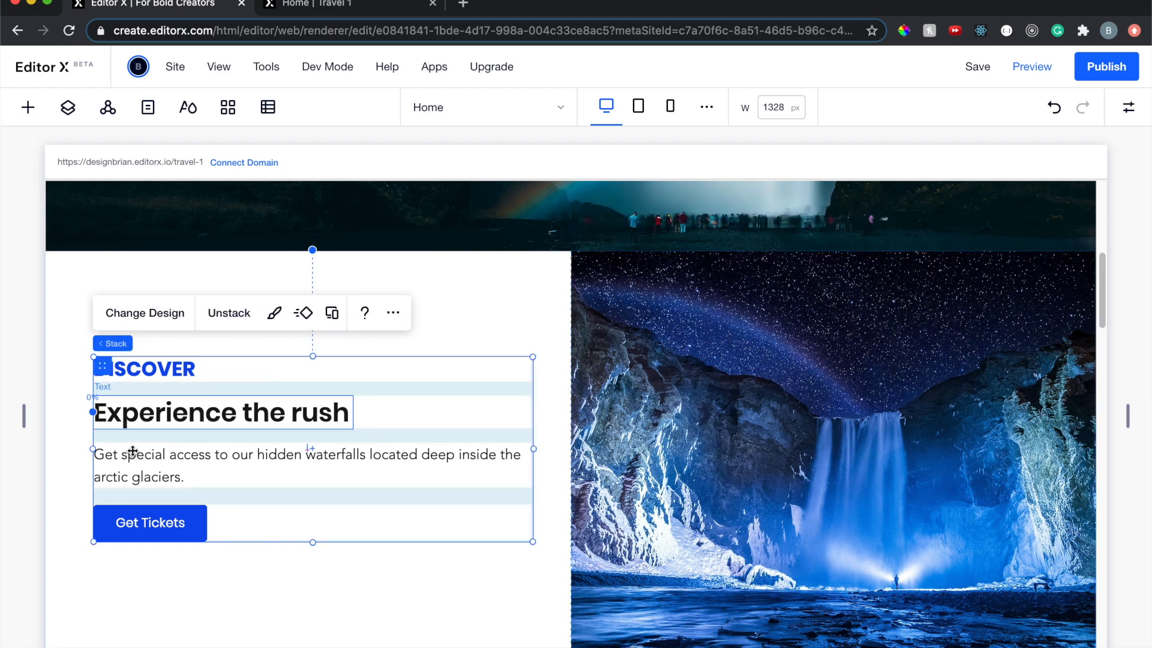
left_click(308, 318)
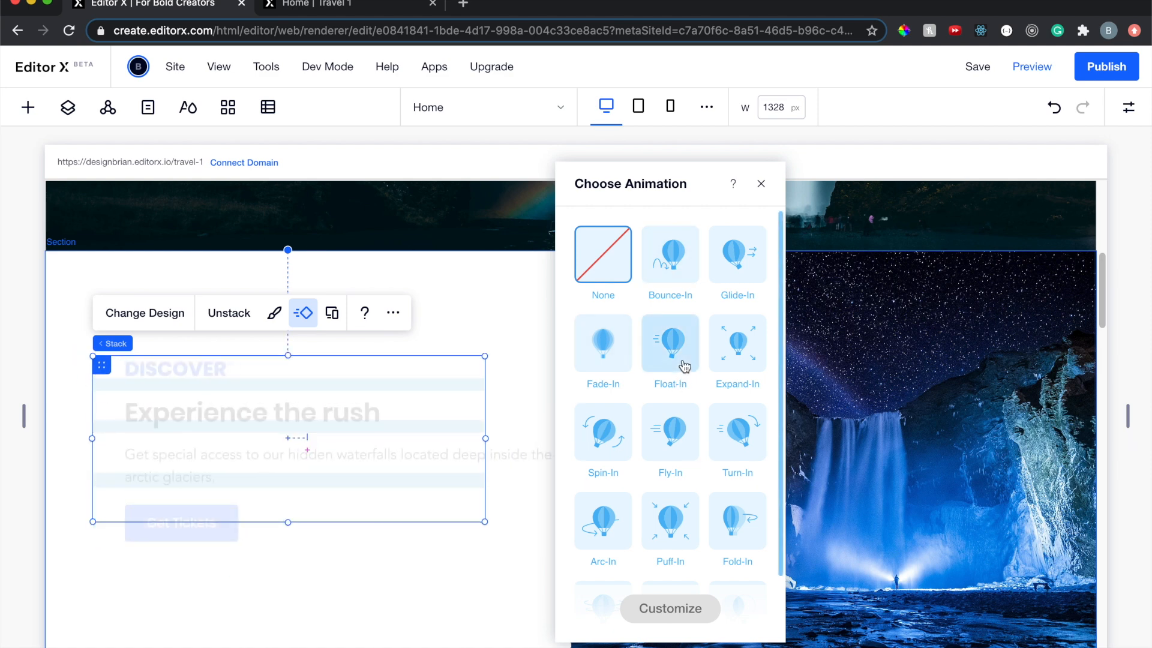
left_click(612, 361)
left_click(667, 608)
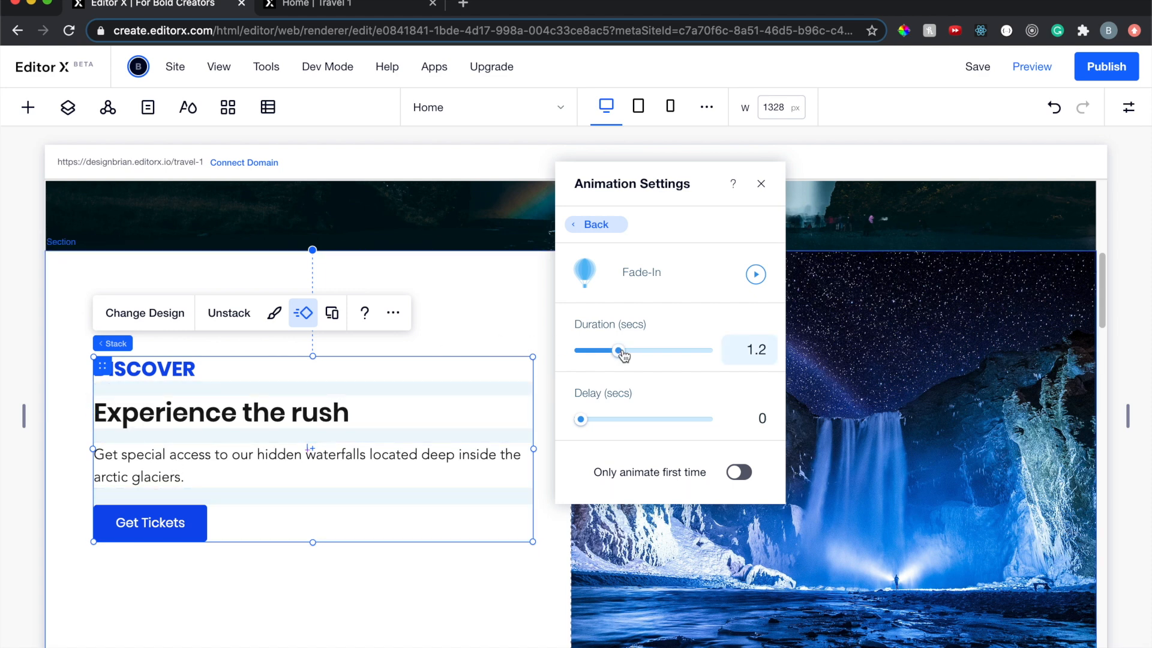
left_click_drag(614, 355, 610, 356)
left_click(755, 274)
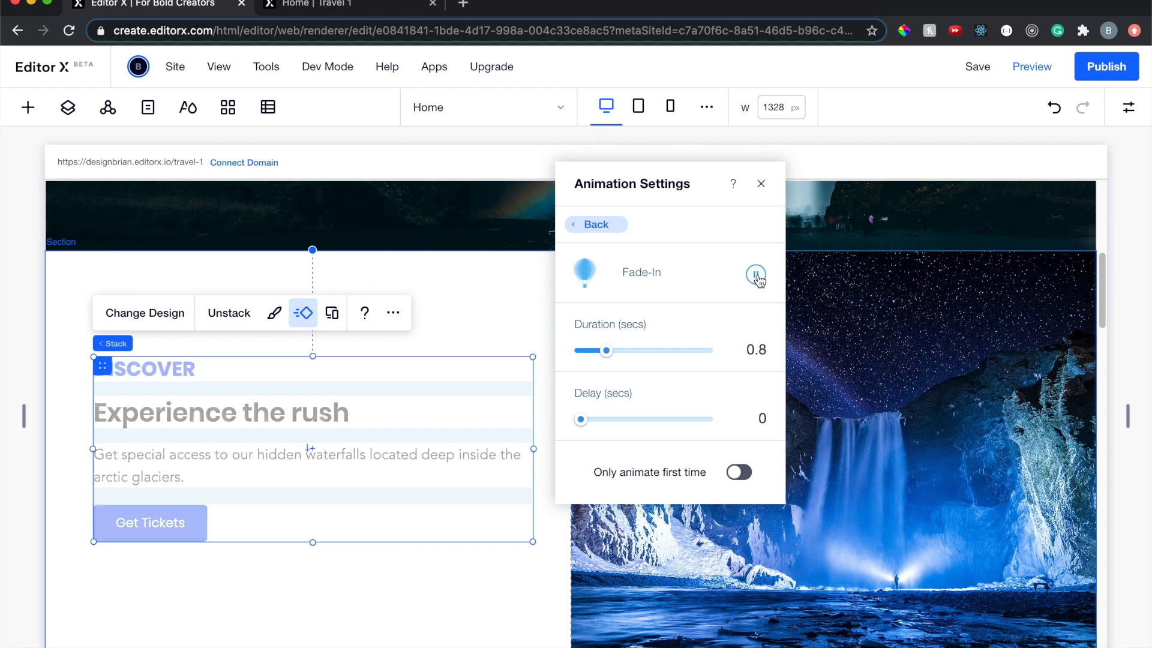
left_click(760, 184)
Publish the site, reload the live Home page, and check the hero and Discover section animations
left_click(1095, 76)
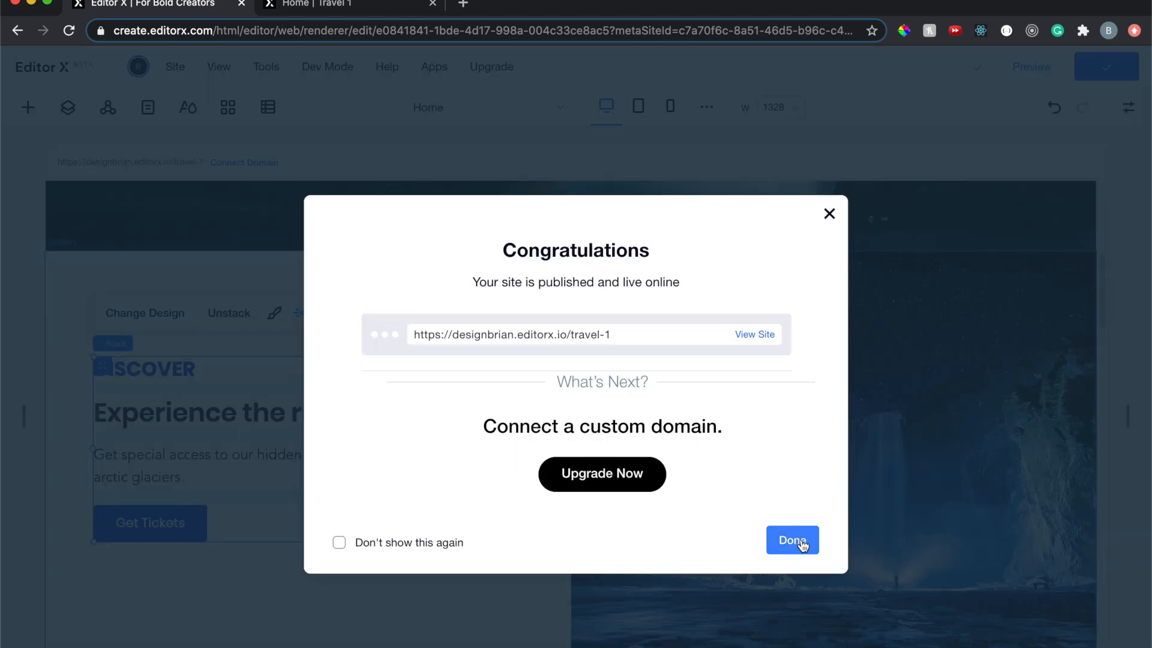
left_click(793, 542)
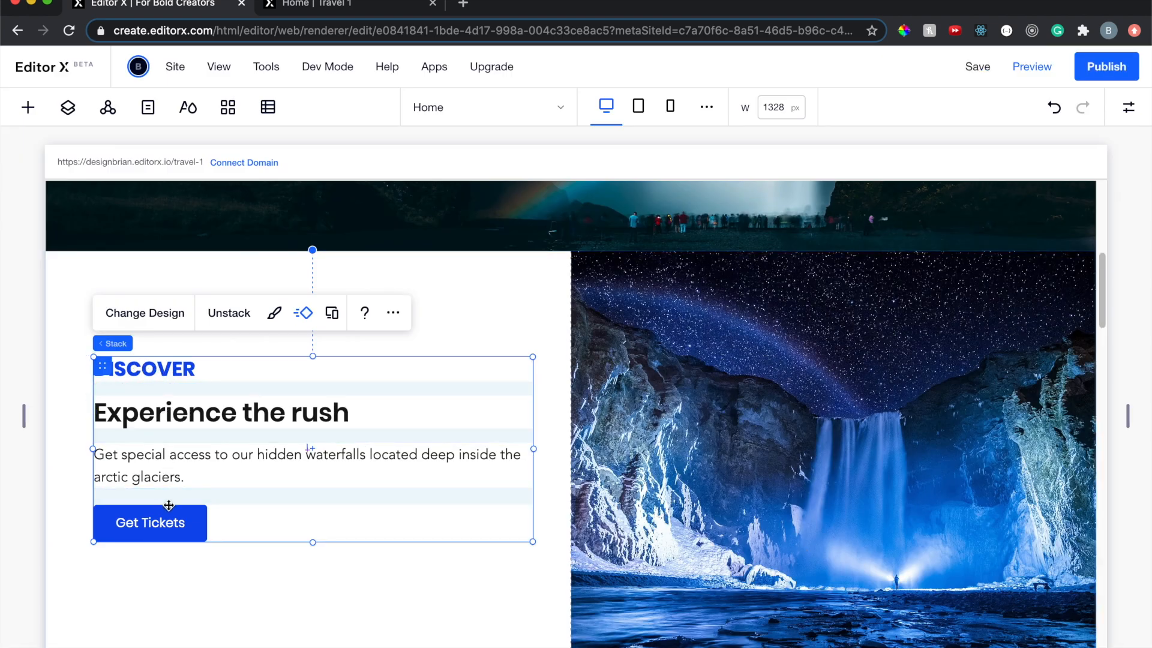
left_click(323, 10)
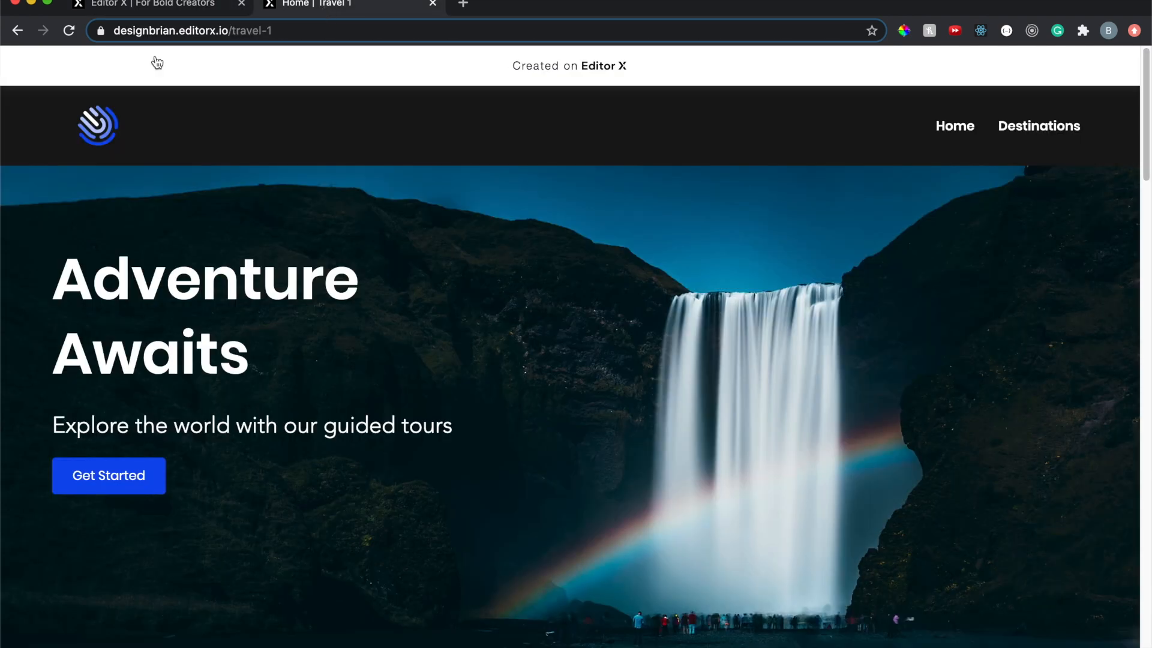
key("super+r")
scroll(232, 384, "down", 5)
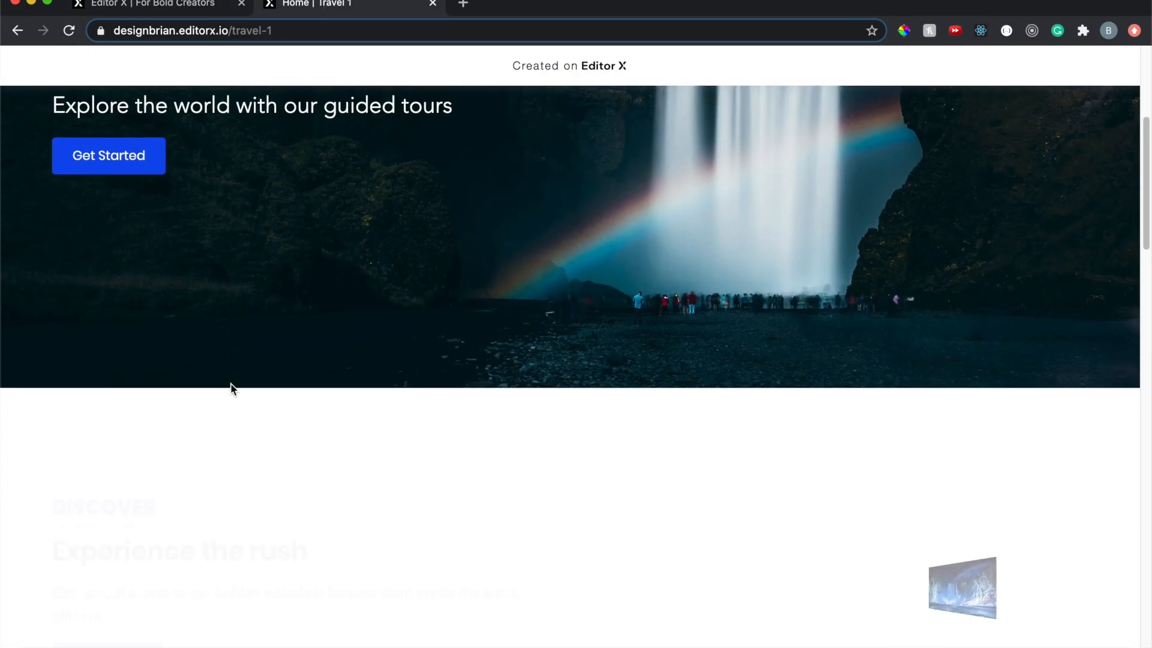
scroll(231, 384, "down", 4)
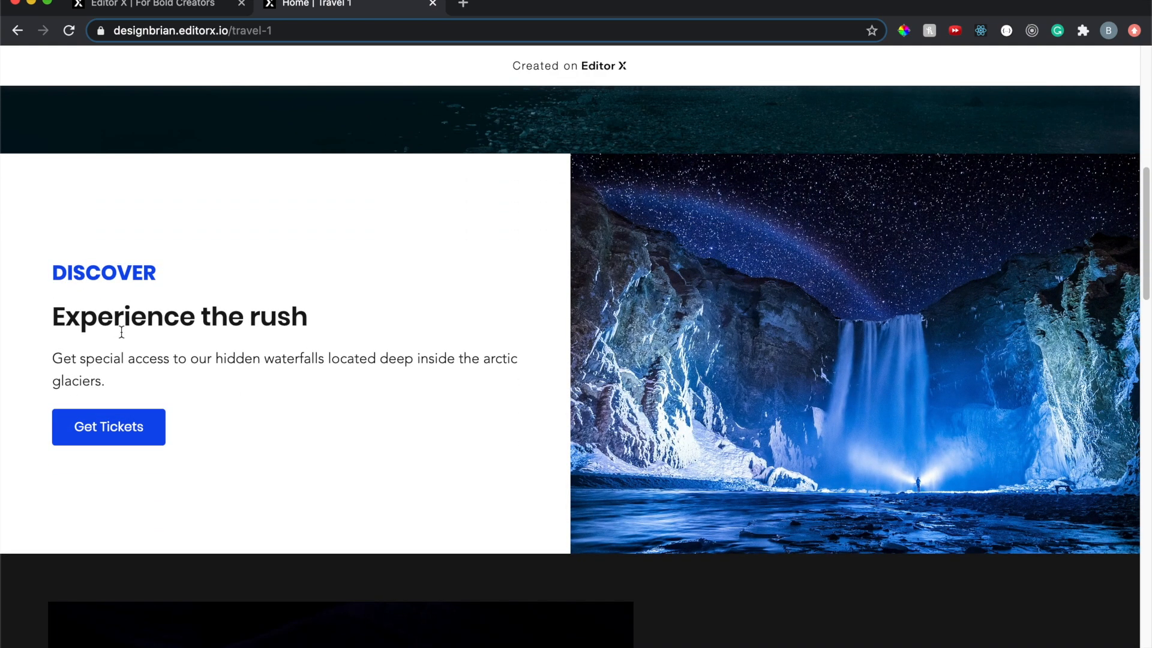
Back in the Editor X tab, apply a Fade-In animation to the About section's starry canyon image and shorten its duration
left_click(171, 12)
scroll(323, 438, "down", 8)
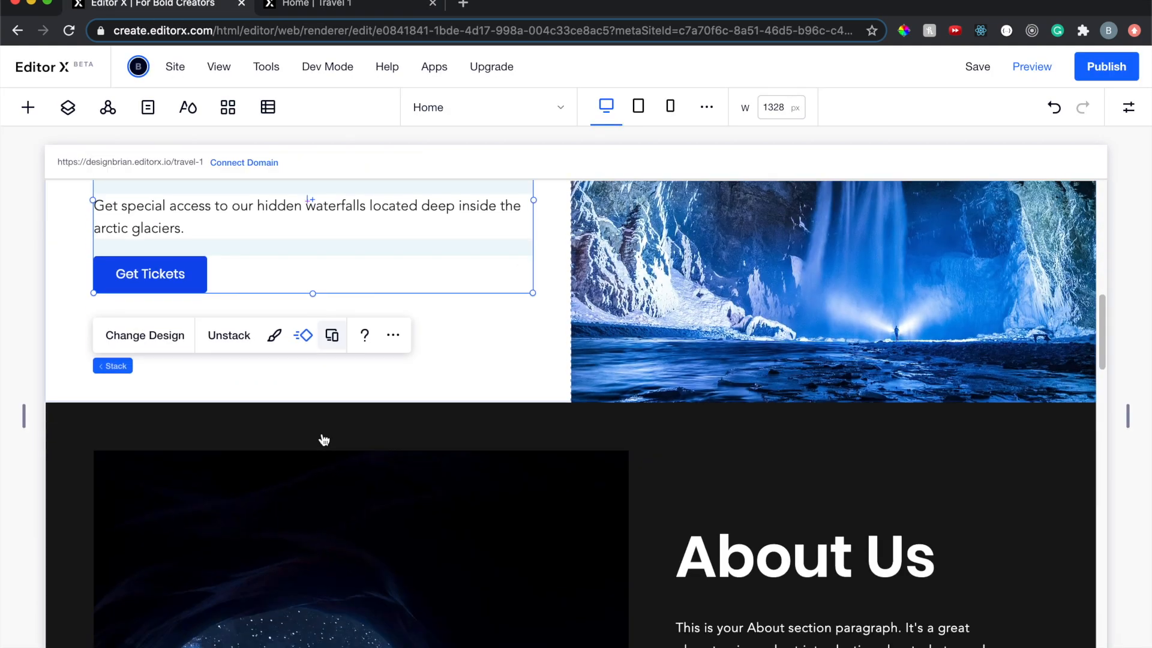
left_click(406, 378)
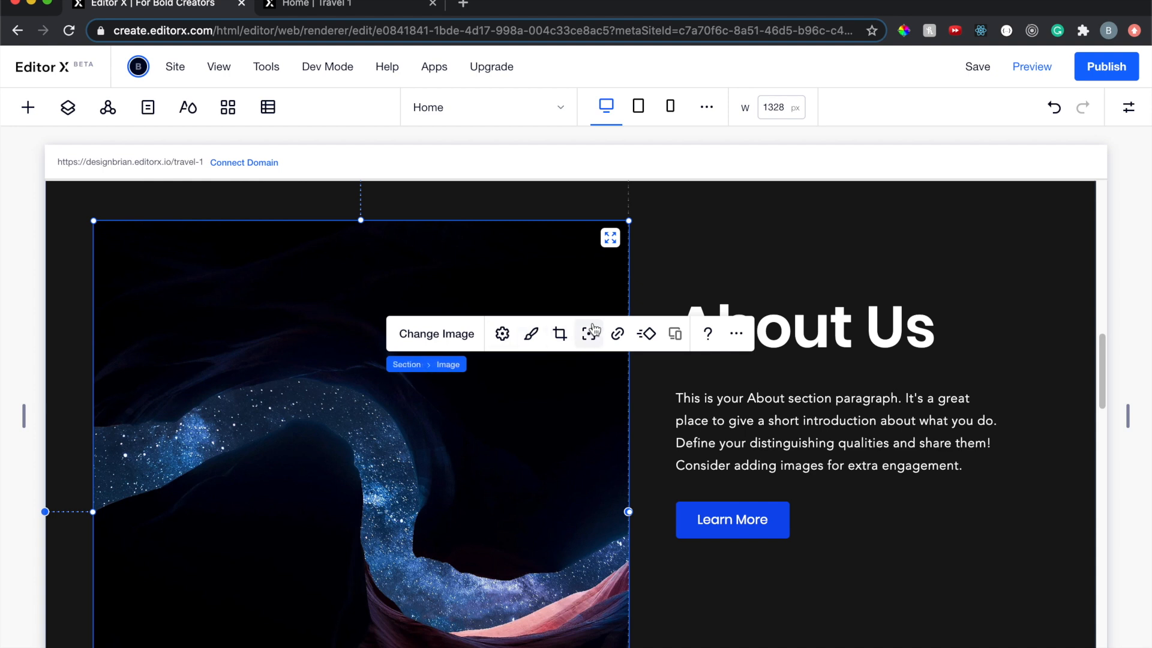
left_click(641, 337)
left_click(702, 358)
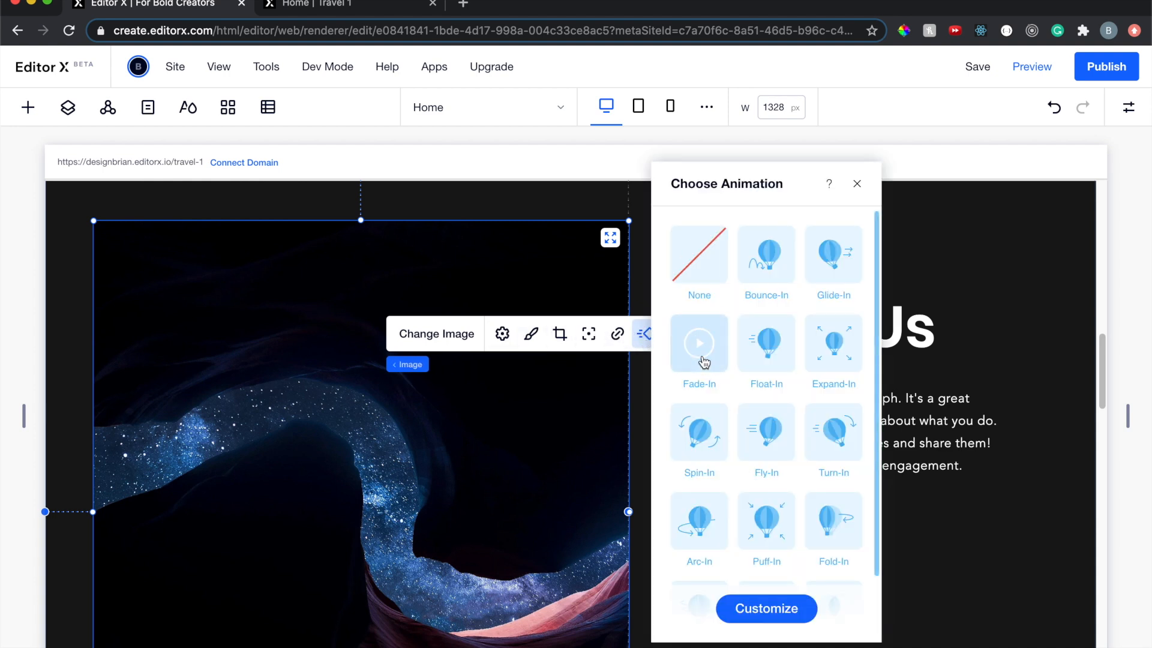
left_click(751, 612)
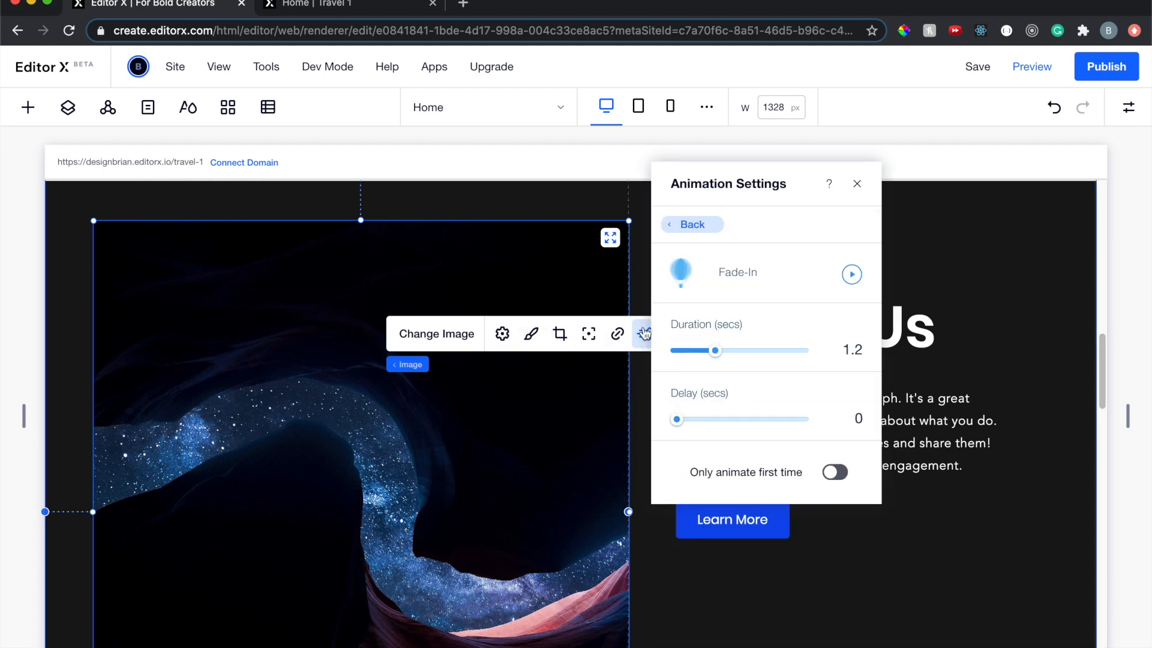
left_click_drag(699, 353, 701, 353)
left_click(857, 185)
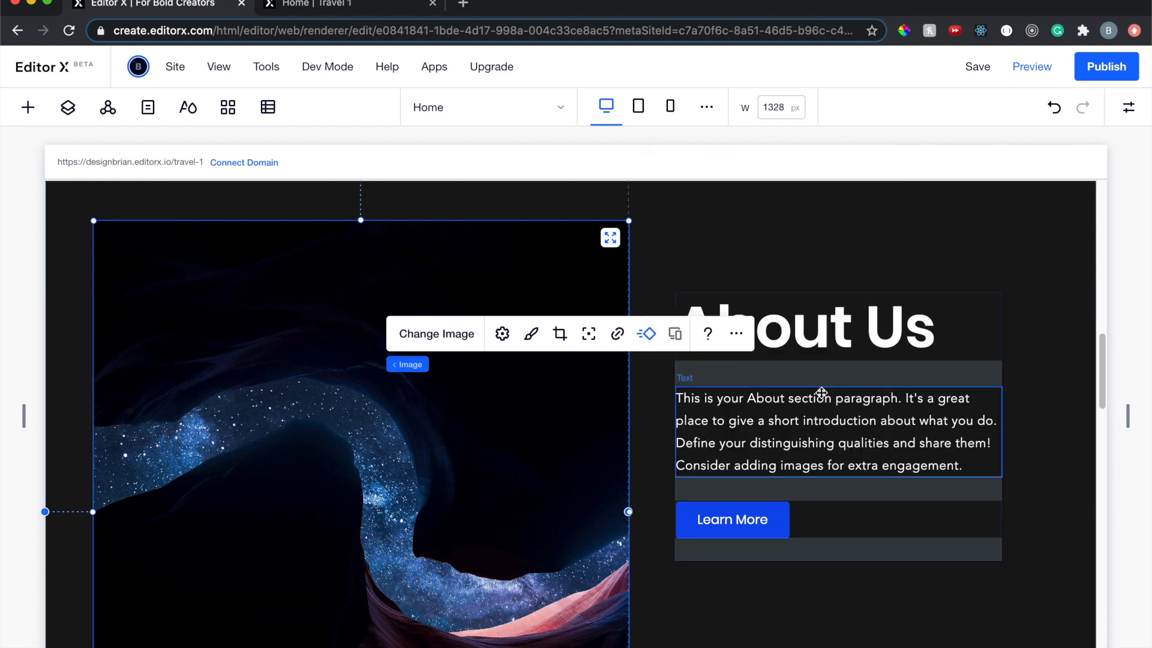
Apply a Float-In animation from the right to the About Us text stack with a 0.8-second duration
left_click(904, 374)
left_click(884, 249)
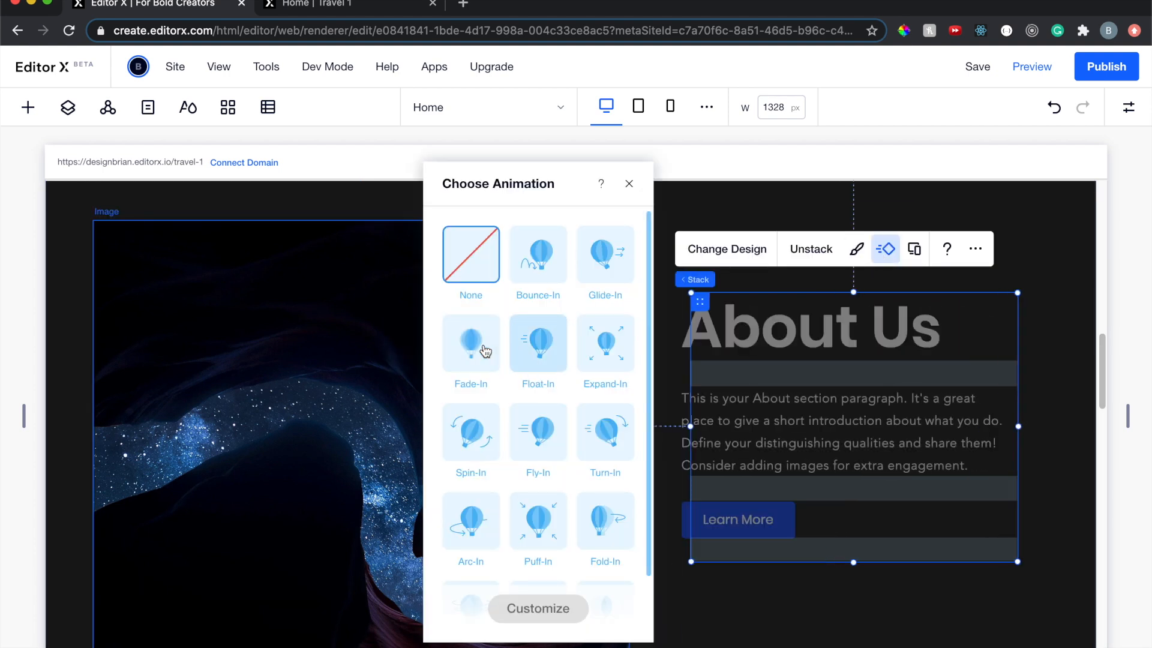
left_click(547, 345)
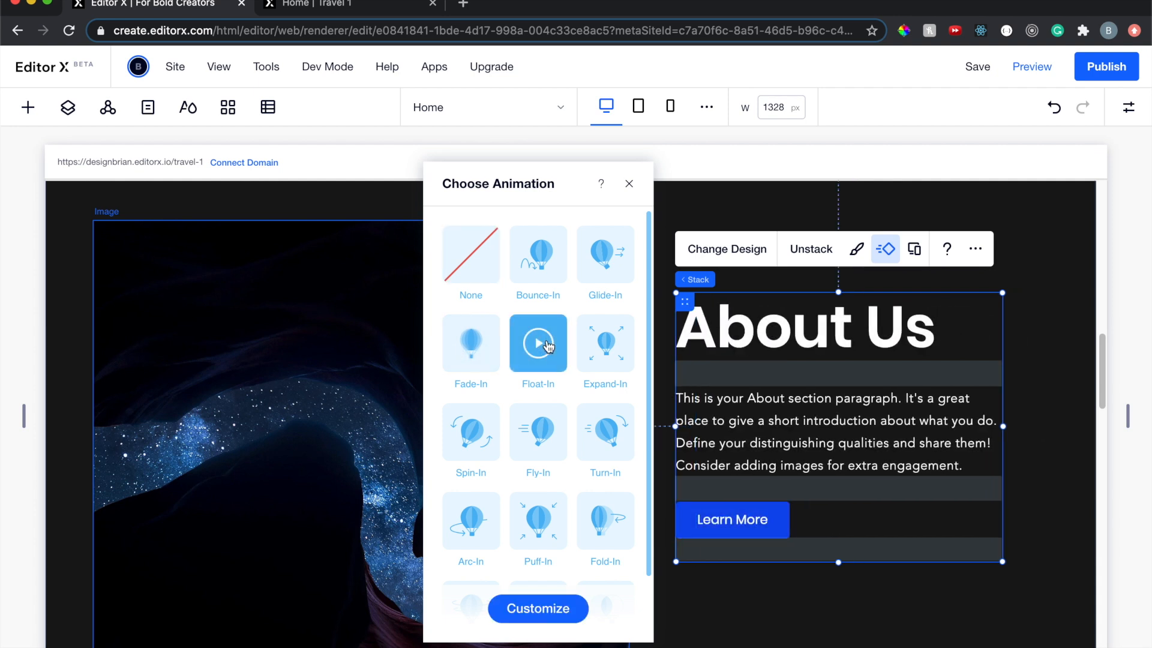
left_click(538, 608)
left_click_drag(486, 427, 477, 427)
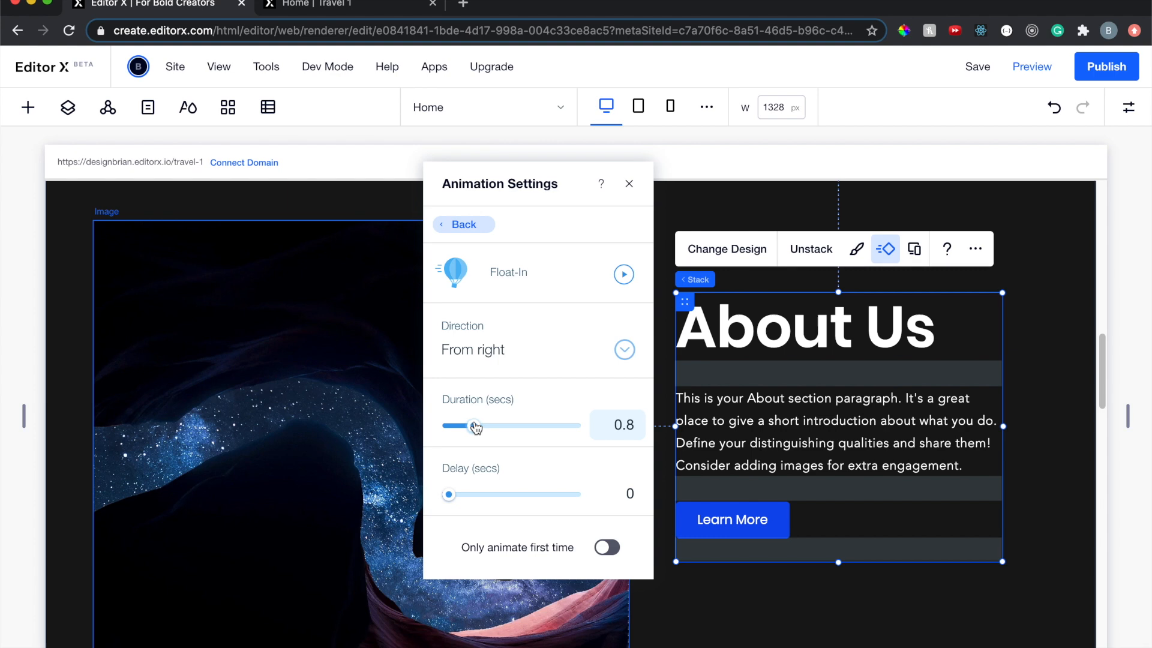
left_click(629, 184)
Try Arc-In on the New Destinations text stack in the image gallery, replace it with Reveal, and open its animation settings
scroll(546, 497, "down", 10)
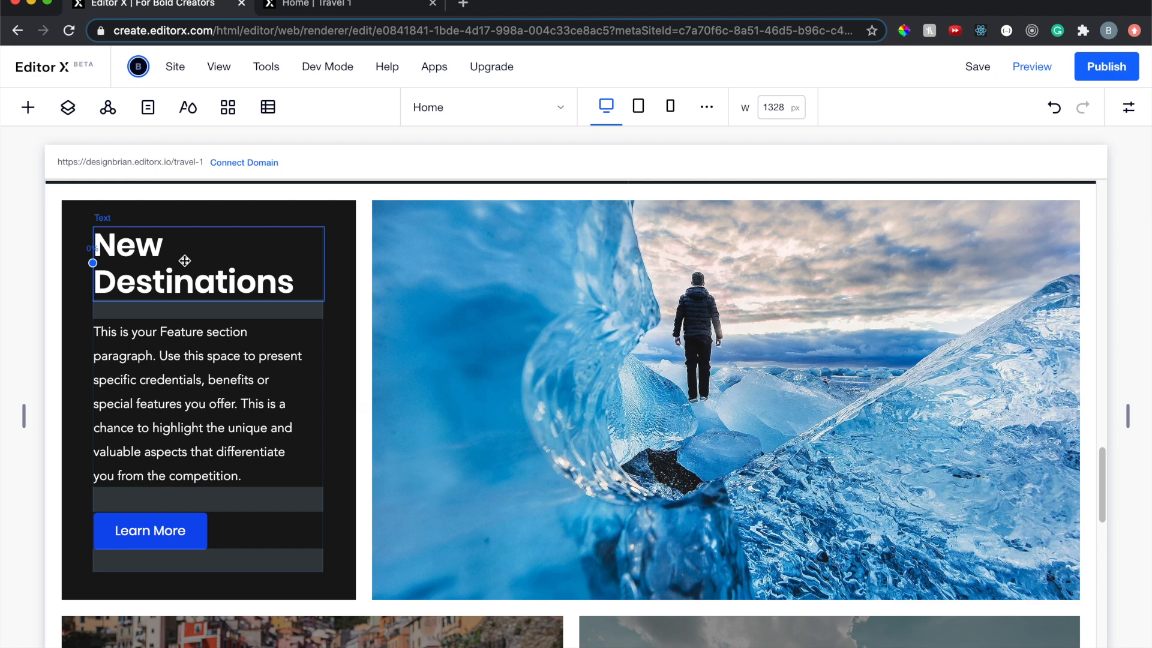
left_click(222, 314)
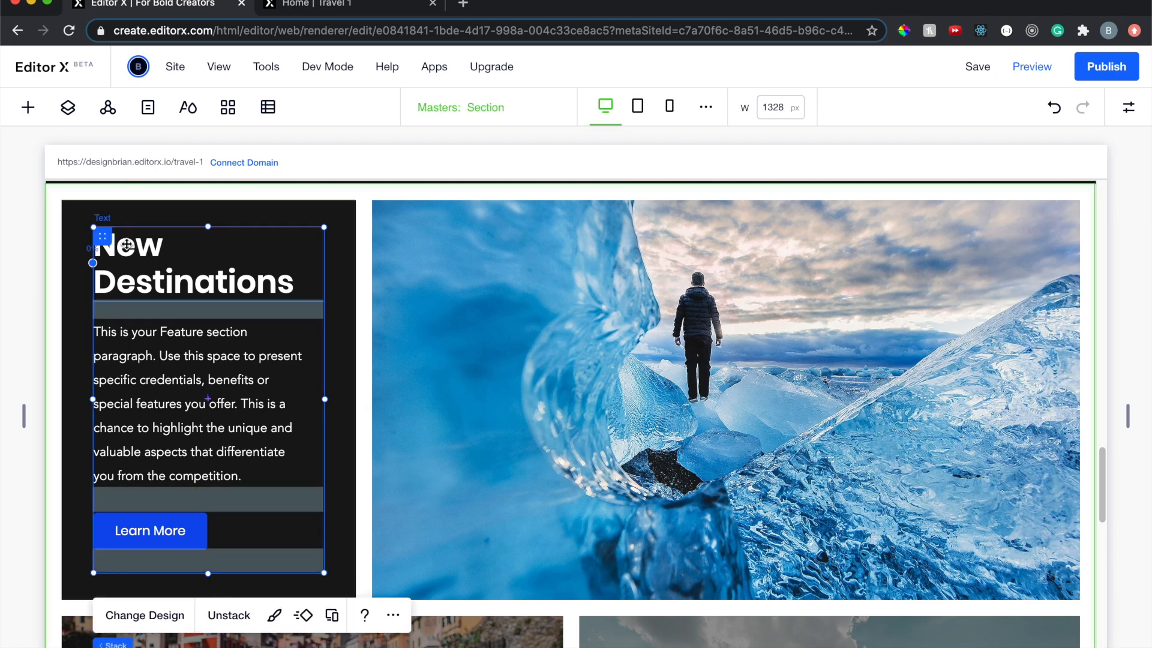
scroll(207, 420, "down", 1)
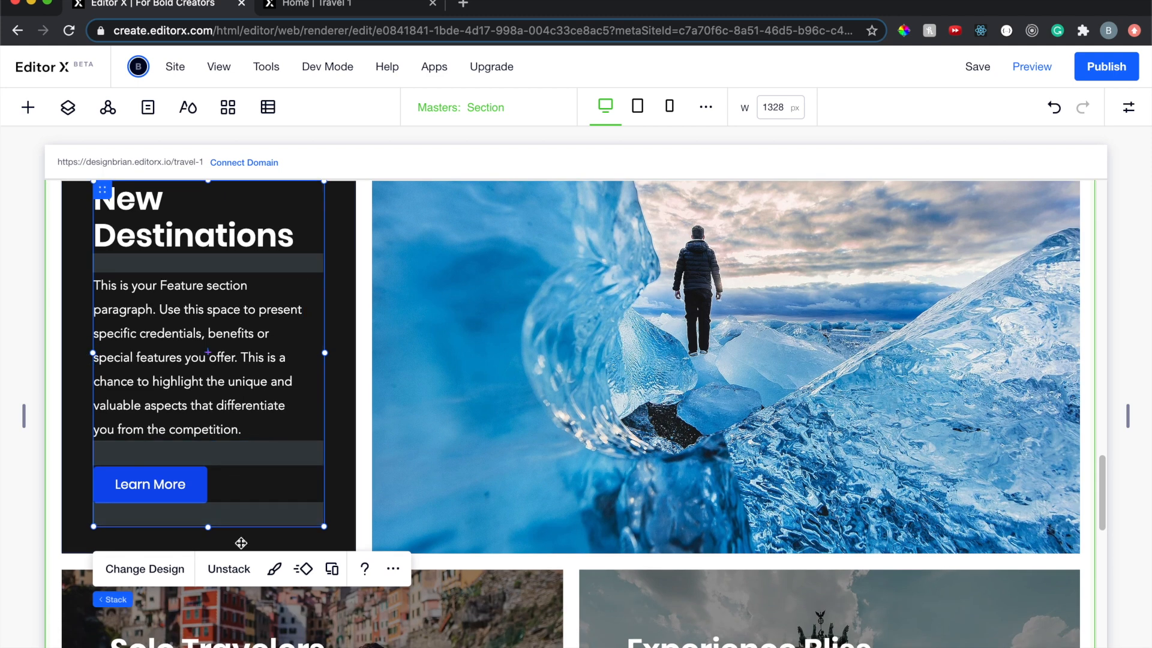
left_click(303, 569)
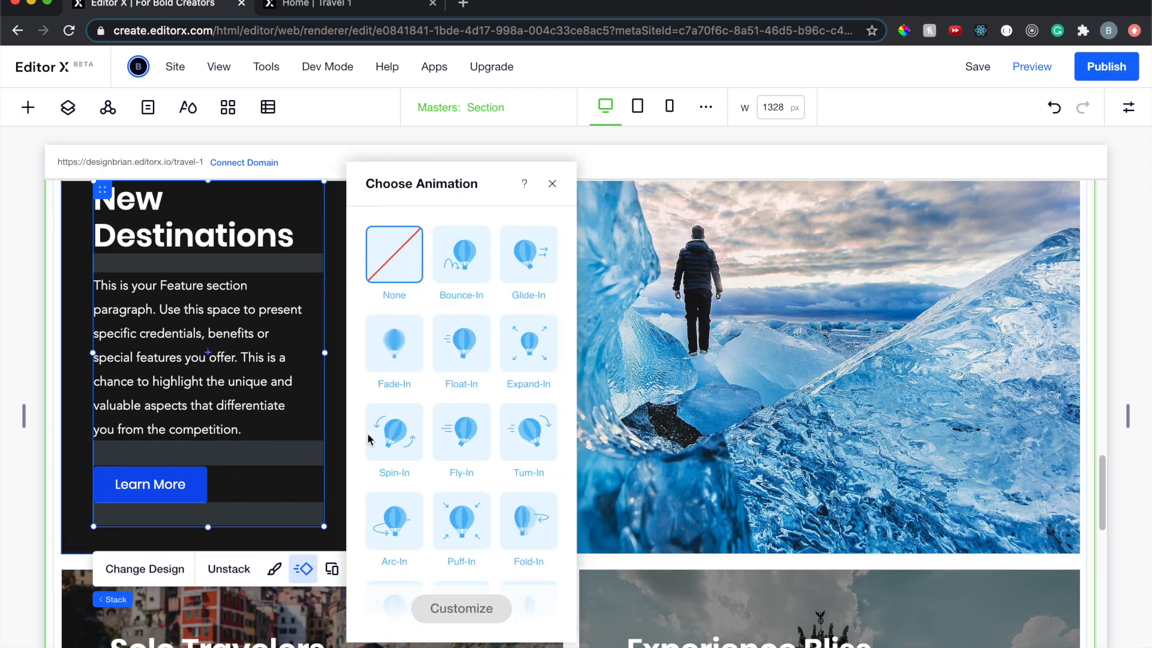
left_click(401, 534)
scroll(442, 529, "down", 2)
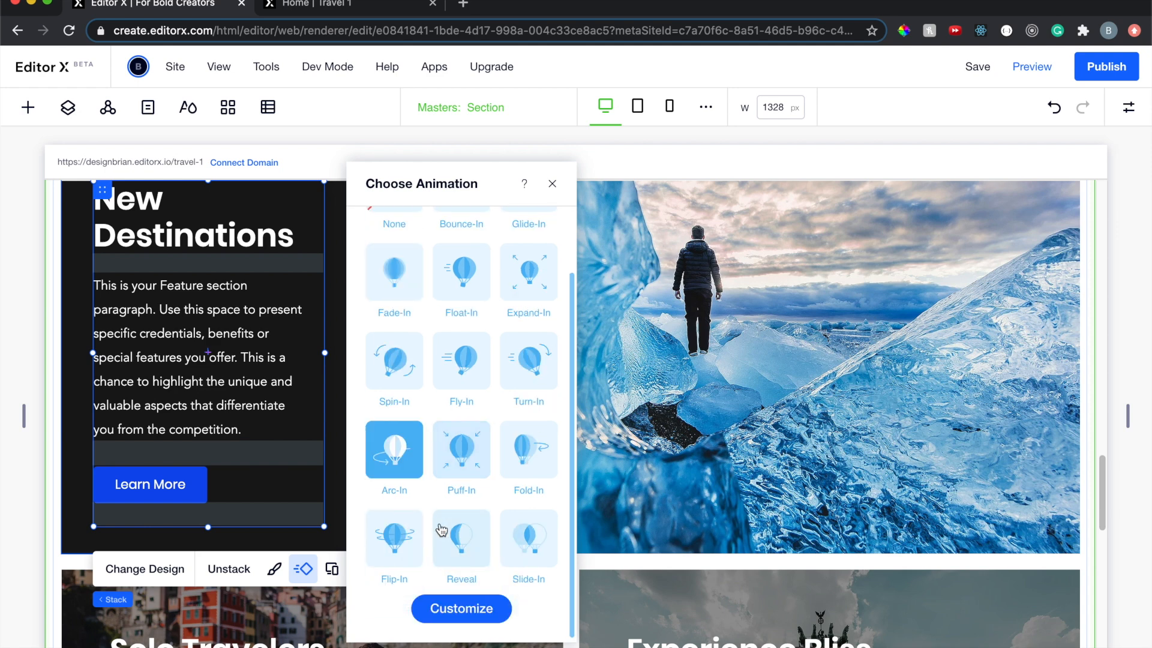
left_click(465, 551)
left_click(465, 608)
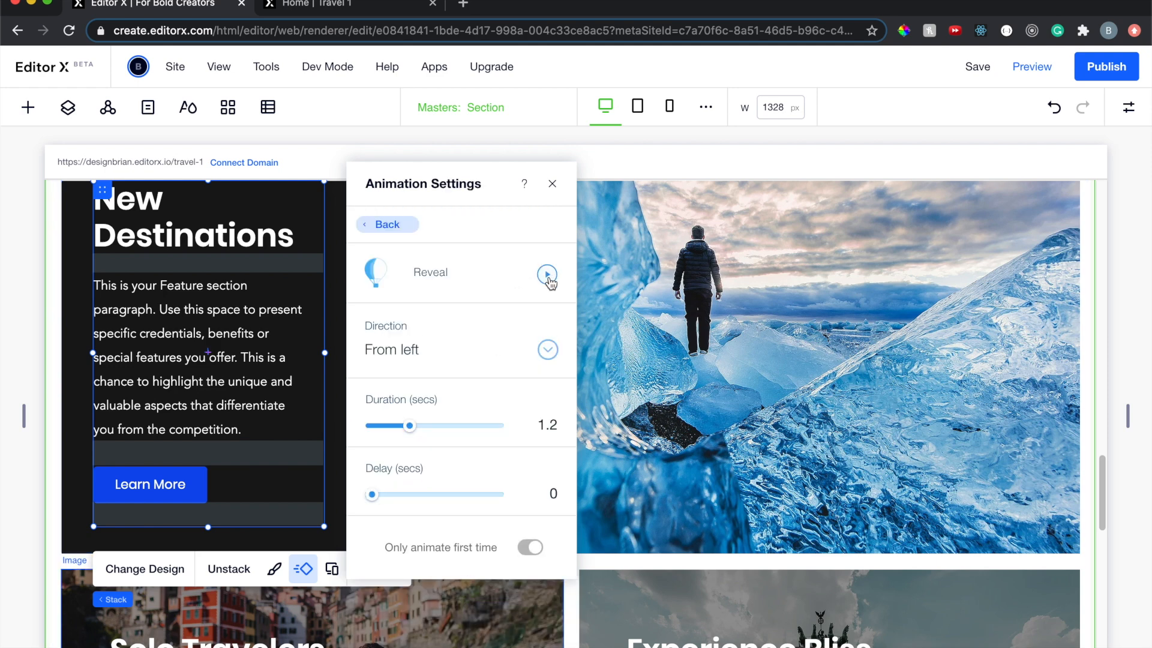
left_click(553, 184)
Reselect the New Destinations stack through the layer structure and change its animation to Fade-In
scroll(342, 337, "up", 1)
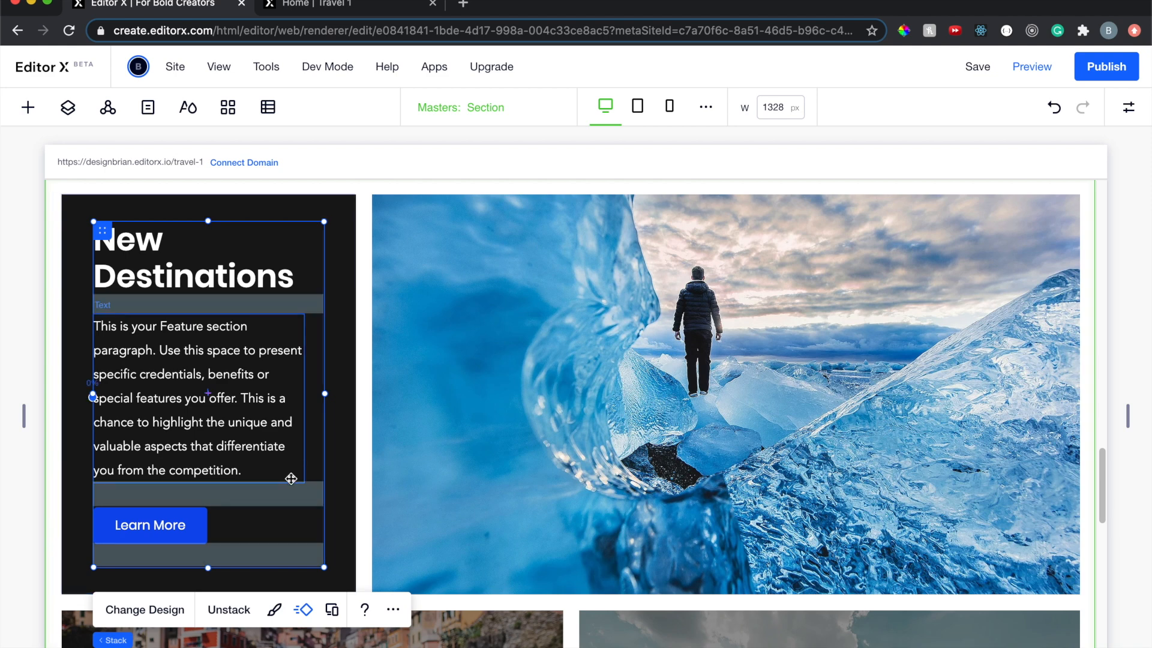
left_click(252, 370)
left_click(68, 107)
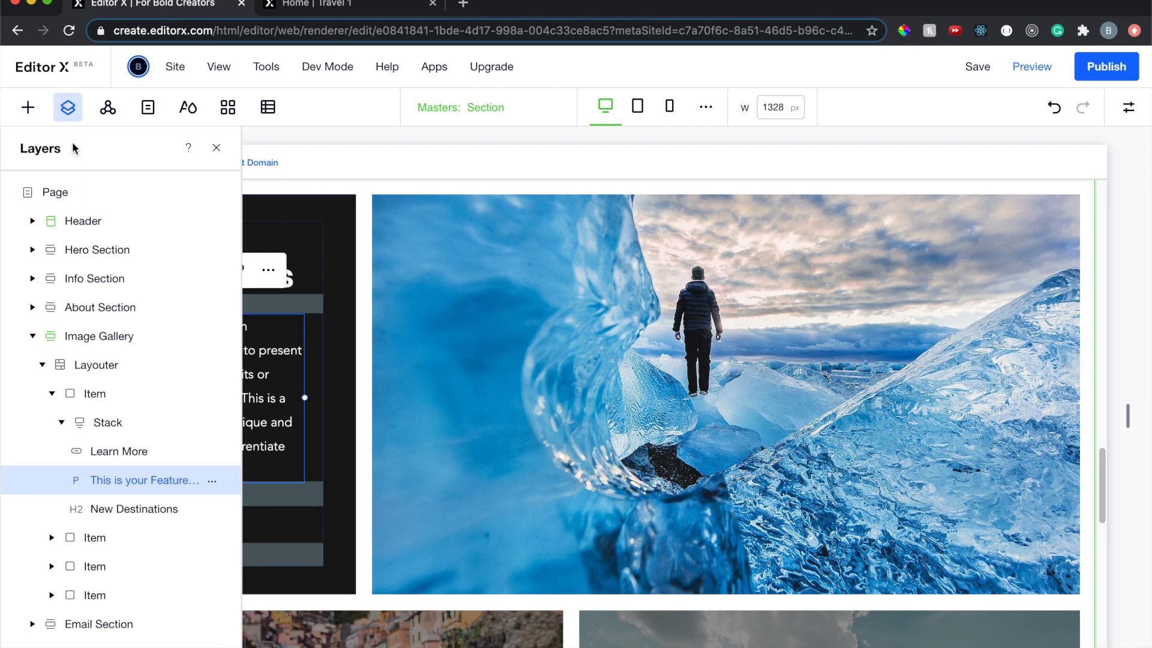
left_click(115, 423)
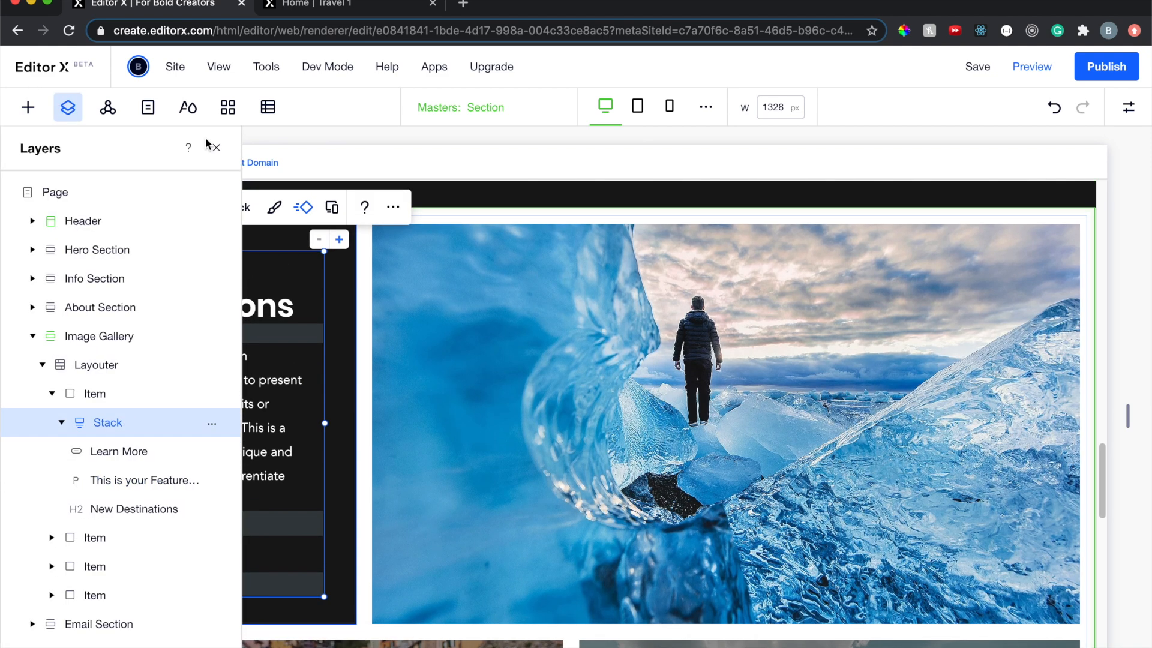
left_click(216, 149)
scroll(249, 584, "down", 1)
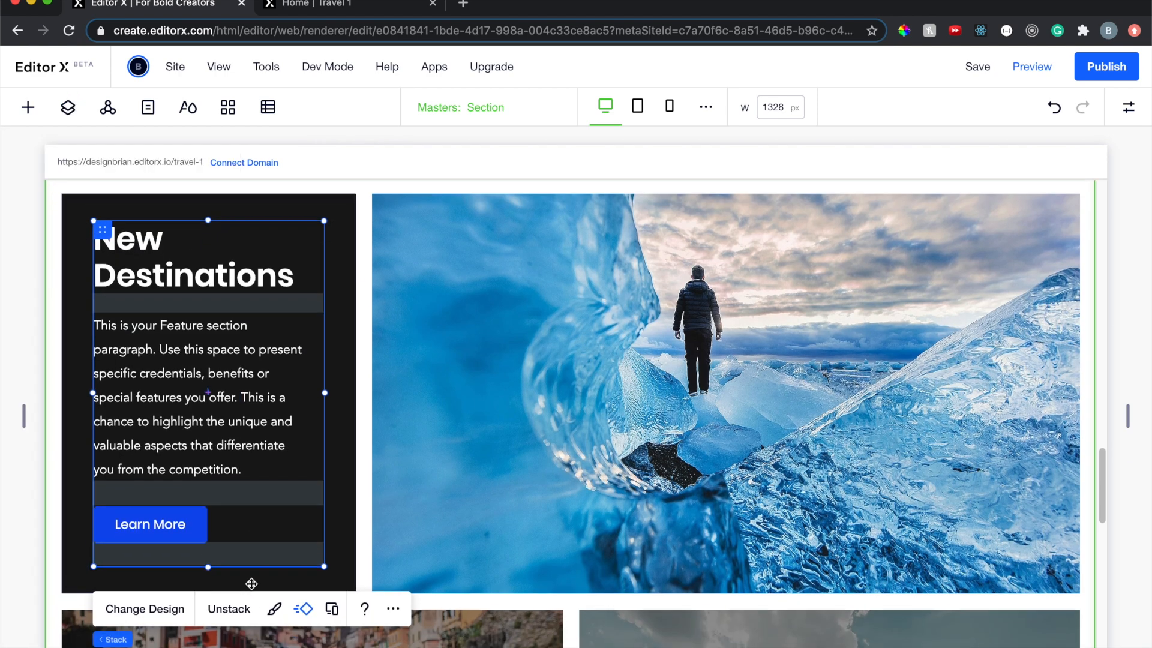
scroll(248, 567, "up", 1)
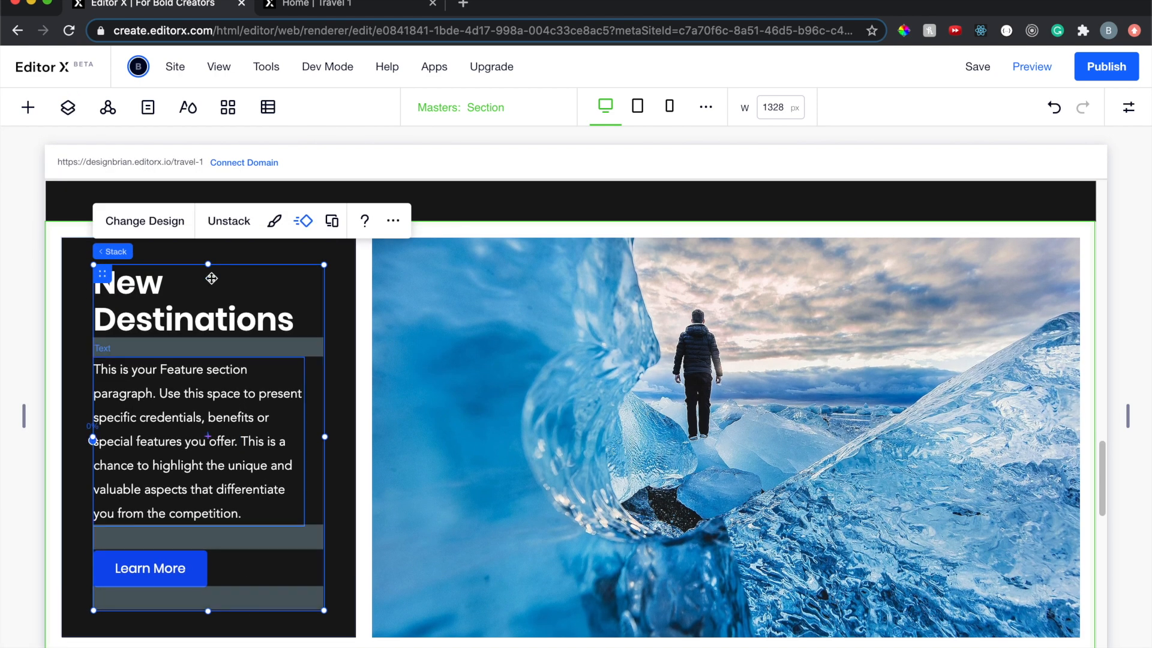
left_click(304, 222)
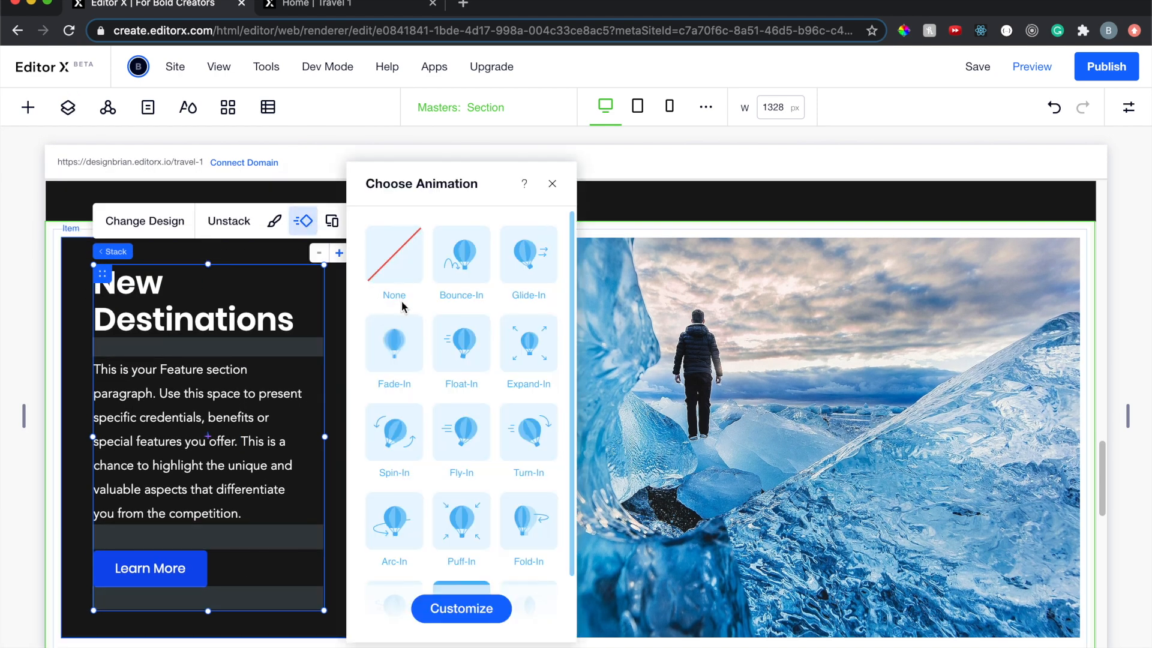
left_click(411, 340)
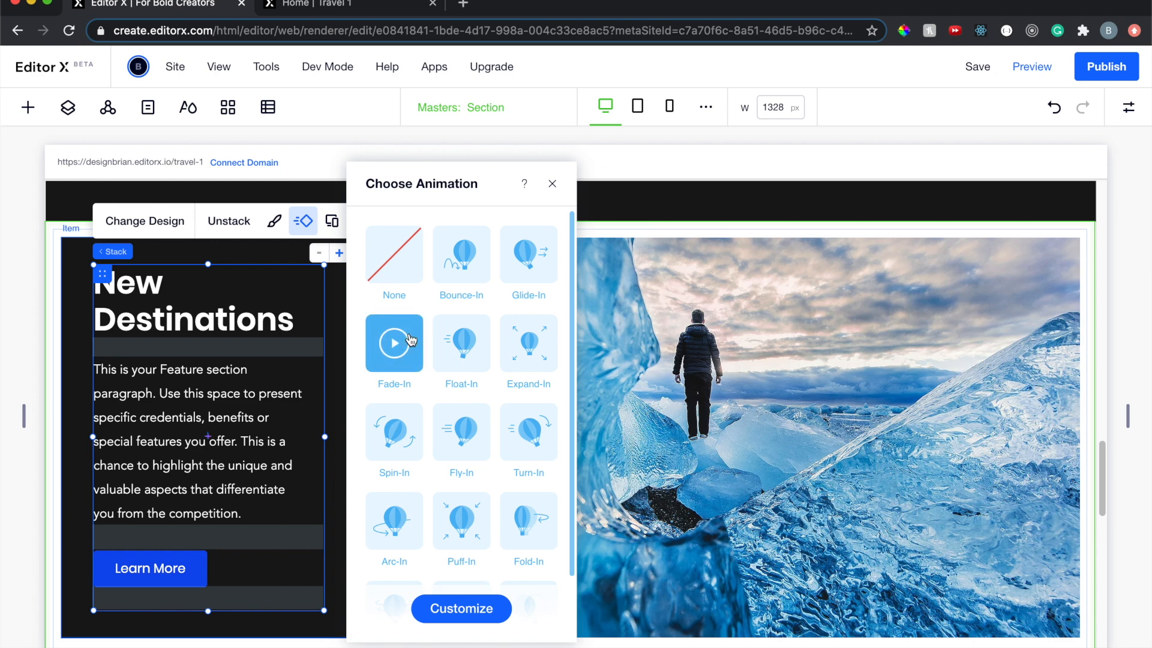
left_click(552, 185)
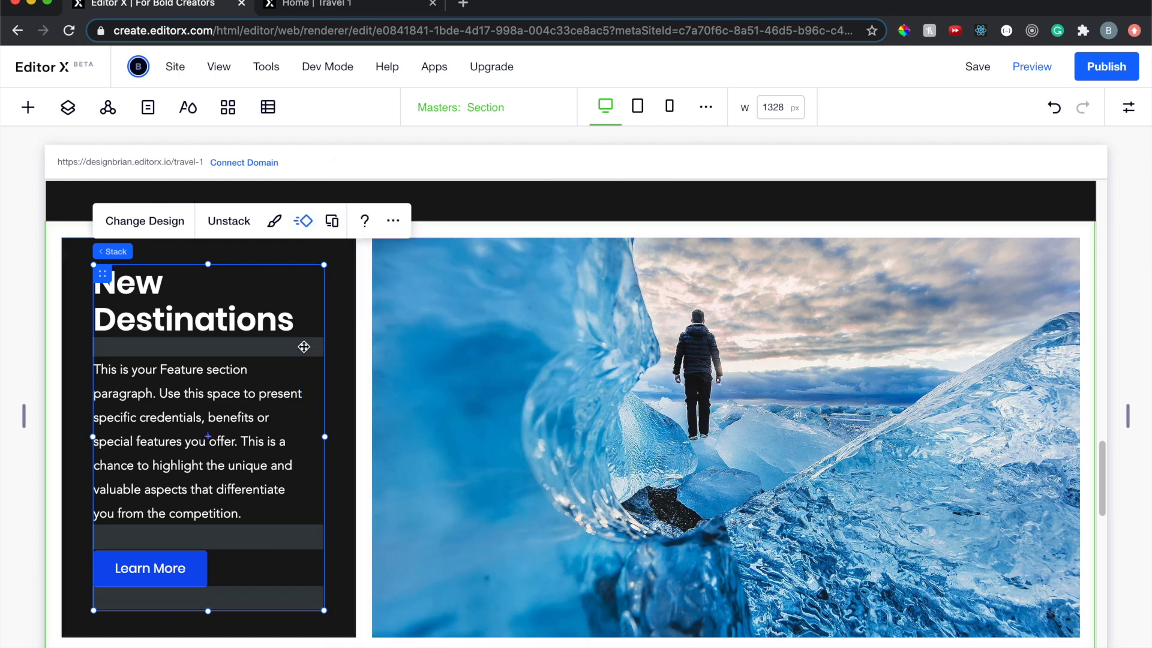
Apply a Fade-In animation to the New Destinations heading and set its duration to 0.8 seconds
left_click(204, 321)
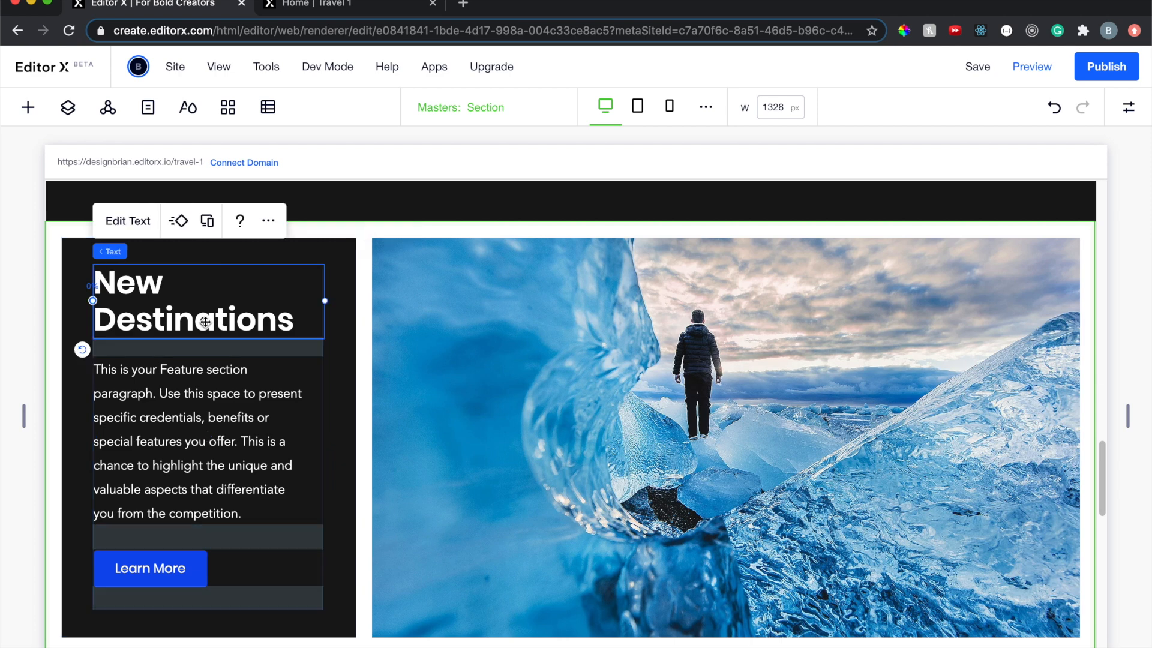
left_click(180, 221)
left_click(413, 356)
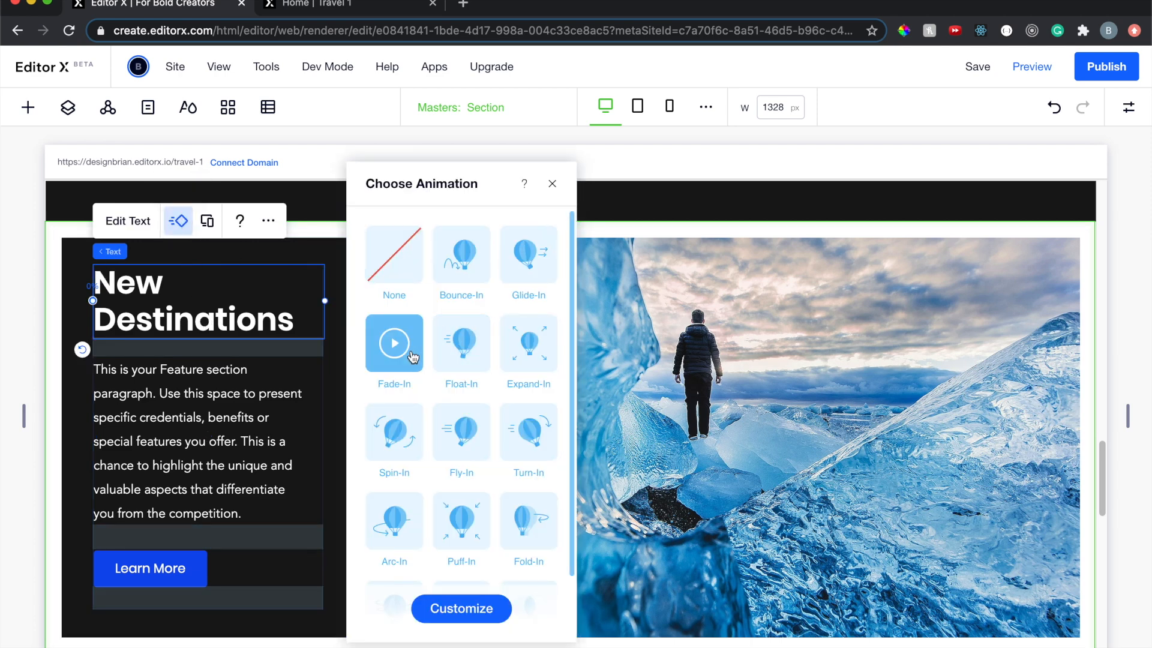
left_click(474, 609)
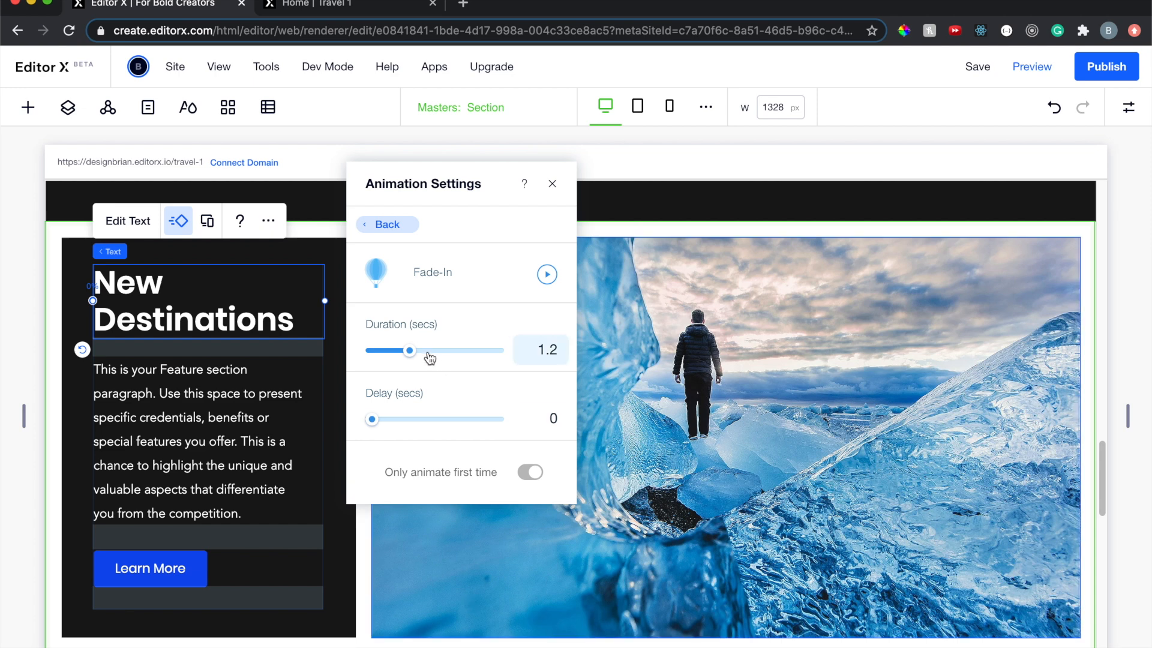
left_click_drag(400, 352, 397, 351)
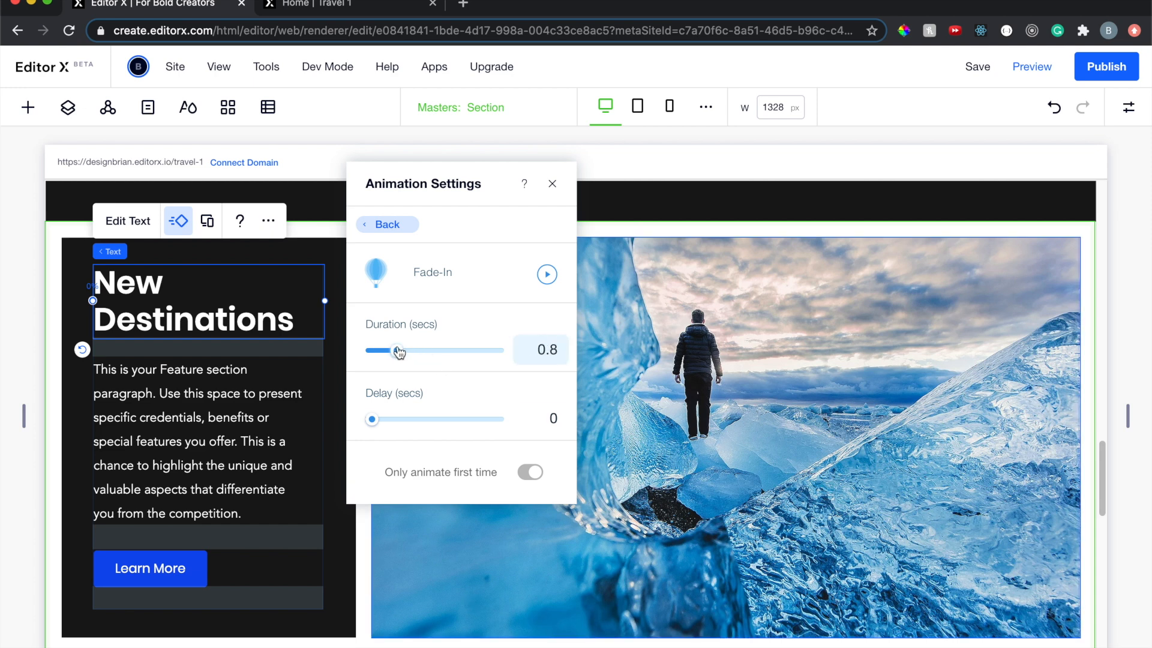
left_click(552, 185)
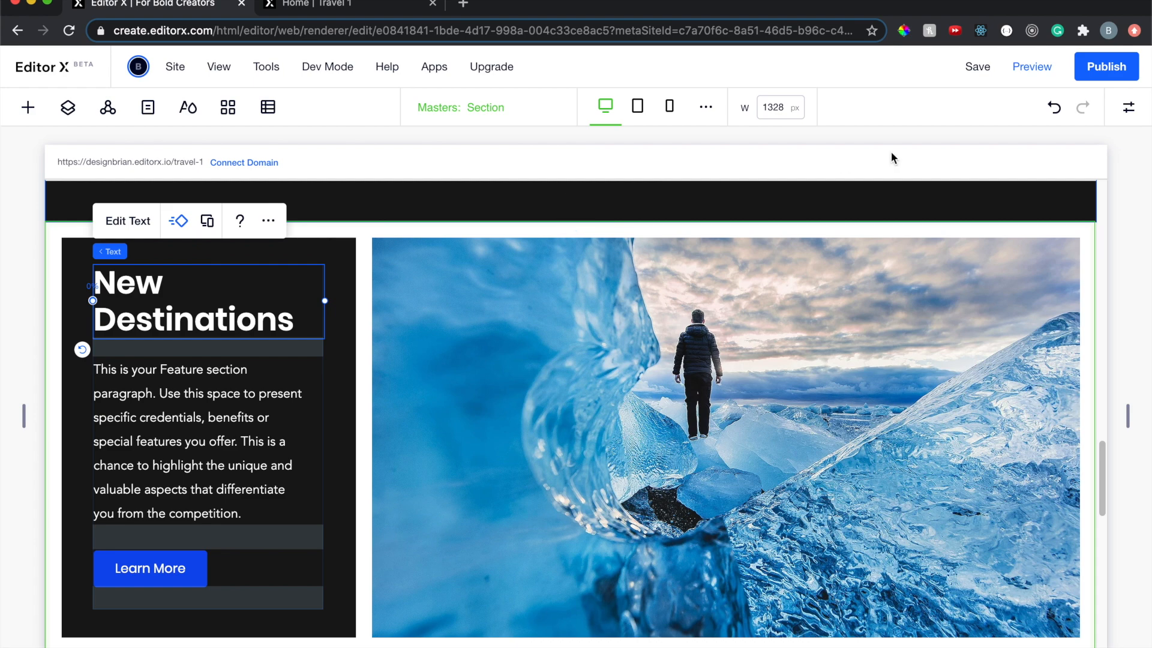
Save the site, dismiss the save confirmation, and reload the editor page
left_click(977, 67)
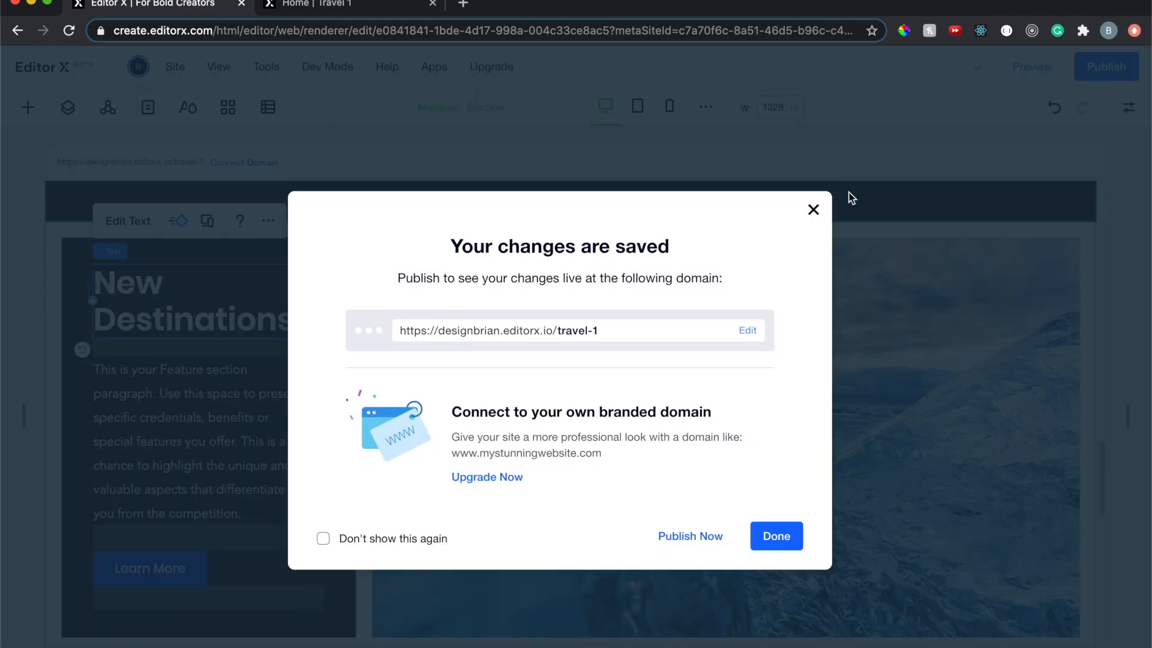
left_click(813, 209)
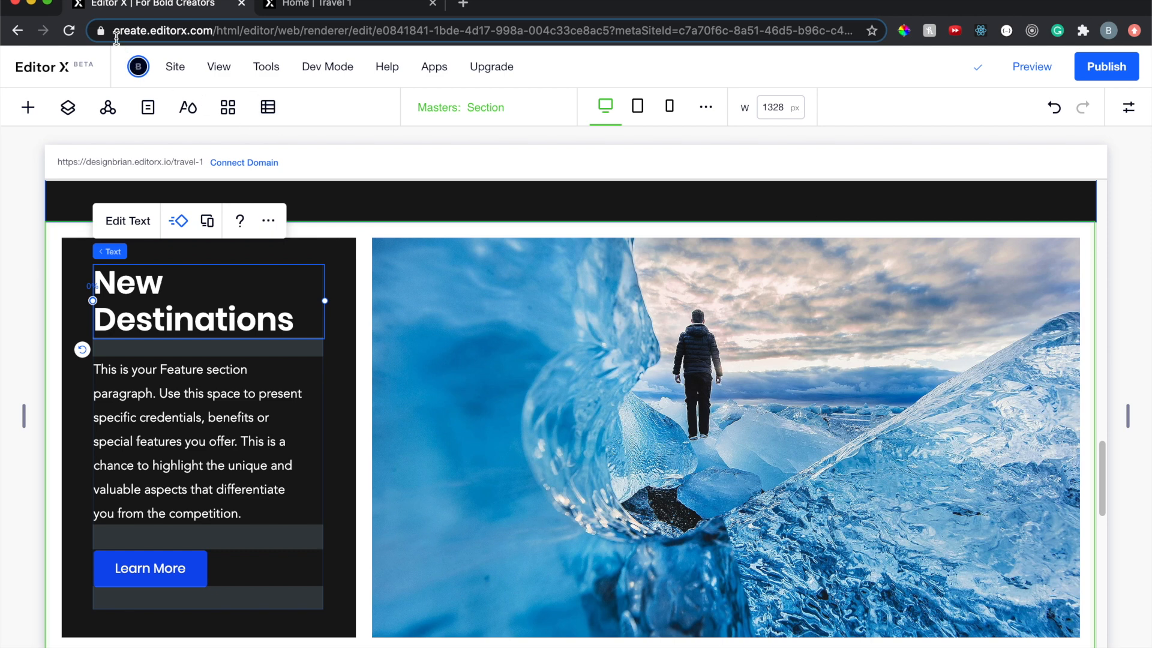
left_click(69, 30)
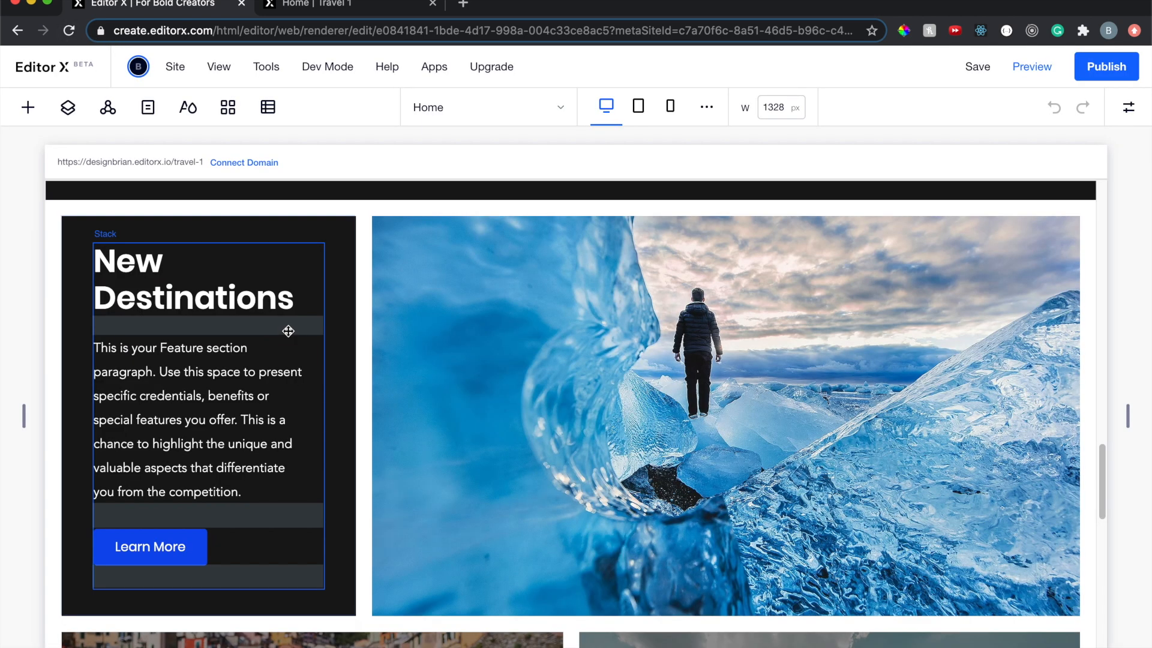
Try Float-In and Bounce-In on the New Destinations text stack and settle on the Glide-In animation
left_click(287, 332)
left_click(302, 199)
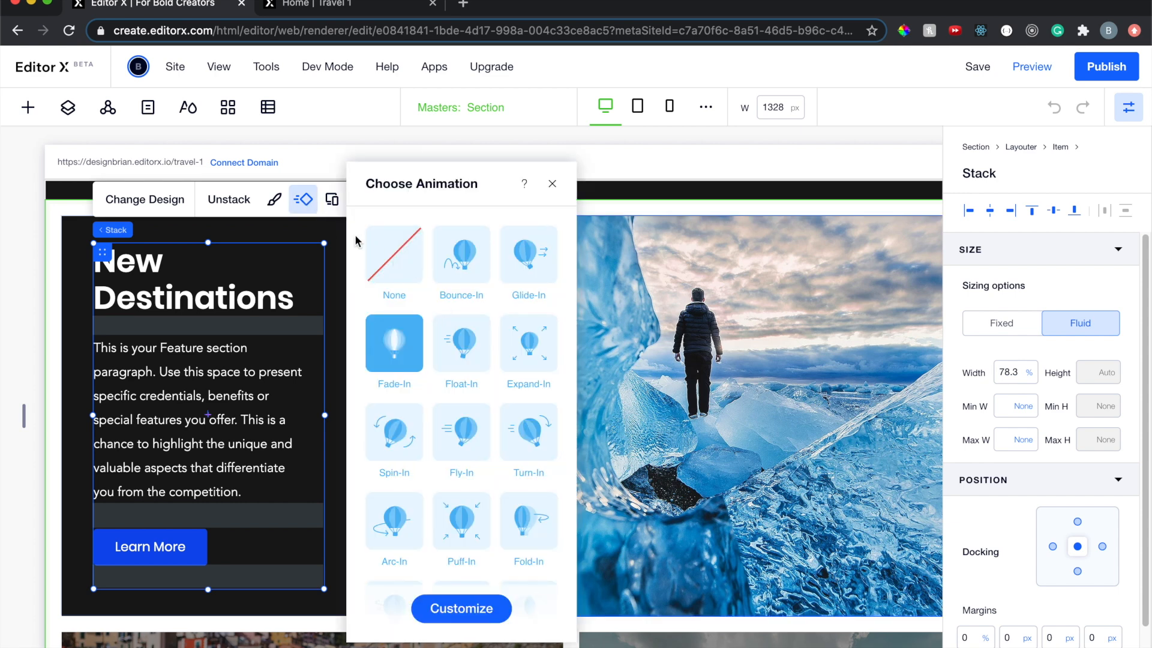
left_click(462, 345)
left_click(461, 252)
left_click(516, 265)
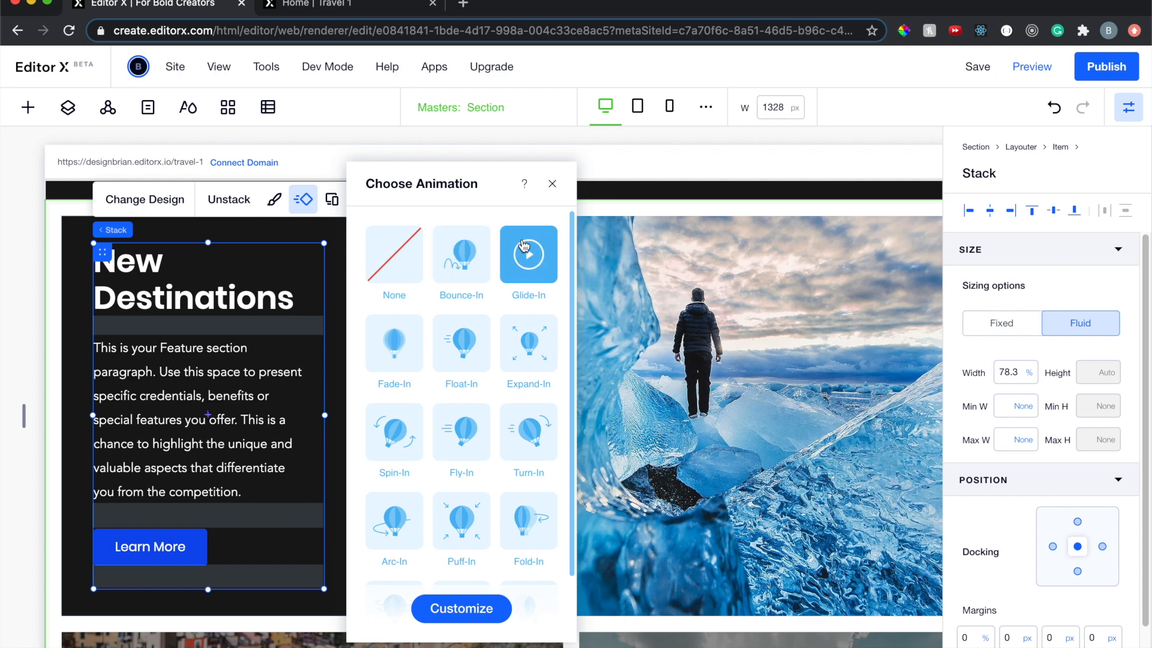
left_click(553, 184)
Apply a Bounce-In animation to the ice landscape image beside the New Destinations text
left_click(531, 381)
scroll(531, 381, "down", 1)
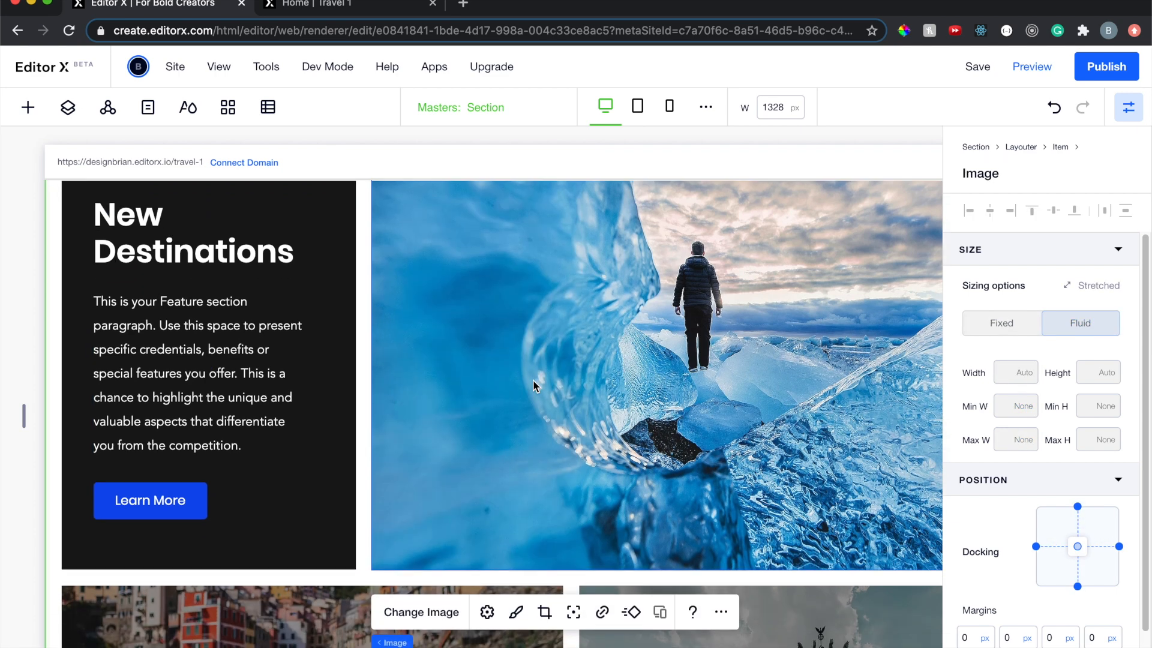
left_click(631, 612)
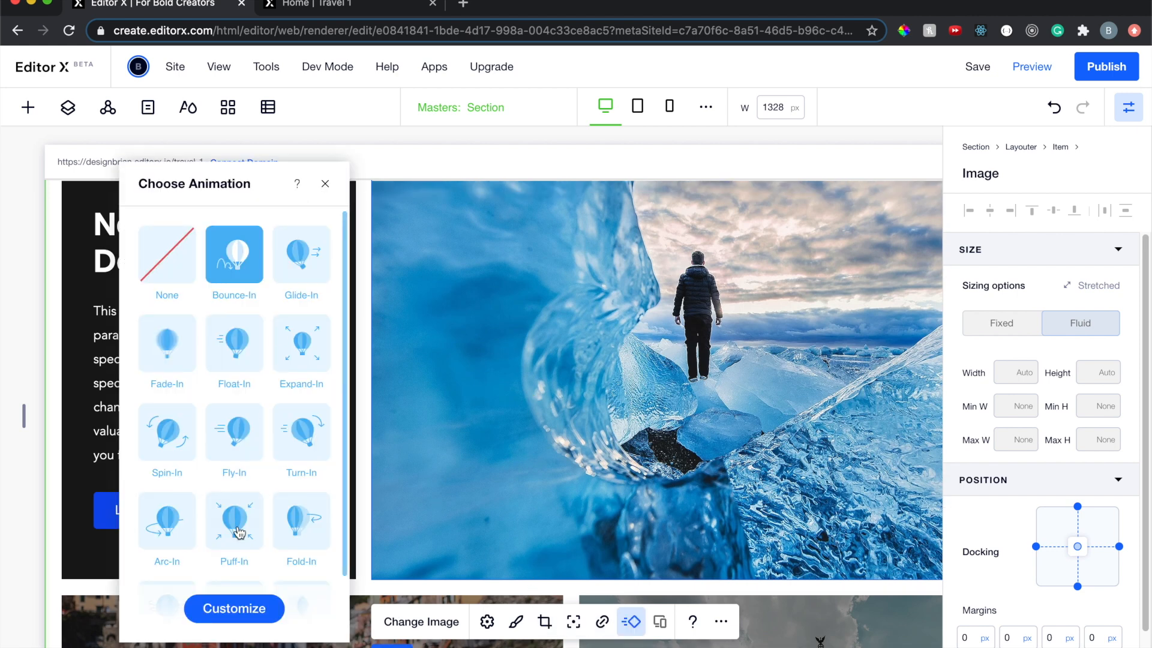
left_click(325, 185)
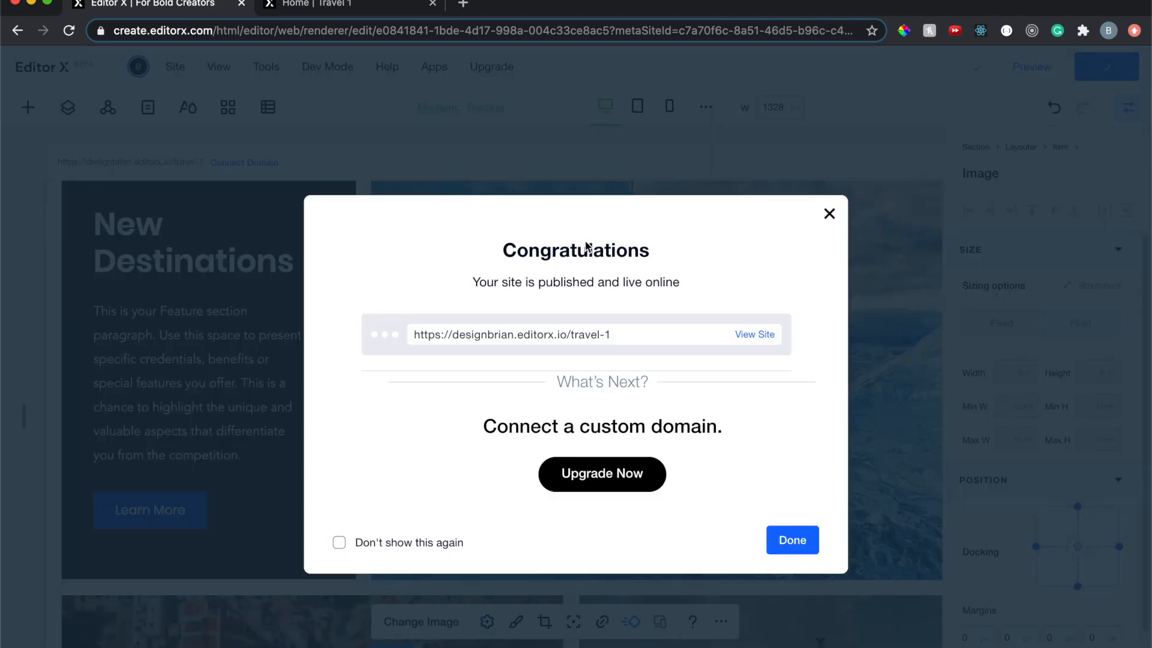
Dismiss the publish confirmation, then reload the live Home page and check the animations down to the New Destinations section
left_click(830, 213)
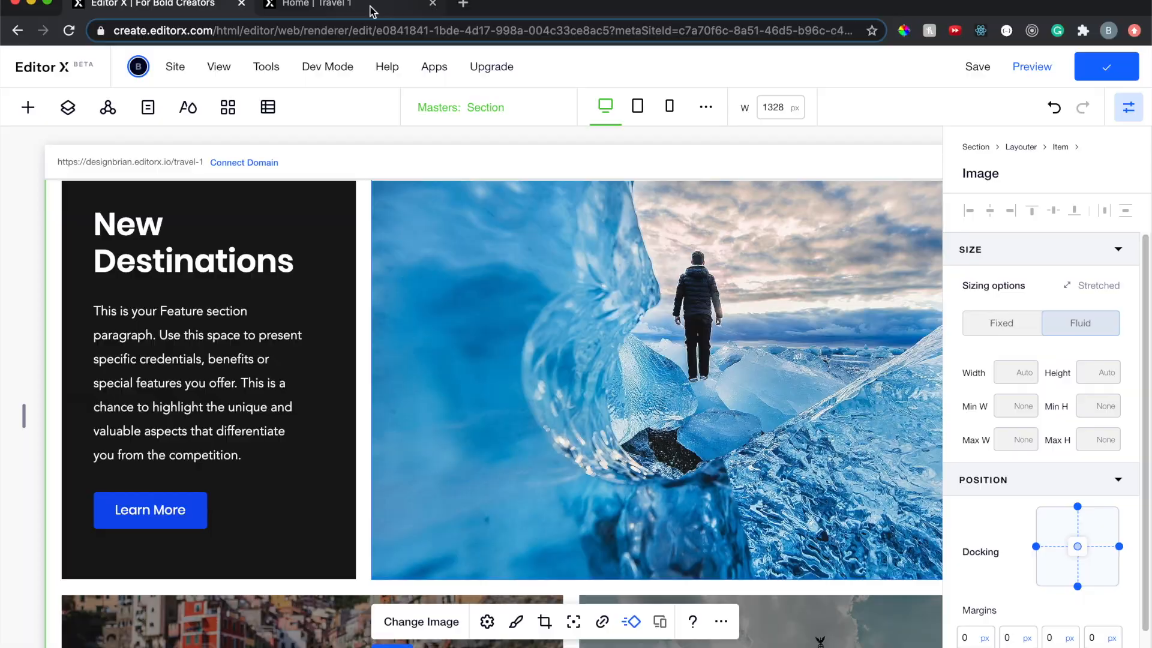
left_click(368, 9)
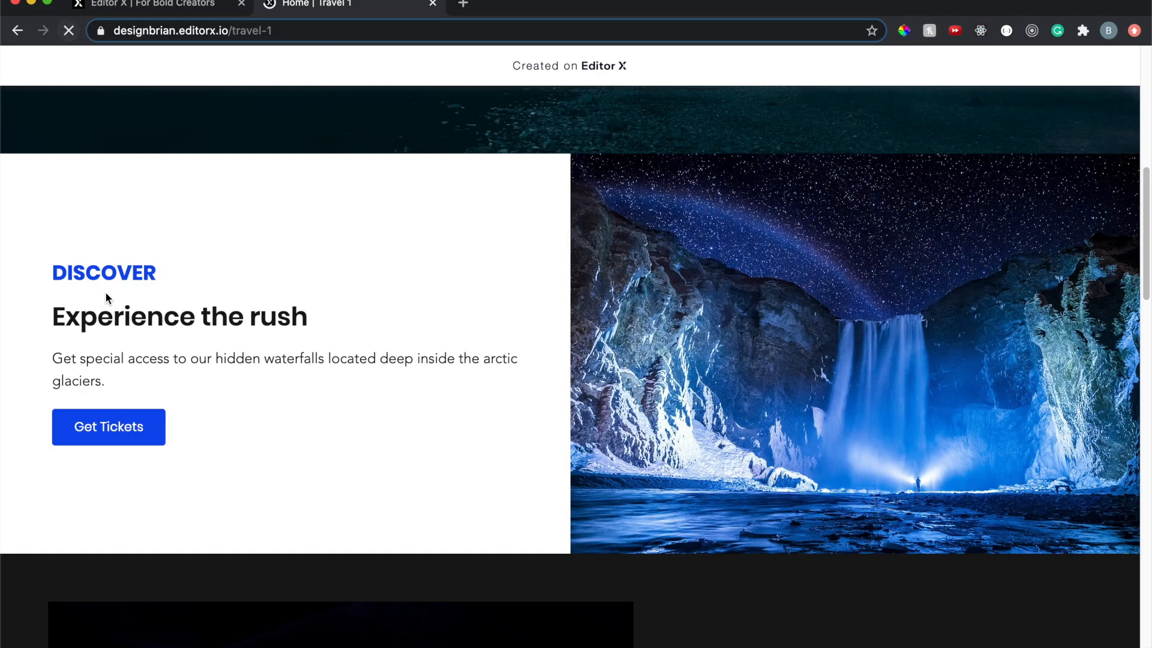
scroll(110, 298, "down", 5)
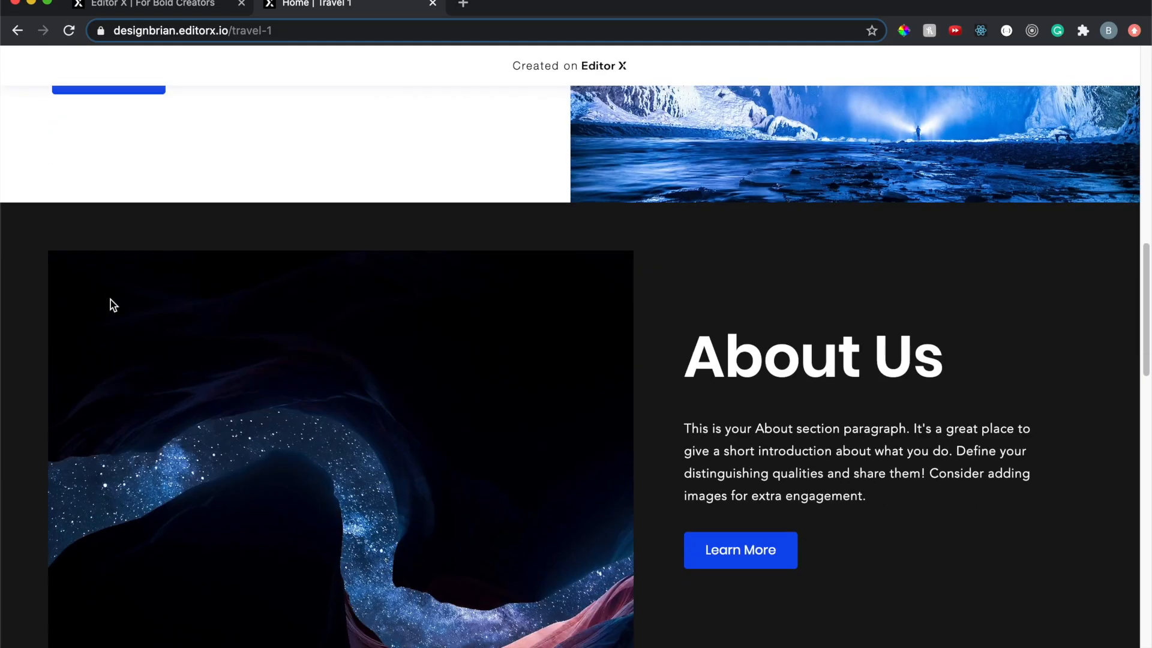
scroll(110, 300, "down", 2)
scroll(111, 299, "up", 2)
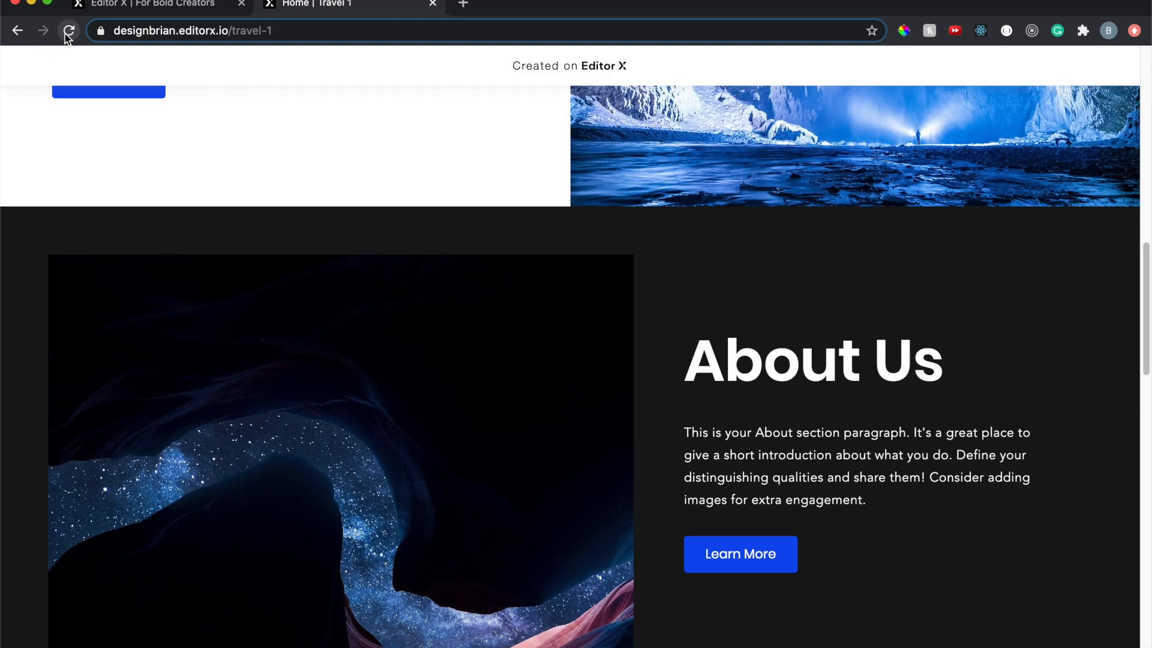
left_click(67, 31)
scroll(291, 221, "down", 2)
scroll(291, 222, "down", 10)
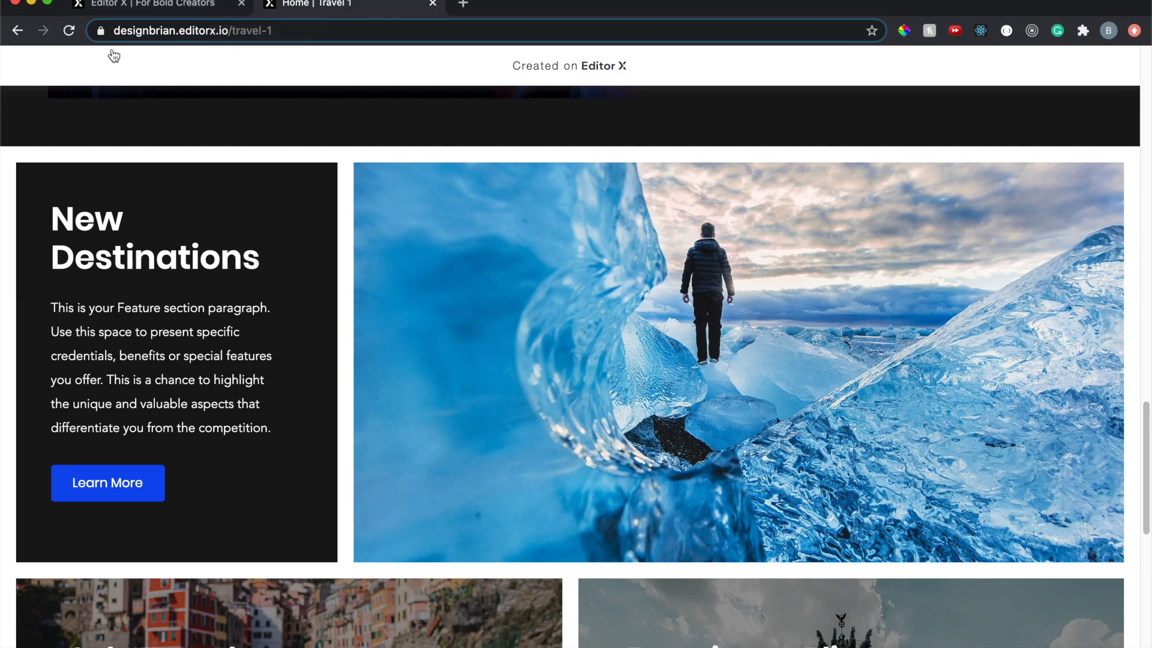
left_click(69, 31)
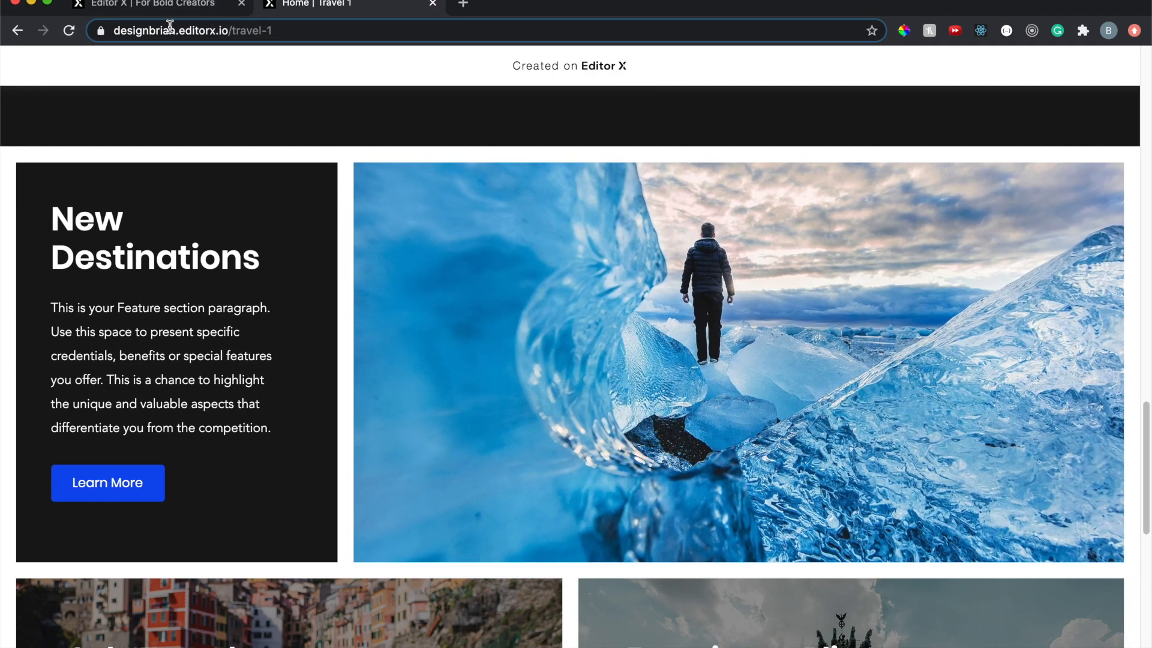
Return to the editor and apply a Fade-In animation to the Solo Travelers background image
left_click(168, 5)
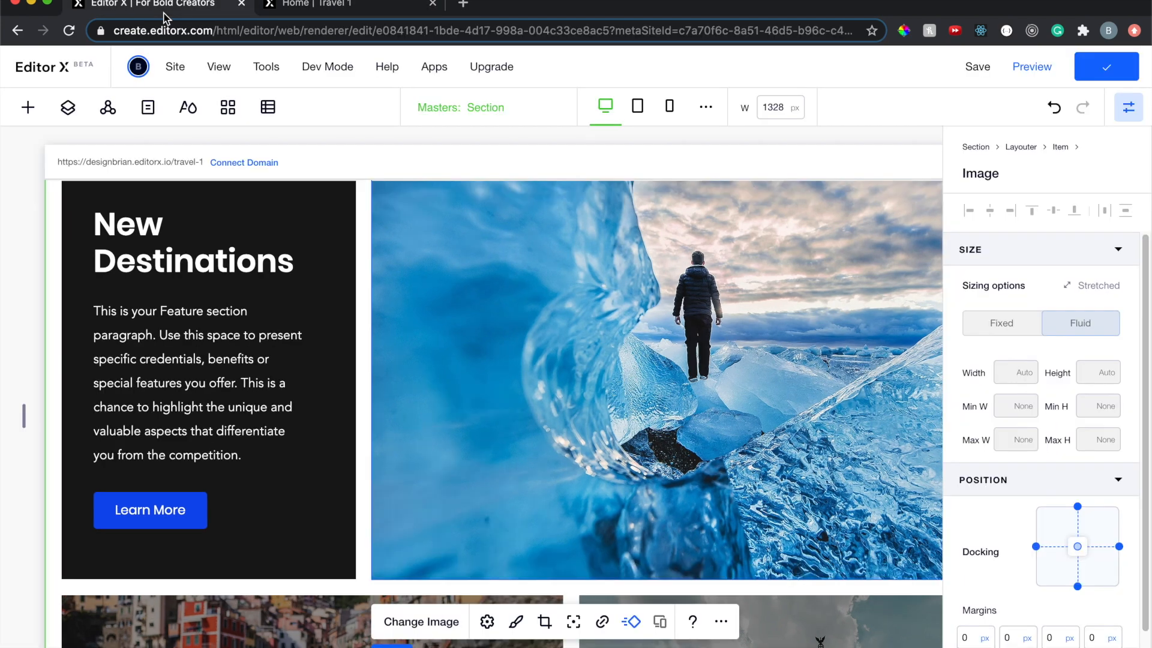
scroll(491, 372, "down", 5)
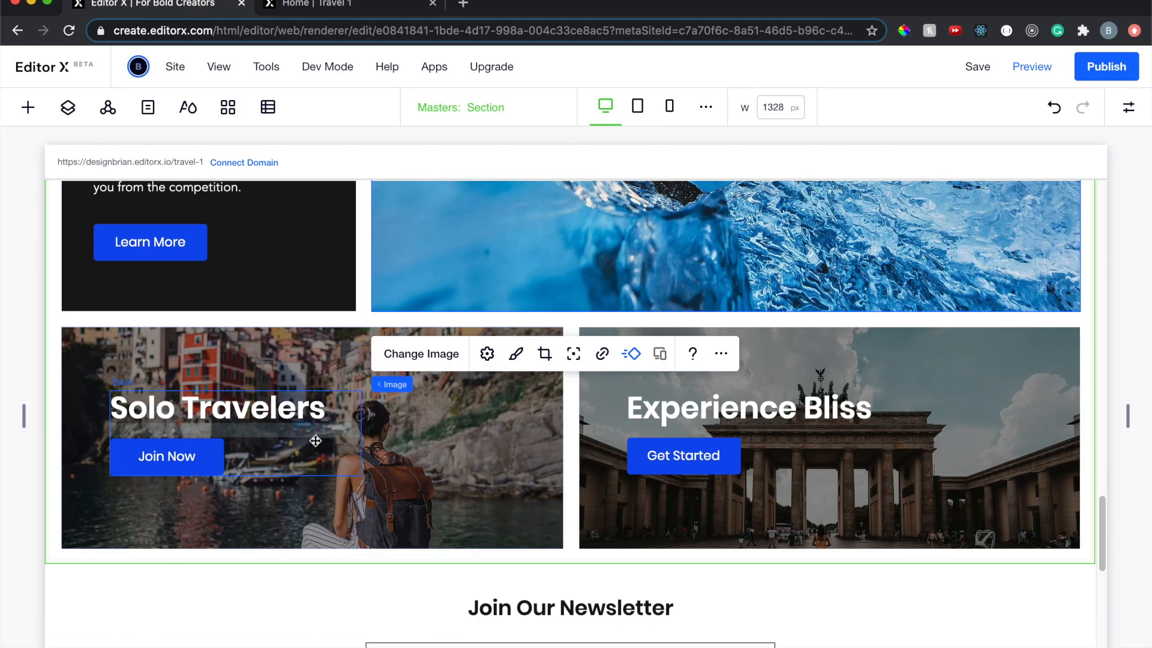
left_click(315, 440)
left_click(424, 441)
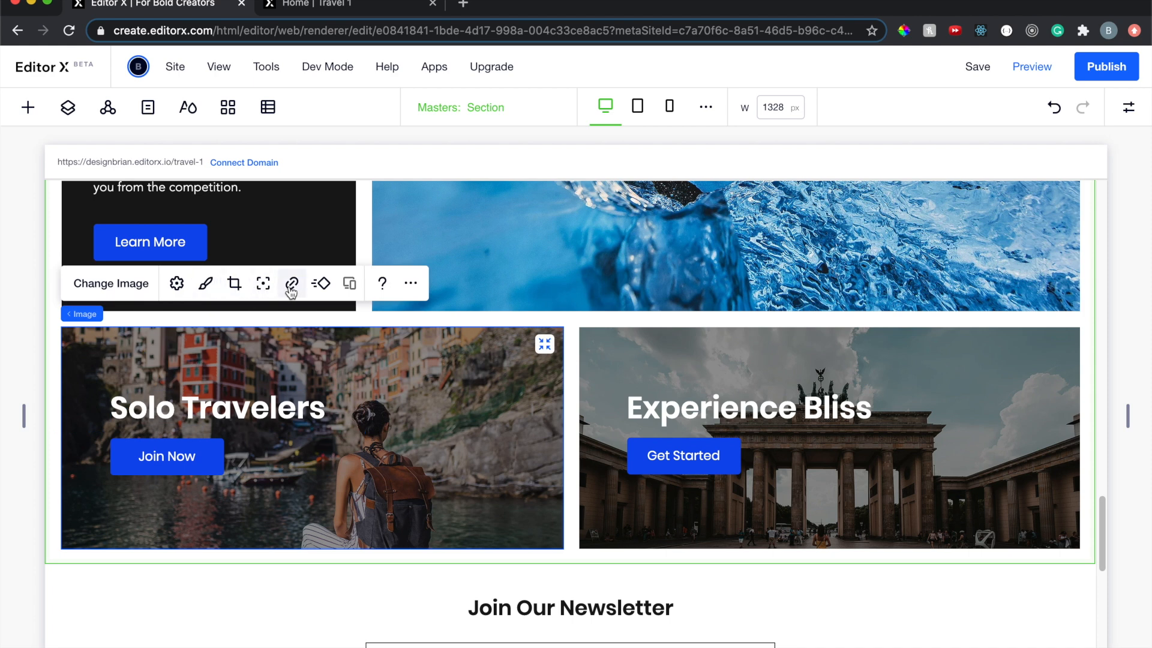
left_click(321, 283)
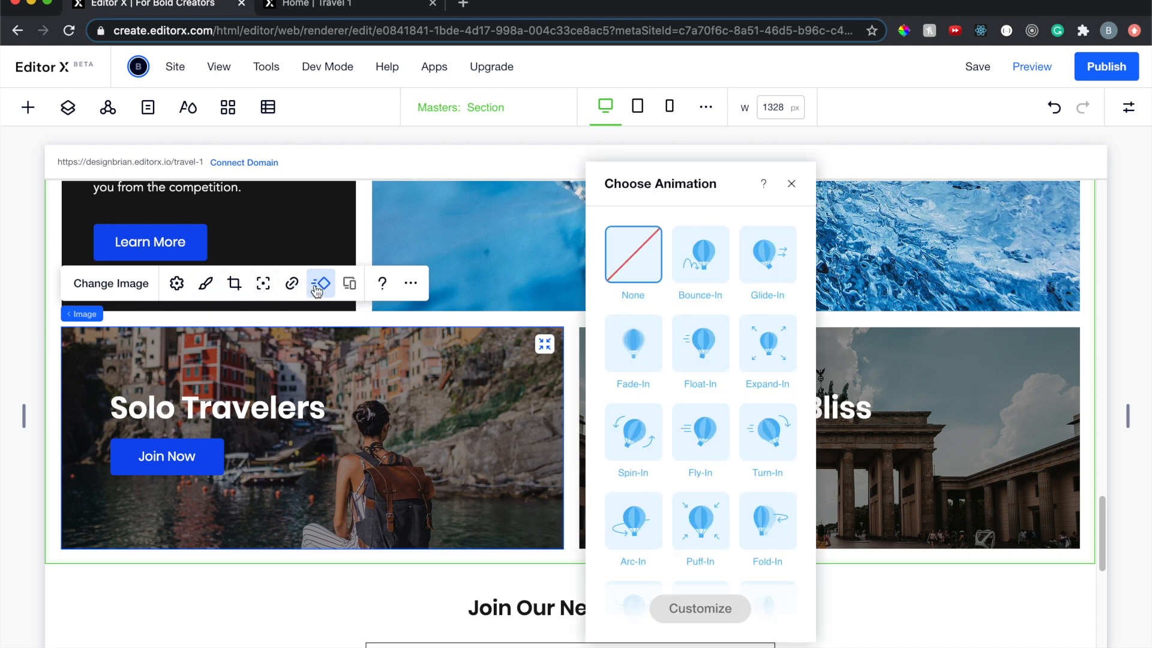
left_click(651, 355)
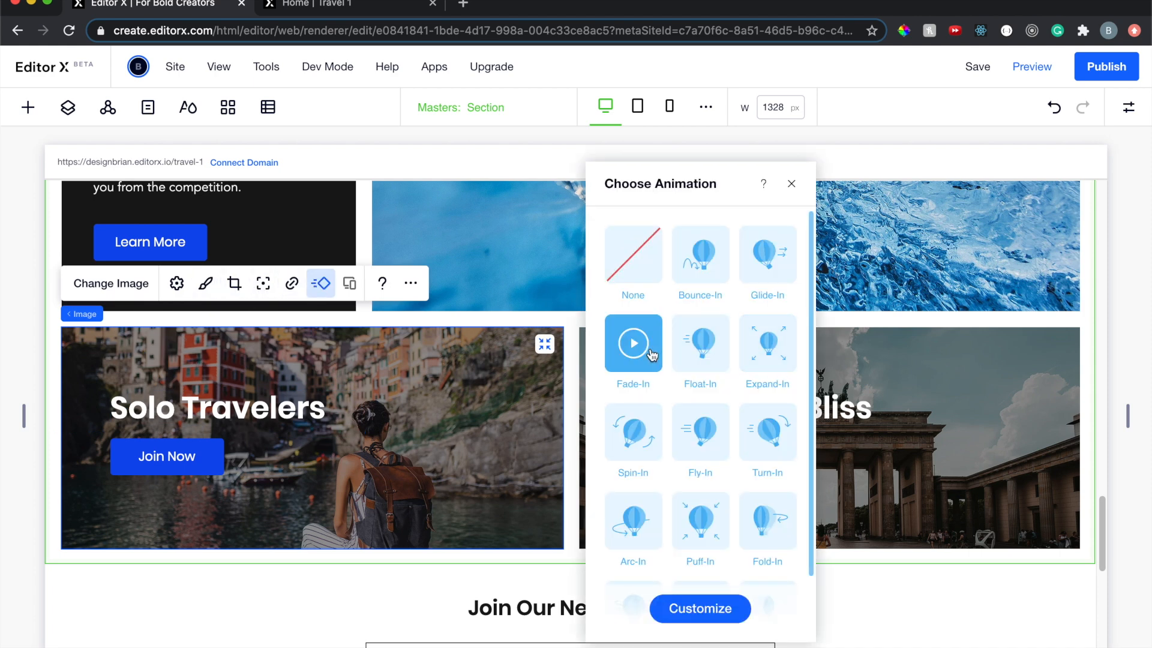
left_click(701, 610)
left_click_drag(651, 358, 638, 357)
left_click(791, 183)
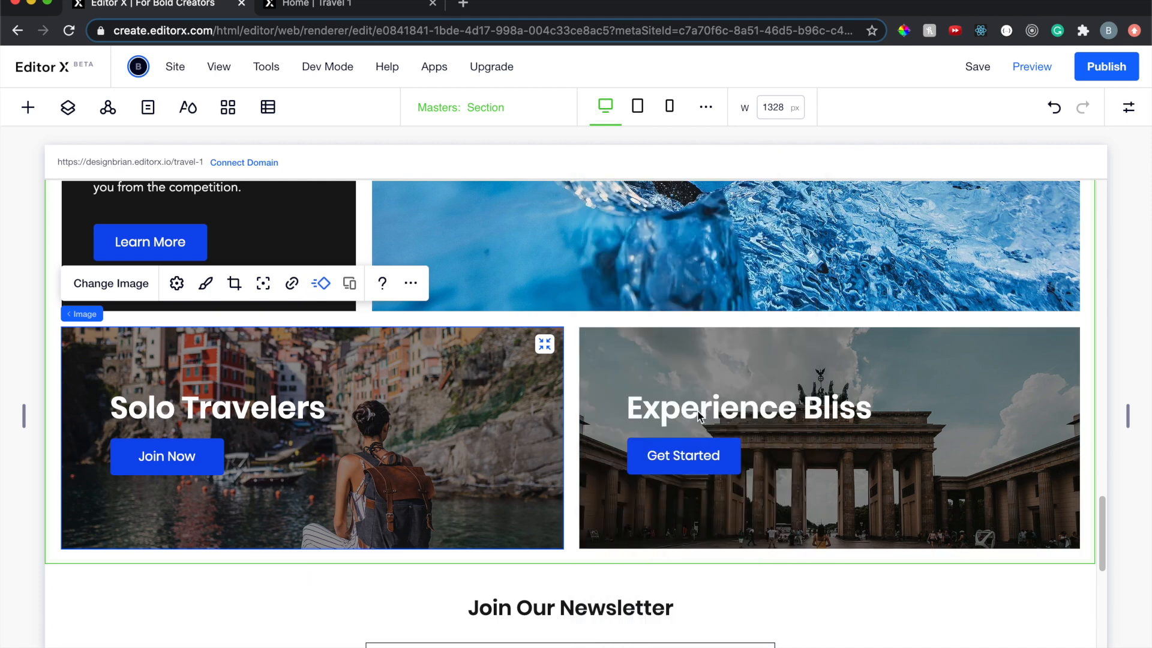
Apply a Fade-In animation to the Experience Bliss background image, leaving its crop unchanged
double_click(621, 477)
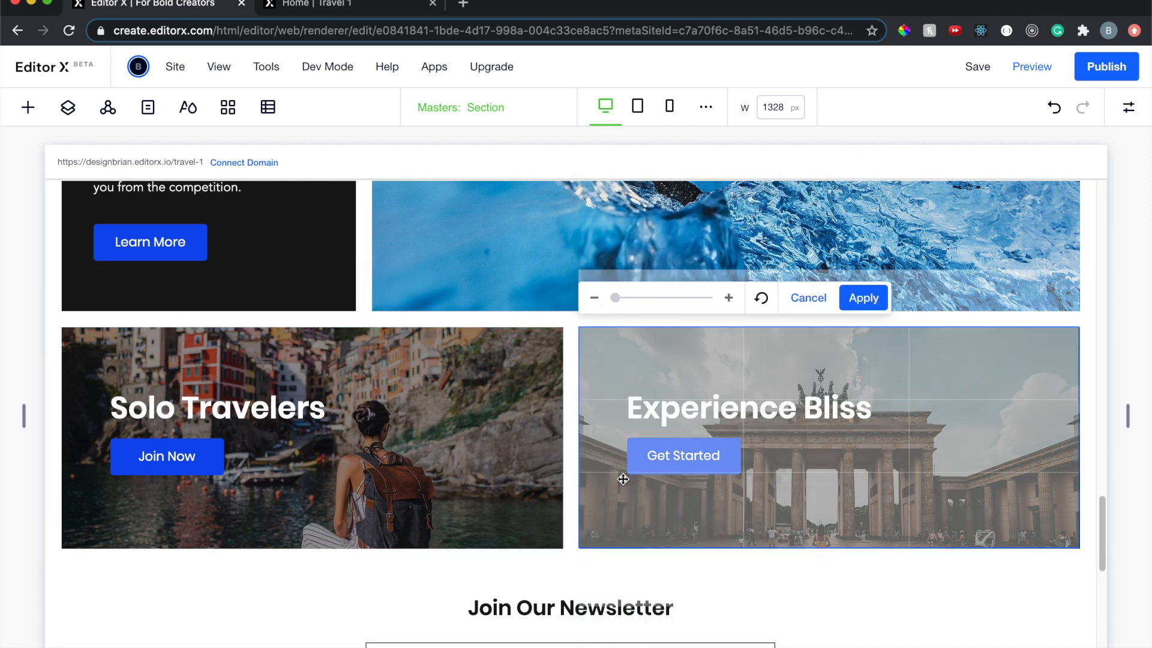
left_click(828, 306)
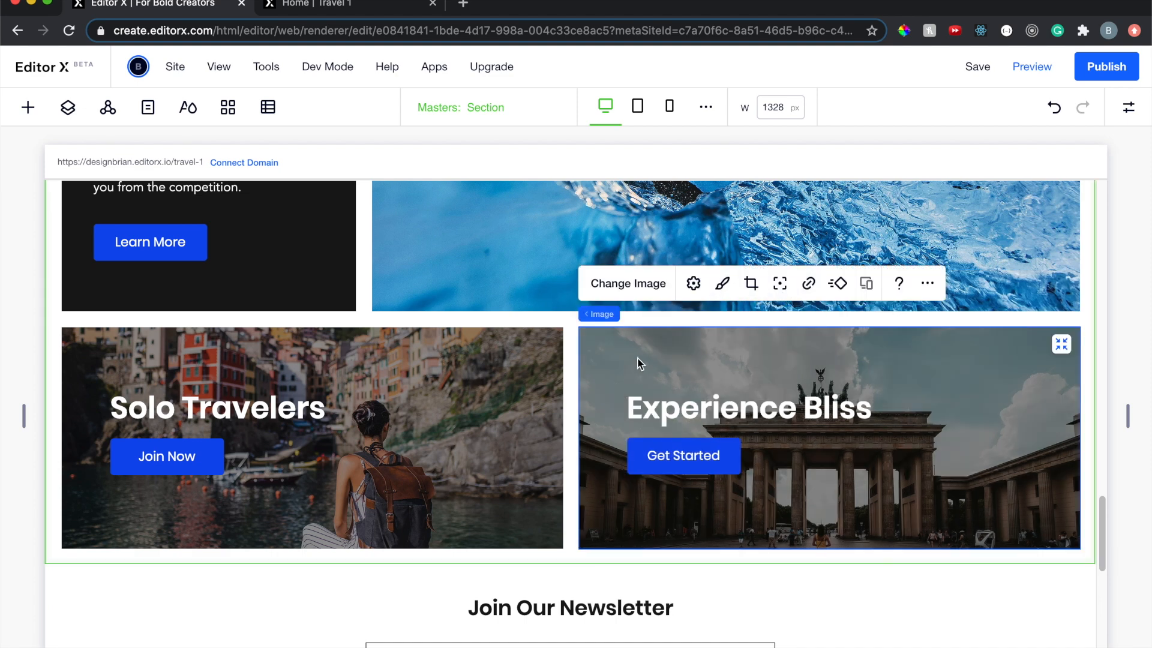
left_click(838, 284)
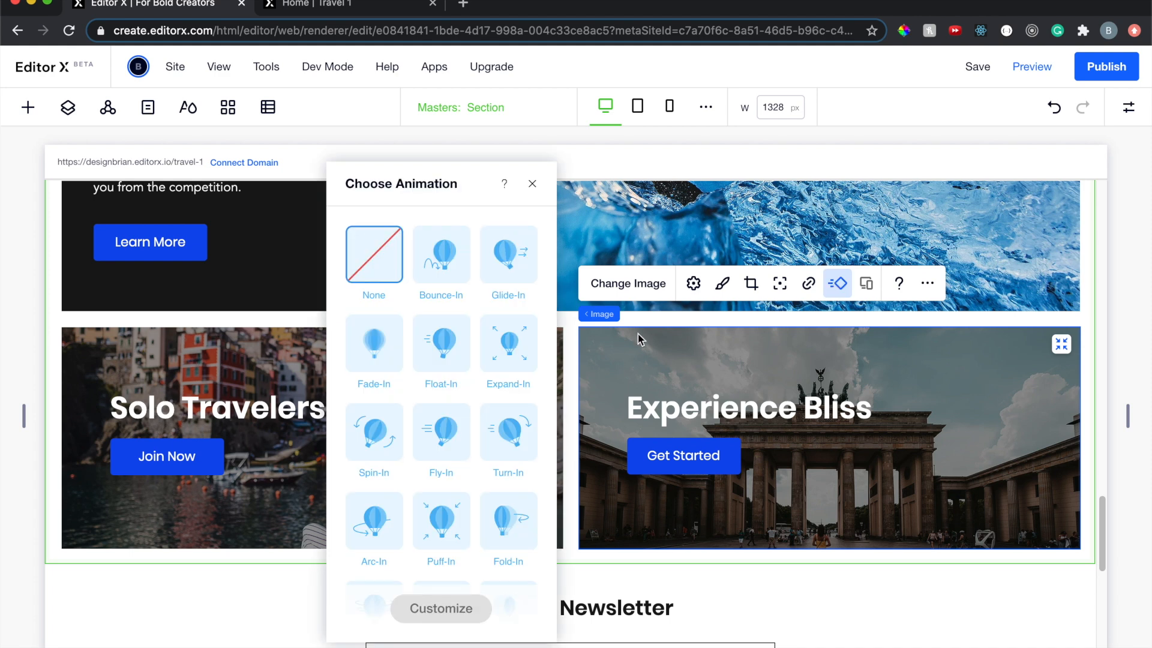
left_click(384, 360)
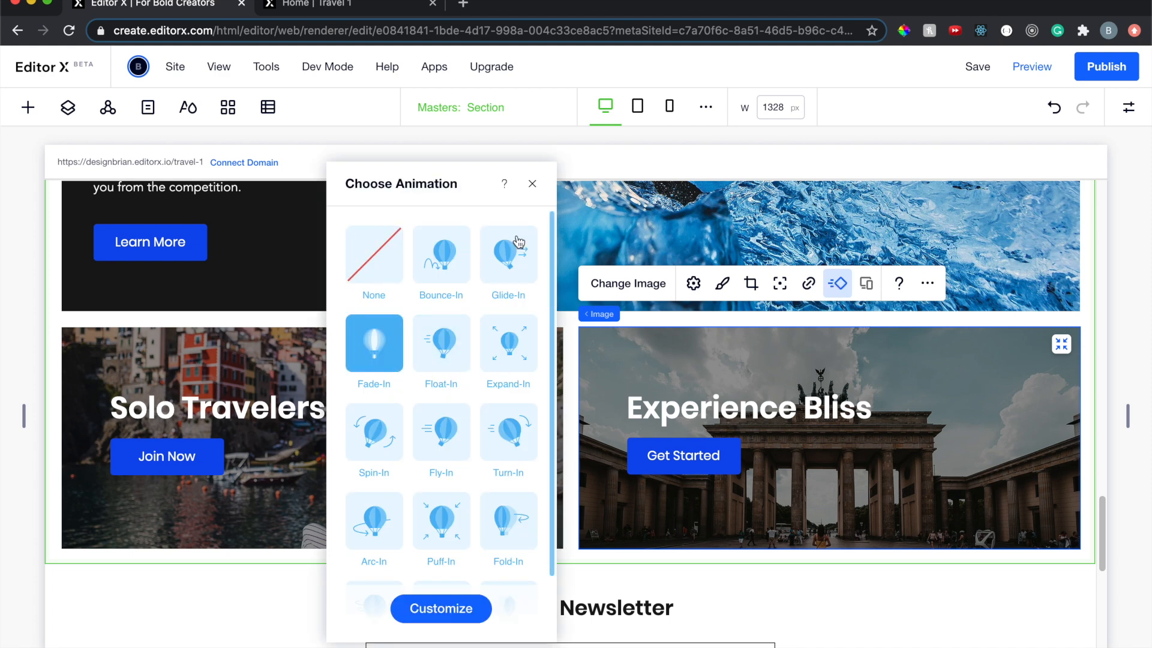
left_click(532, 184)
Apply a Fade-In animation to the entire Join Our Newsletter form
scroll(386, 445, "down", 3)
scroll(367, 477, "down", 2)
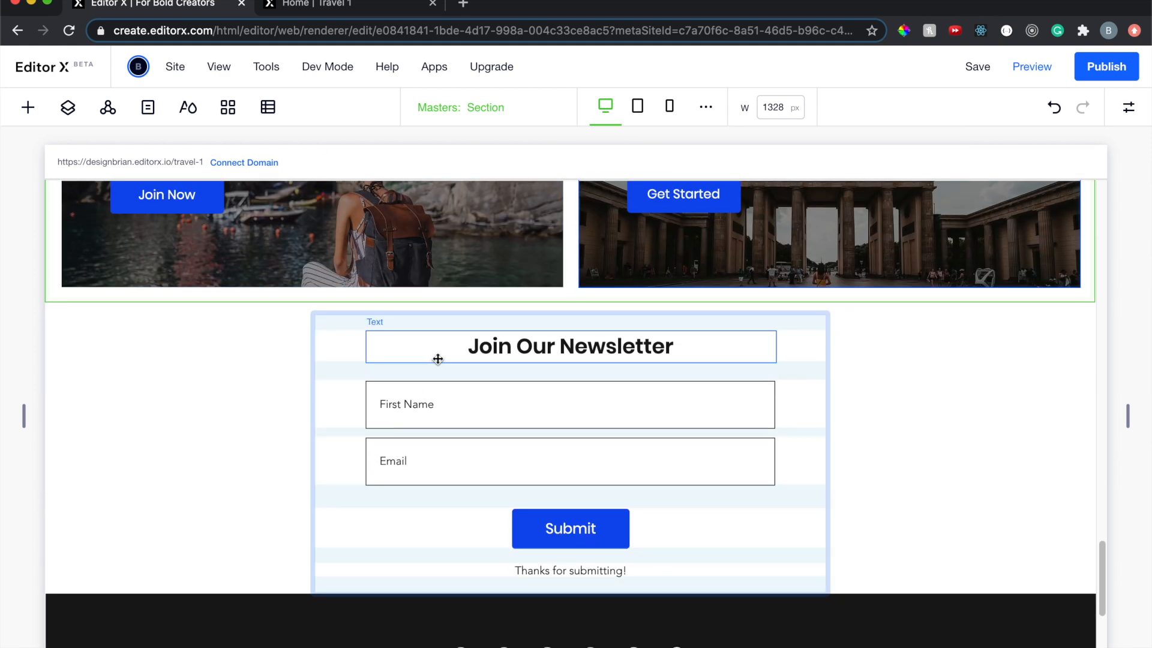
left_click(347, 367)
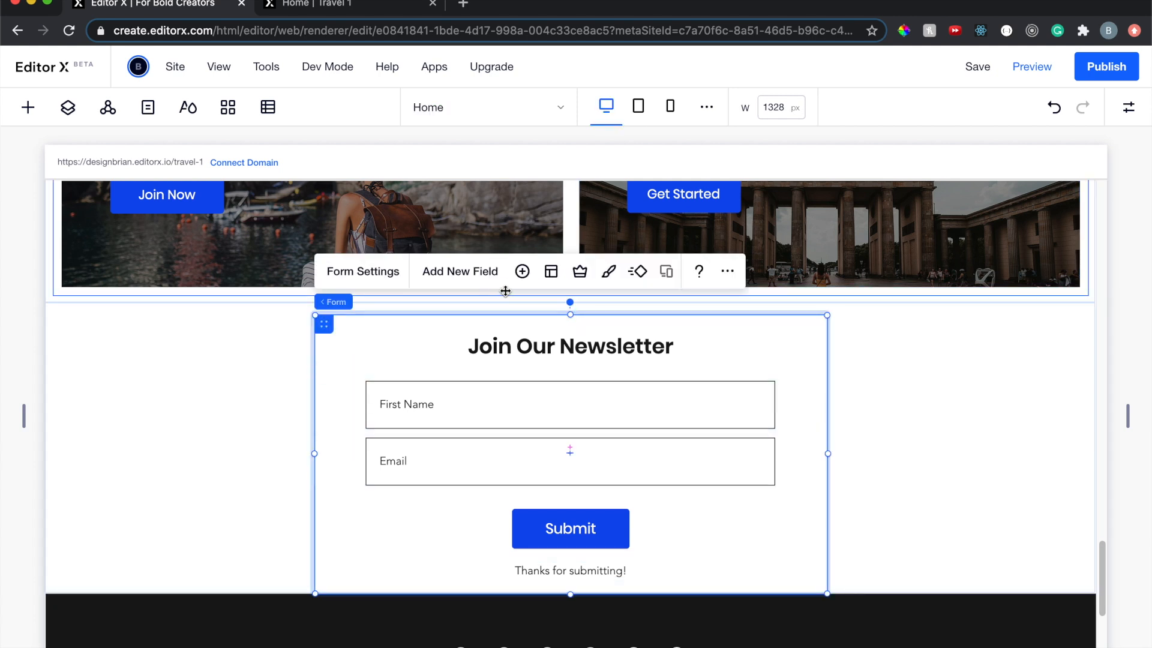
left_click(639, 273)
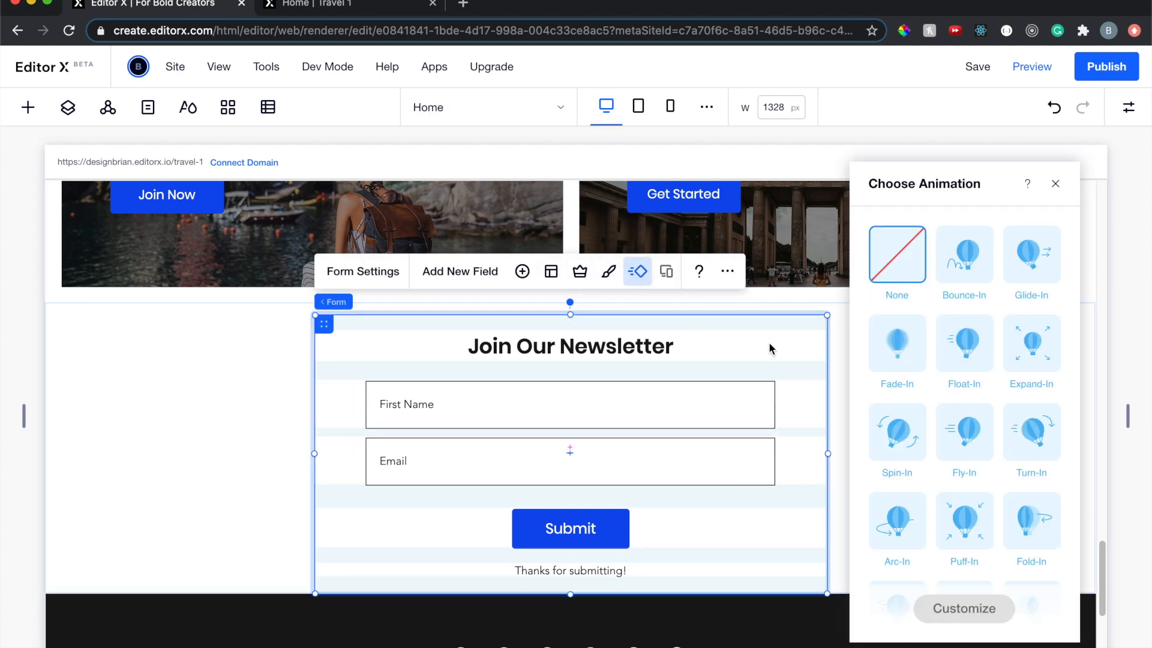
left_click(902, 351)
left_click(1055, 184)
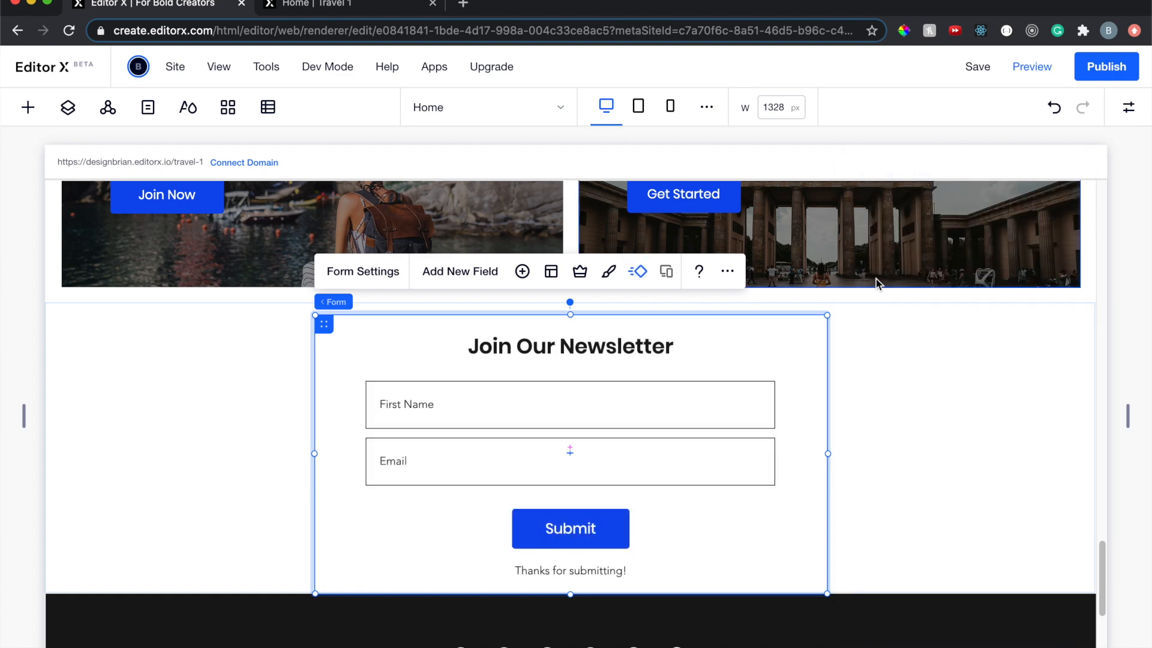
Publish the site with the new animations and dismiss the publish confirmation
scroll(406, 423, "down", 3)
scroll(407, 425, "up", 8)
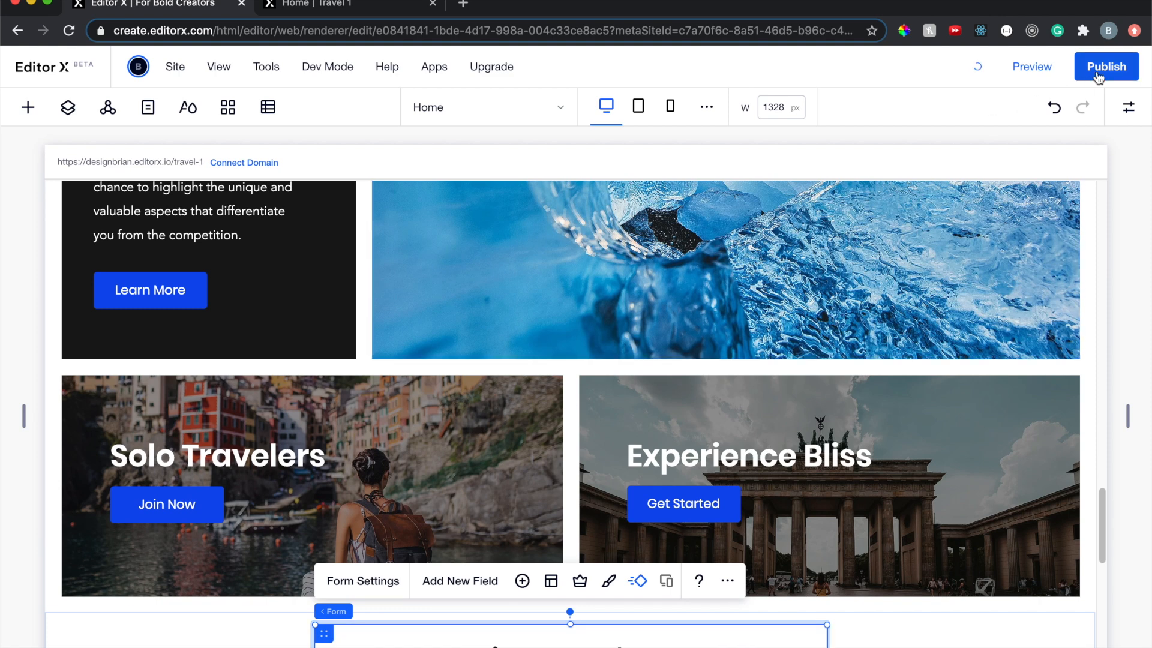
left_click(1098, 77)
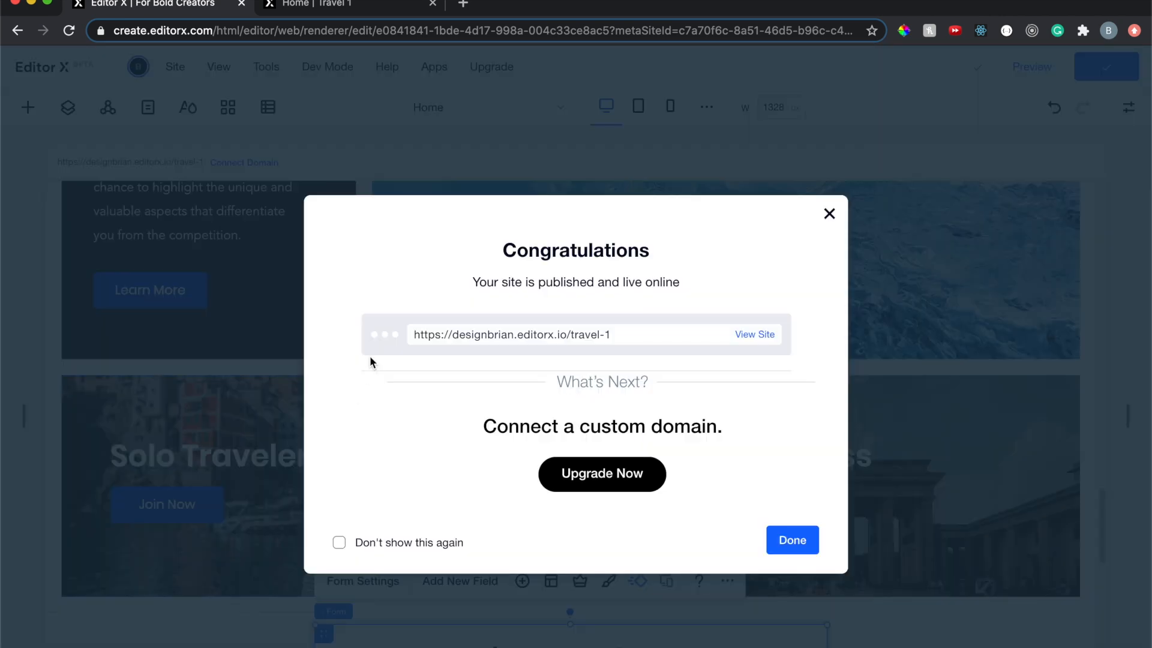
left_click(828, 216)
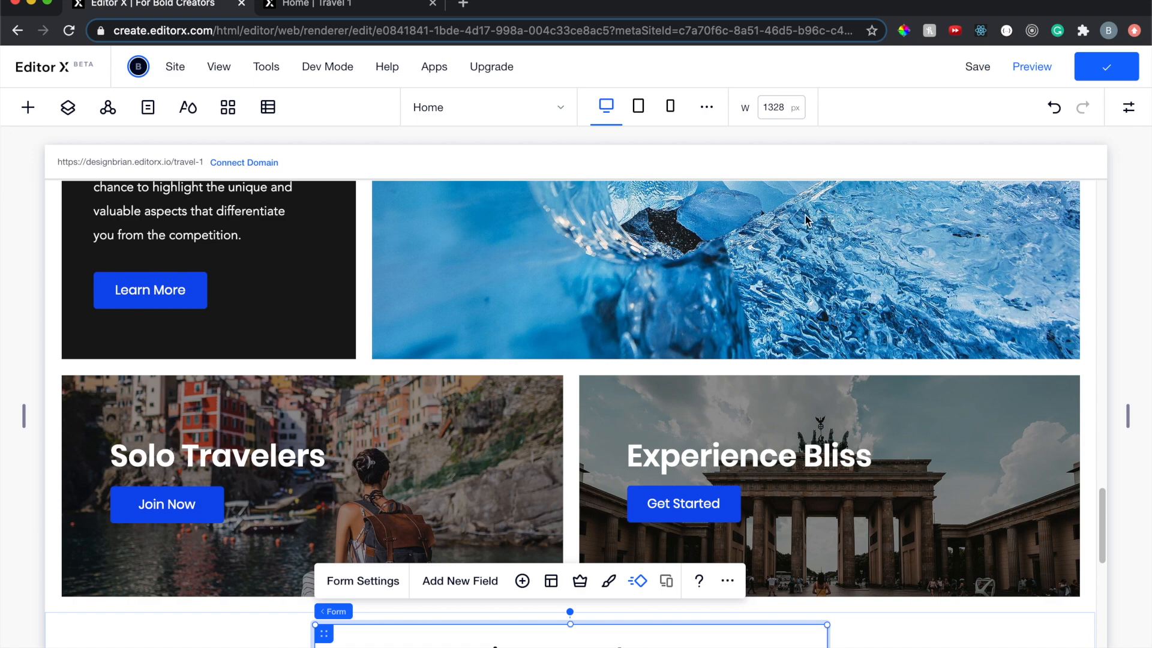
Reload the live Home page and review its section animations from the hero to the newsletter form and footer
left_click(363, 6)
key("super+r")
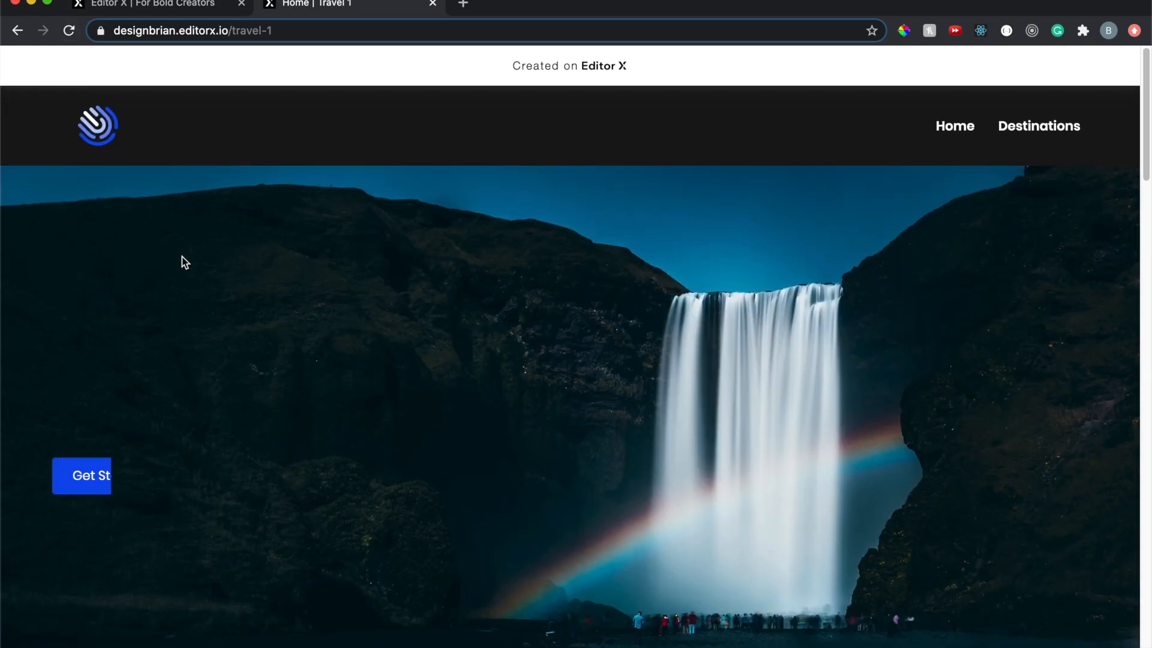
scroll(227, 291, "down", 15)
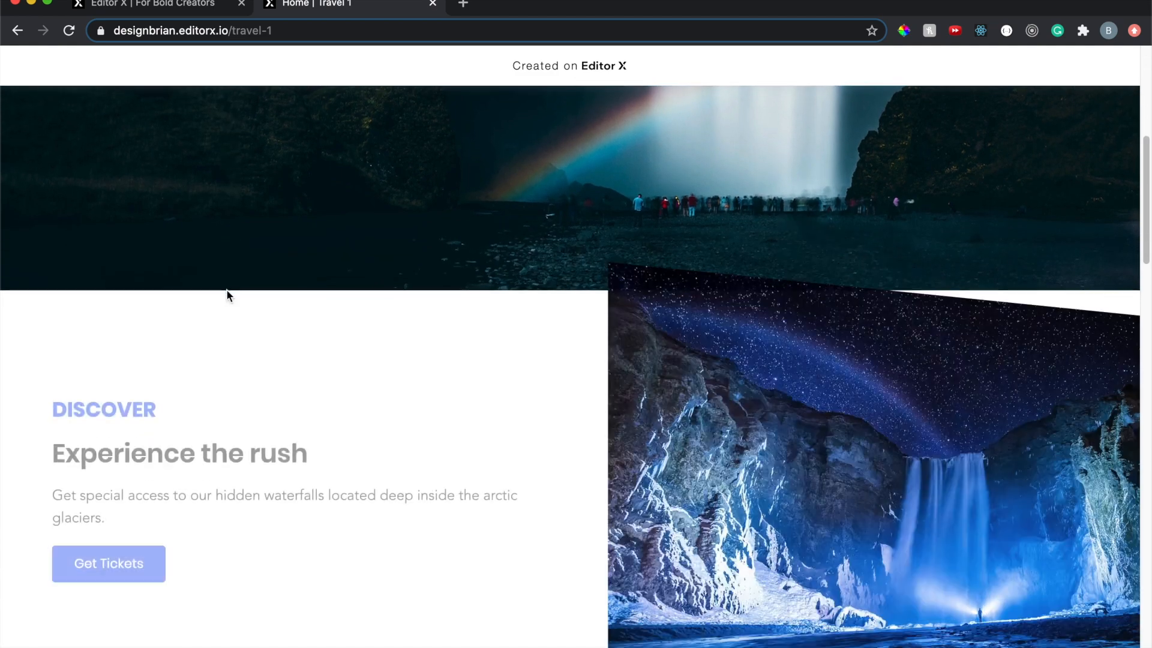
scroll(227, 291, "down", 10)
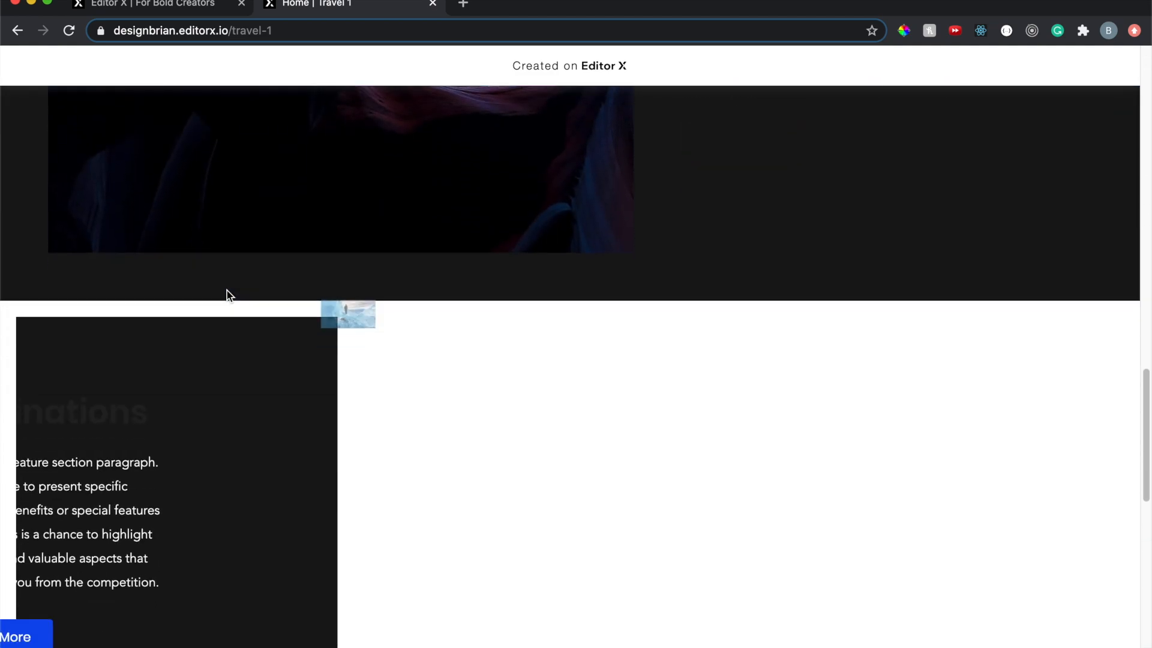
scroll(227, 290, "down", 2)
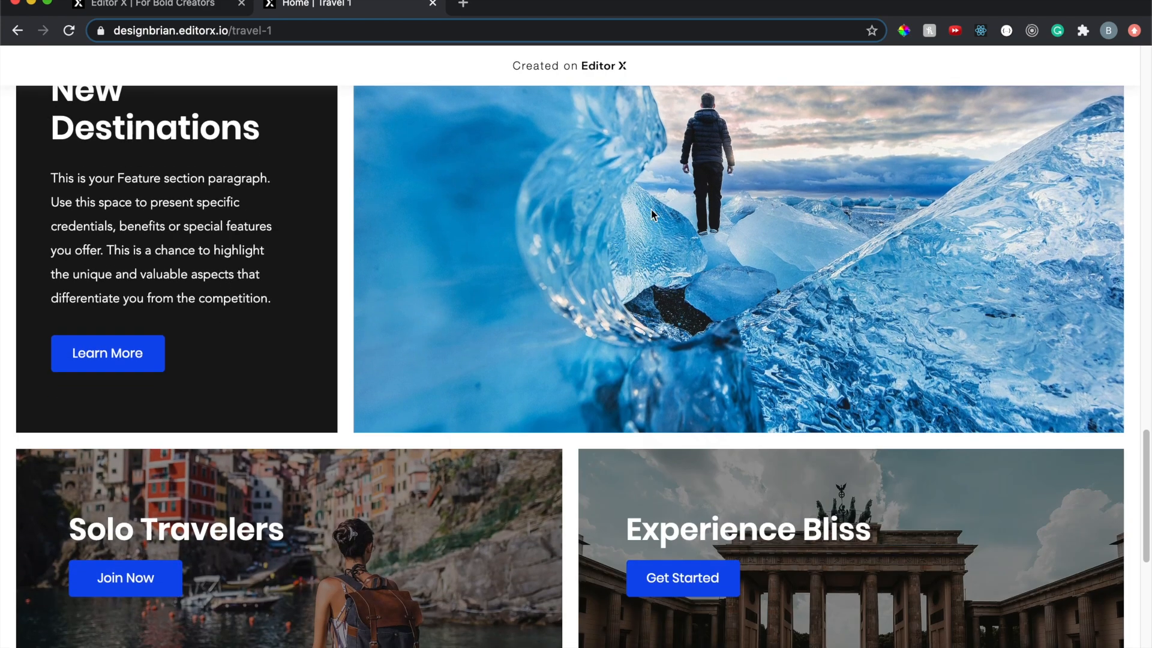
scroll(453, 264, "up", 1)
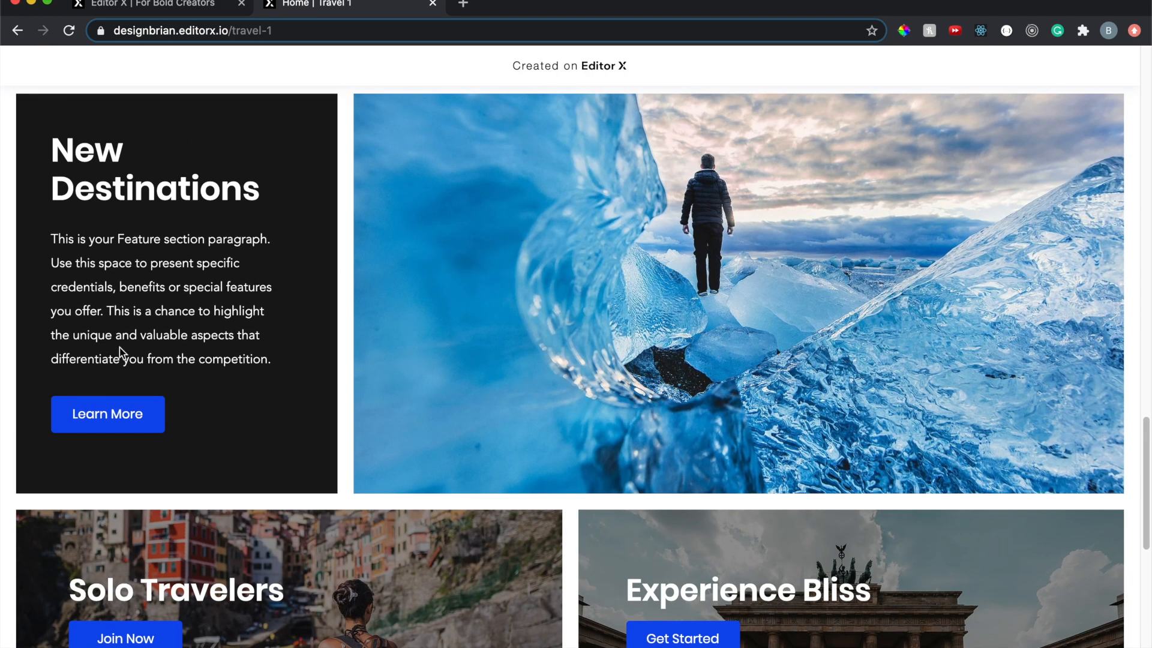
scroll(131, 331, "down", 3)
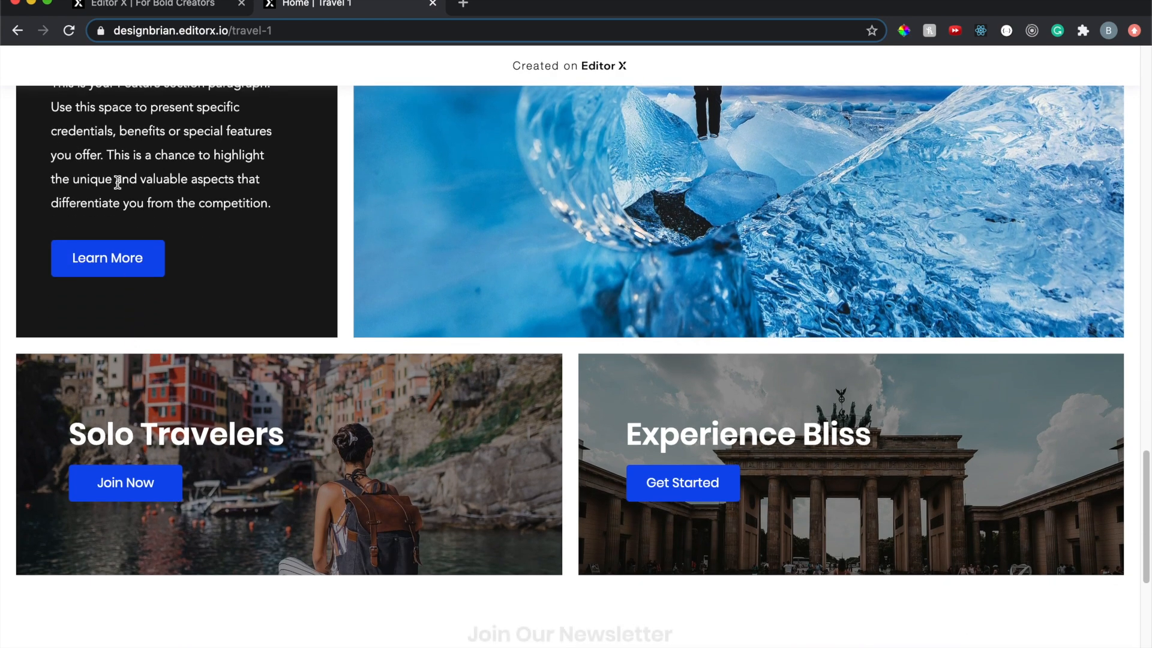
scroll(114, 214, "down", 6)
scroll(122, 82, "up", 1)
left_click(69, 30)
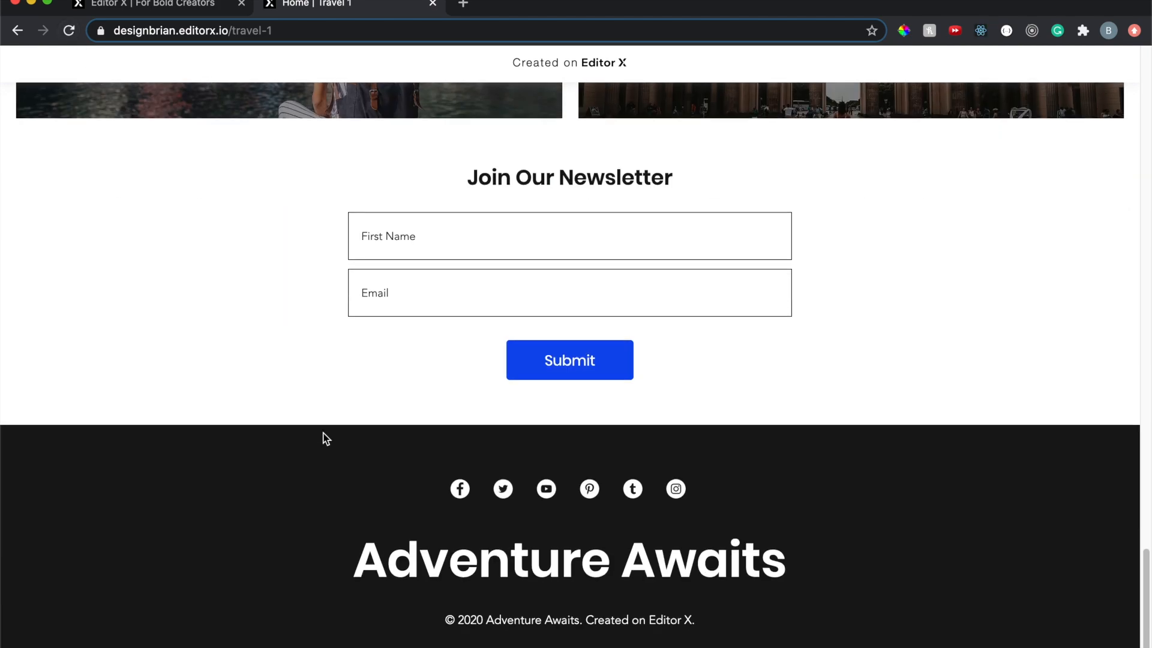
scroll(670, 308, "down", 20)
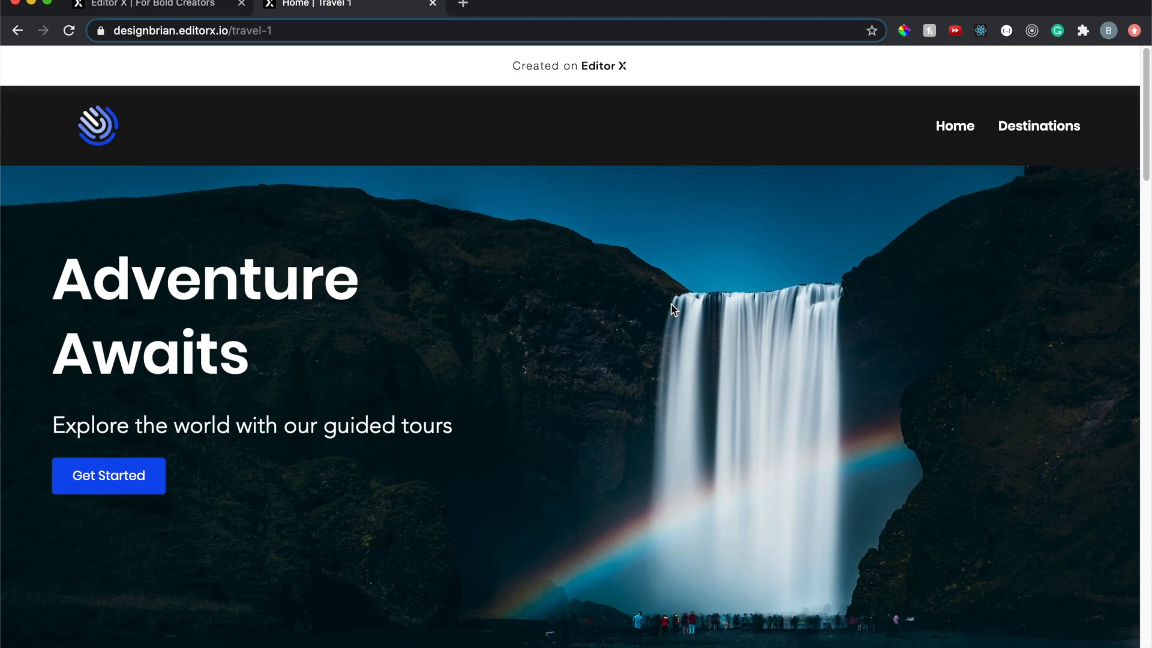
scroll(670, 304, "down", 1)
scroll(437, 401, "up", 20)
Open the live Destinations page, review its animated section, and return to the Home page through the site logo
left_click(1037, 128)
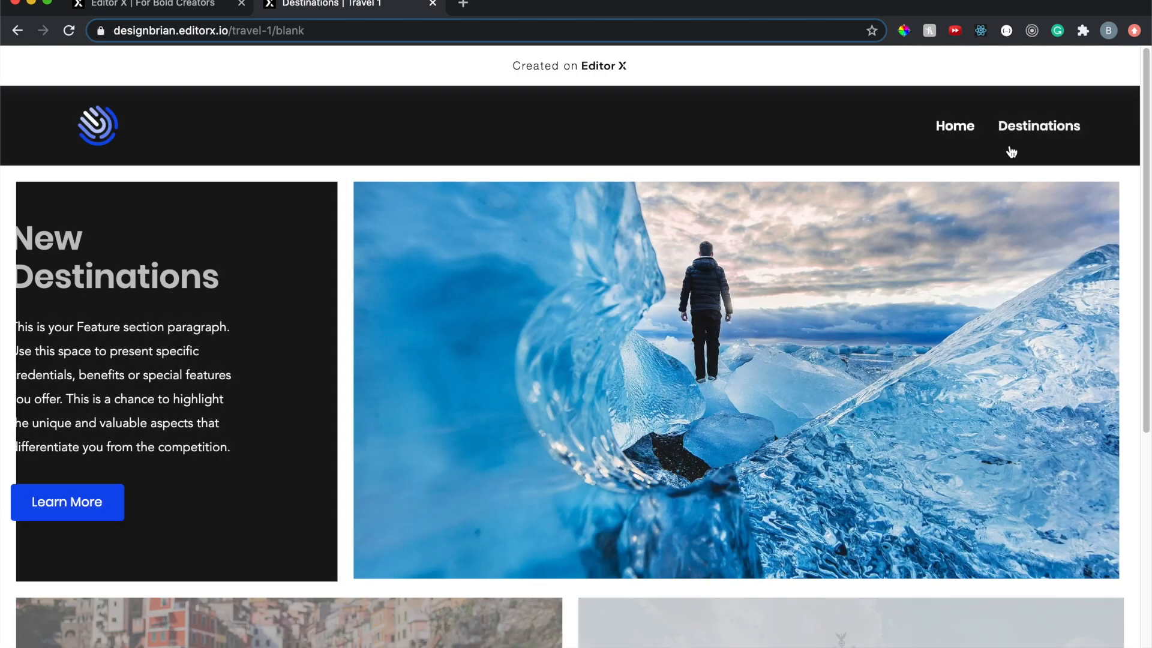
scroll(704, 306, "down", 3)
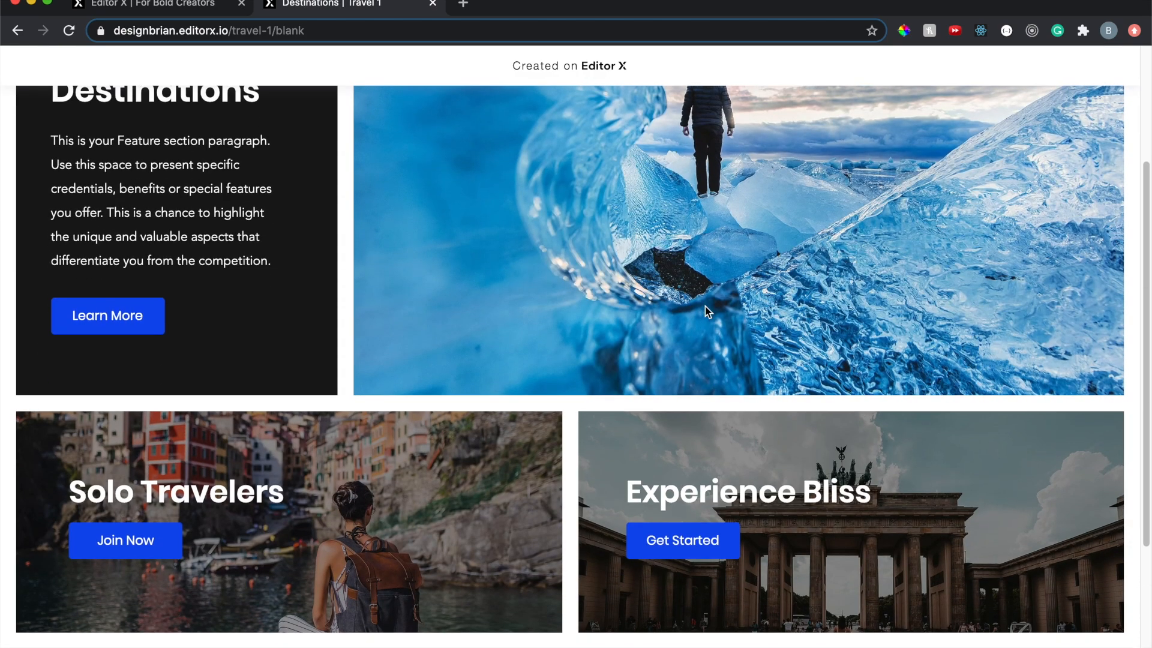
scroll(704, 306, "up", 3)
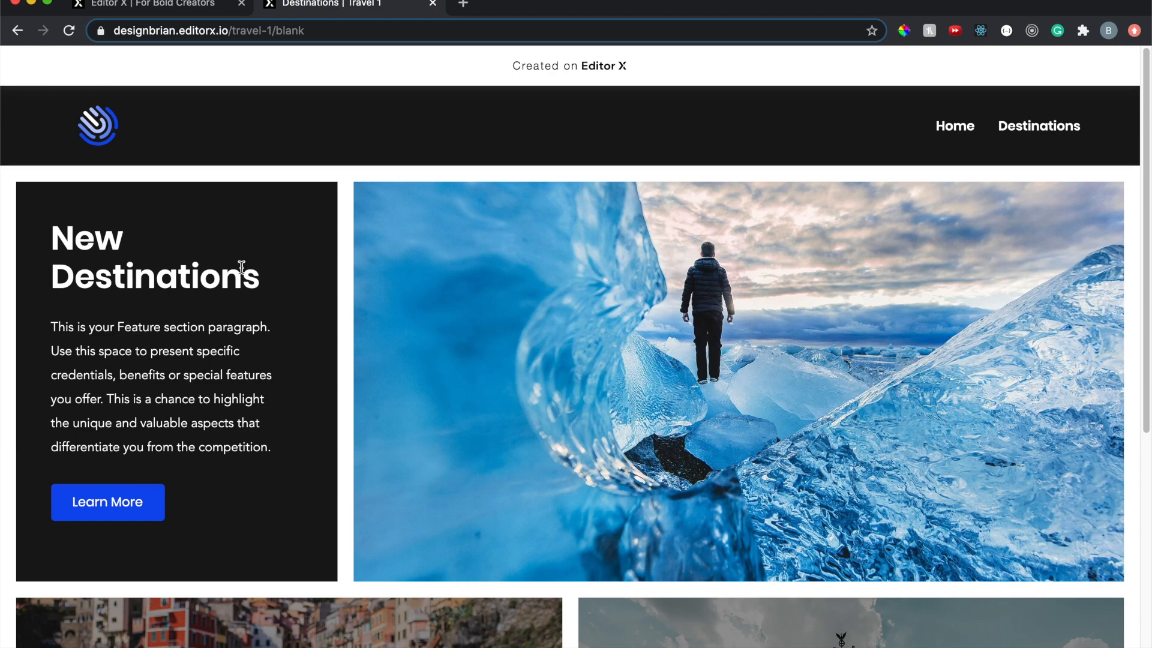
left_click(96, 126)
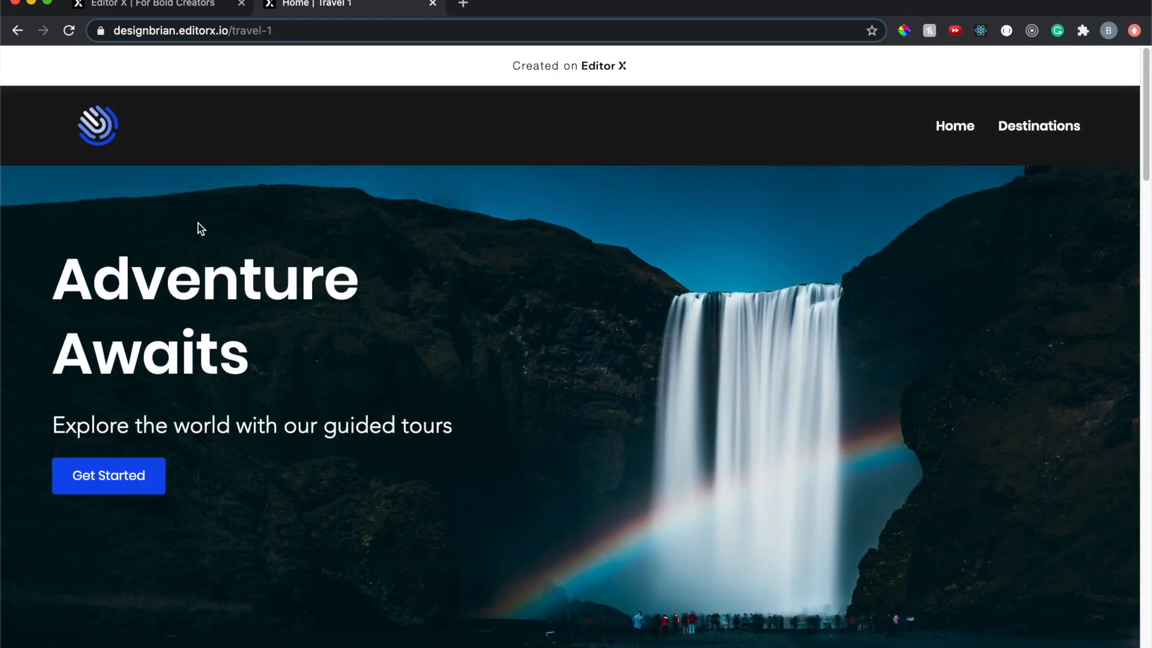
Inspect the live Home page header in the Moto G4 mobile view and close the developer tools
right_click(230, 211)
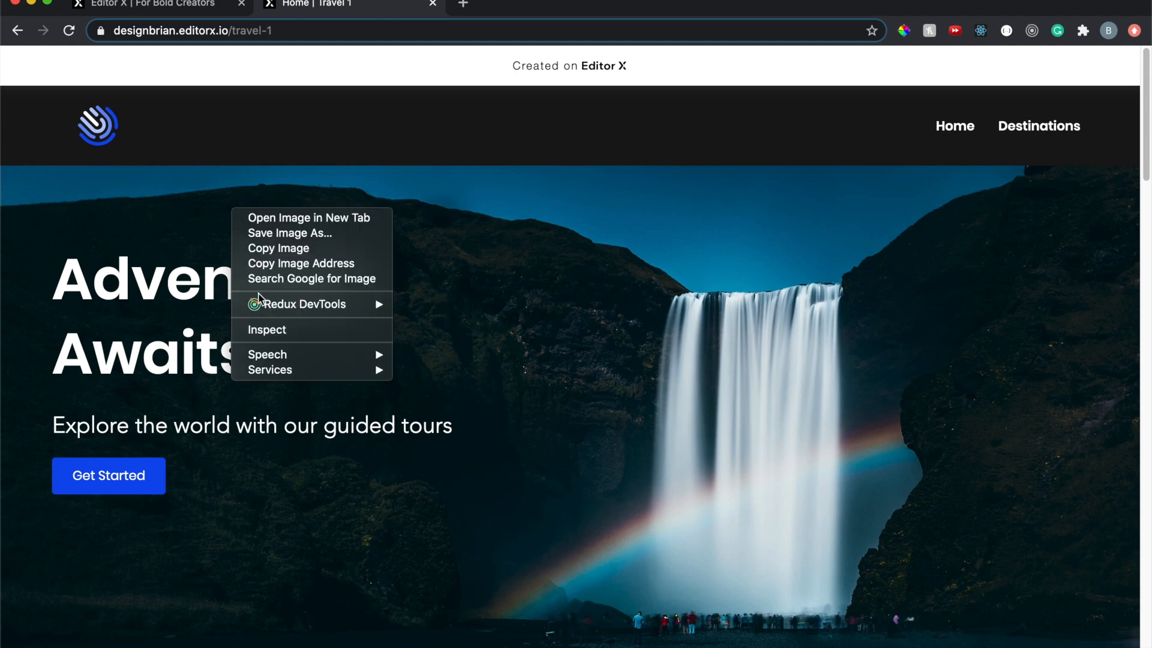
left_click(274, 332)
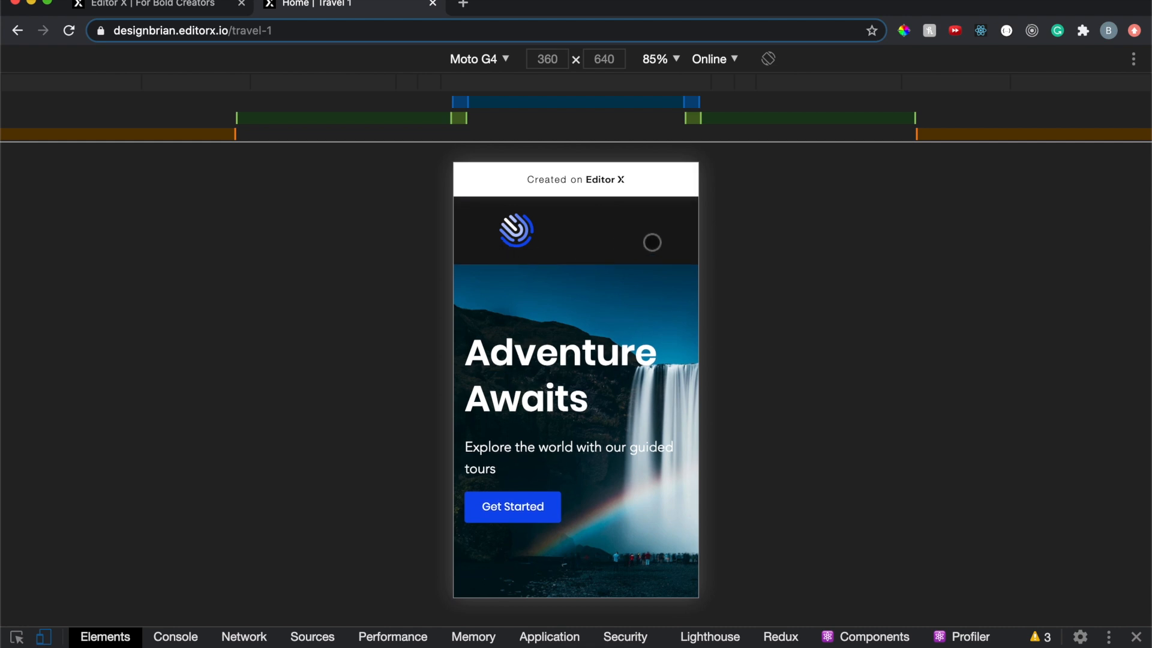
left_click(1135, 638)
Return to the Editor X page and, at the mobile breakpoint, set the header menu icon's closed-state color to white
left_click(163, 5)
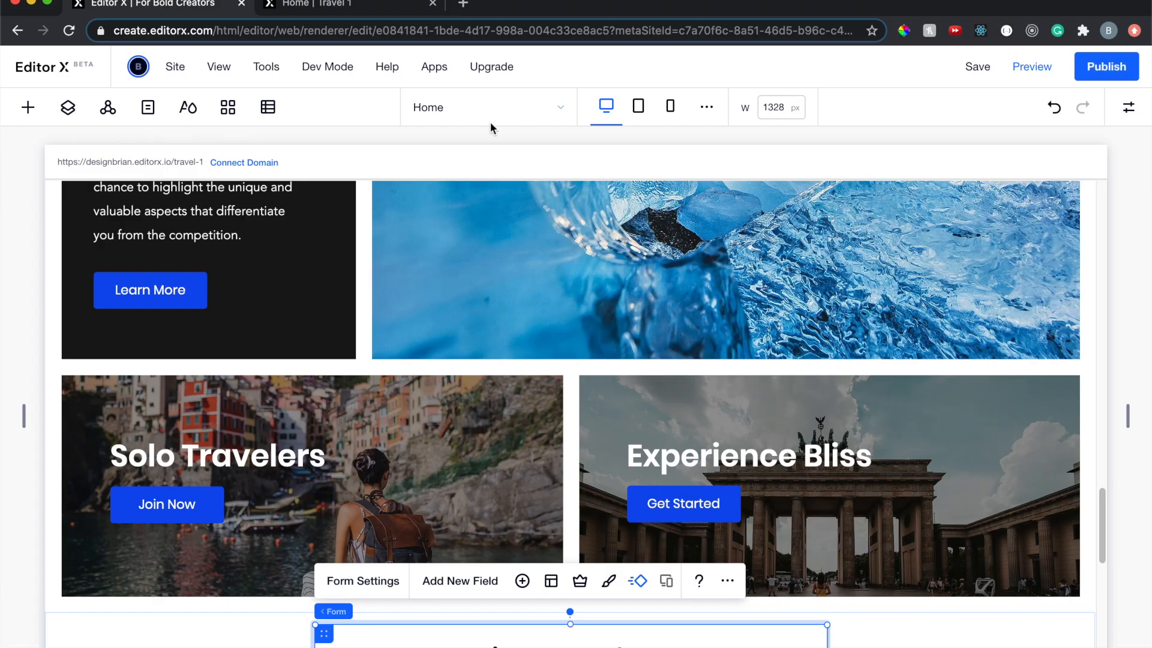
left_click(670, 107)
scroll(632, 290, "up", 10)
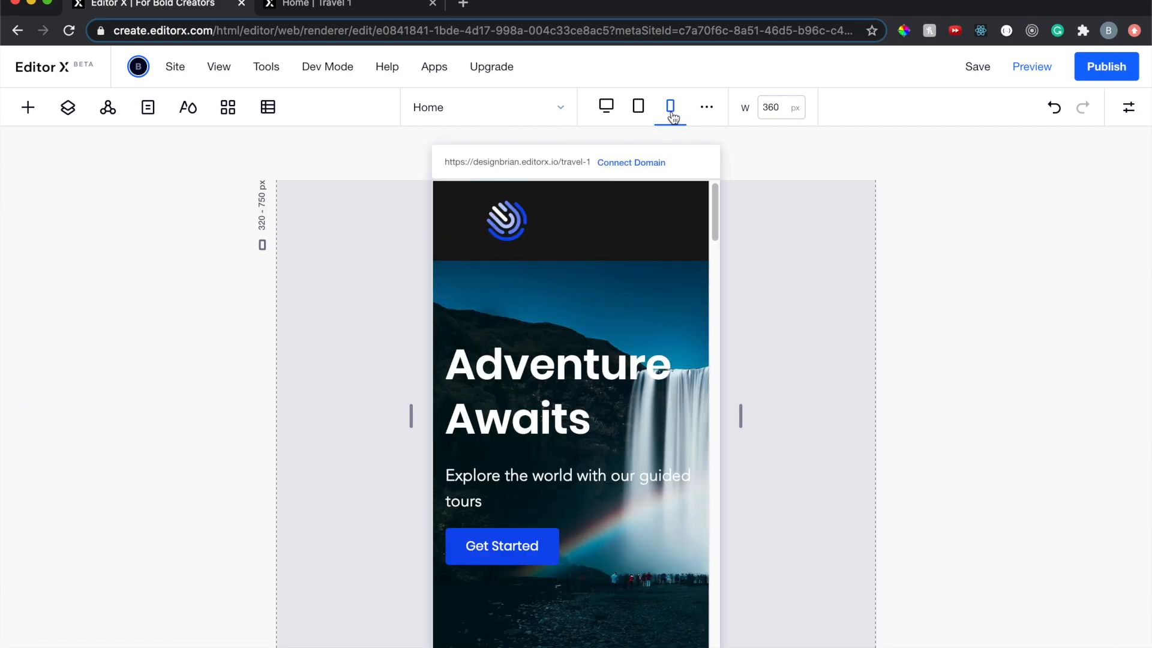
left_click(681, 226)
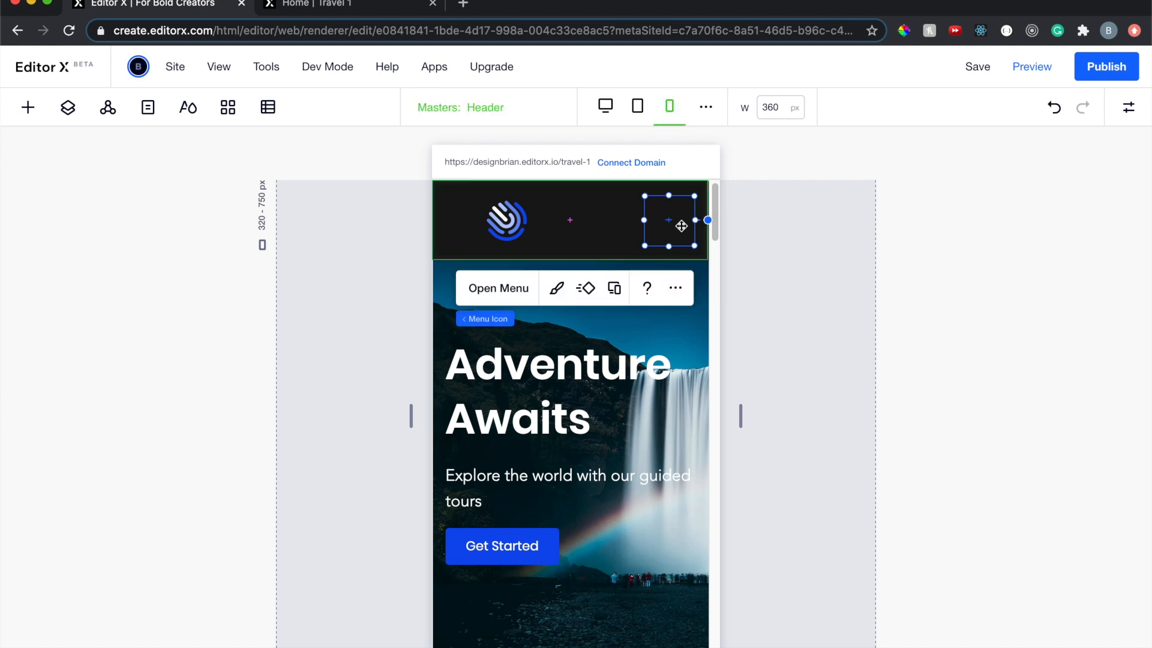
left_click(557, 287)
left_click(549, 321)
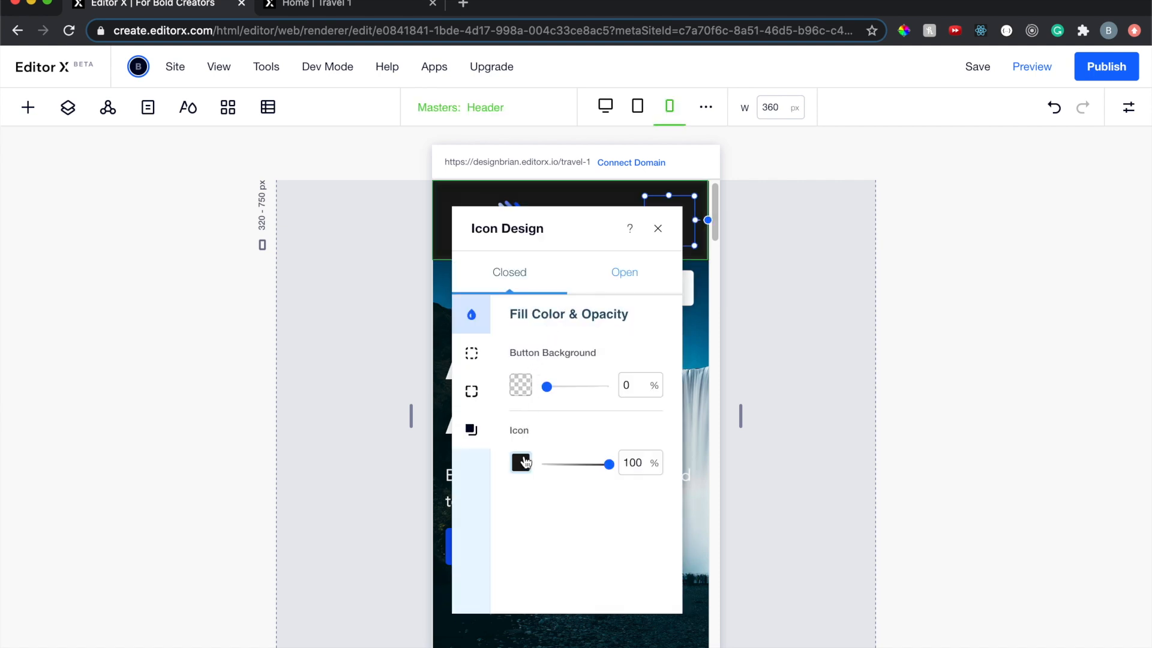
left_click(525, 459)
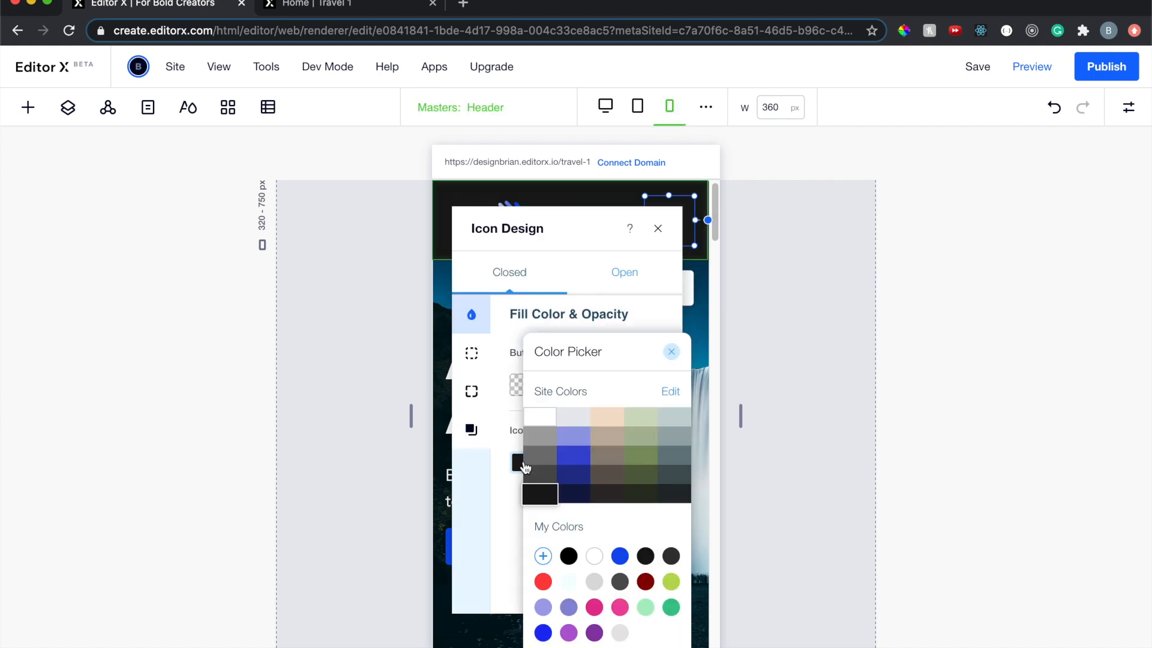
left_click(670, 352)
left_click(663, 229)
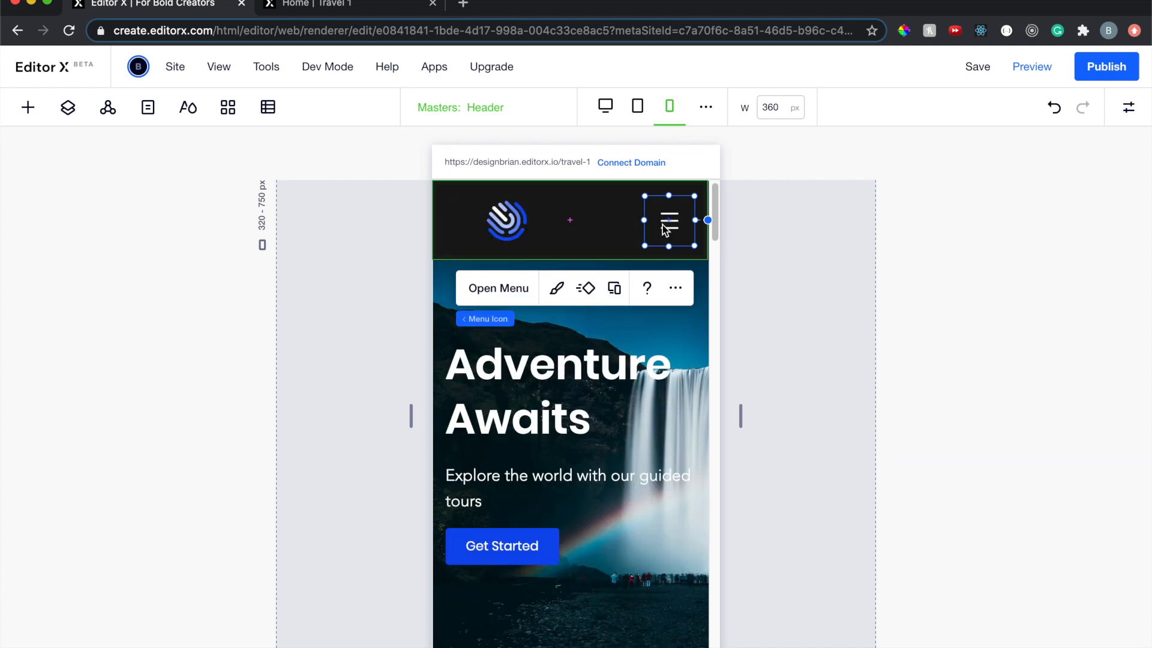
left_click(663, 380)
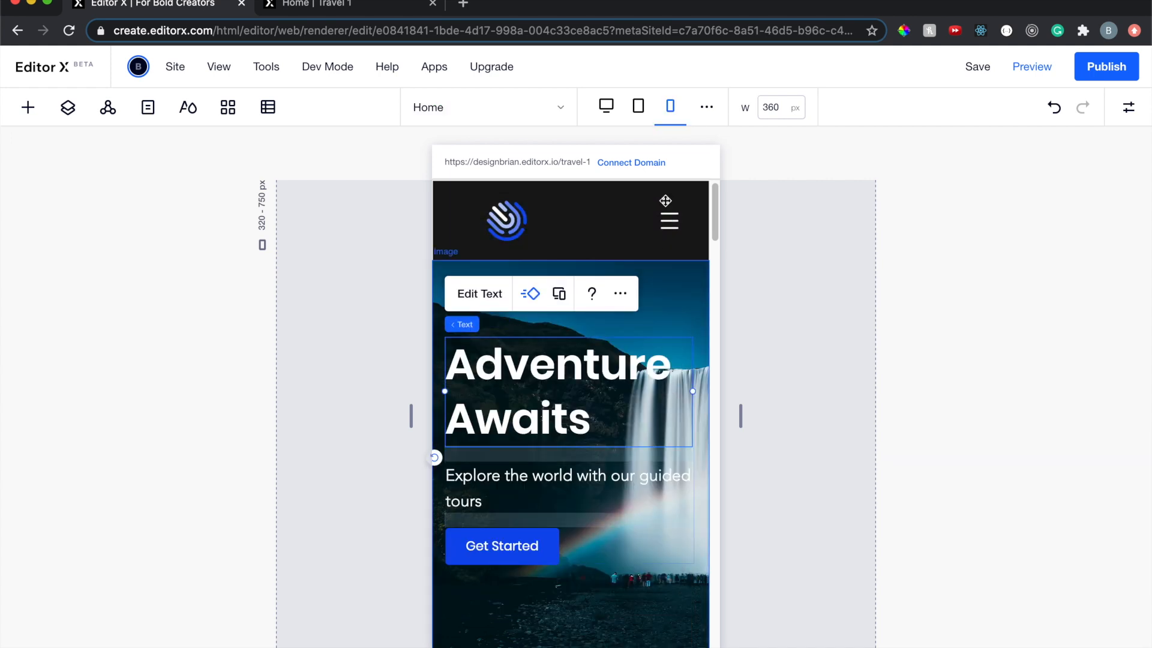
Publish the site, dismiss the publish confirmation and switch to the live Home page
left_click(1088, 79)
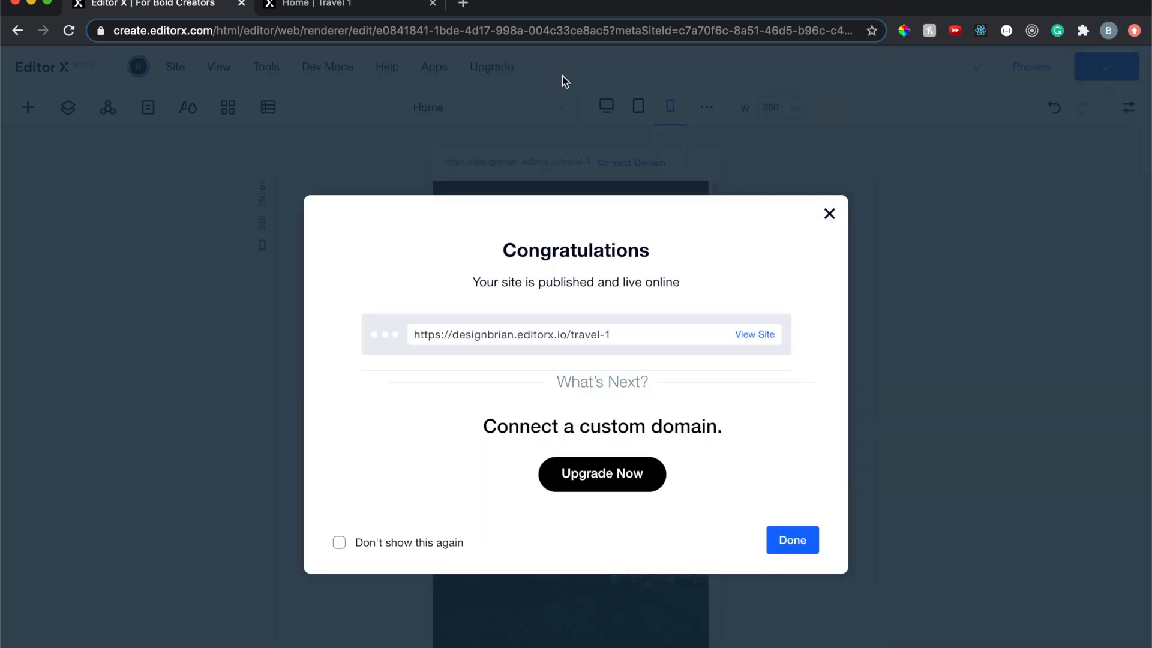
left_click(828, 215)
left_click(330, 5)
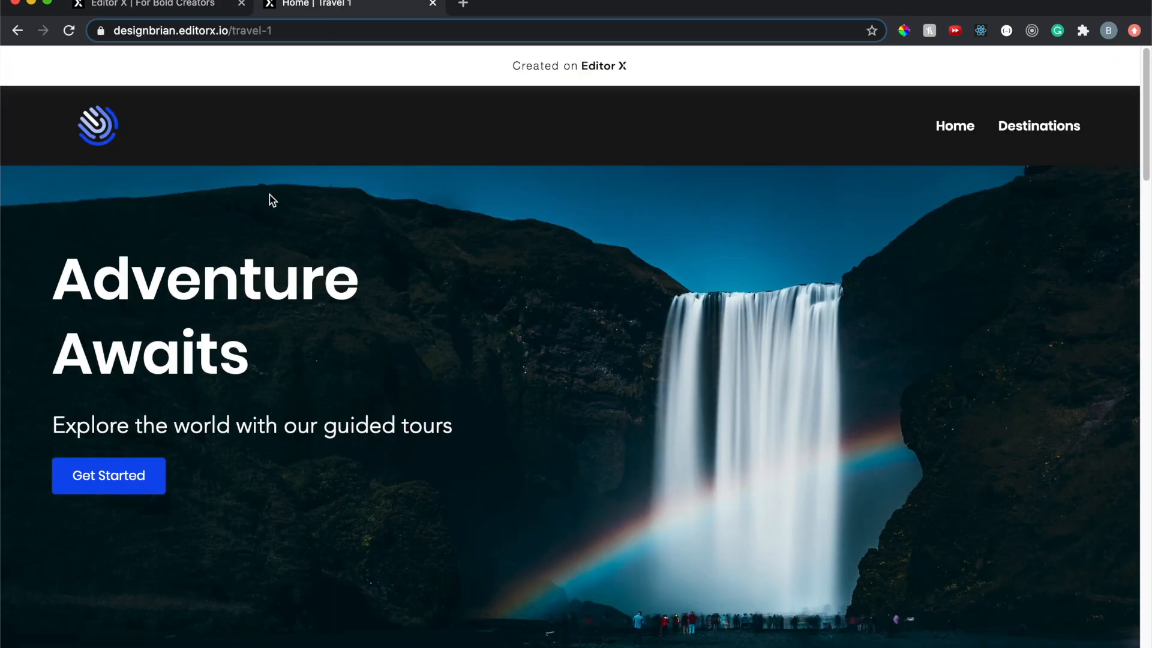
Reload the live Home page and inspect it in the Moto G4 mobile view
right_click(158, 226)
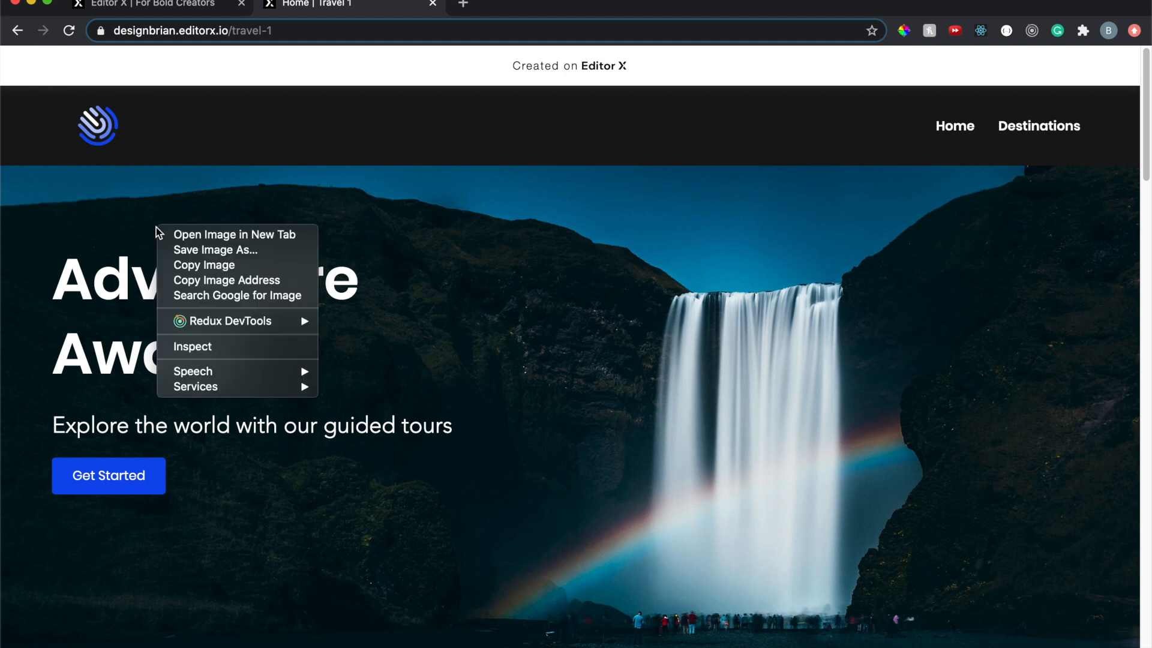
left_click(69, 31)
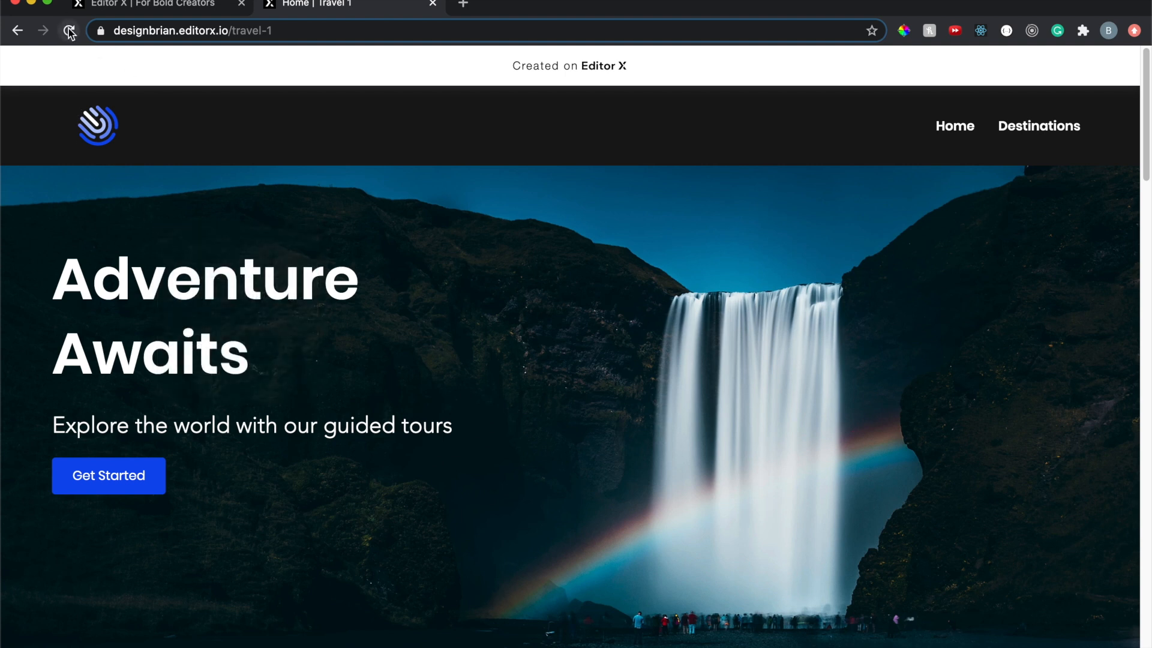
right_click(191, 179)
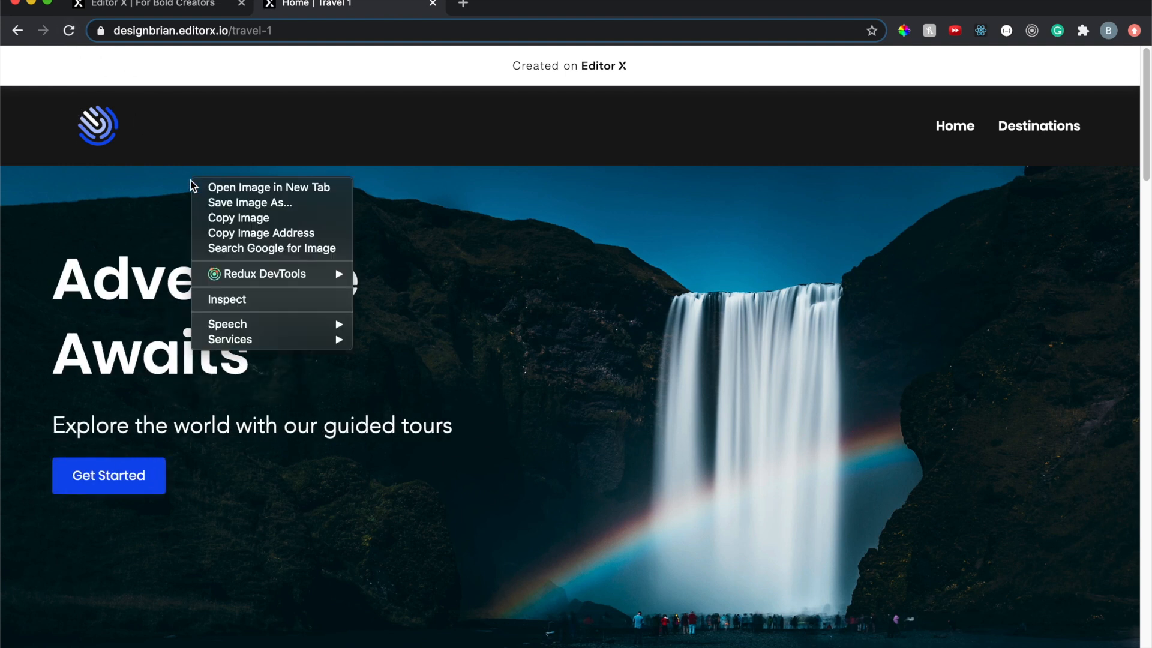
left_click(232, 297)
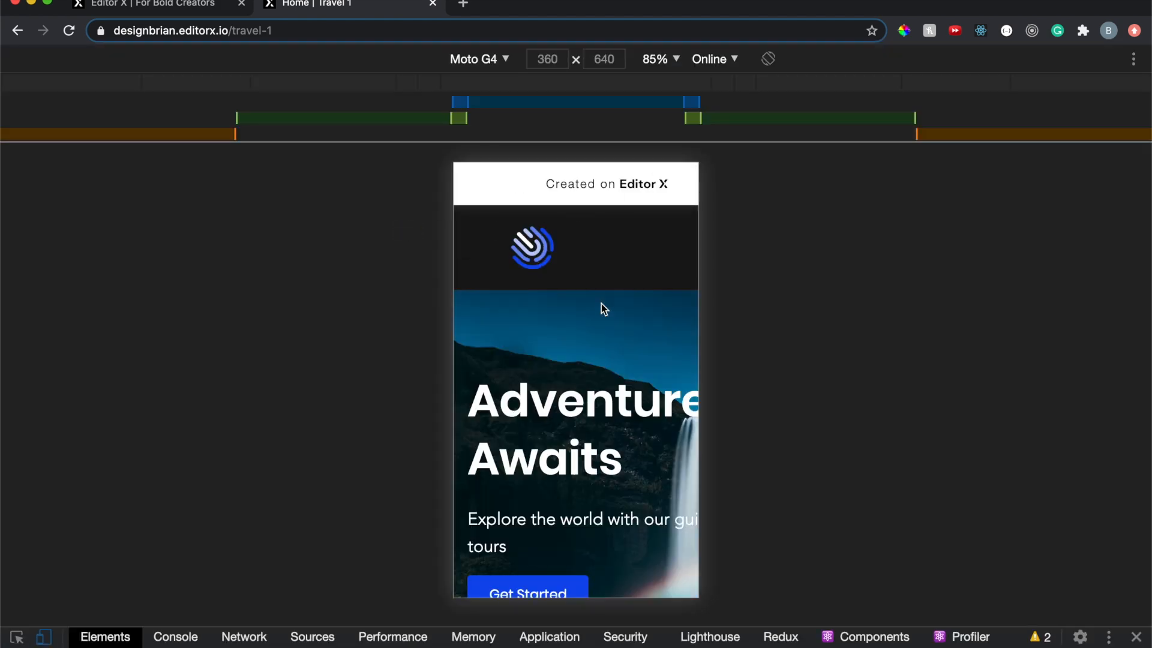
Test the mobile menu by opening Destinations, return Home through the site logo, and close the developer tools
left_click(667, 230)
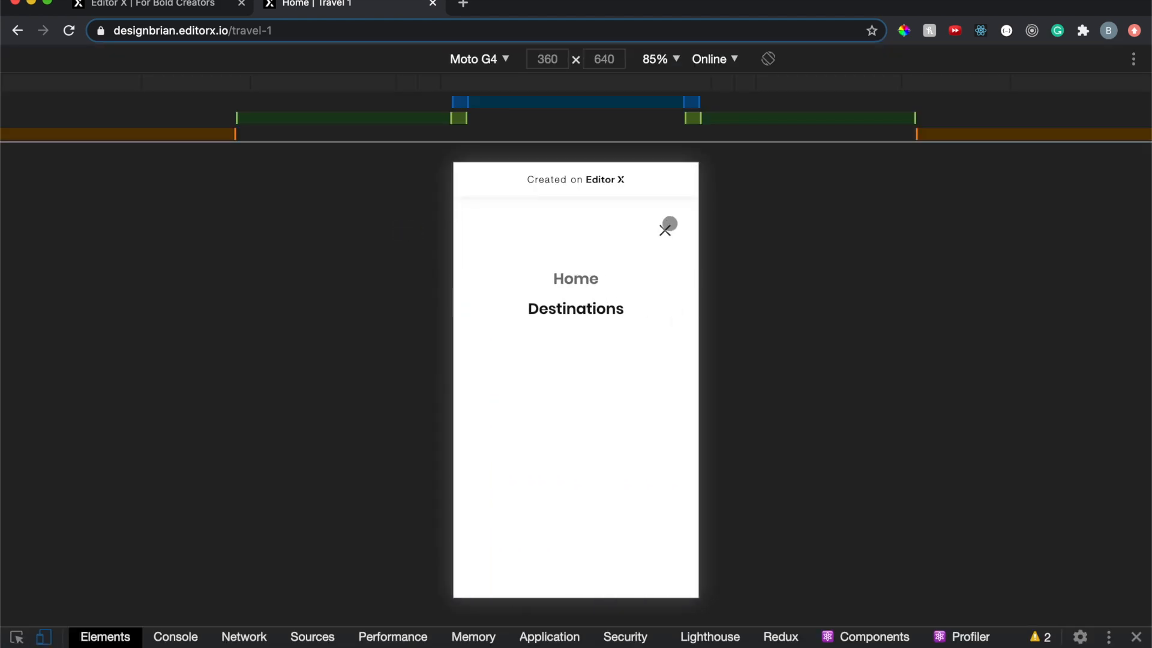
left_click(587, 305)
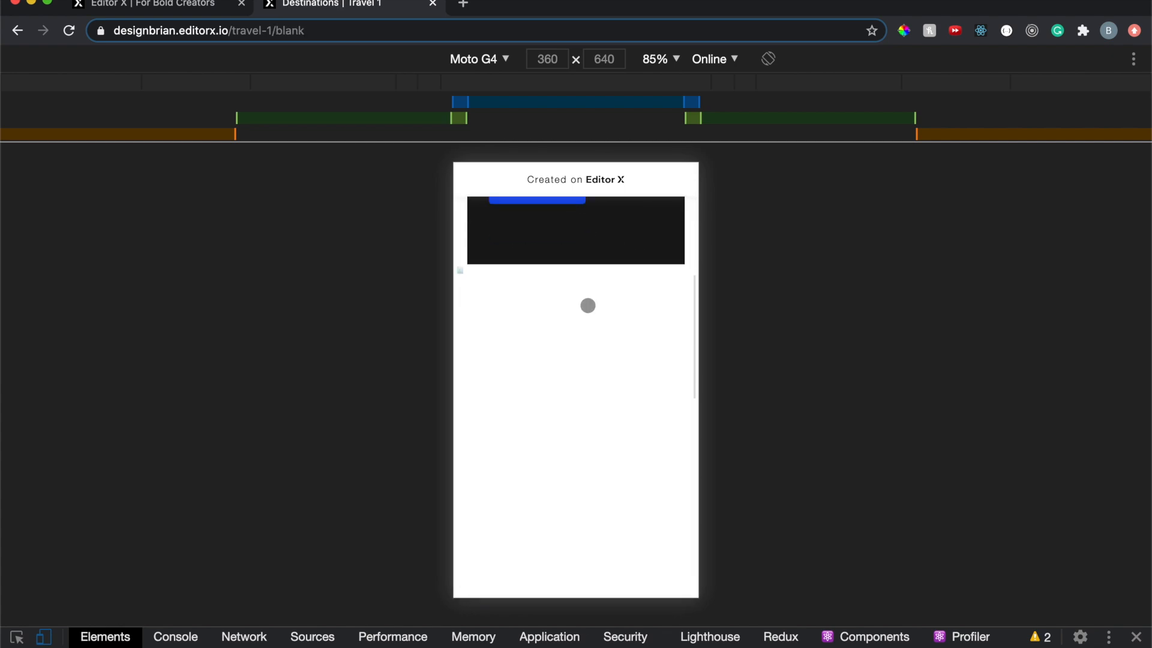
left_click(535, 221)
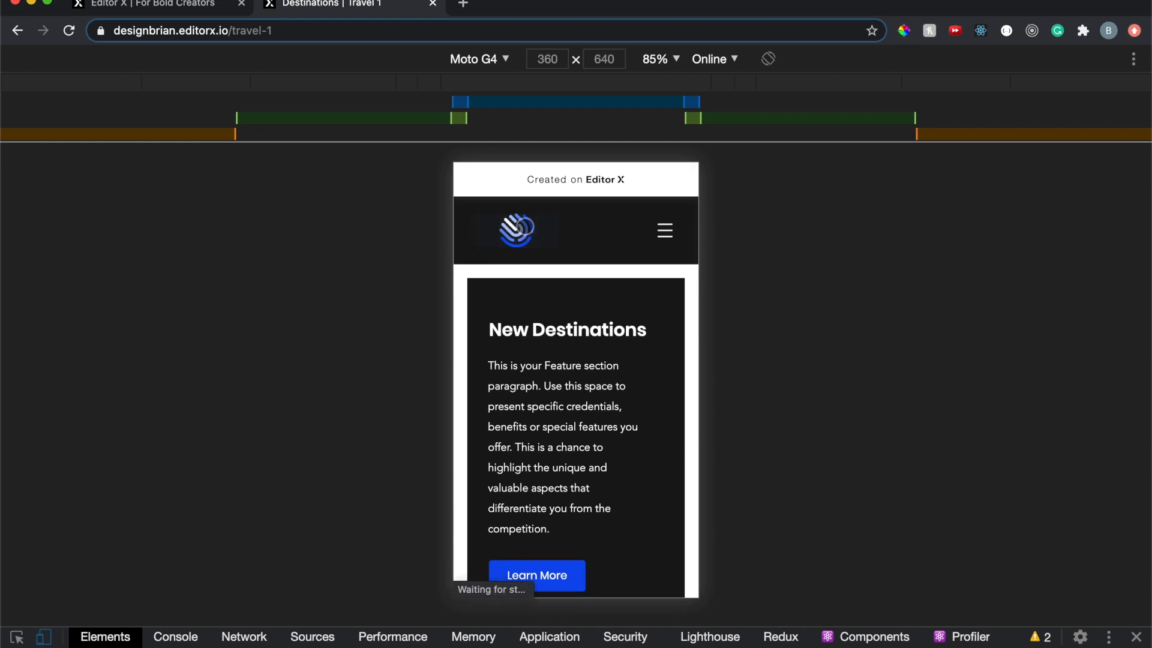
left_click(1136, 637)
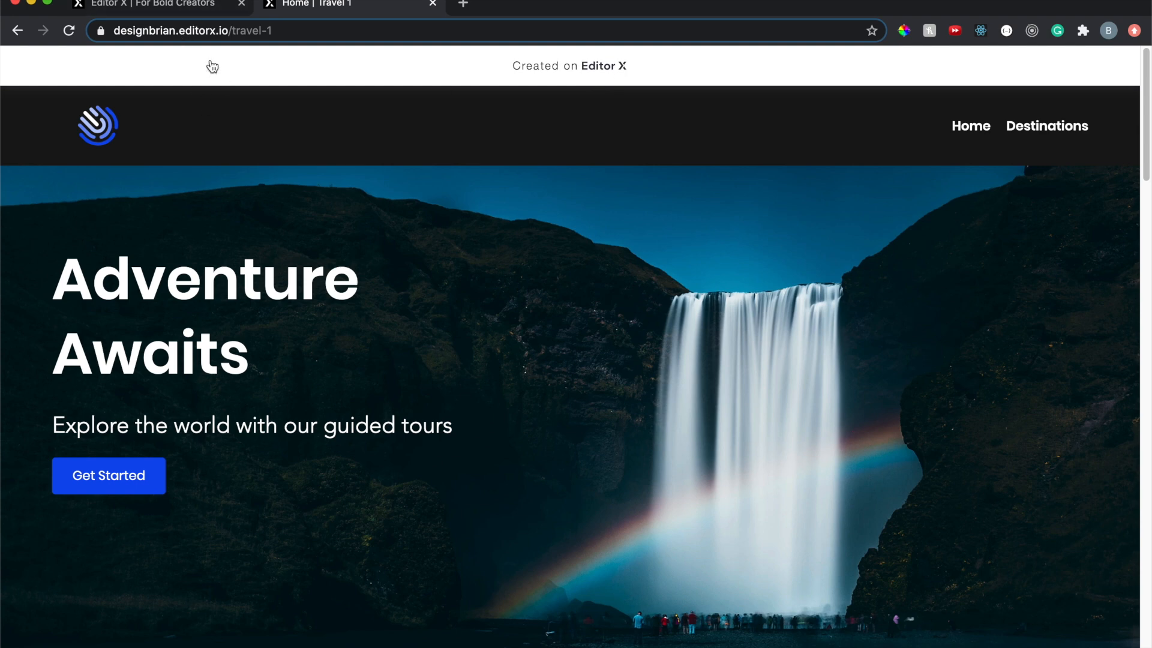
Return to the Editor X page, switch the canvas to the desktop breakpoint and deselect the page elements
left_click(191, 10)
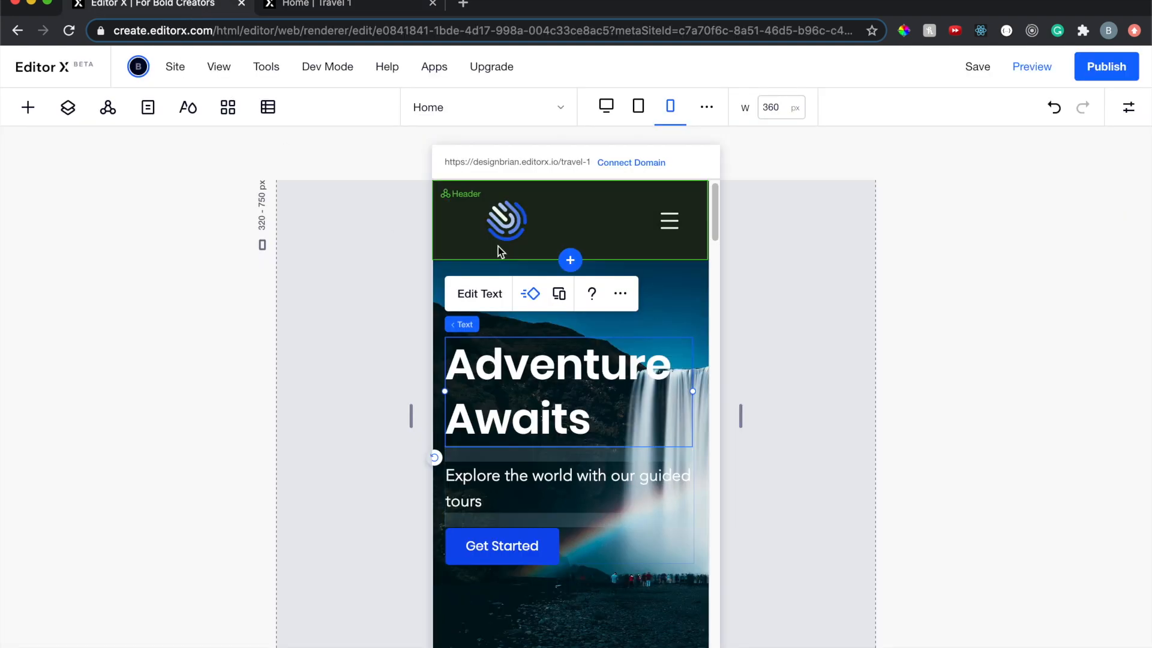
mouse_move(502, 71)
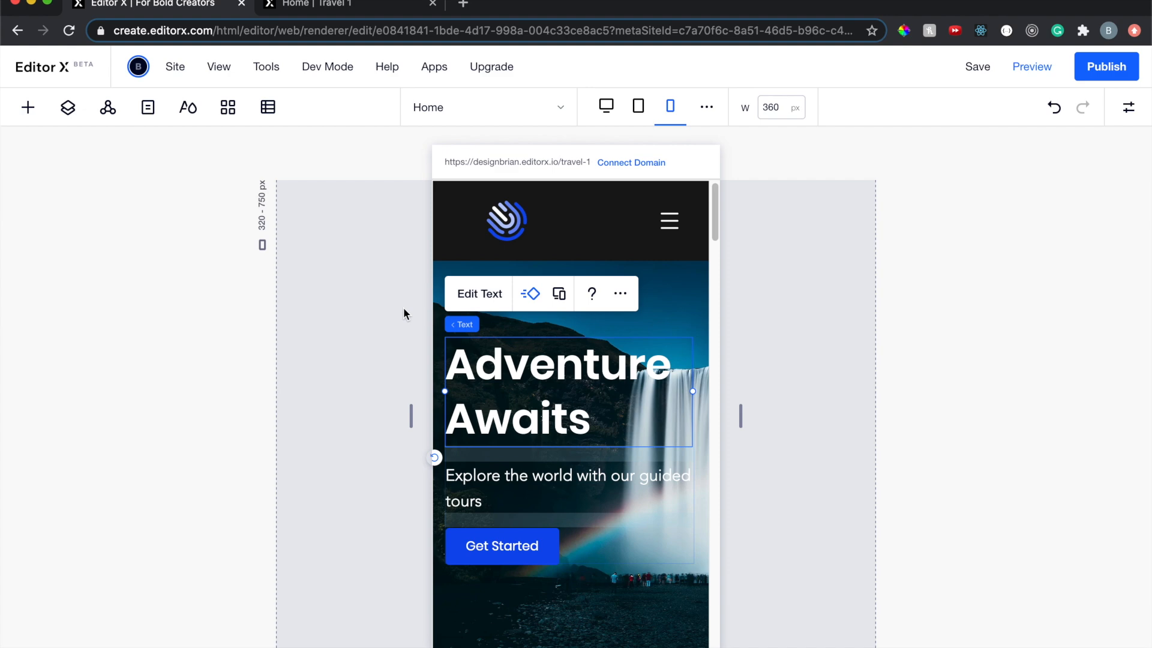
left_click(606, 106)
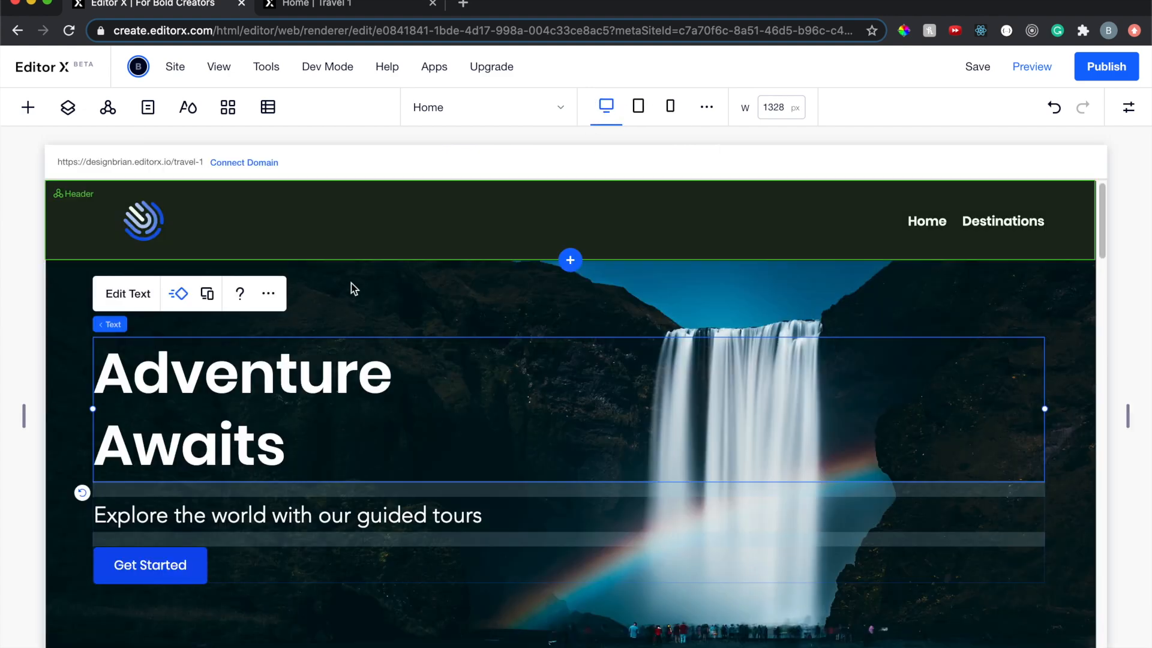
left_click(376, 294)
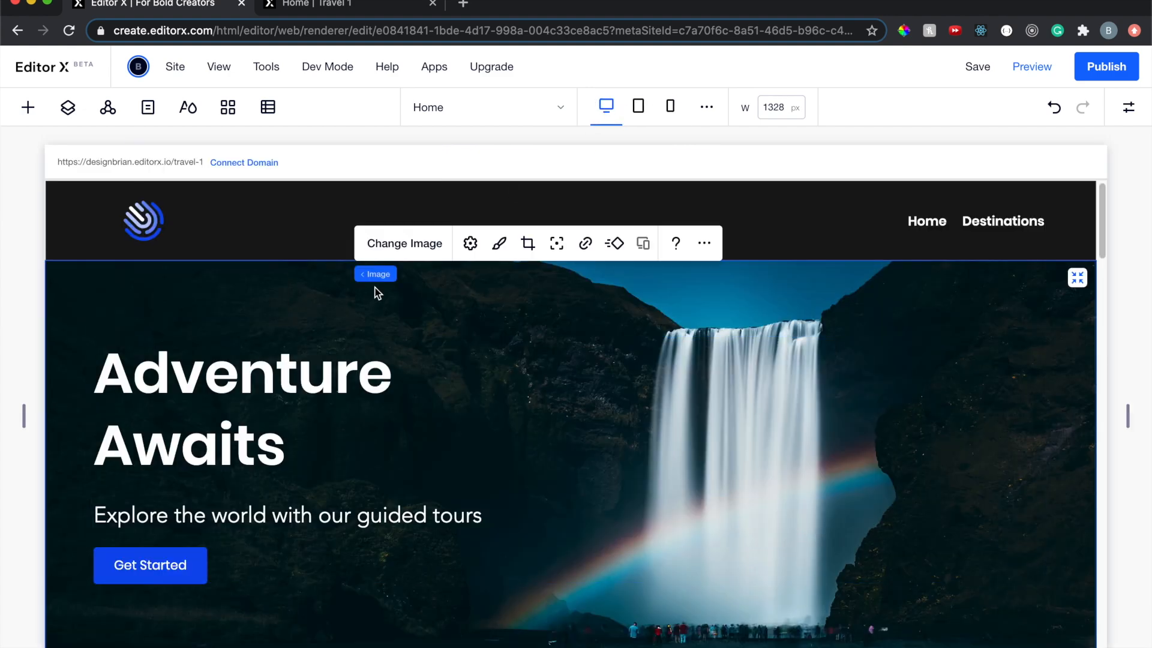
left_click(27, 303)
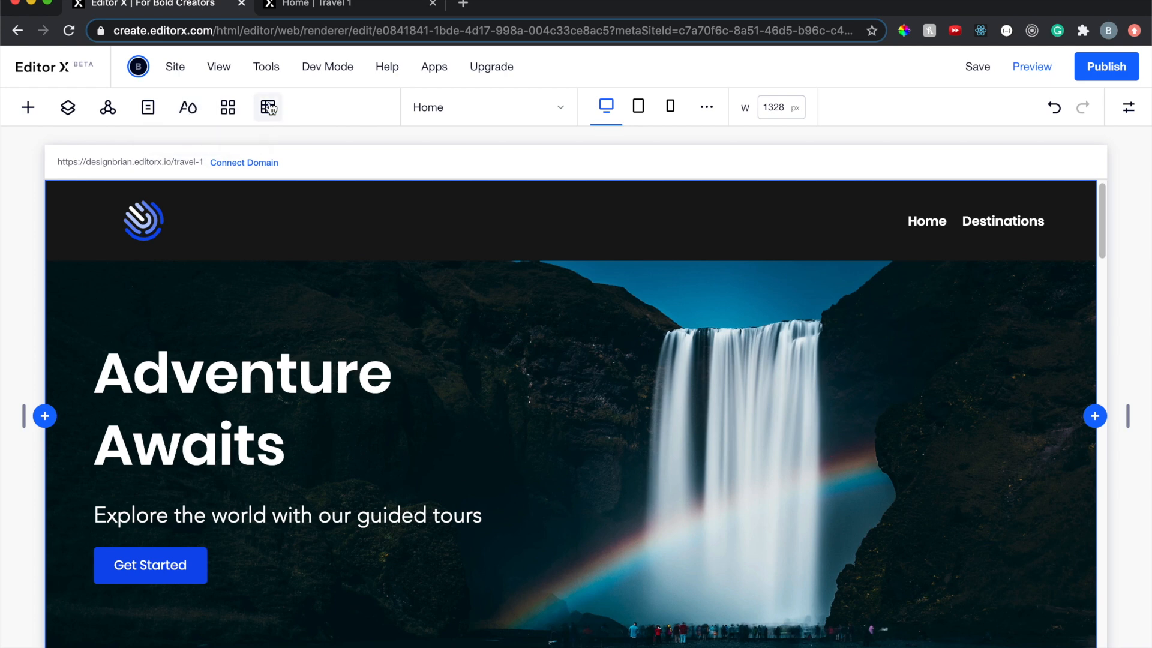
Review the elements available to add, including Quick Add, Layout Tools and Compositions, and close the library
left_click(28, 108)
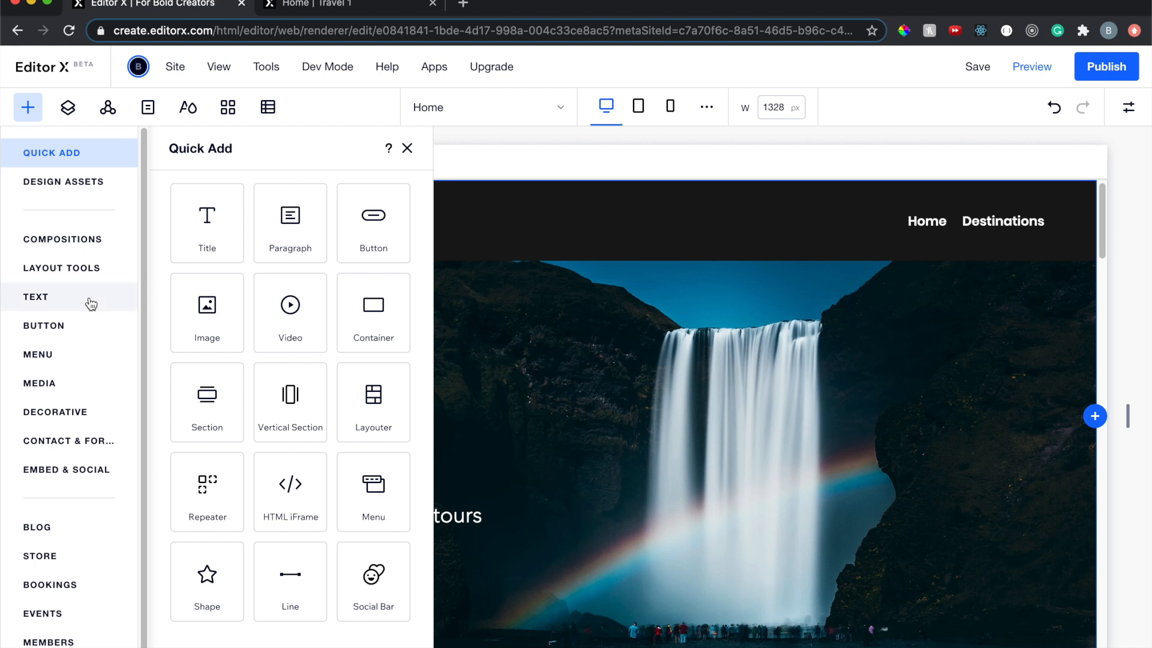
scroll(90, 304, "down", 1)
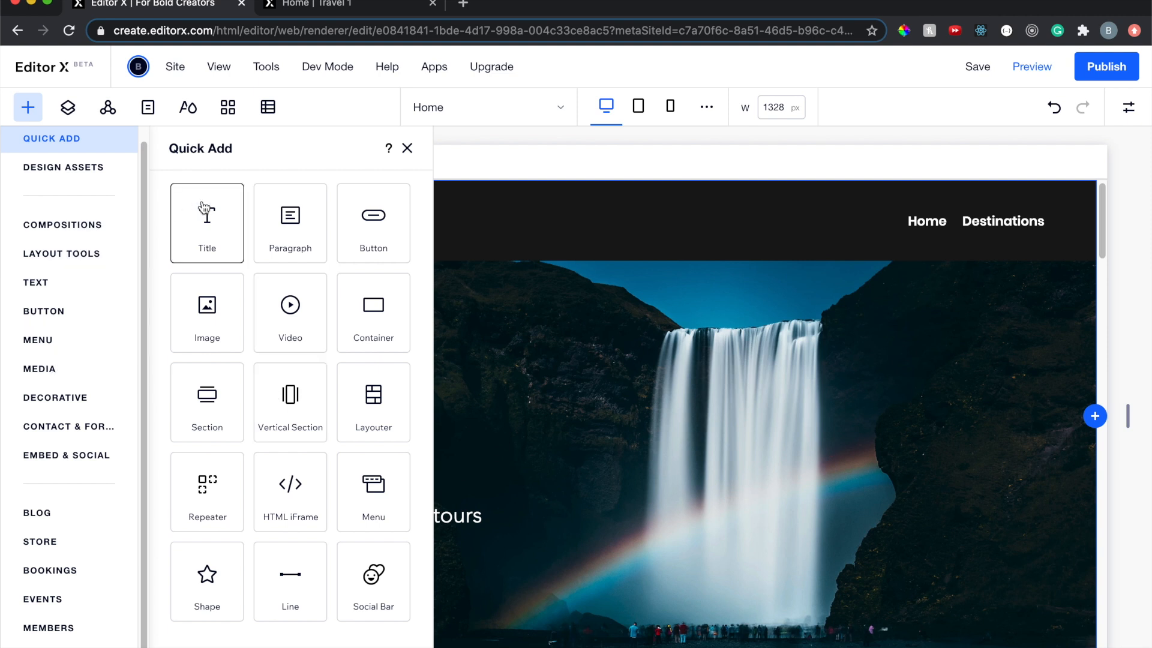
left_click(92, 249)
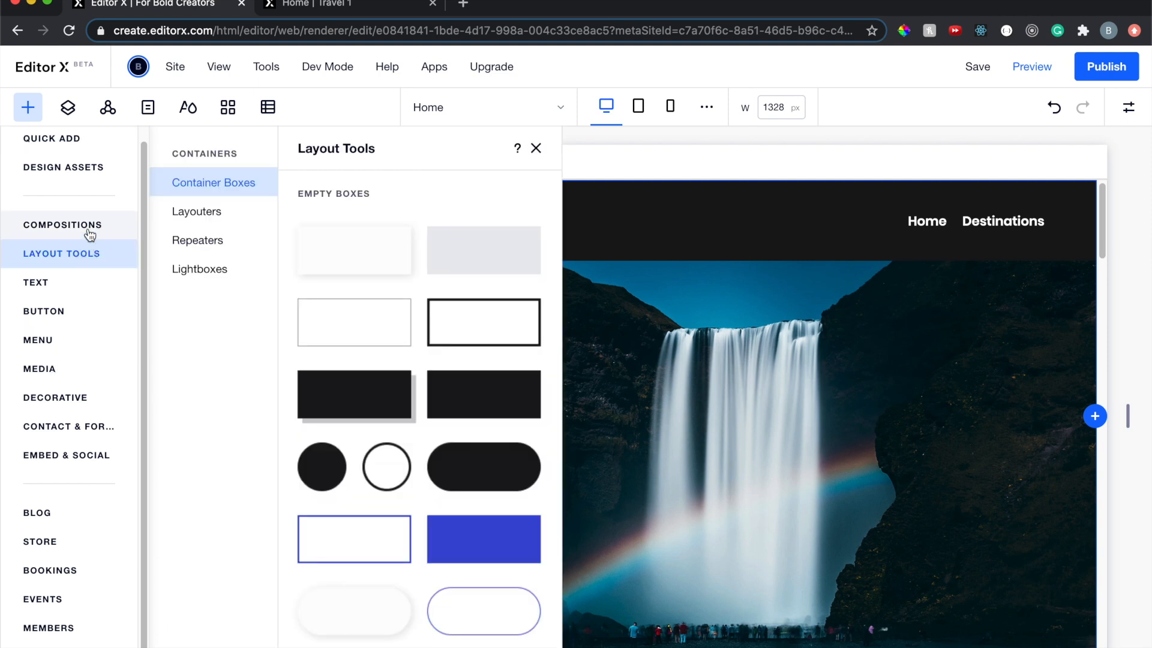
left_click(92, 231)
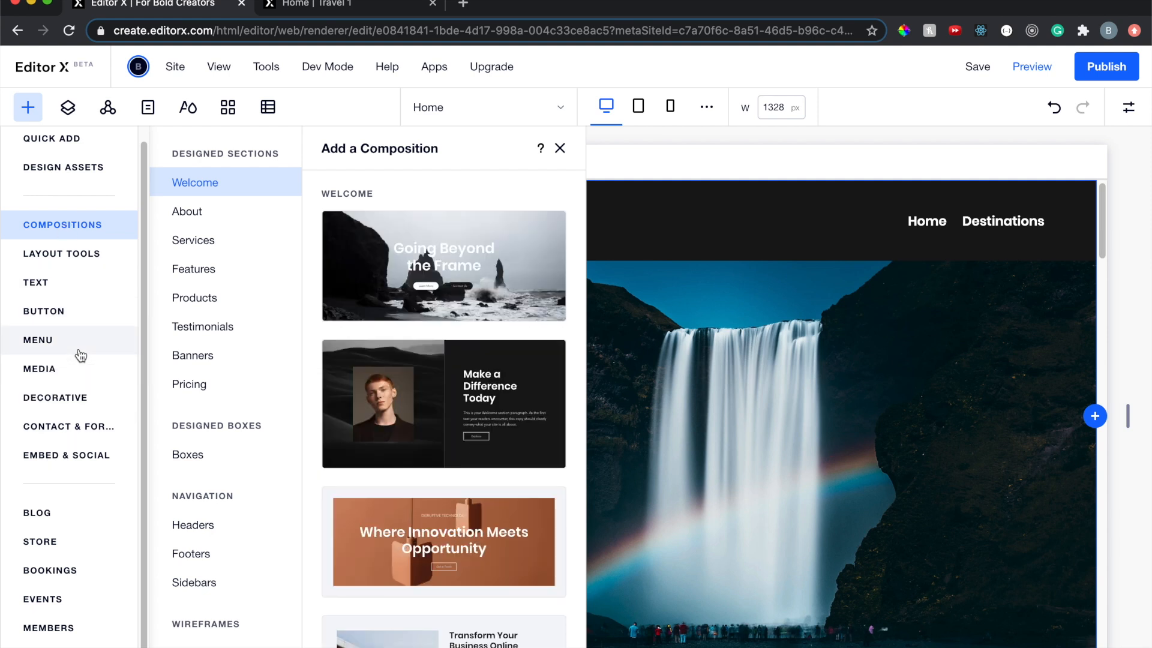
scroll(80, 355, "up", 1)
left_click(559, 147)
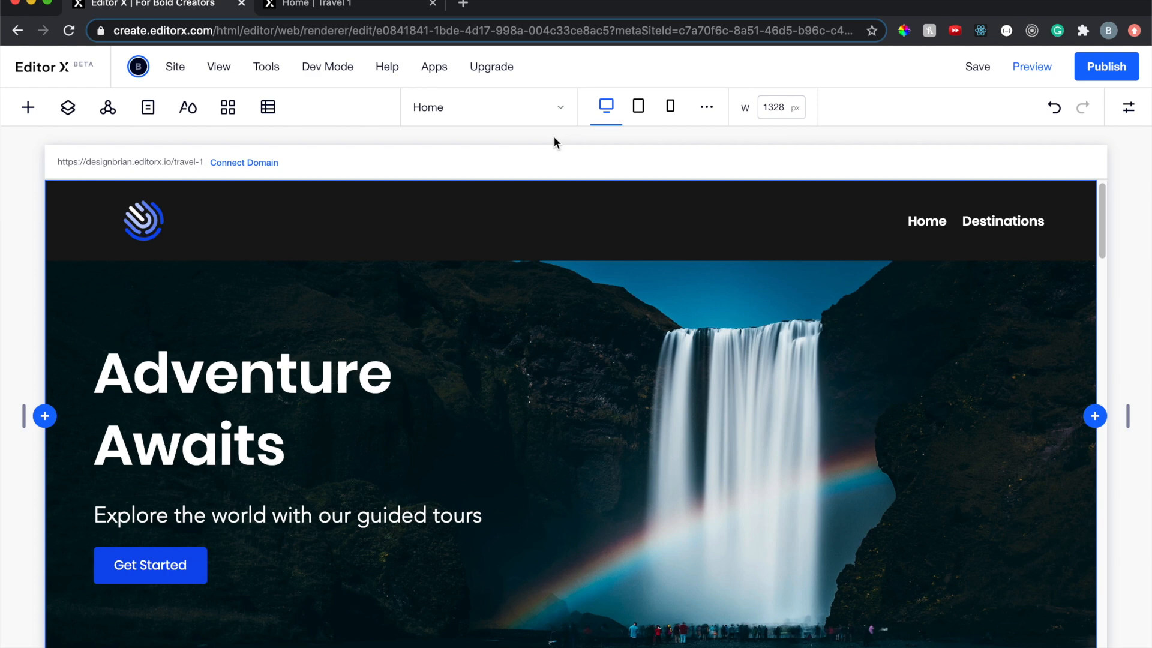